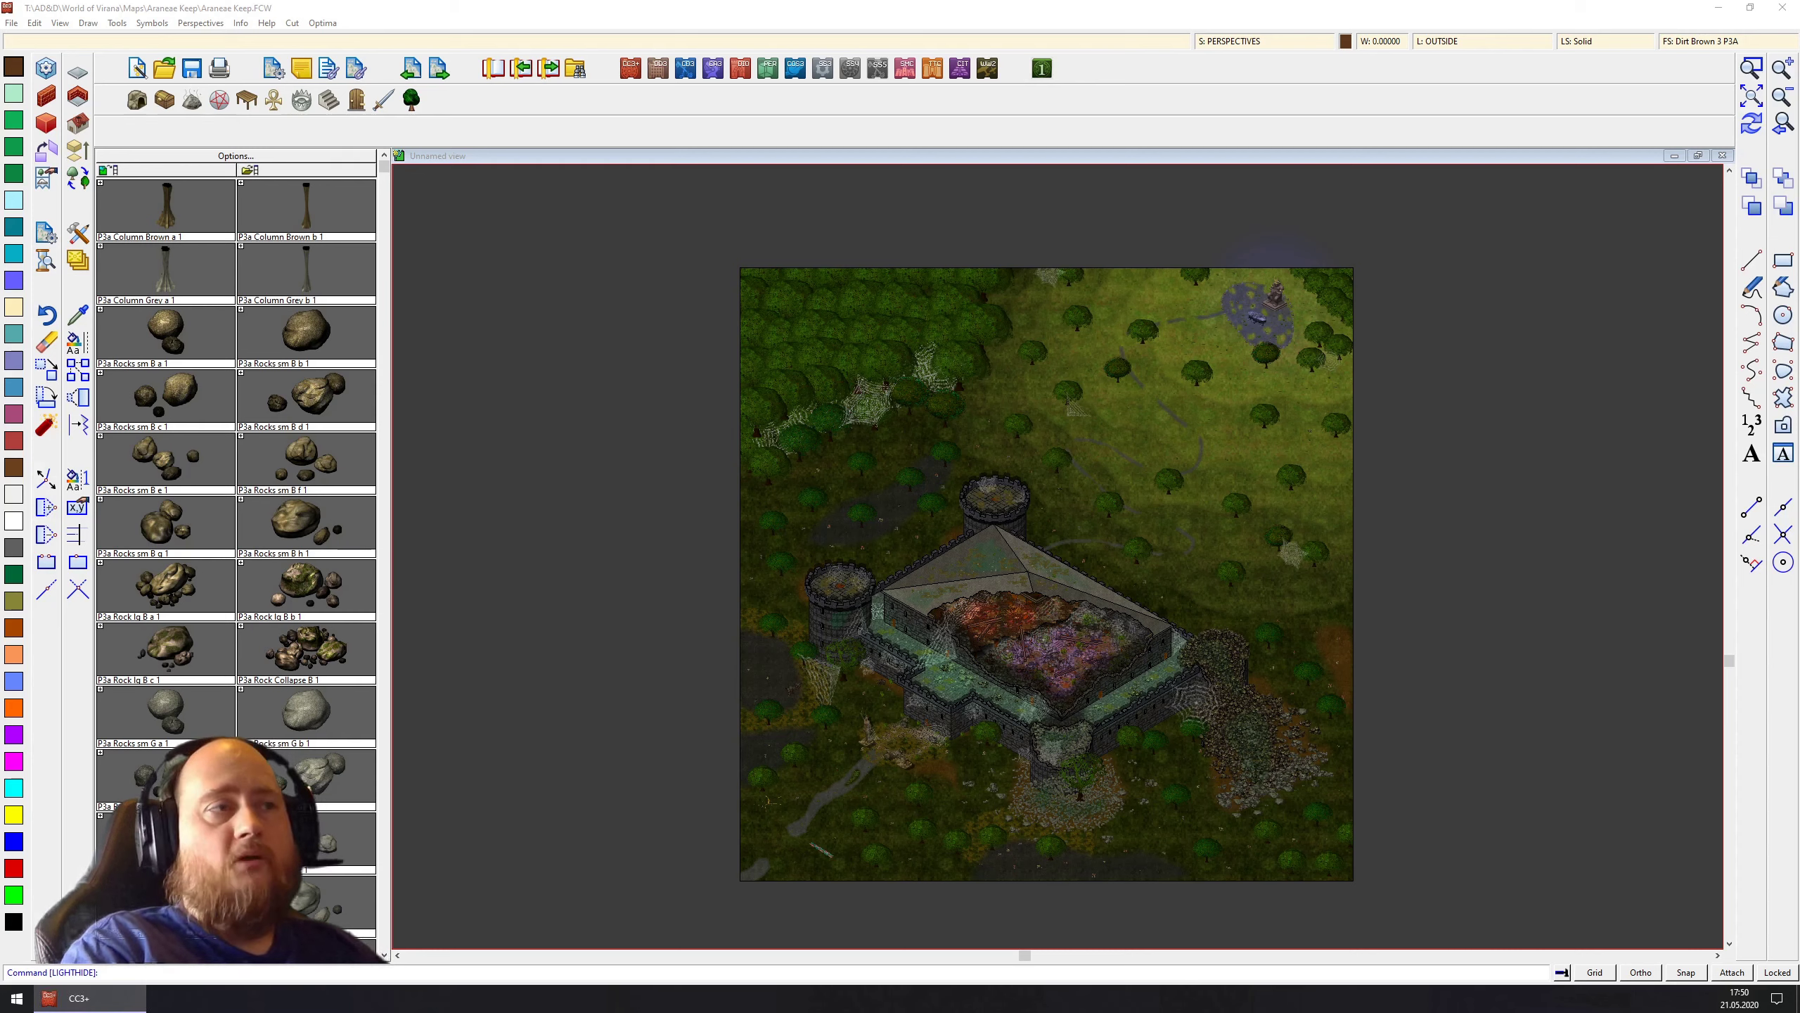
Zoom in on the keep with a zoom window, then zoom back out to the whole map
left_click(871, 13)
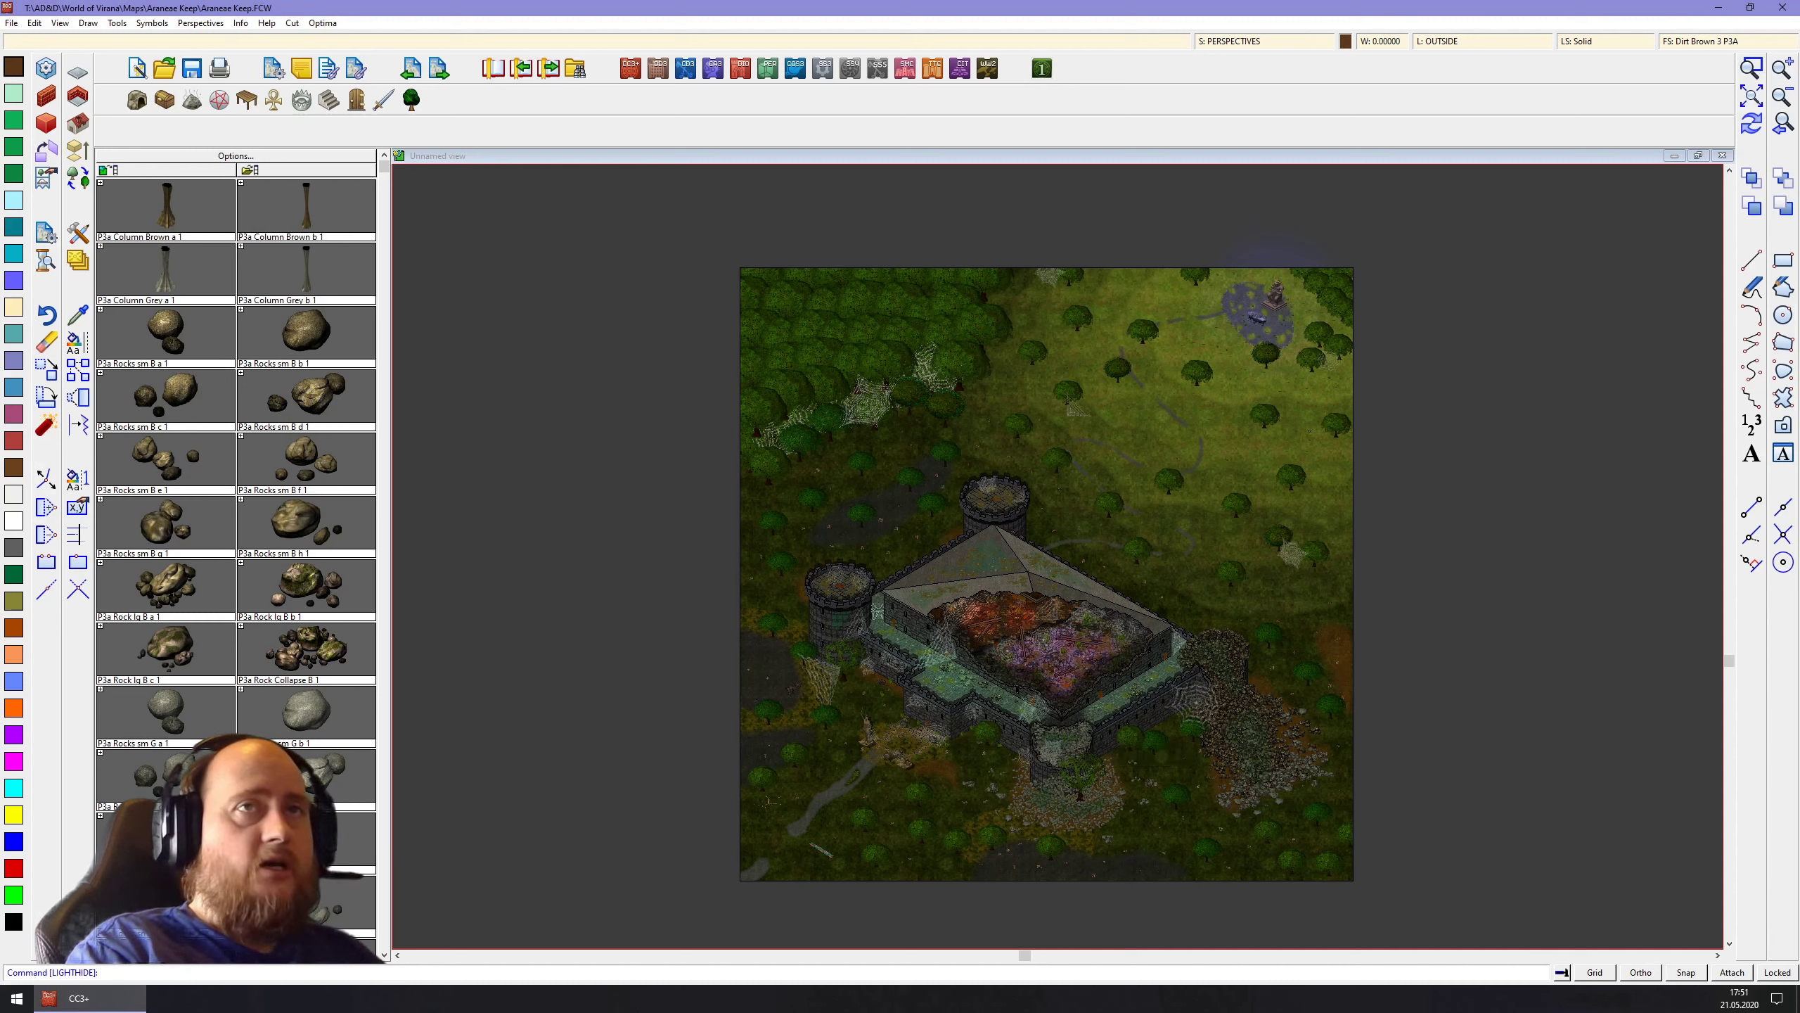
left_click(1751, 67)
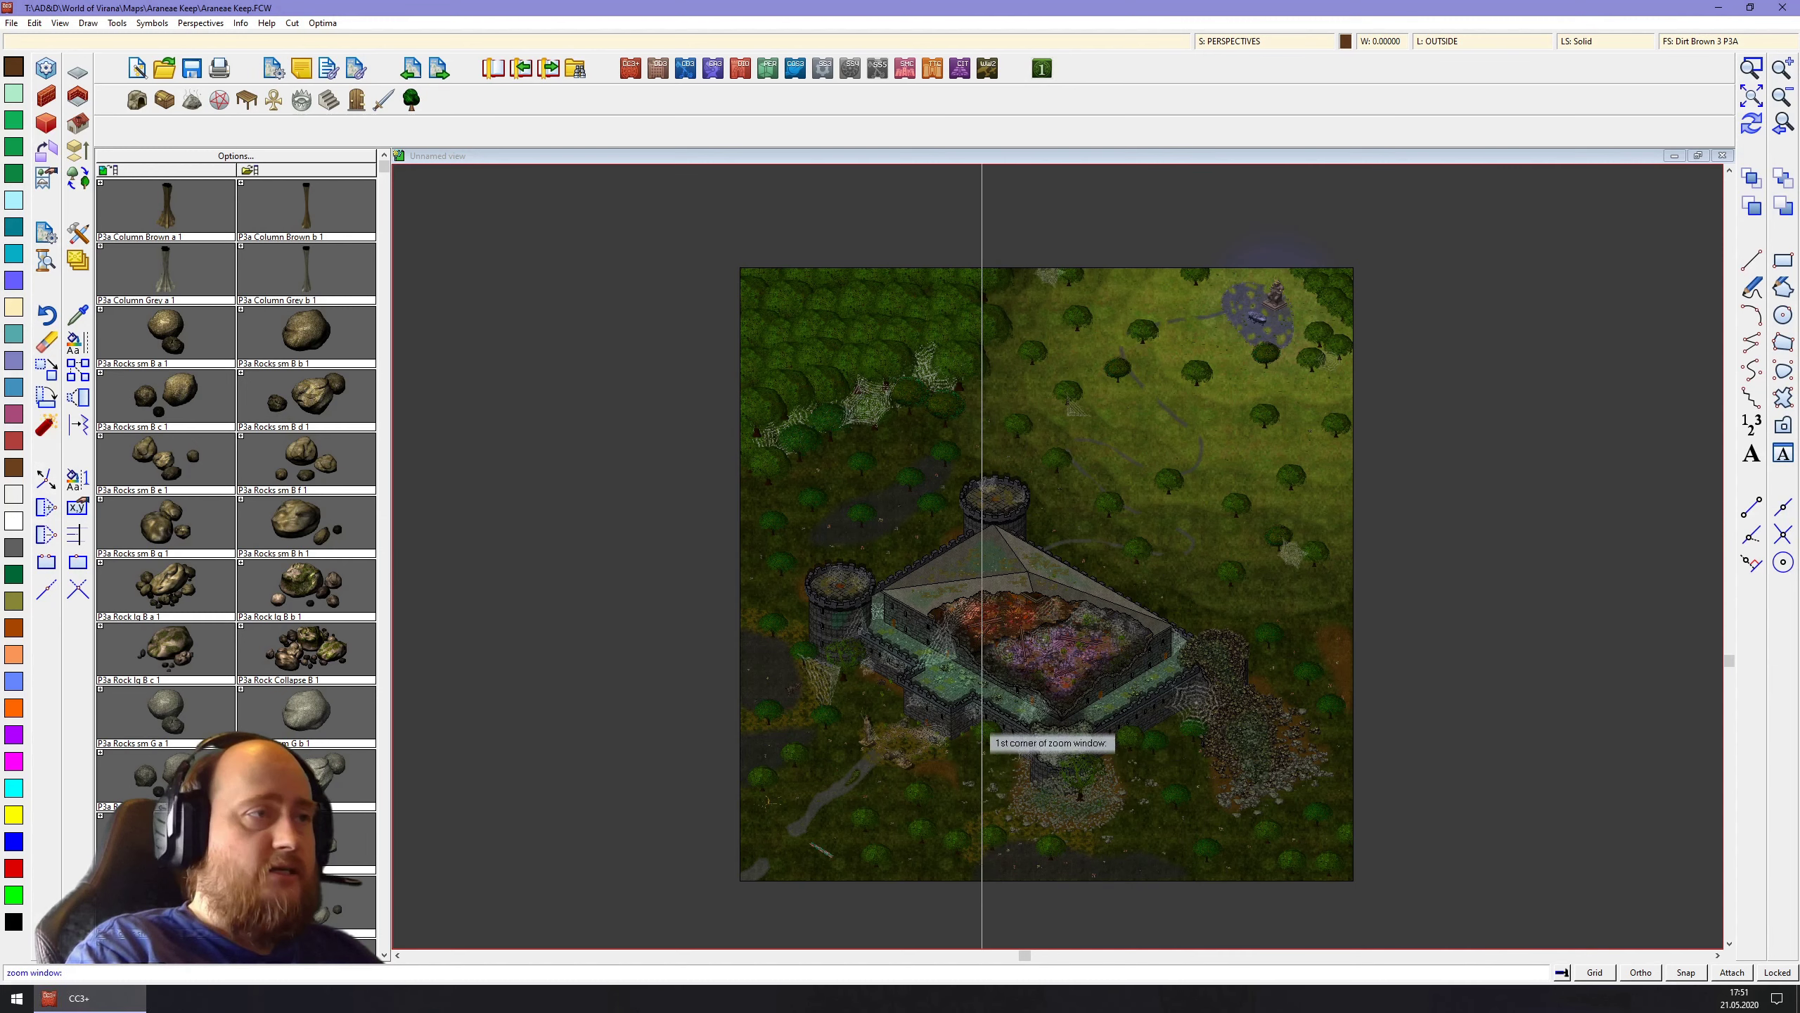
left_click(924, 598)
left_click(1112, 746)
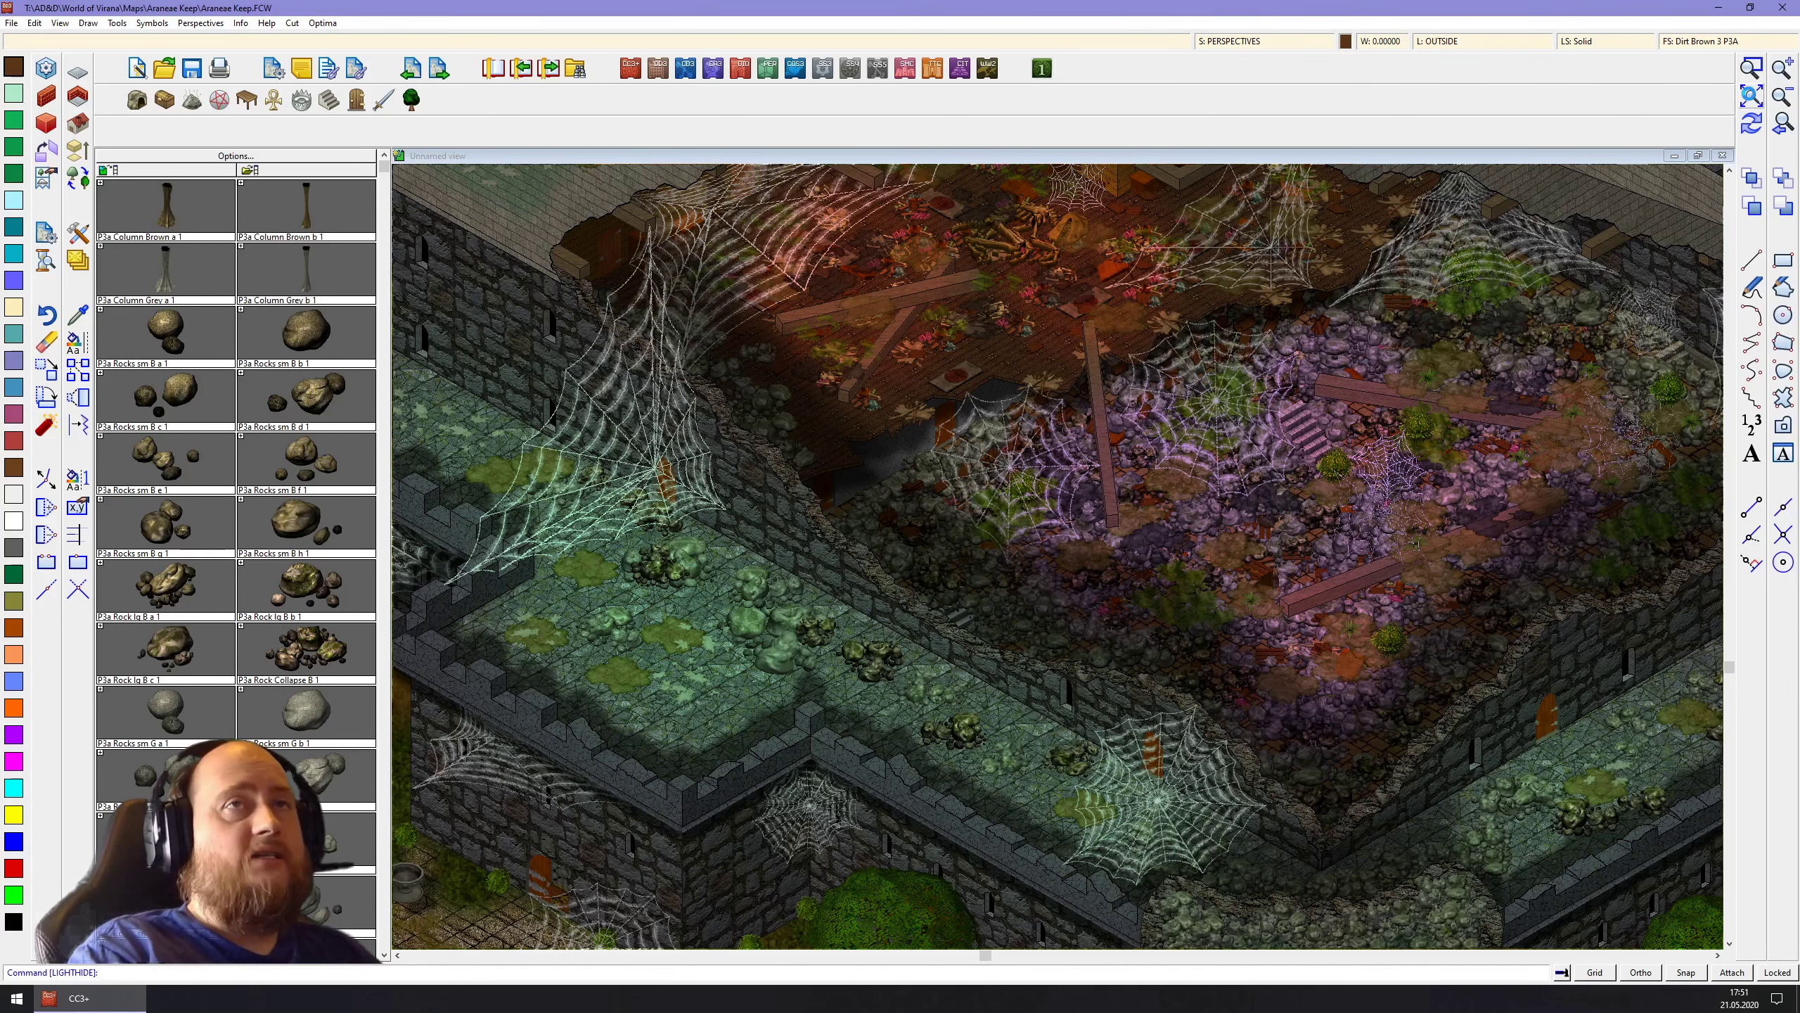
left_click(1751, 96)
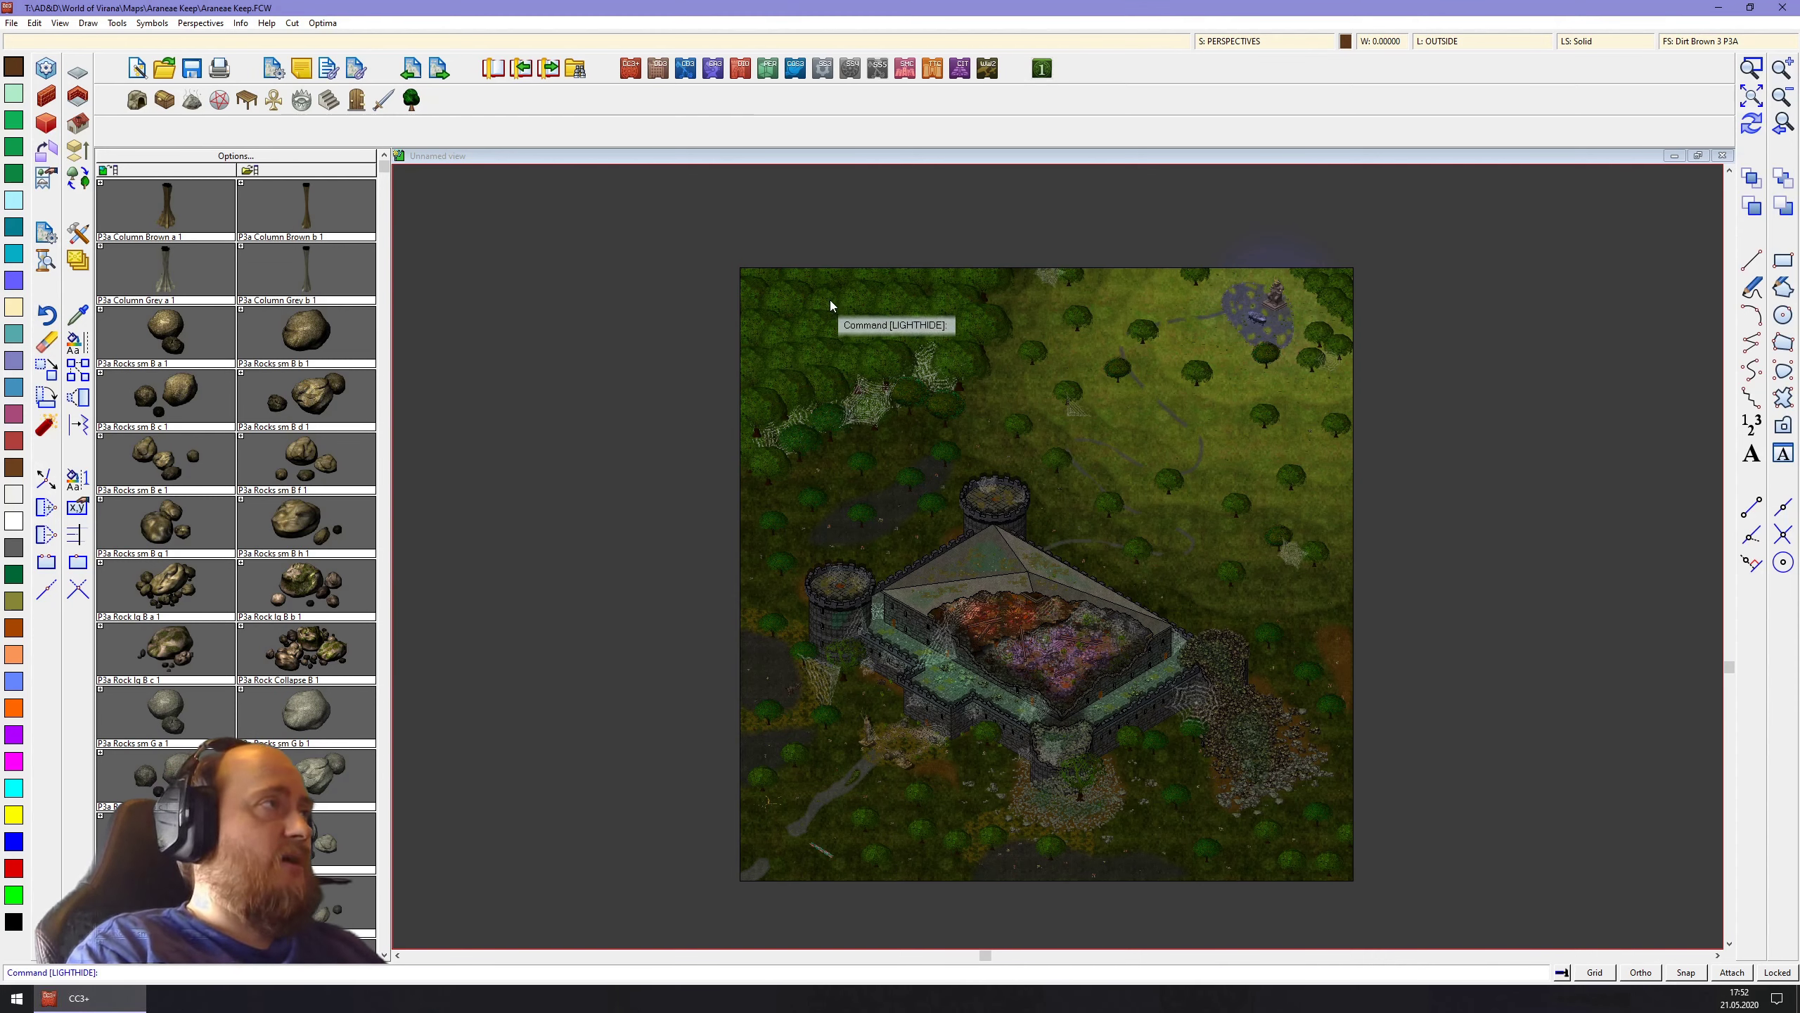
Start a new drawing, discarding changes to the keep map, and choose the Perspectives style
left_click(136, 71)
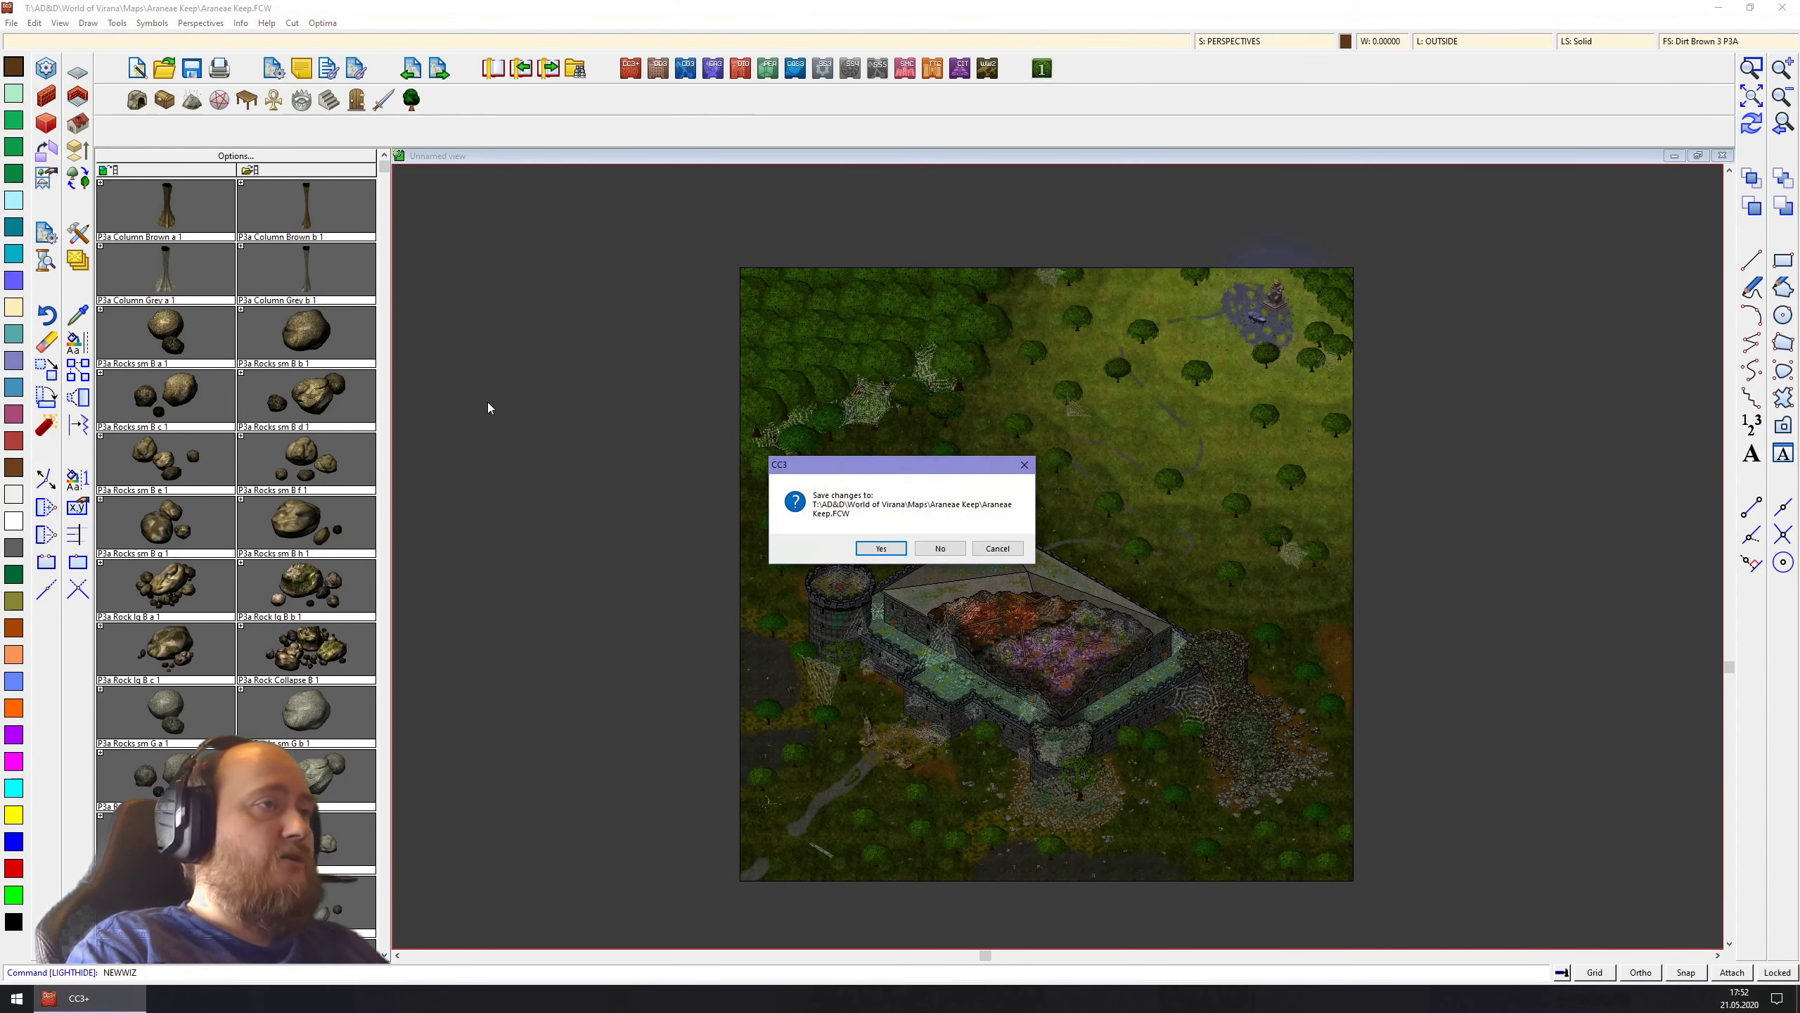
left_click(943, 547)
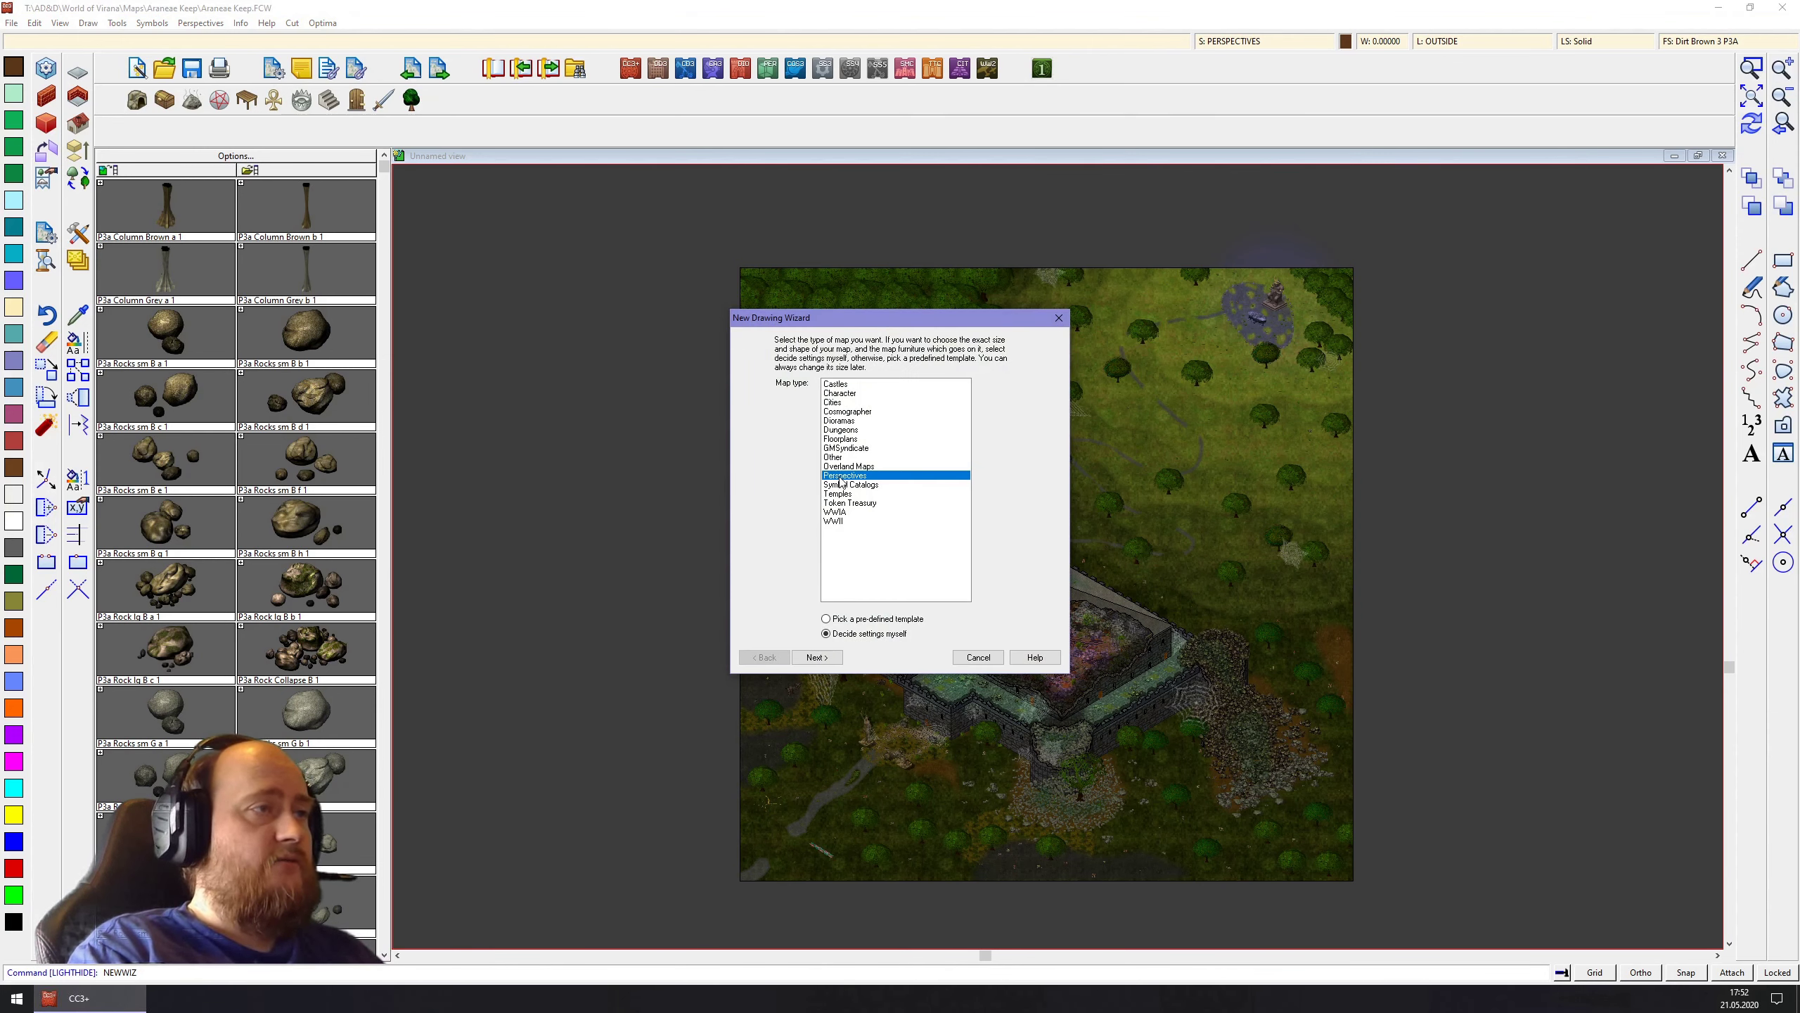
left_click(821, 657)
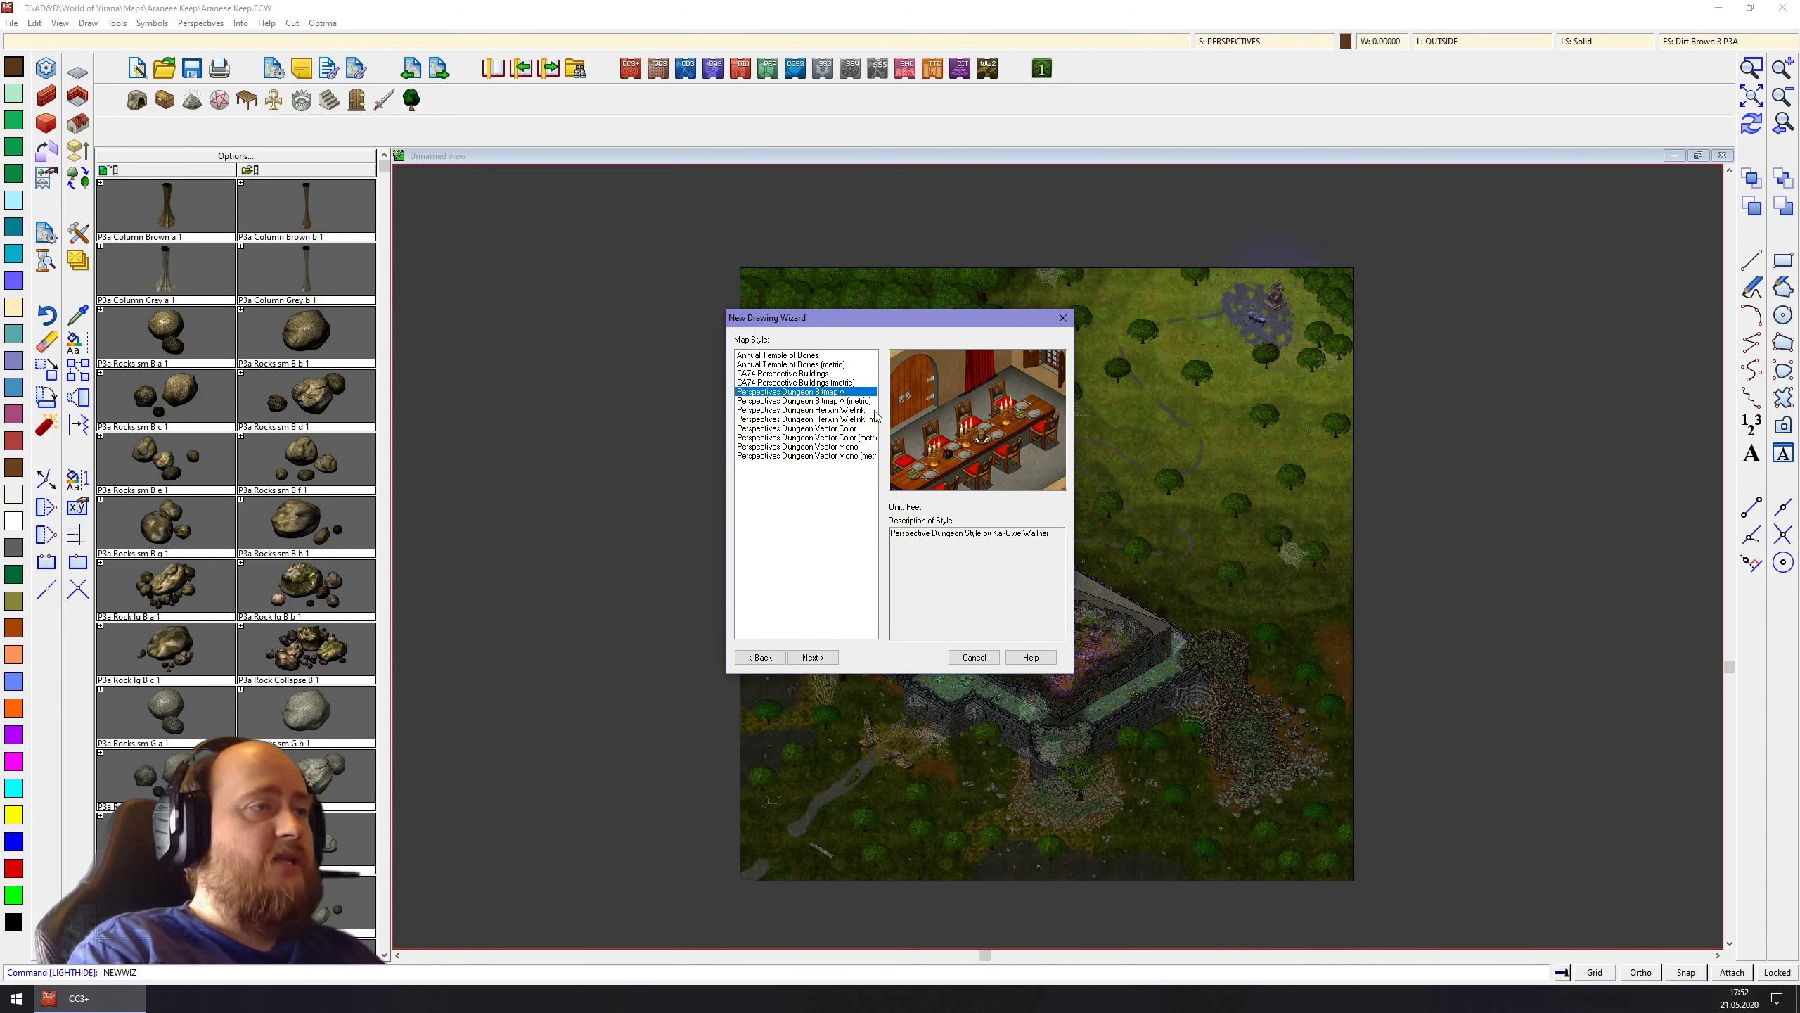
left_click(811, 657)
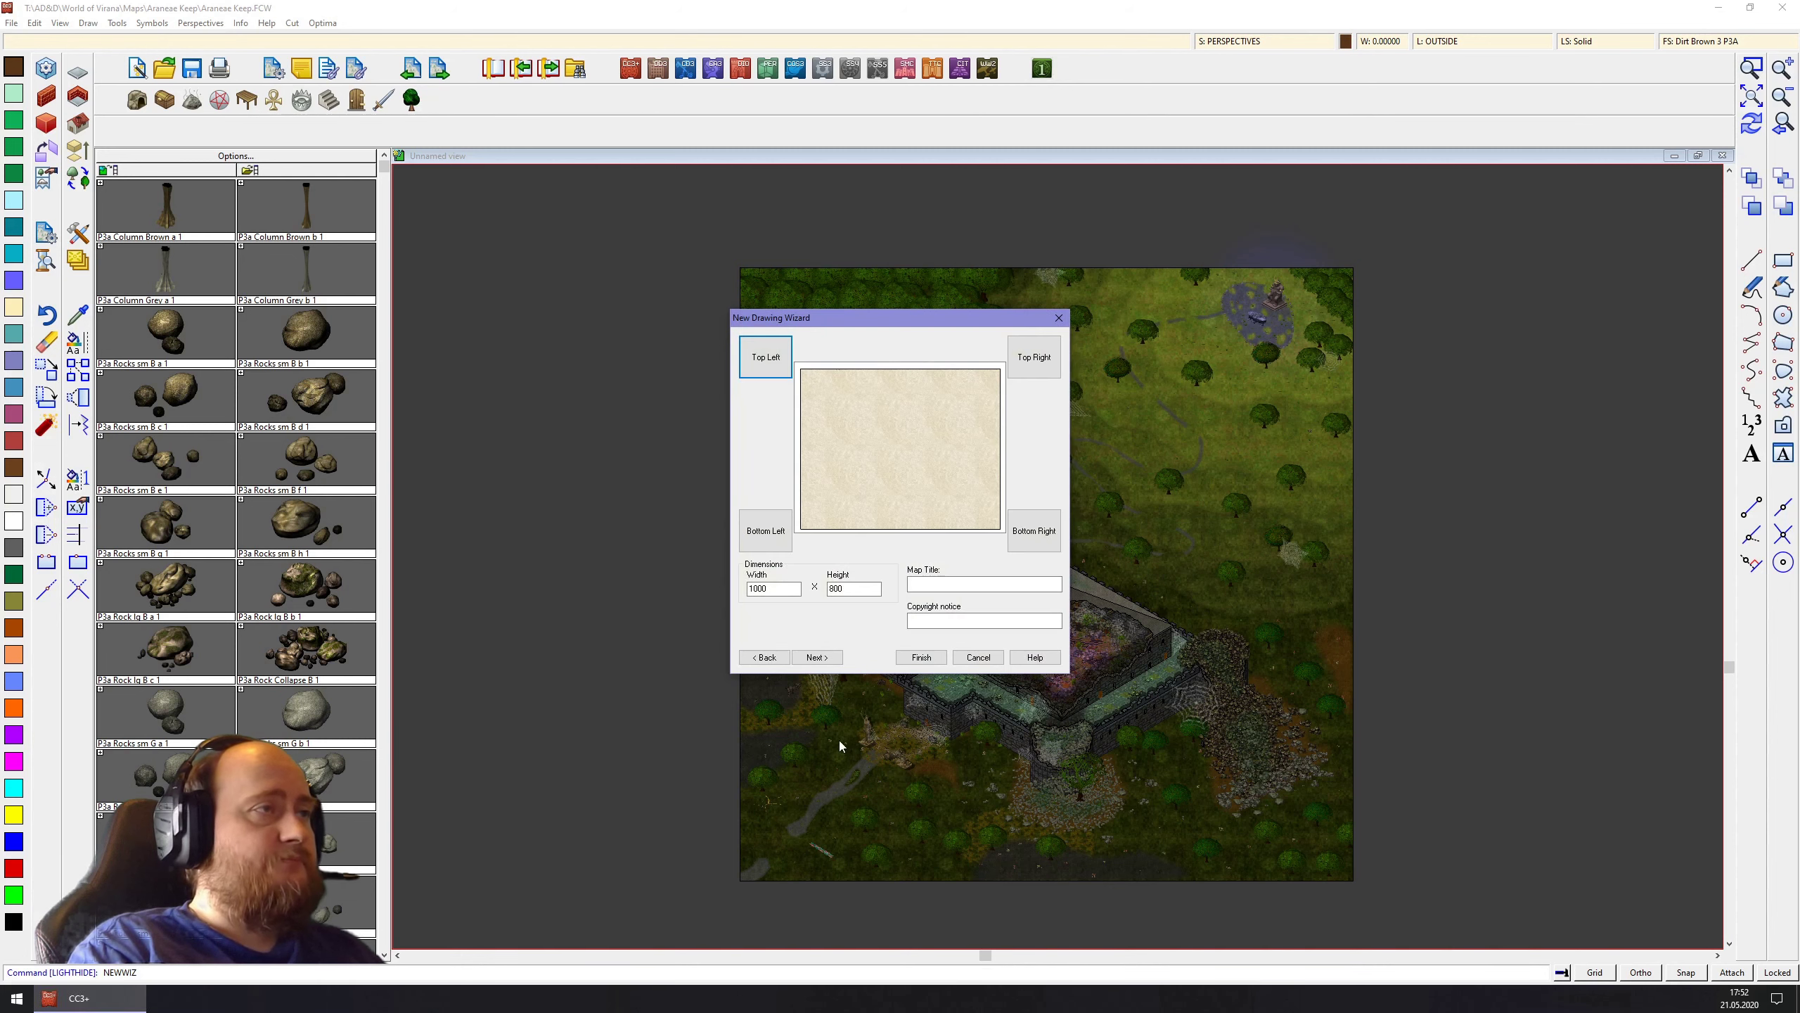
Set the map size to width 200 and height 160 and finish the wizard
double_click(774, 589)
type("200")
key("Tab")
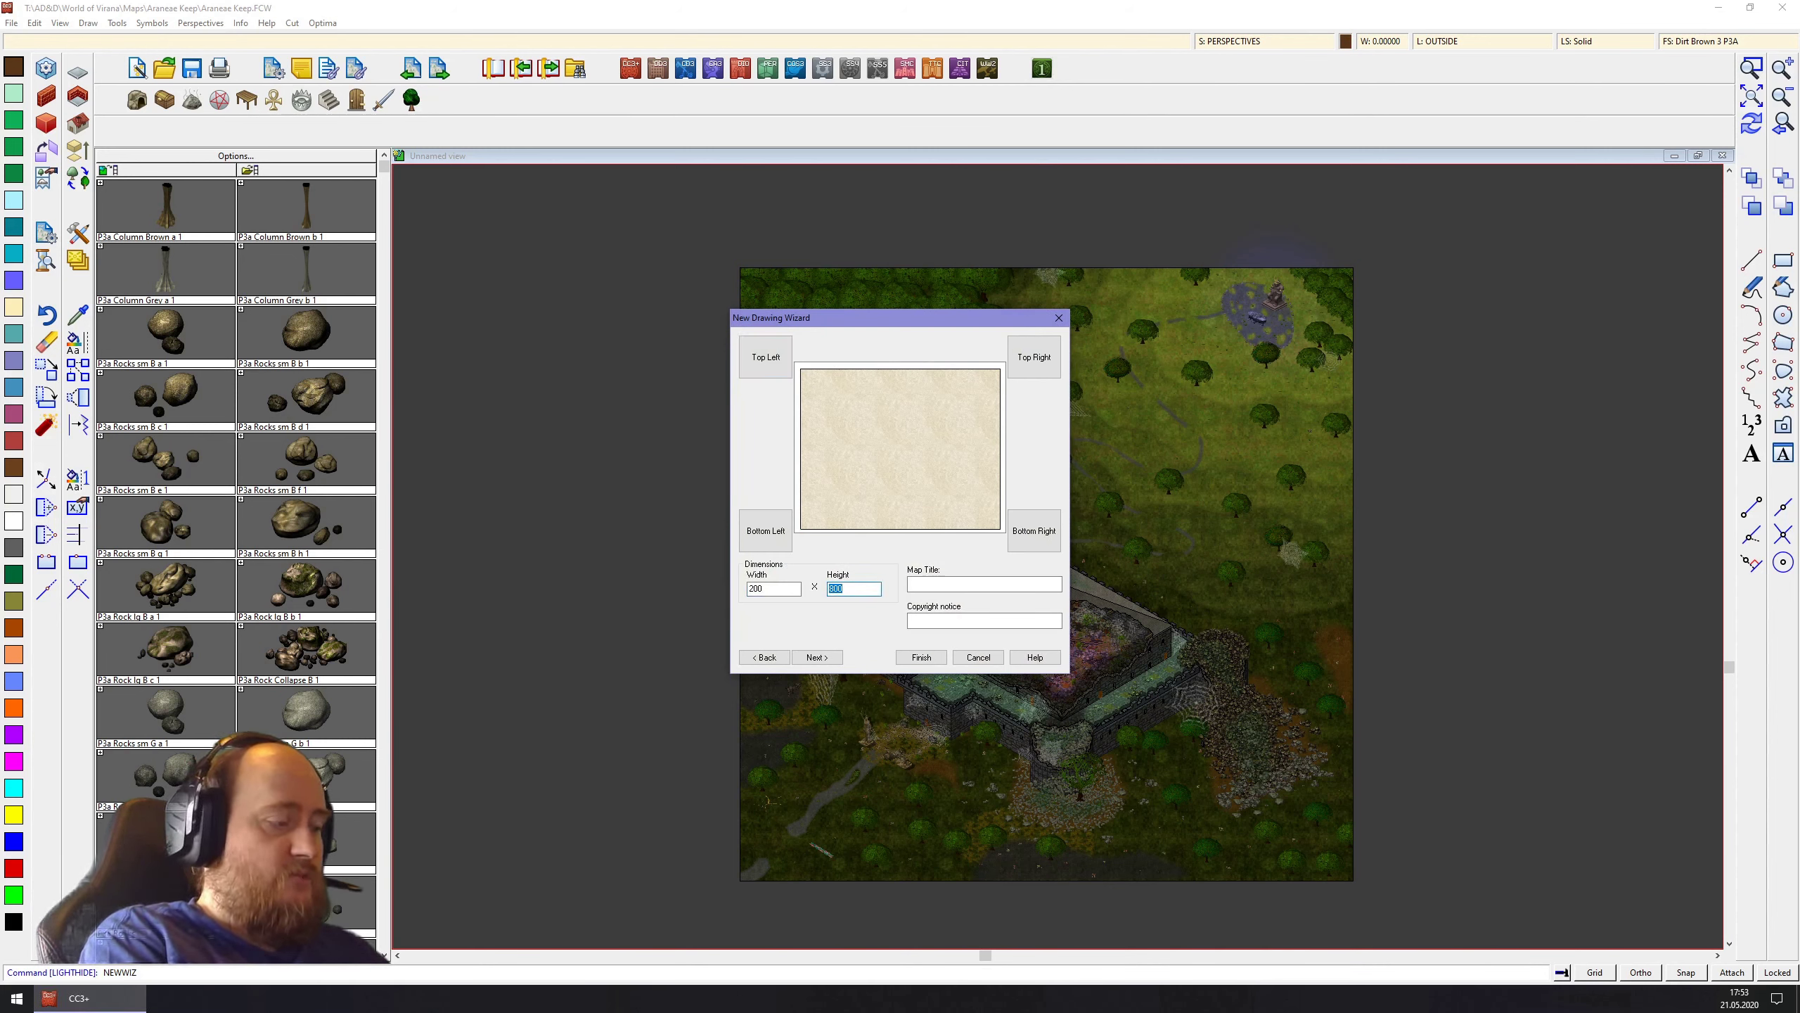
type("160")
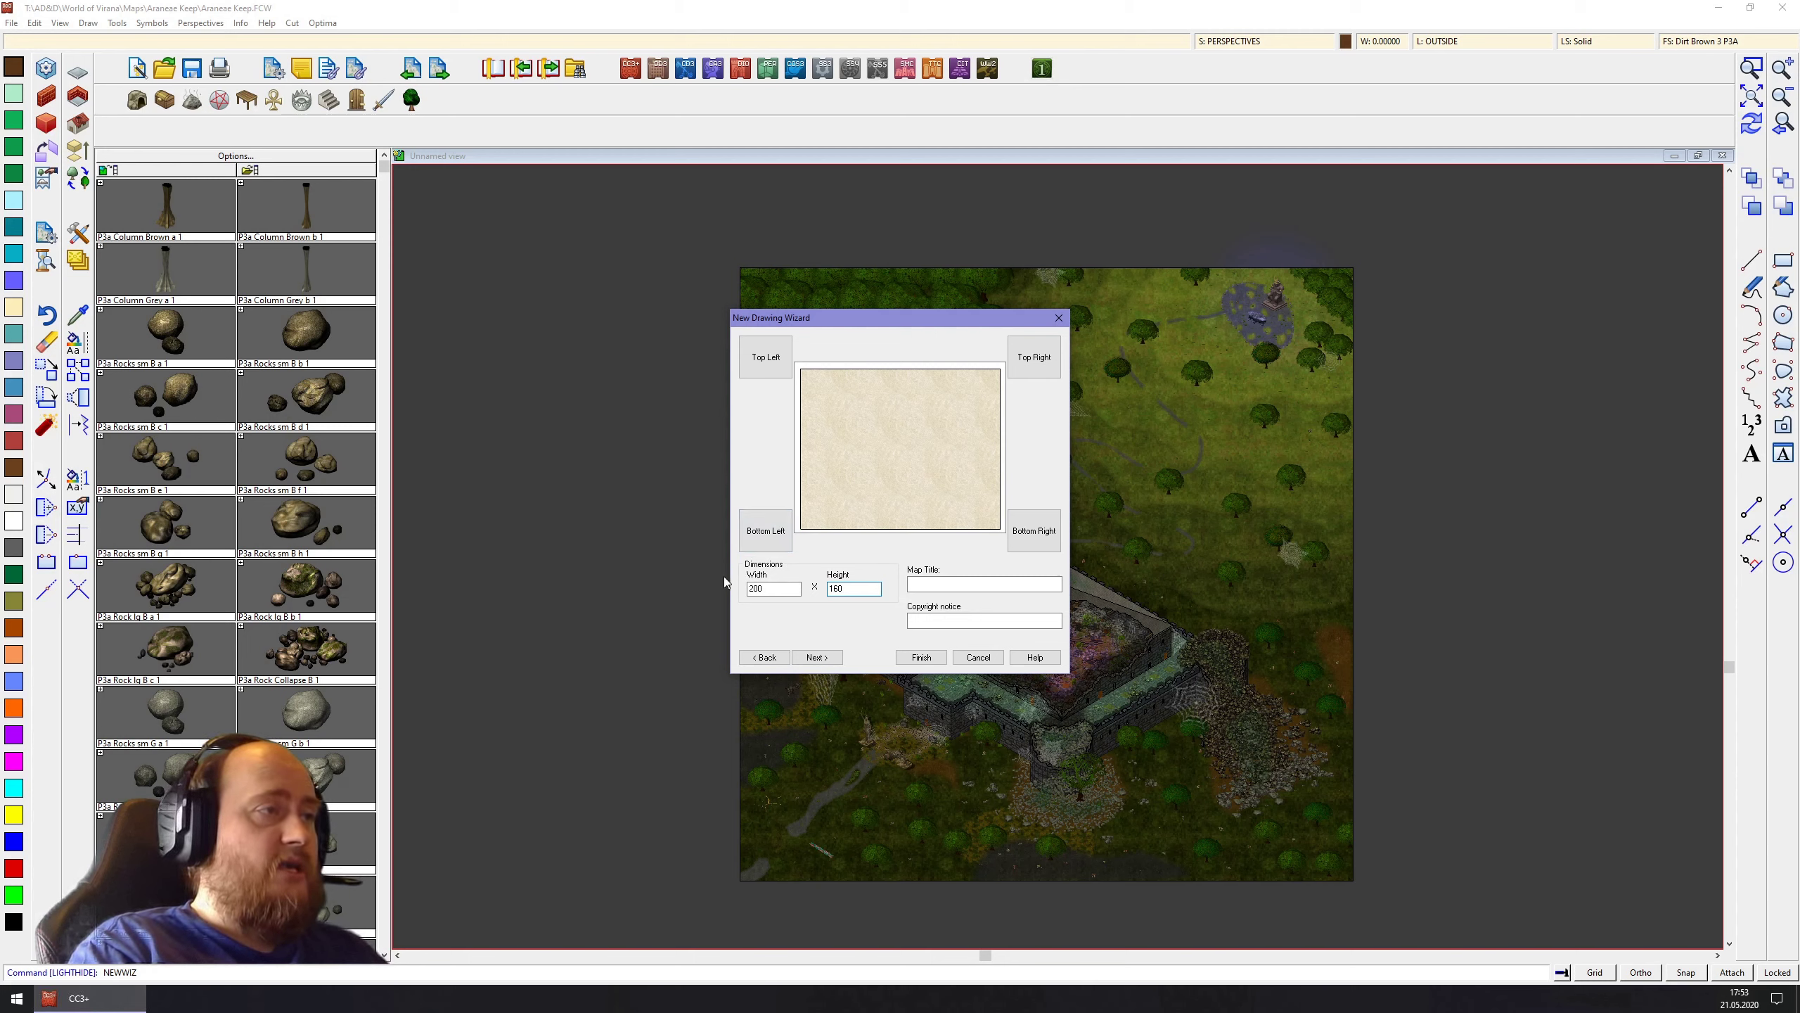
double_click(757, 589)
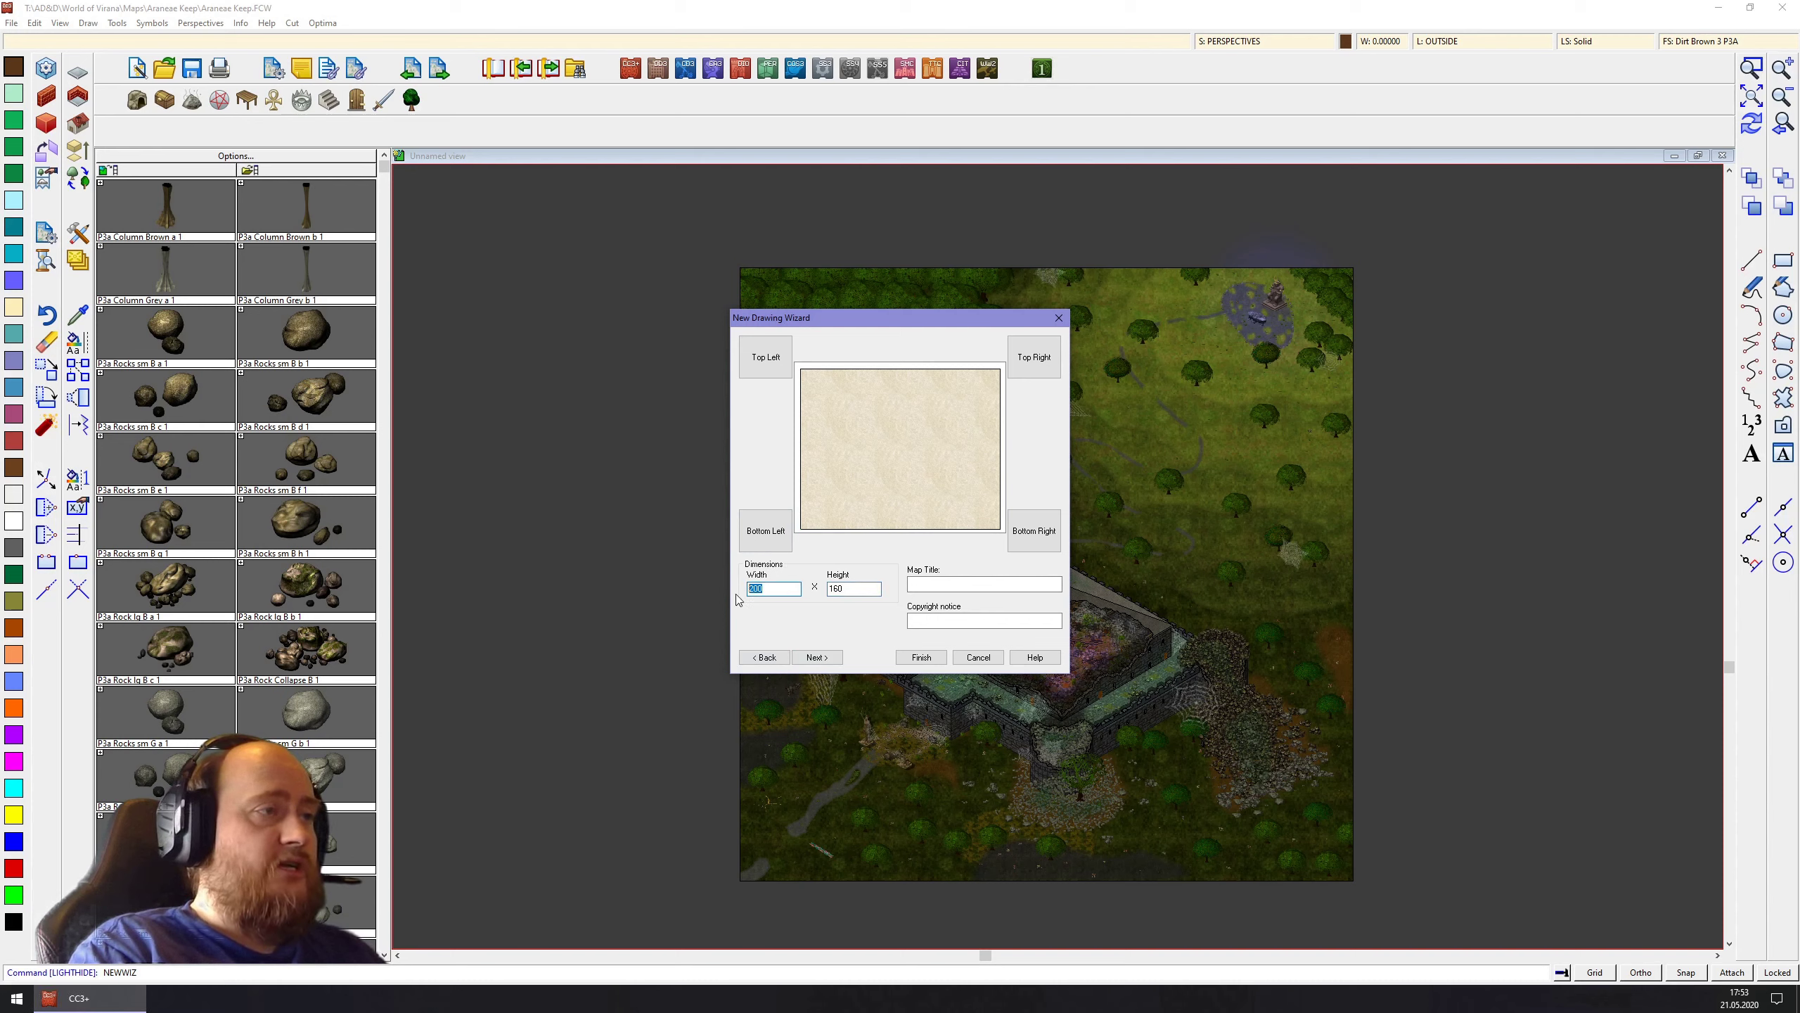
double_click(836, 589)
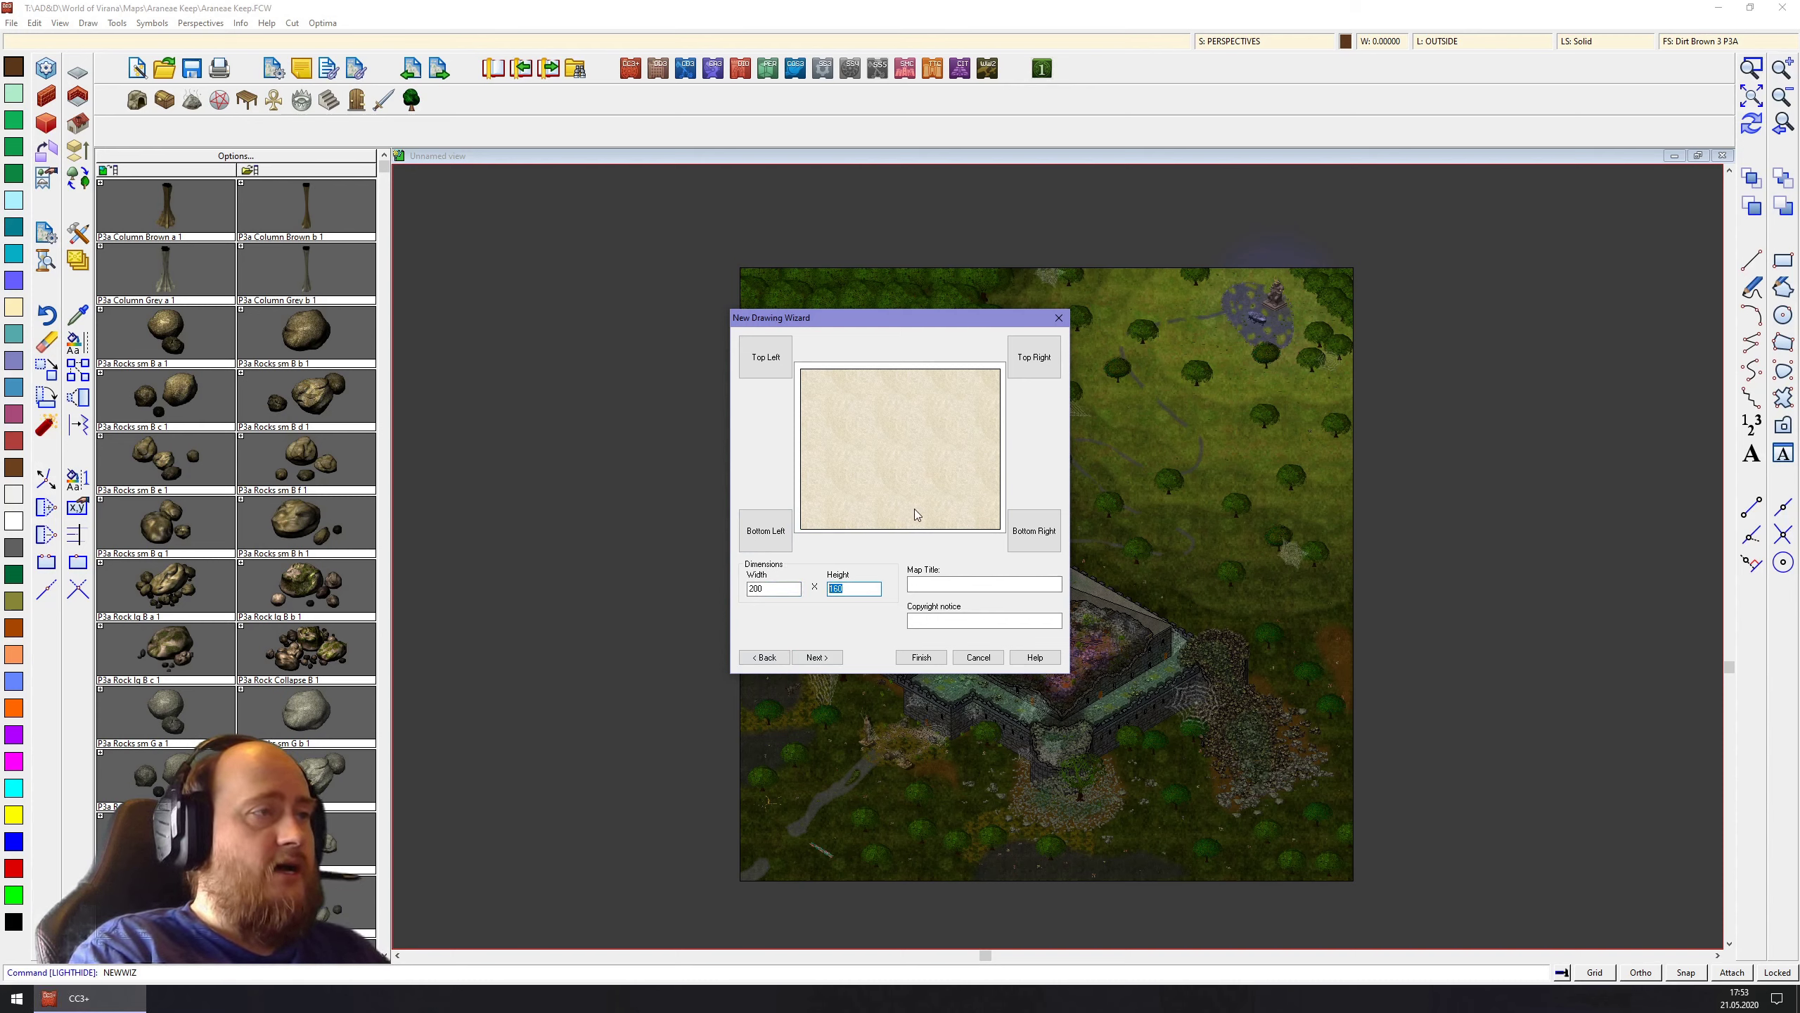
left_click(921, 660)
Save as VideoTutorial.FCW, then apply a Hex or Square Overlay: Isometric (3D), spacing 10
left_click(433, 123)
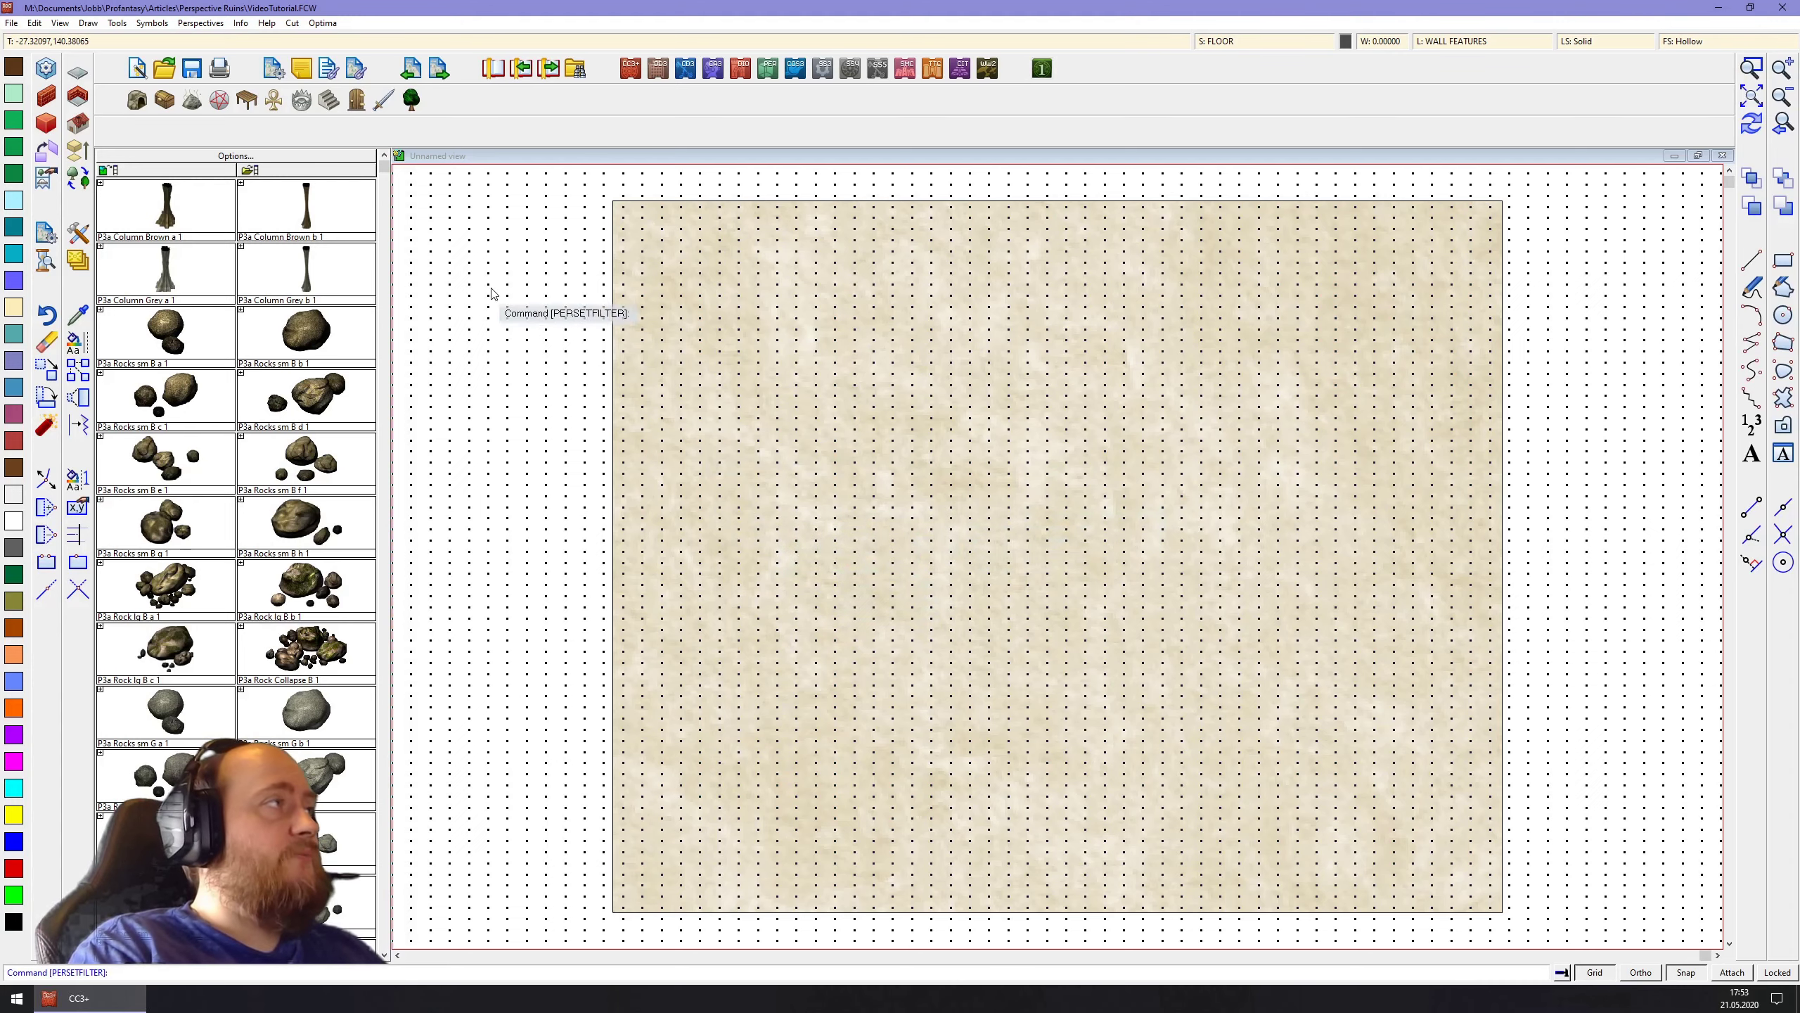
left_click(88, 23)
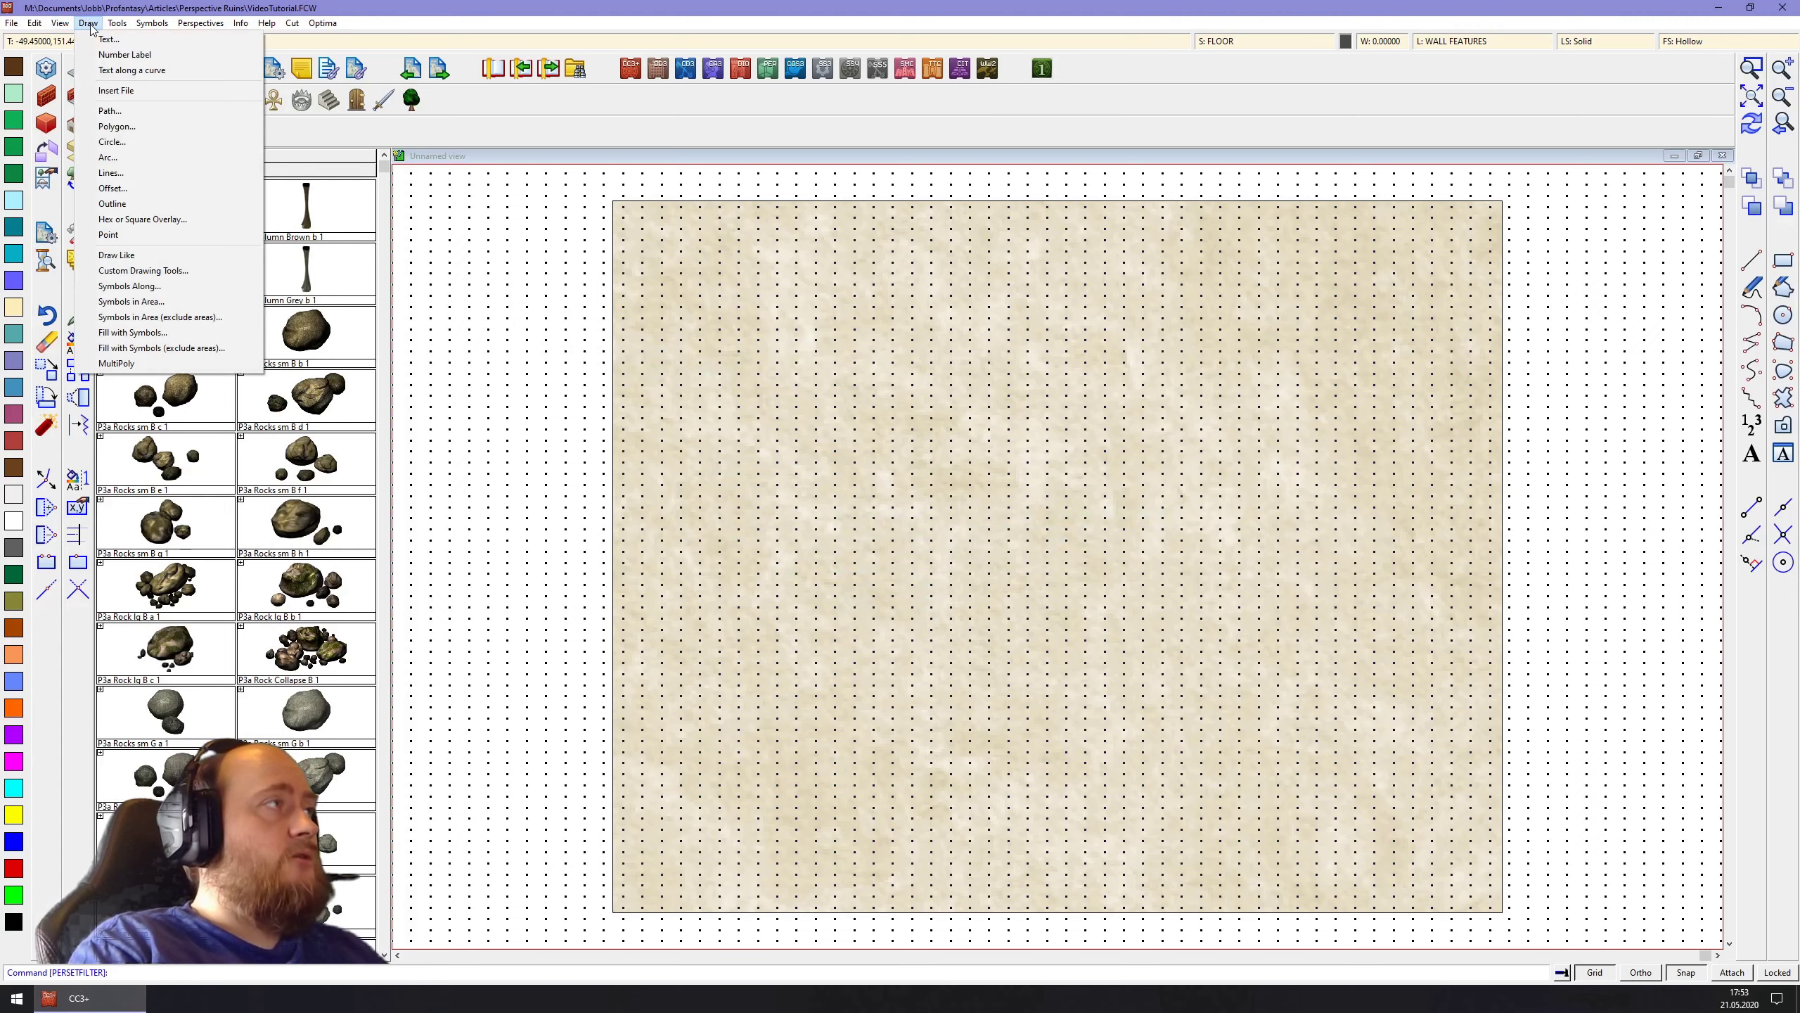
left_click(142, 224)
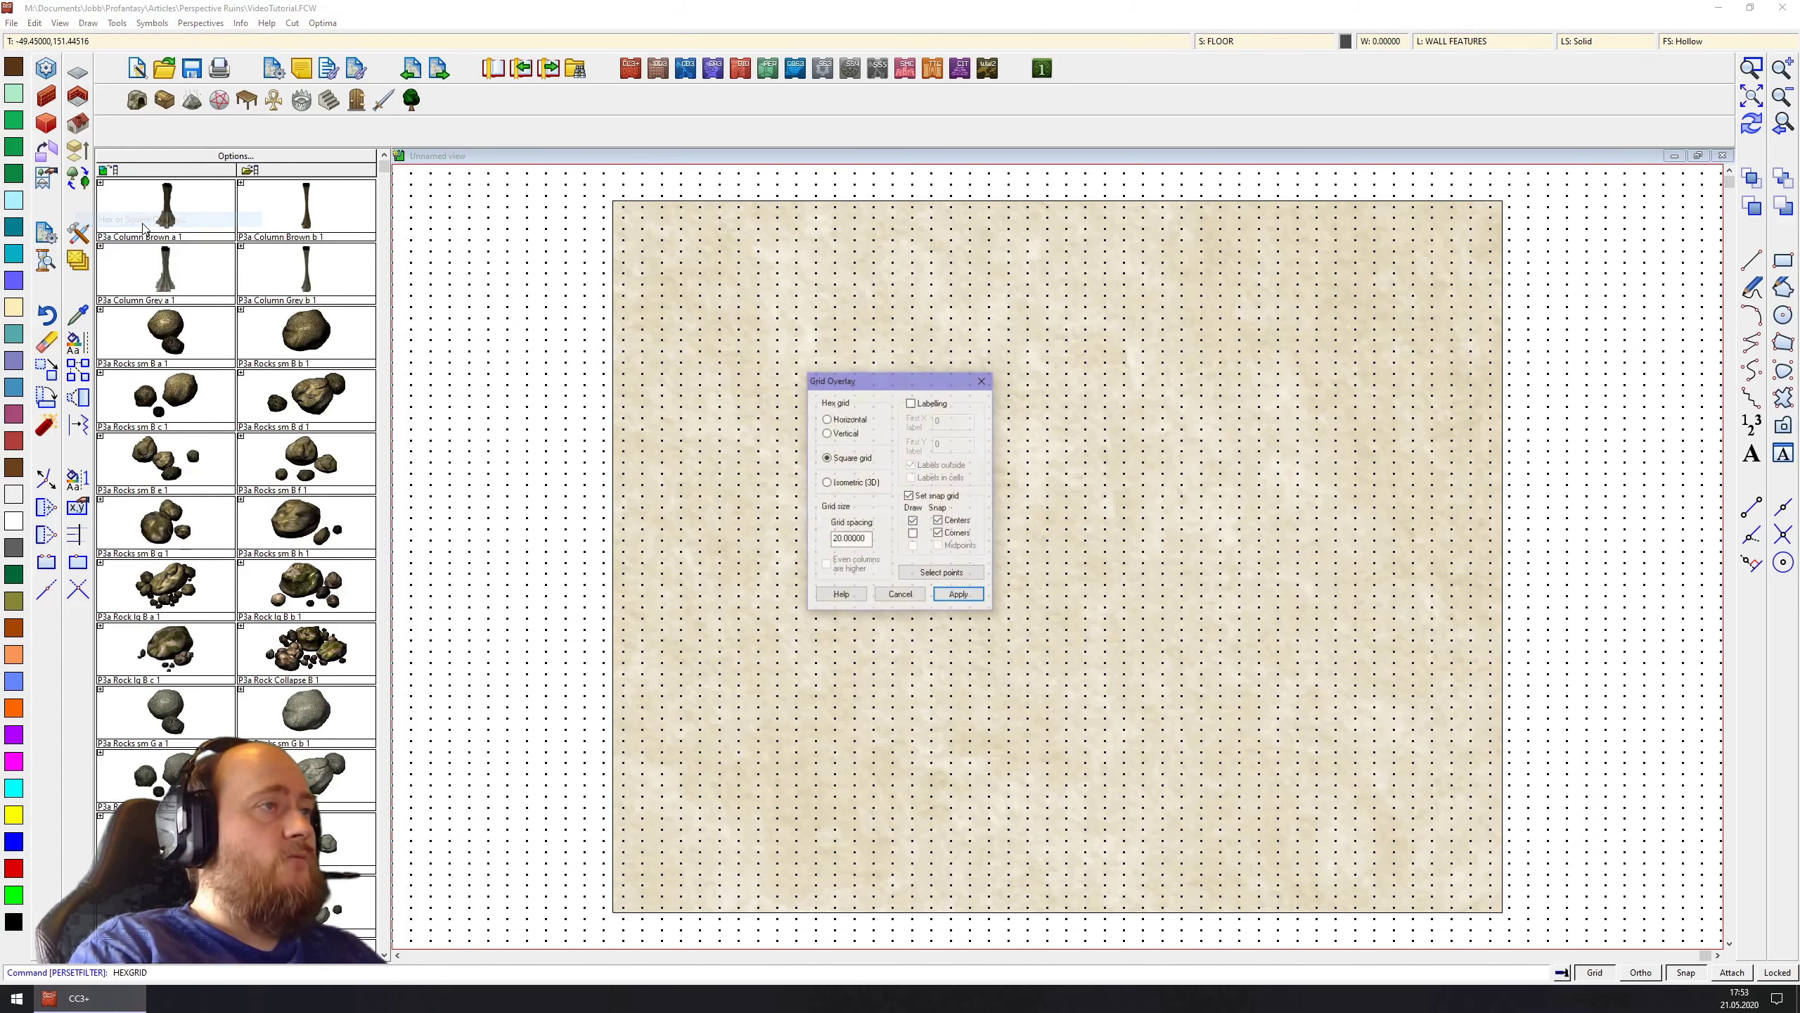
left_click_drag(869, 540, 778, 525)
type("10")
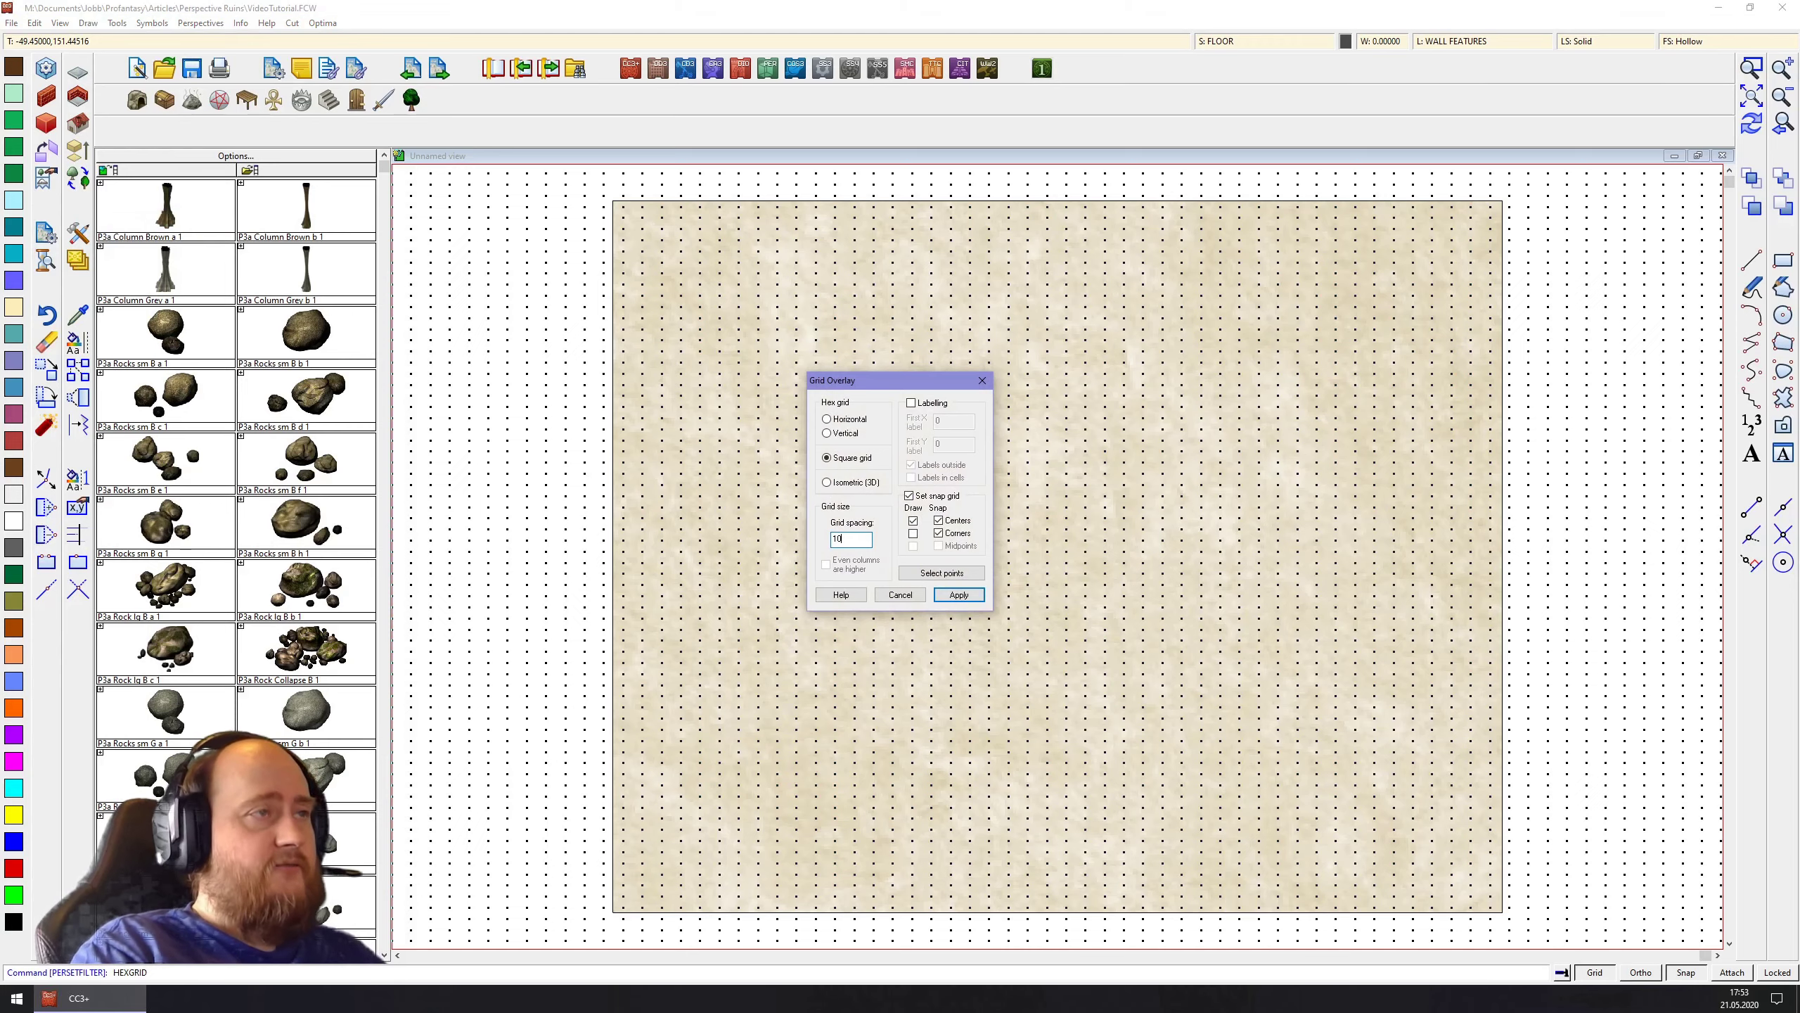
left_click(842, 486)
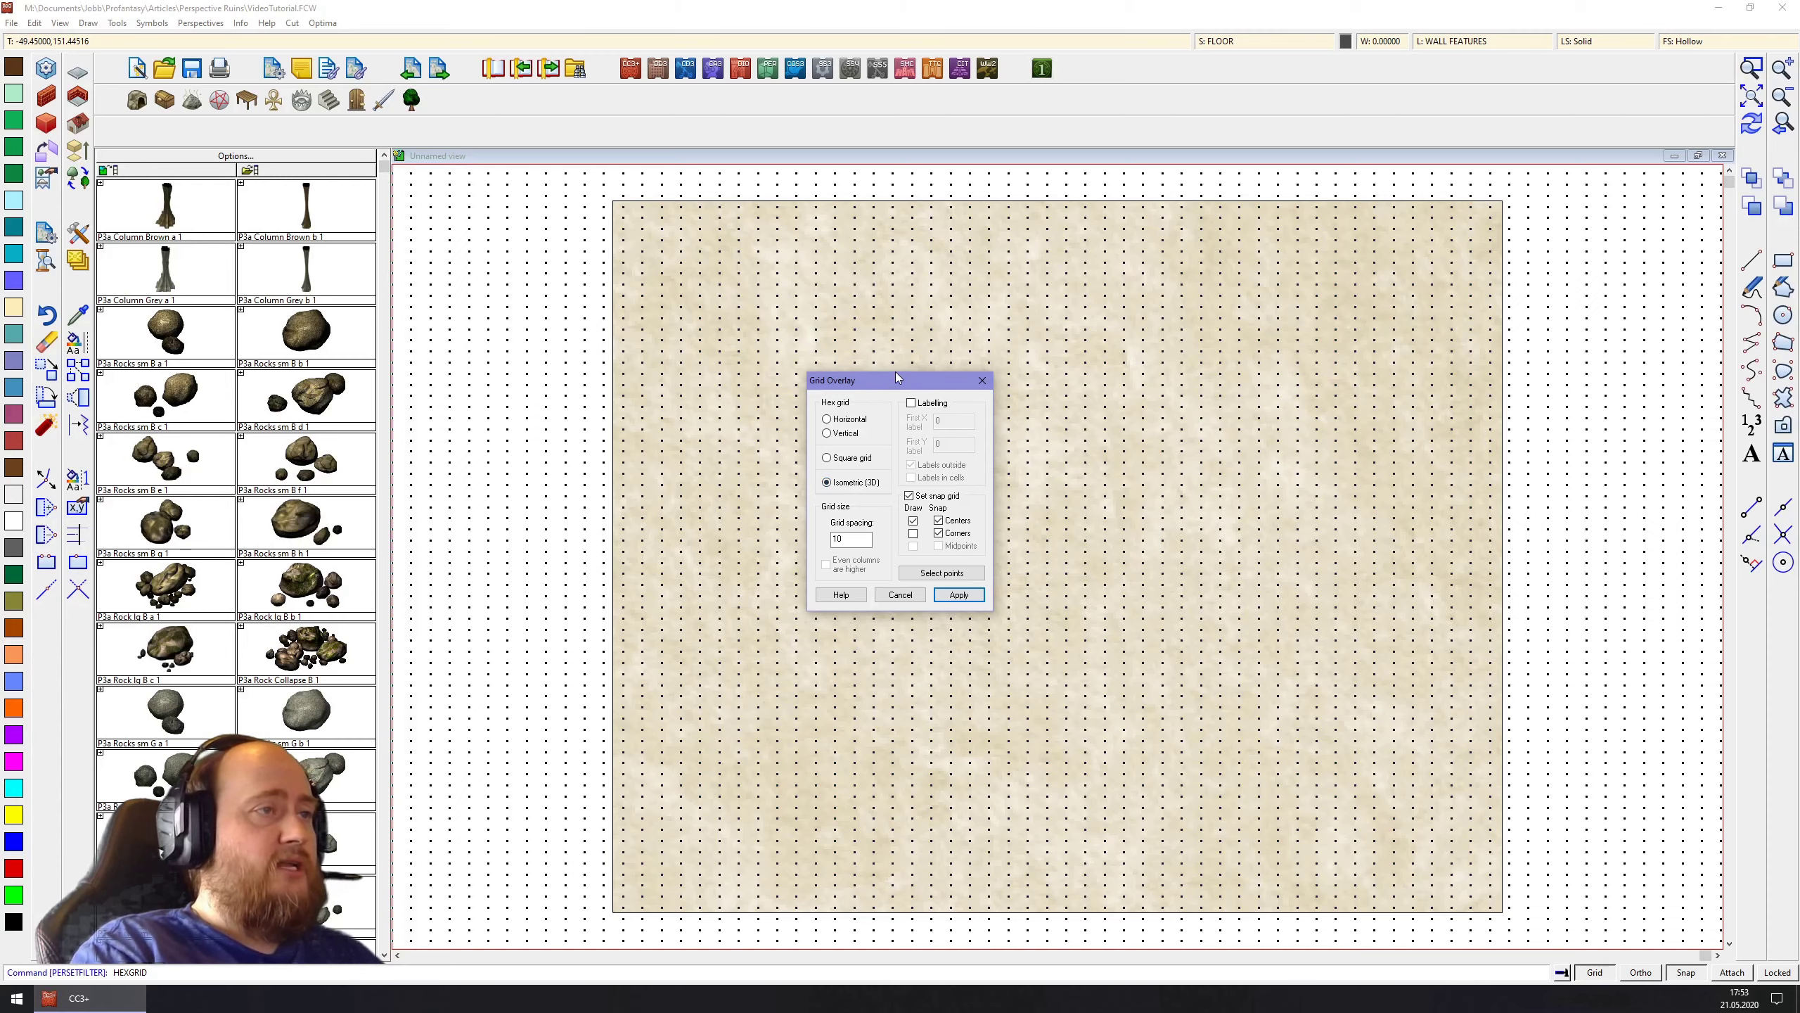
left_click(953, 596)
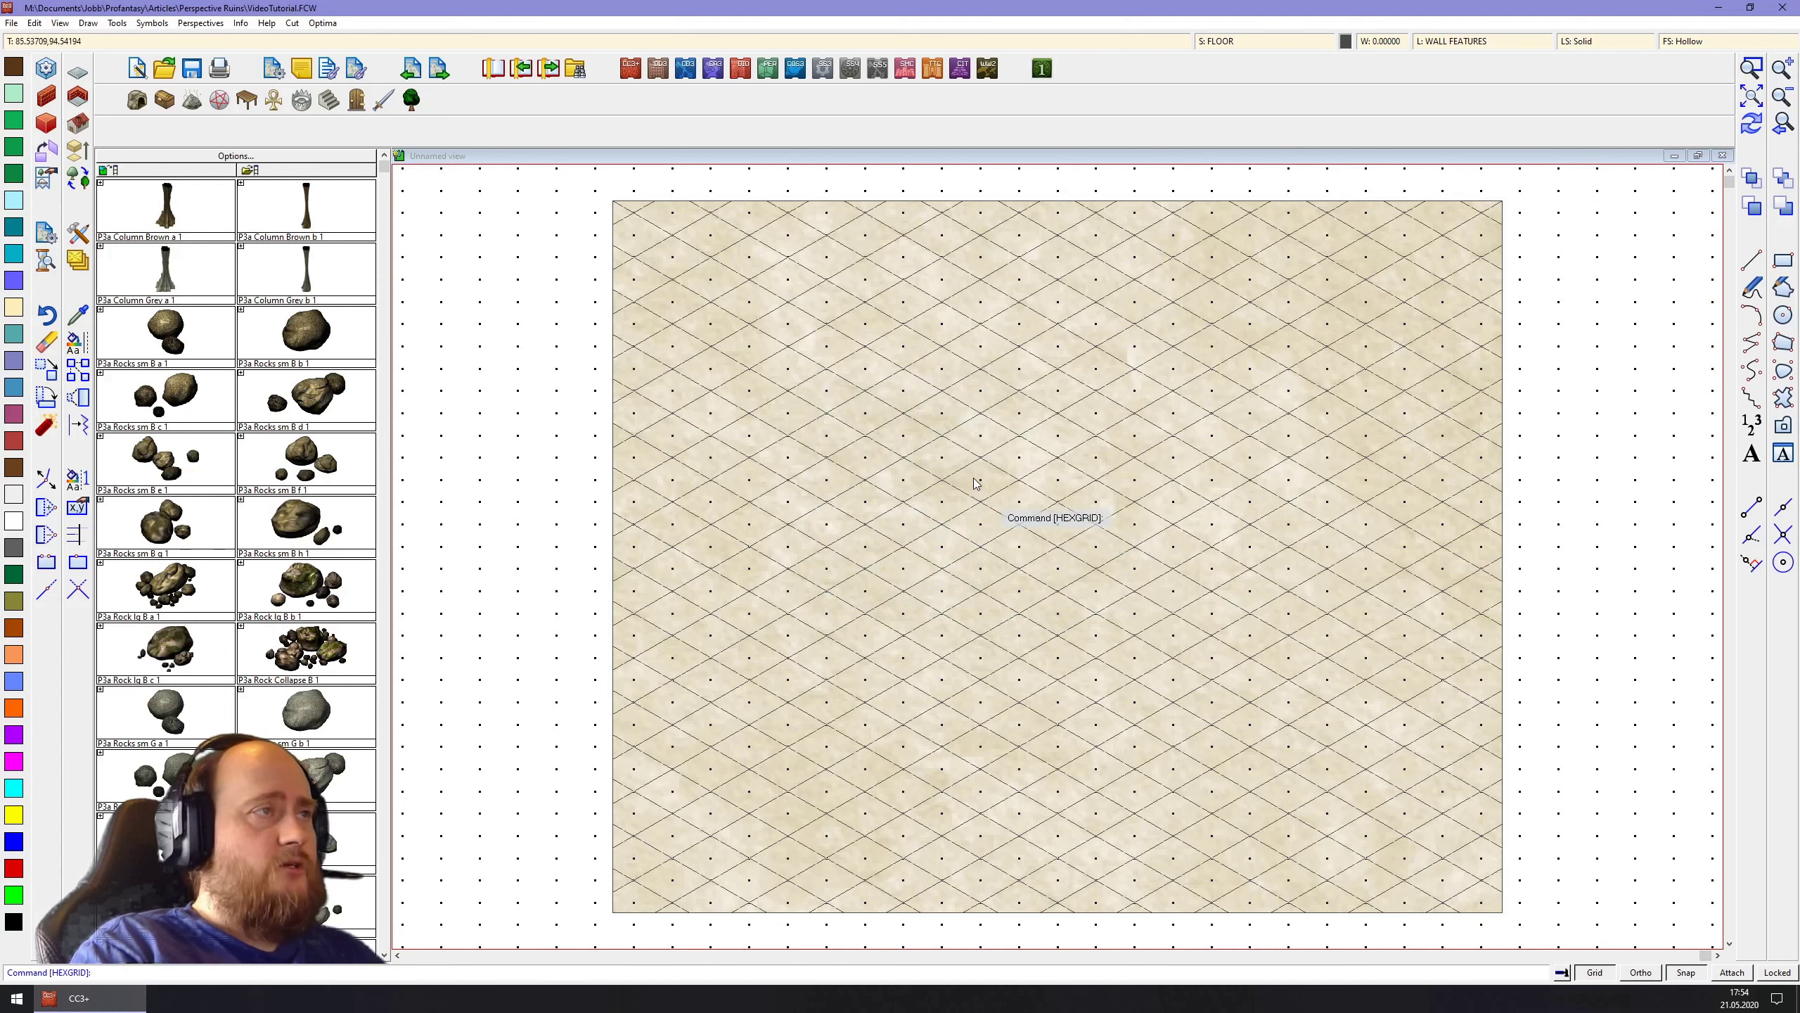
Hide the background dot grid, then try erasing the isometric grid lines and cancel
left_click(1595, 973)
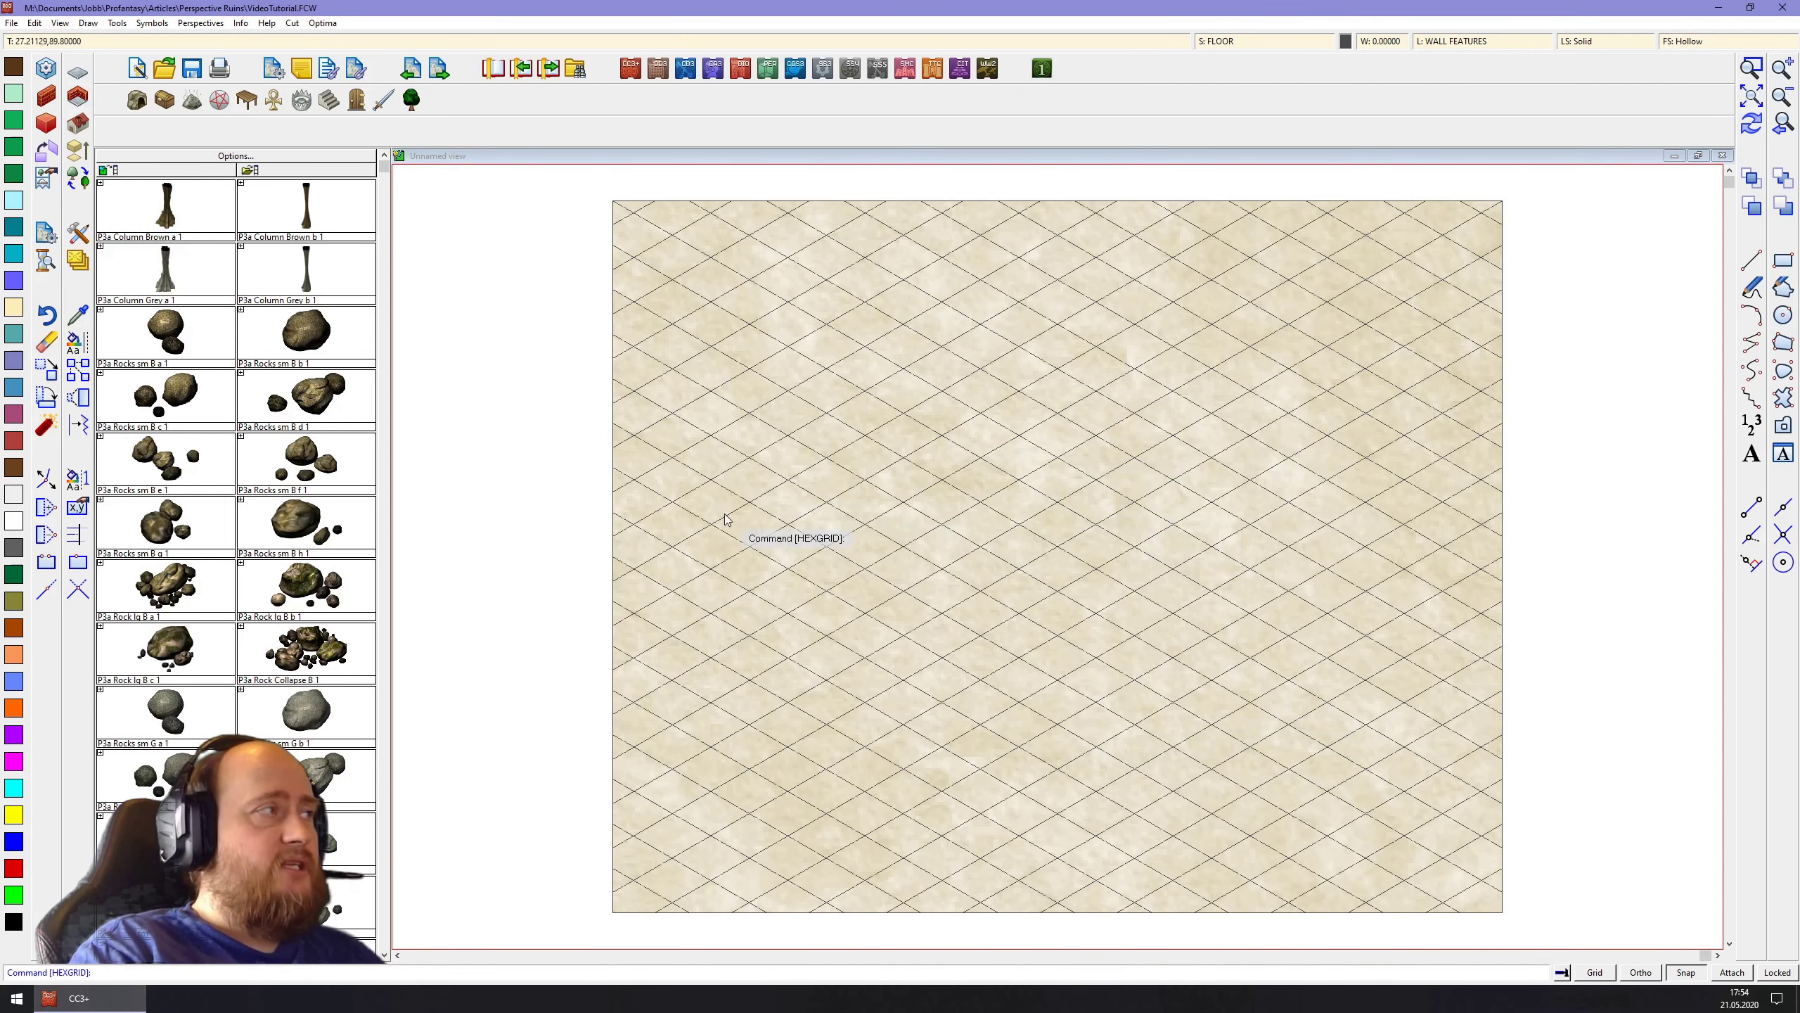
left_click(49, 345)
left_click(1508, 793)
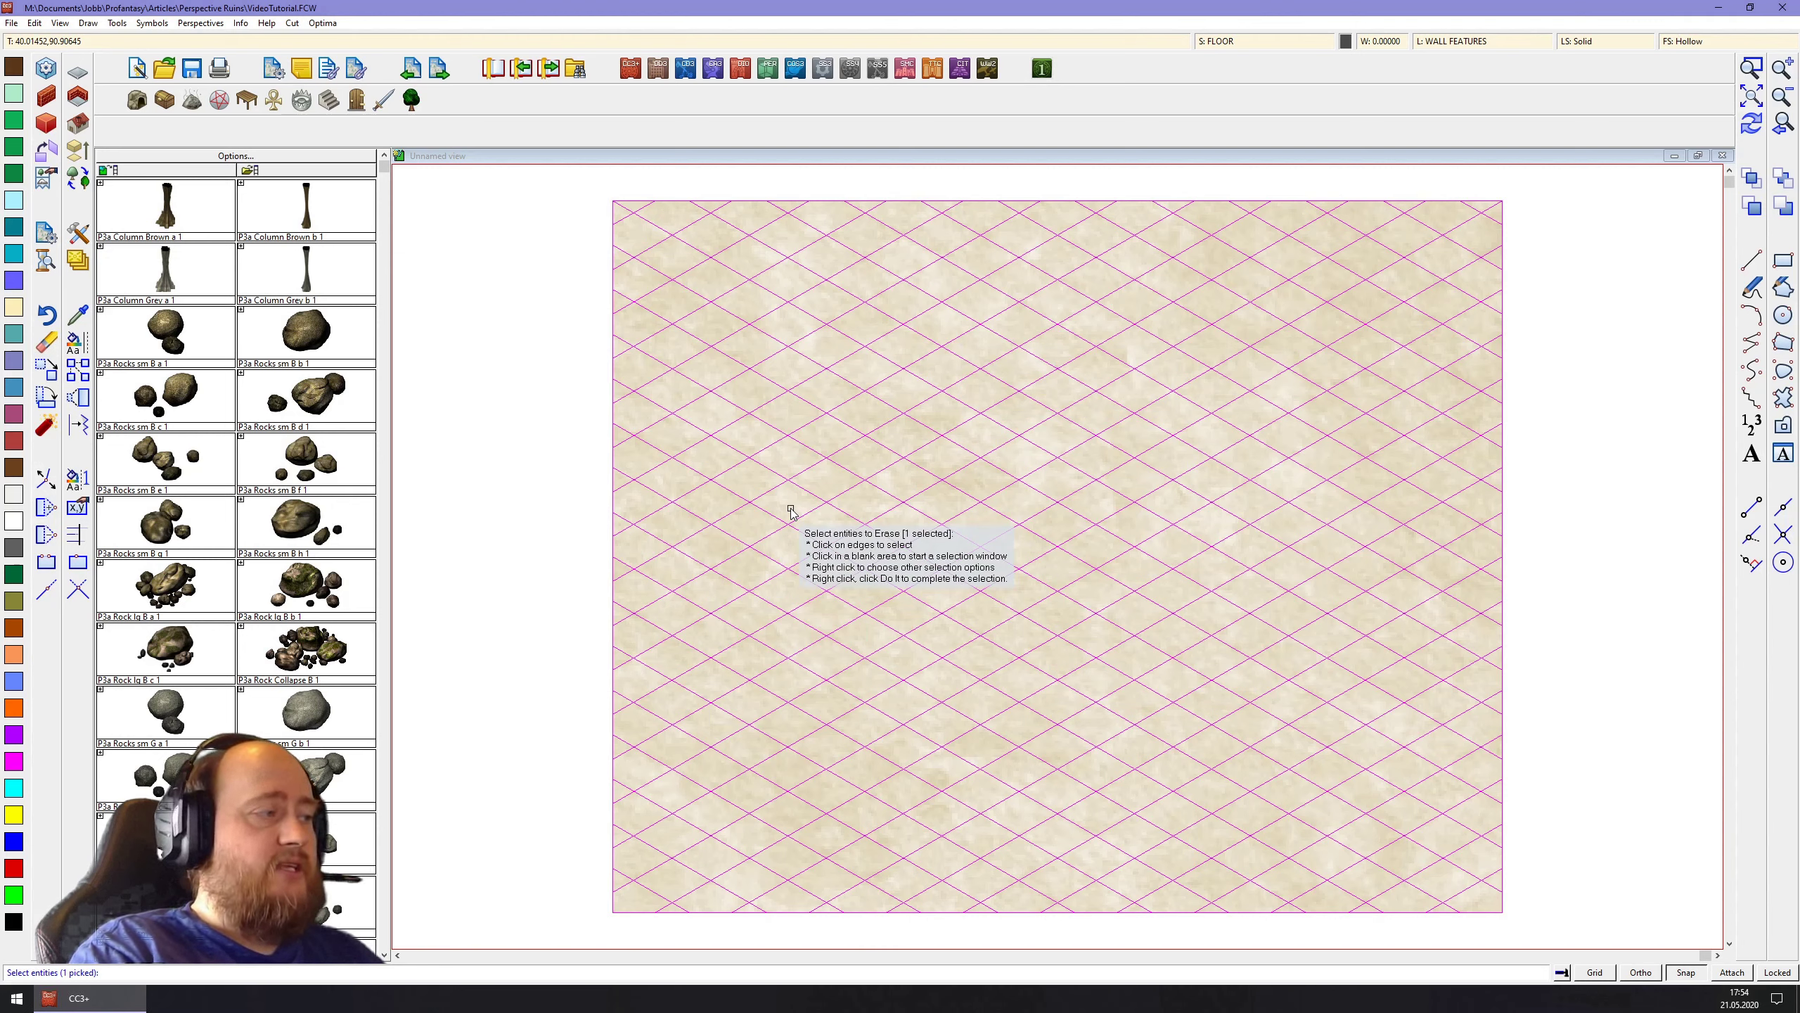
key("Escape")
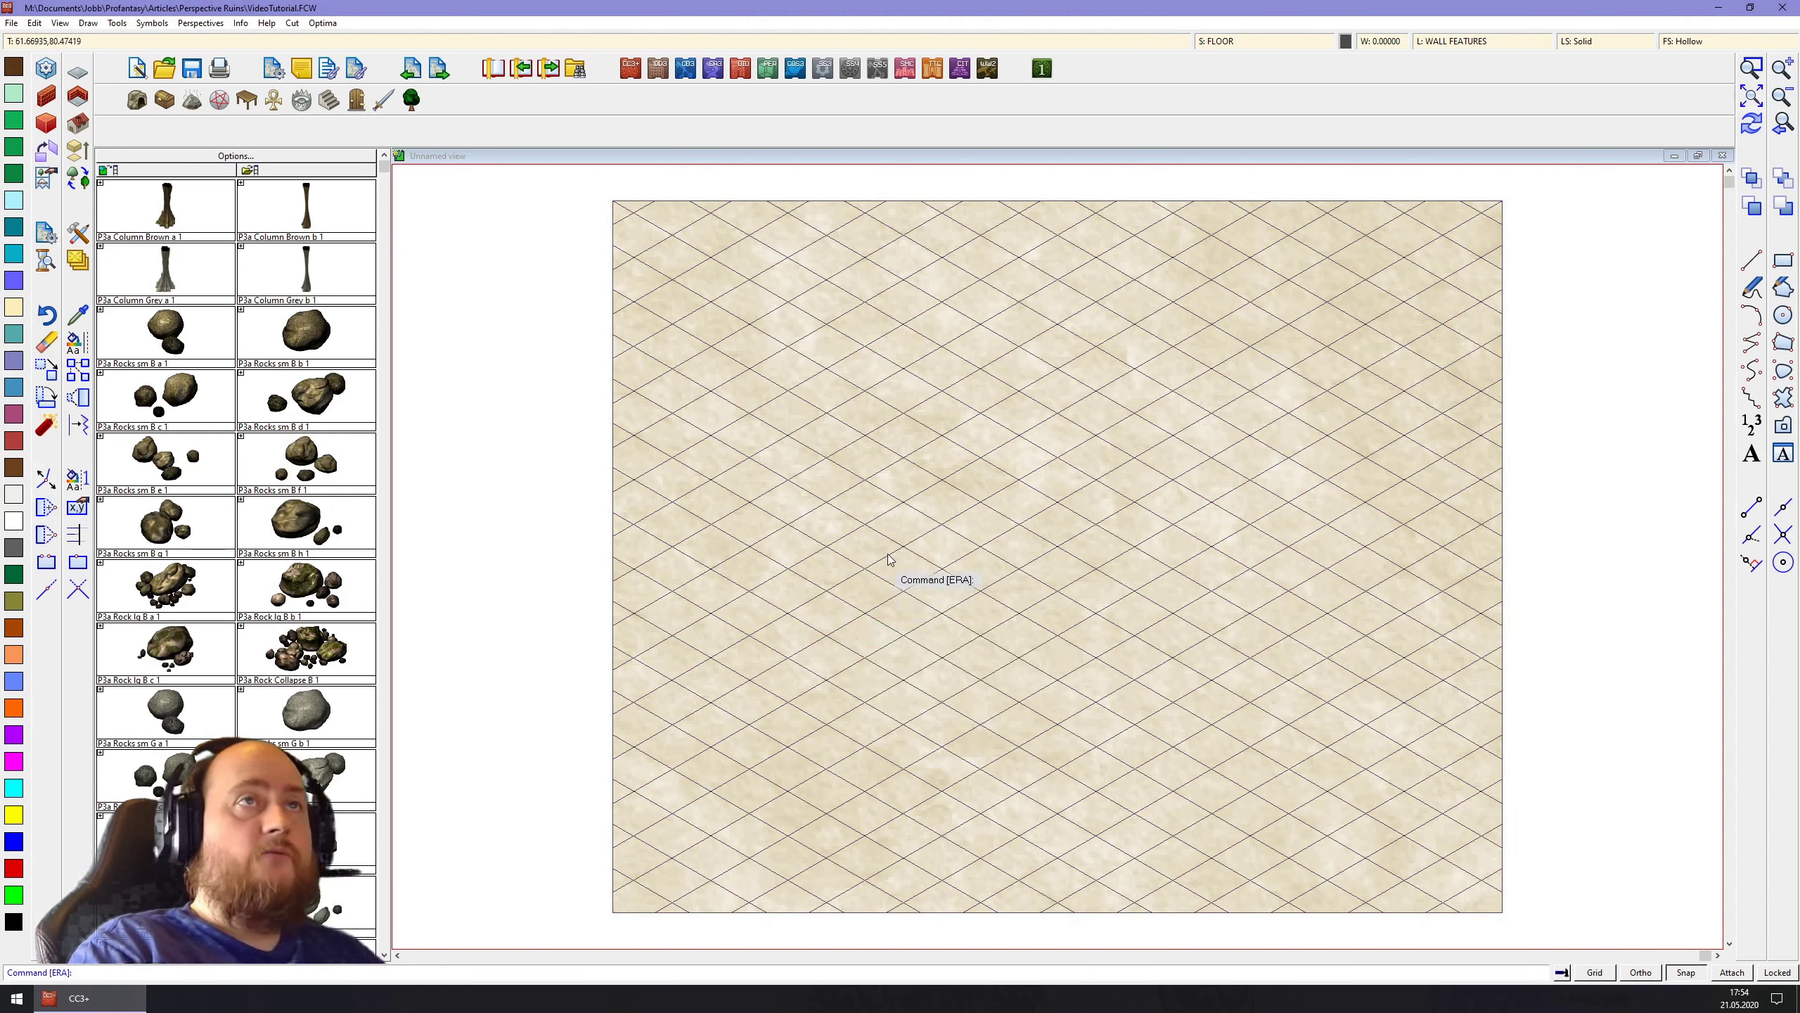
Freeze the HEX/SQUARE GRID layer in the Layers dialog
left_click(1457, 43)
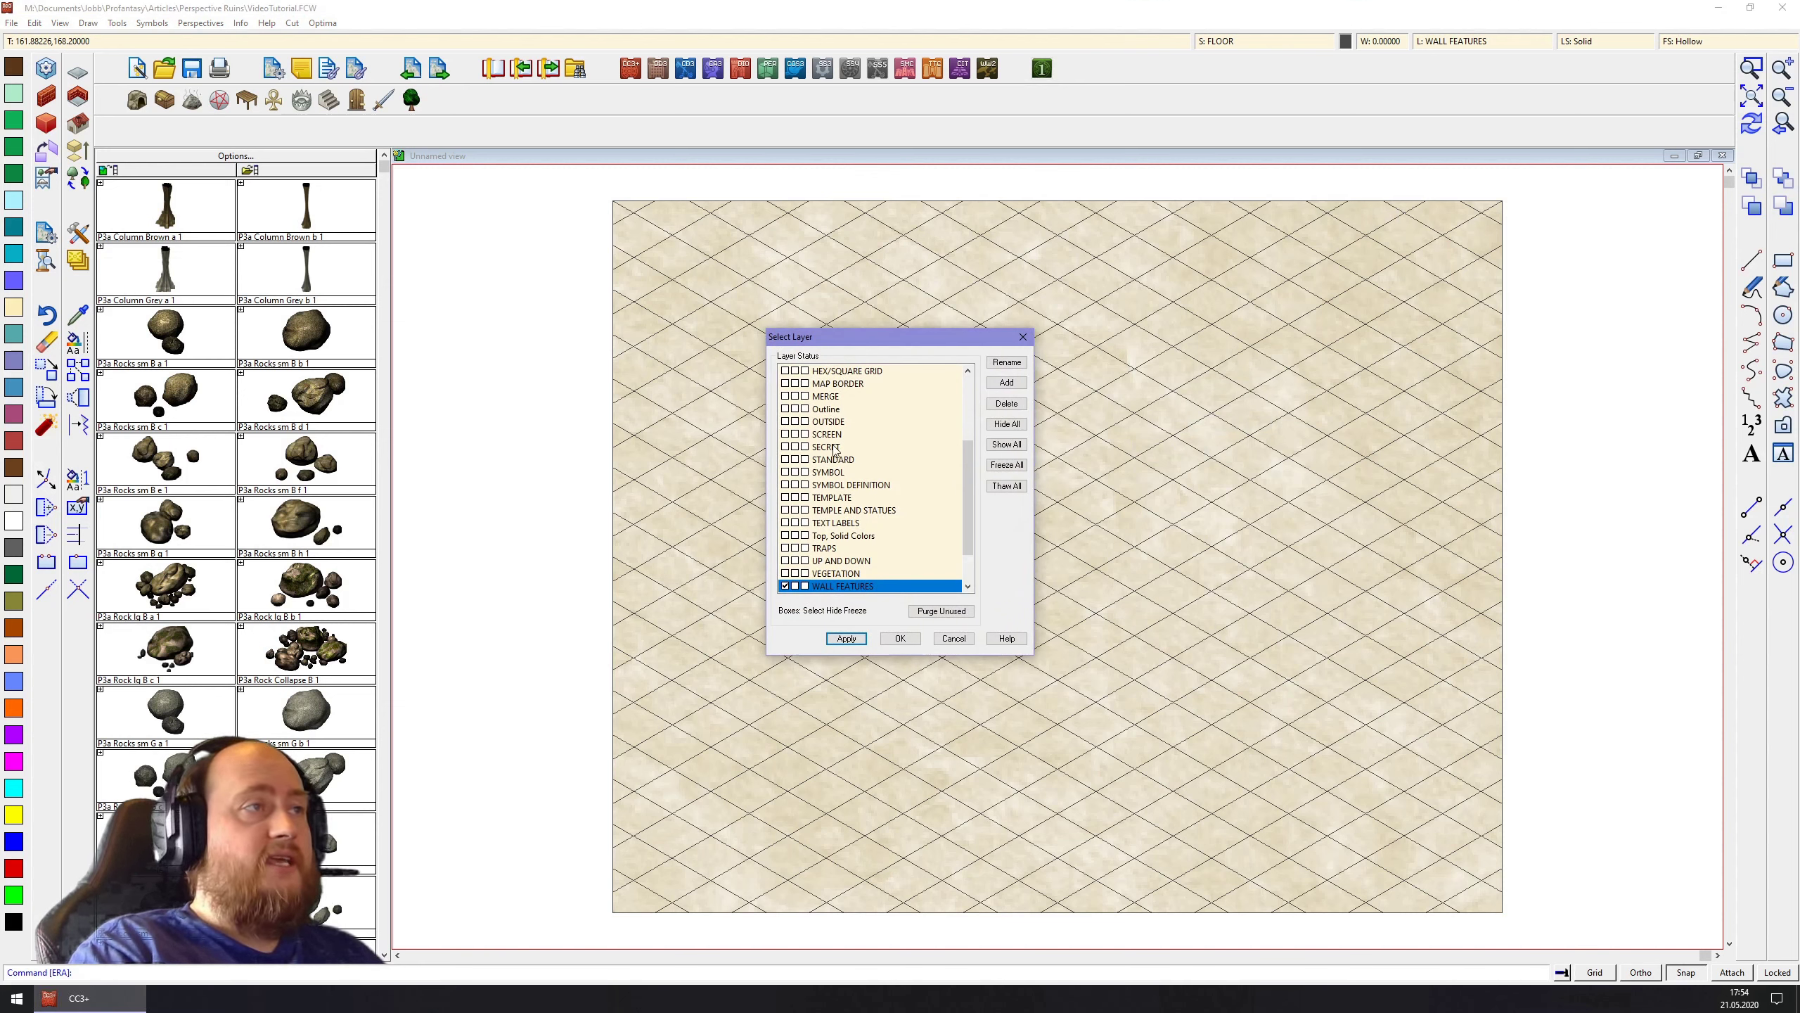
left_click(807, 371)
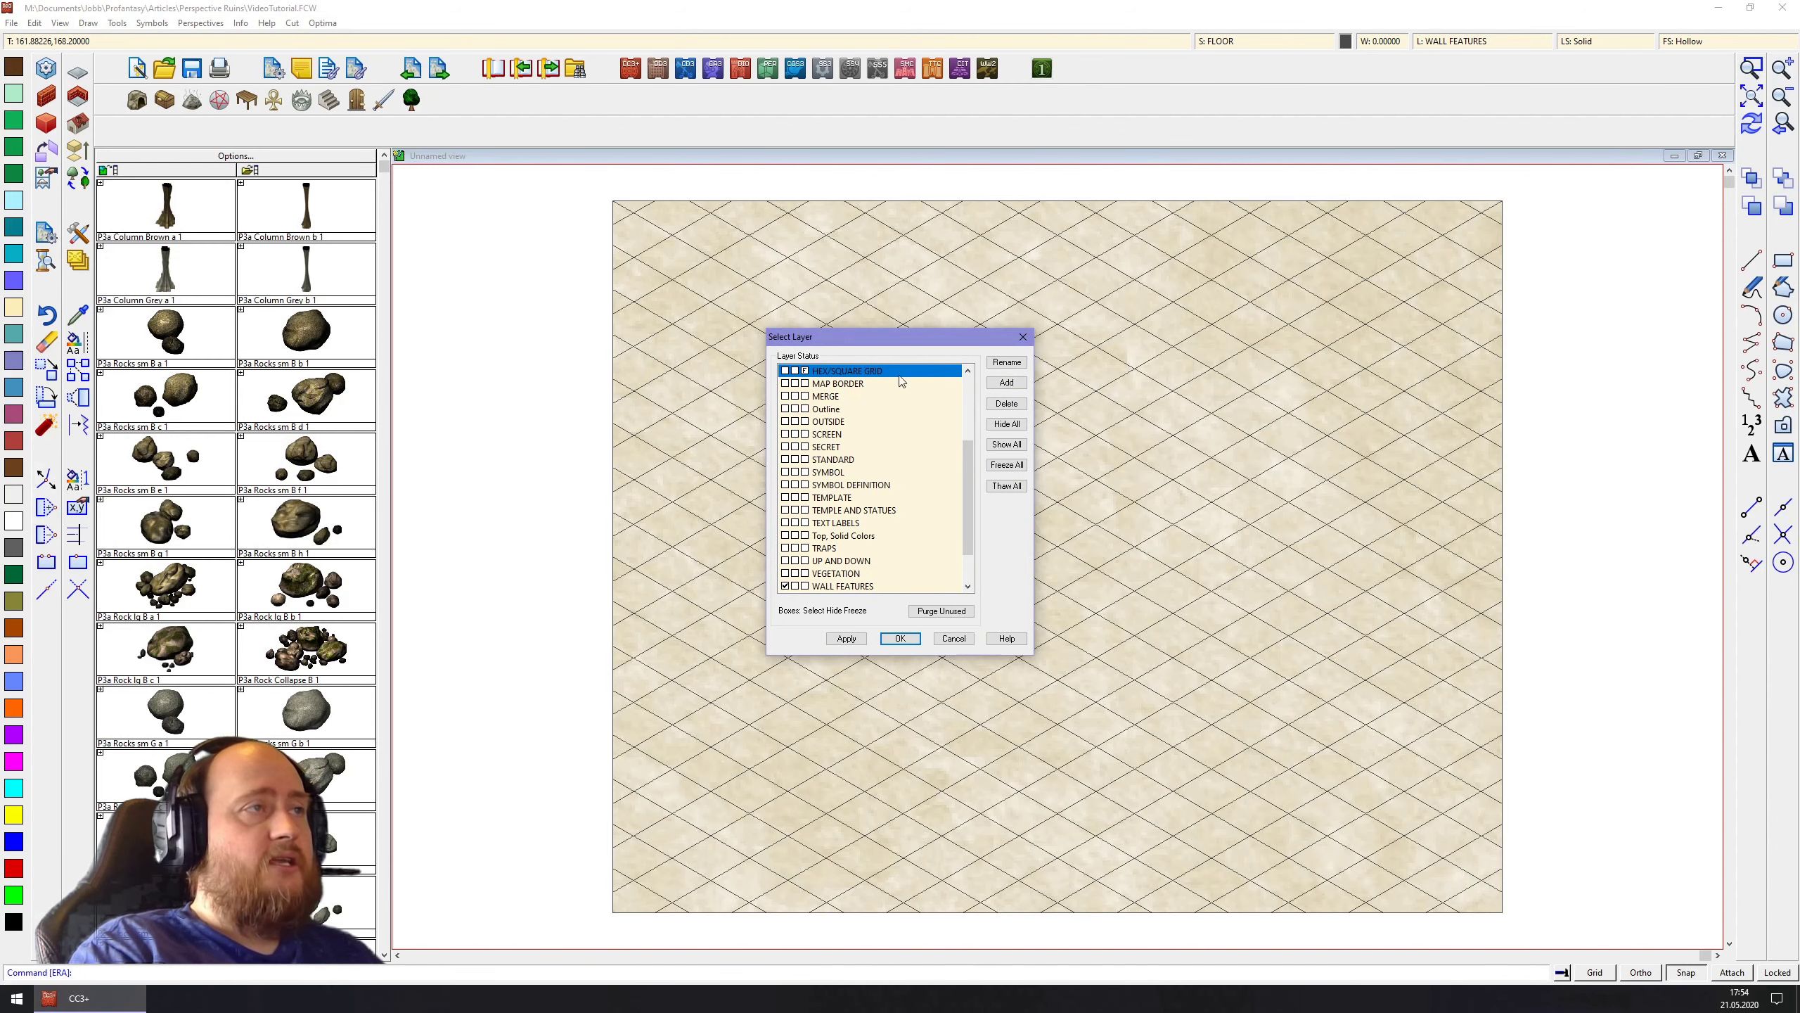
left_click(899, 638)
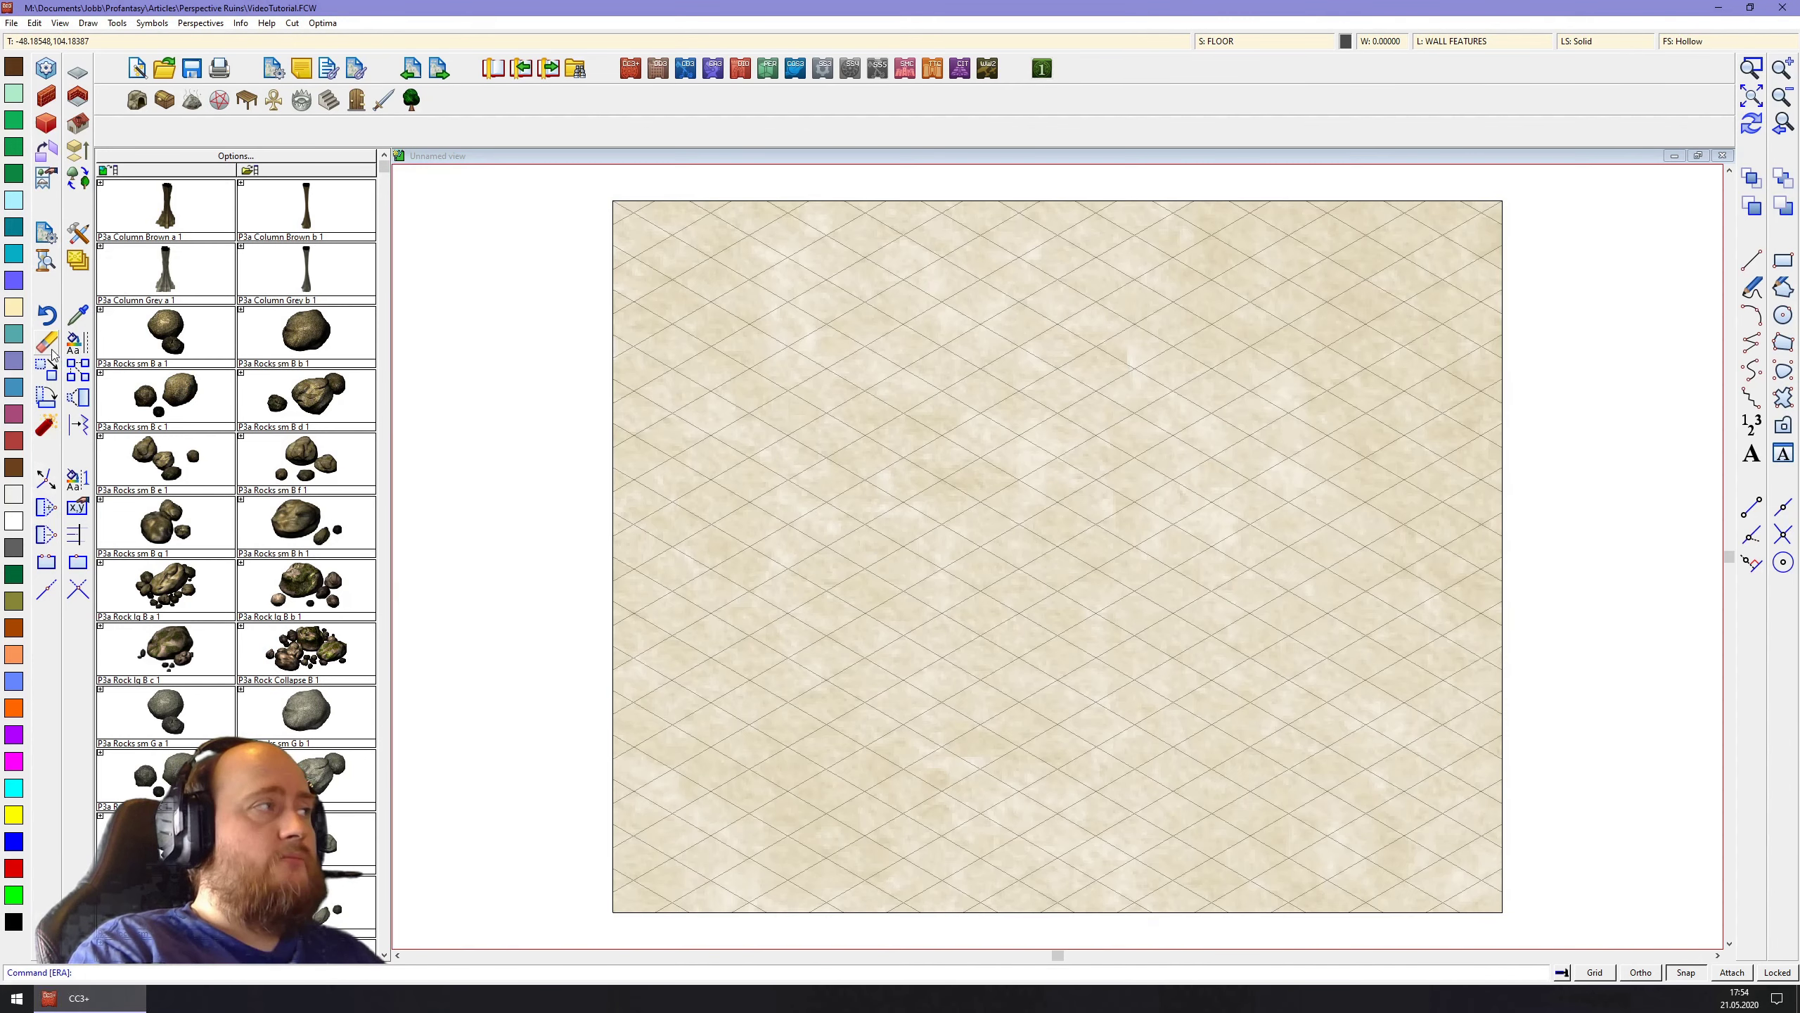
Test Erase with a selection window over the map to confirm the grid can't be erased
left_click(47, 342)
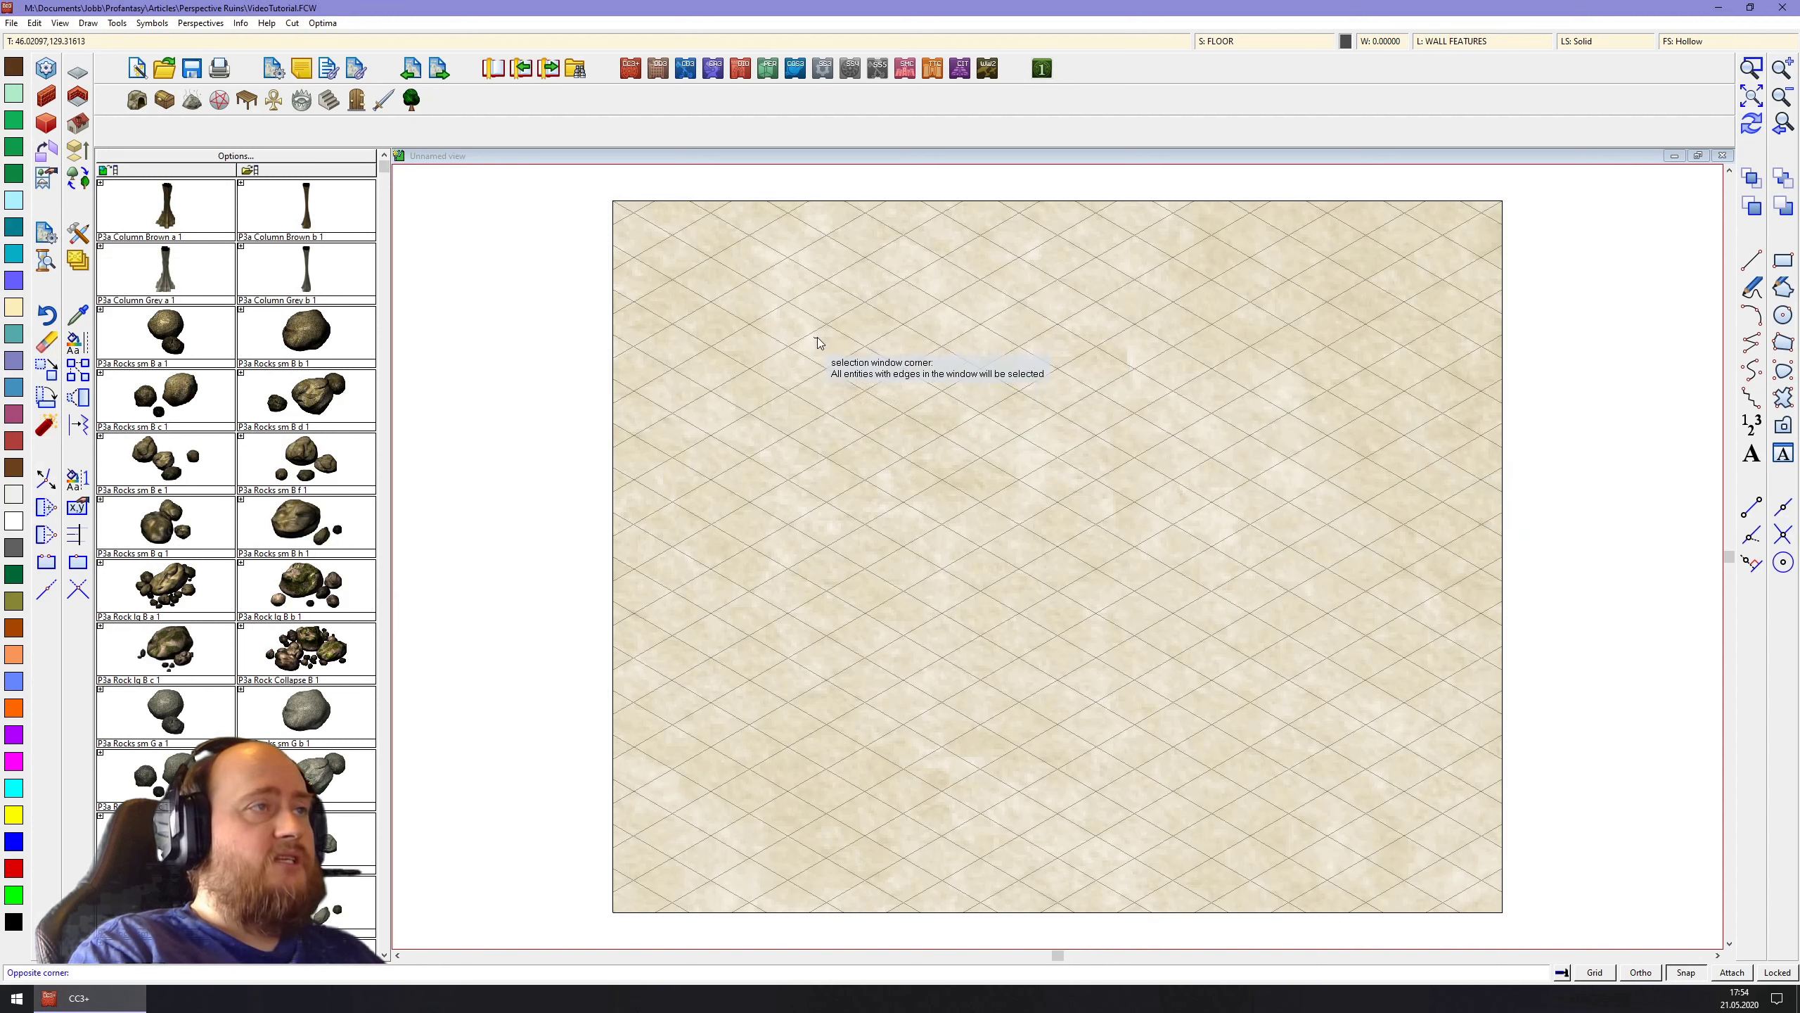
left_click(897, 287)
left_click(1162, 755)
left_click(795, 349)
left_click(1146, 680)
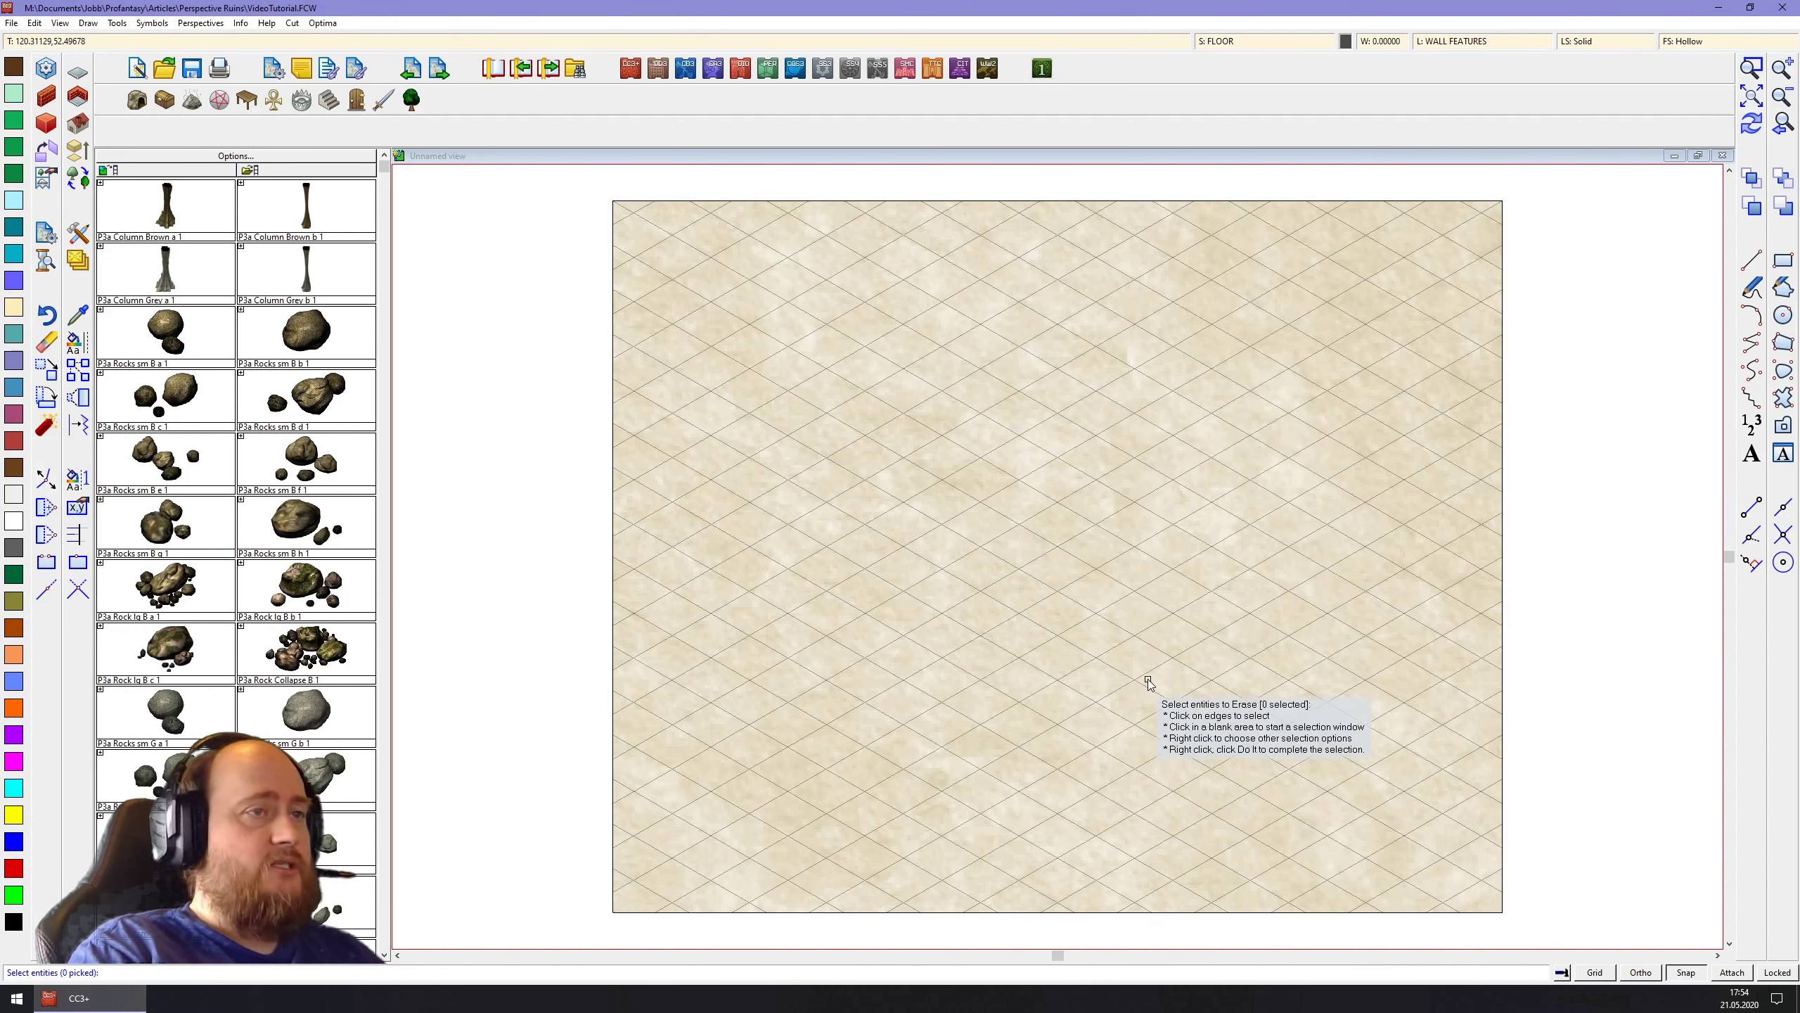
right_click(1148, 678)
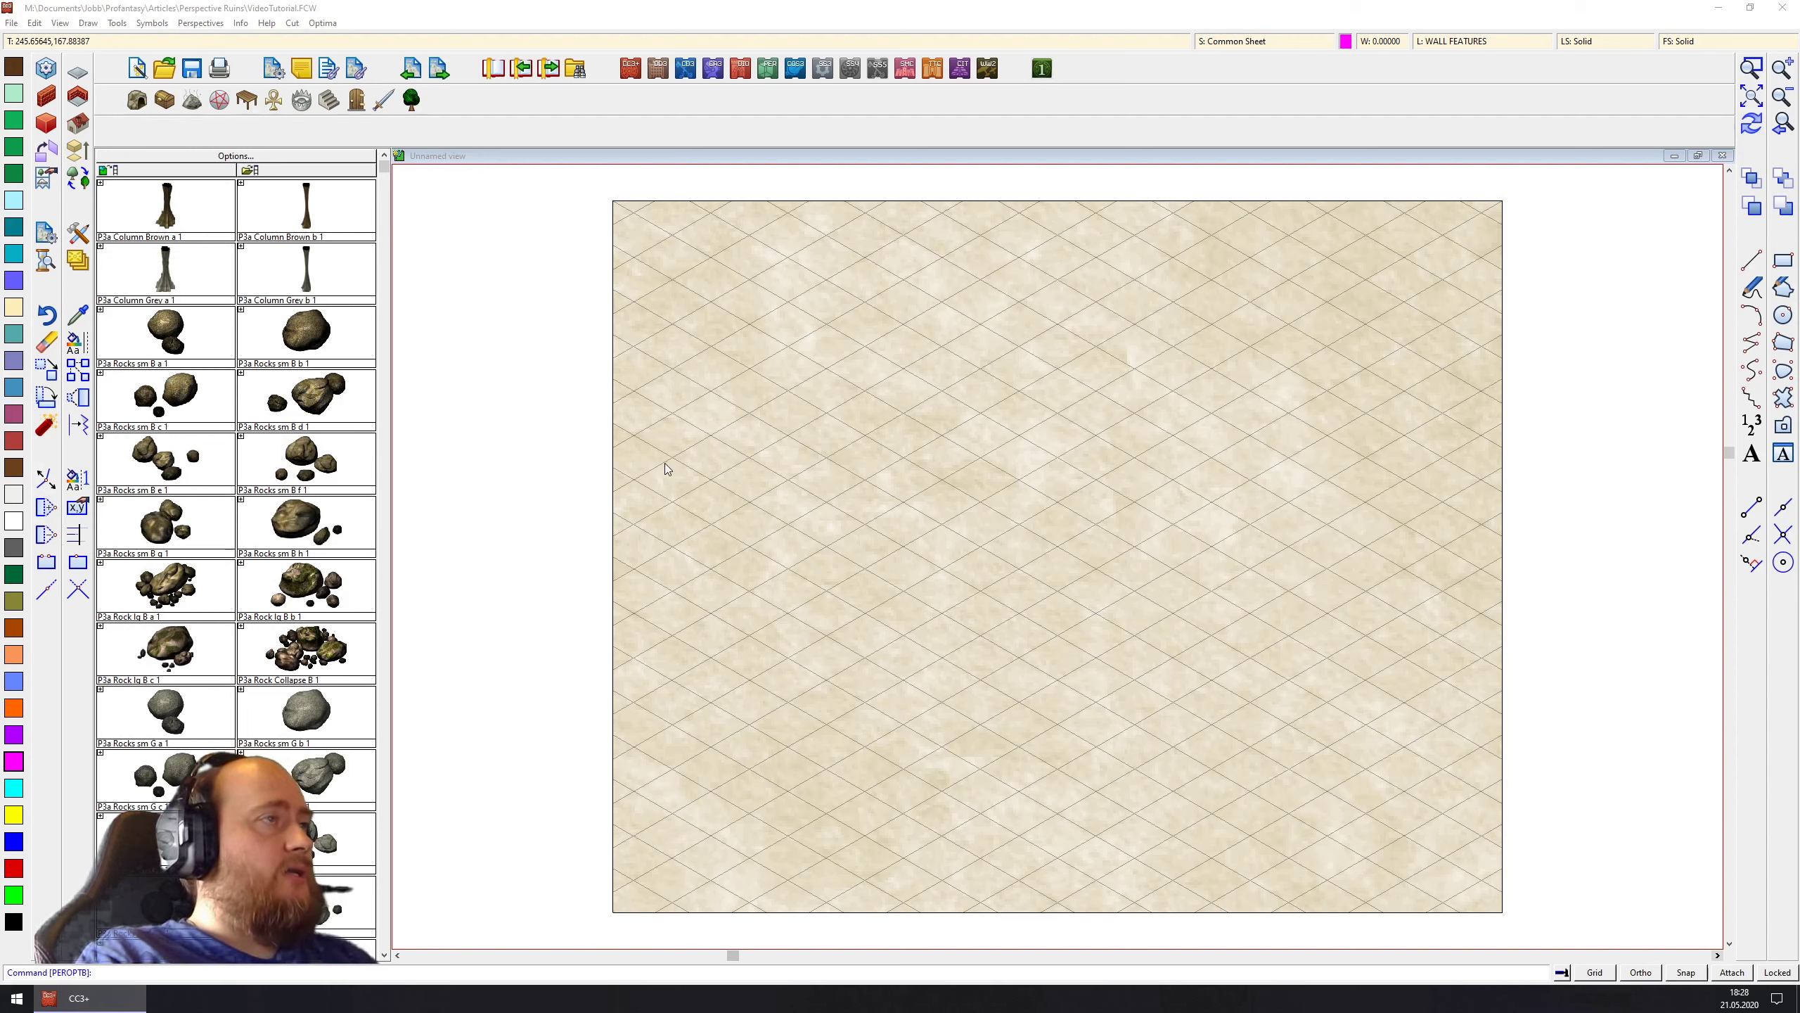
Choose the P3A masonry wall with flagstone floor as the solid objects style
left_click(42, 72)
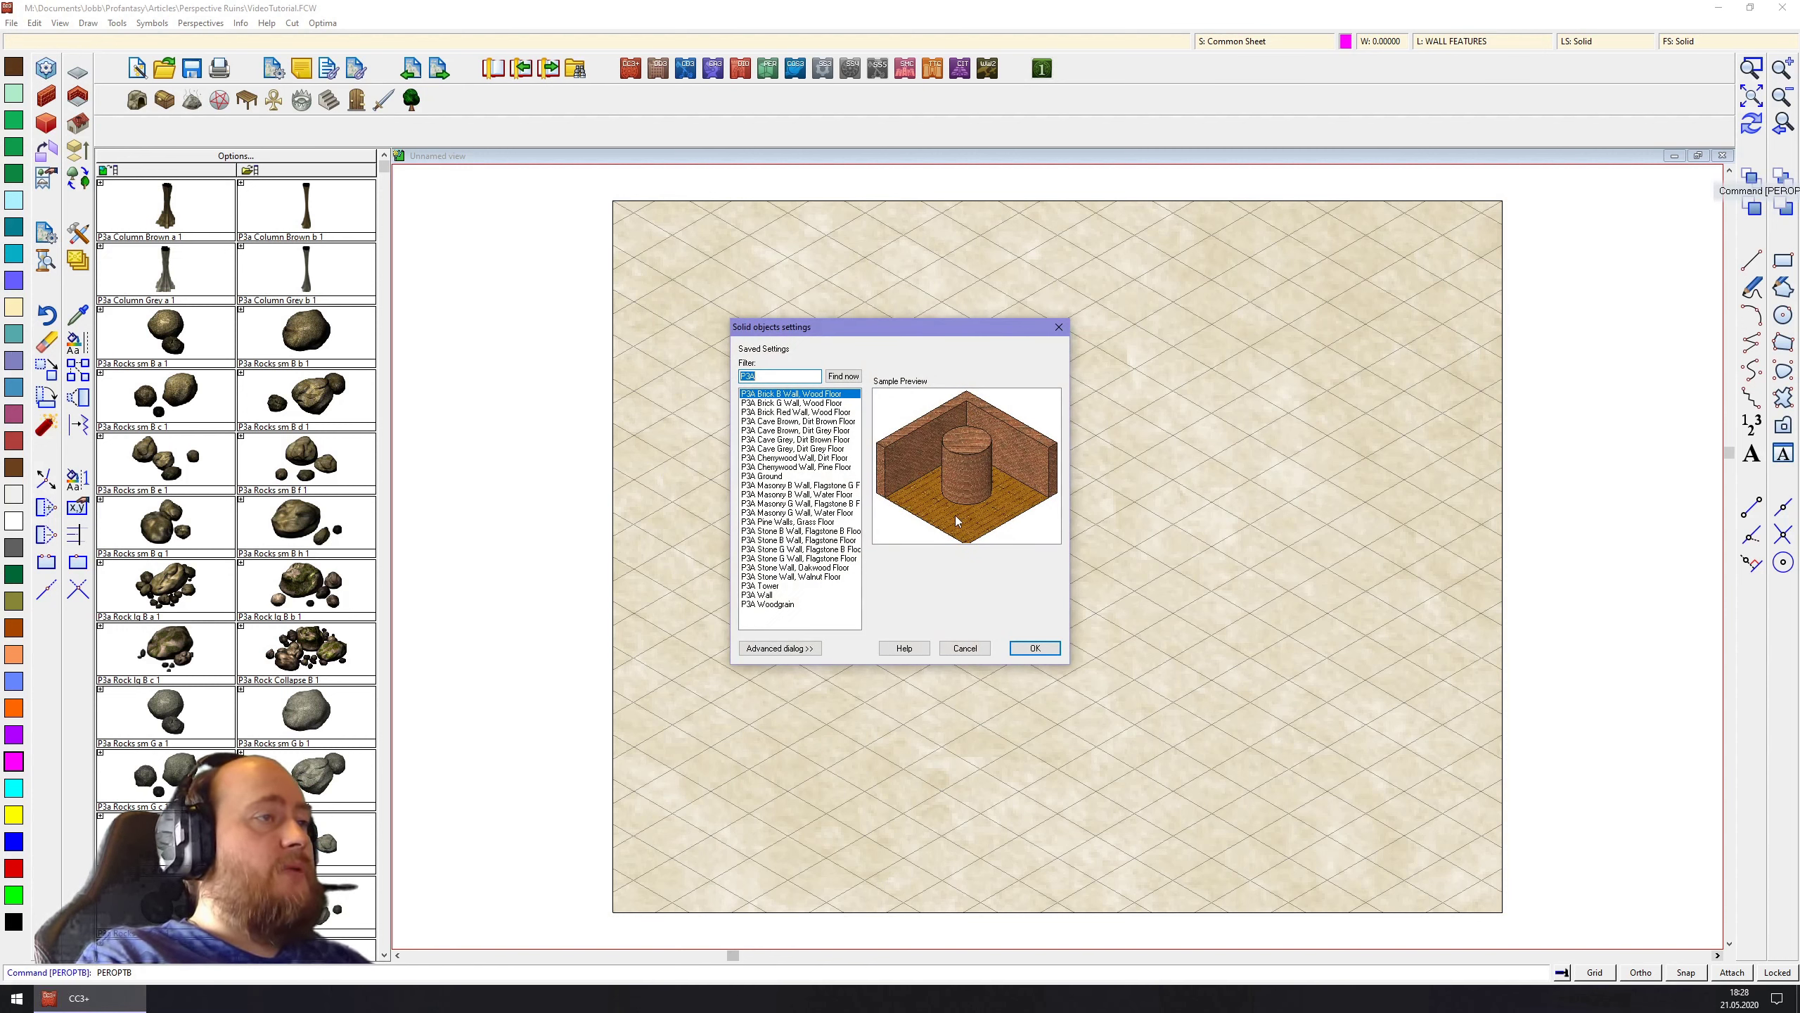
left_click(788, 505)
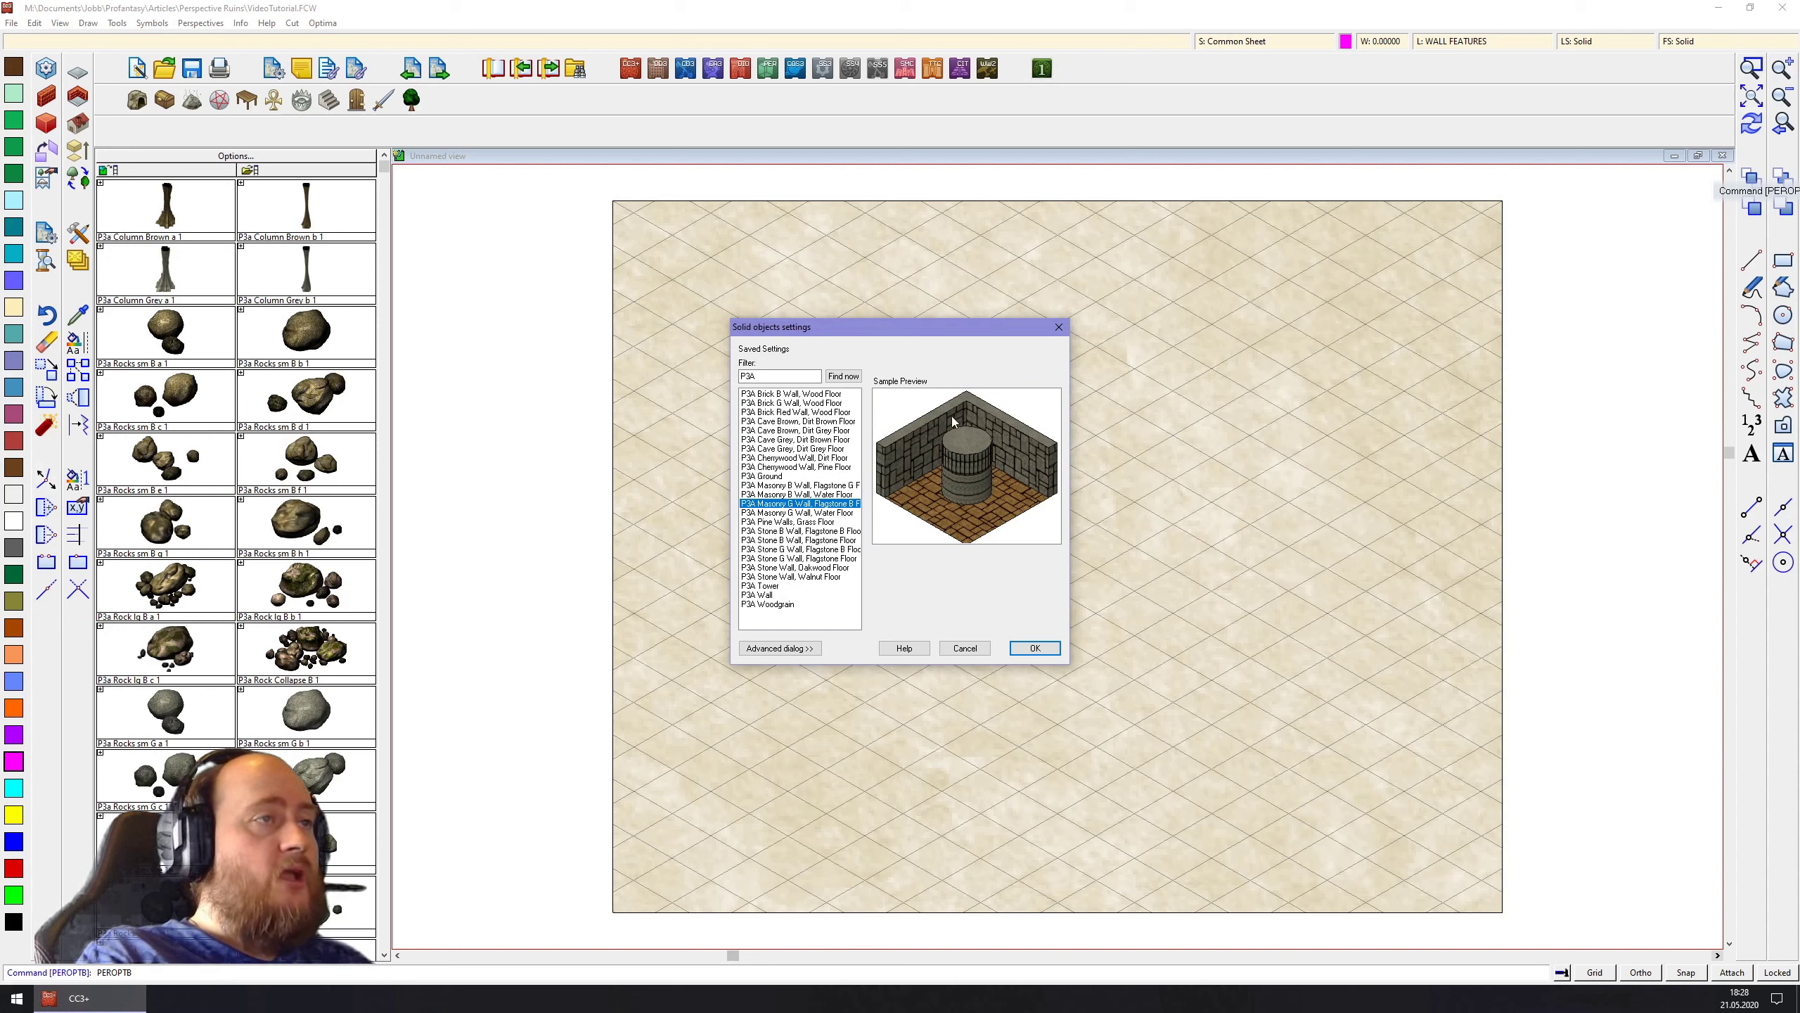
left_click(1034, 647)
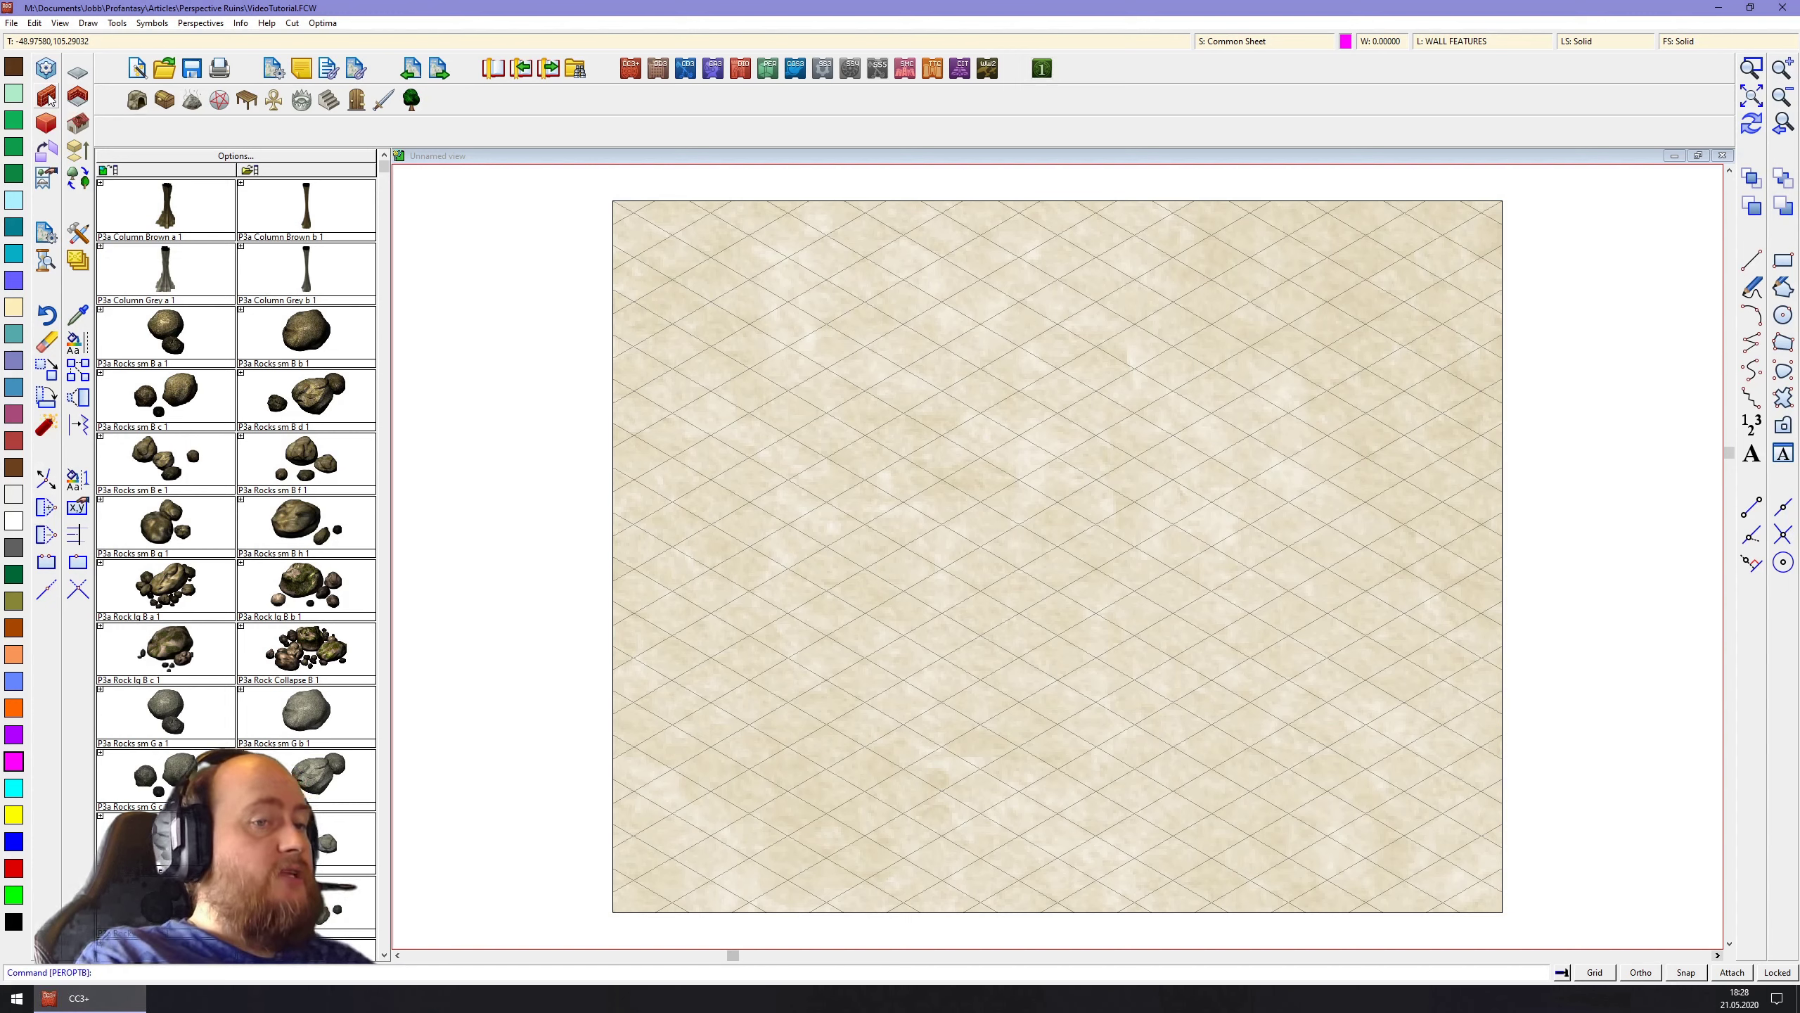
Draw a two-node masonry wall with 'Wall, choose thickness' and Snap on, height 25
right_click(40, 102)
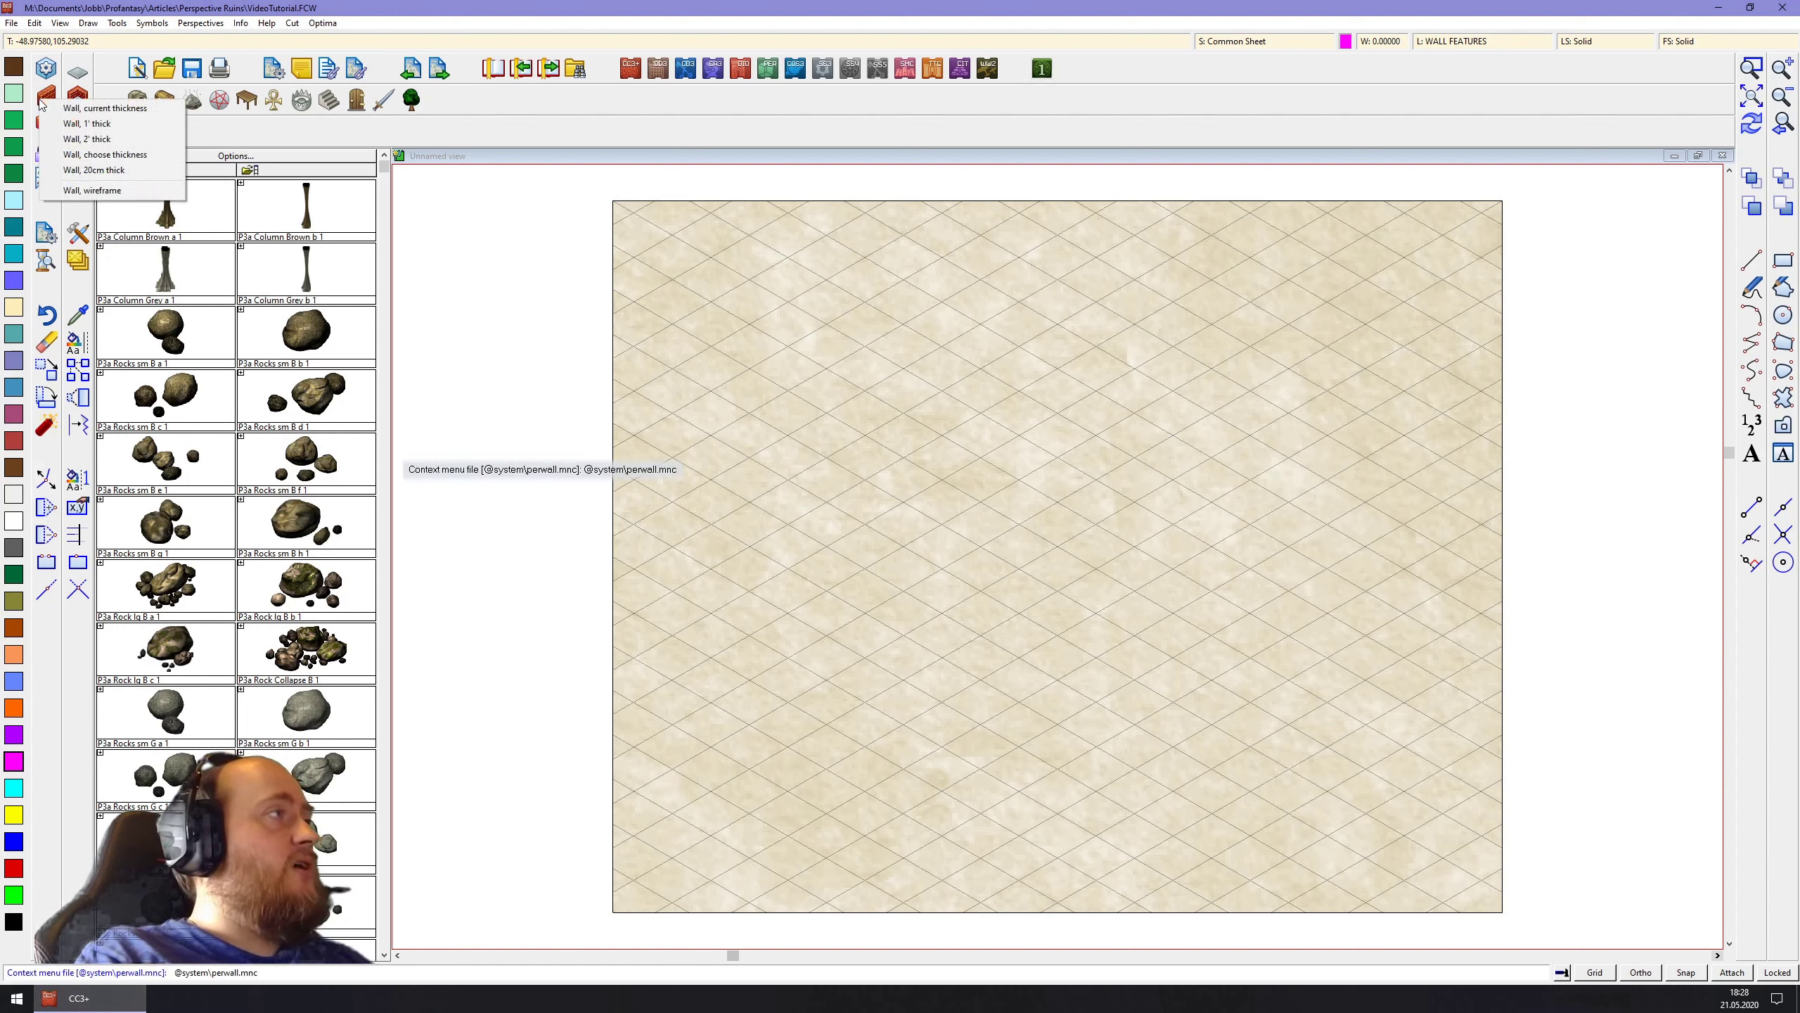
left_click(101, 155)
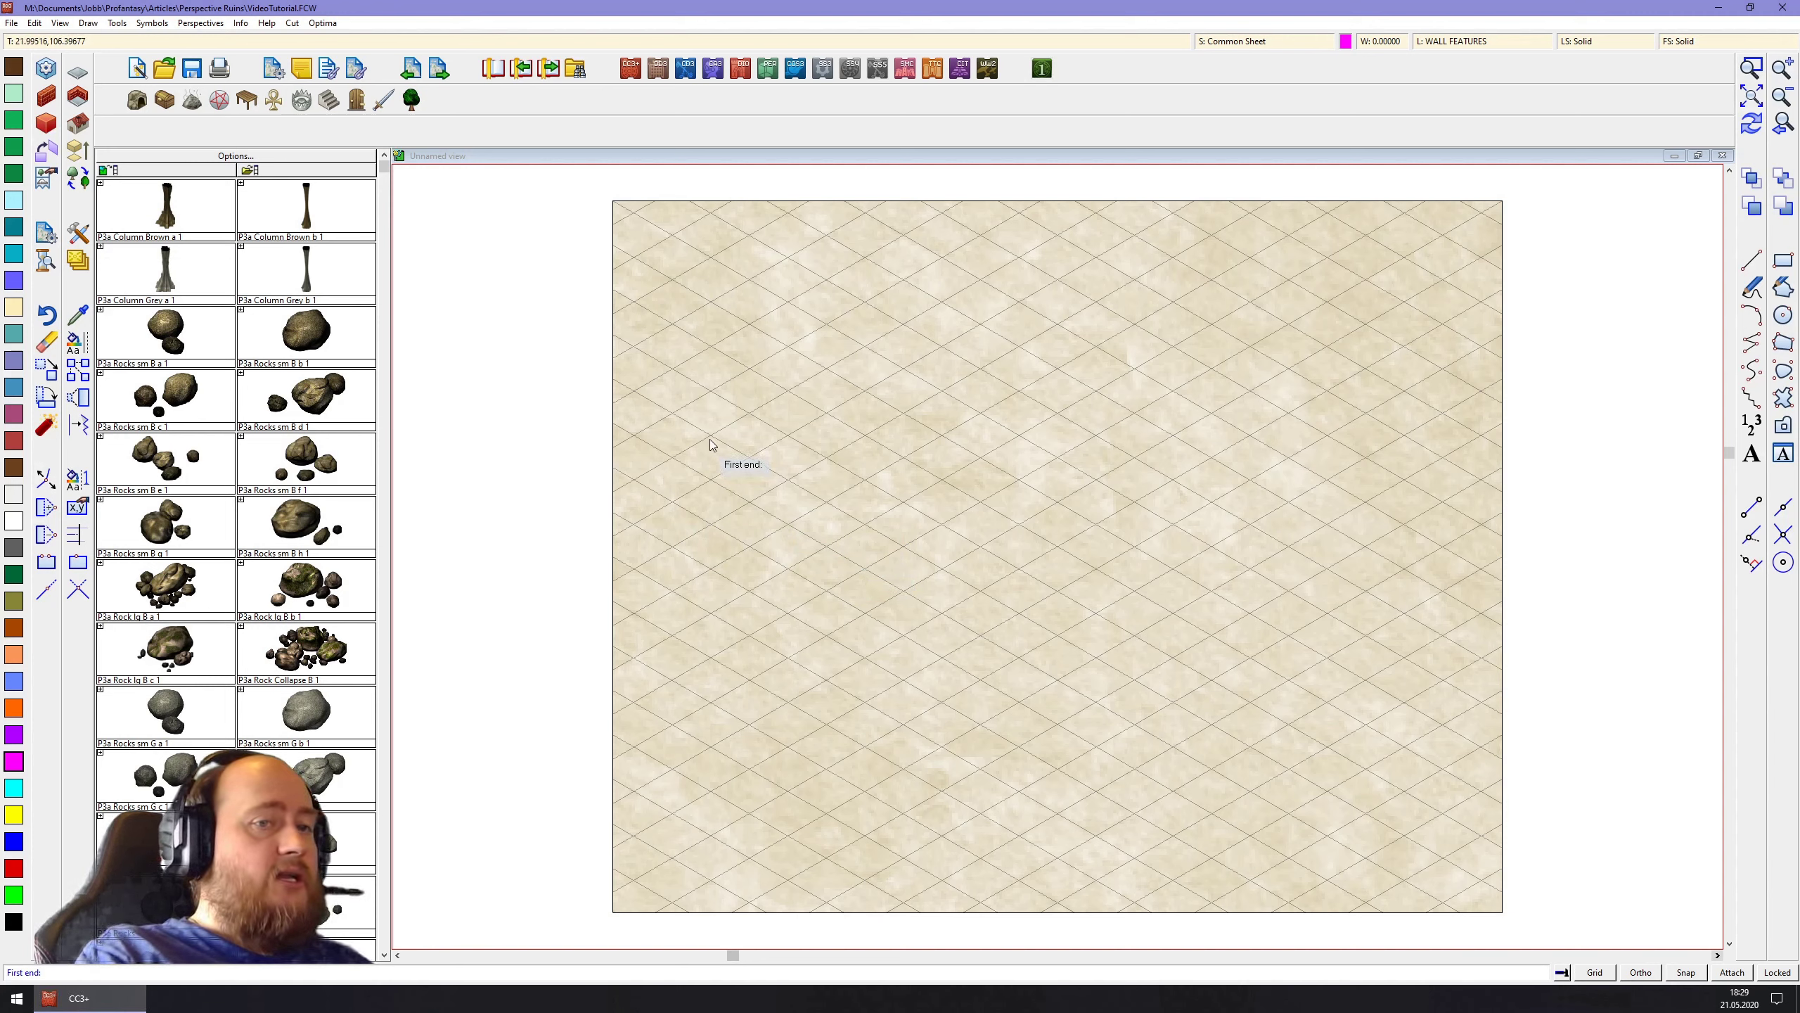
left_click(1685, 972)
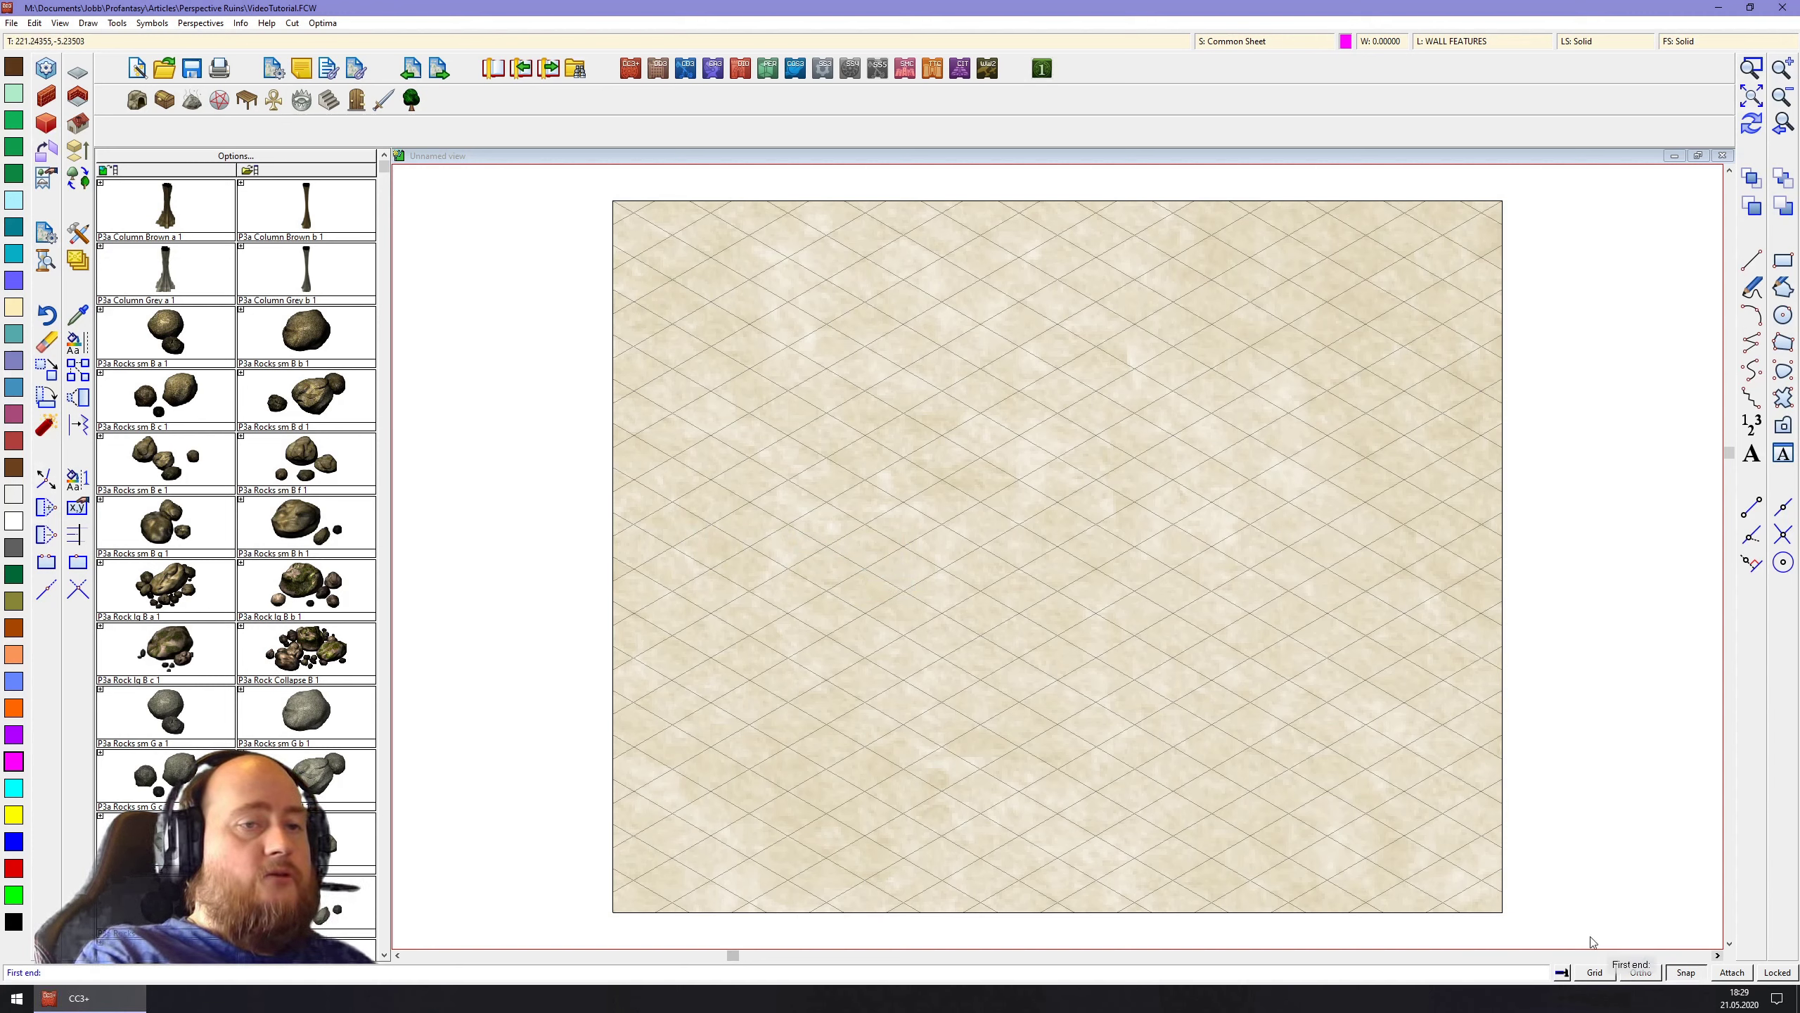
left_click(712, 436)
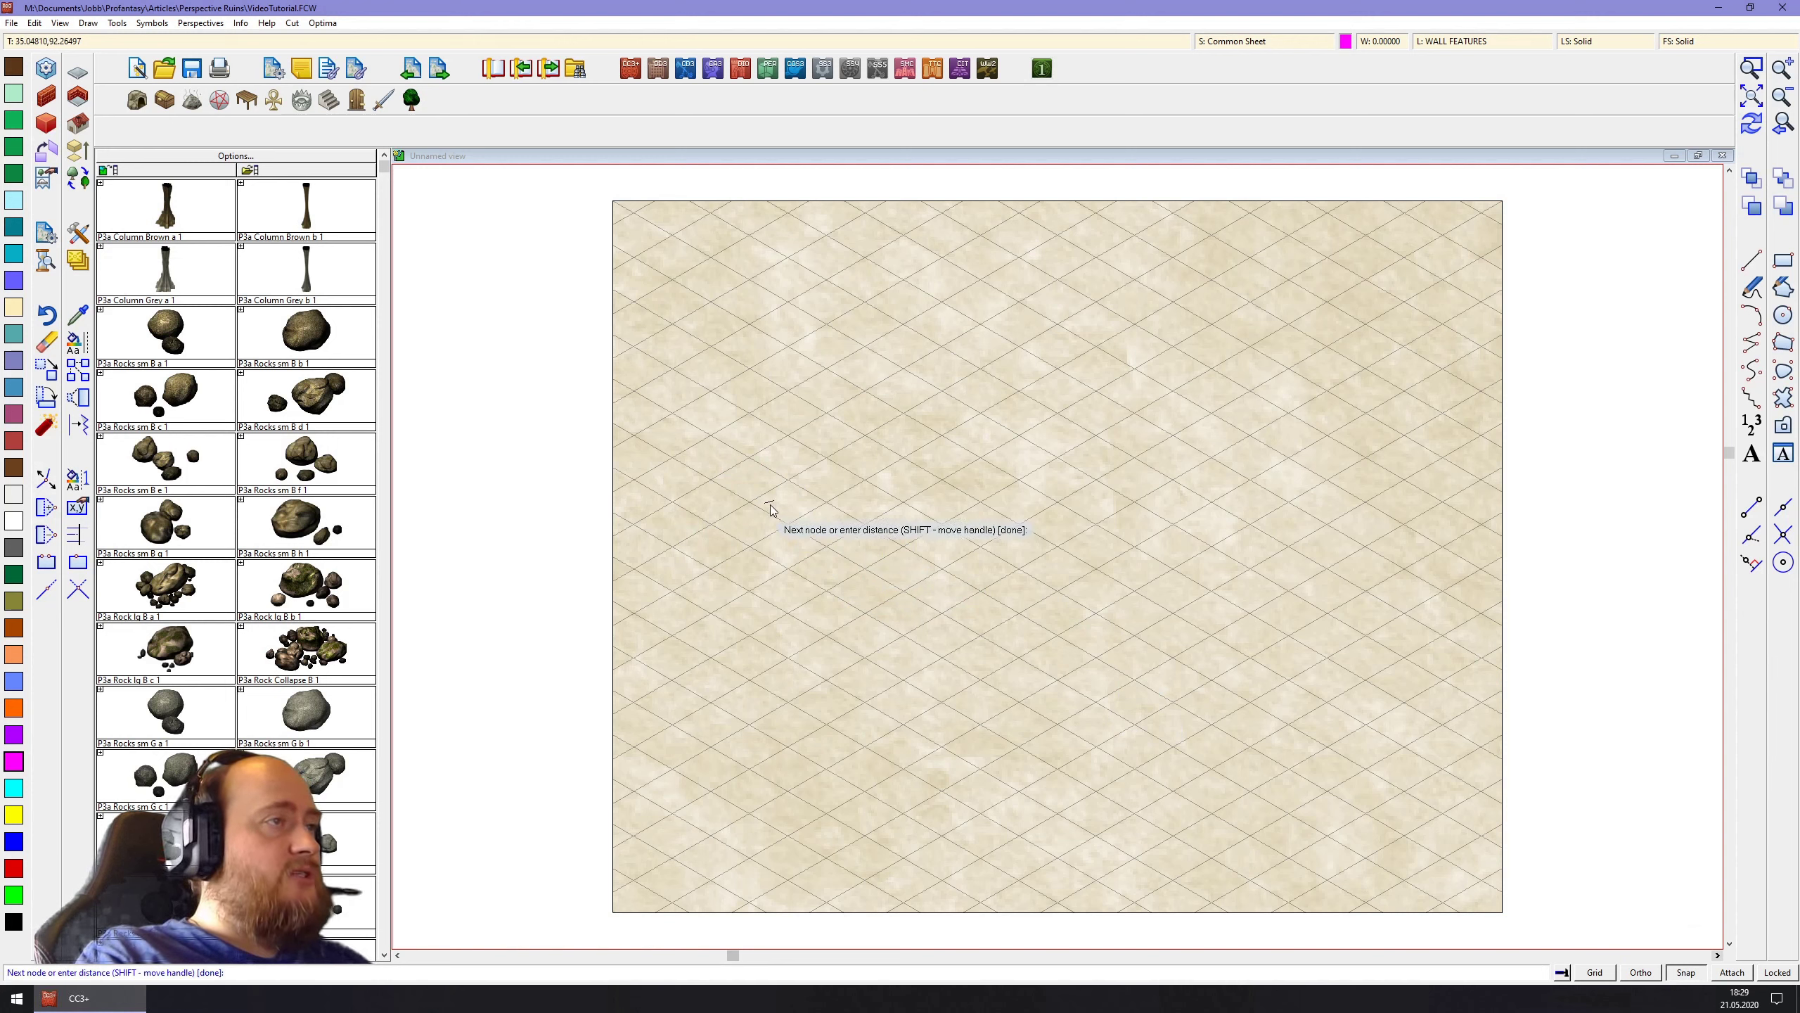
left_click(981, 592)
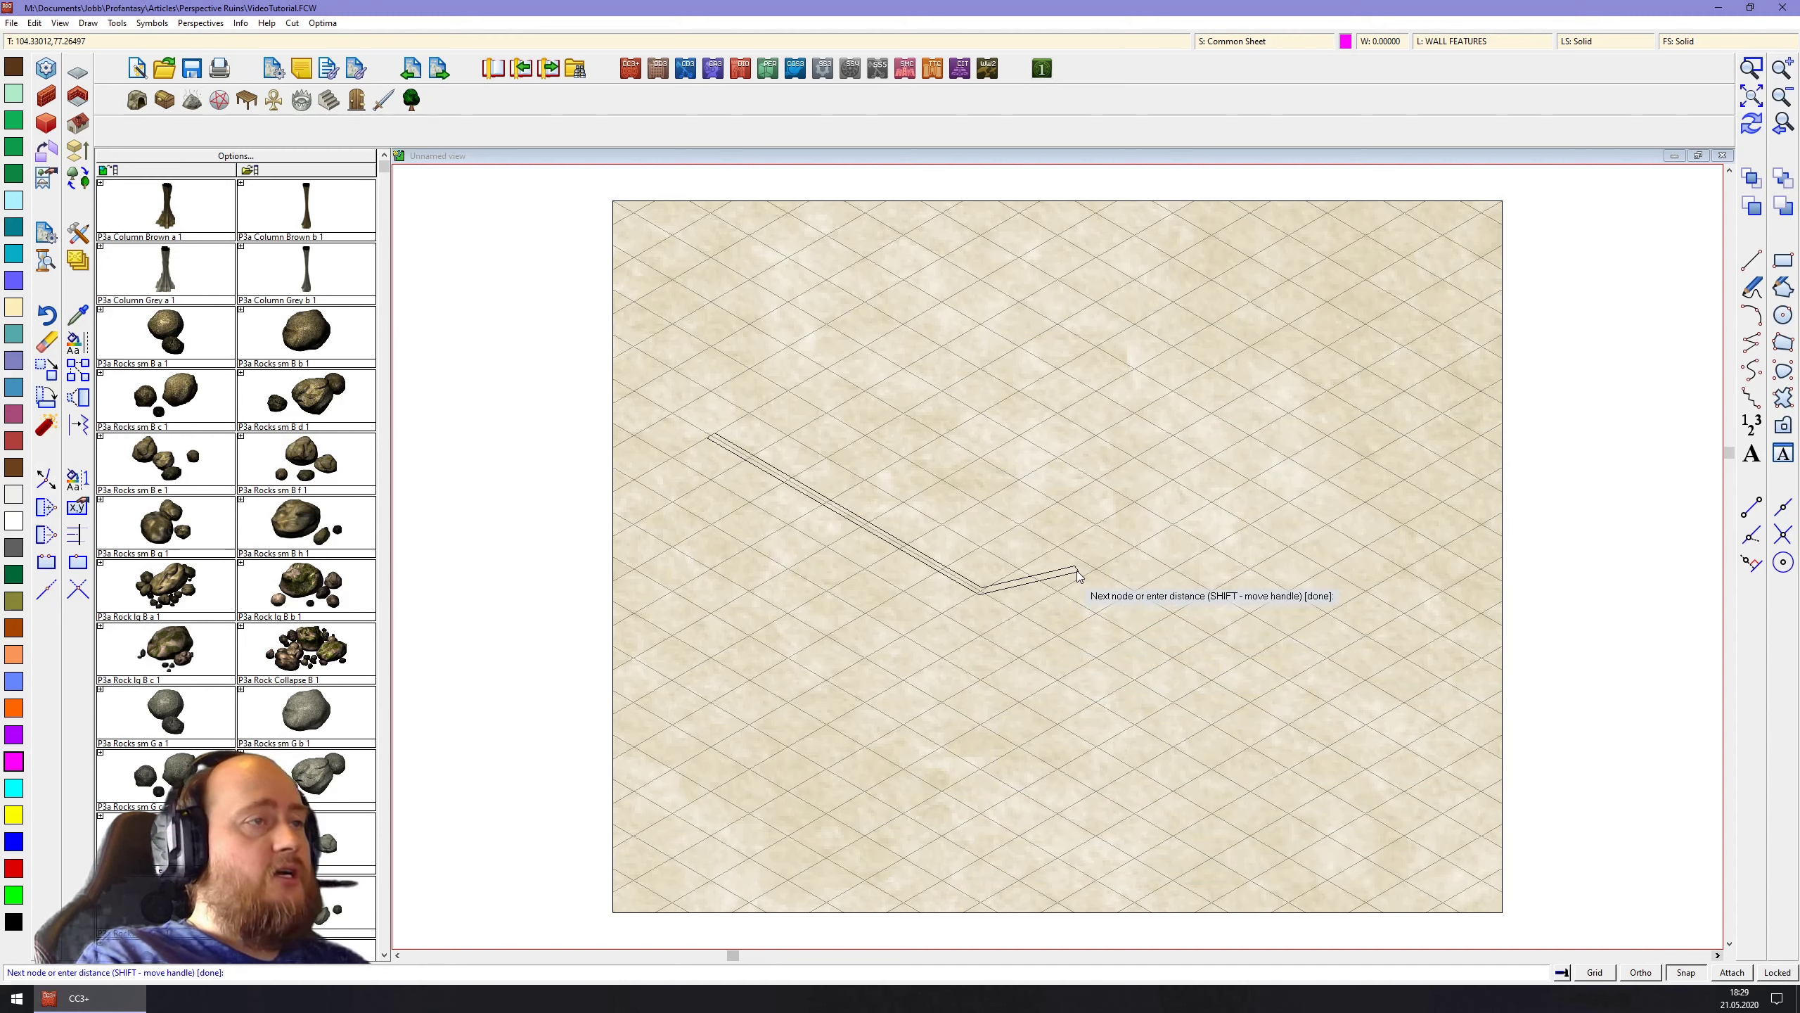
right_click(1063, 588)
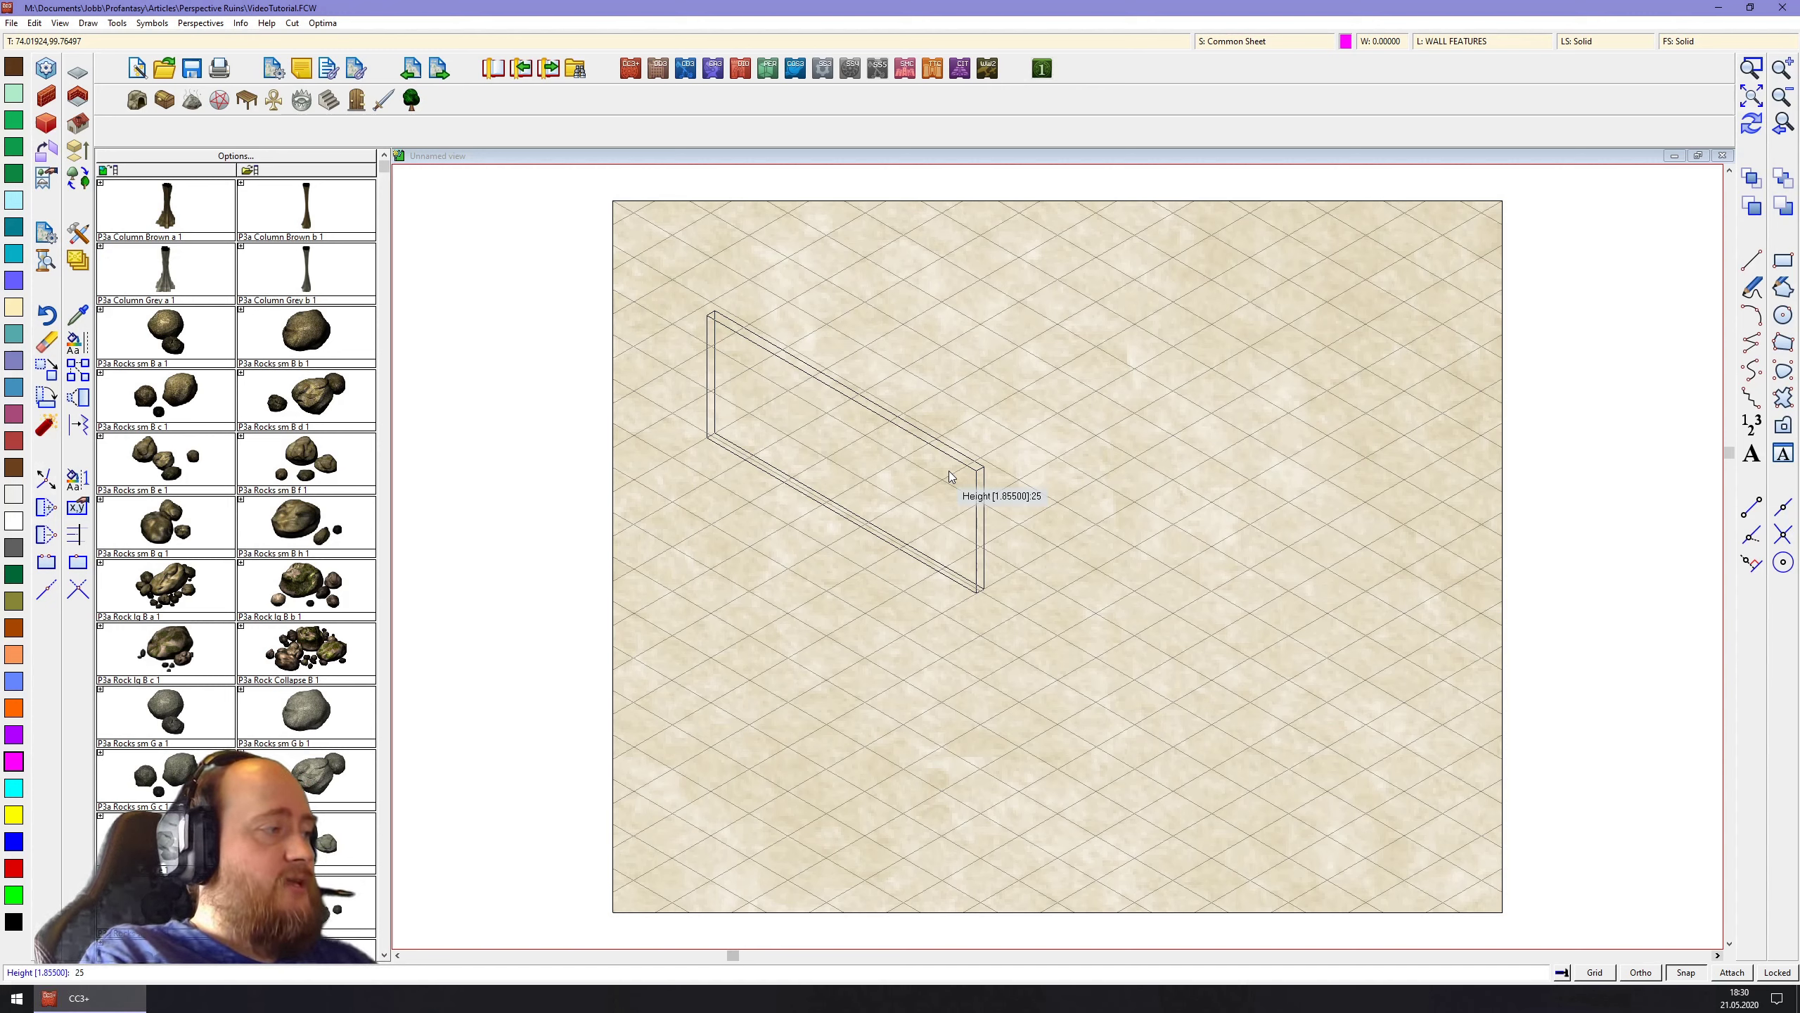
key("Return")
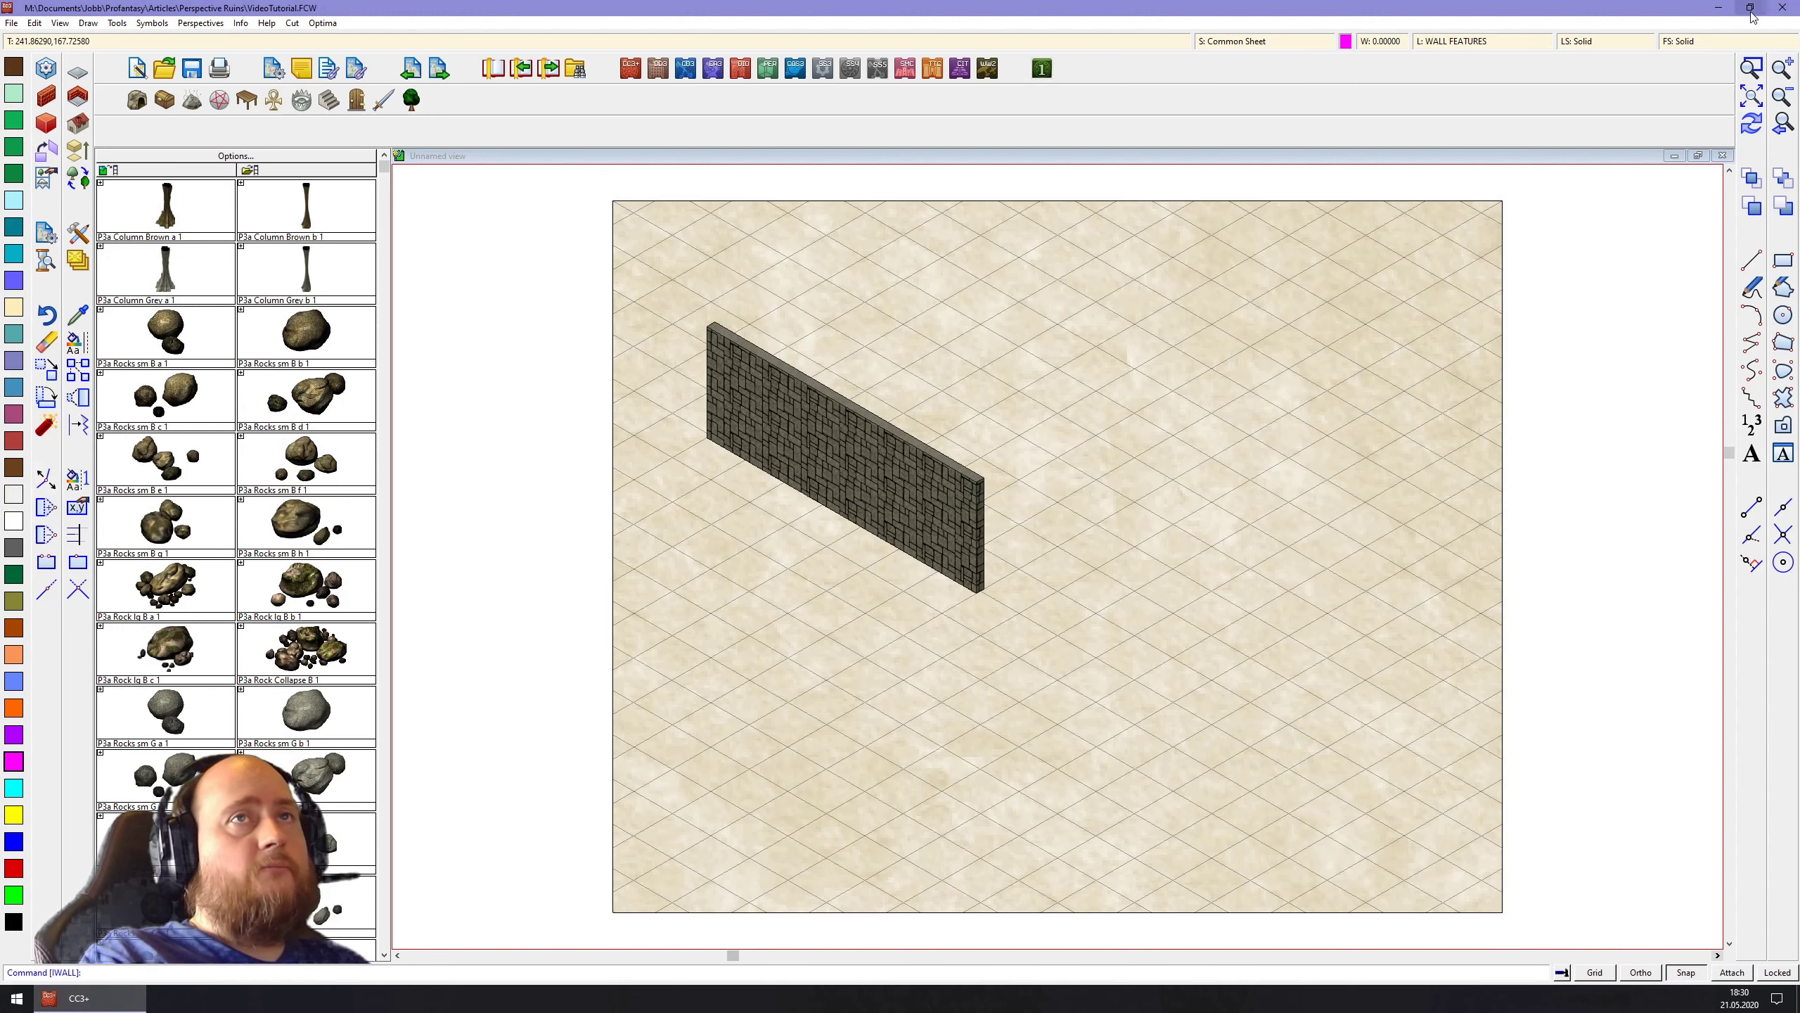
Zoom window around the stone wall so it fills the view
left_click(1751, 68)
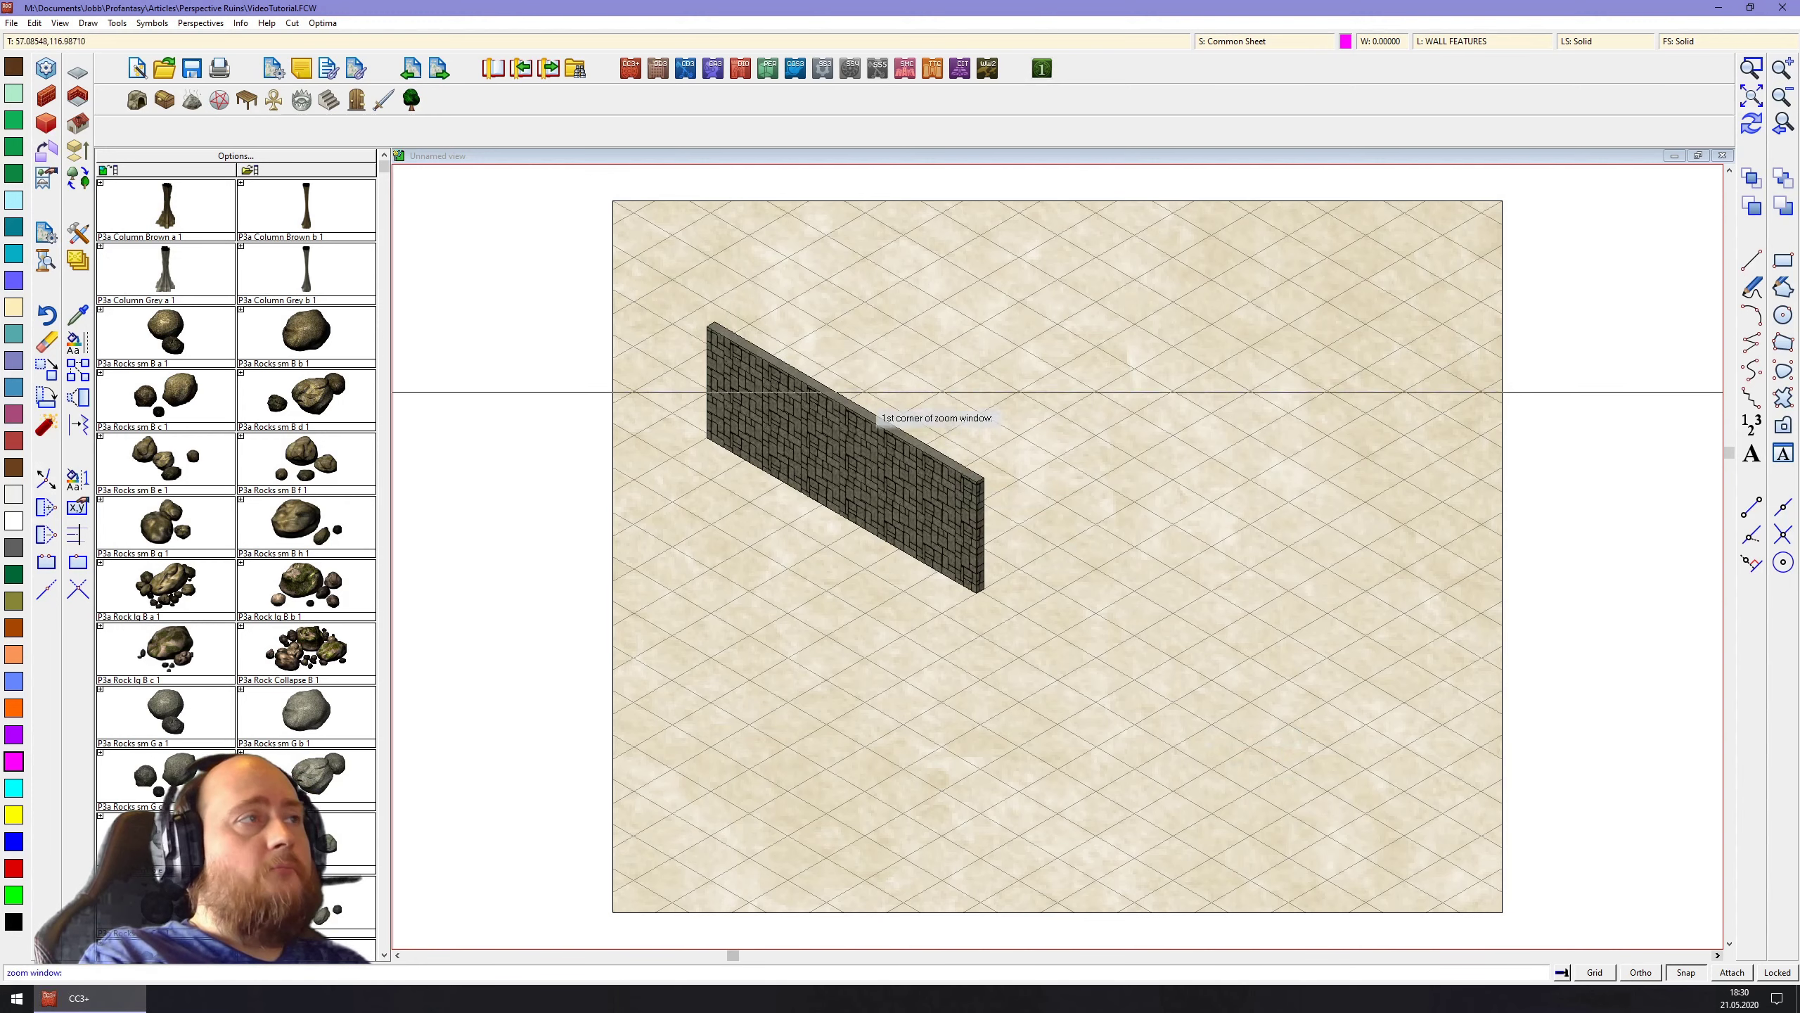
left_click(666, 312)
left_click(1026, 606)
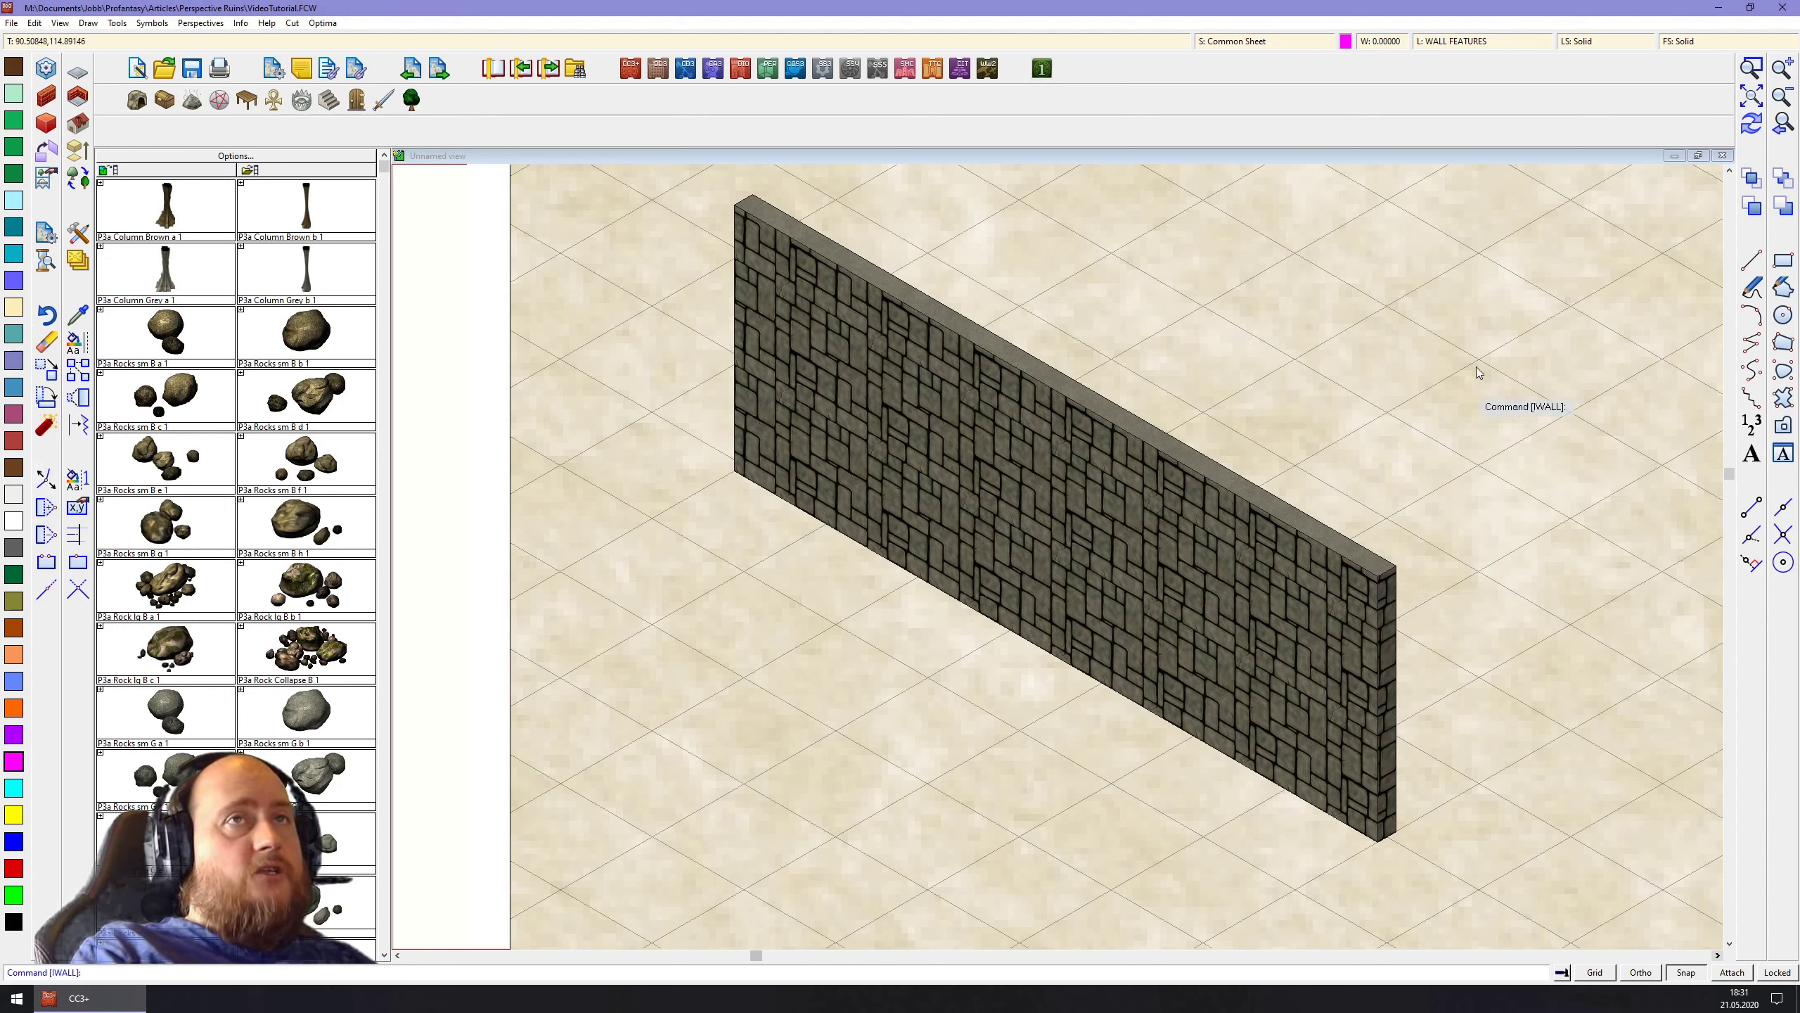
left_click(1751, 68)
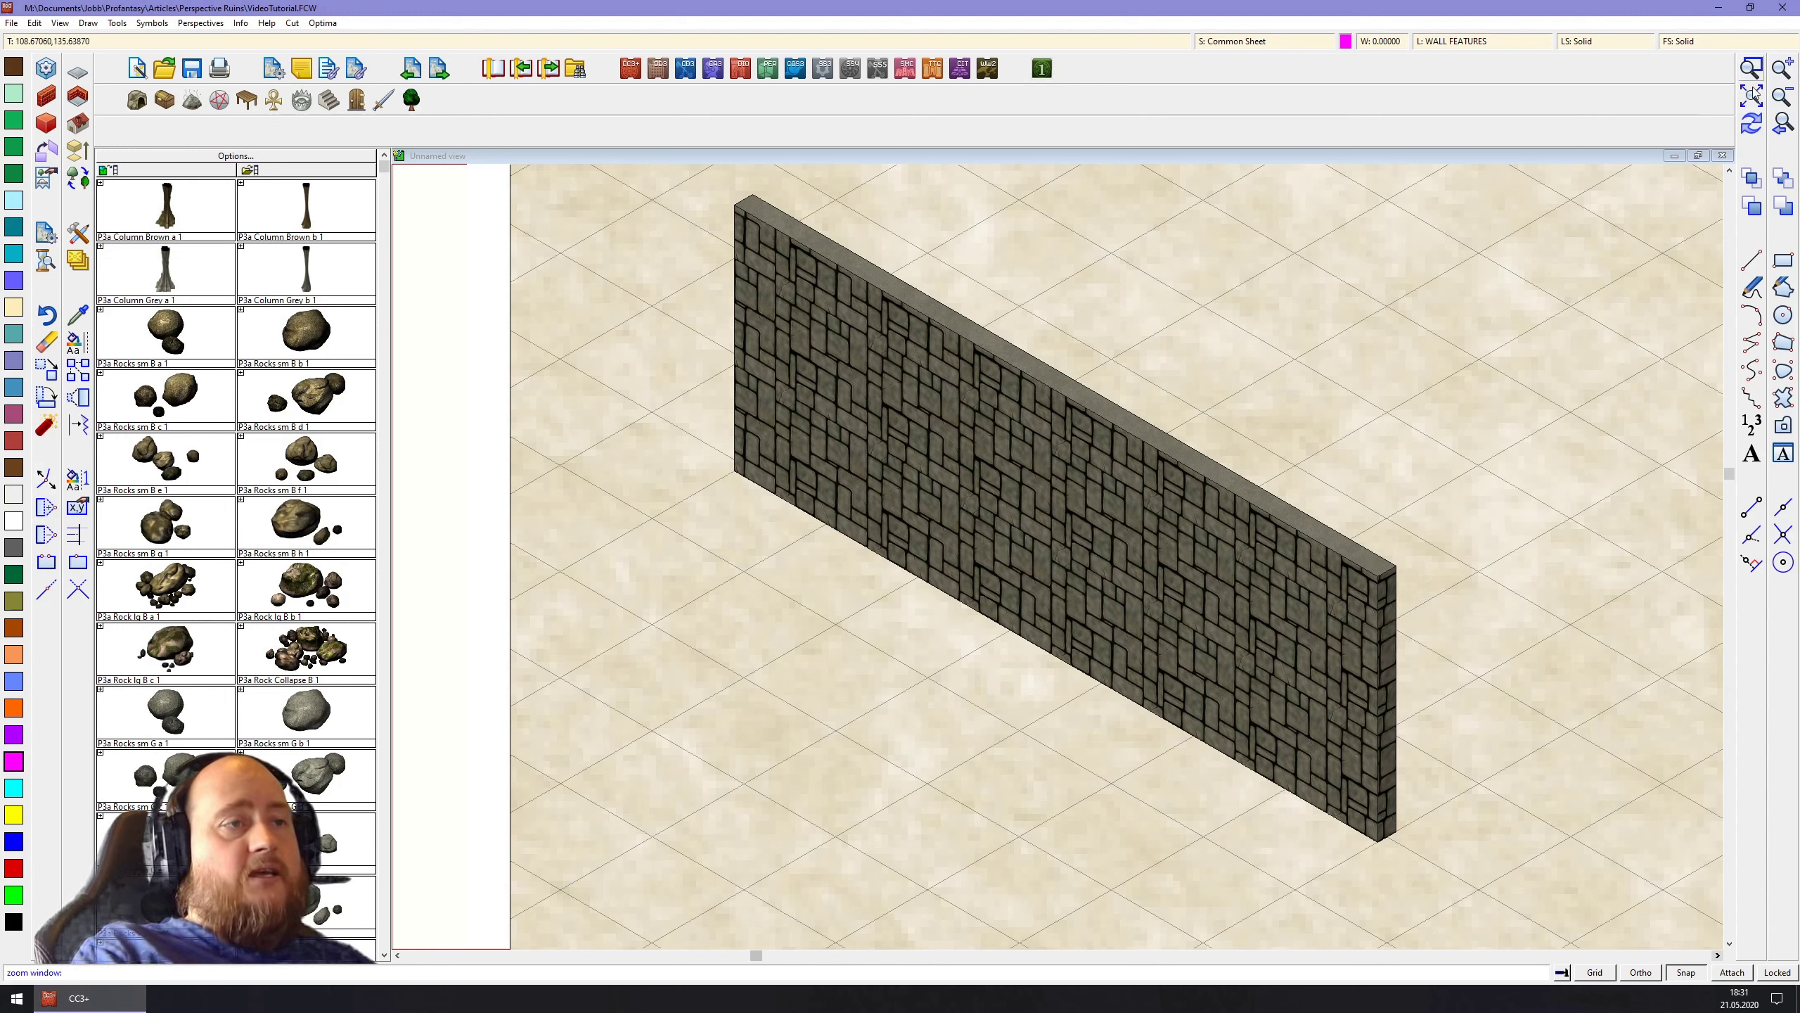
left_click(1322, 791)
left_click(1430, 875)
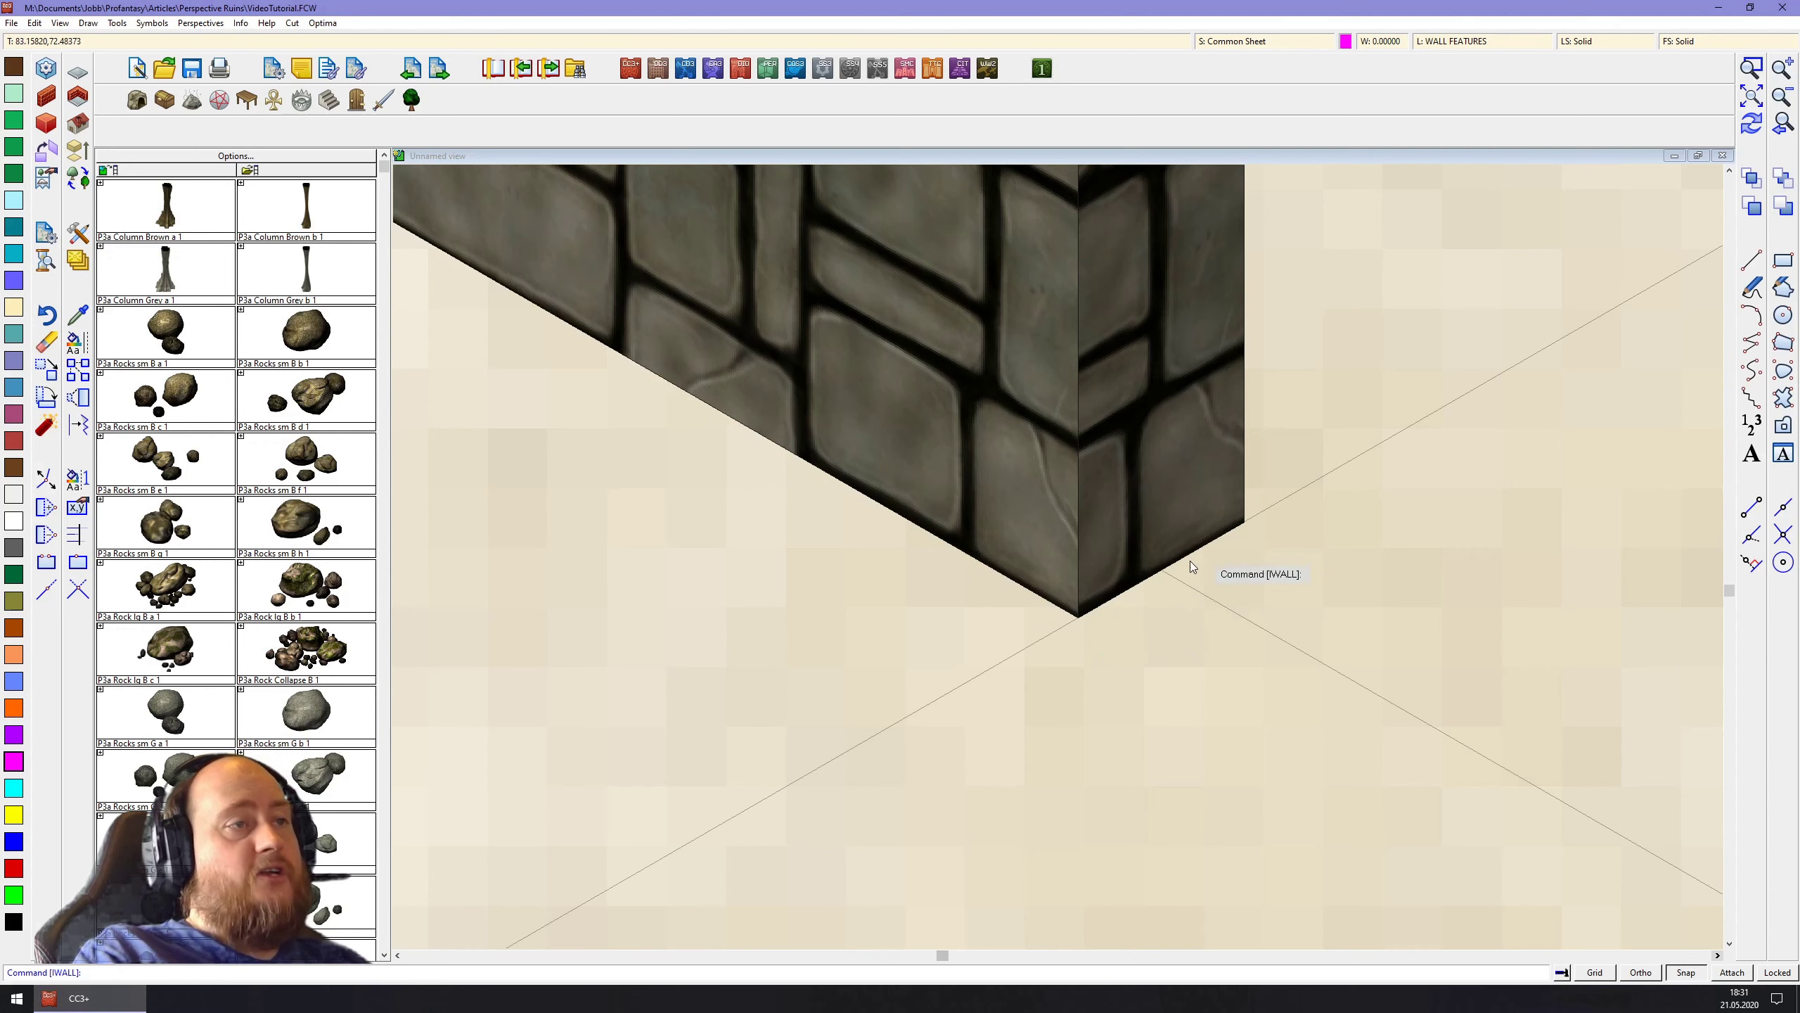
left_click(1751, 95)
left_click(1751, 68)
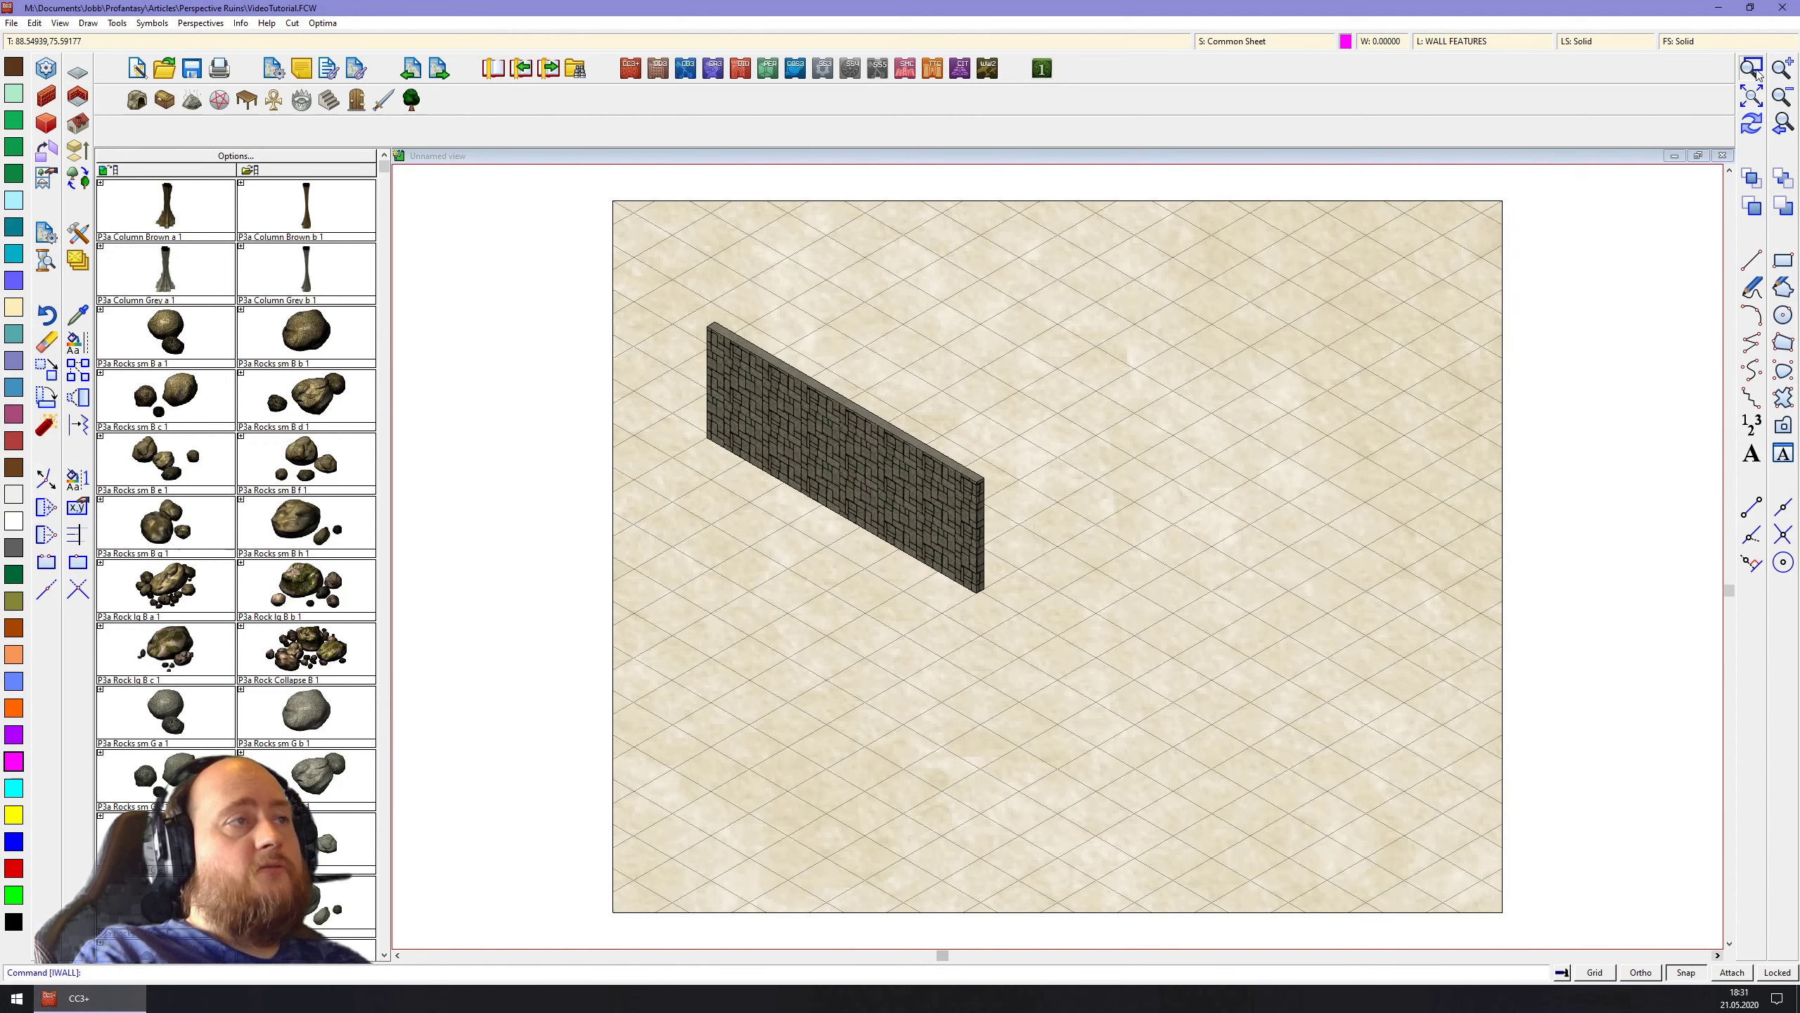
left_click(680, 296)
left_click(1050, 608)
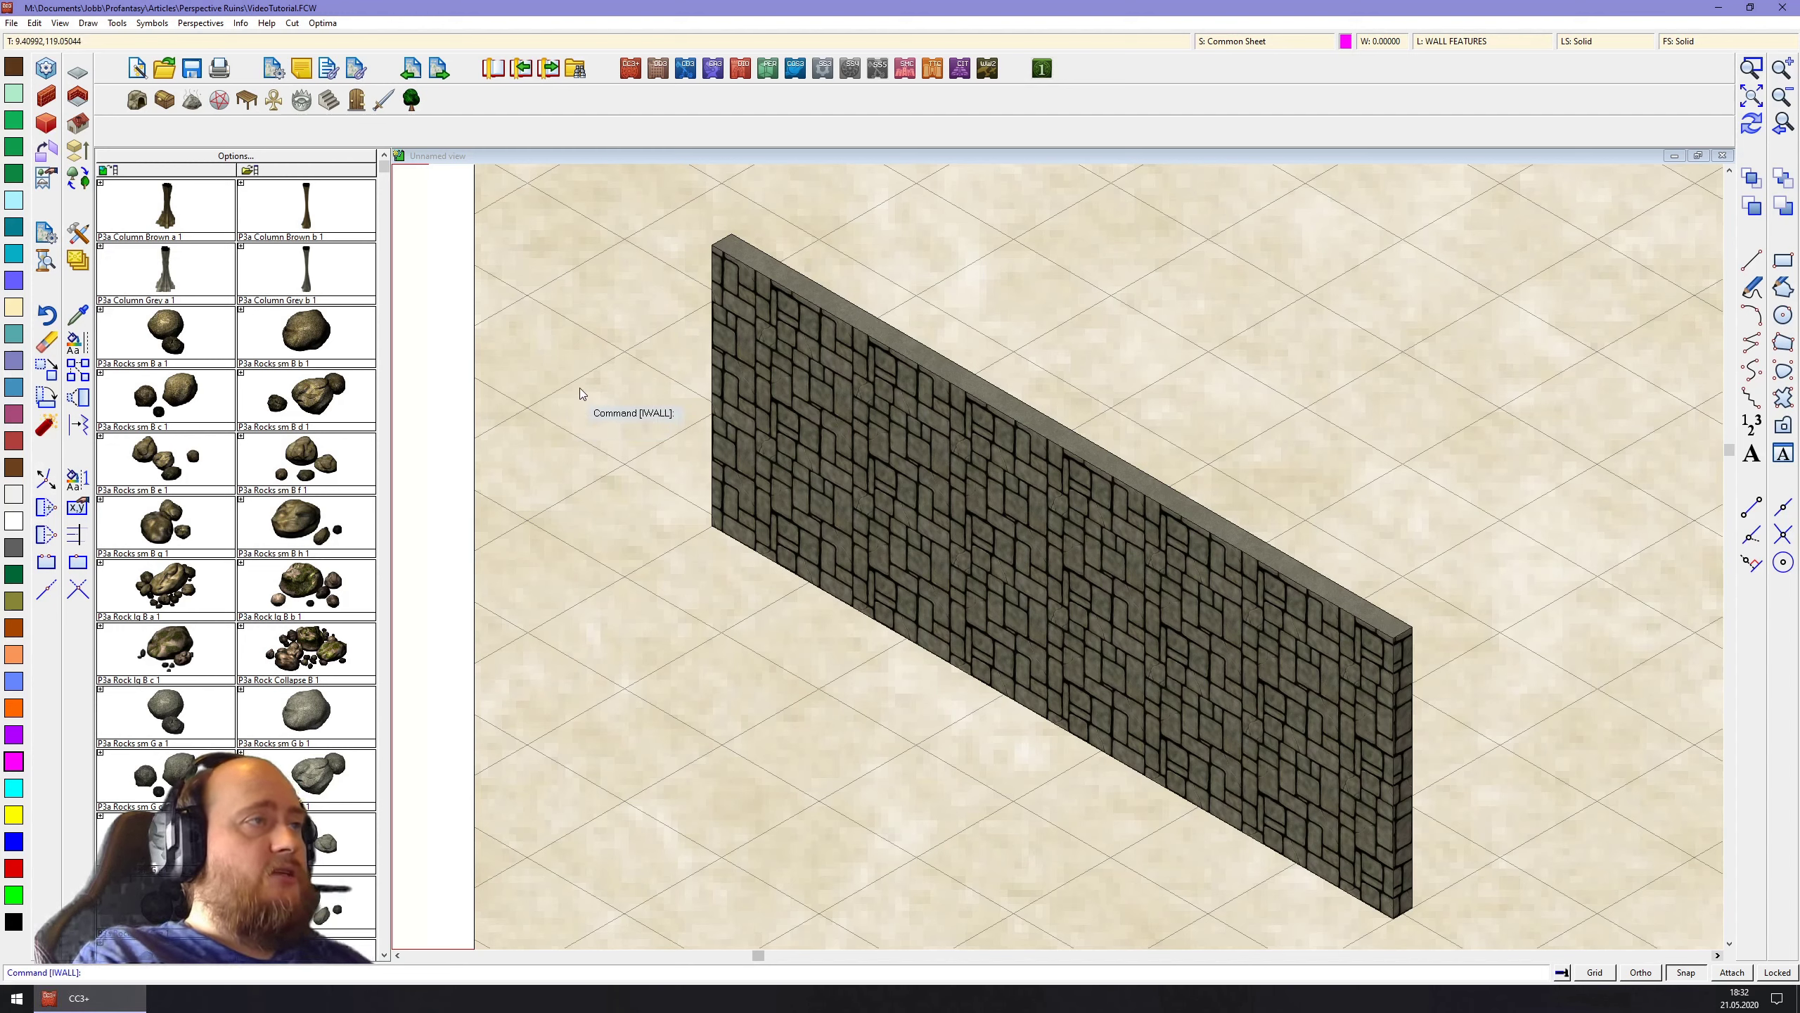
left_click(242, 23)
left_click(247, 40)
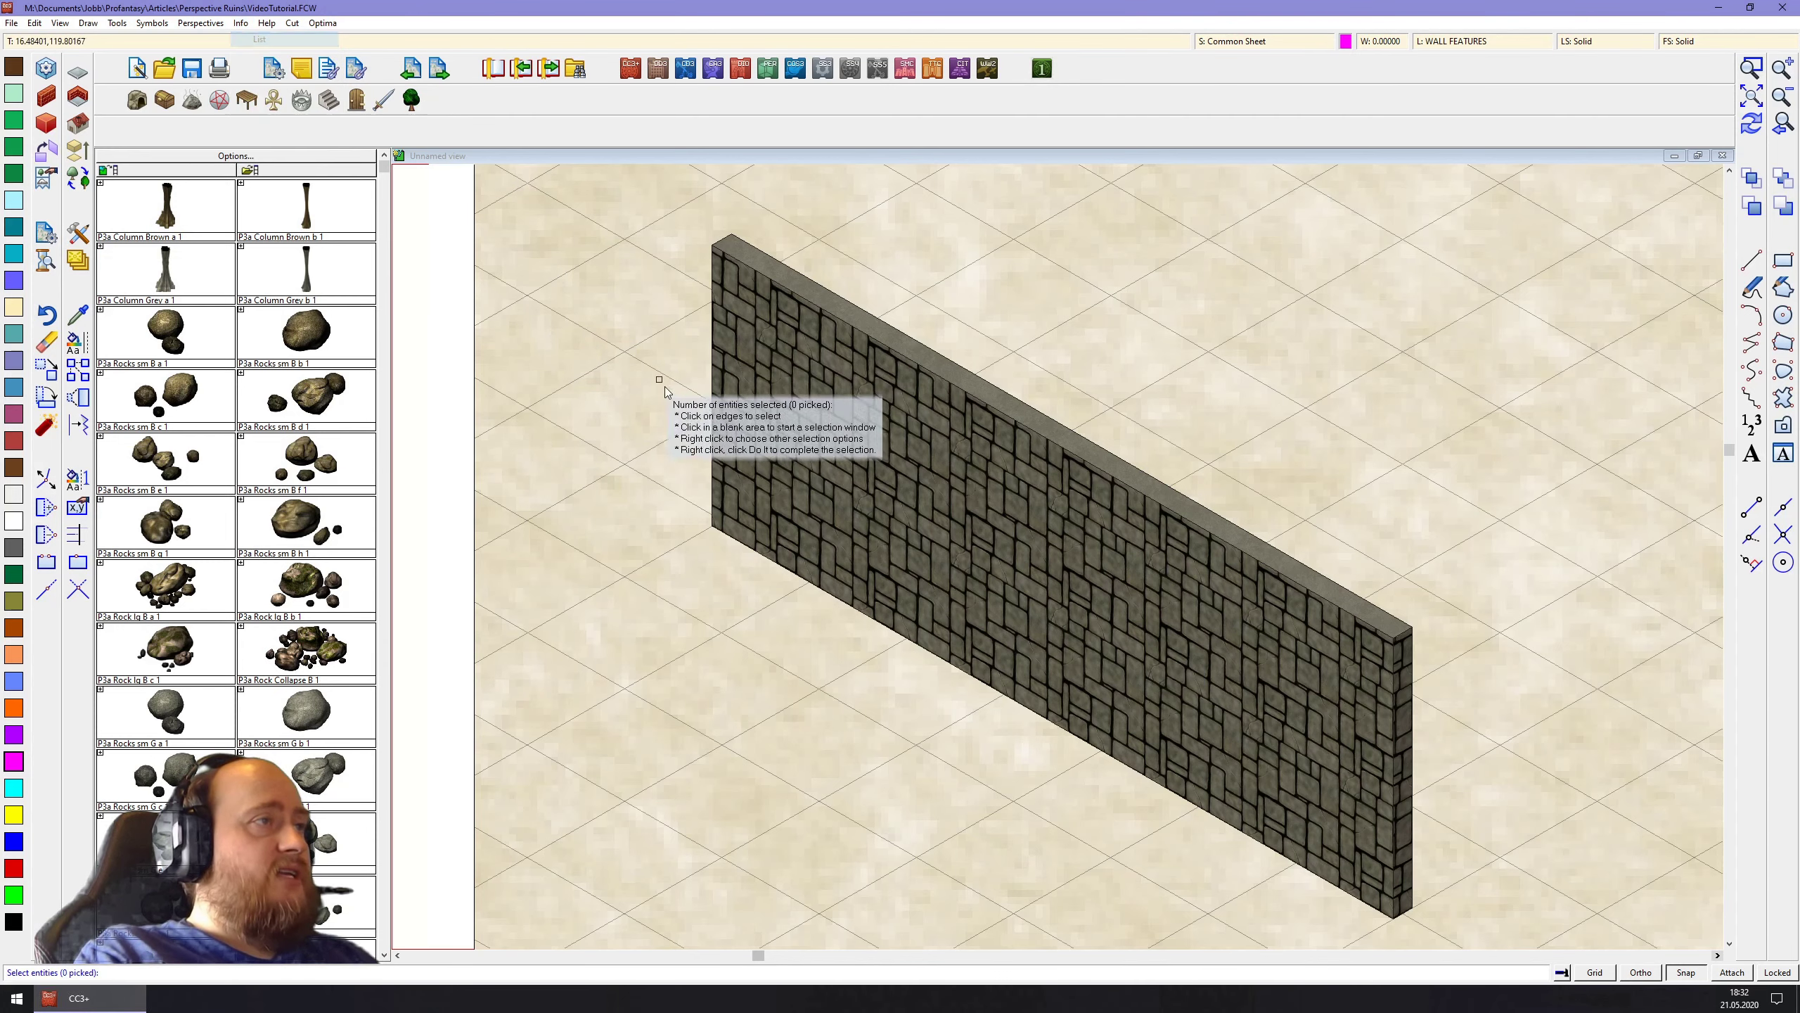
left_click(711, 364)
right_click(618, 391)
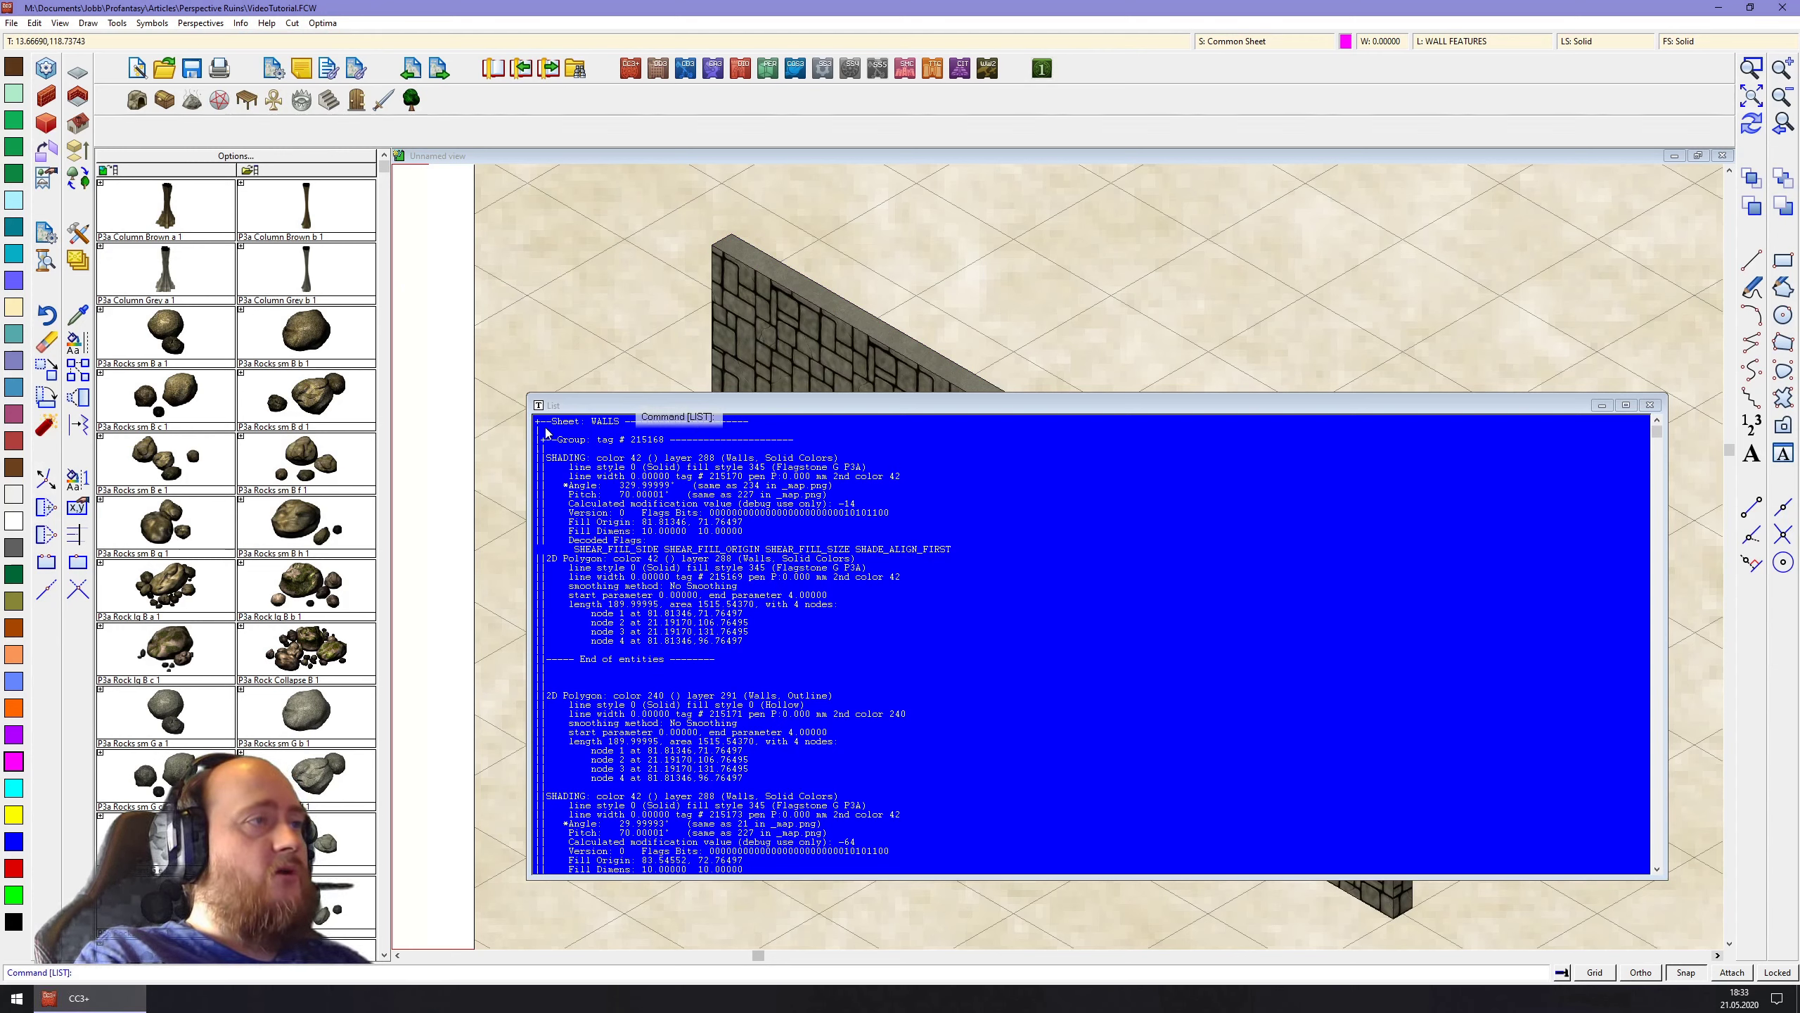
left_click(1656, 410)
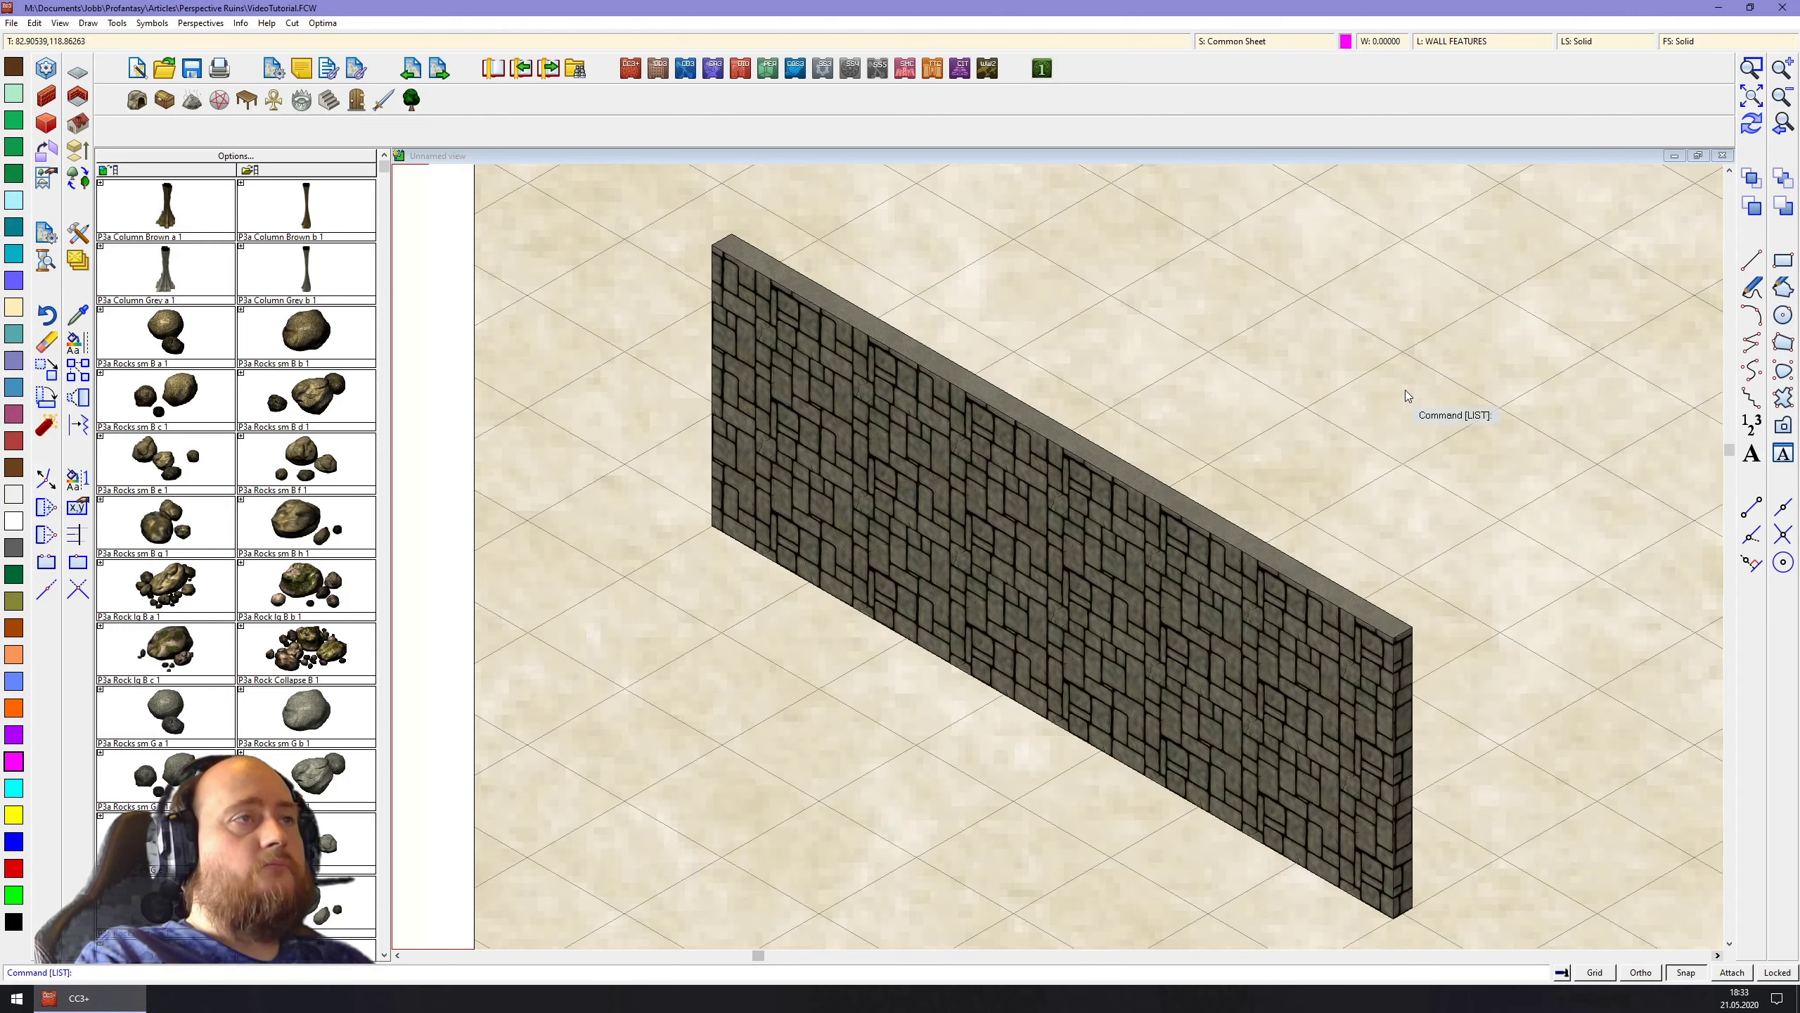
Make WALLS the current sheet in Drawing Sheets and Effects
left_click(1233, 46)
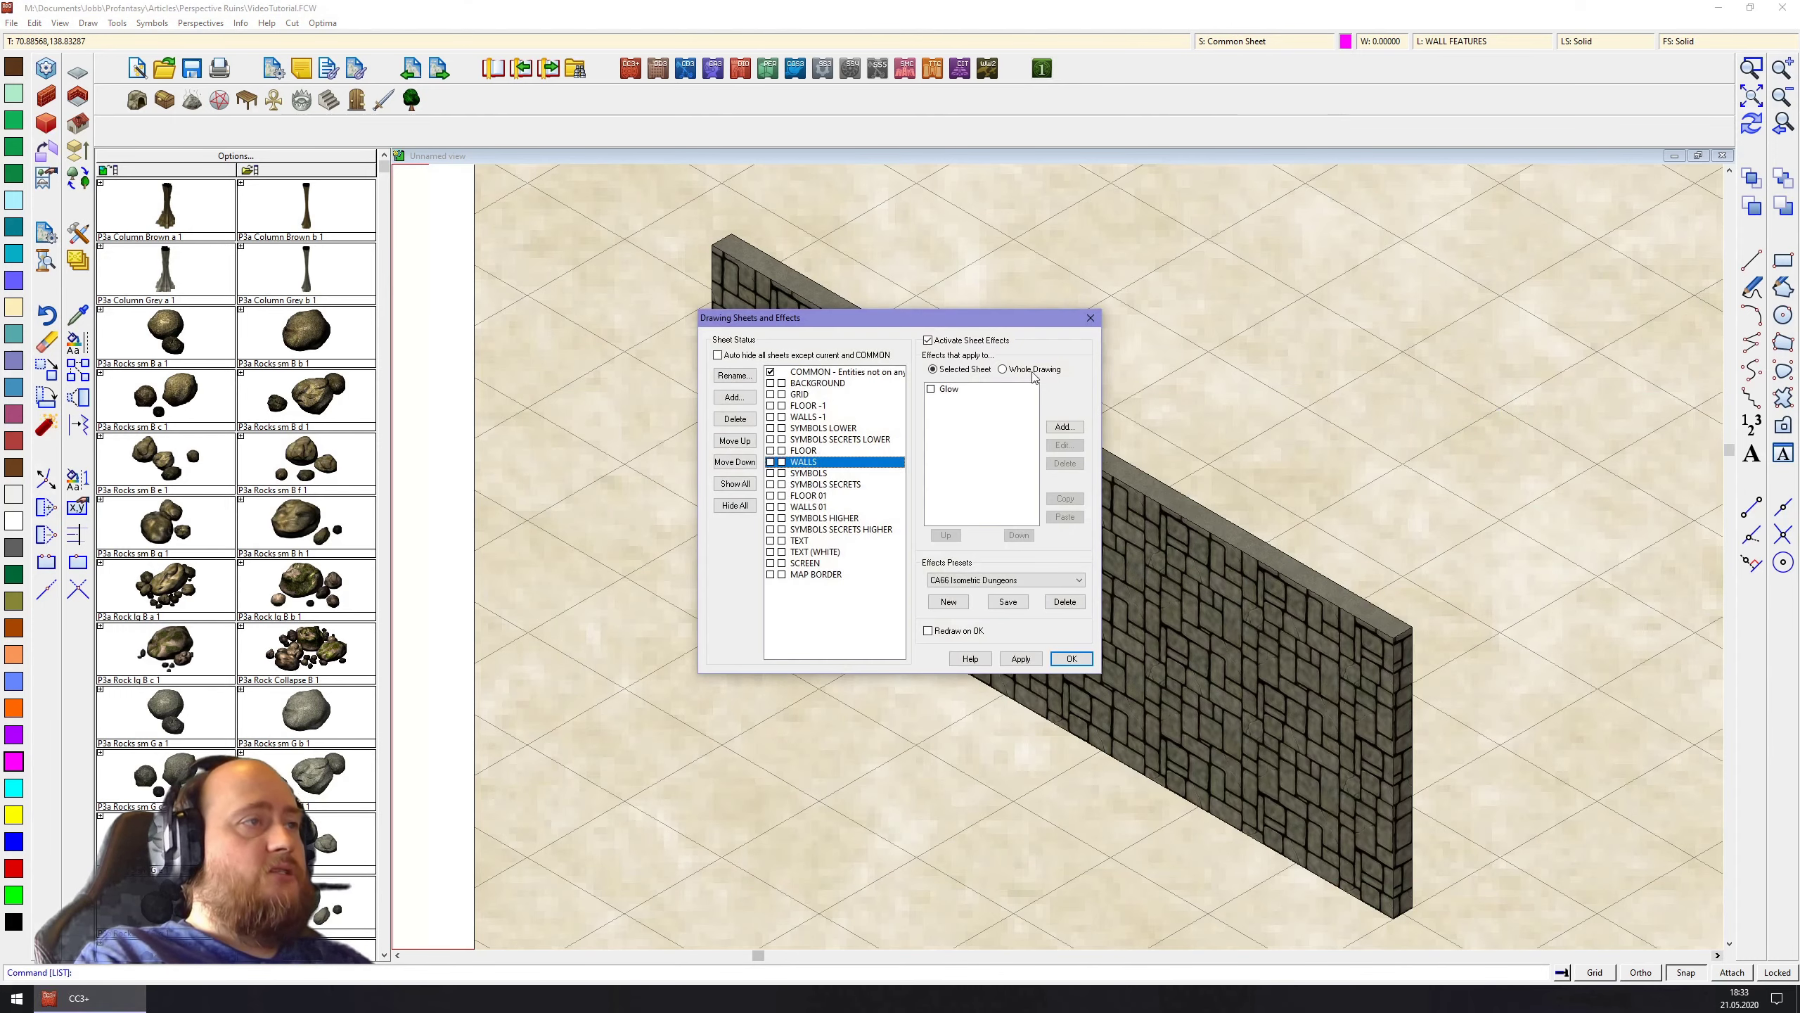
left_click(770, 462)
left_click(1070, 661)
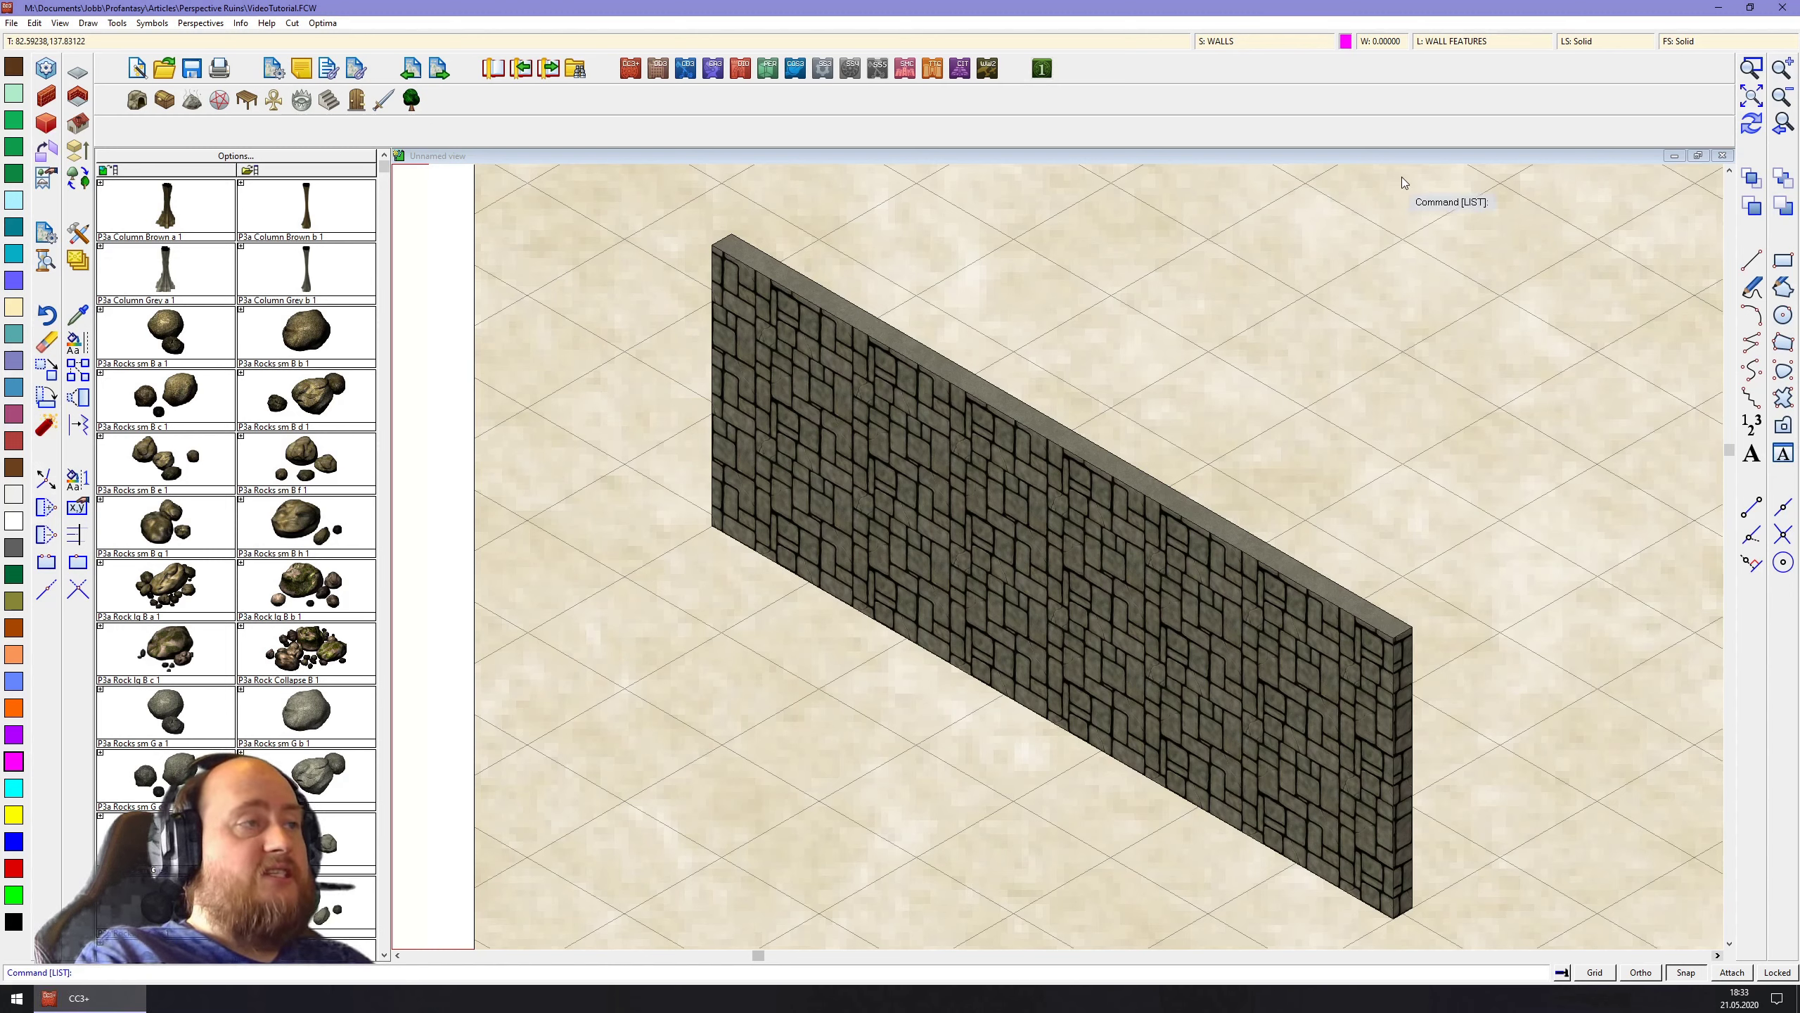
left_click(1346, 41)
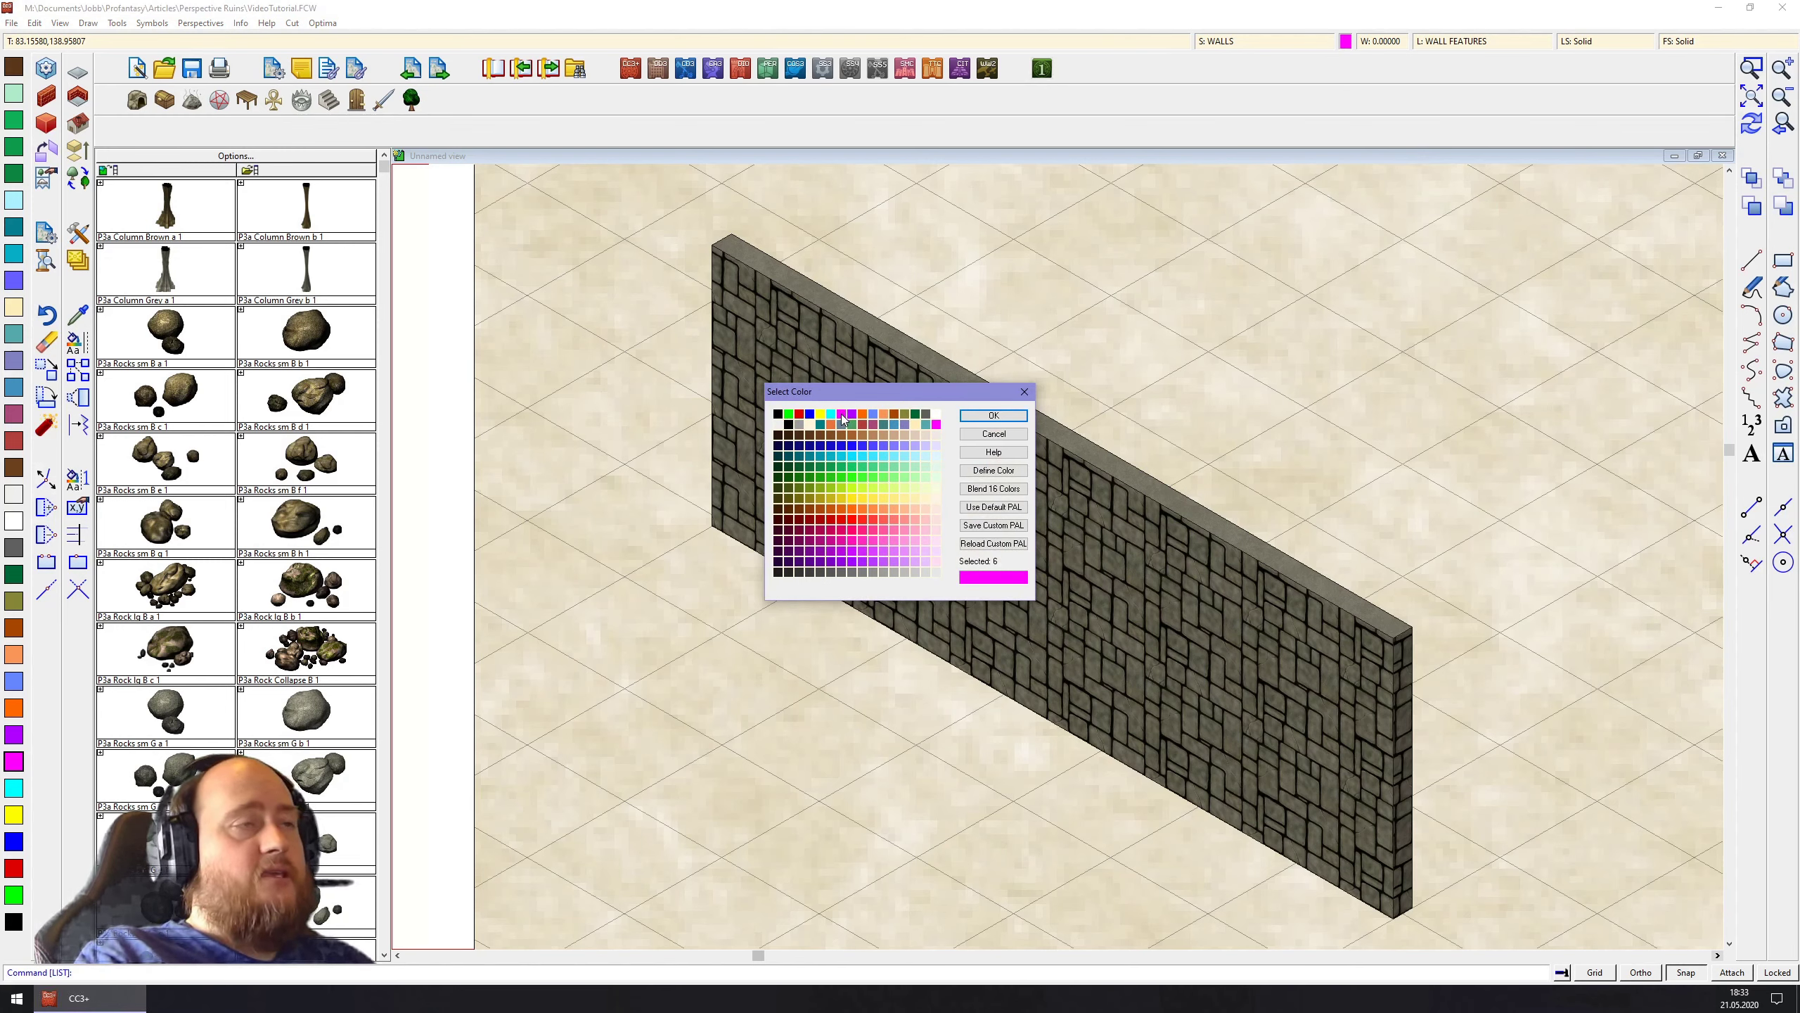
left_click(995, 416)
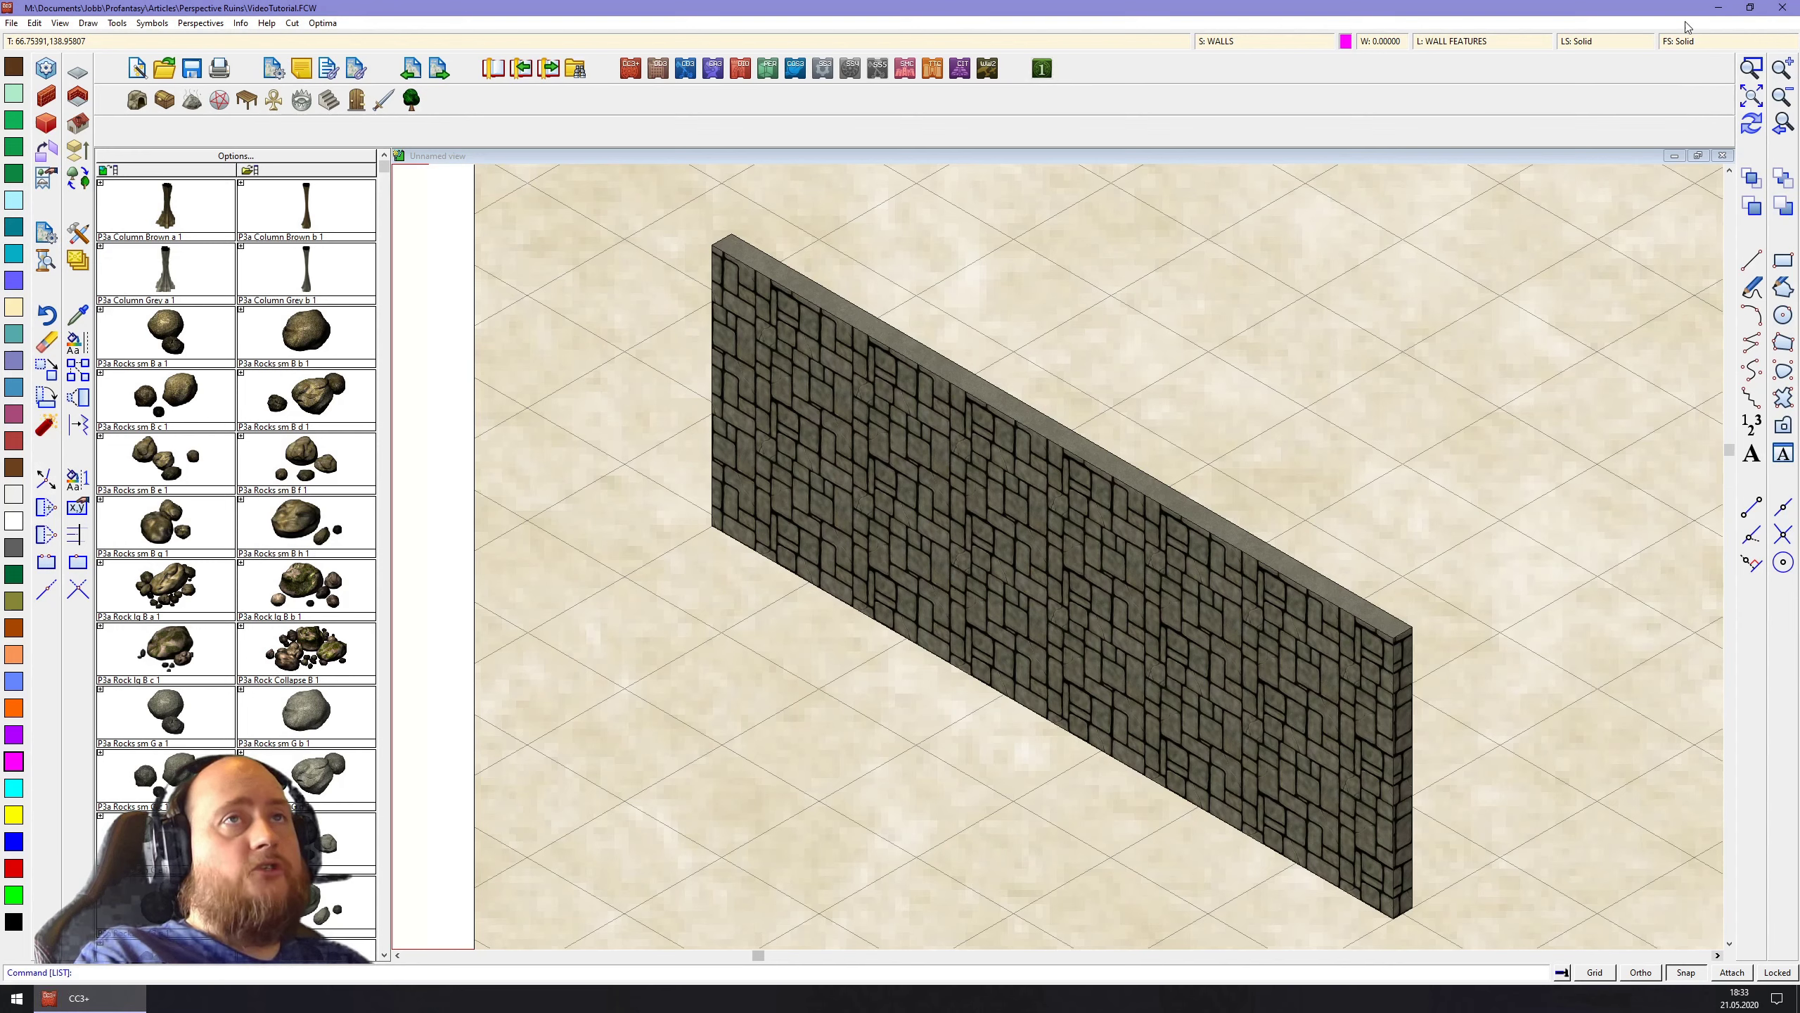
left_click(1693, 39)
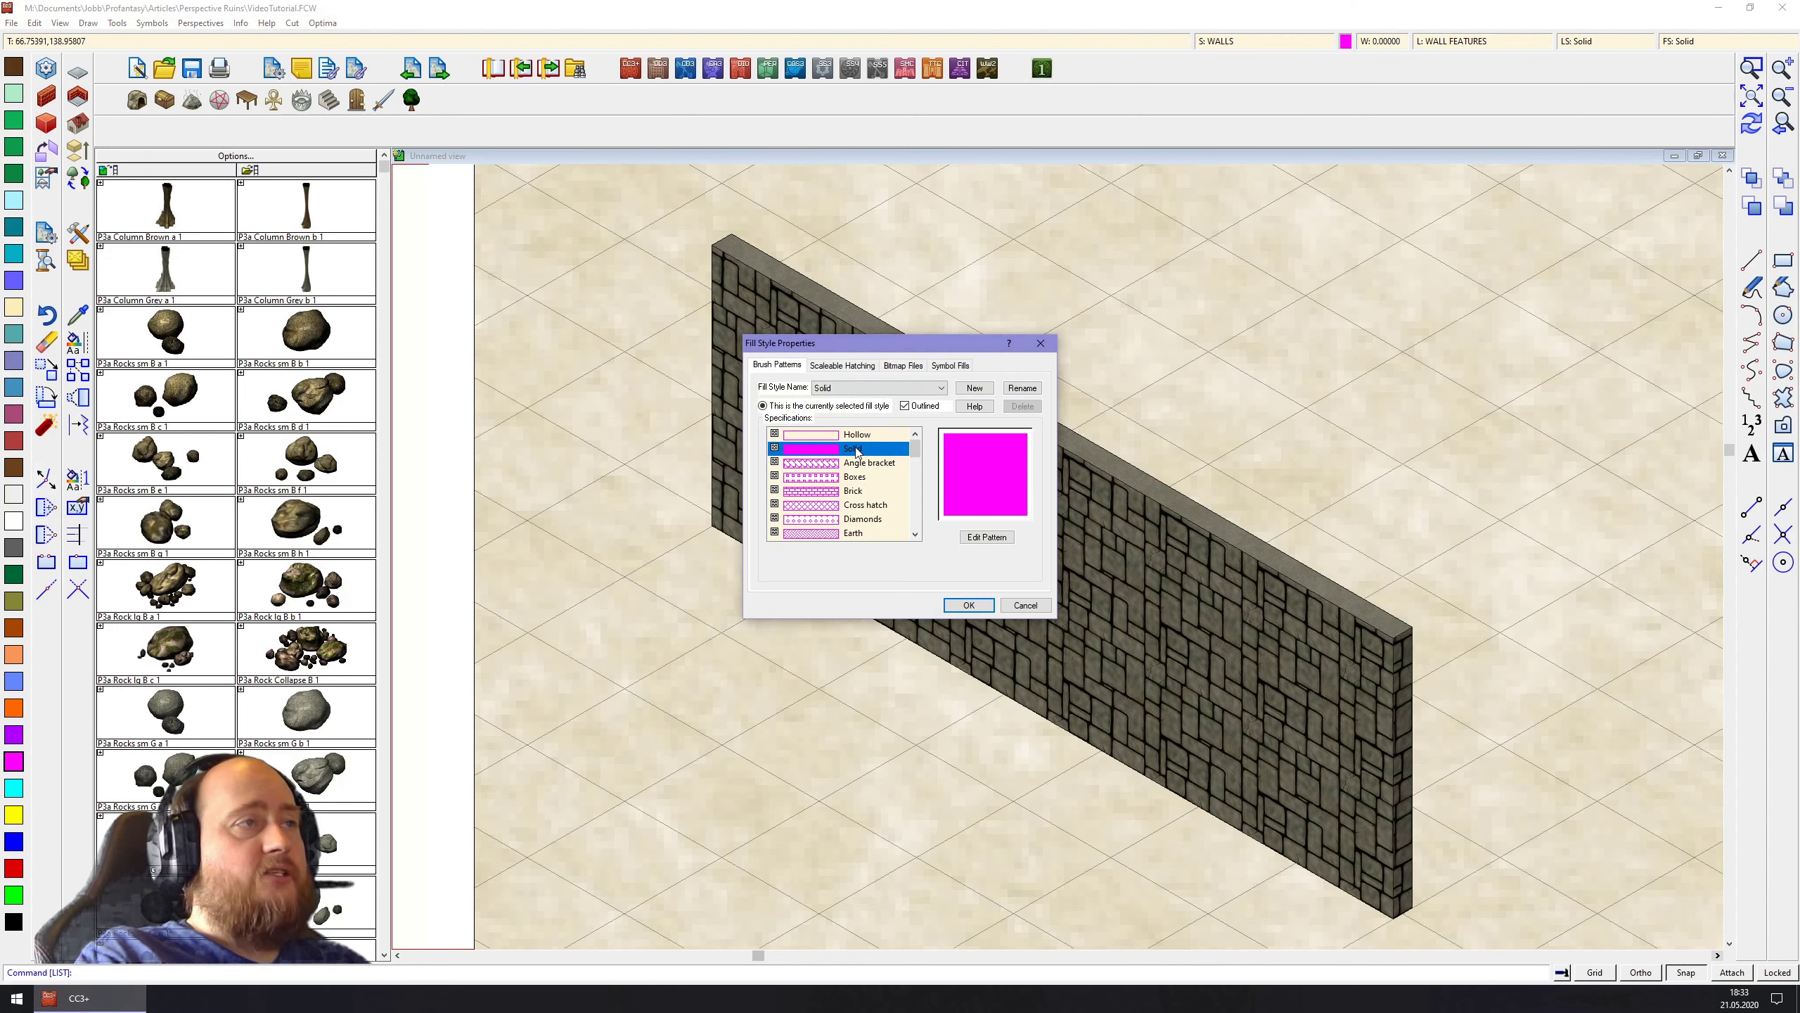
left_click(969, 606)
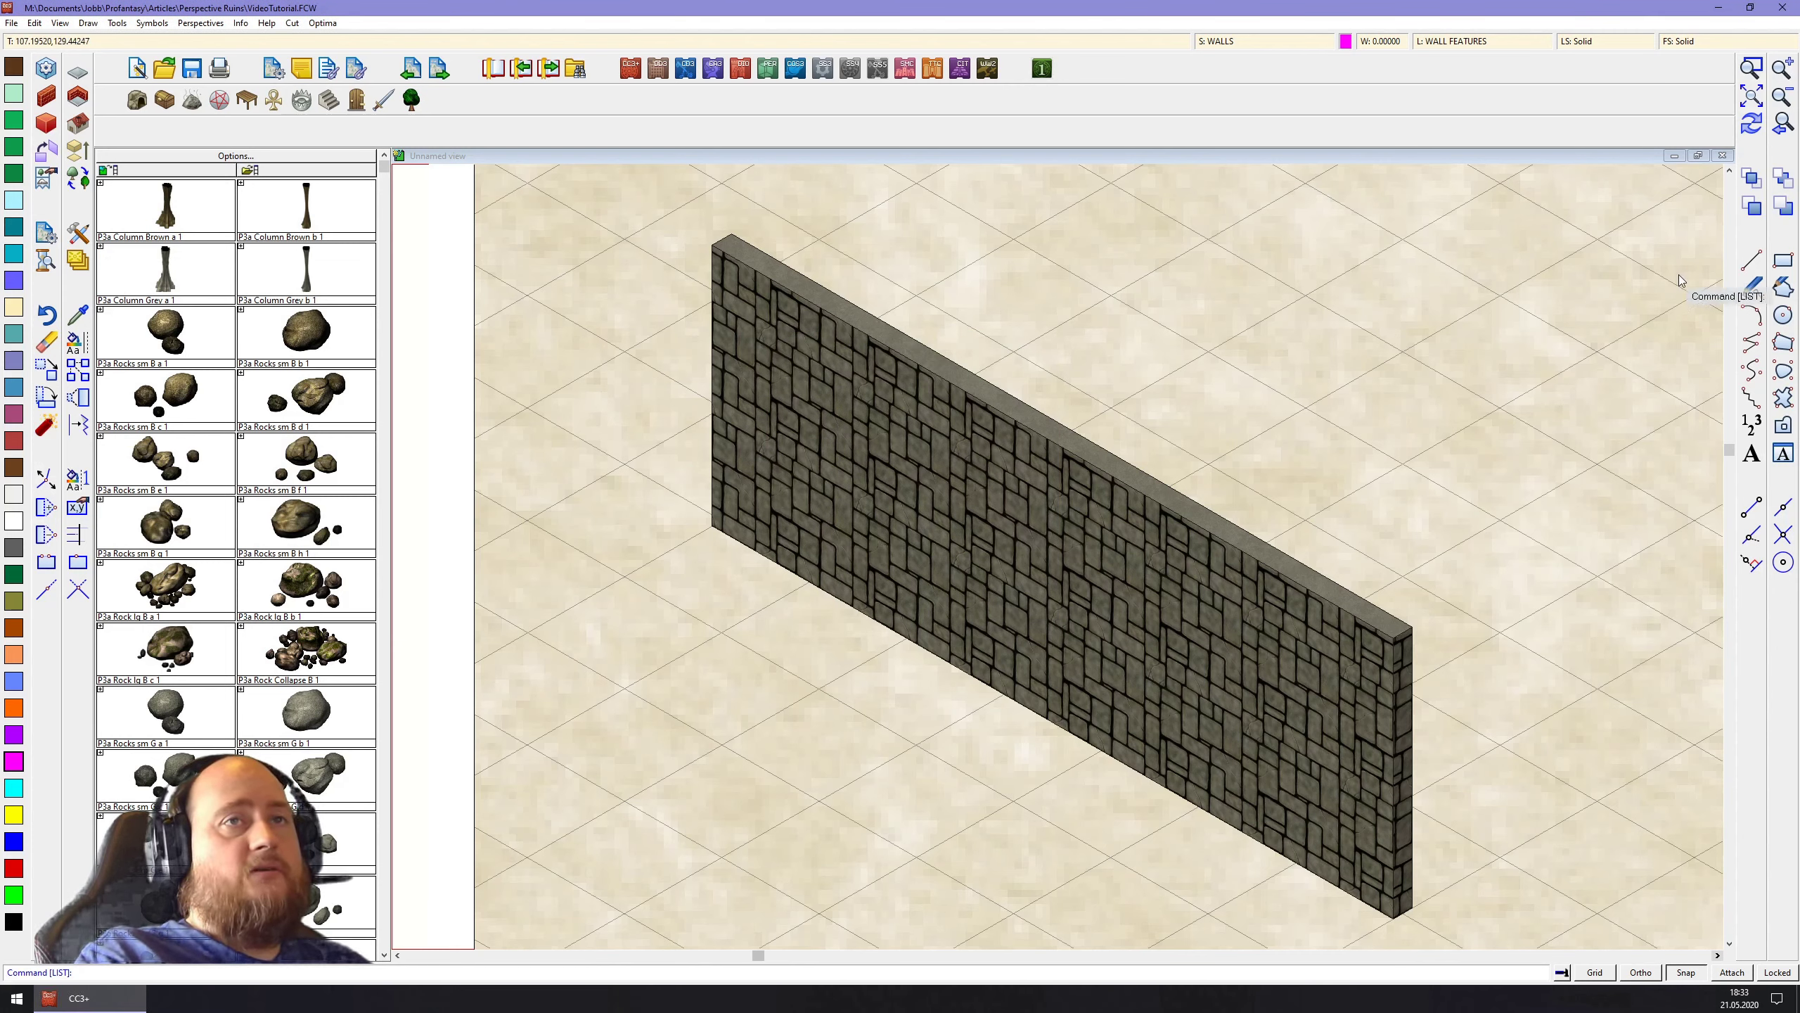
Select the Fractal Path tool and turn Snap off
left_click(1784, 398)
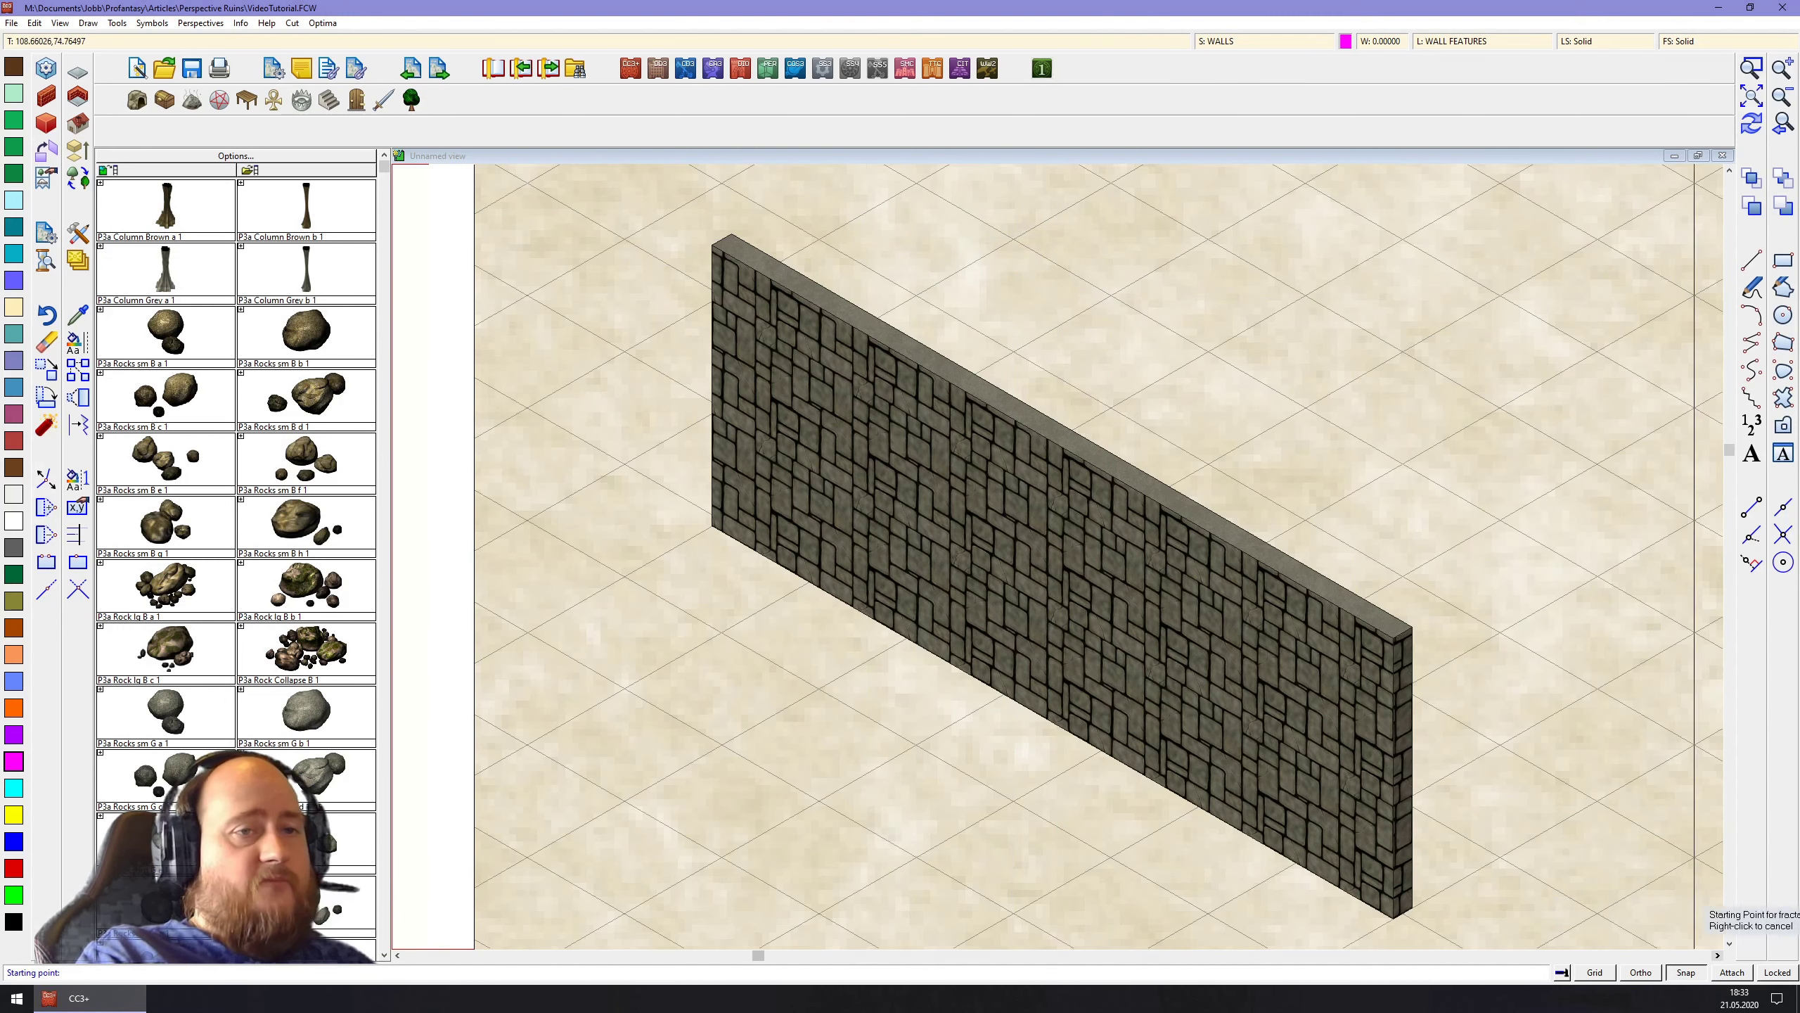
left_click(1687, 978)
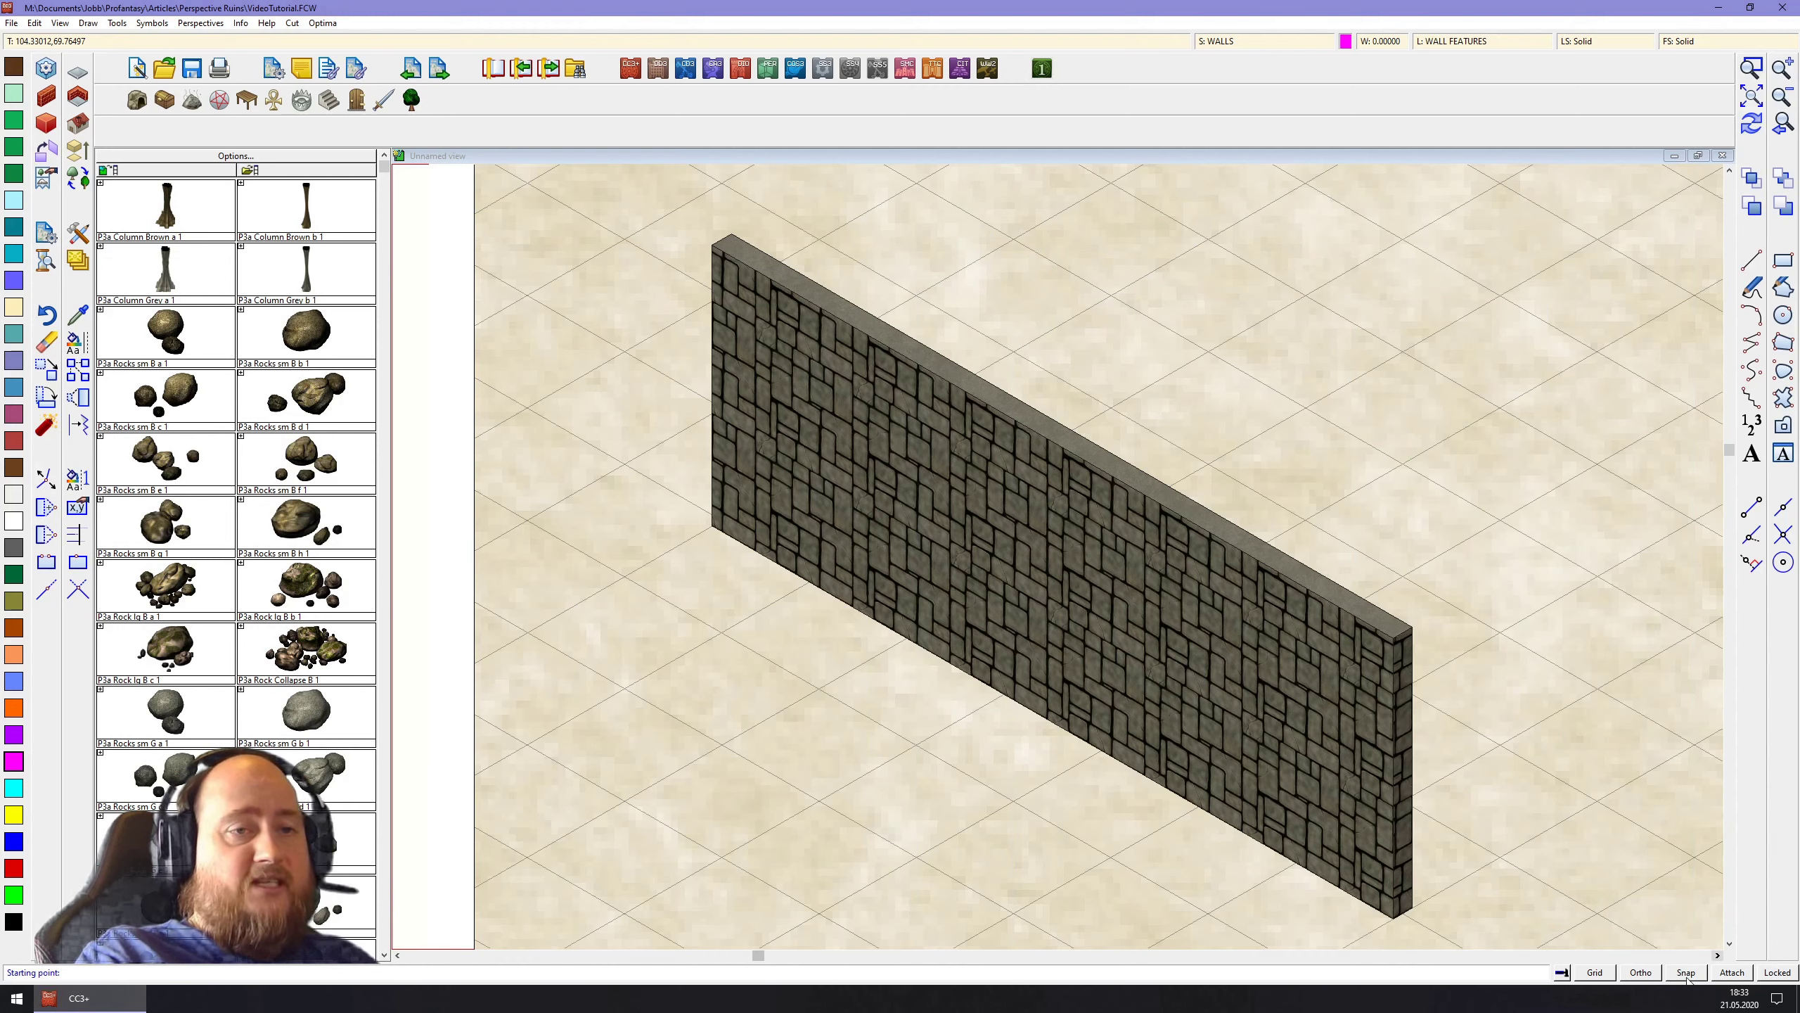
Start the fractal path at the stone wall's top-left corner
left_click(795, 263)
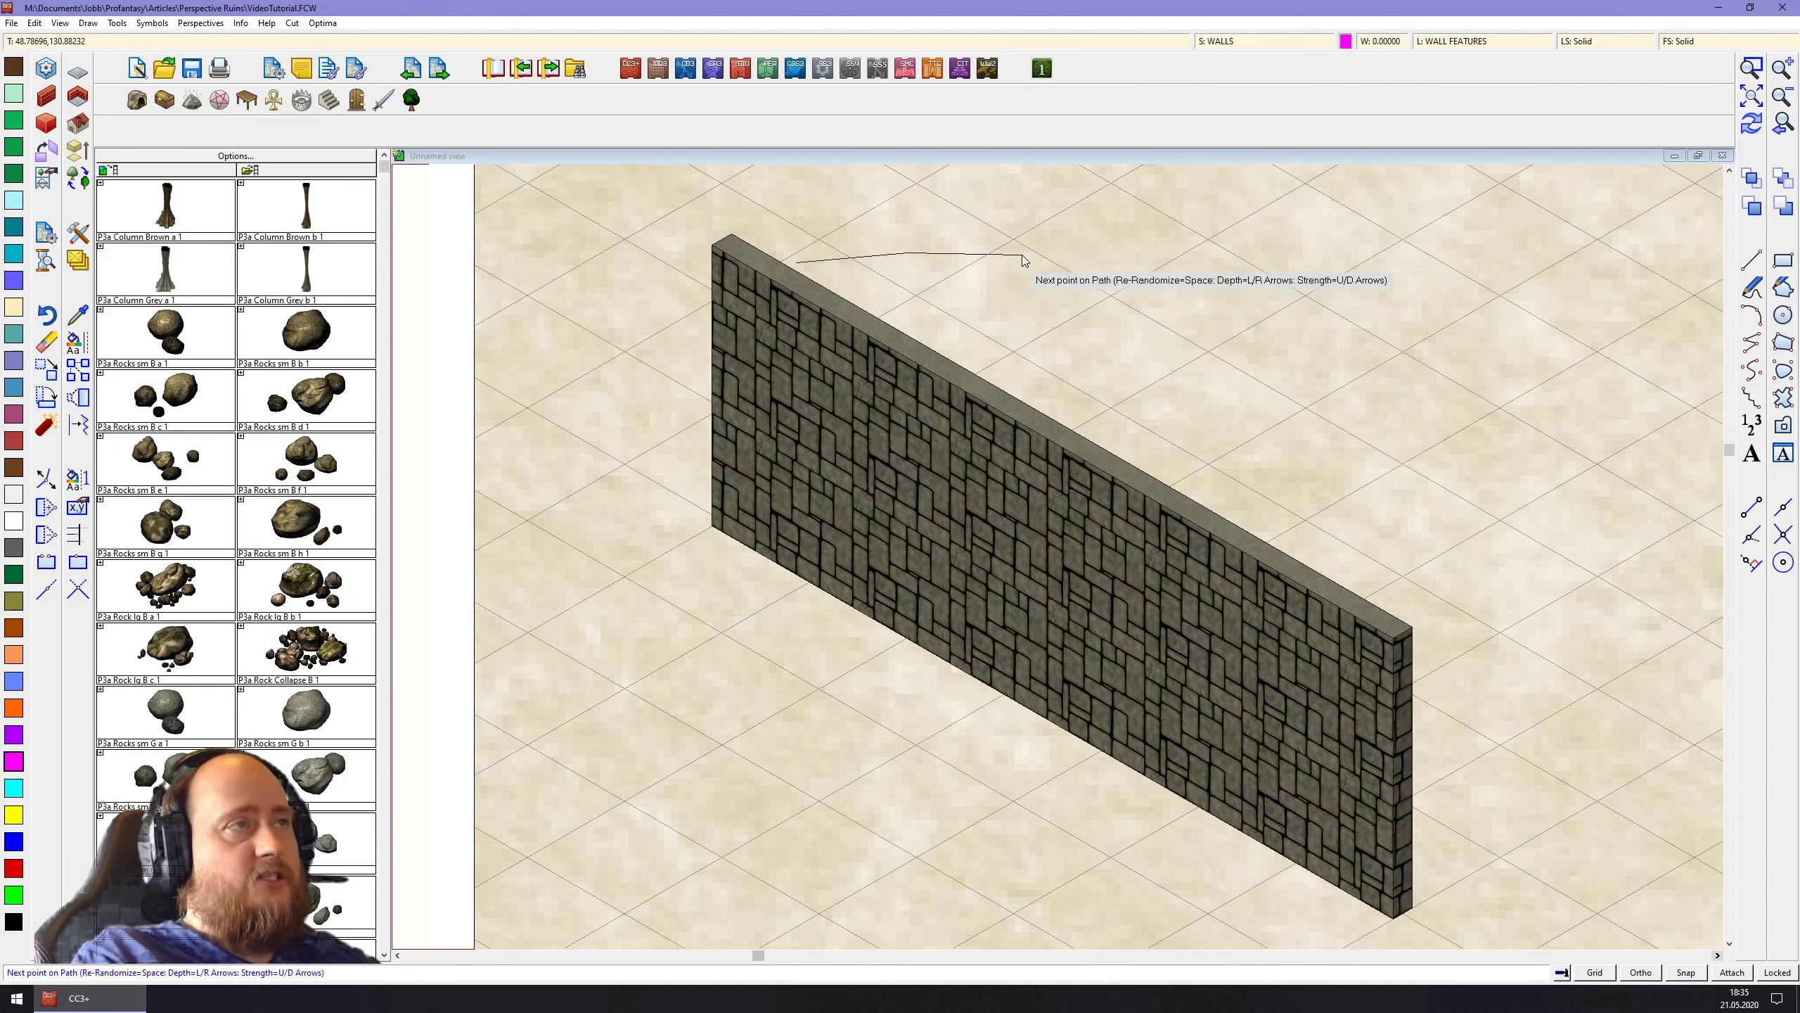
Place the next jagged path point along the wall's top edge
left_click(981, 264)
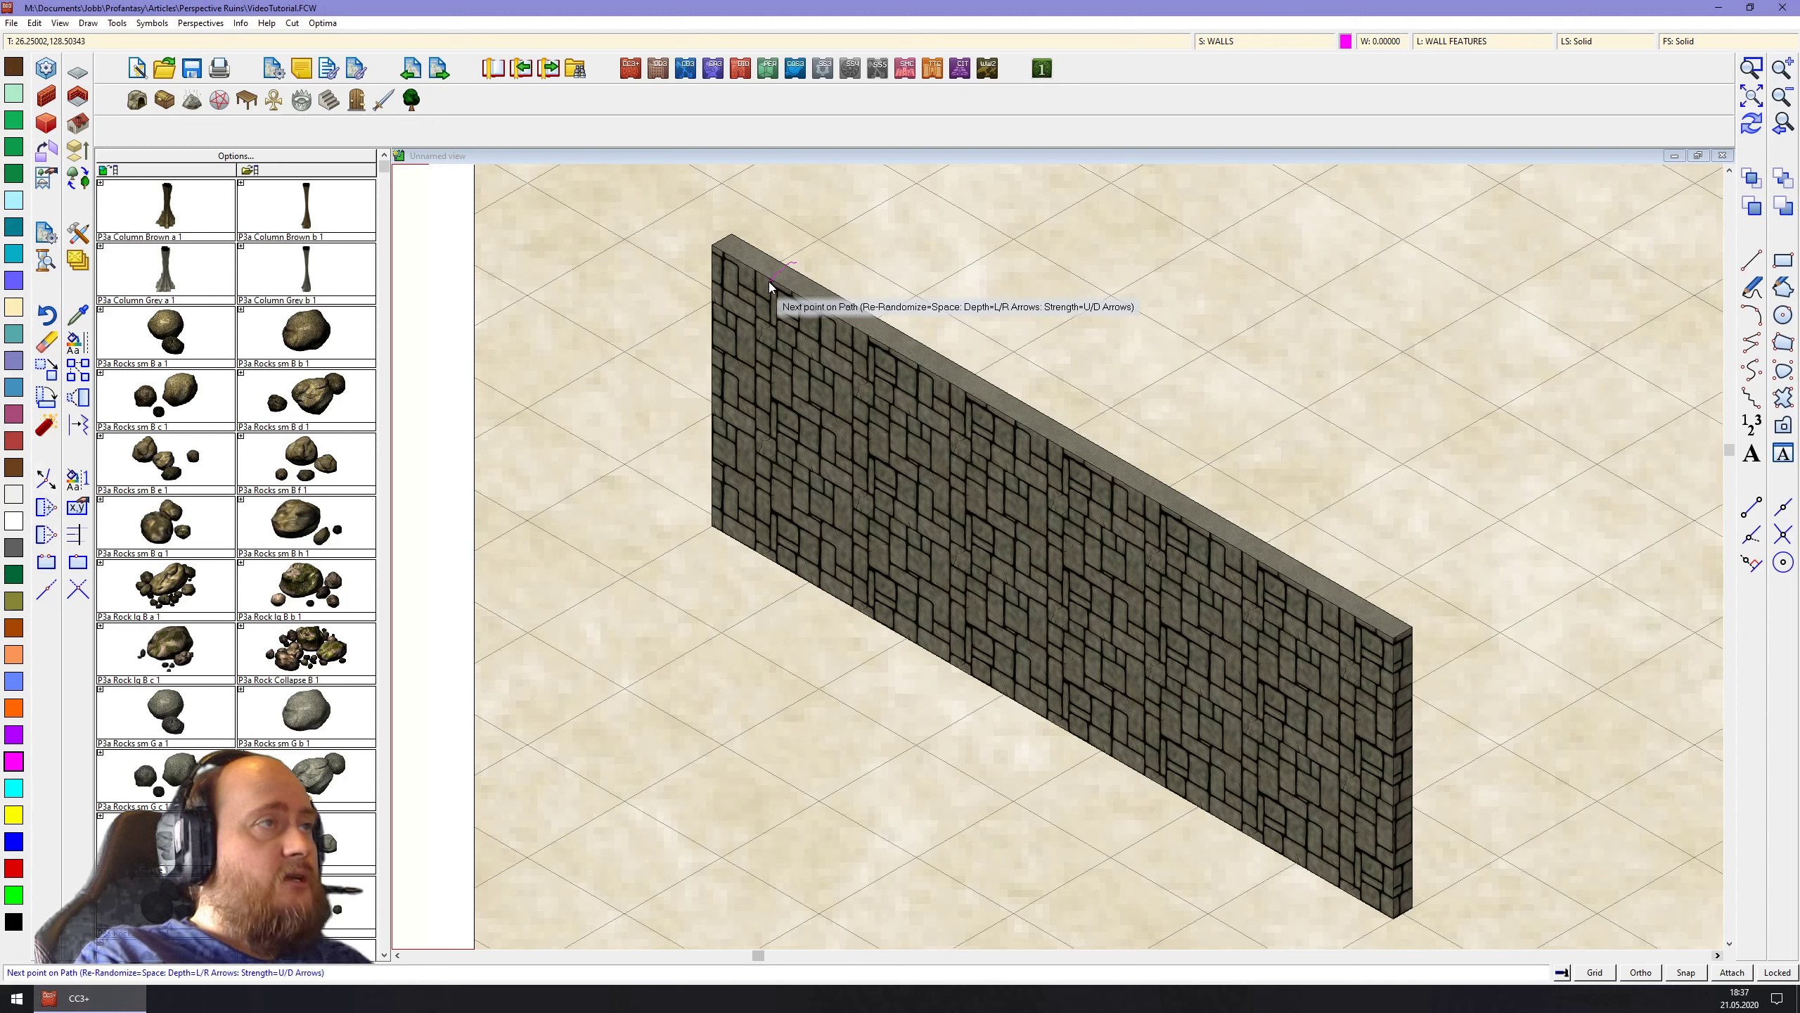
Trace a jagged magenta line diagonally down the wall face to its bottom-right corner, then back up above the wall
left_click(770, 282)
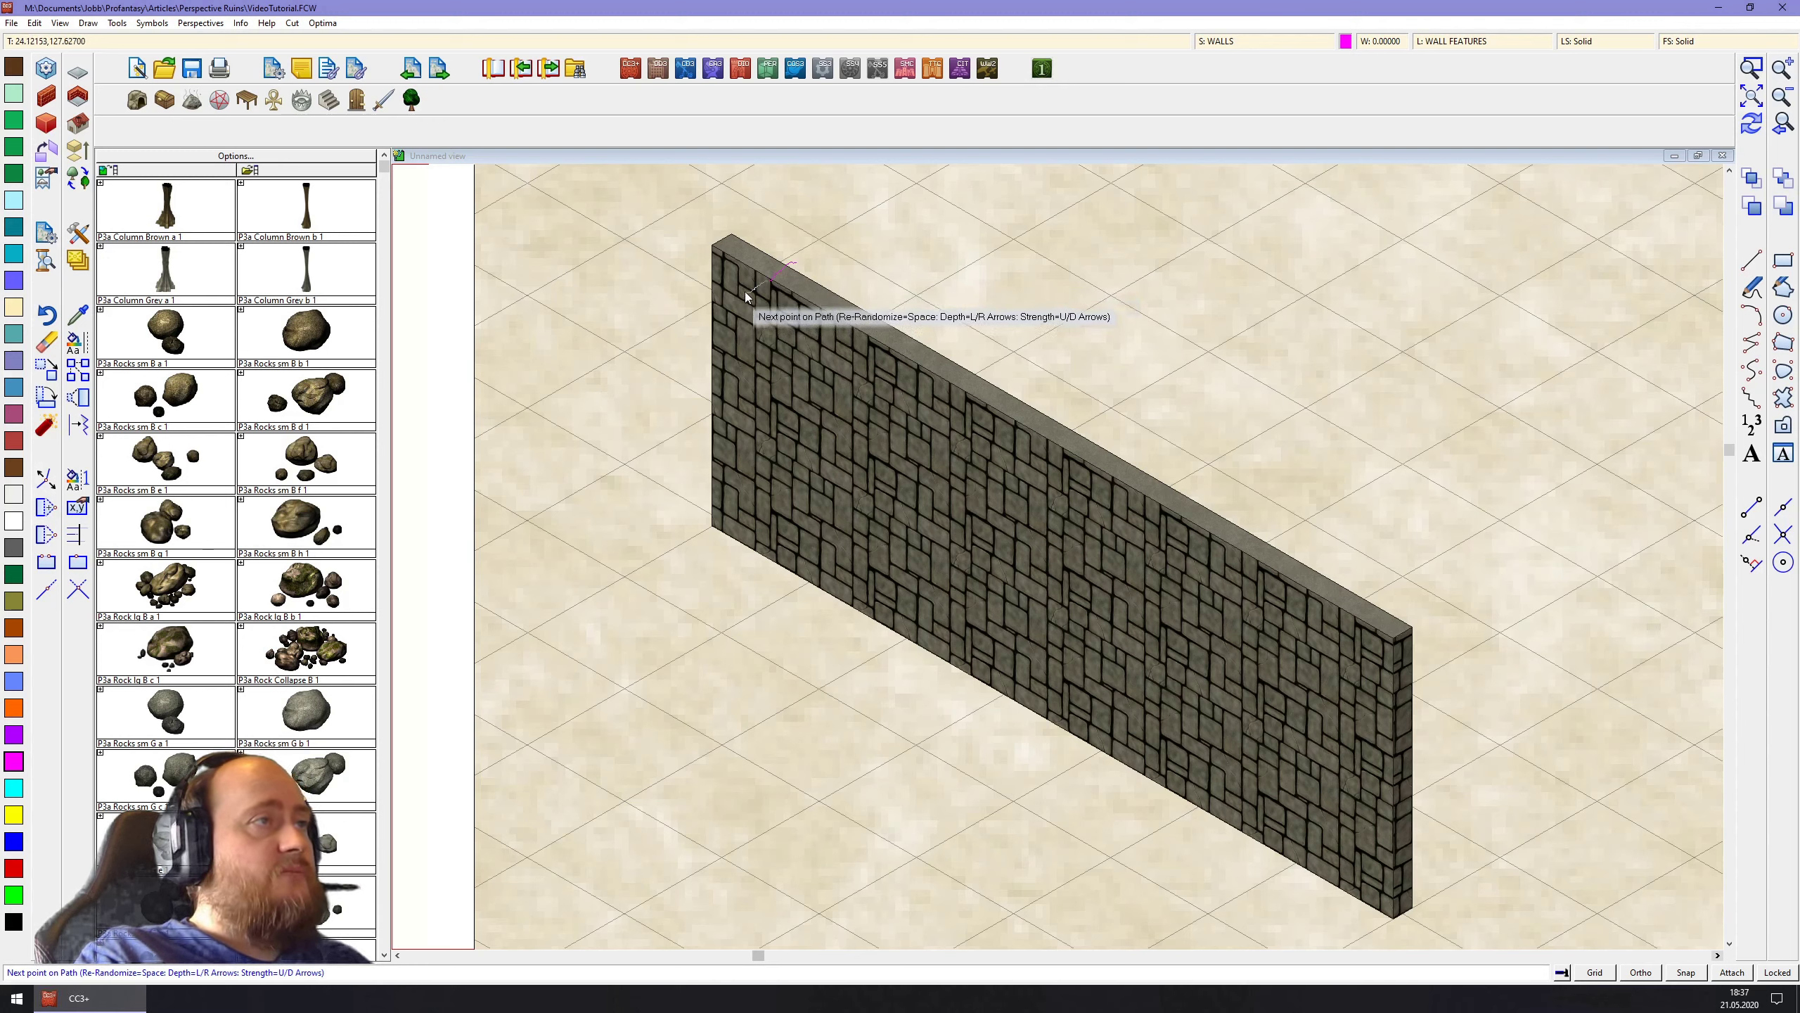
left_click(801, 332)
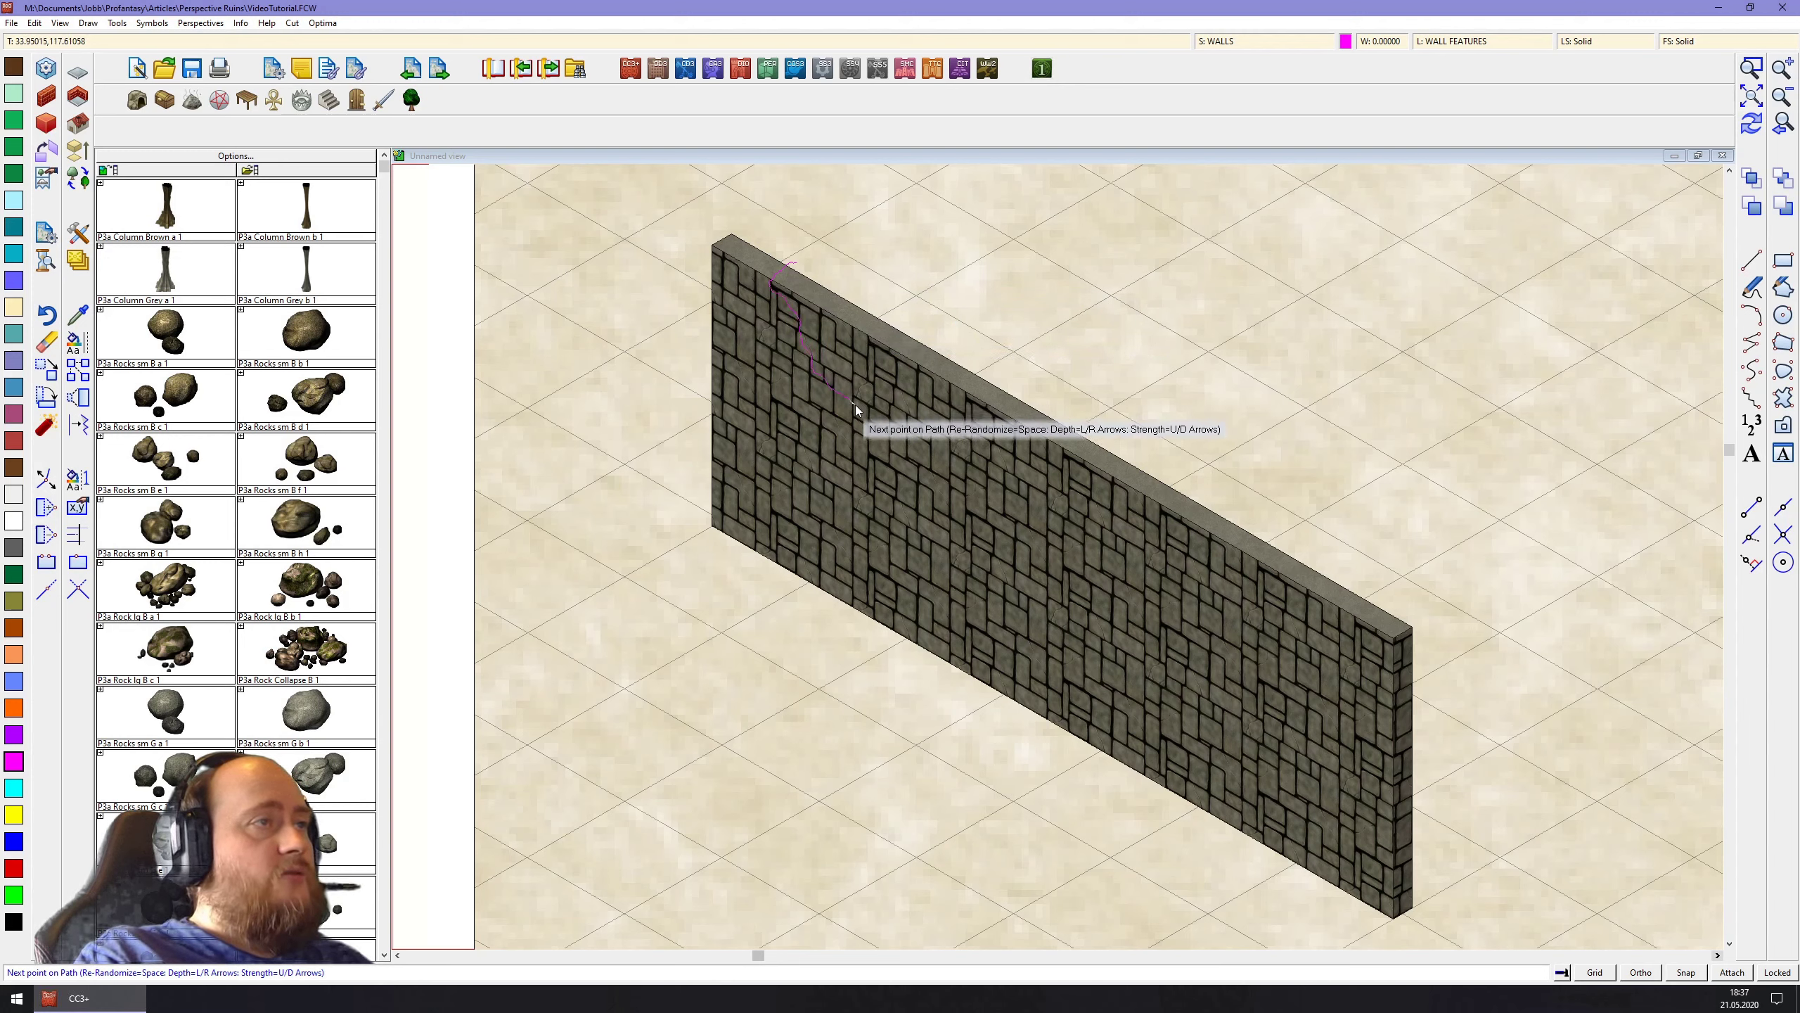
left_click(941, 494)
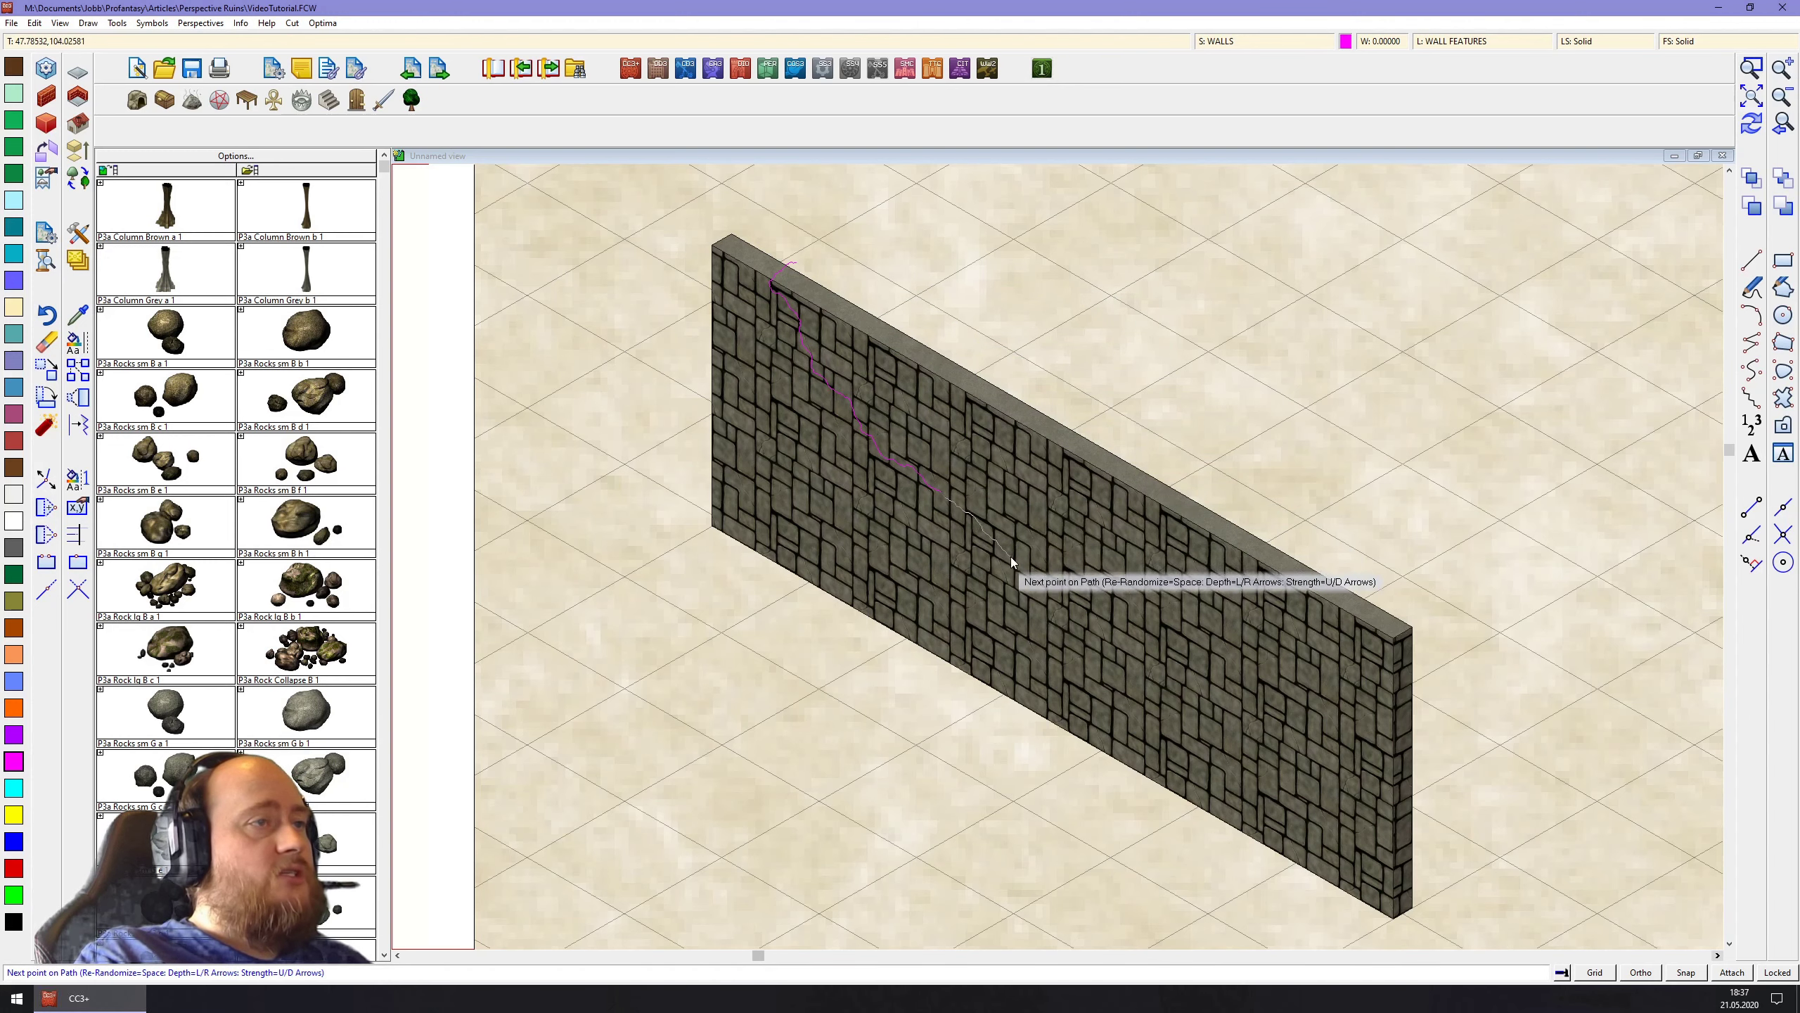
left_click(1093, 632)
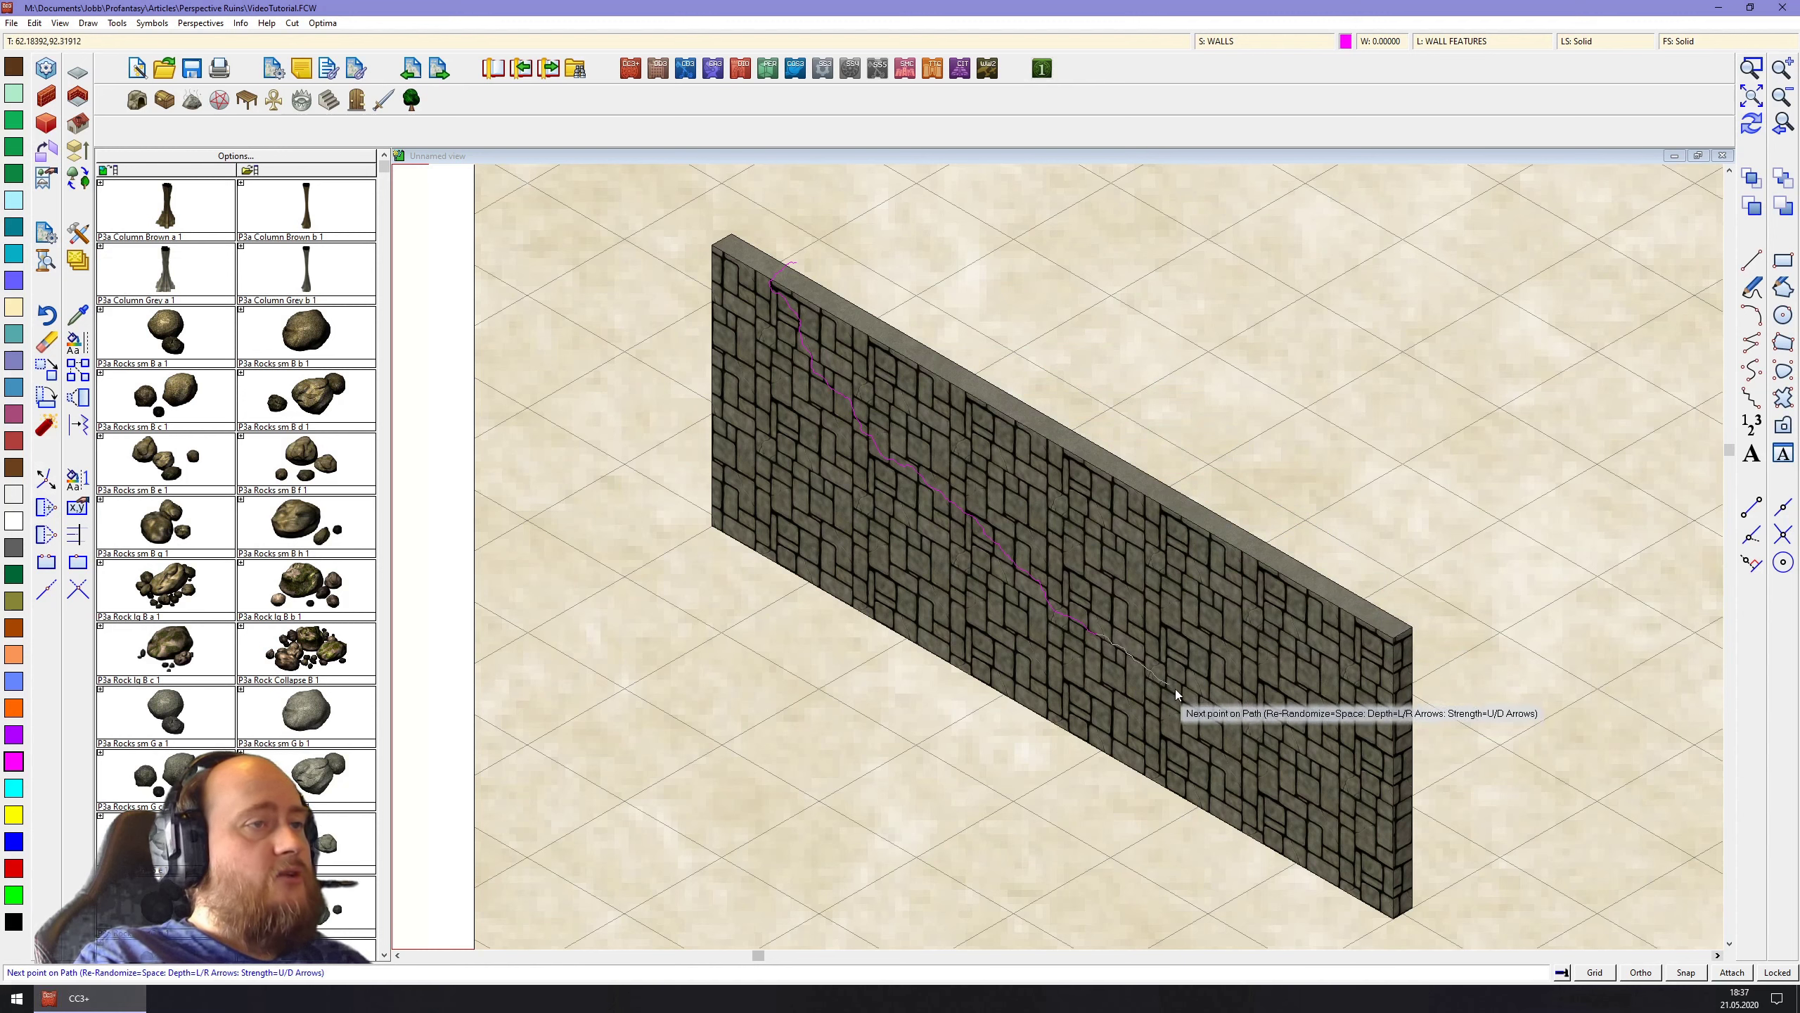
left_click(1219, 730)
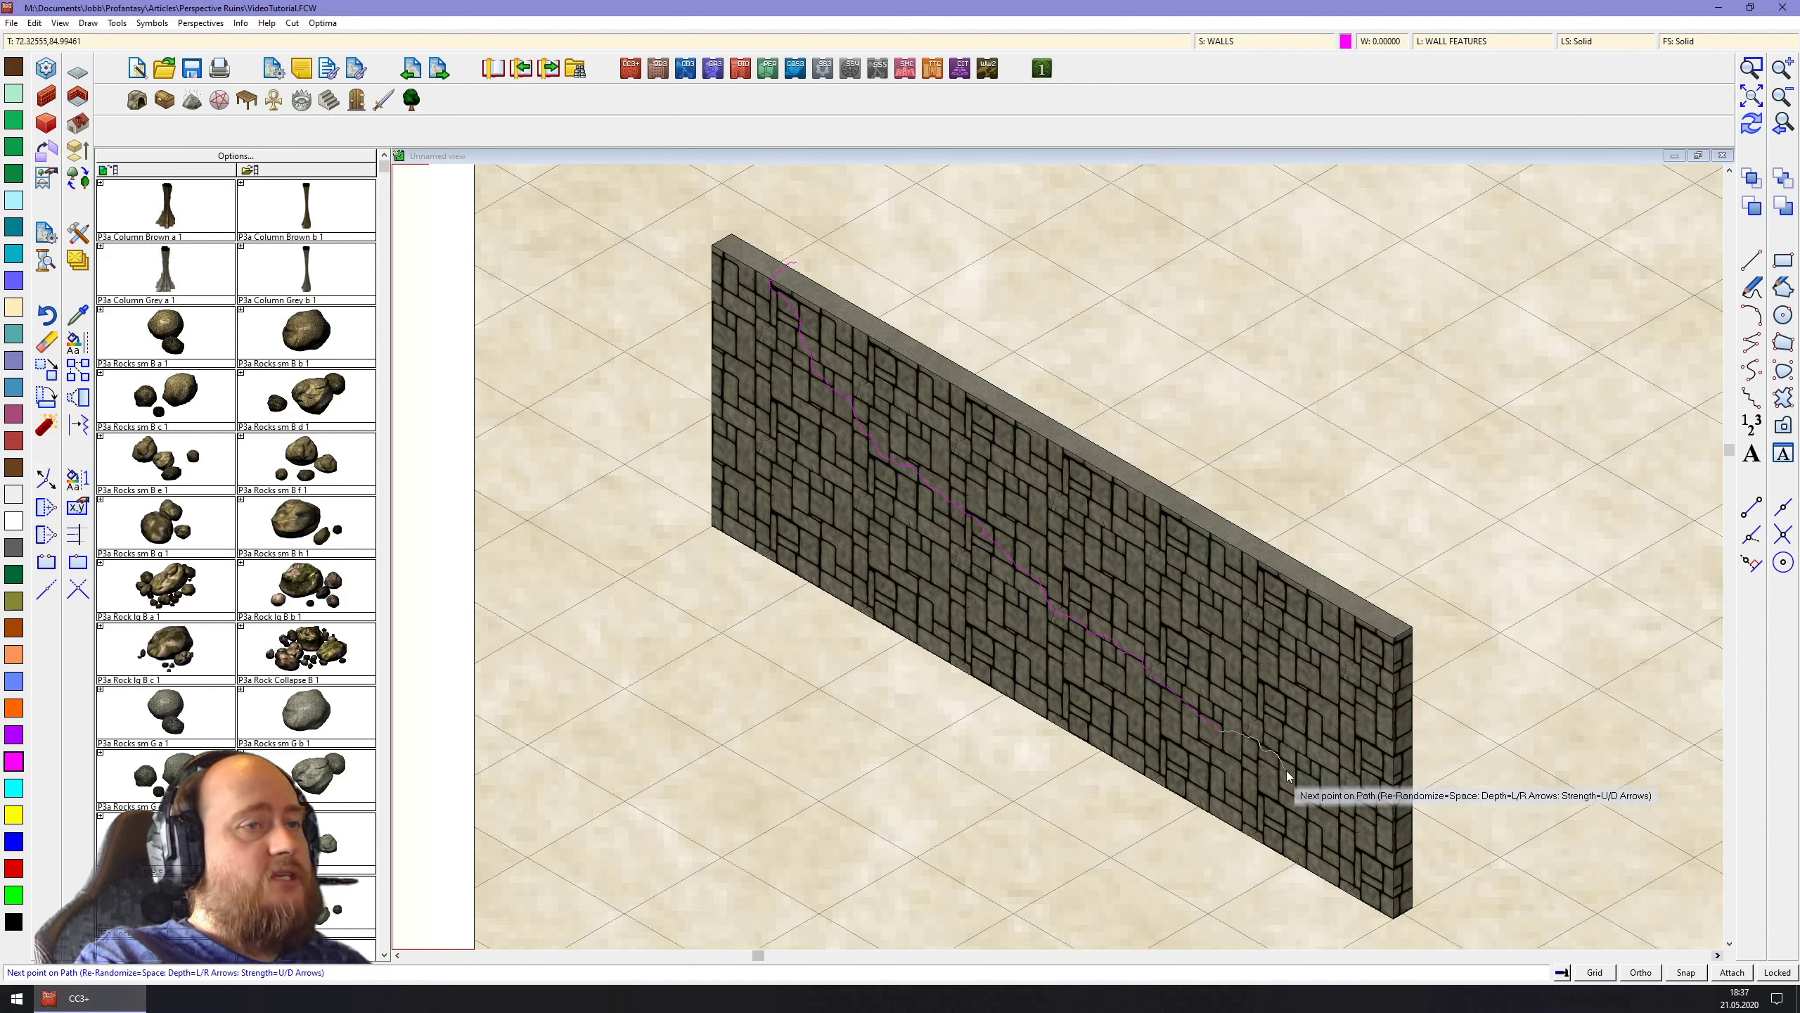
left_click(1286, 769)
left_click(1351, 829)
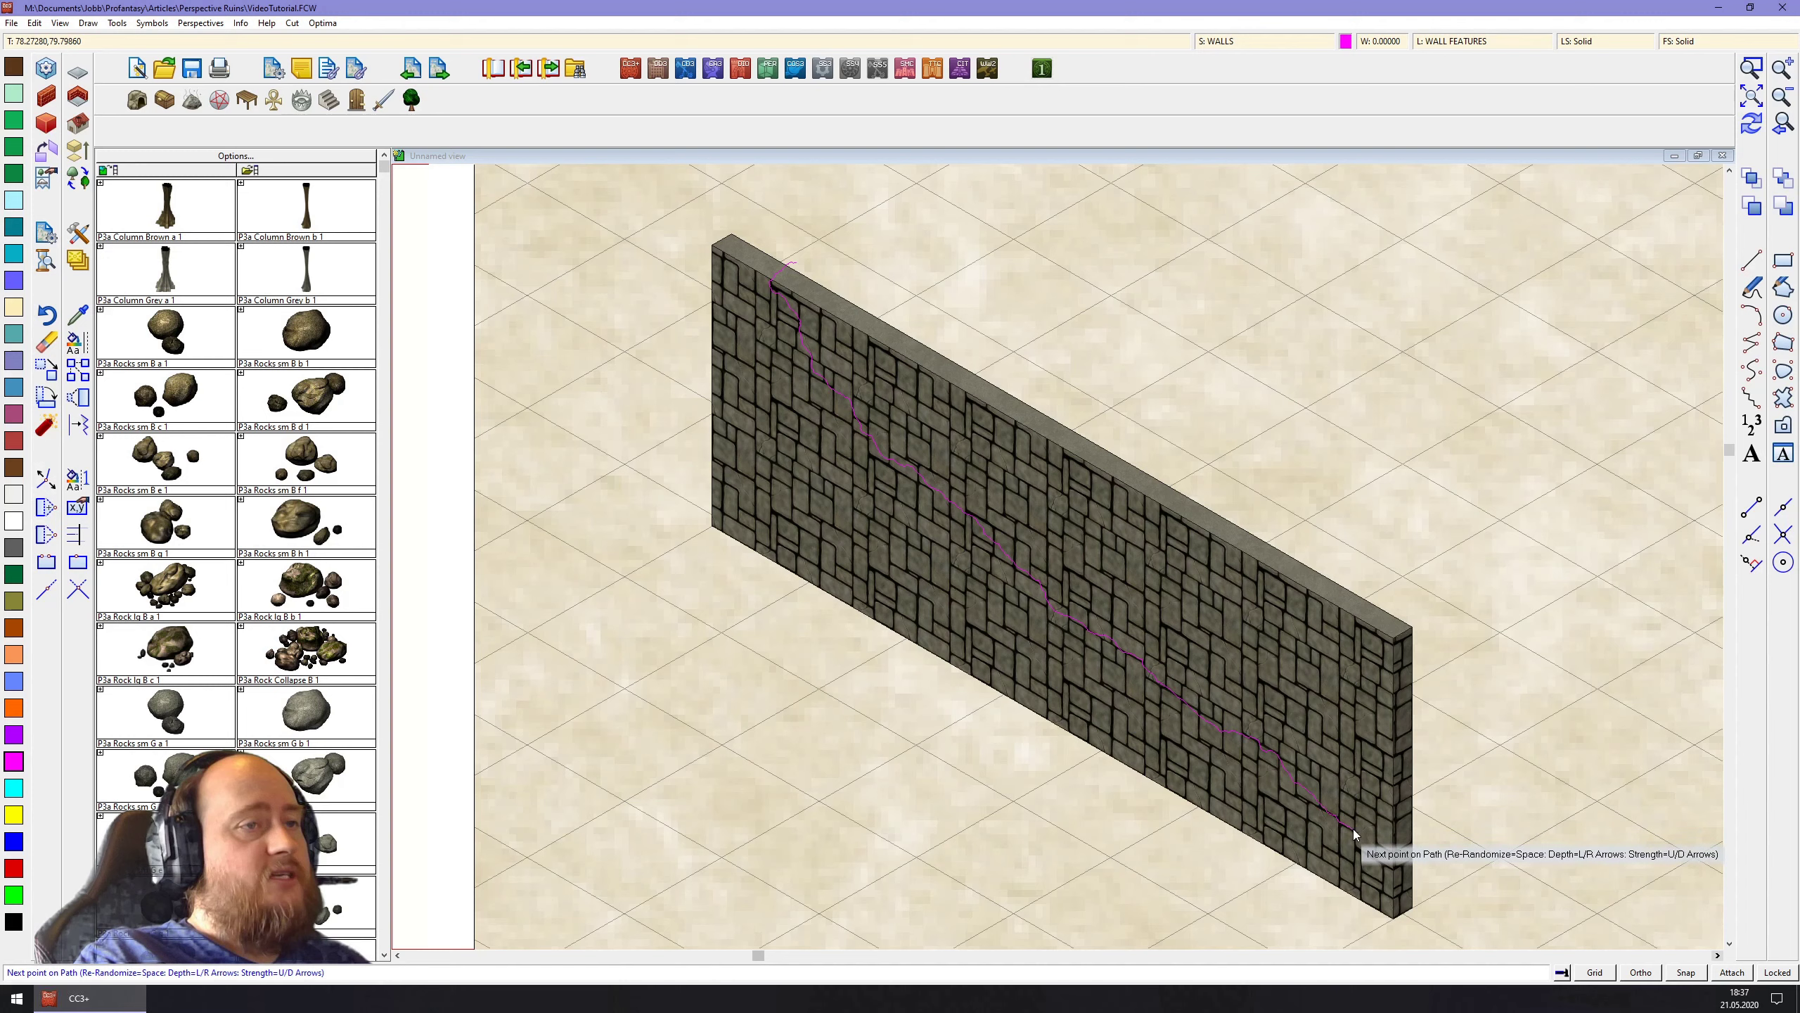
left_click(1393, 881)
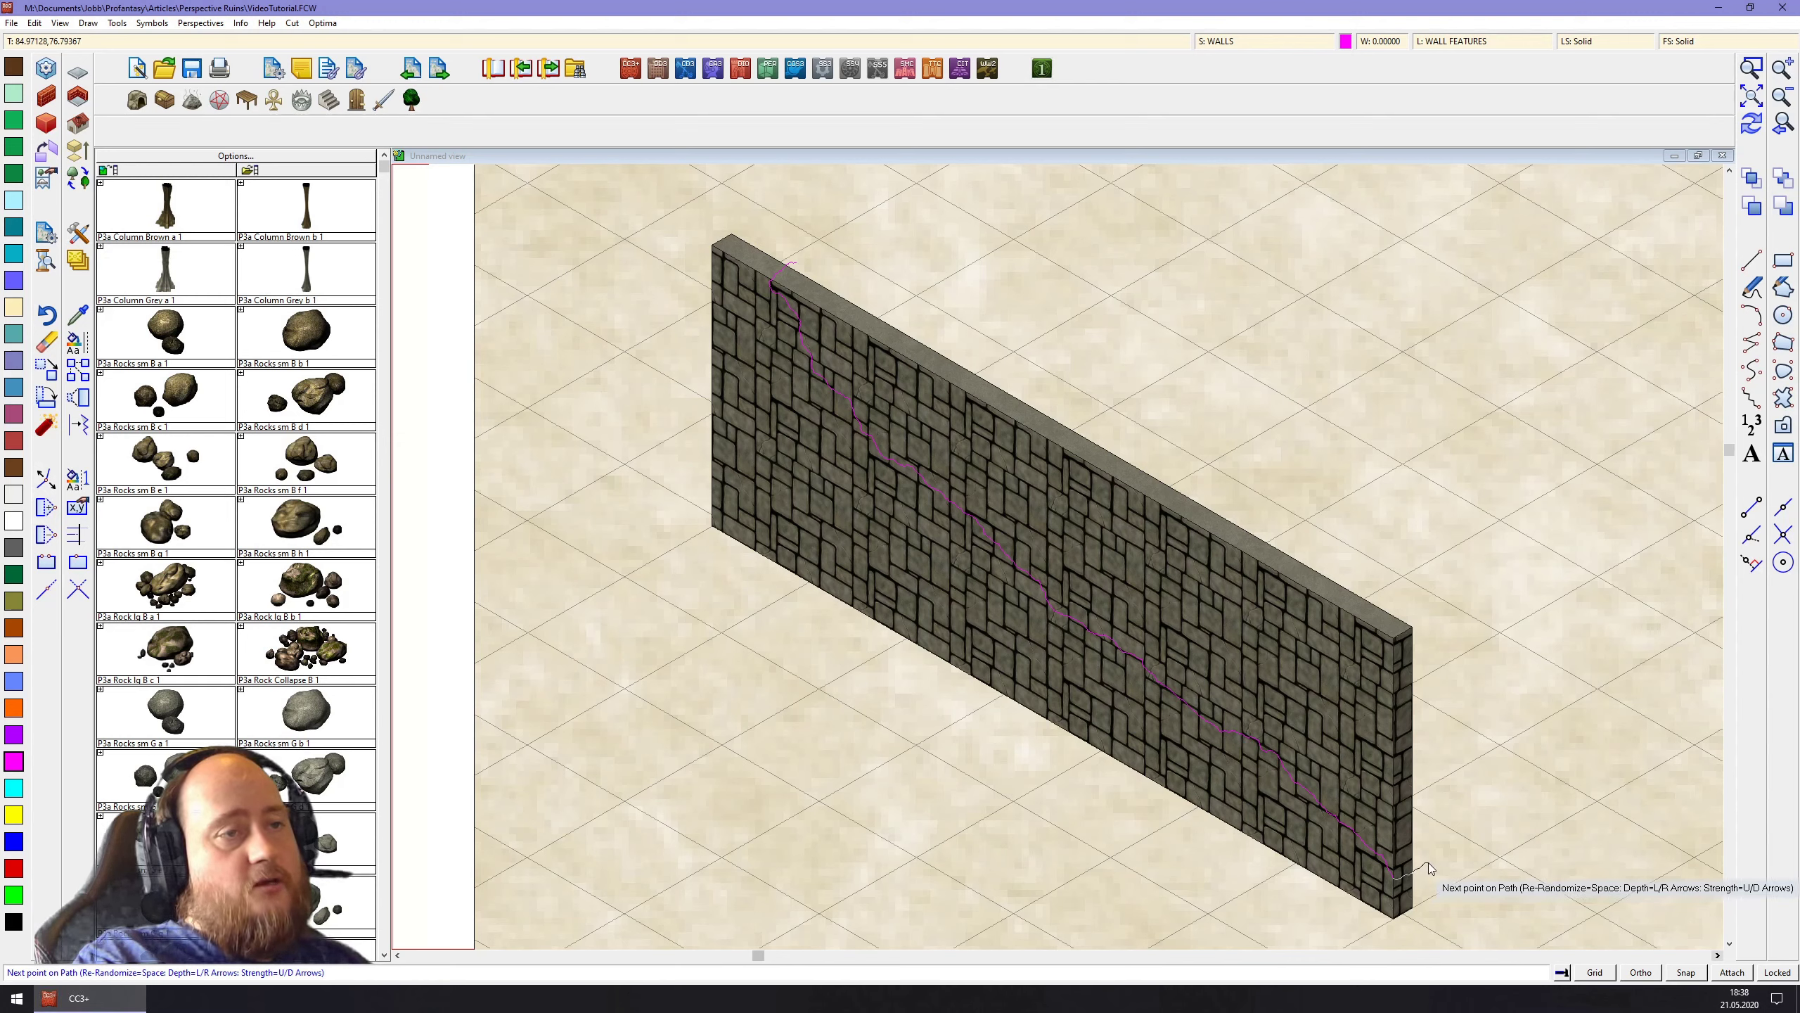
mouse_move(1429, 863)
left_mouse_down()
mouse_move(1477, 779)
mouse_move(1468, 619)
mouse_move(1371, 427)
mouse_move(1106, 318)
mouse_move(922, 267)
mouse_move(813, 262)
left_mouse_up()
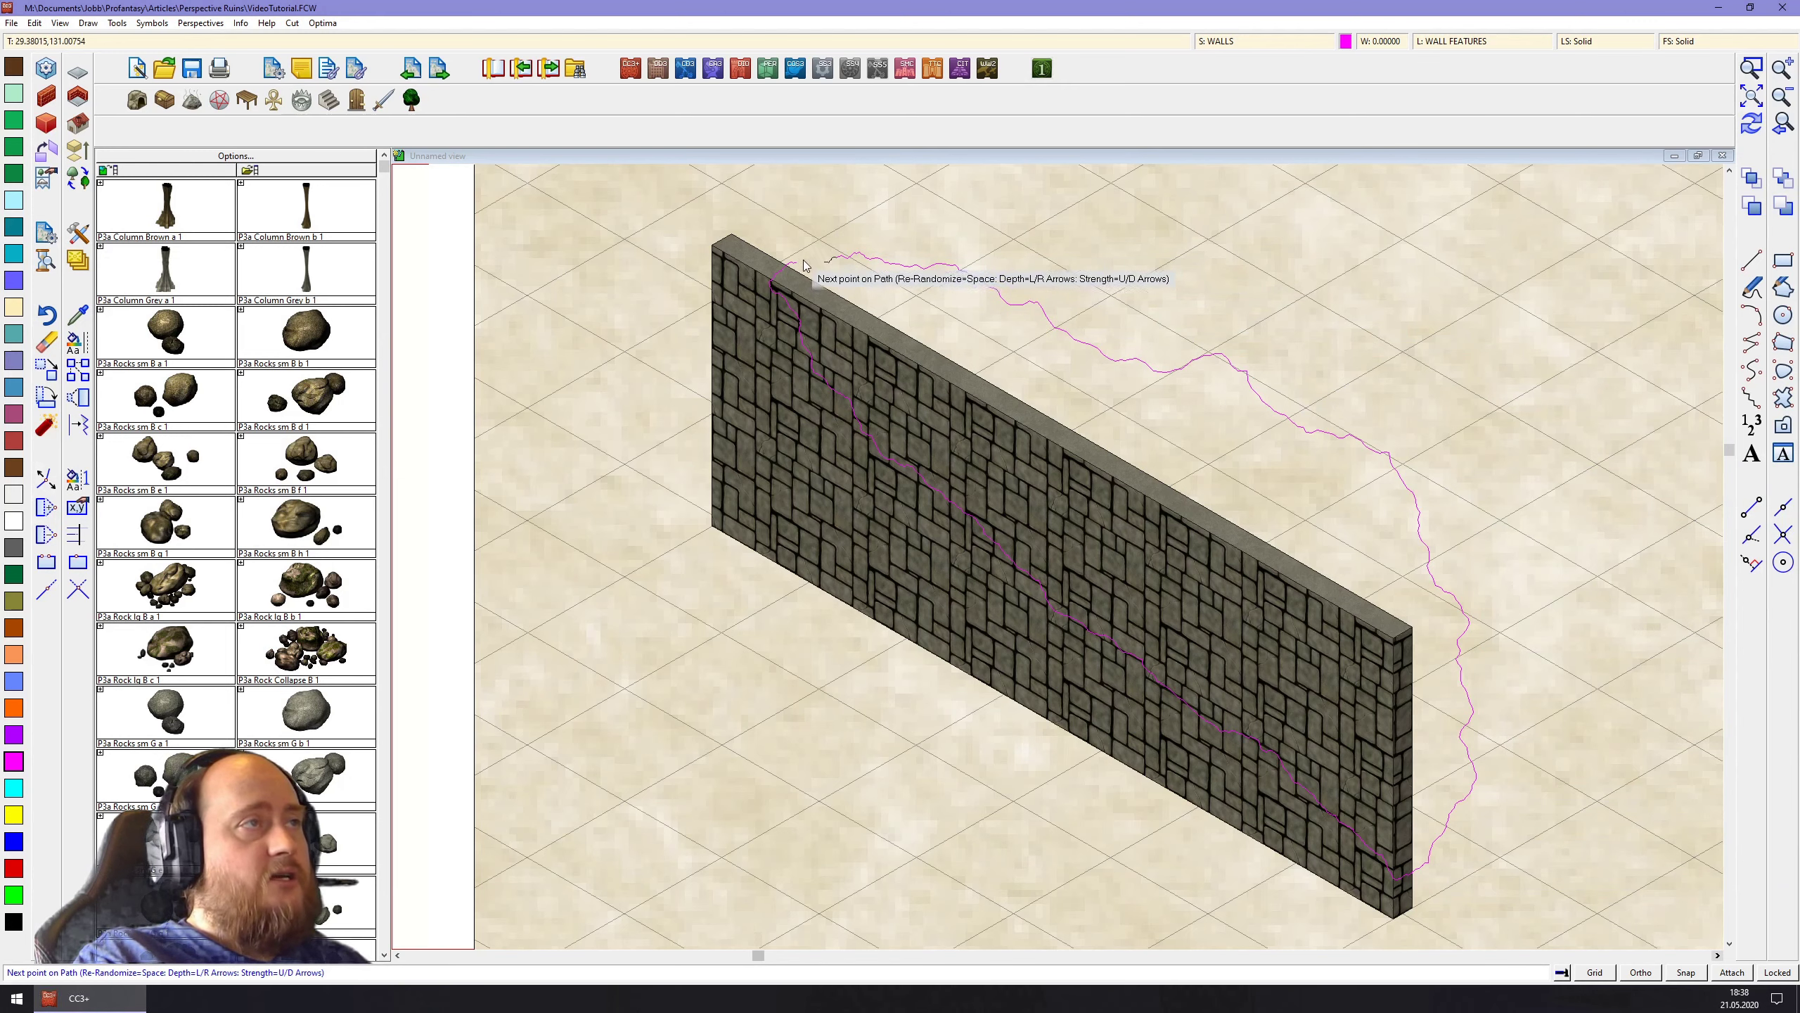
Close the jagged path into a solid magenta polygon masking the wall's upper-right part
right_click(865, 287)
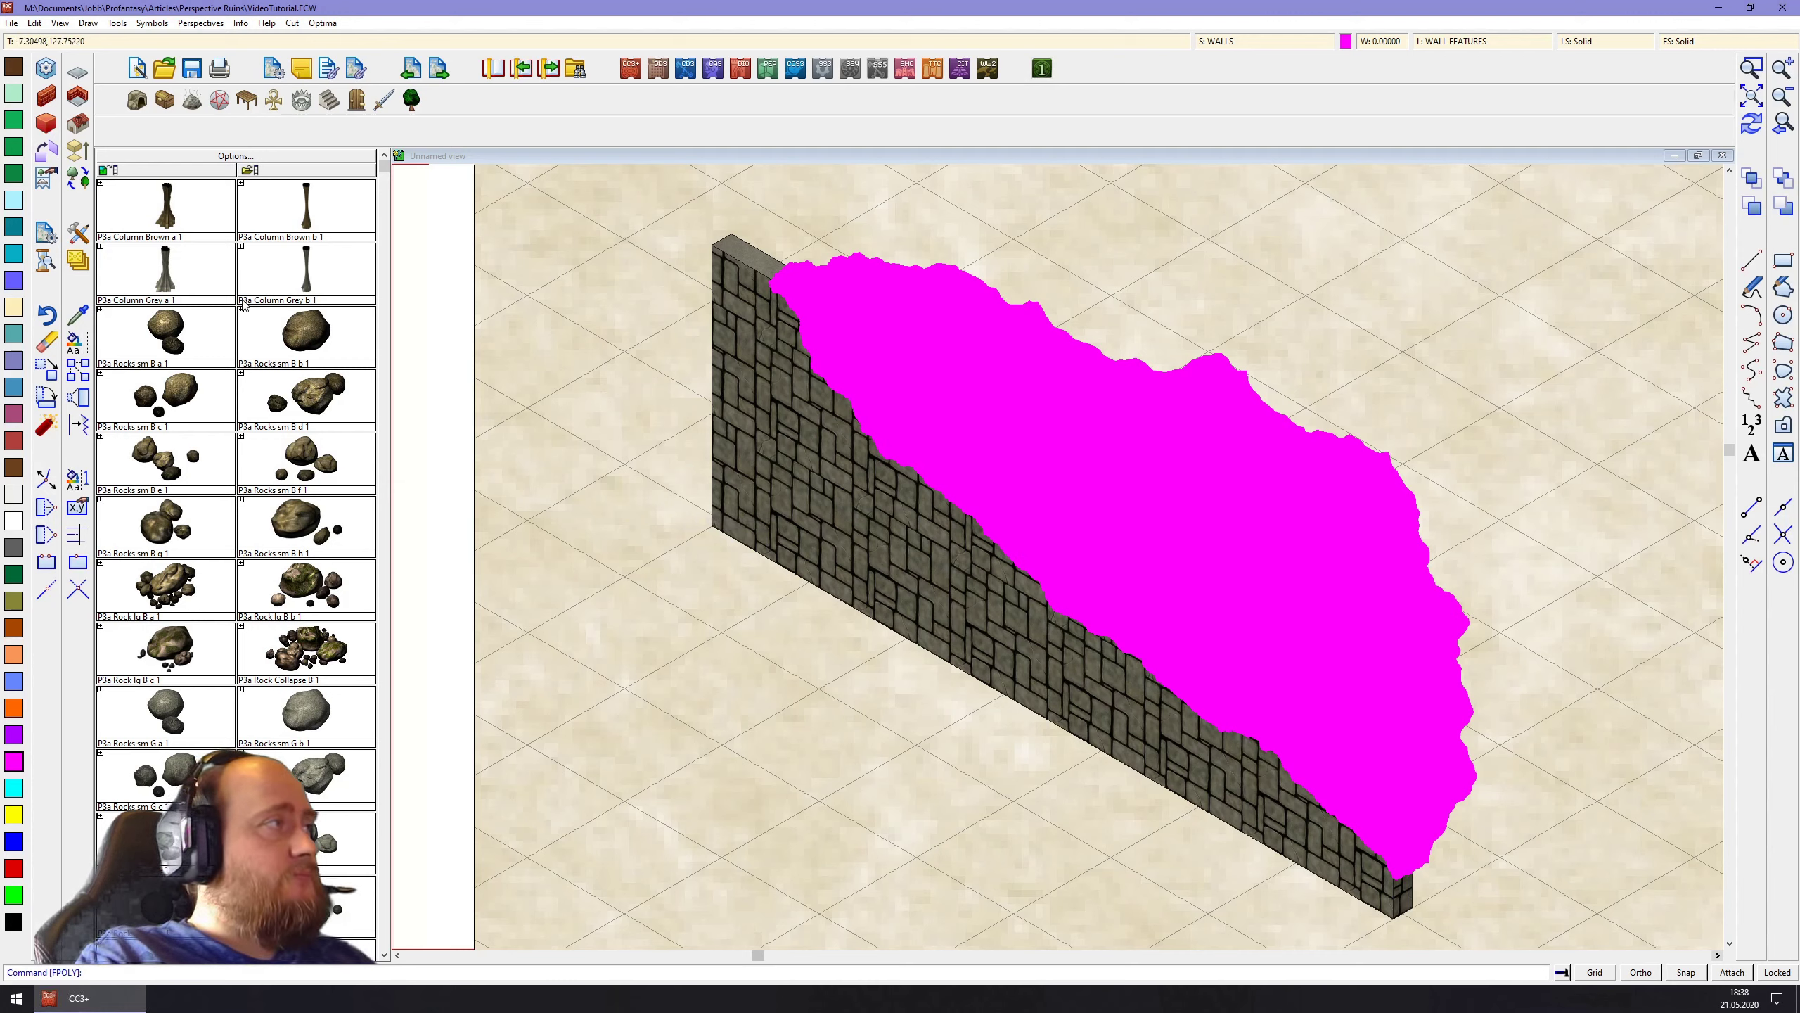
Add a Color Key effect to the WALLS sheet that knocks out magenta (255, 0, 255)
left_click(77, 260)
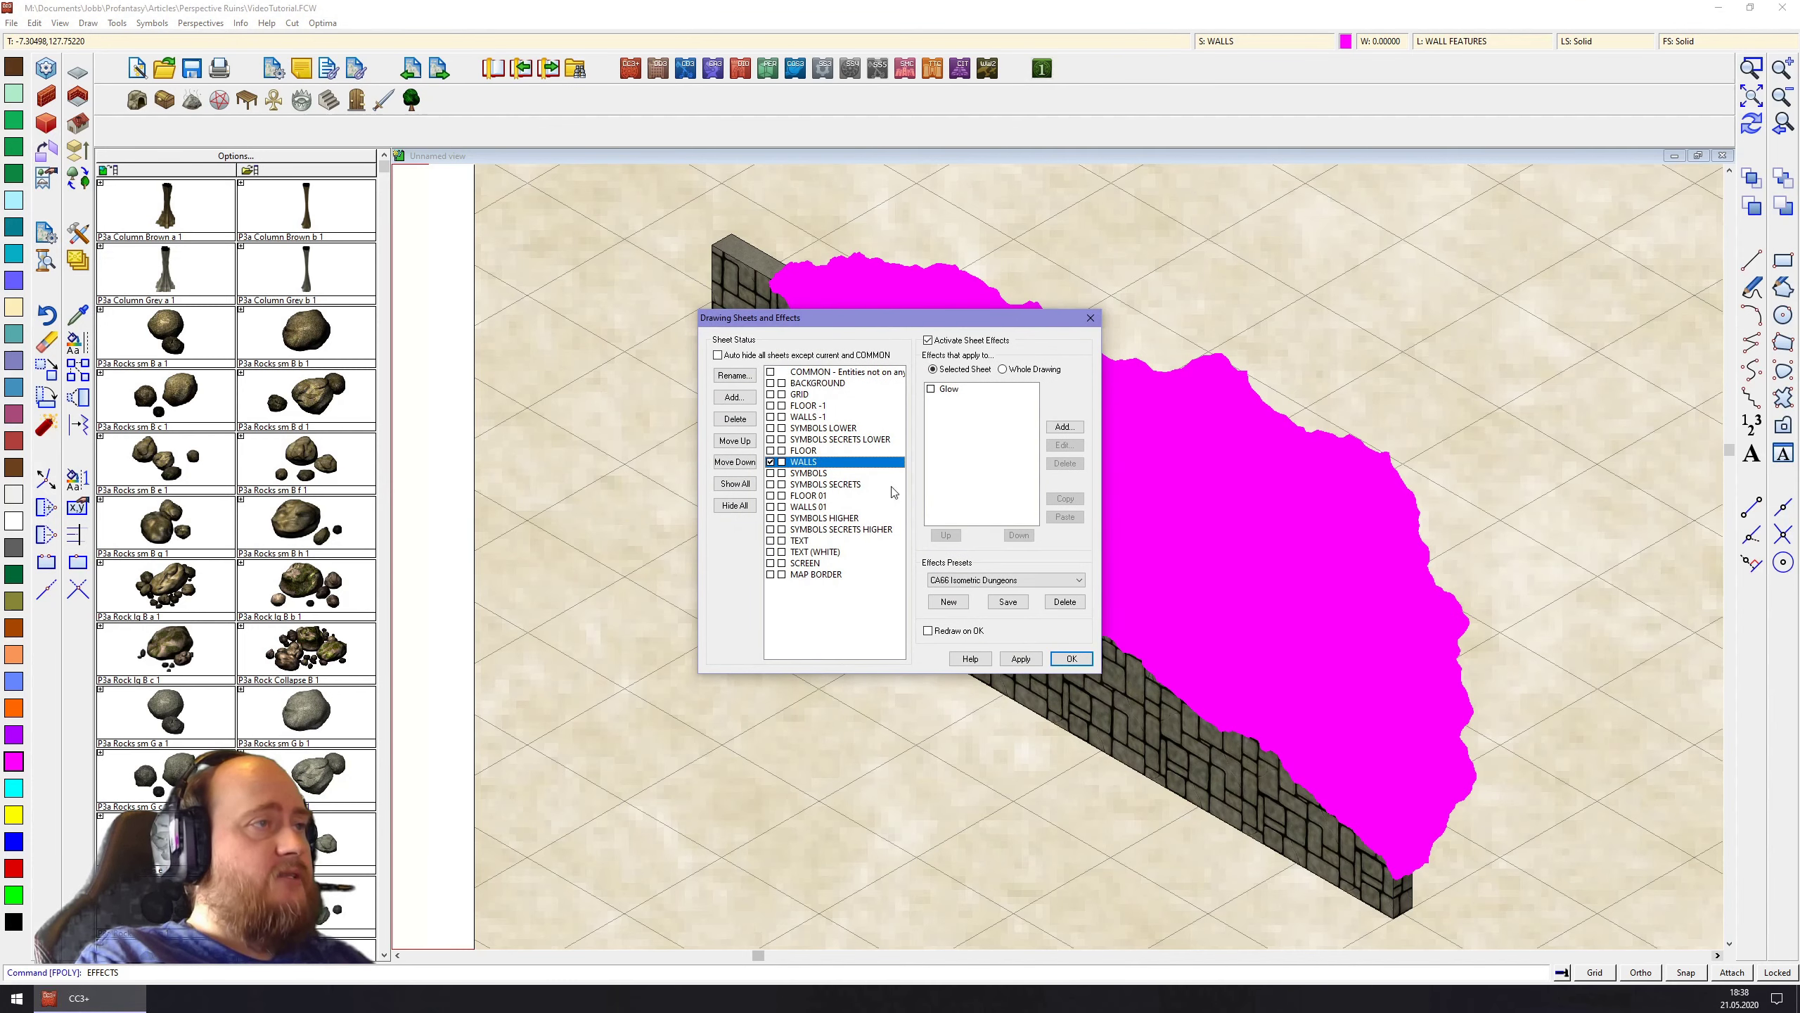
left_click(1074, 427)
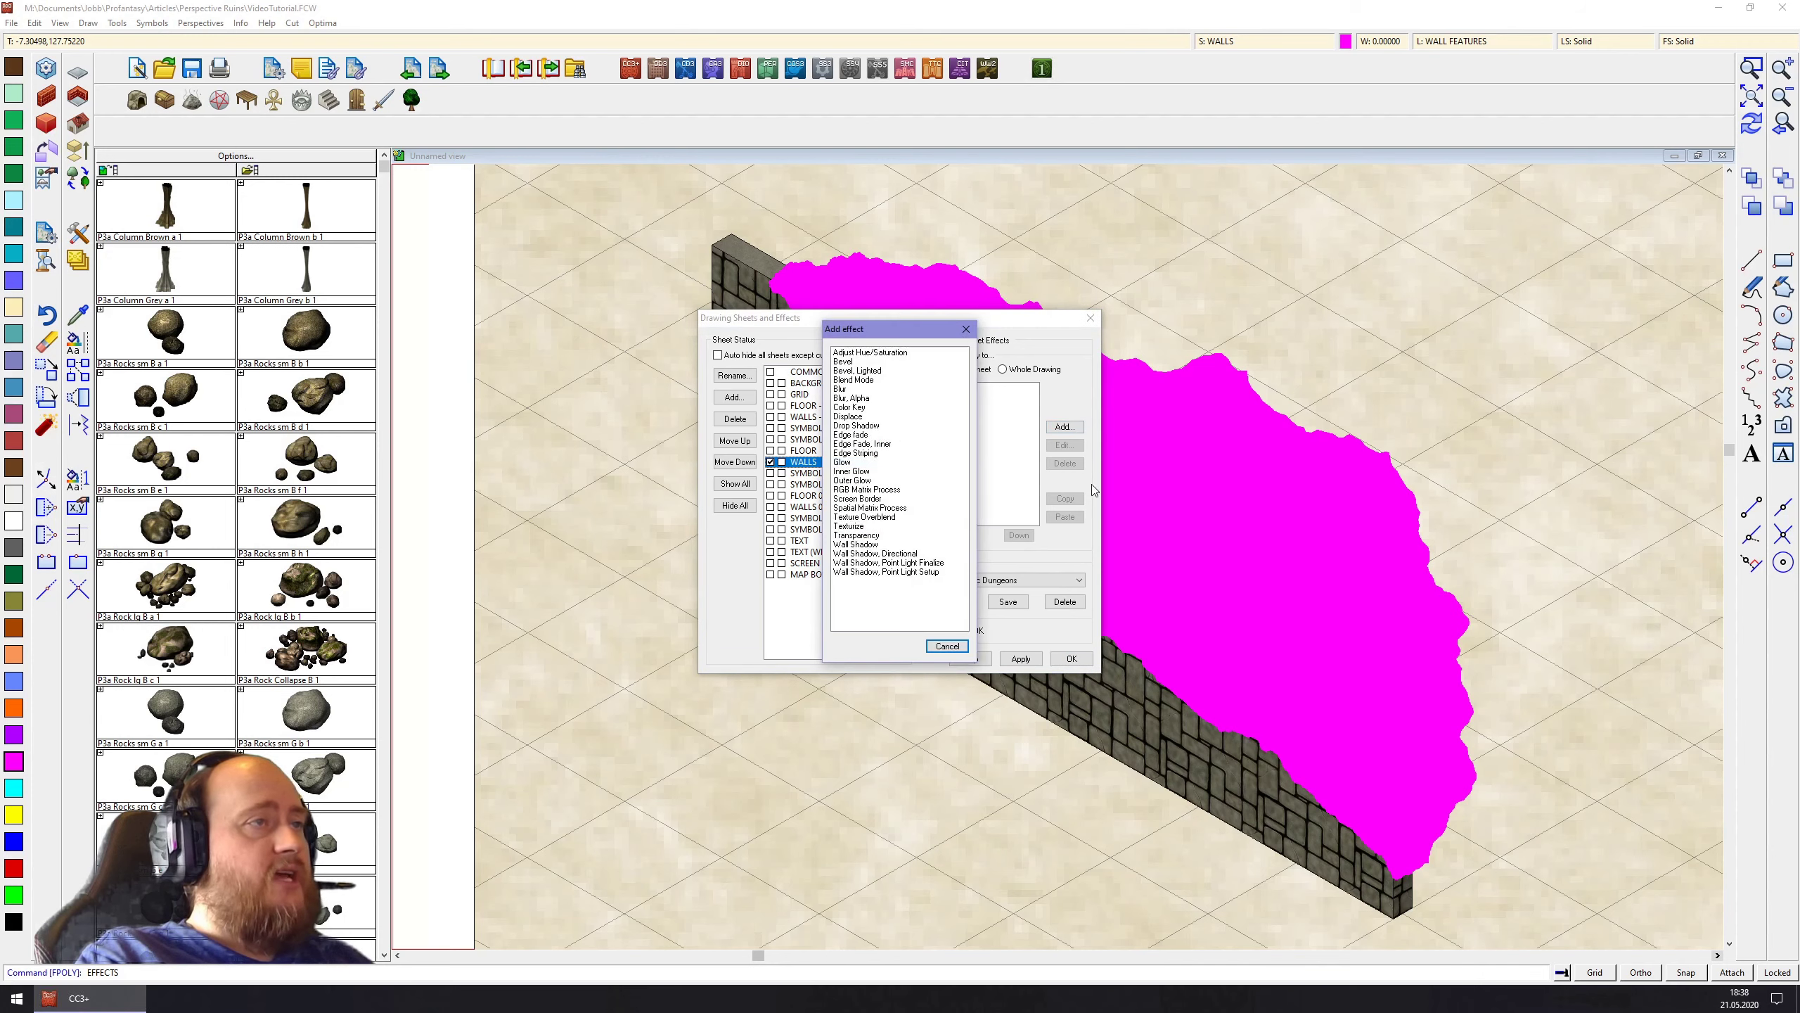
double_click(857, 408)
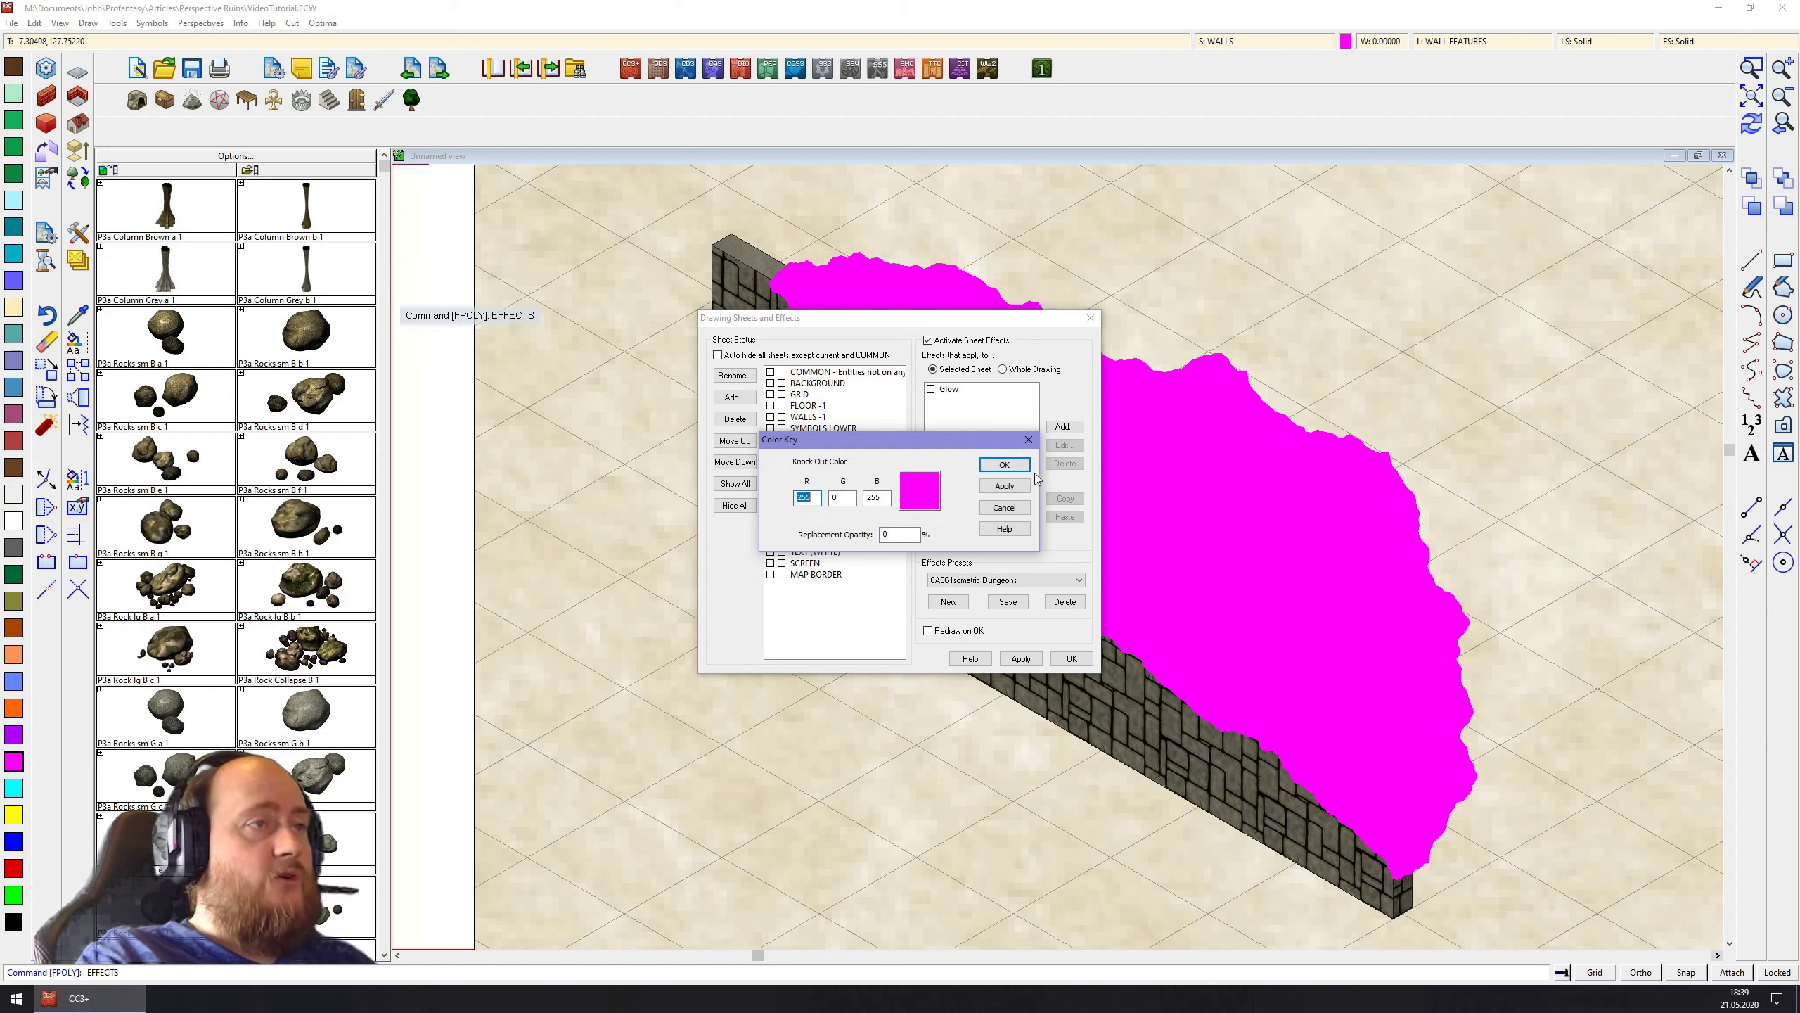
left_click(1005, 466)
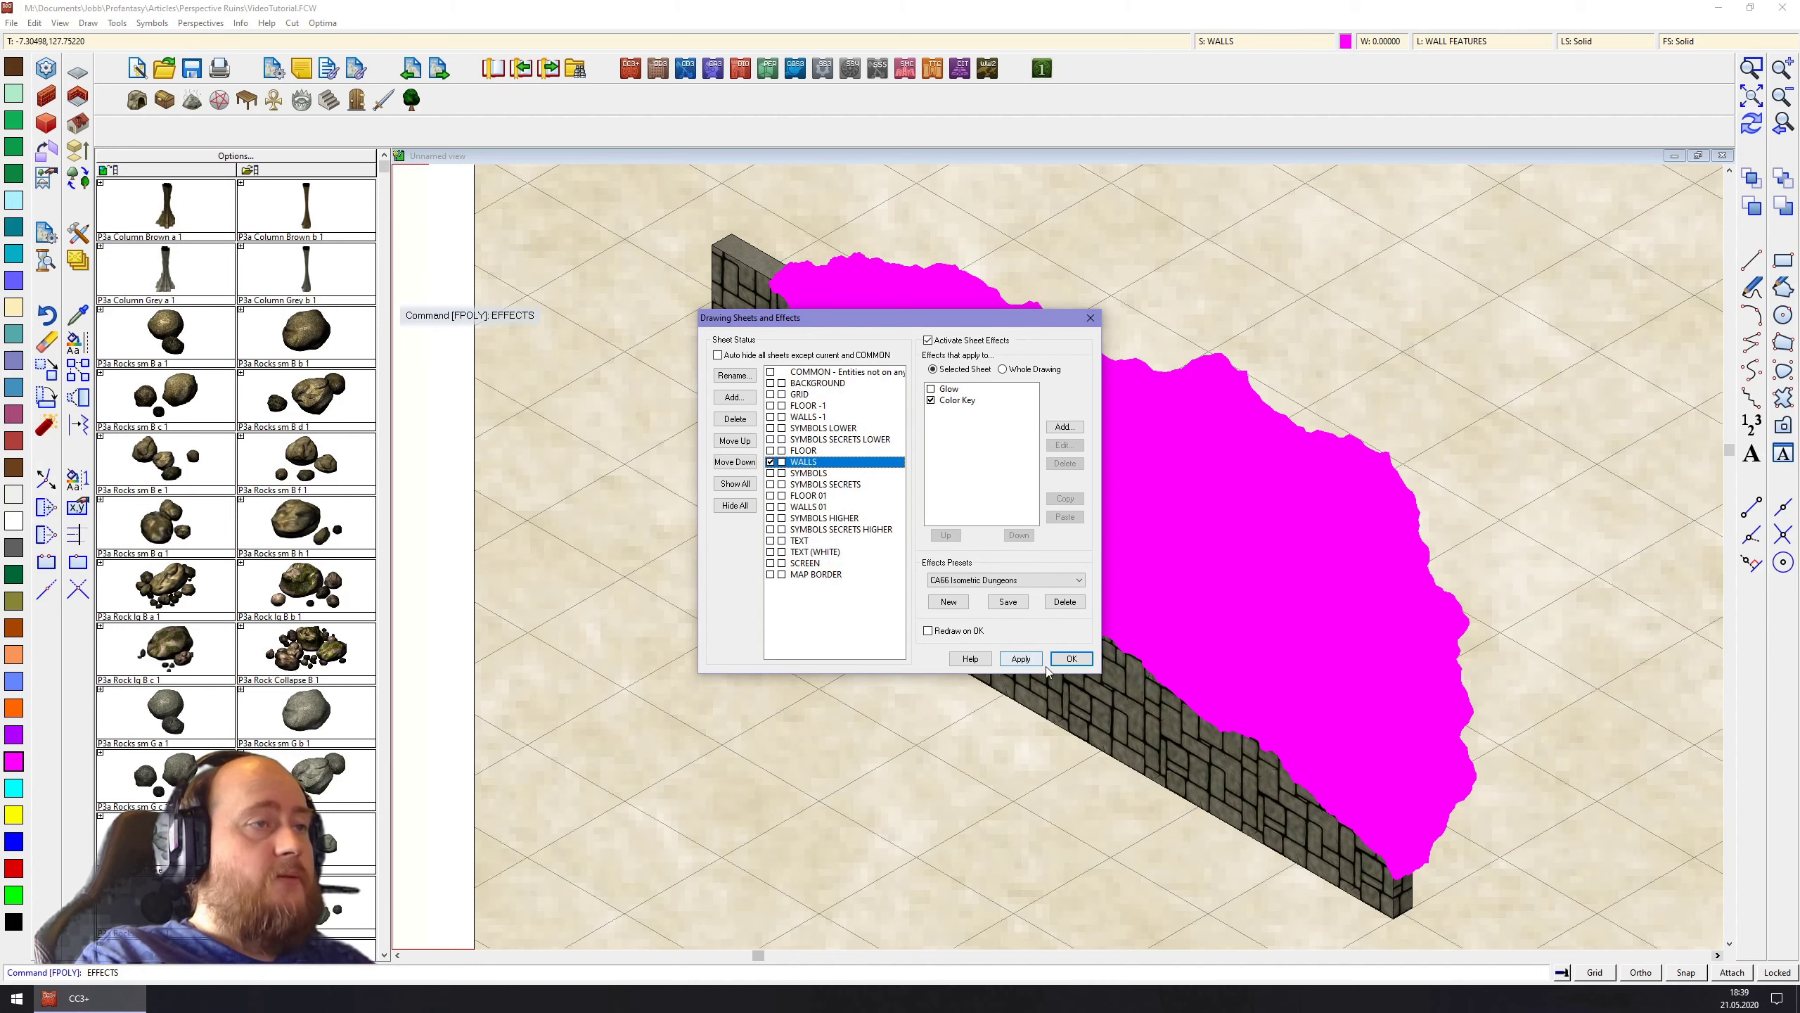
Apply the Color Key effect so the magenta area cuts a ruined, jagged top into the wall
left_click(1072, 659)
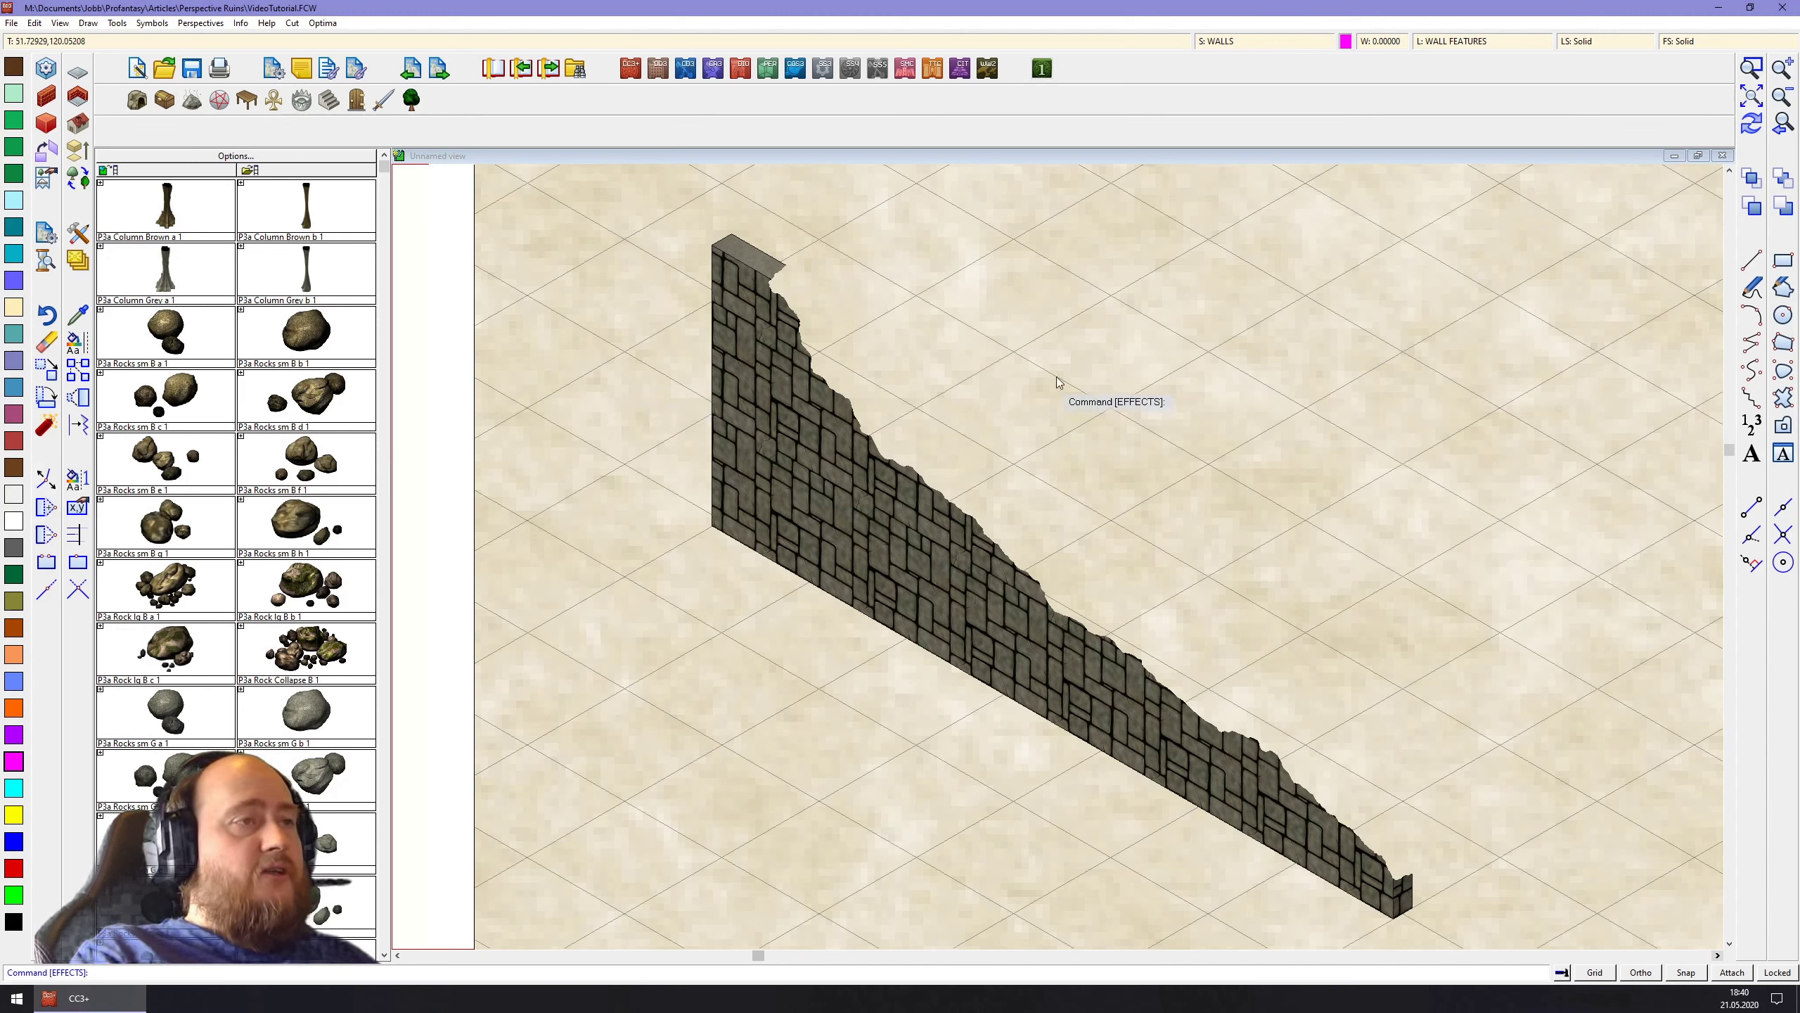
Add a new drawing sheet named WALLS TOP and leave it as the current sheet
left_click(1256, 39)
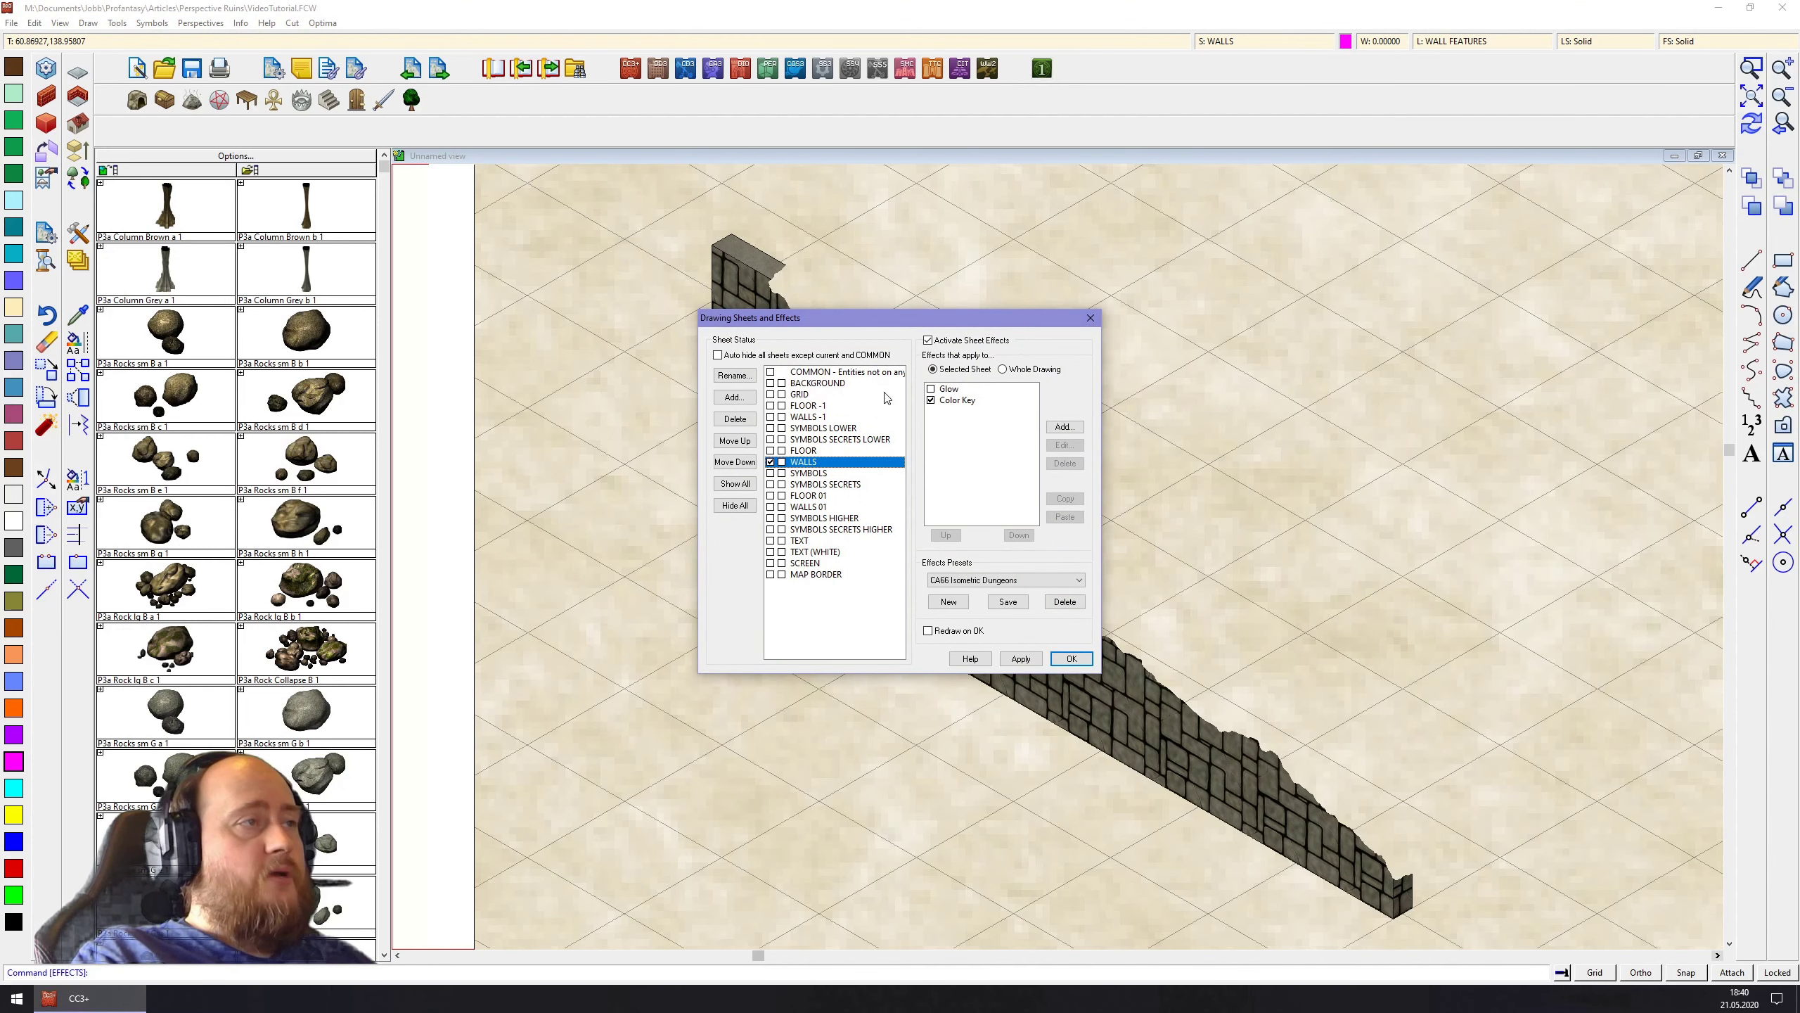
left_click(733, 396)
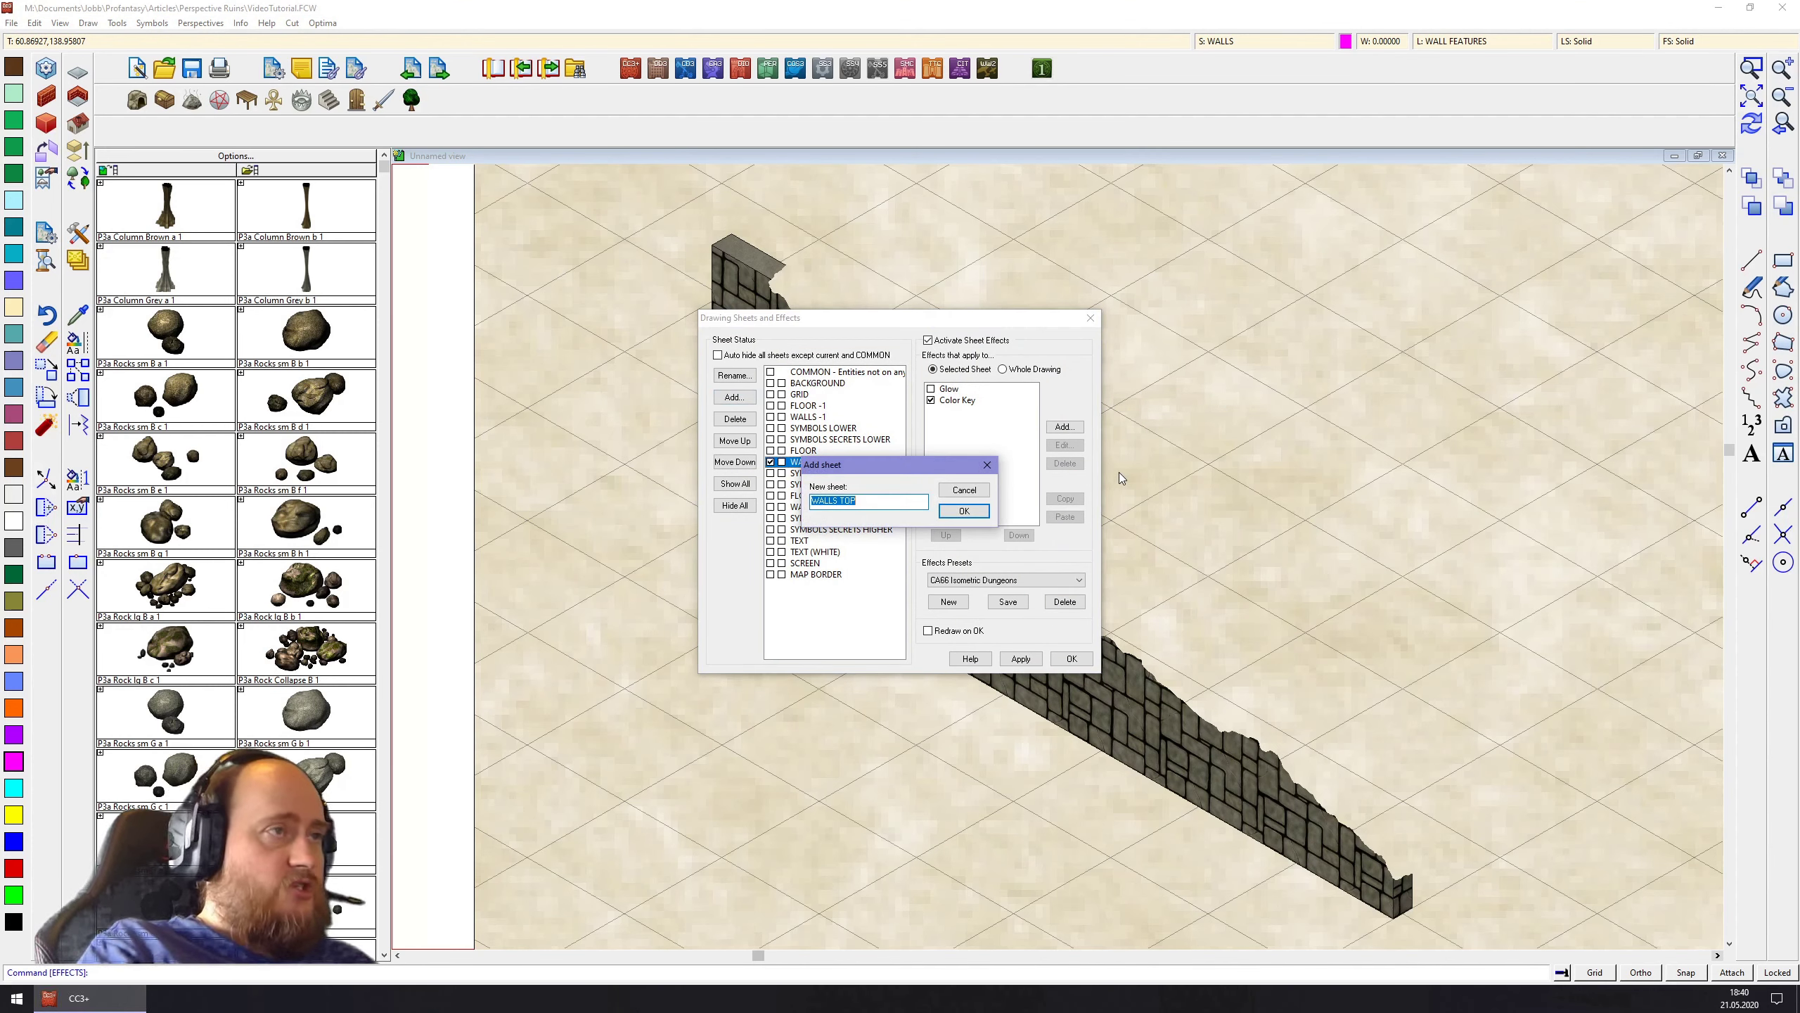
left_click(868, 504)
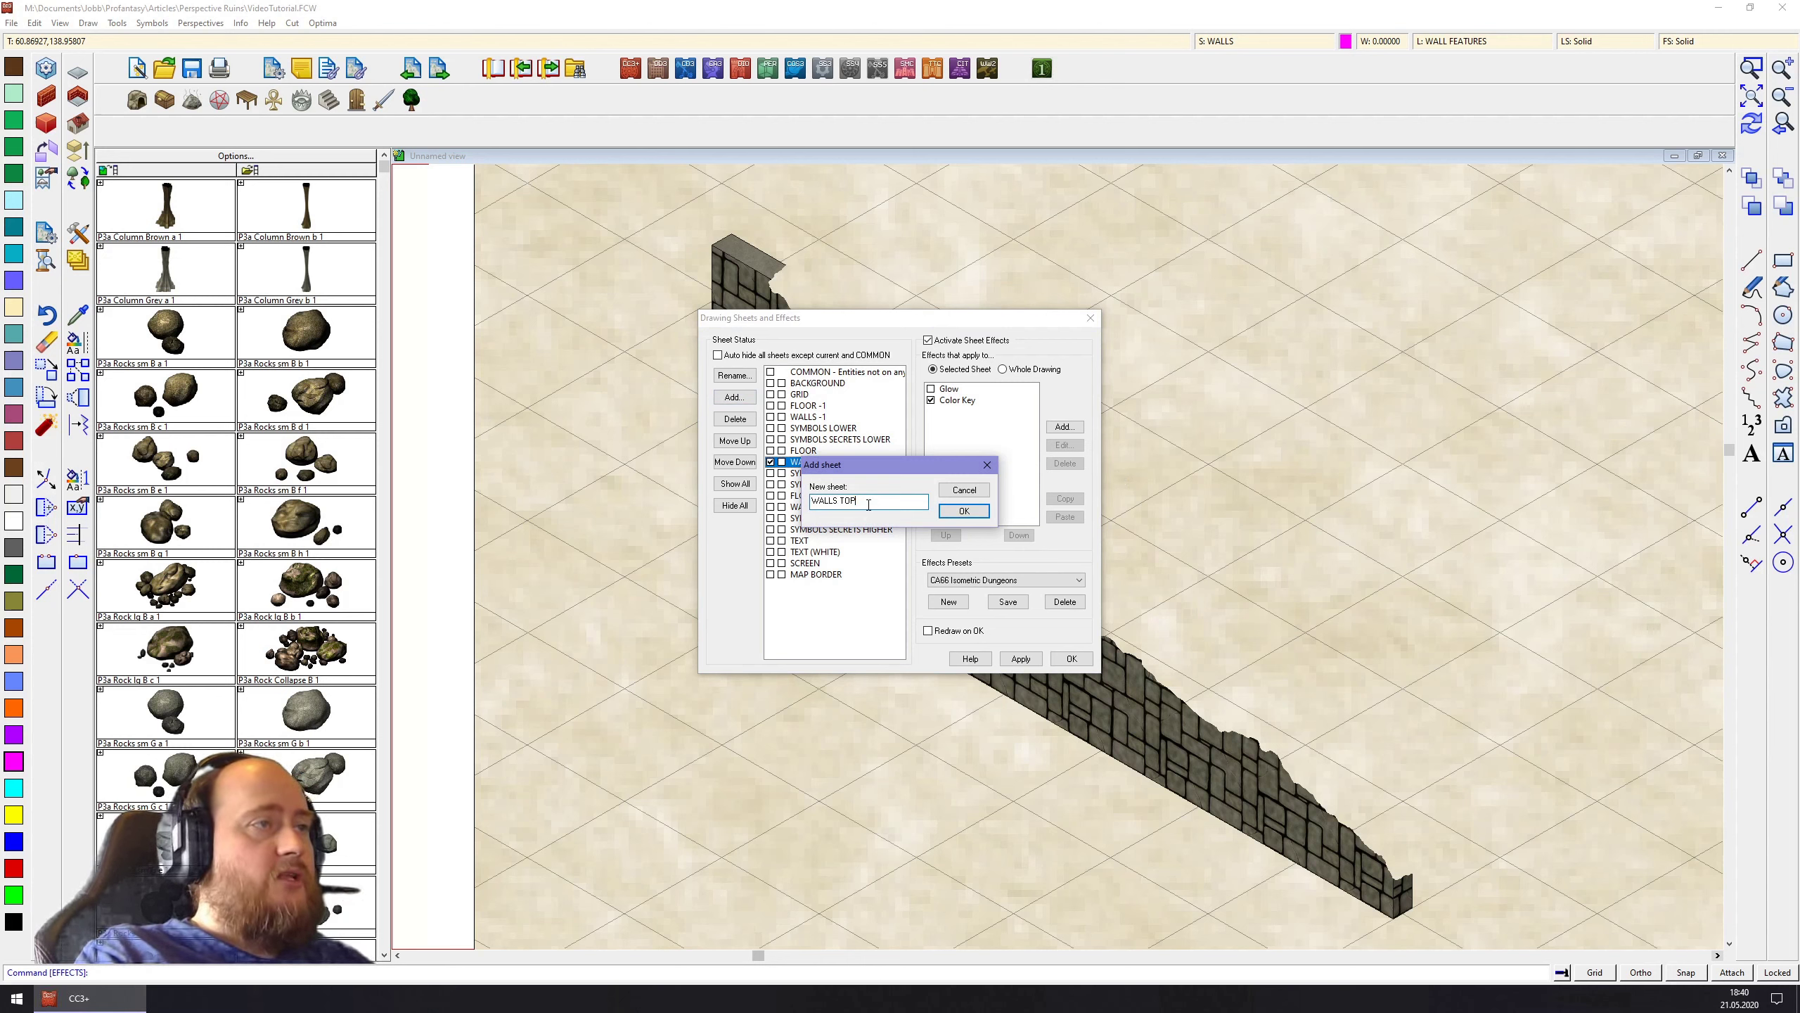
left_click(965, 511)
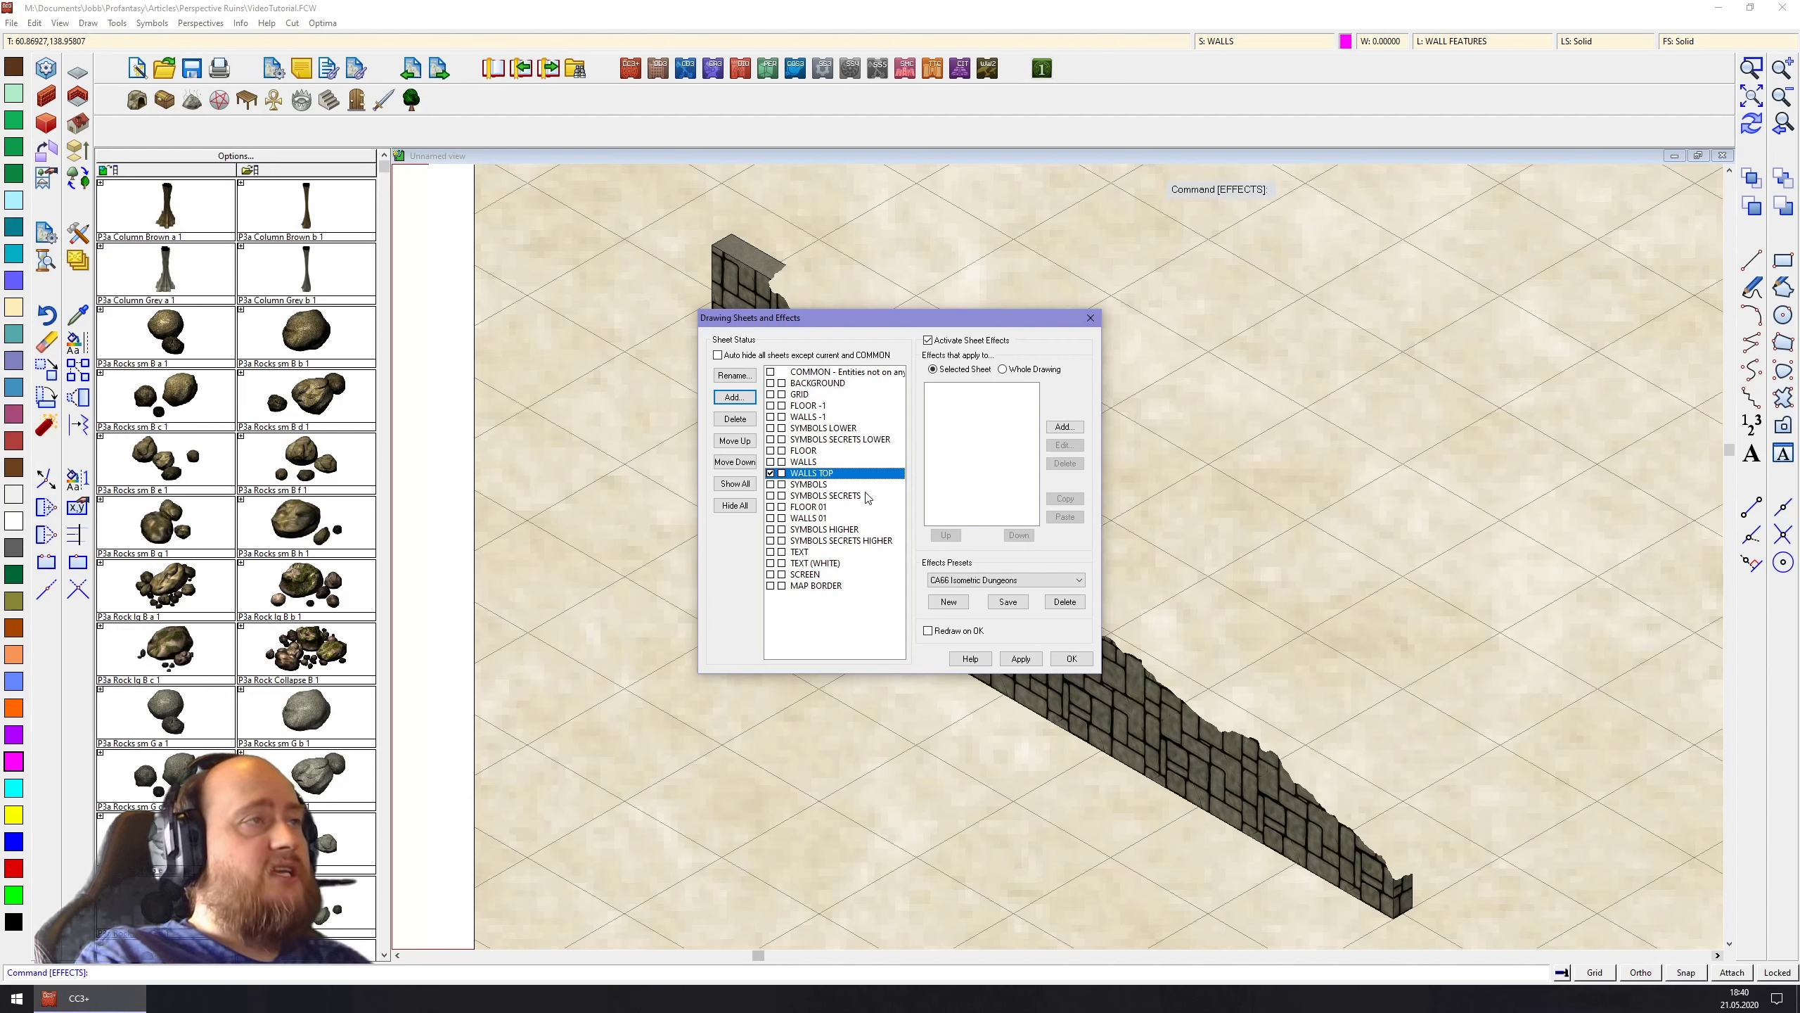
left_click(1072, 659)
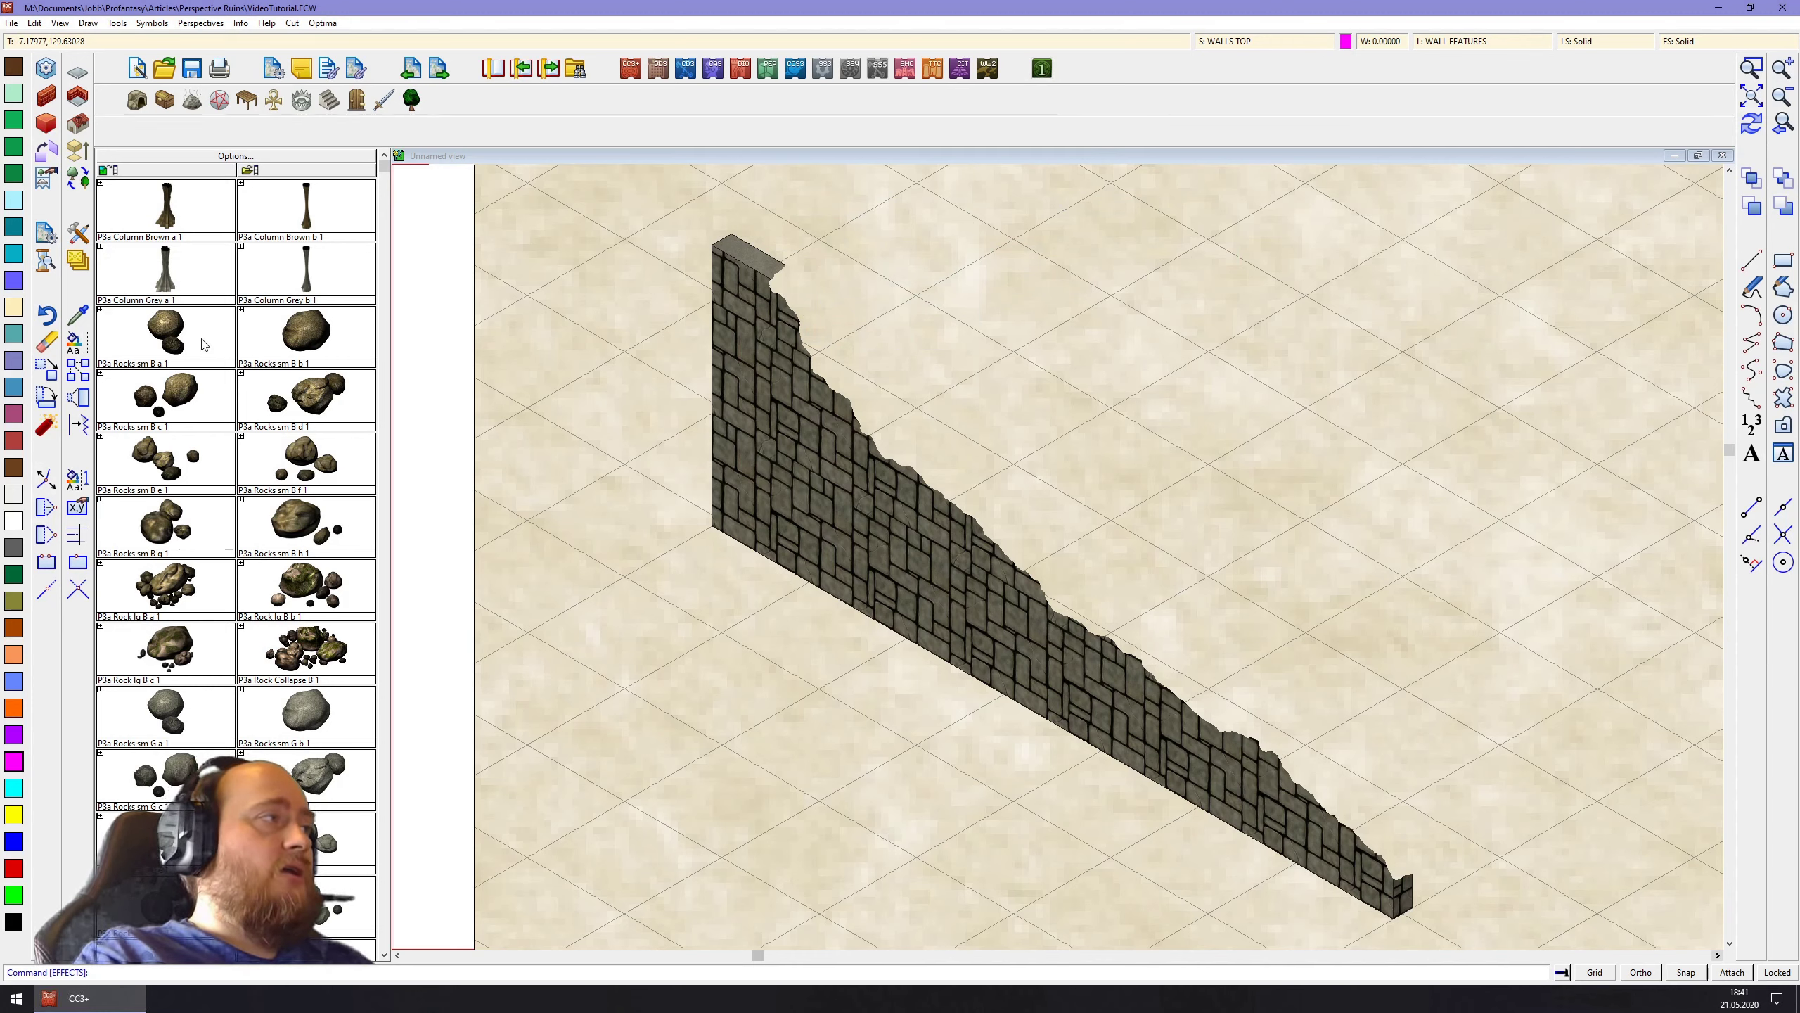
Copy the magenta jagged polygon onto the WALLS TOP sheet with Copy to Sheet
right_click(80, 263)
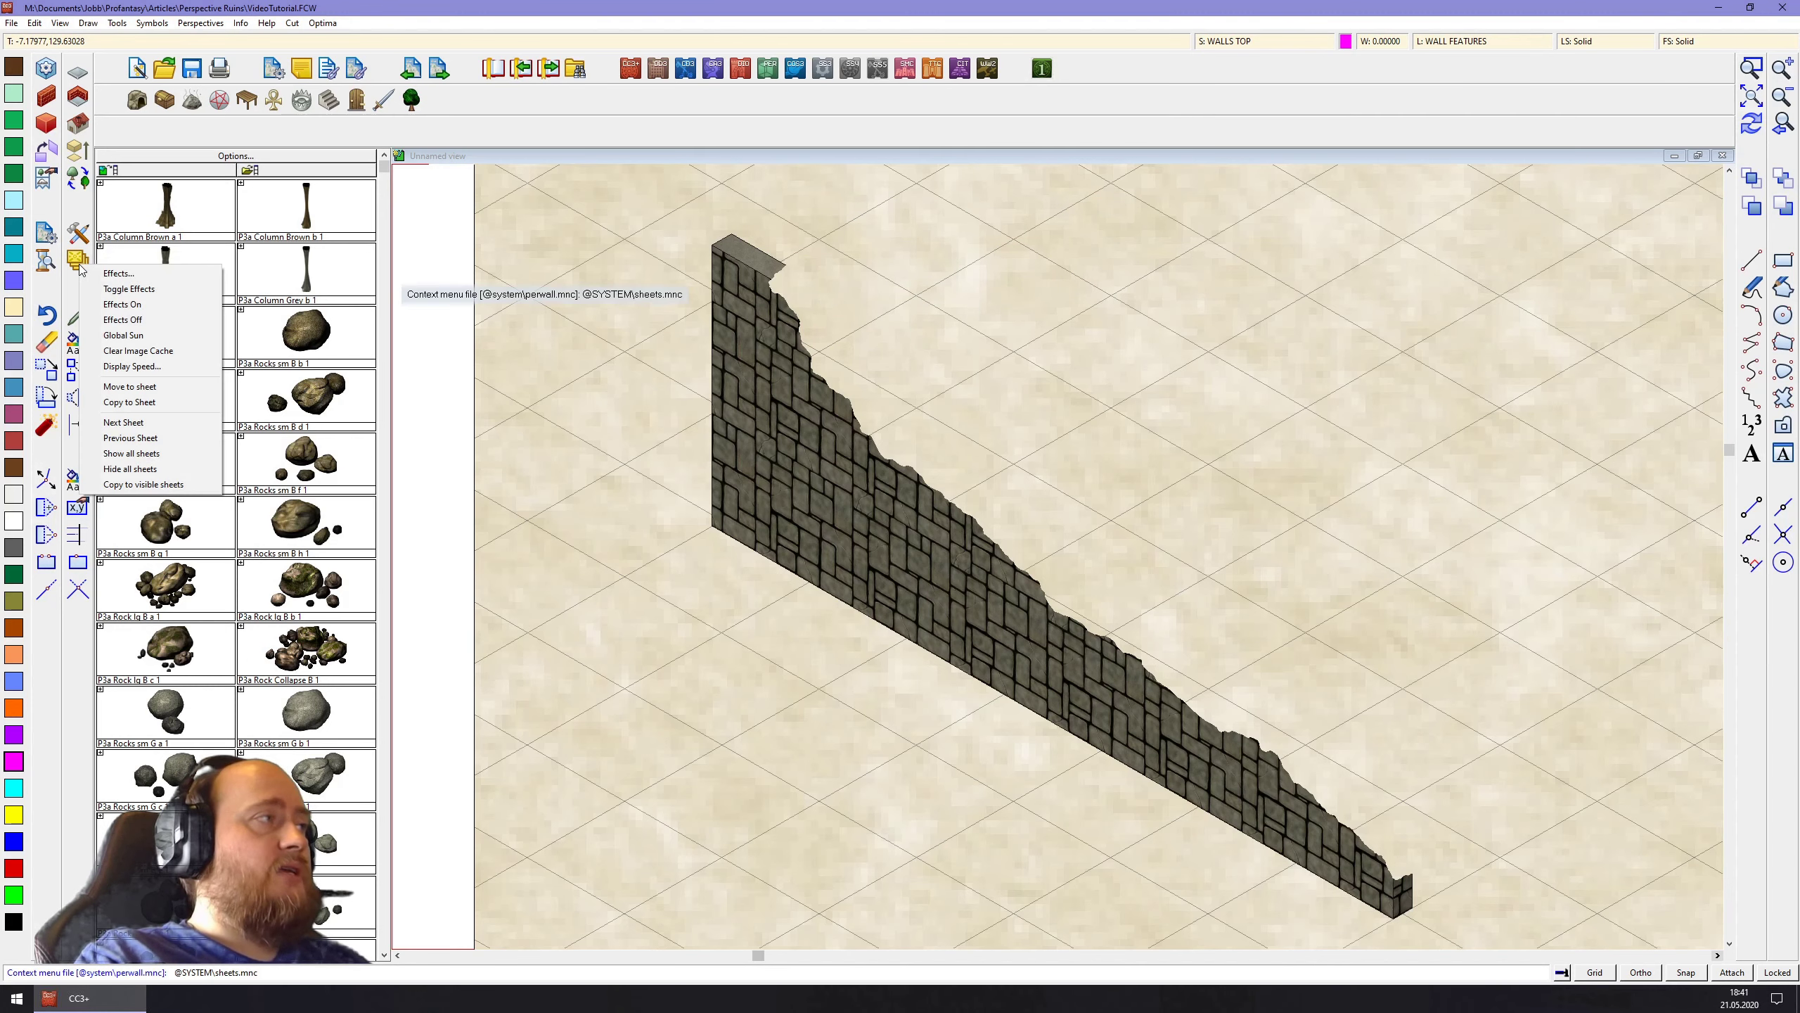
left_click(155, 410)
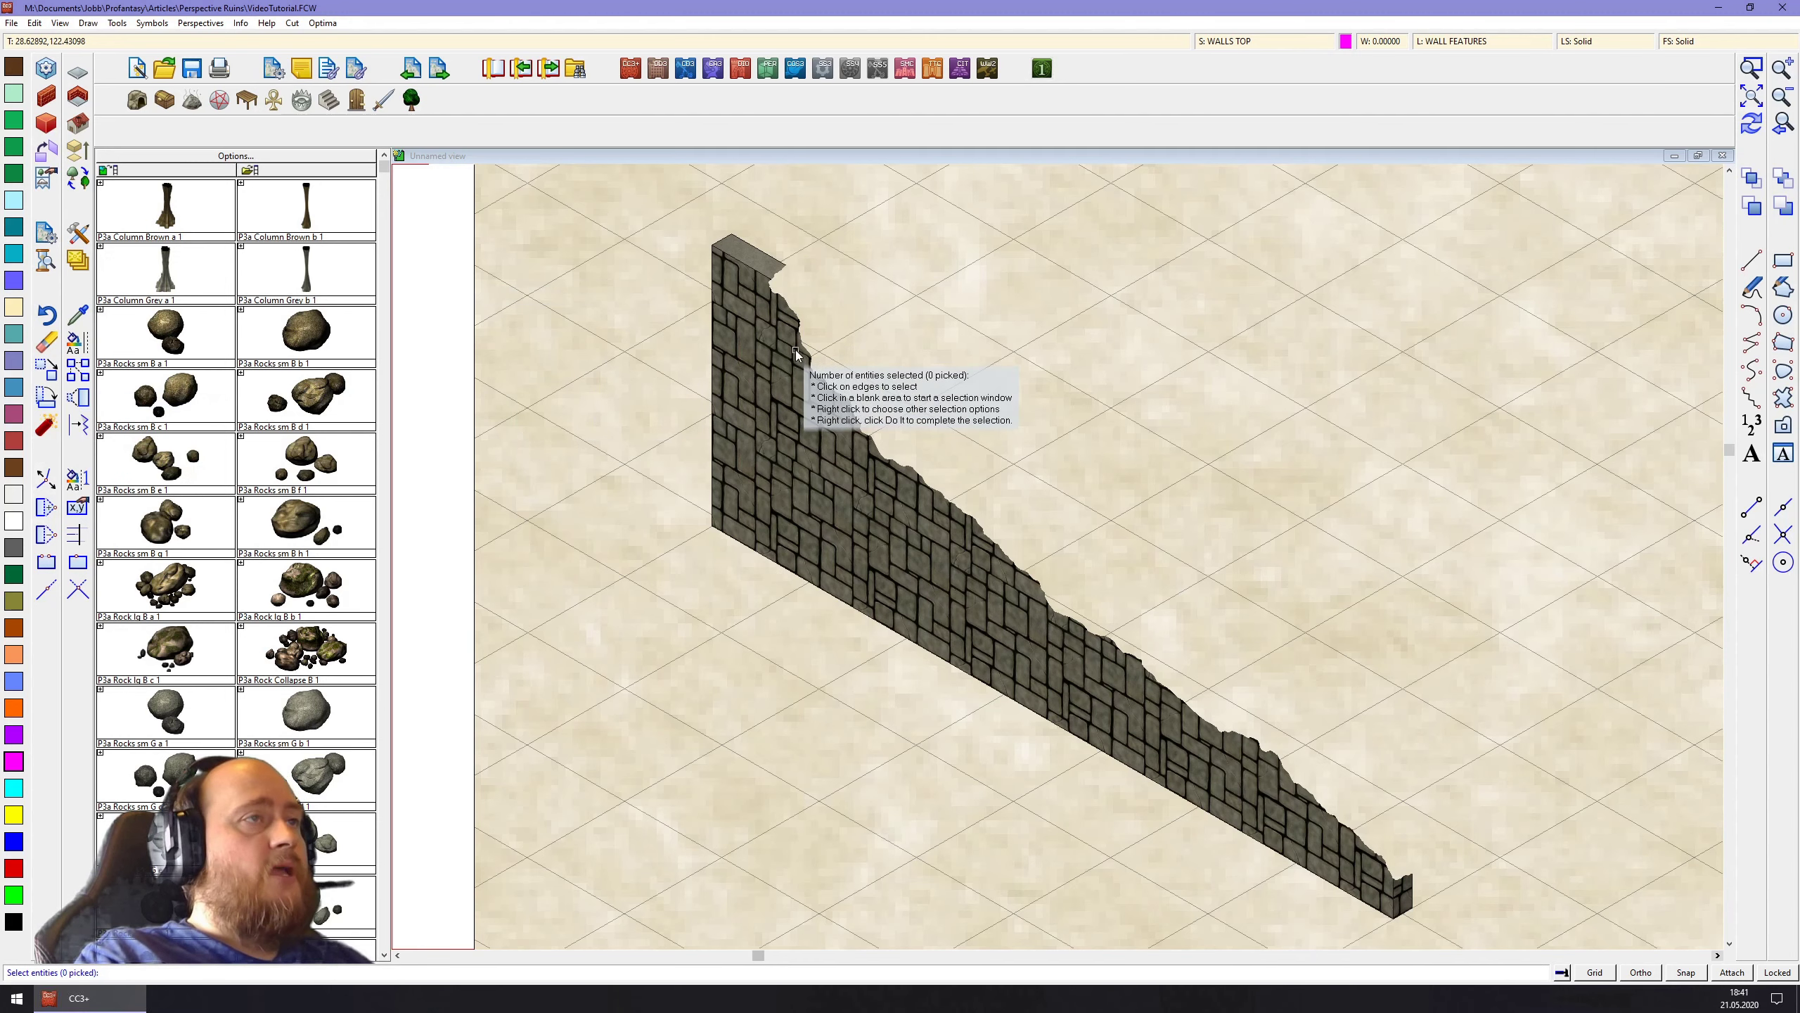
left_click(805, 260)
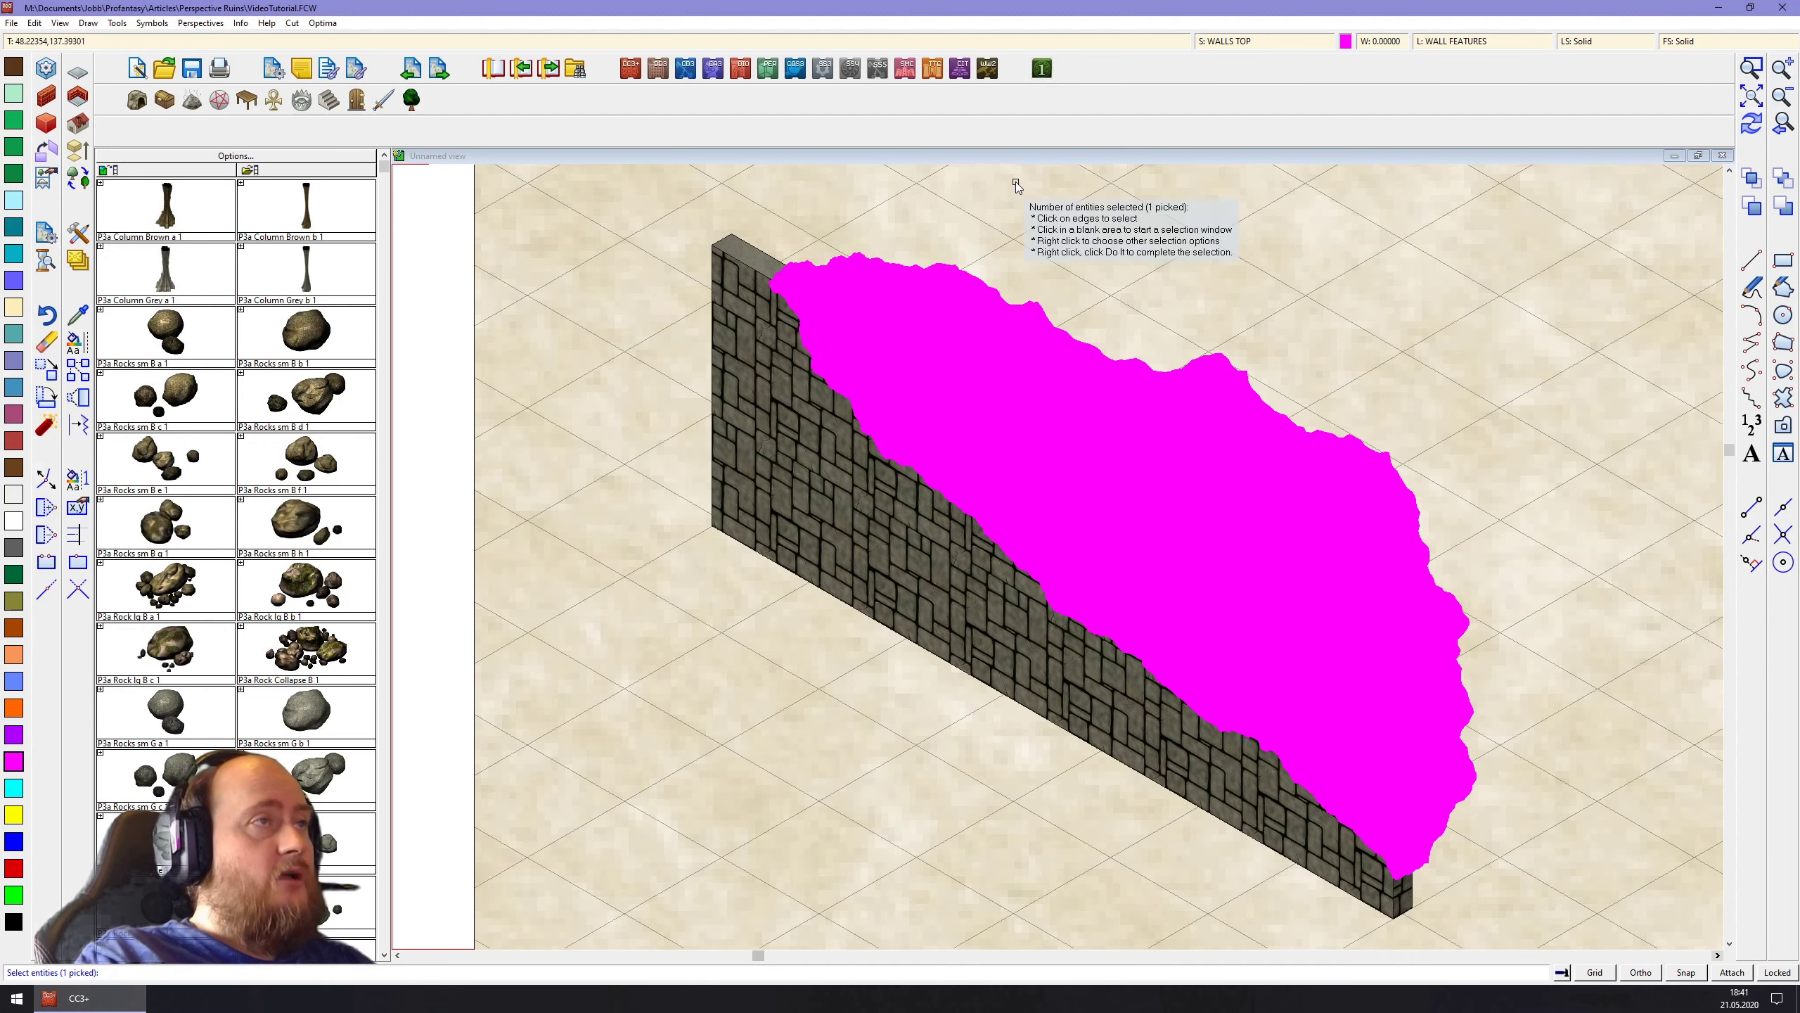
right_click(599, 232)
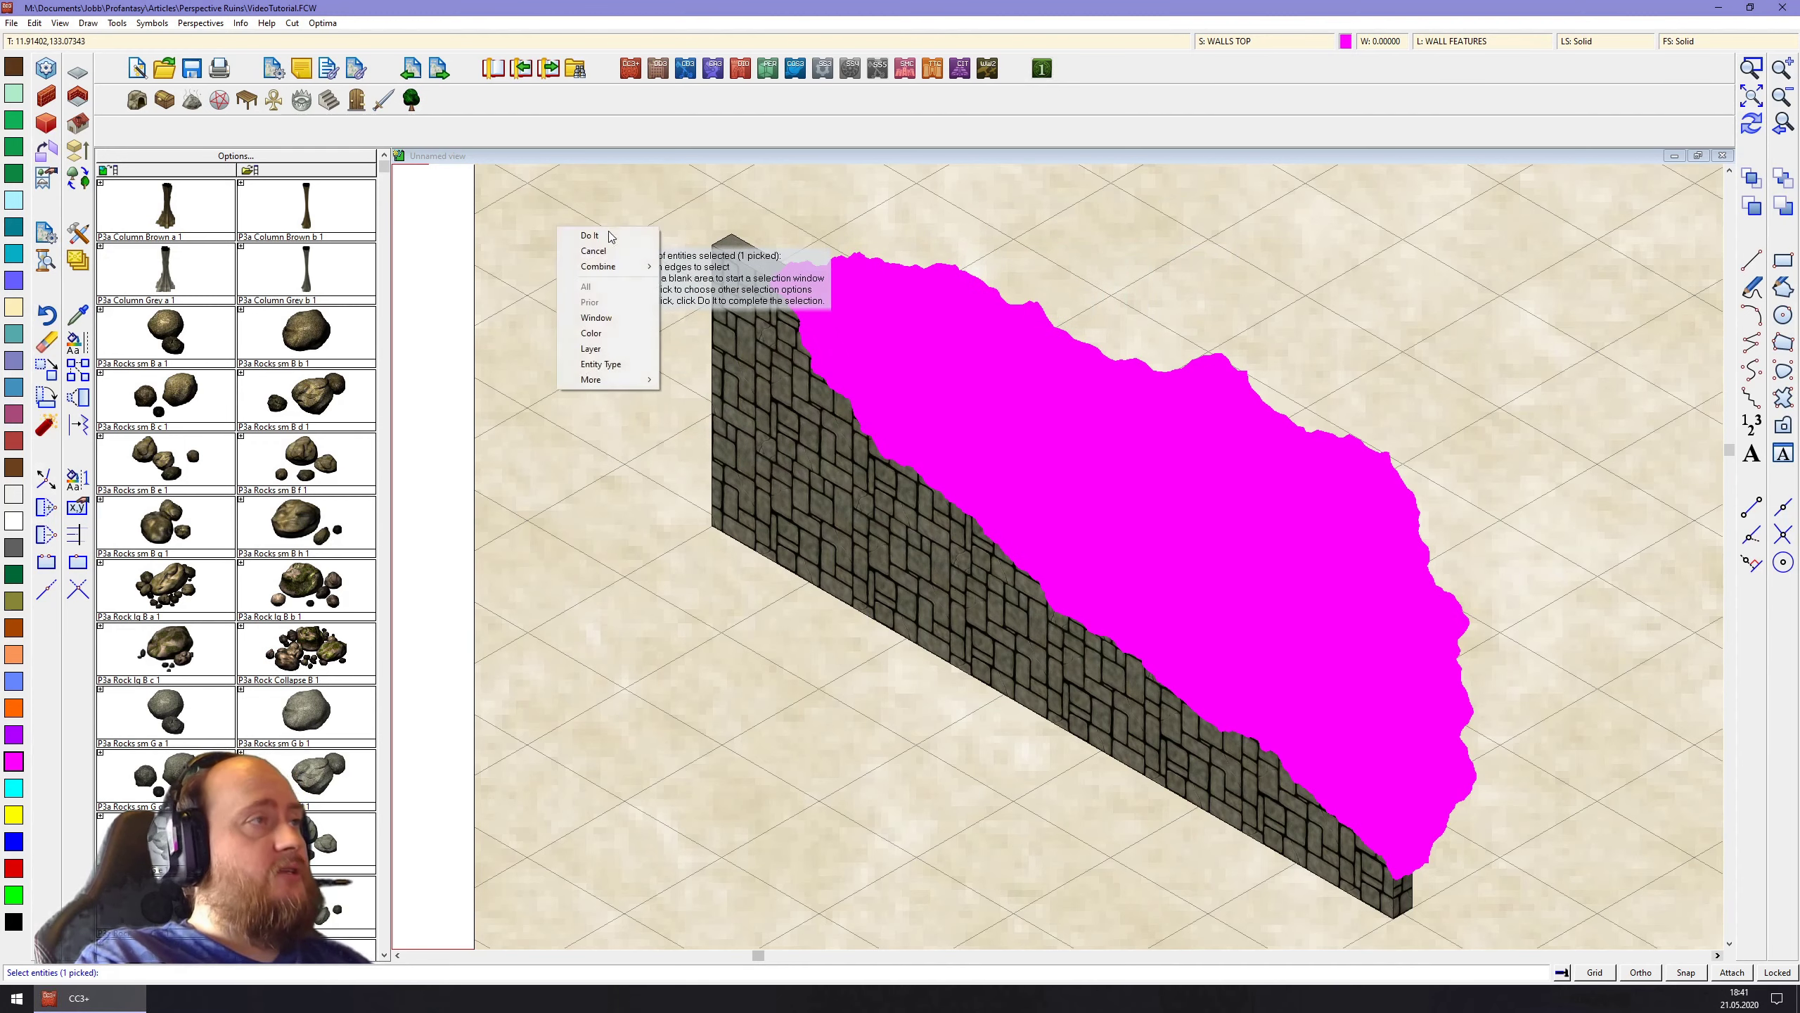
left_click(593, 236)
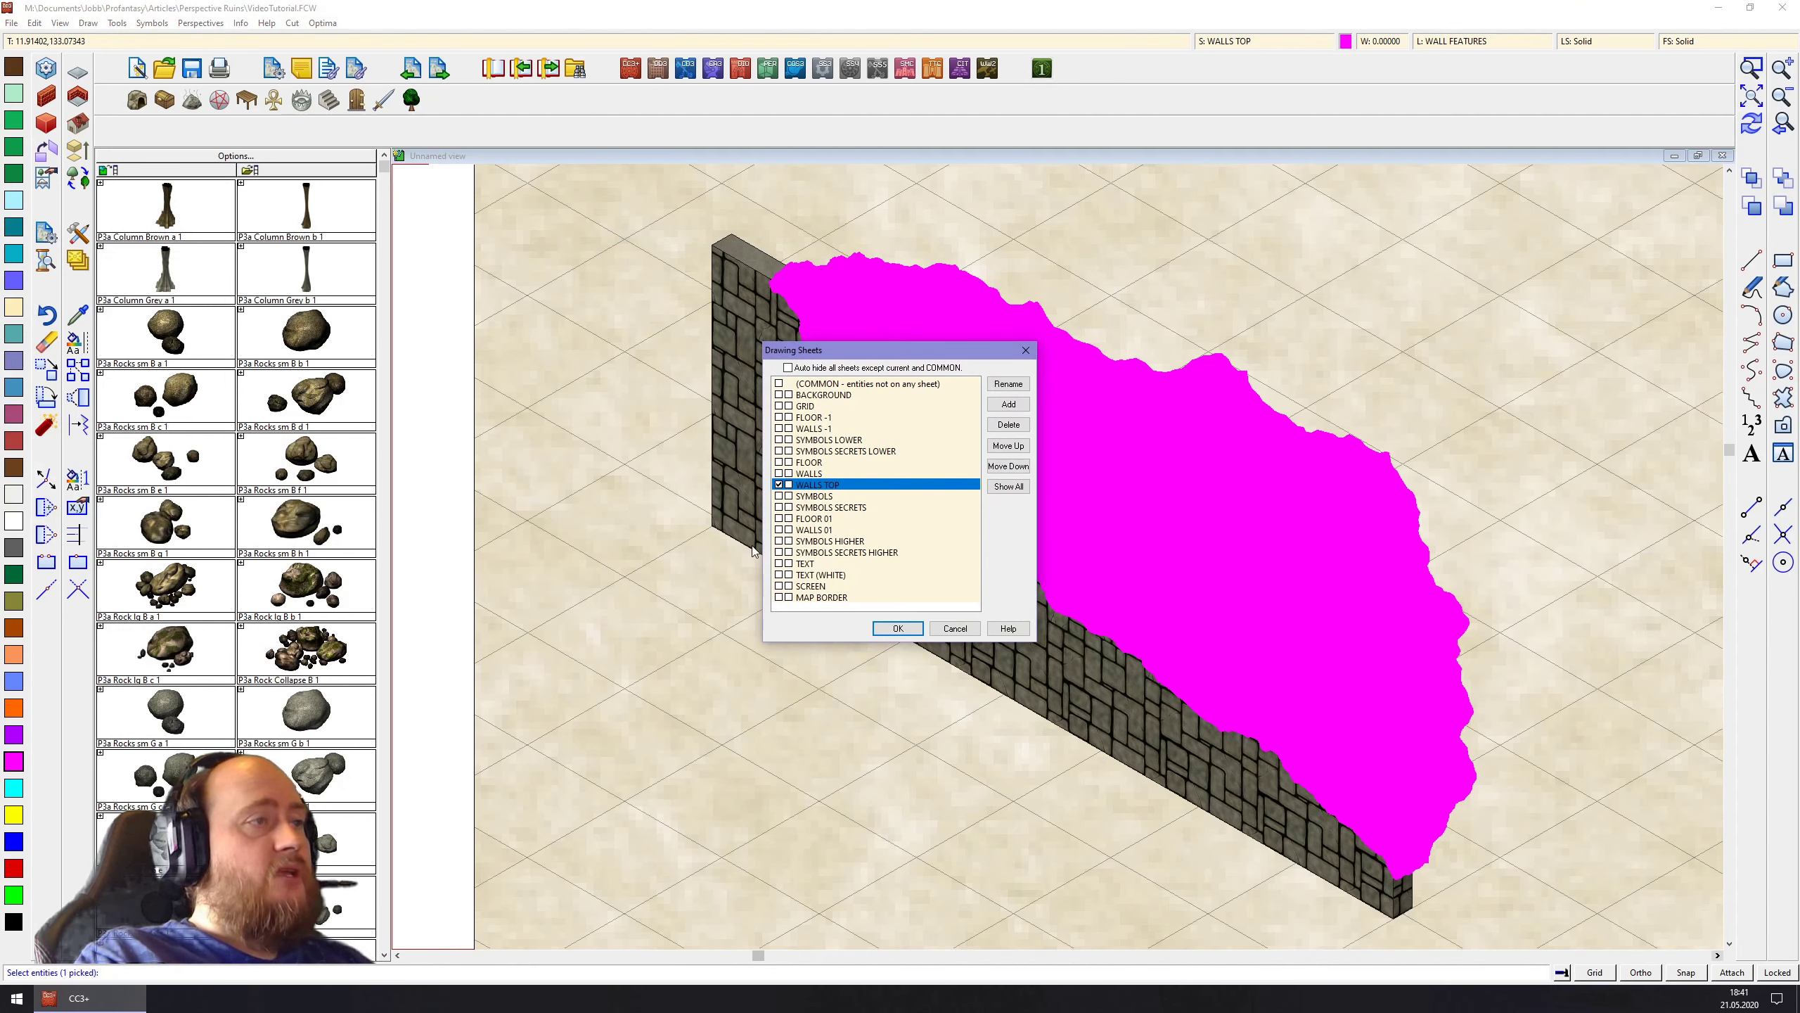
left_click_drag(888, 357, 909, 320)
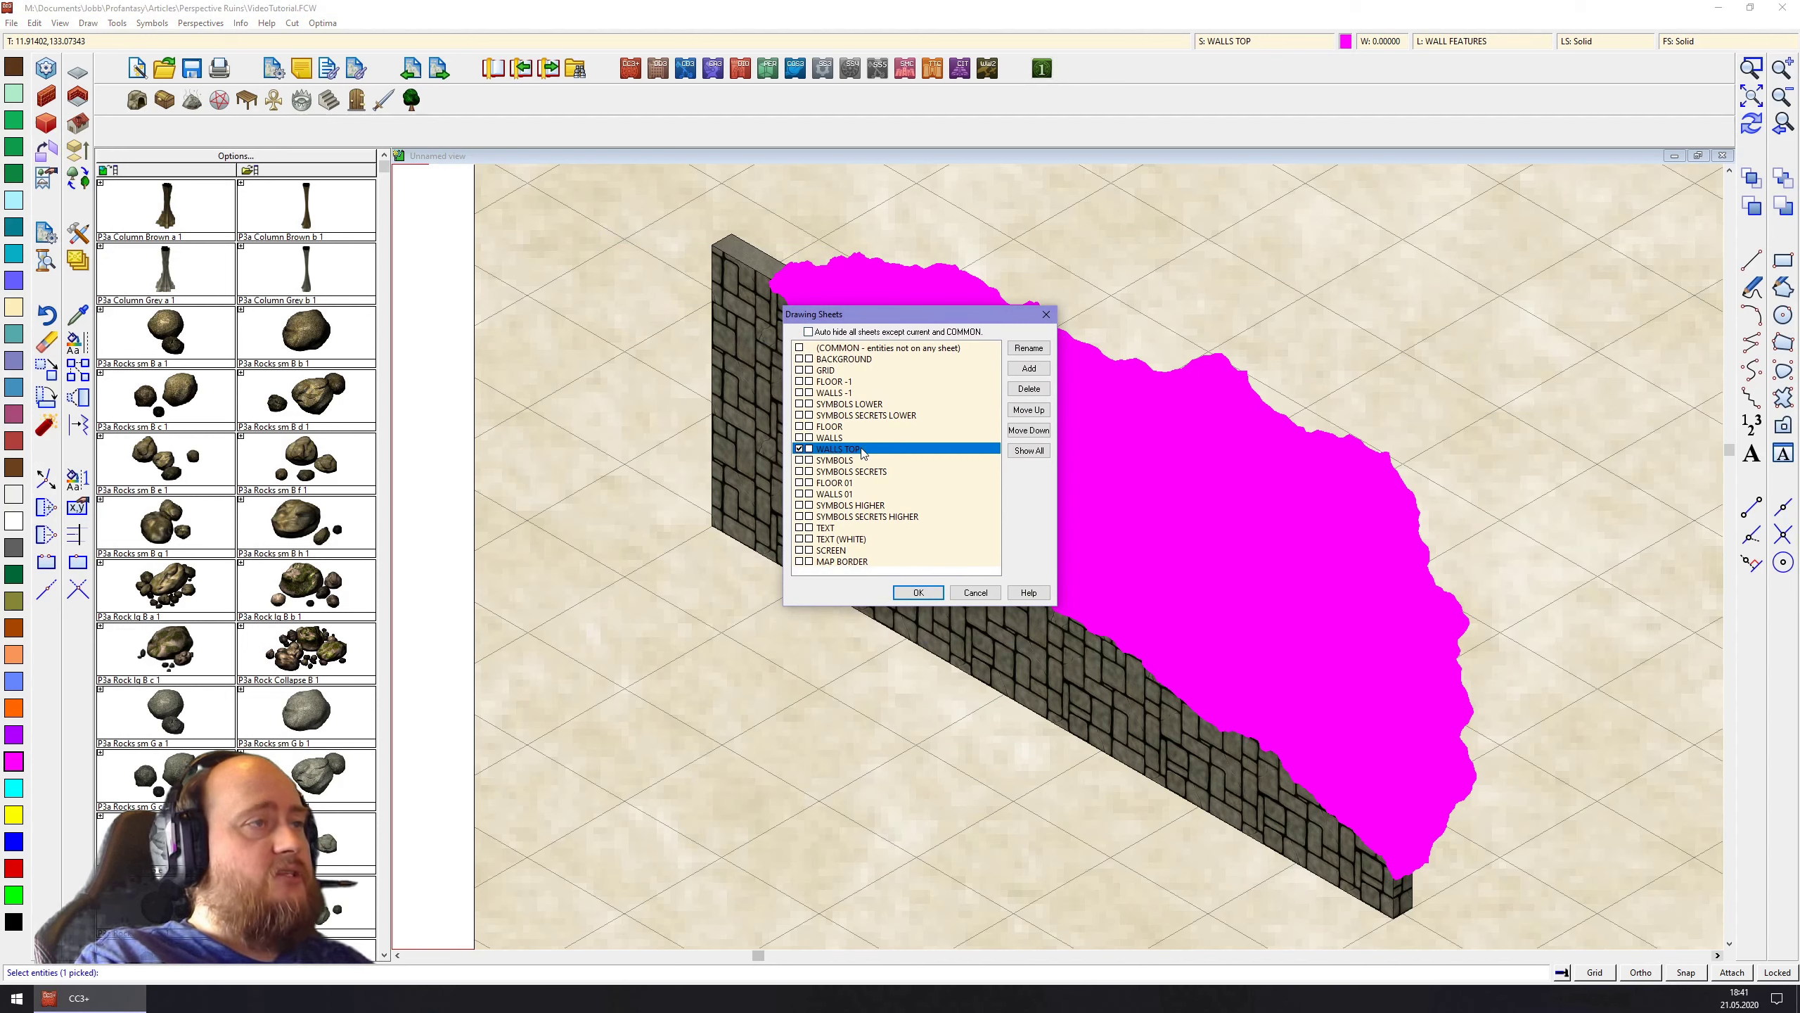
left_click(918, 593)
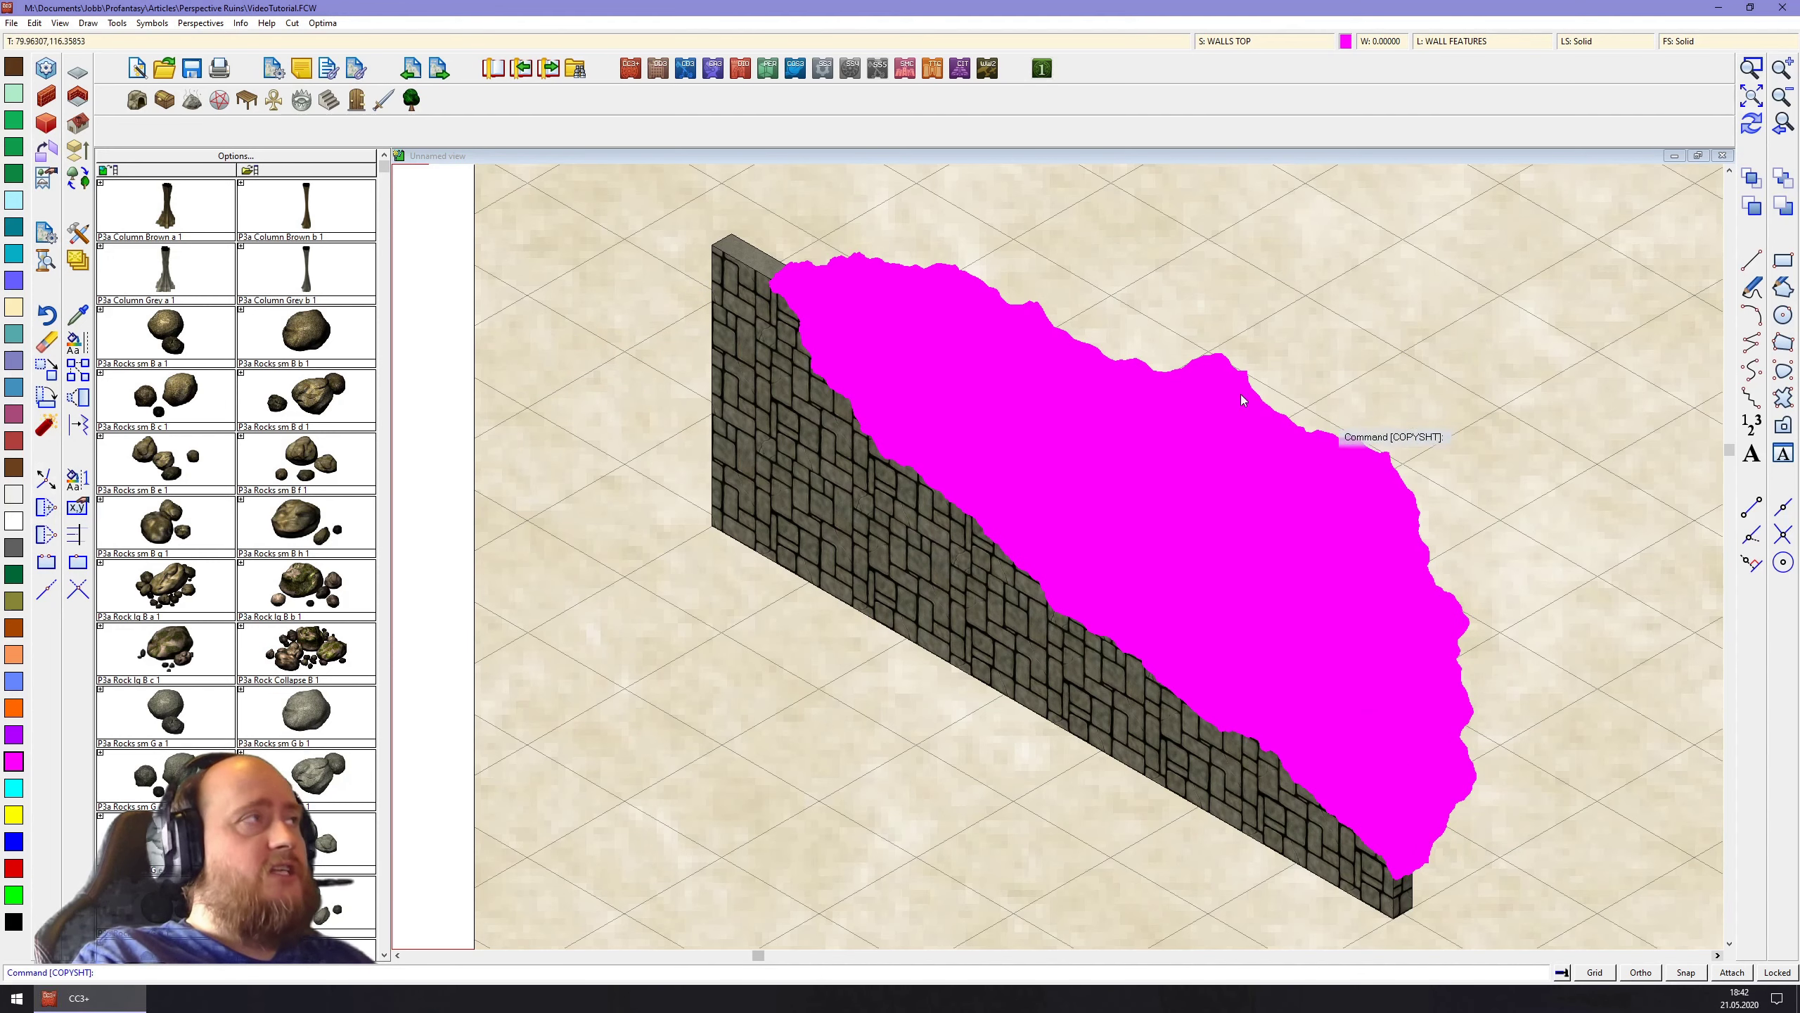
List the magenta polygon's properties to confirm the 608-node shape is on WALLS TOP, then close the list
left_click(240, 23)
left_click(255, 41)
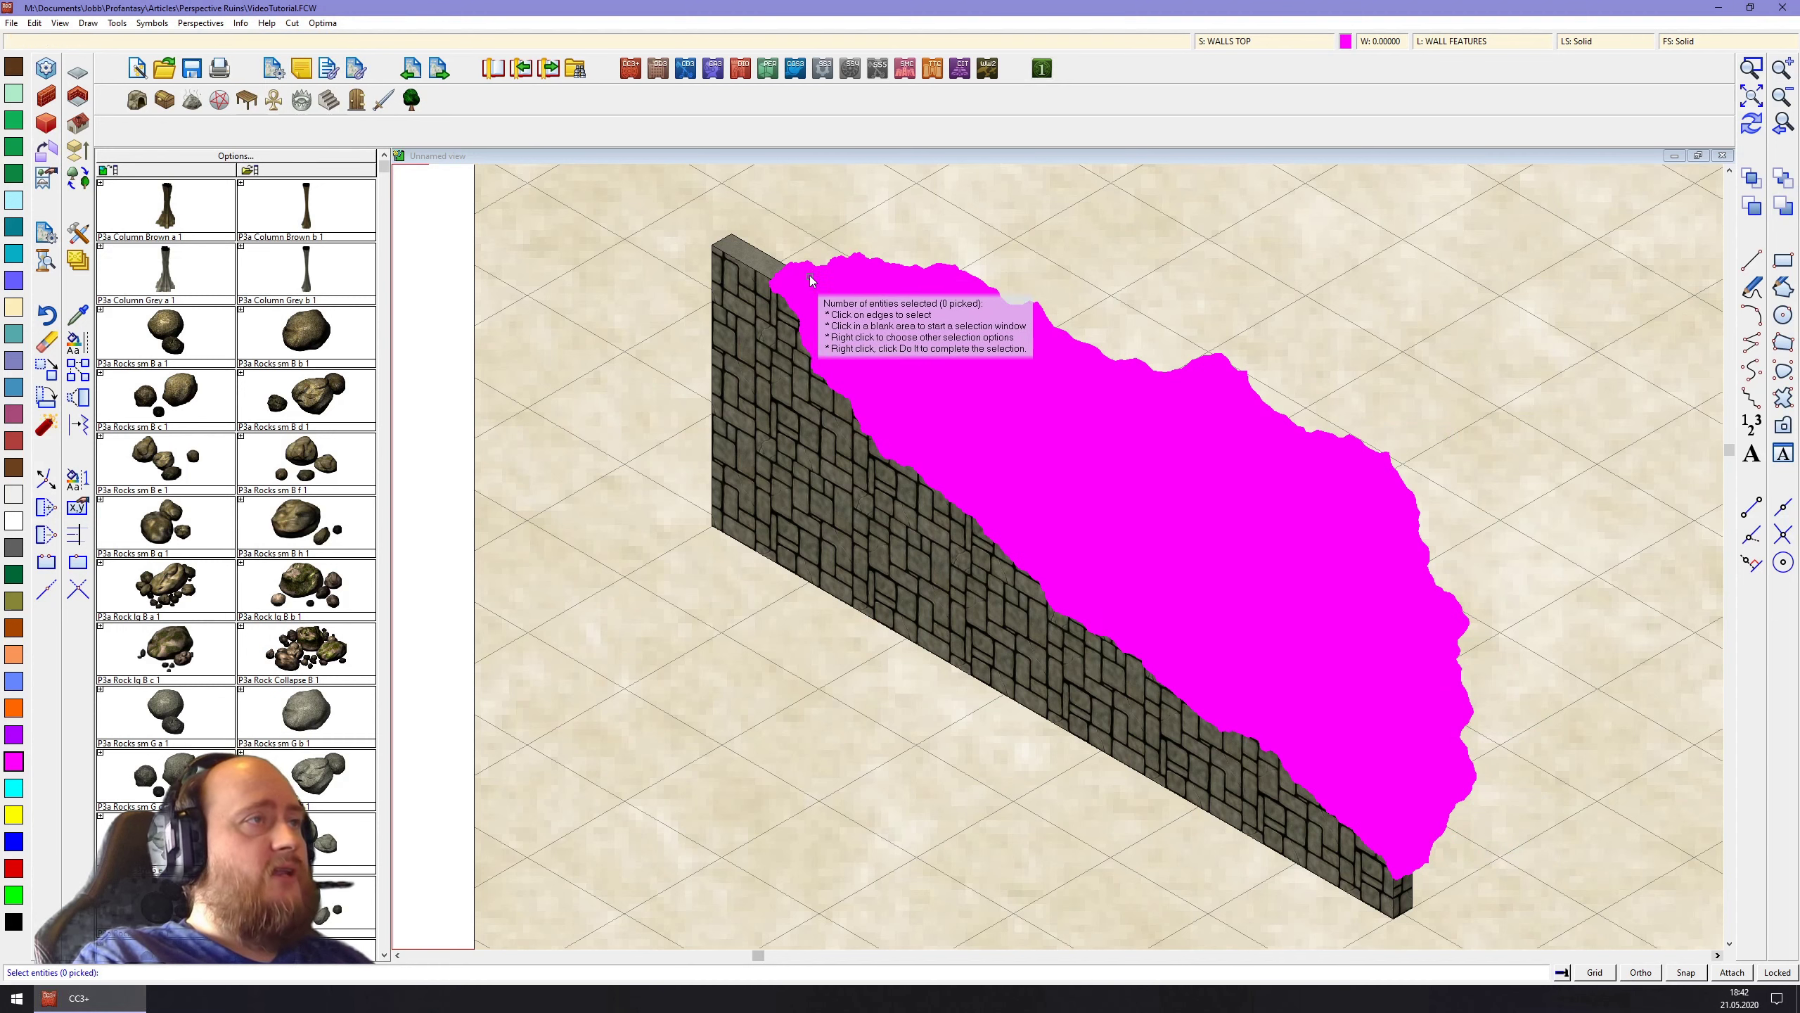
left_click(753, 504)
right_click(814, 587)
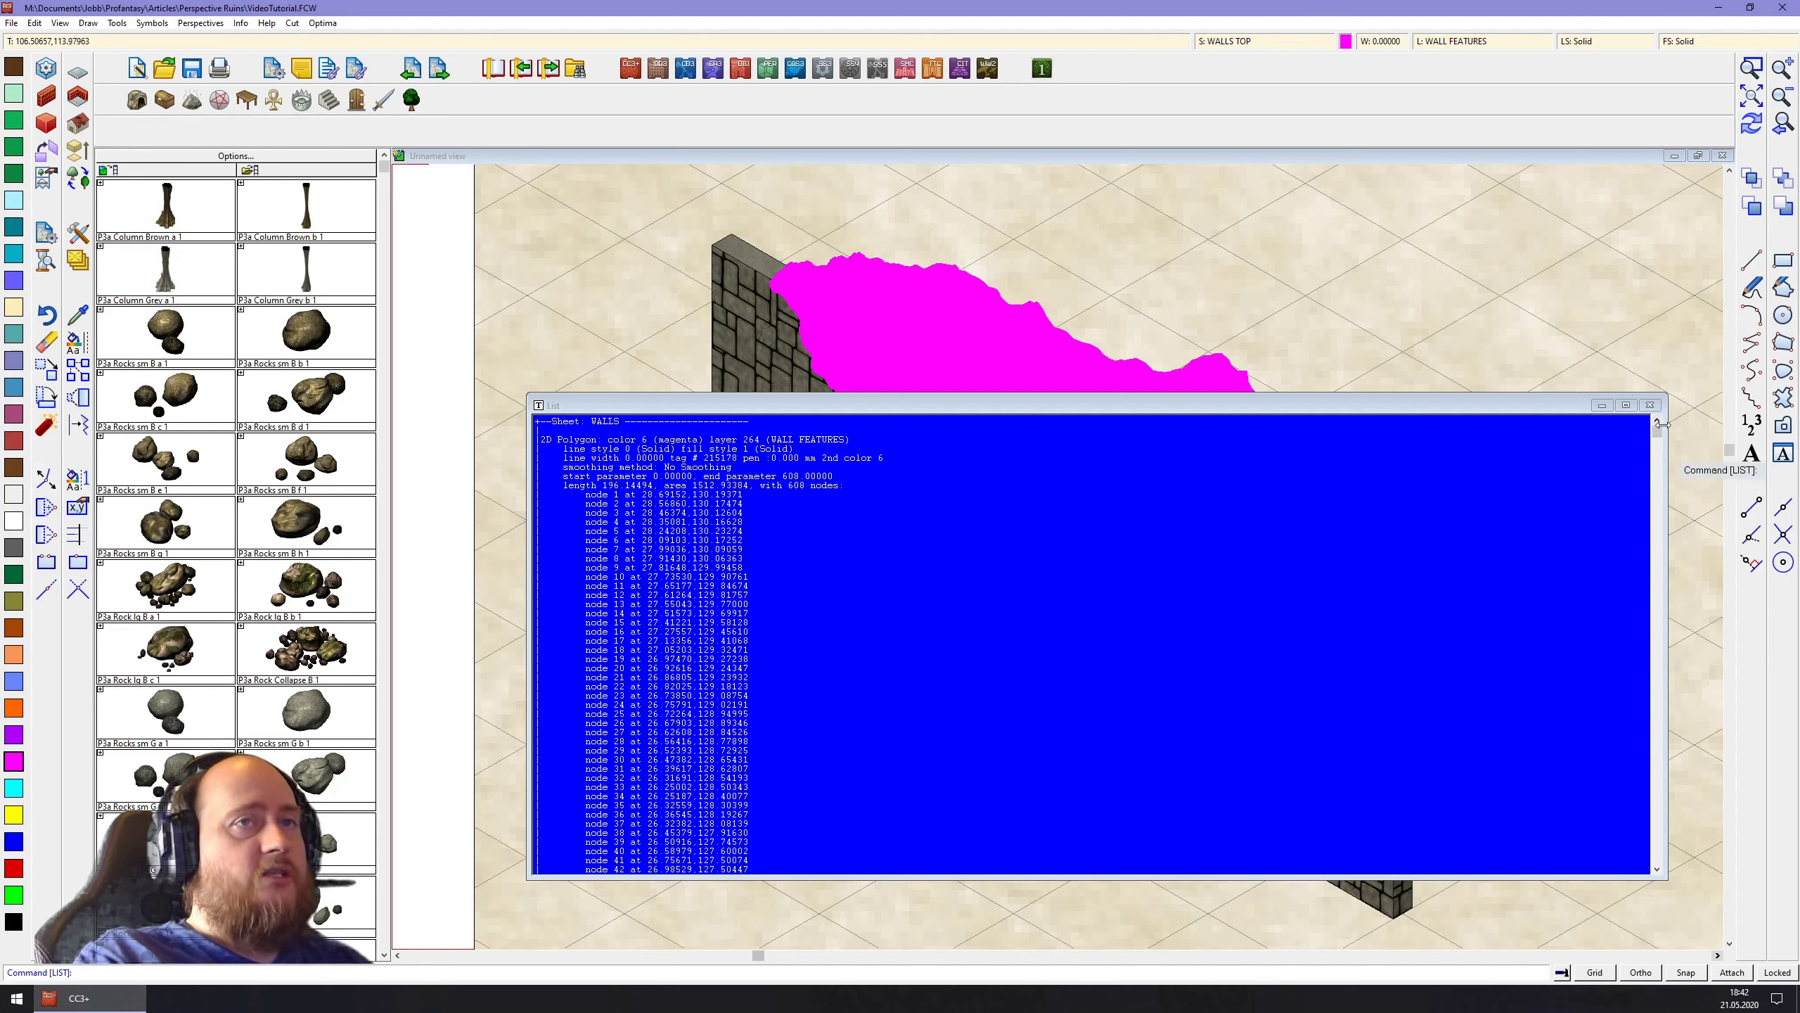
left_click_drag(1657, 434, 1668, 642)
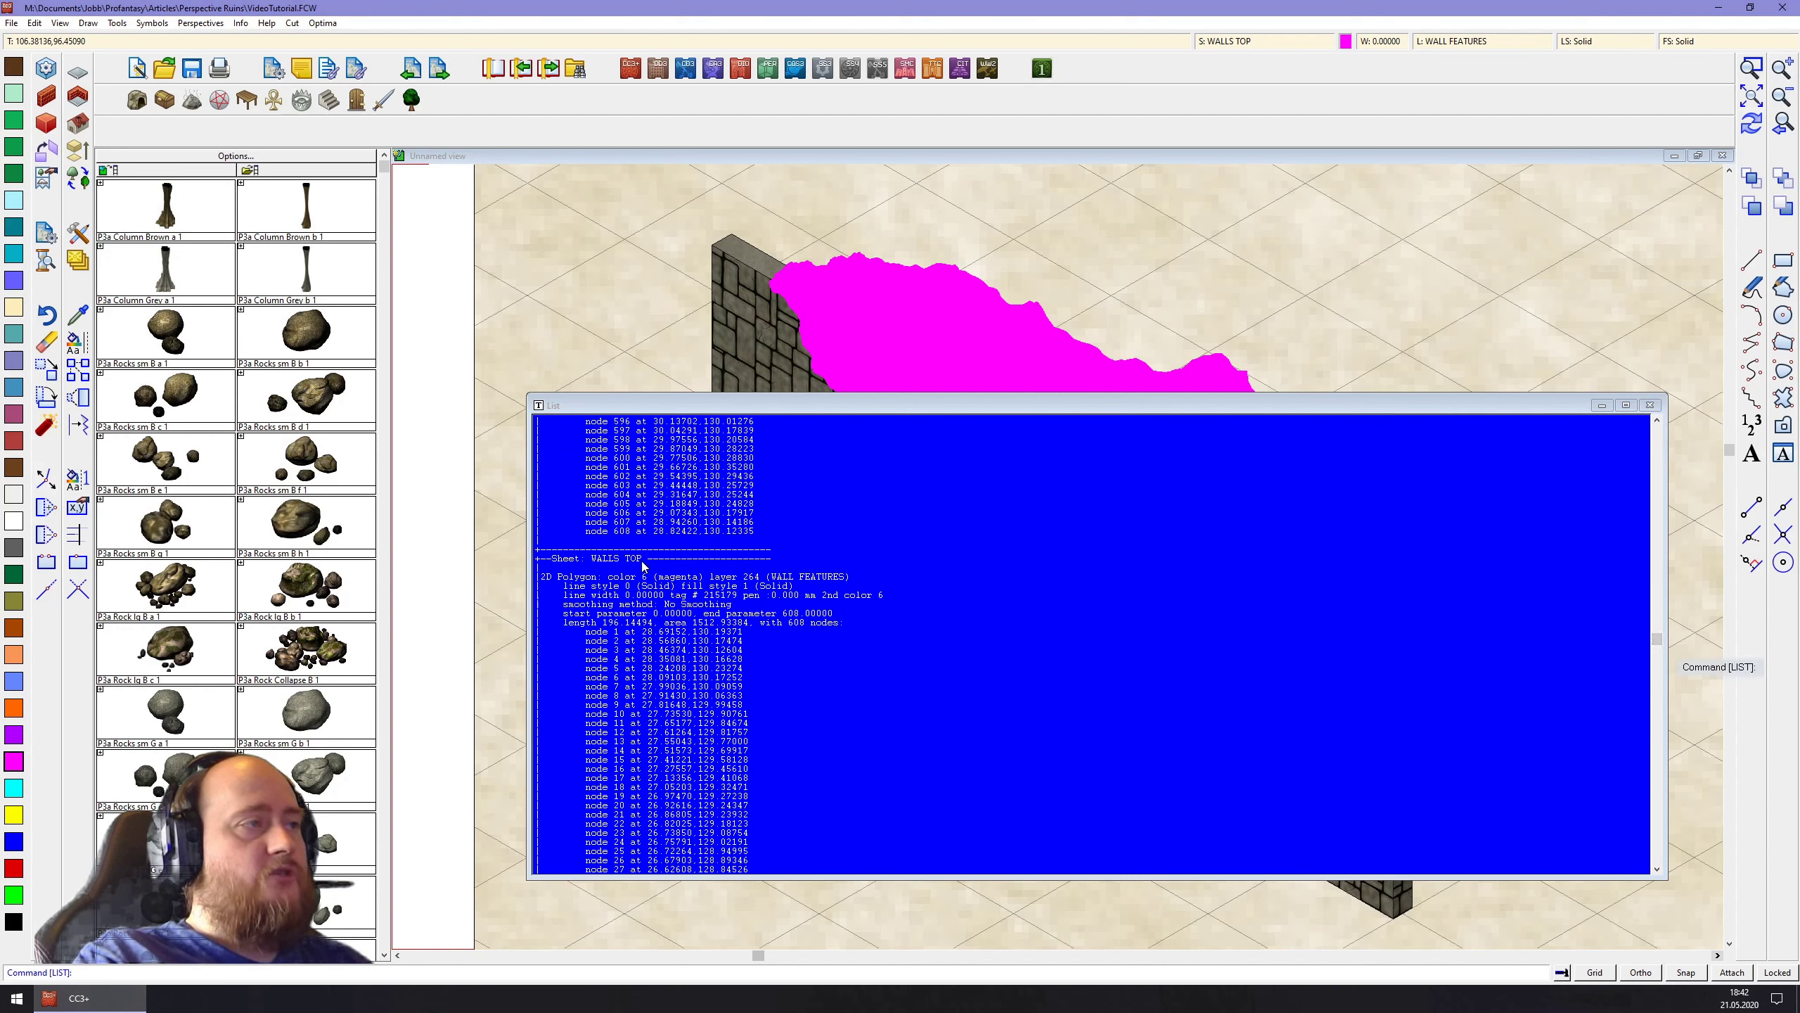
left_click(1649, 405)
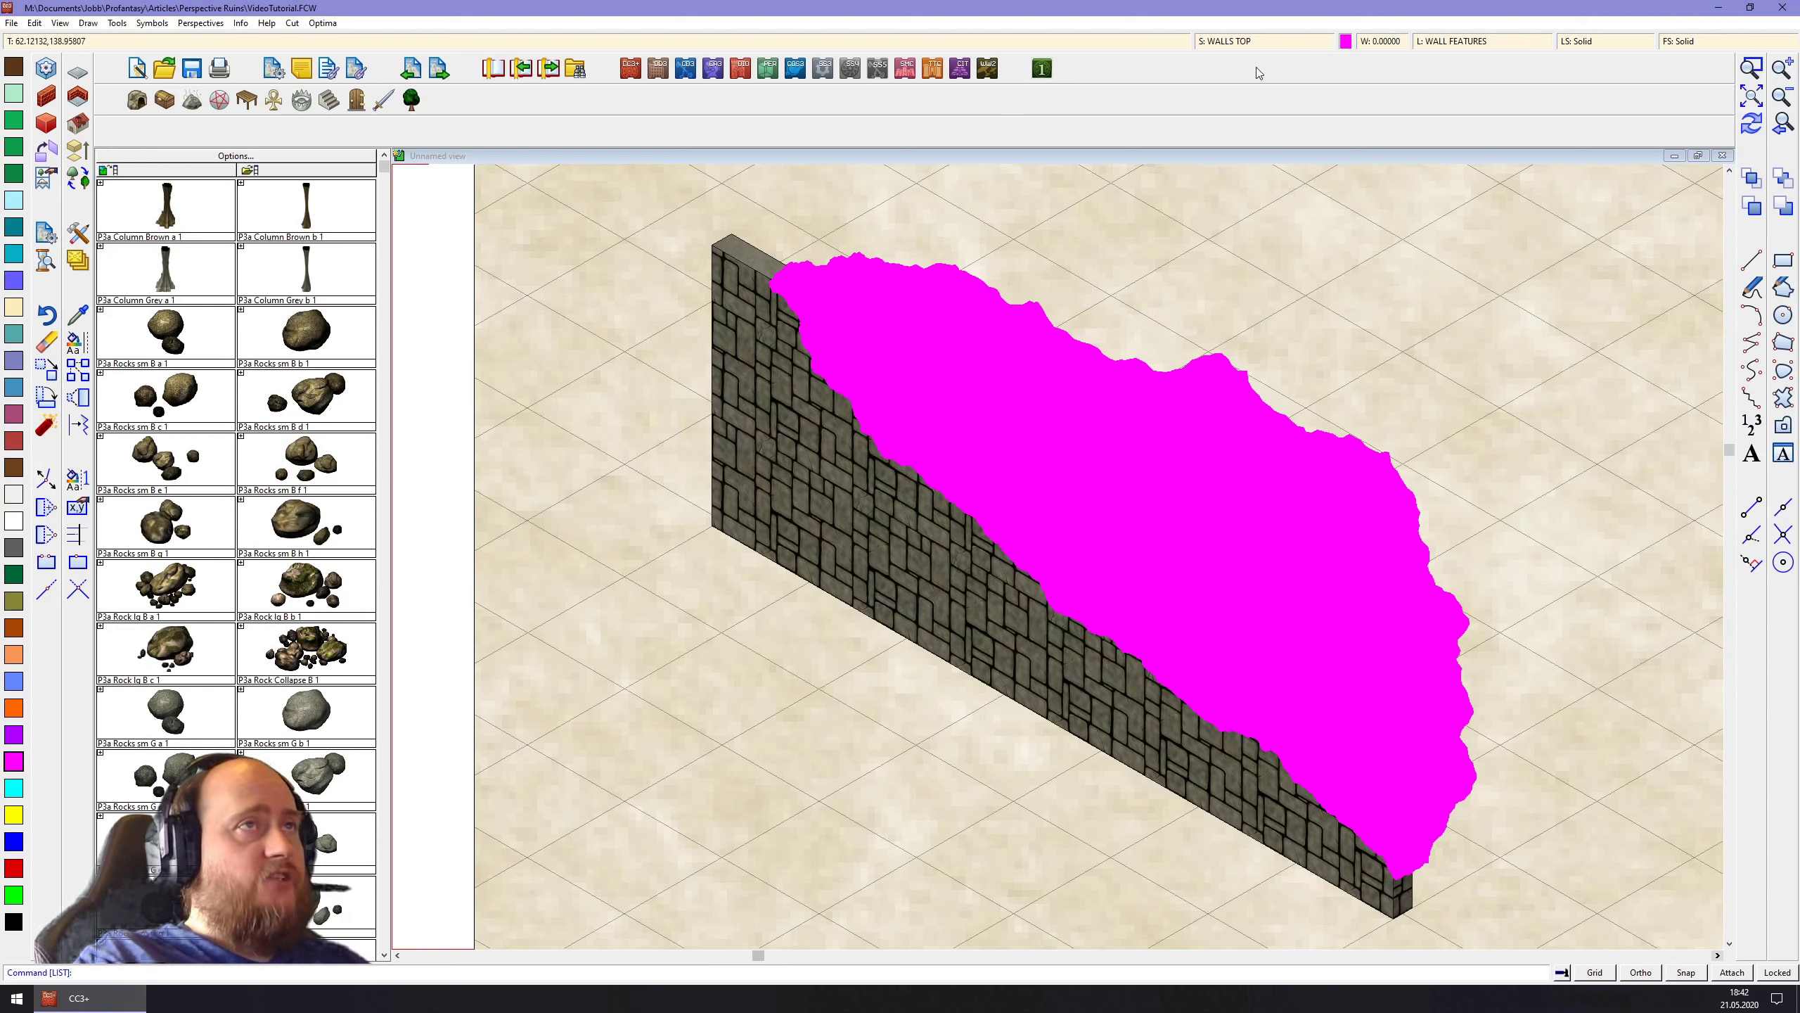
Make WALLS the current sheet and add a new current layer named HOLES
left_click(1234, 49)
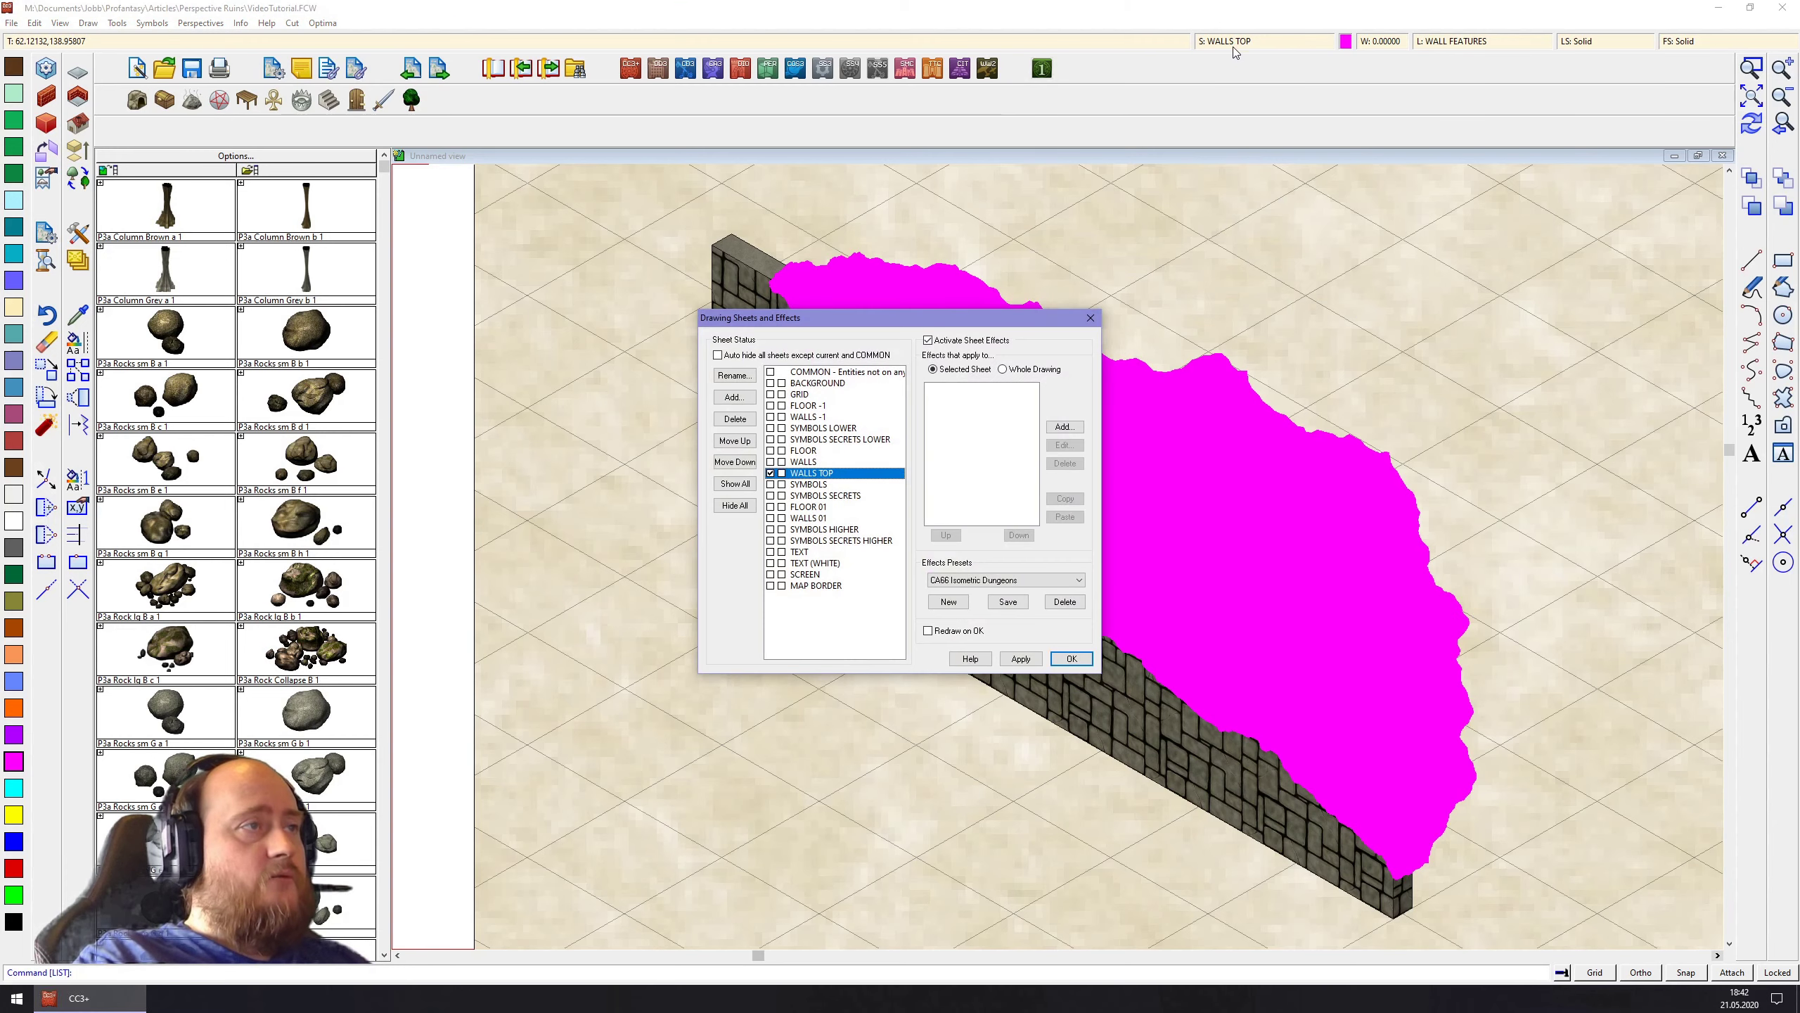
left_click(773, 461)
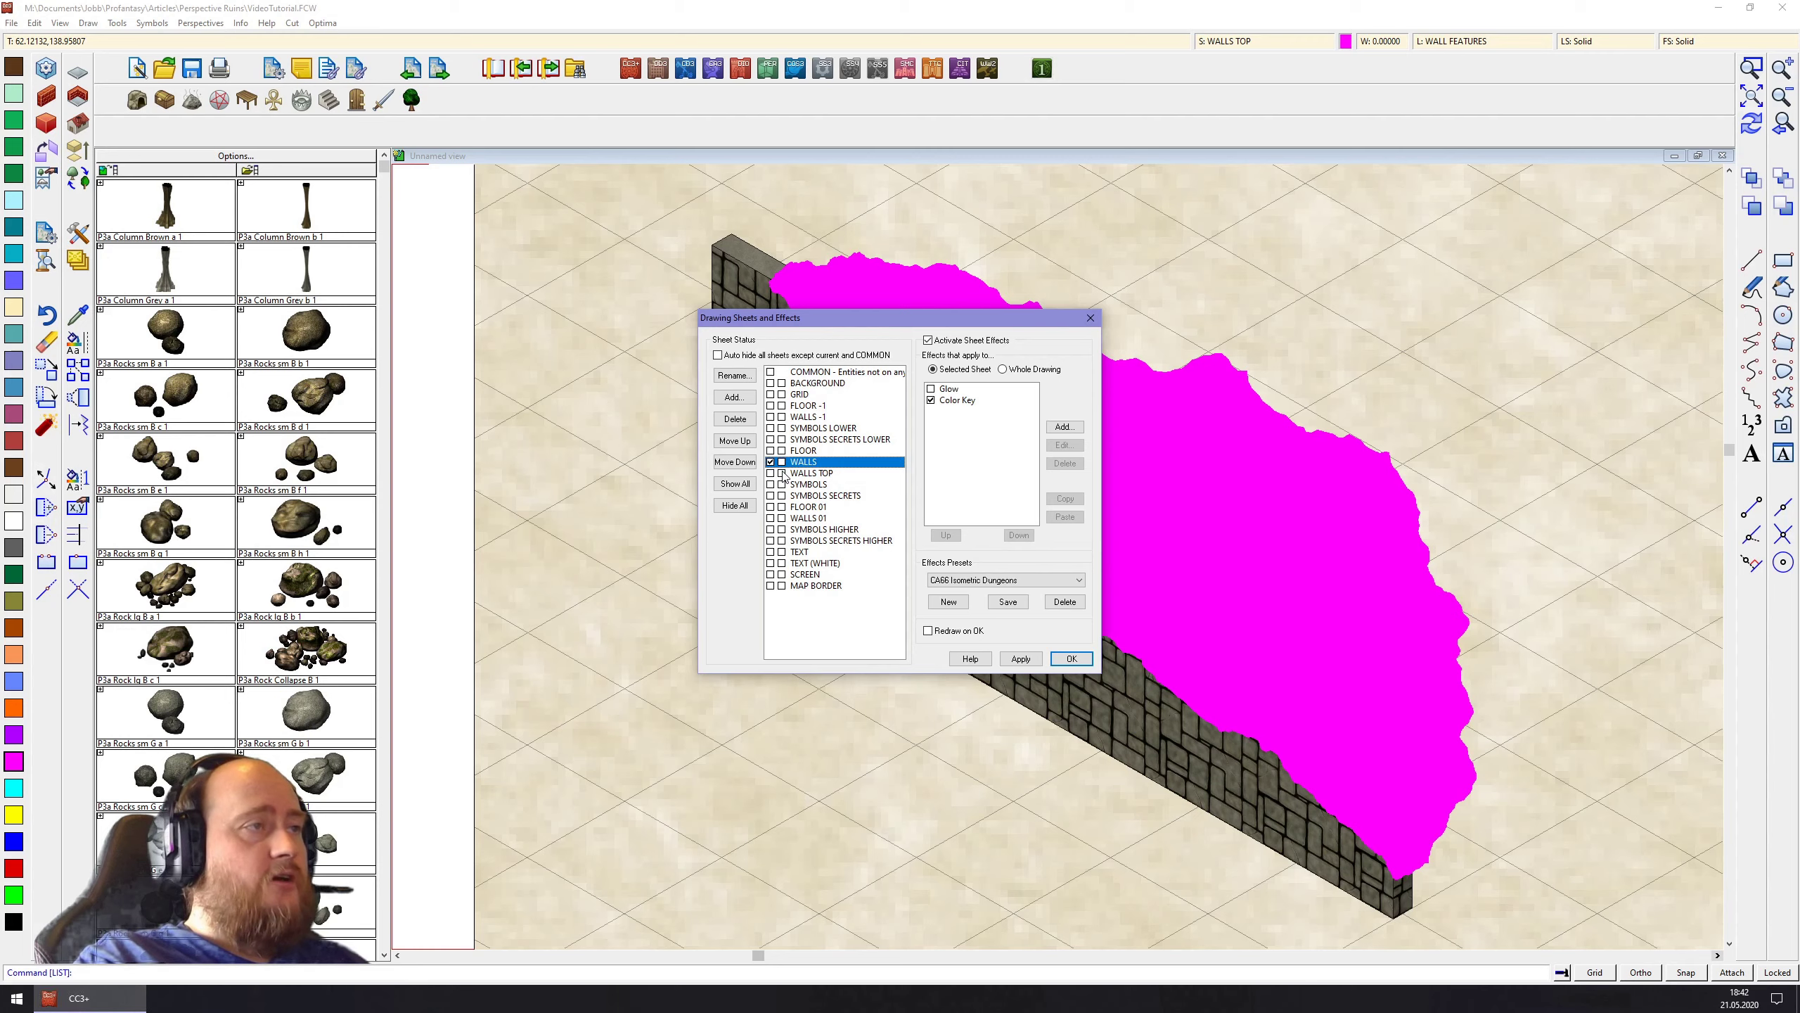
left_click(1077, 659)
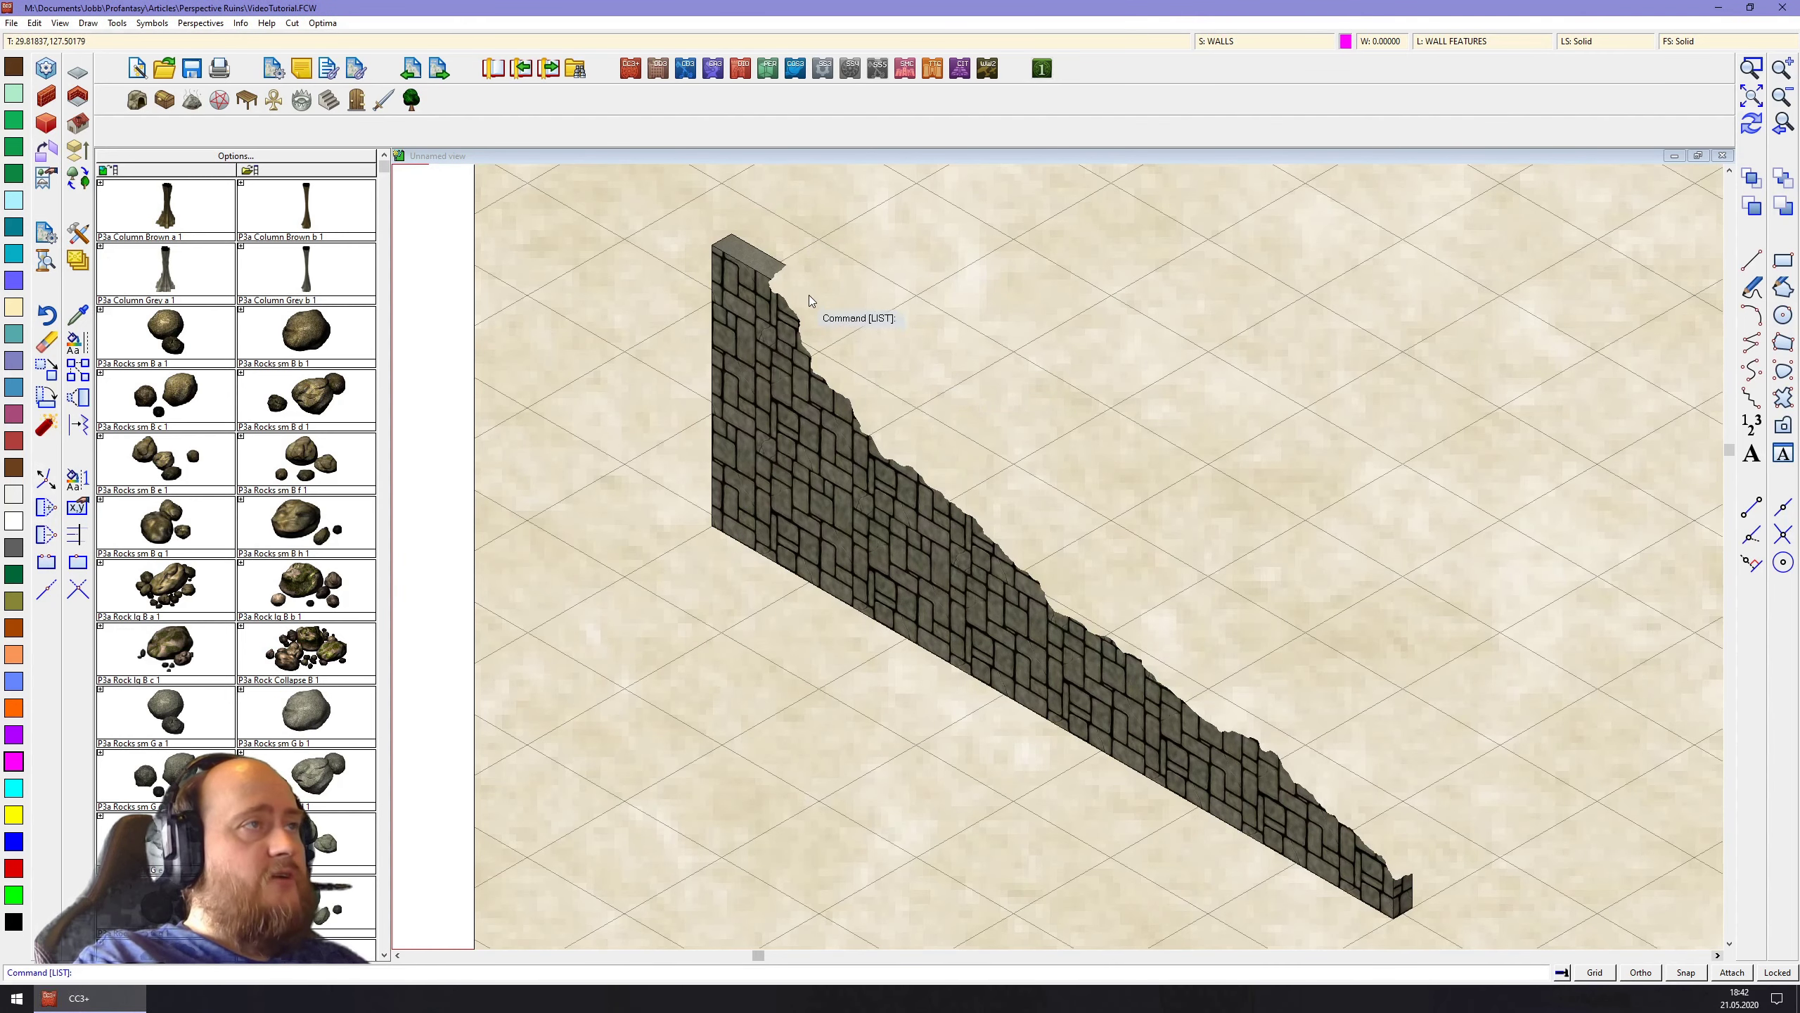
left_click(1487, 44)
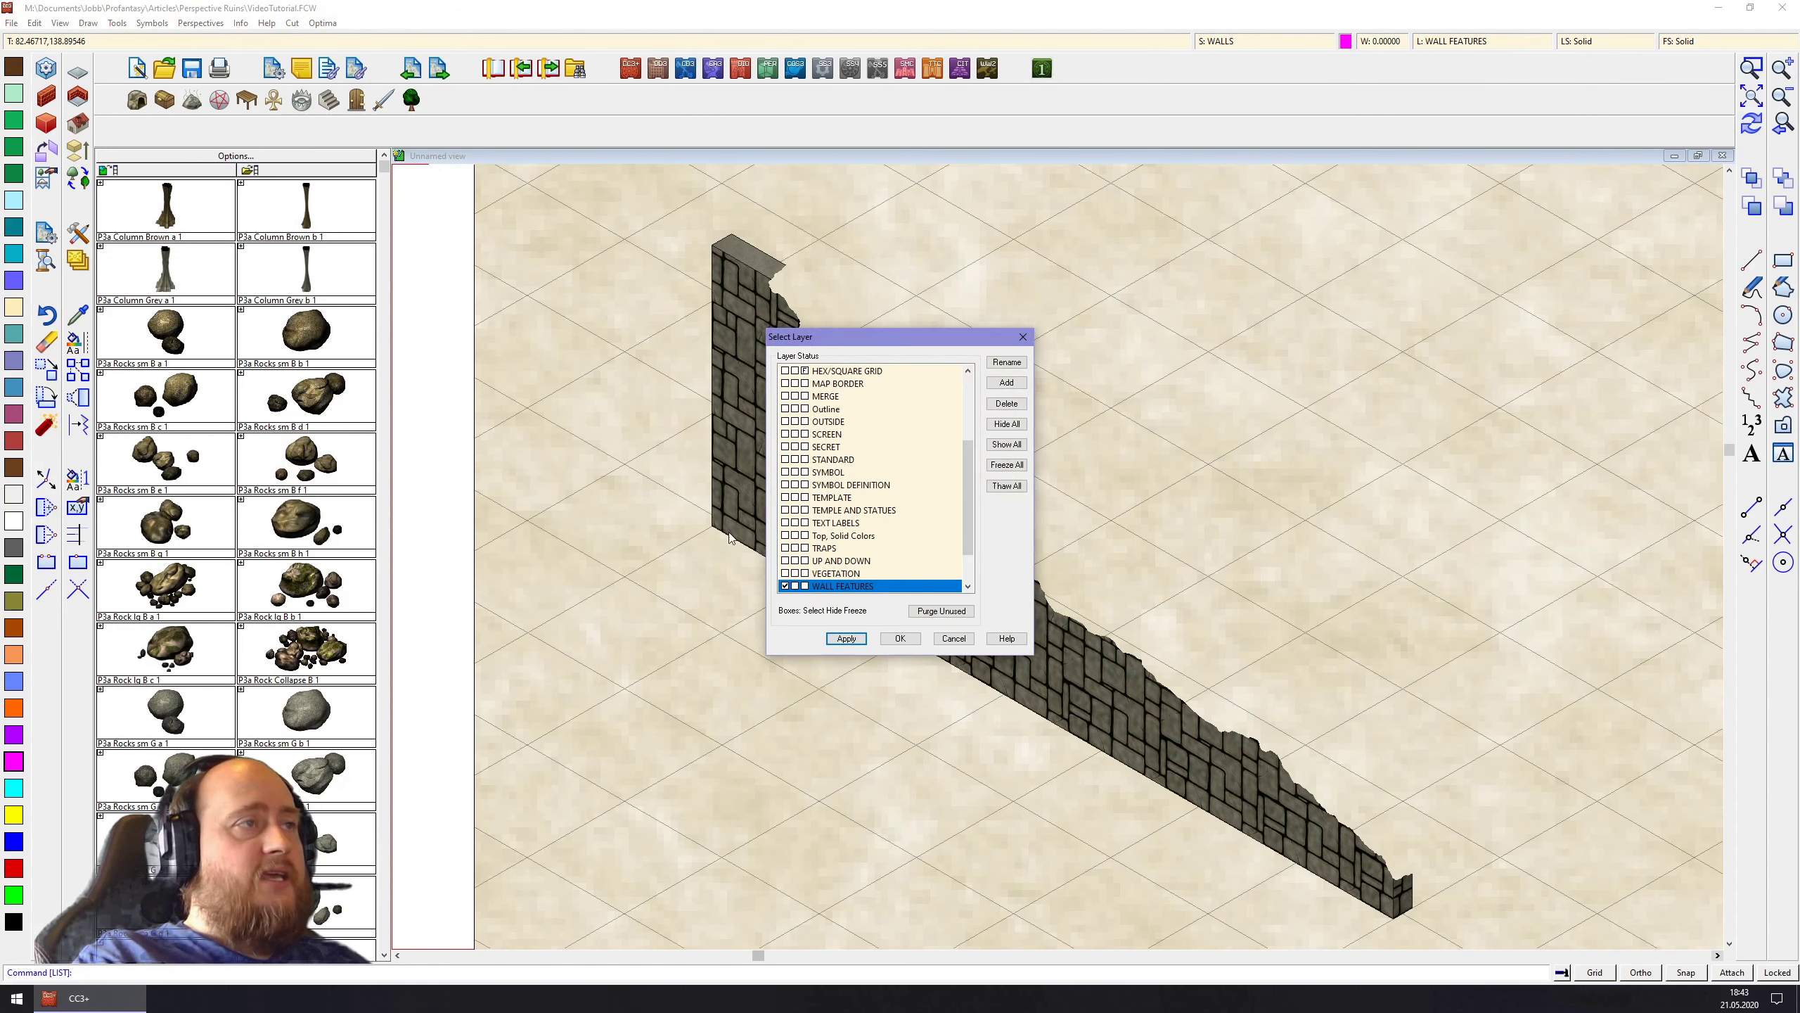
left_click(1007, 383)
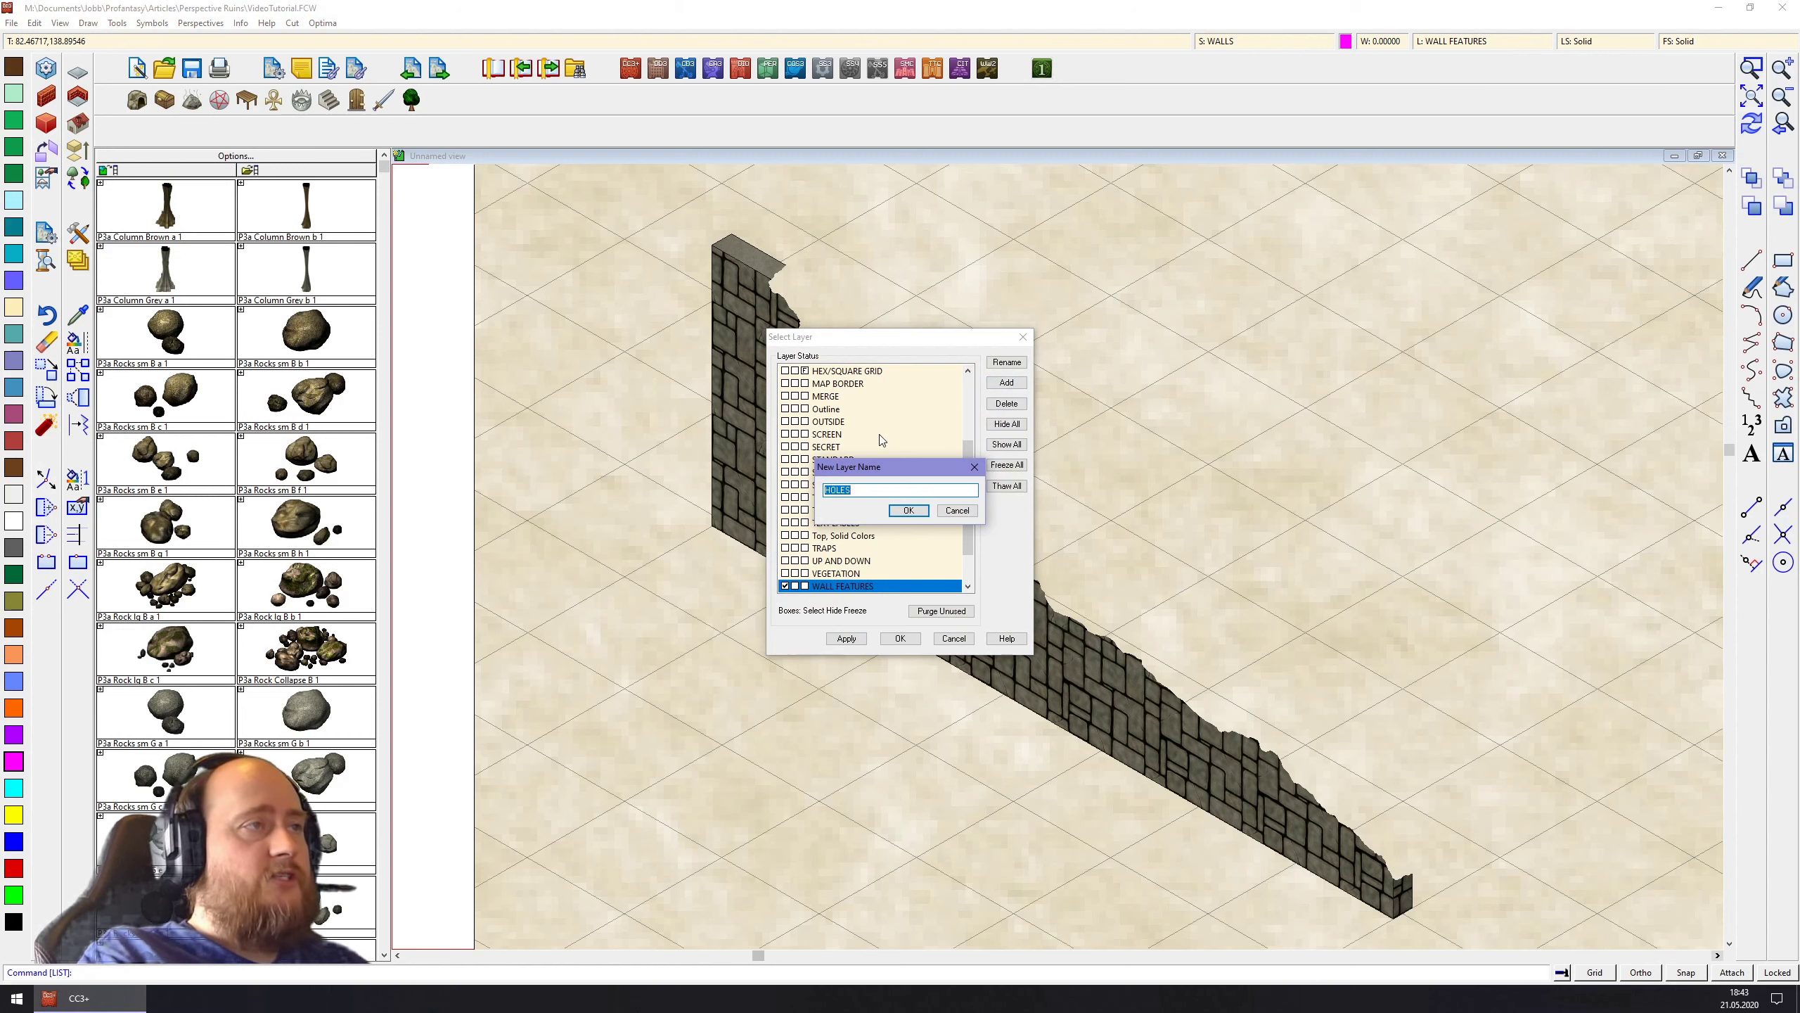
key("Return")
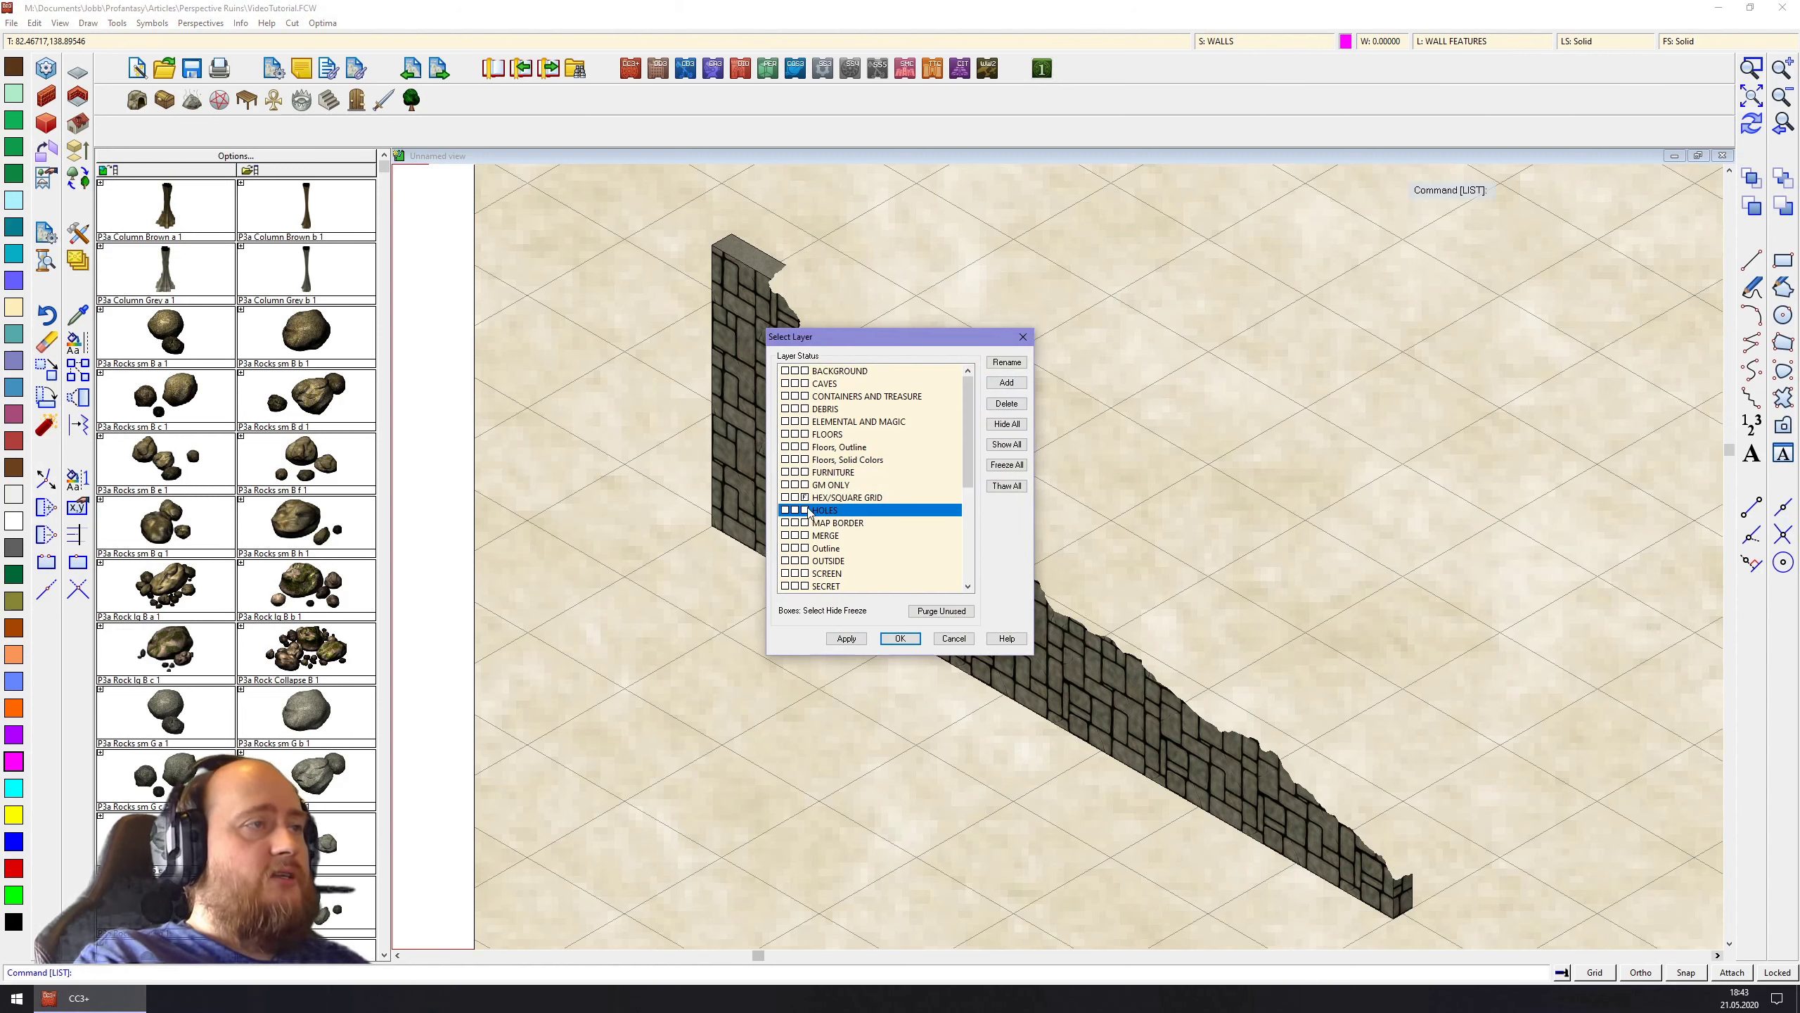
left_click(900, 639)
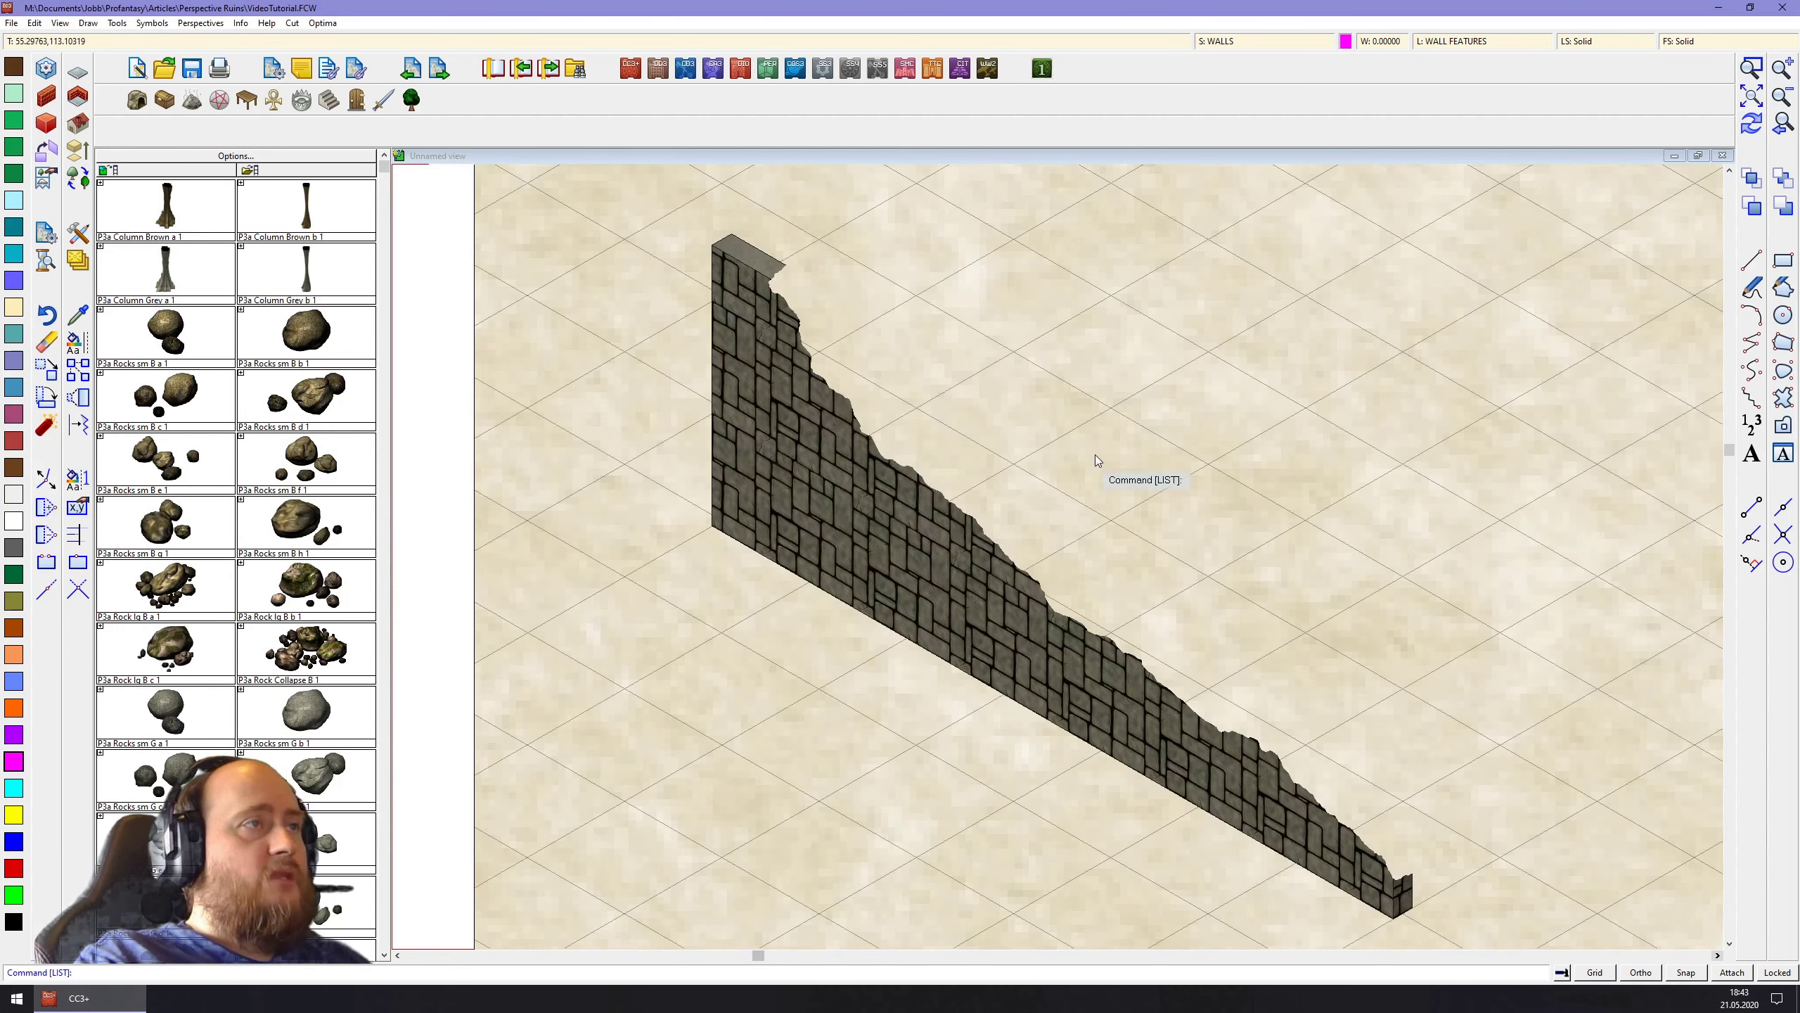
Move the magenta wall-top polygon onto the HOLES layer
left_click(75, 342)
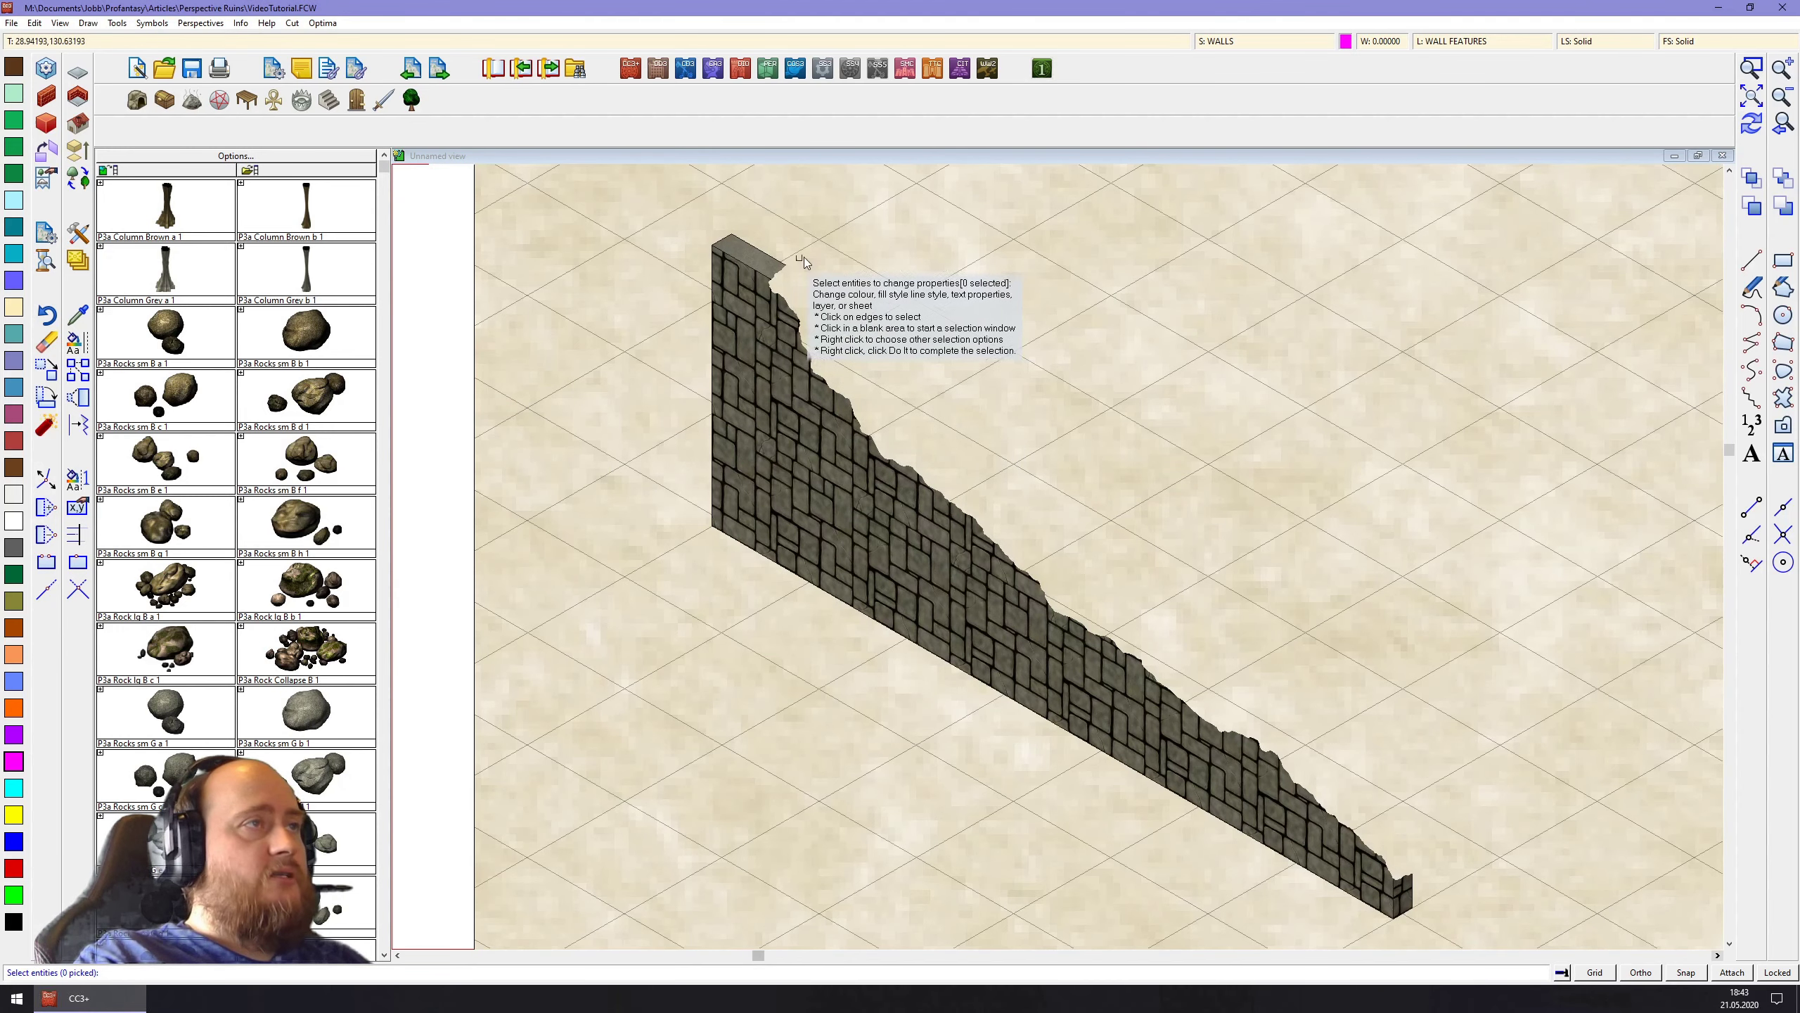
left_click(820, 275)
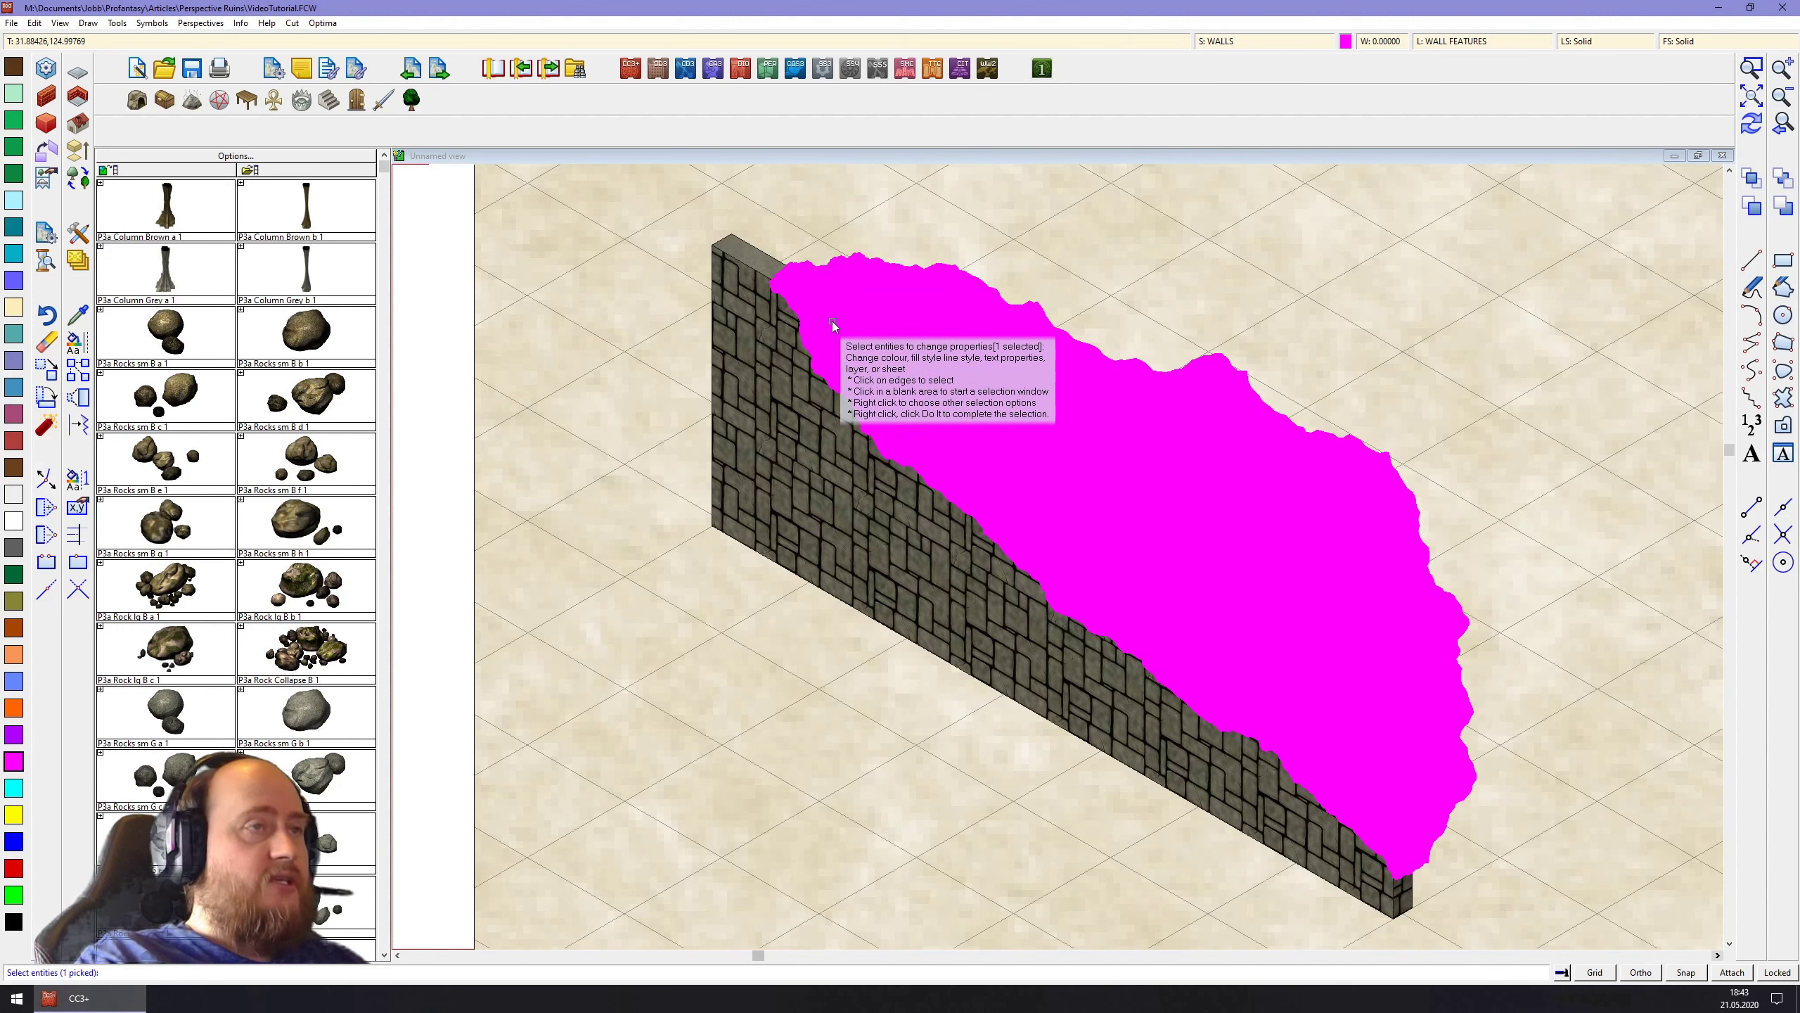
right_click(890, 636)
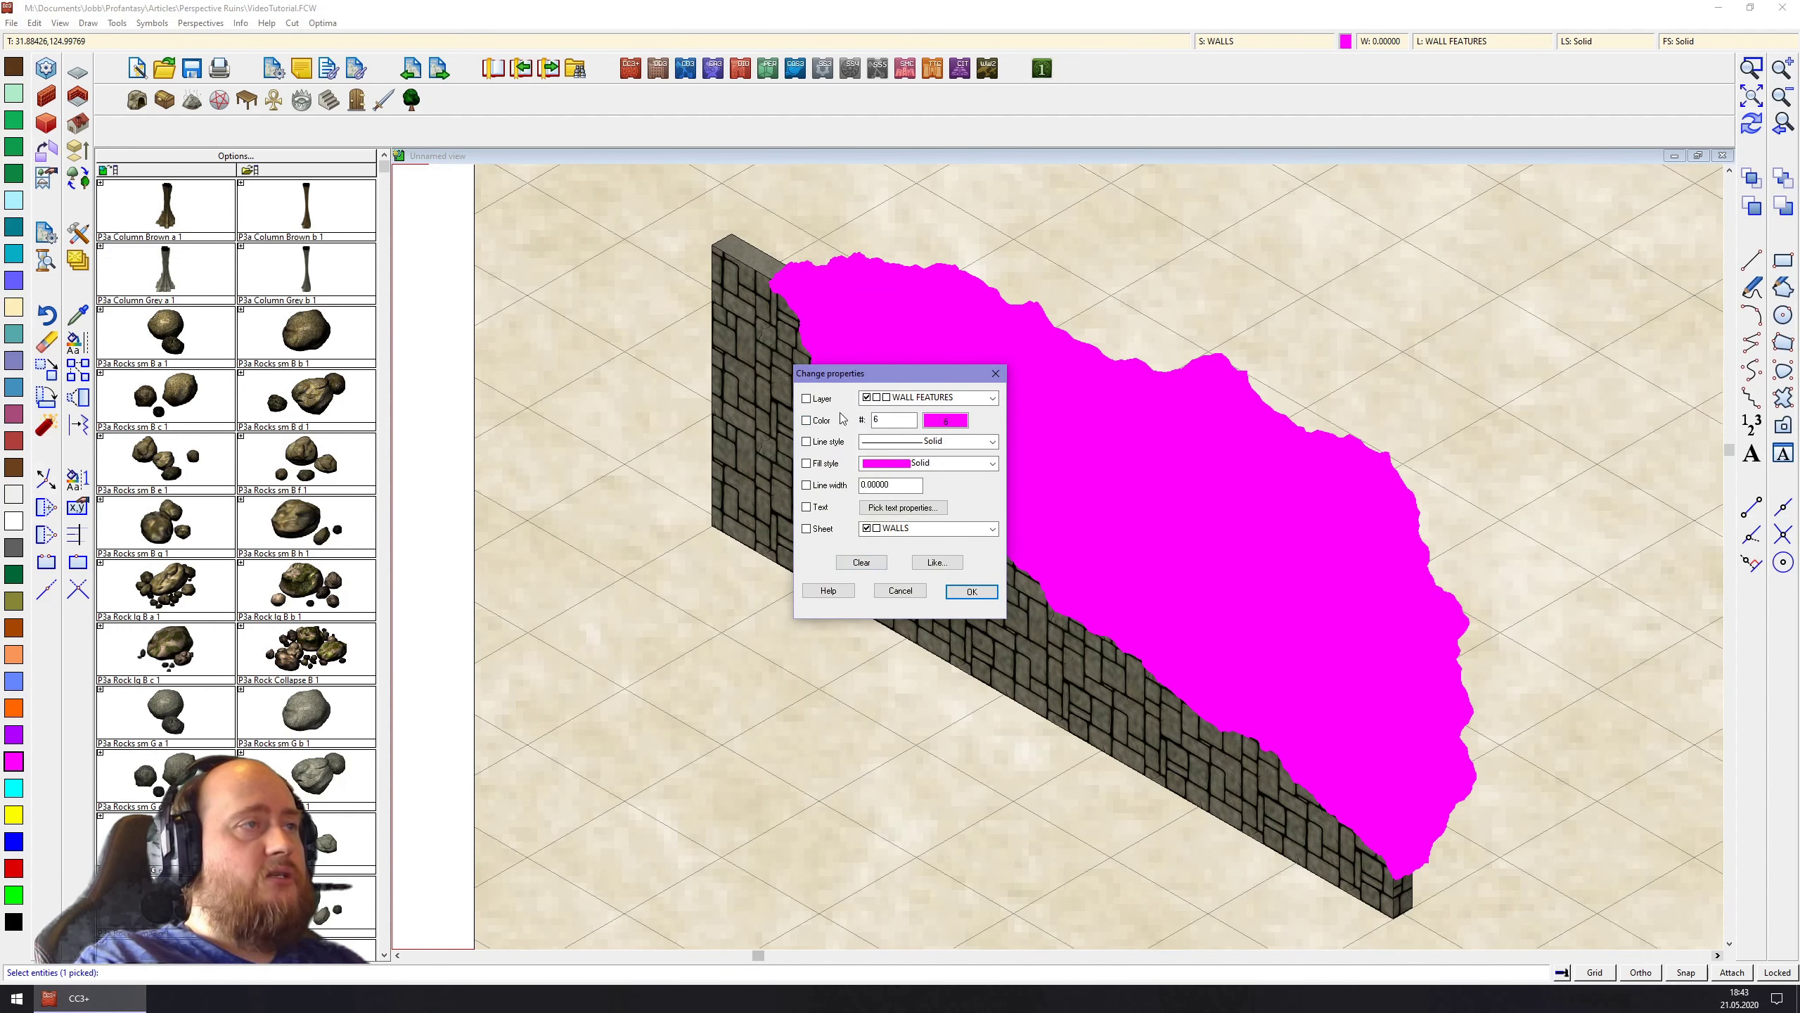
left_click(807, 399)
left_click(921, 398)
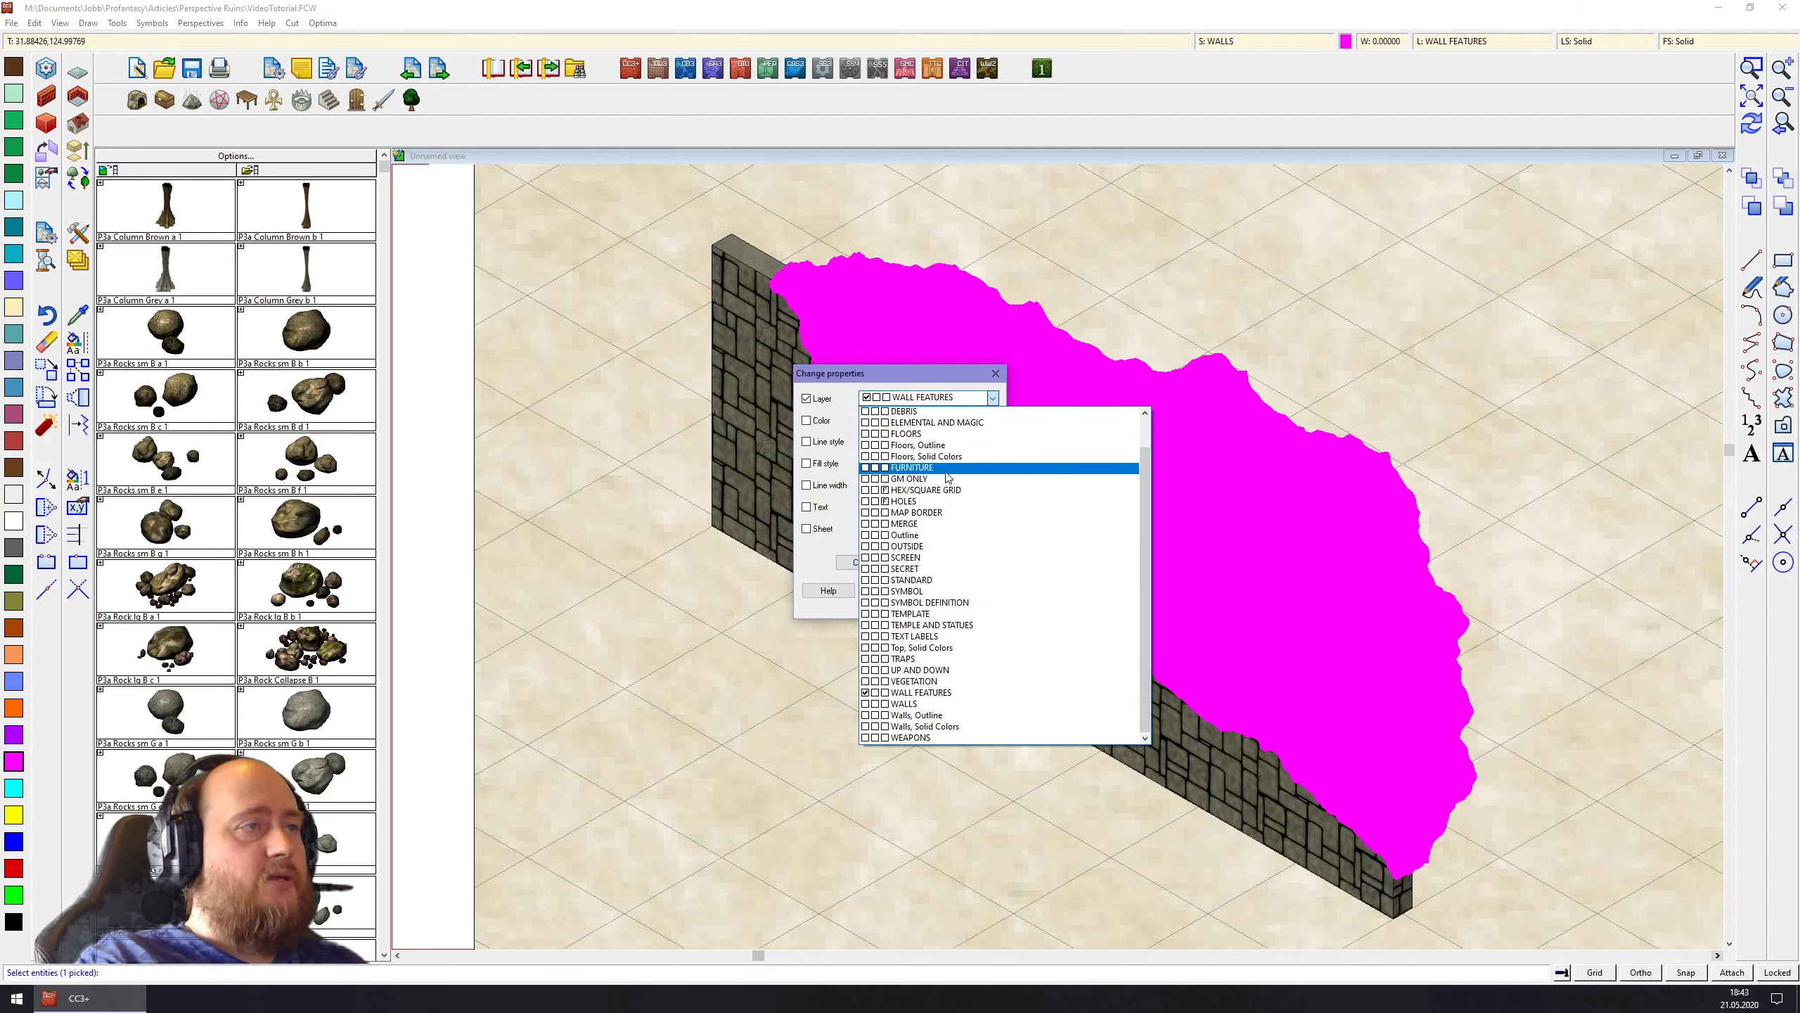
left_click(901, 504)
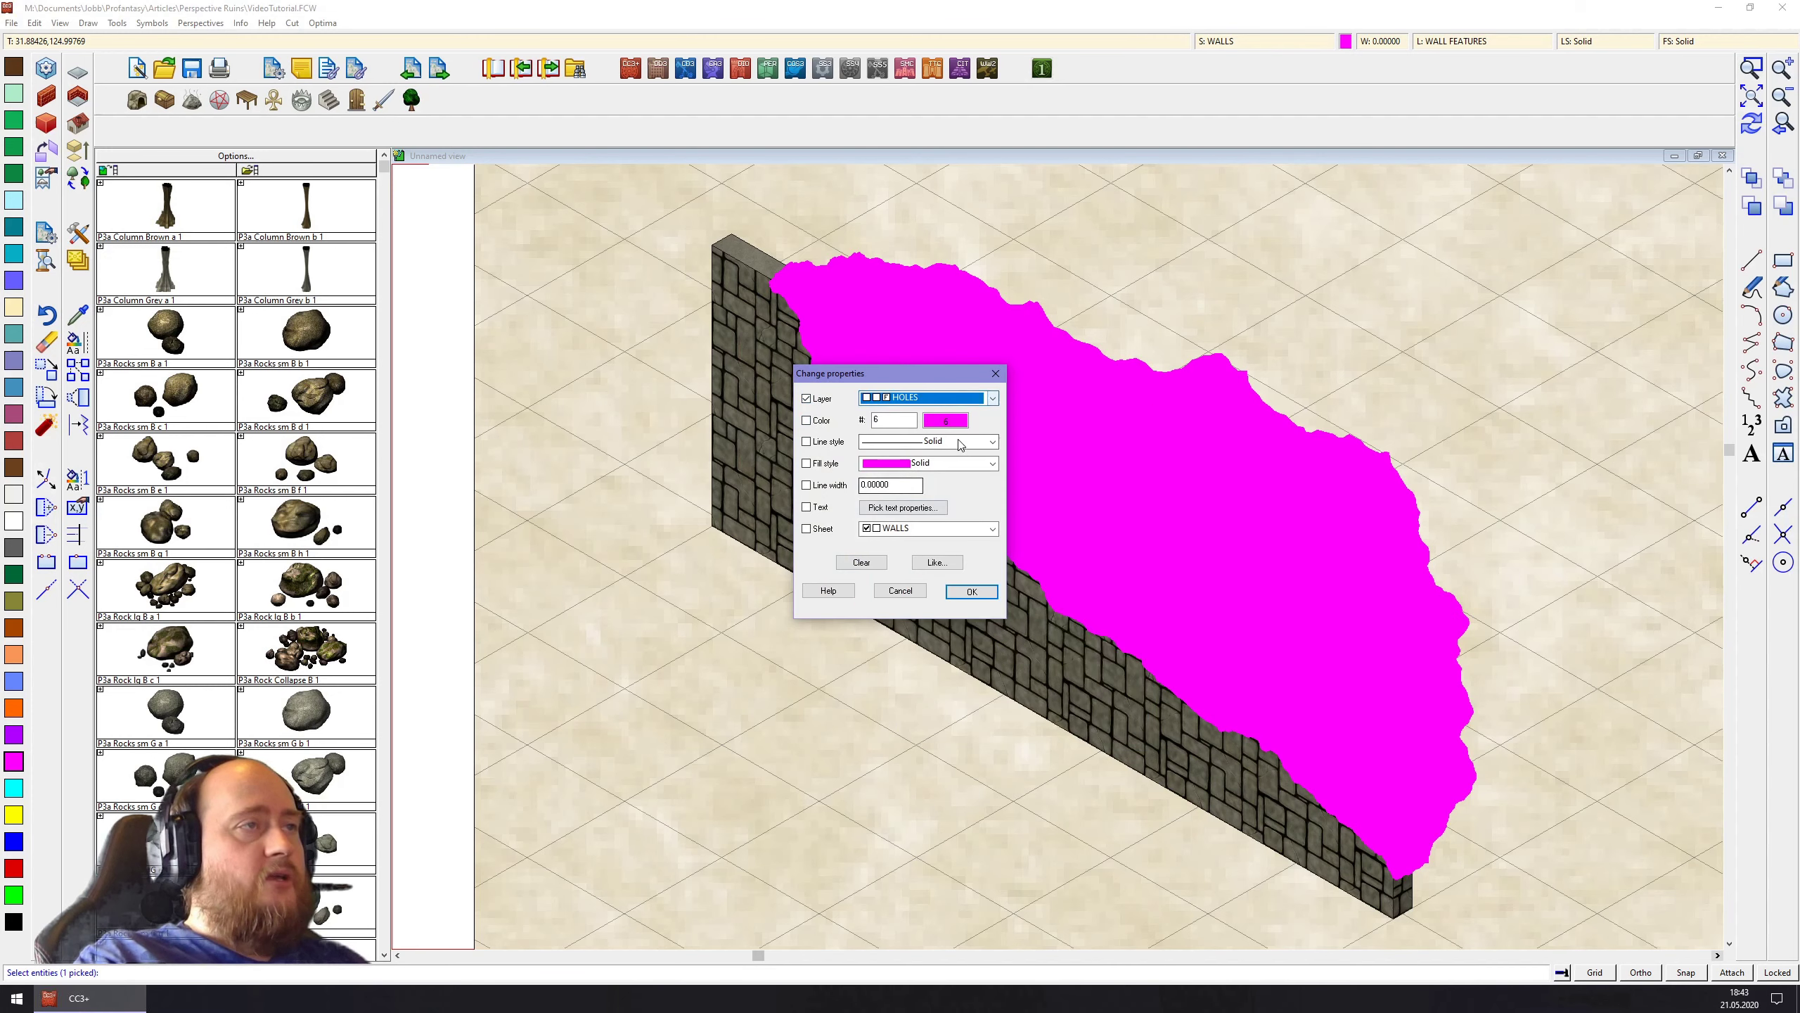
left_click(972, 592)
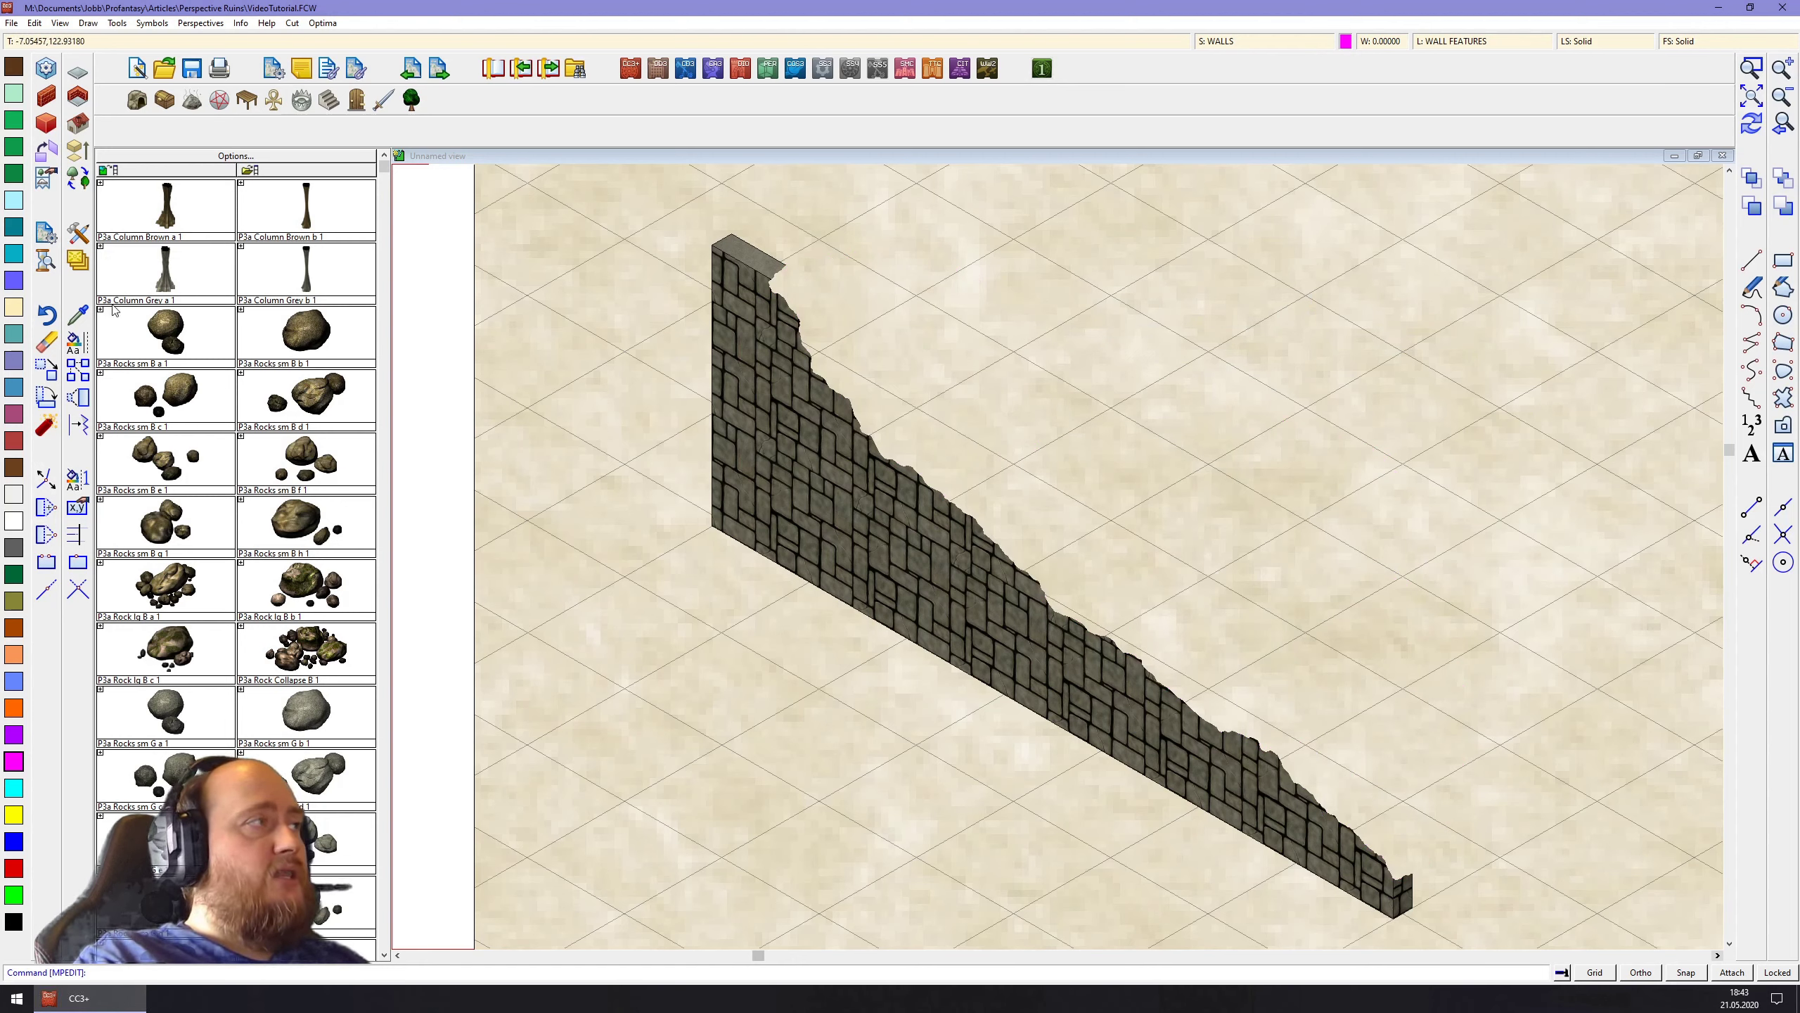
Start an erase around the wall with a selection window, then end it without erasing
left_click(46, 341)
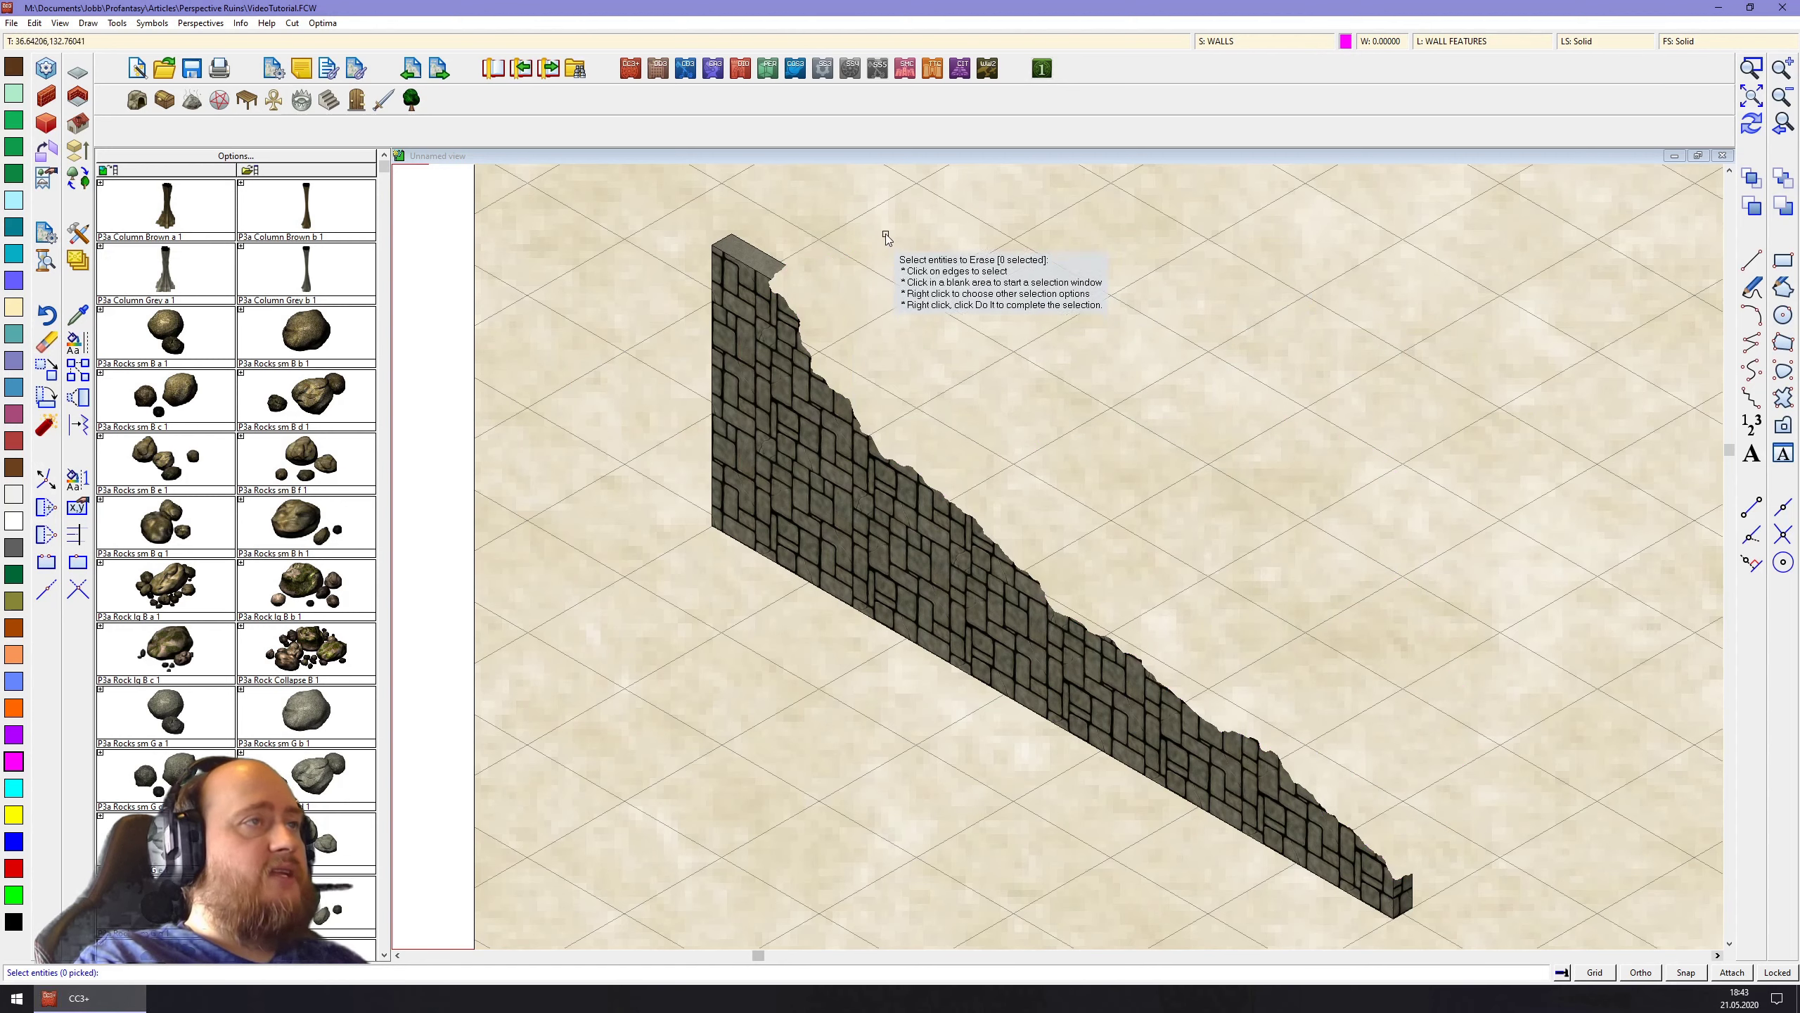
left_click(922, 365)
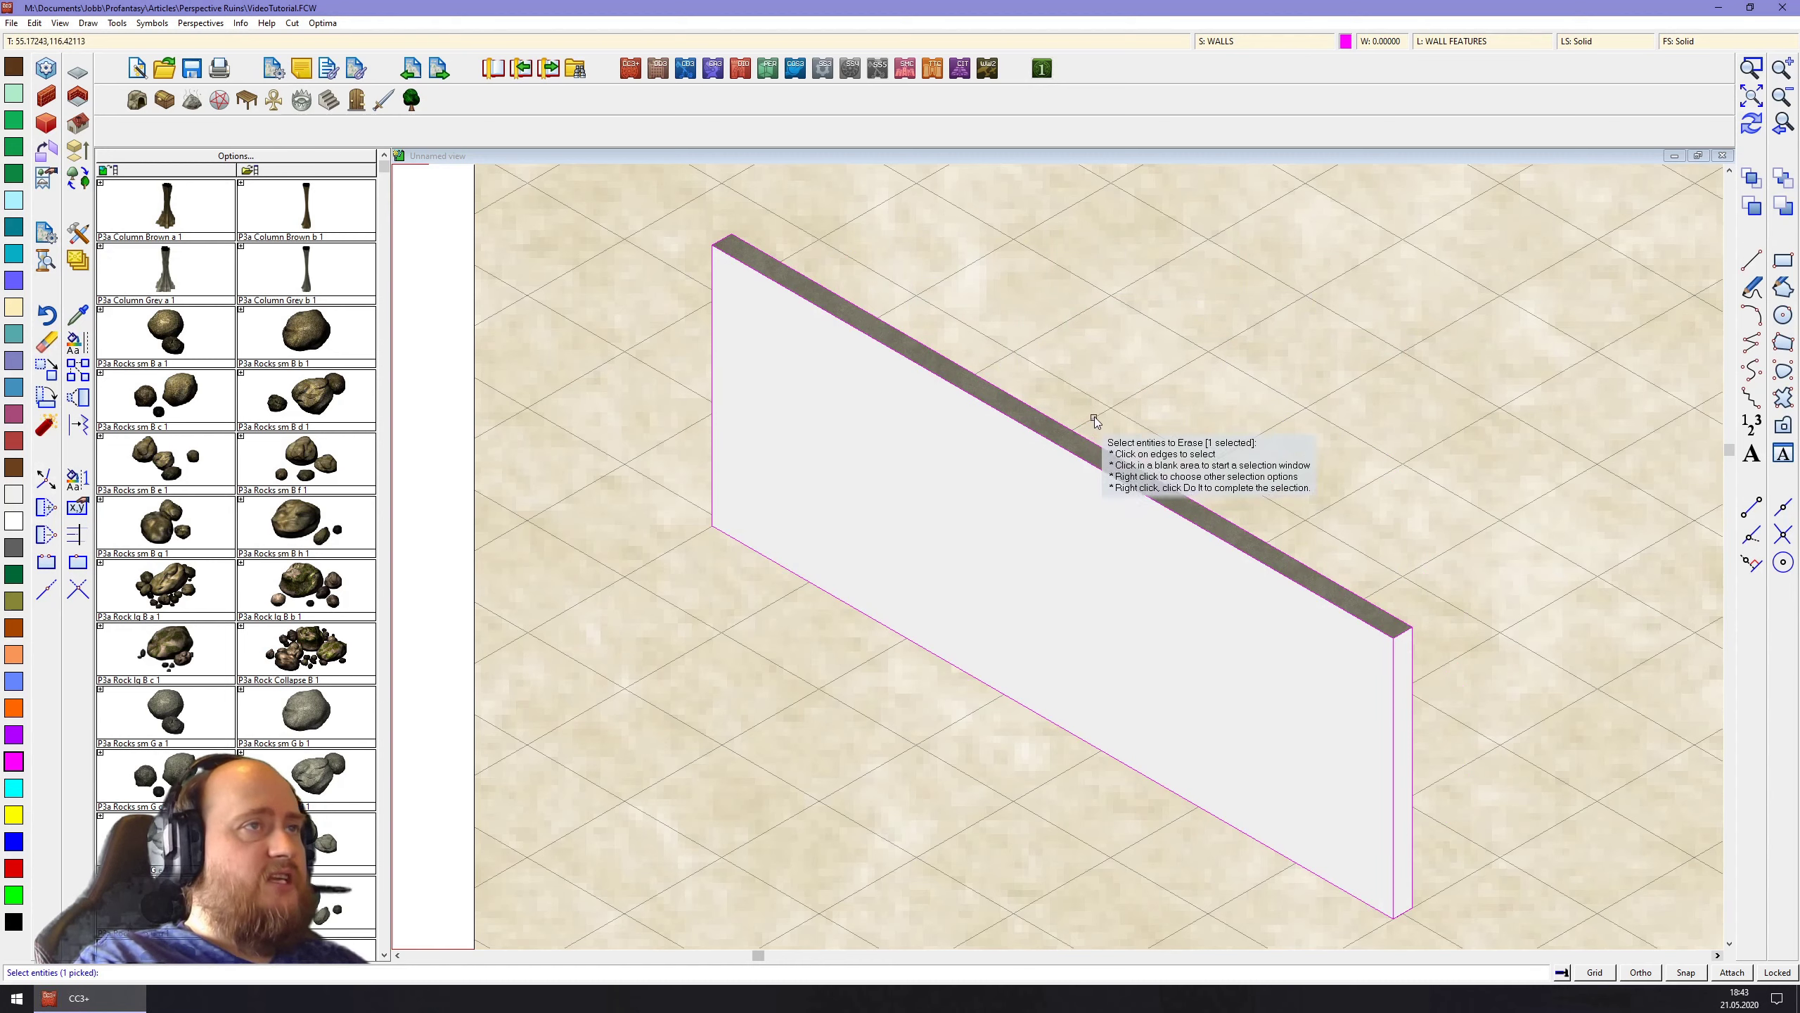
left_click(603, 203)
left_click(1461, 823)
left_click(642, 202)
left_click(1421, 687)
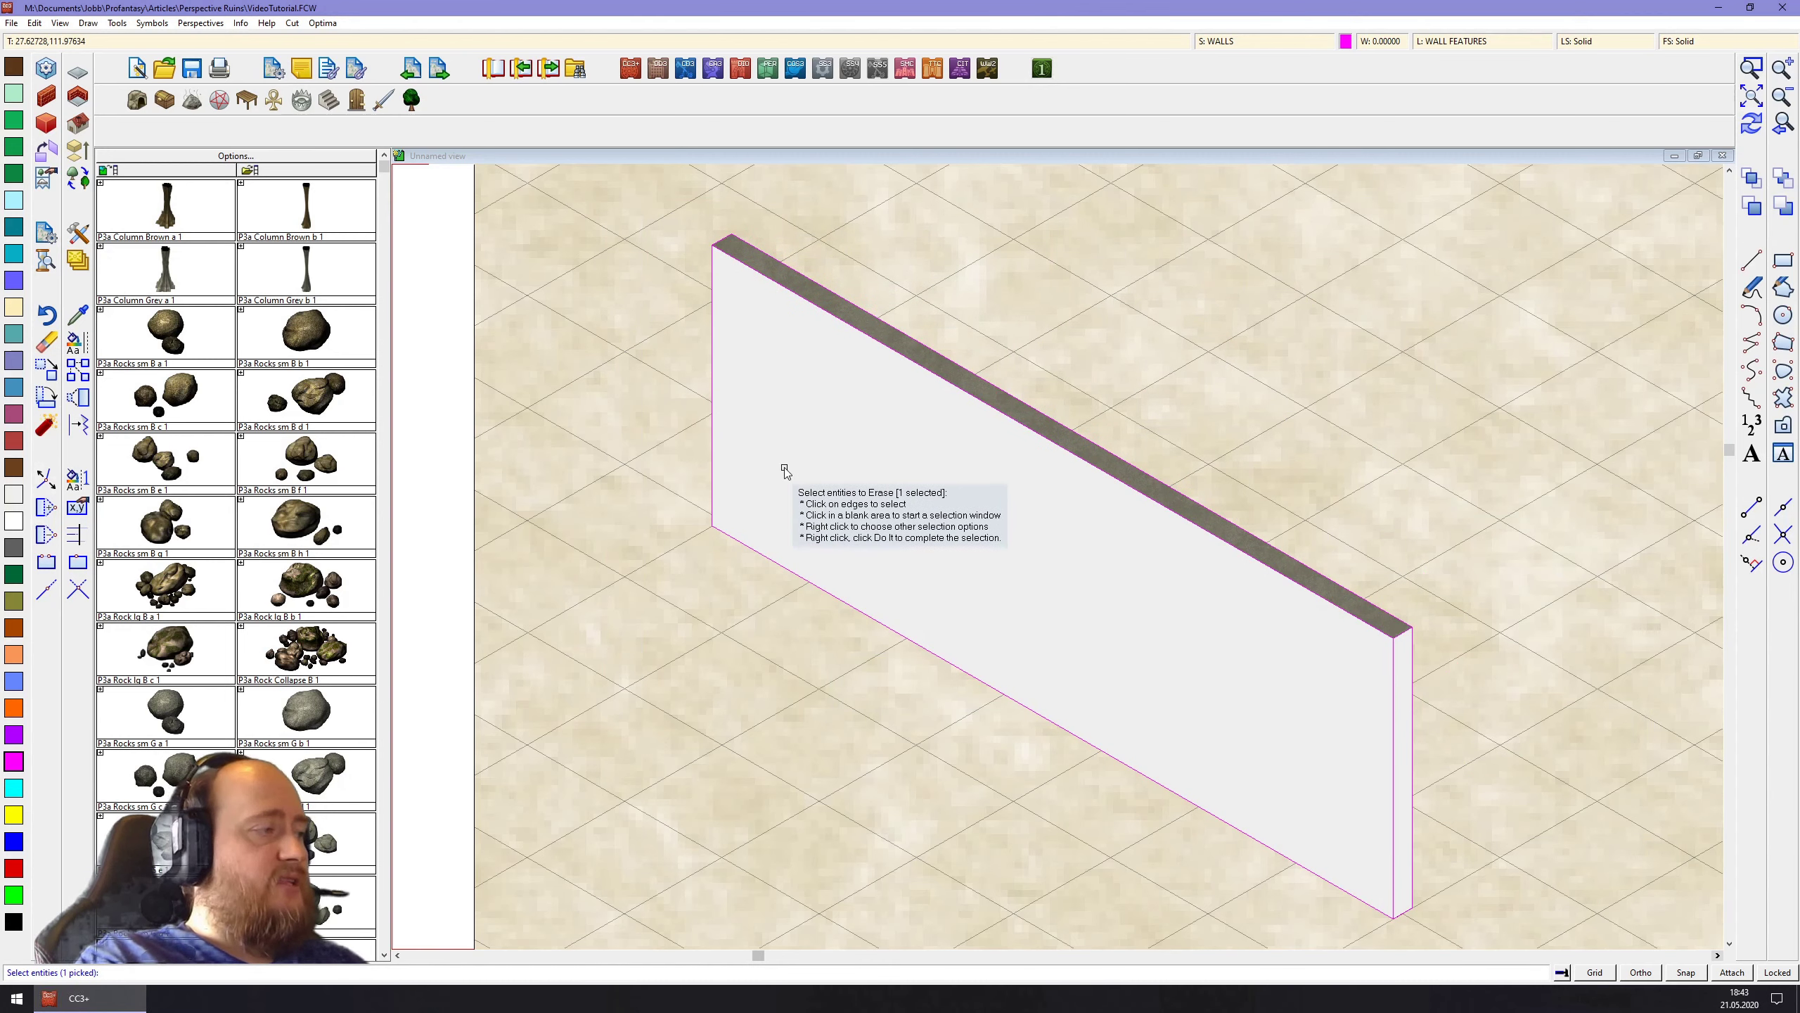
key("Return")
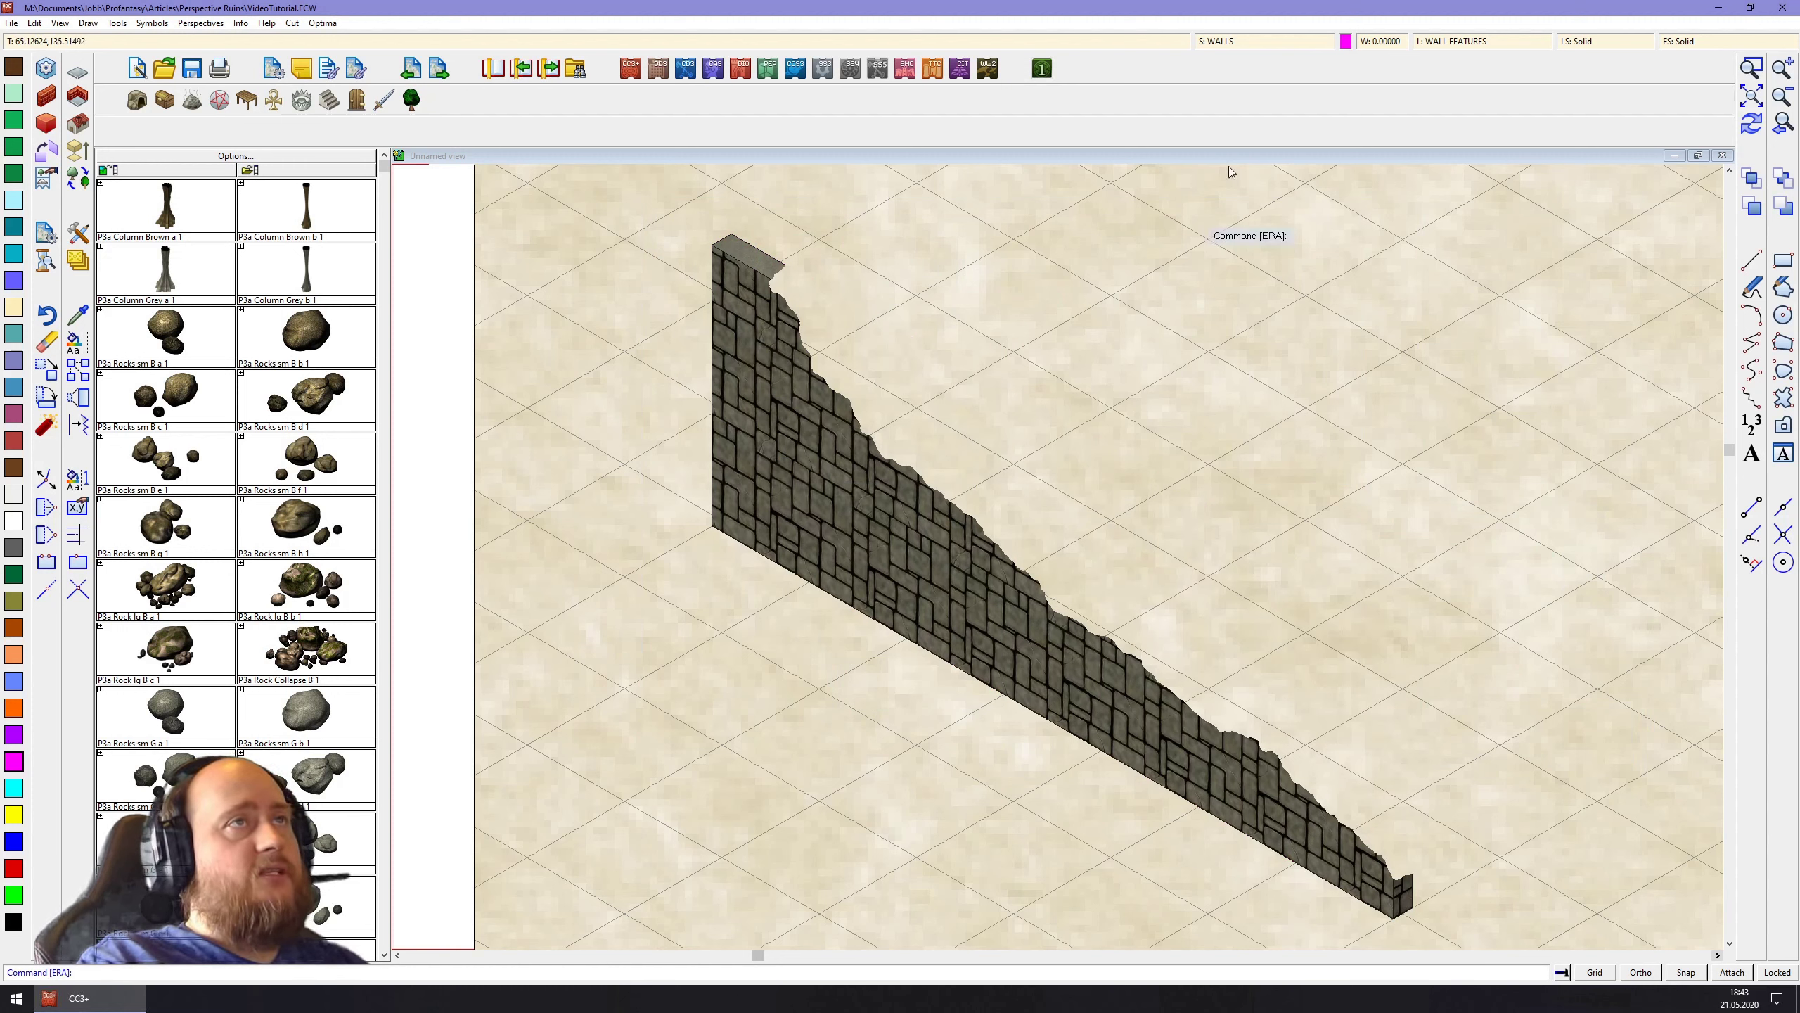
Redisplay the magenta wall-top polygon and change it to colour 0 (black) with Hollow fill style
left_click(1226, 41)
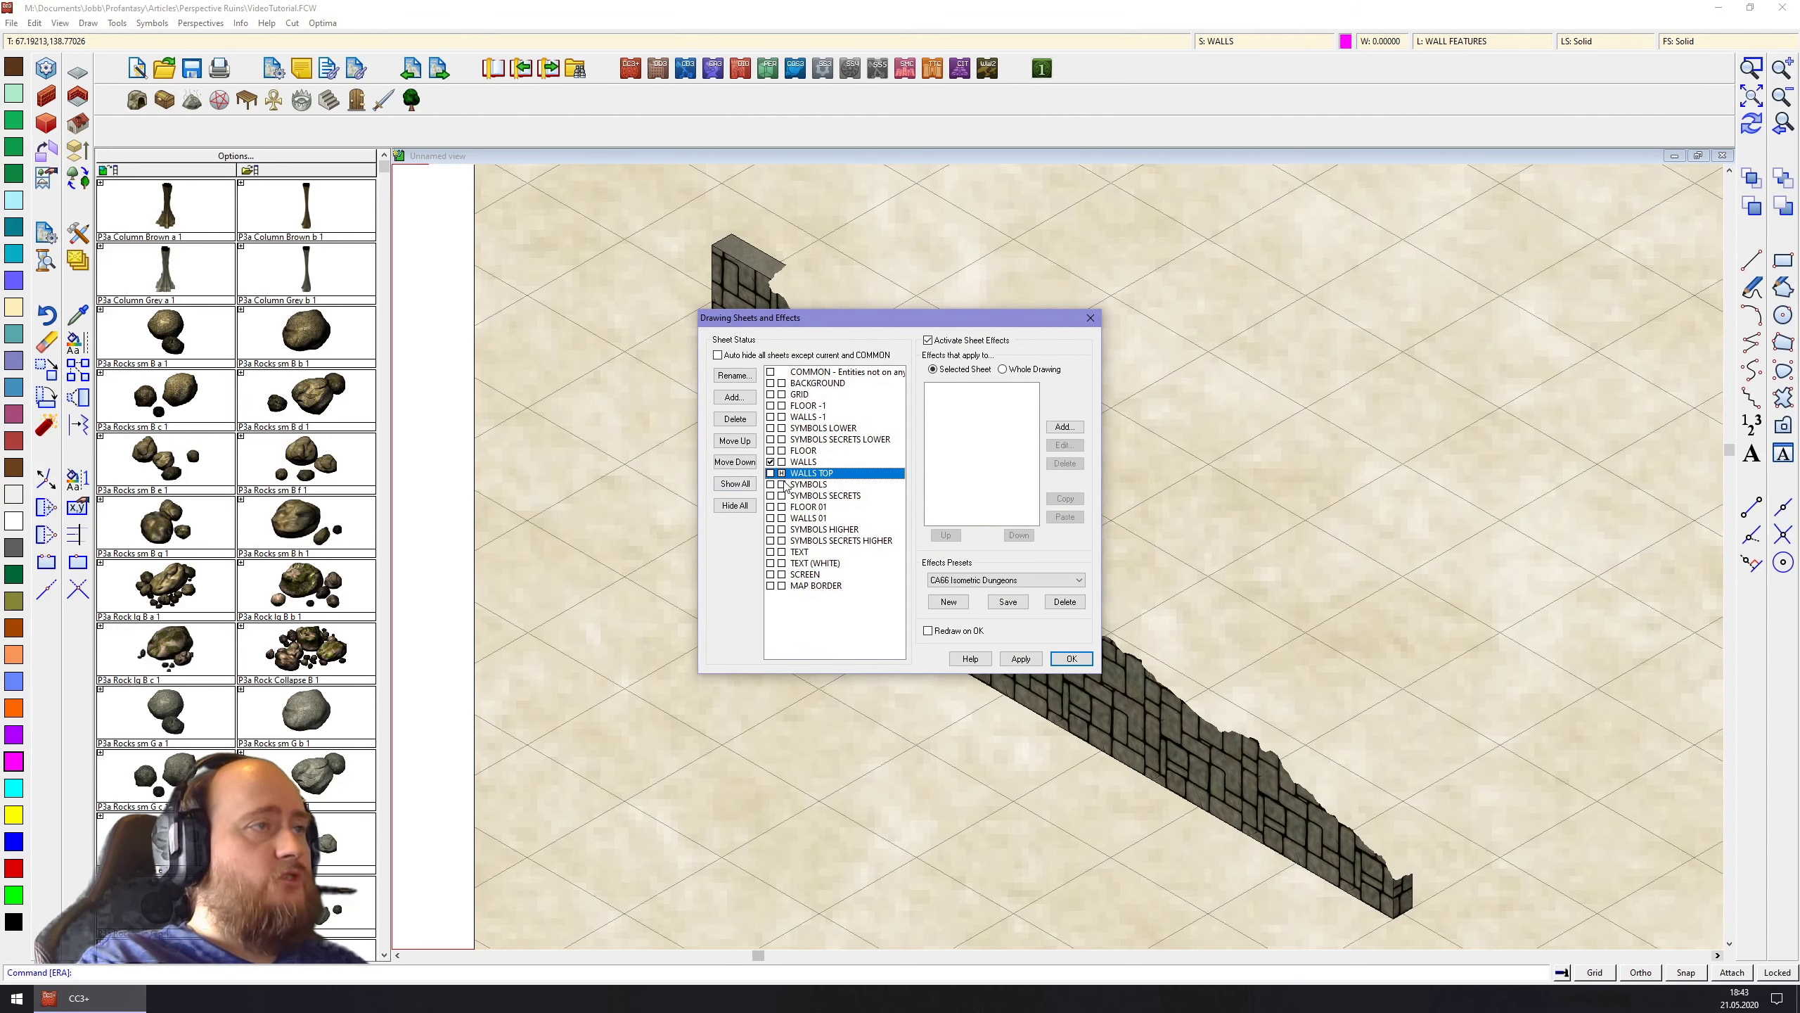
left_click(1082, 661)
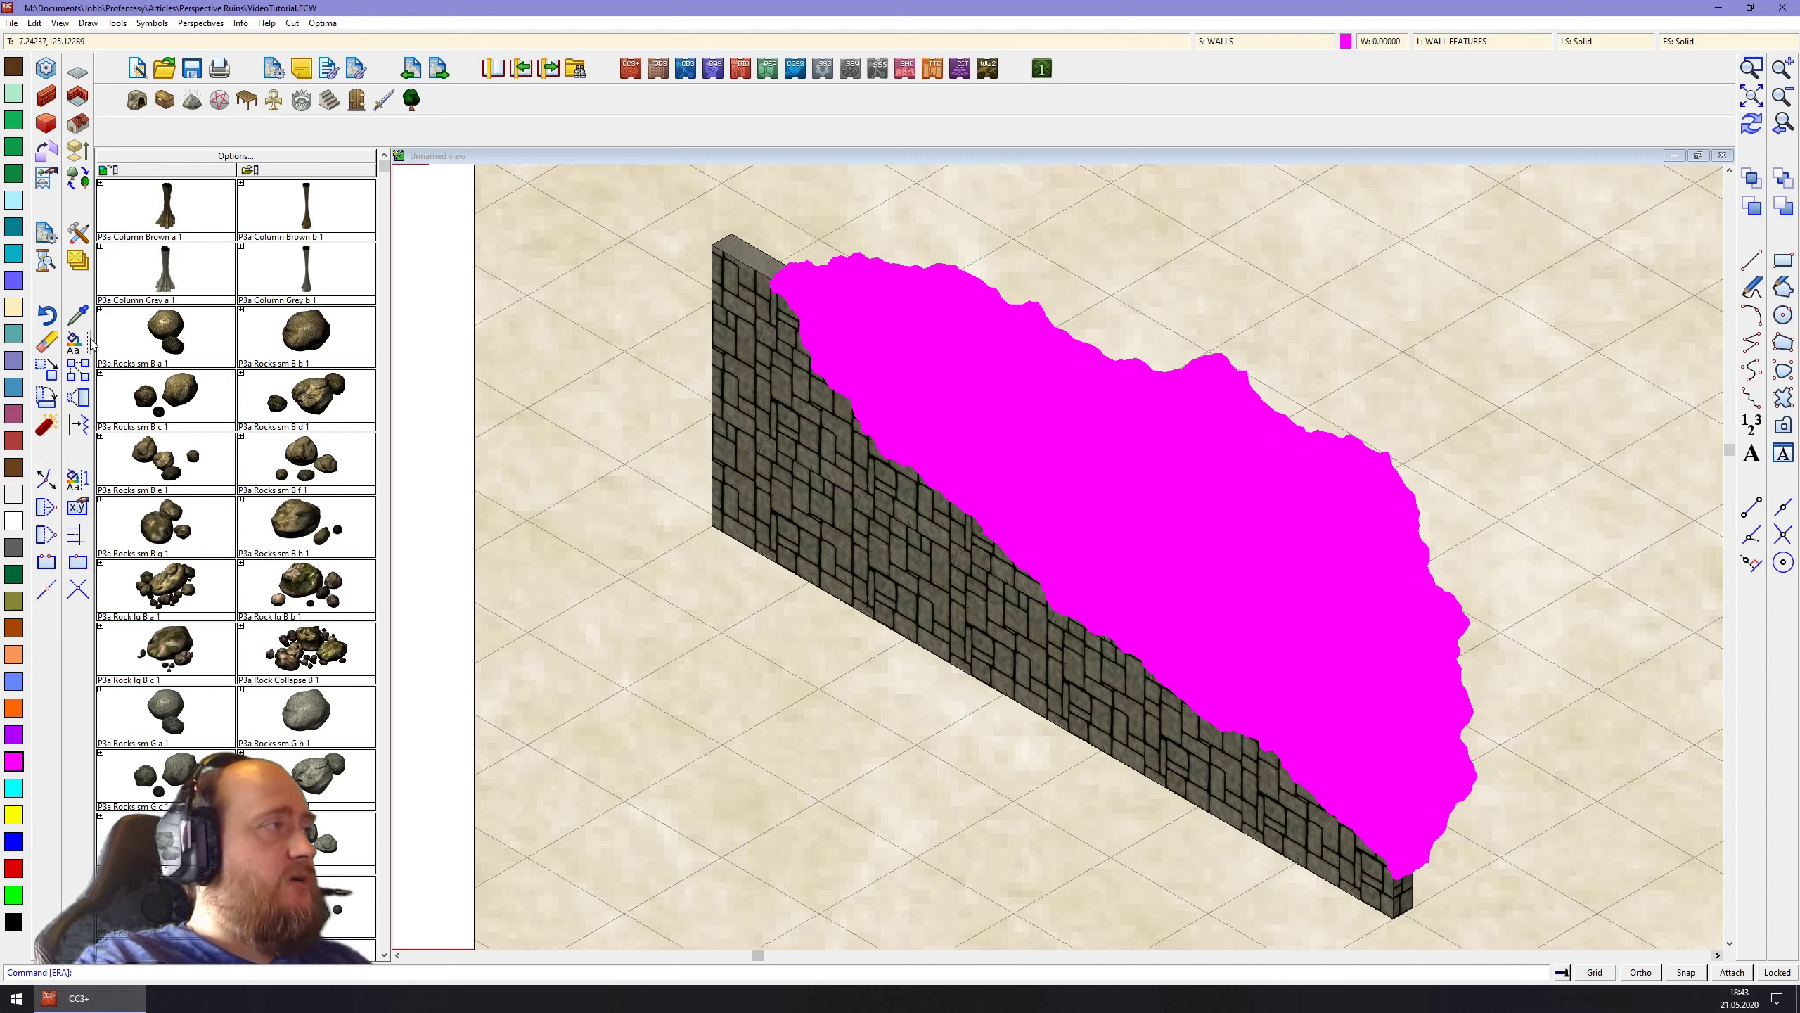
left_click(857, 254)
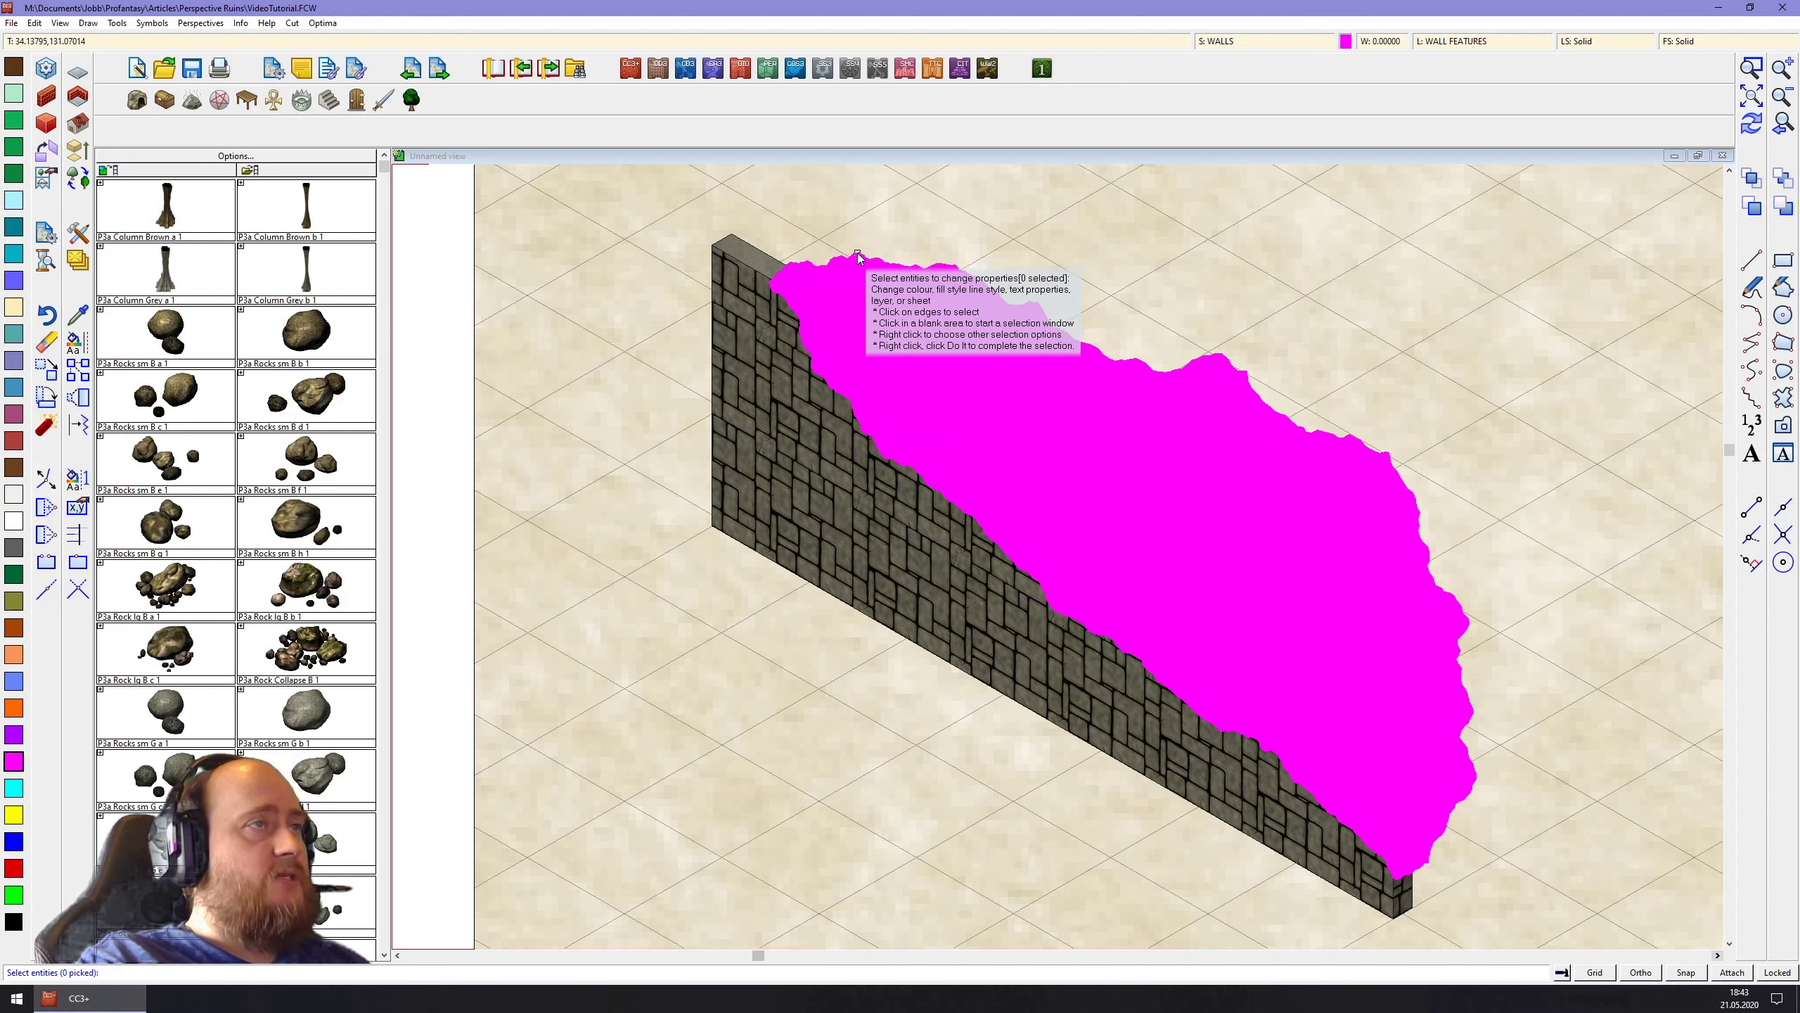
right_click(588, 362)
left_click(596, 371)
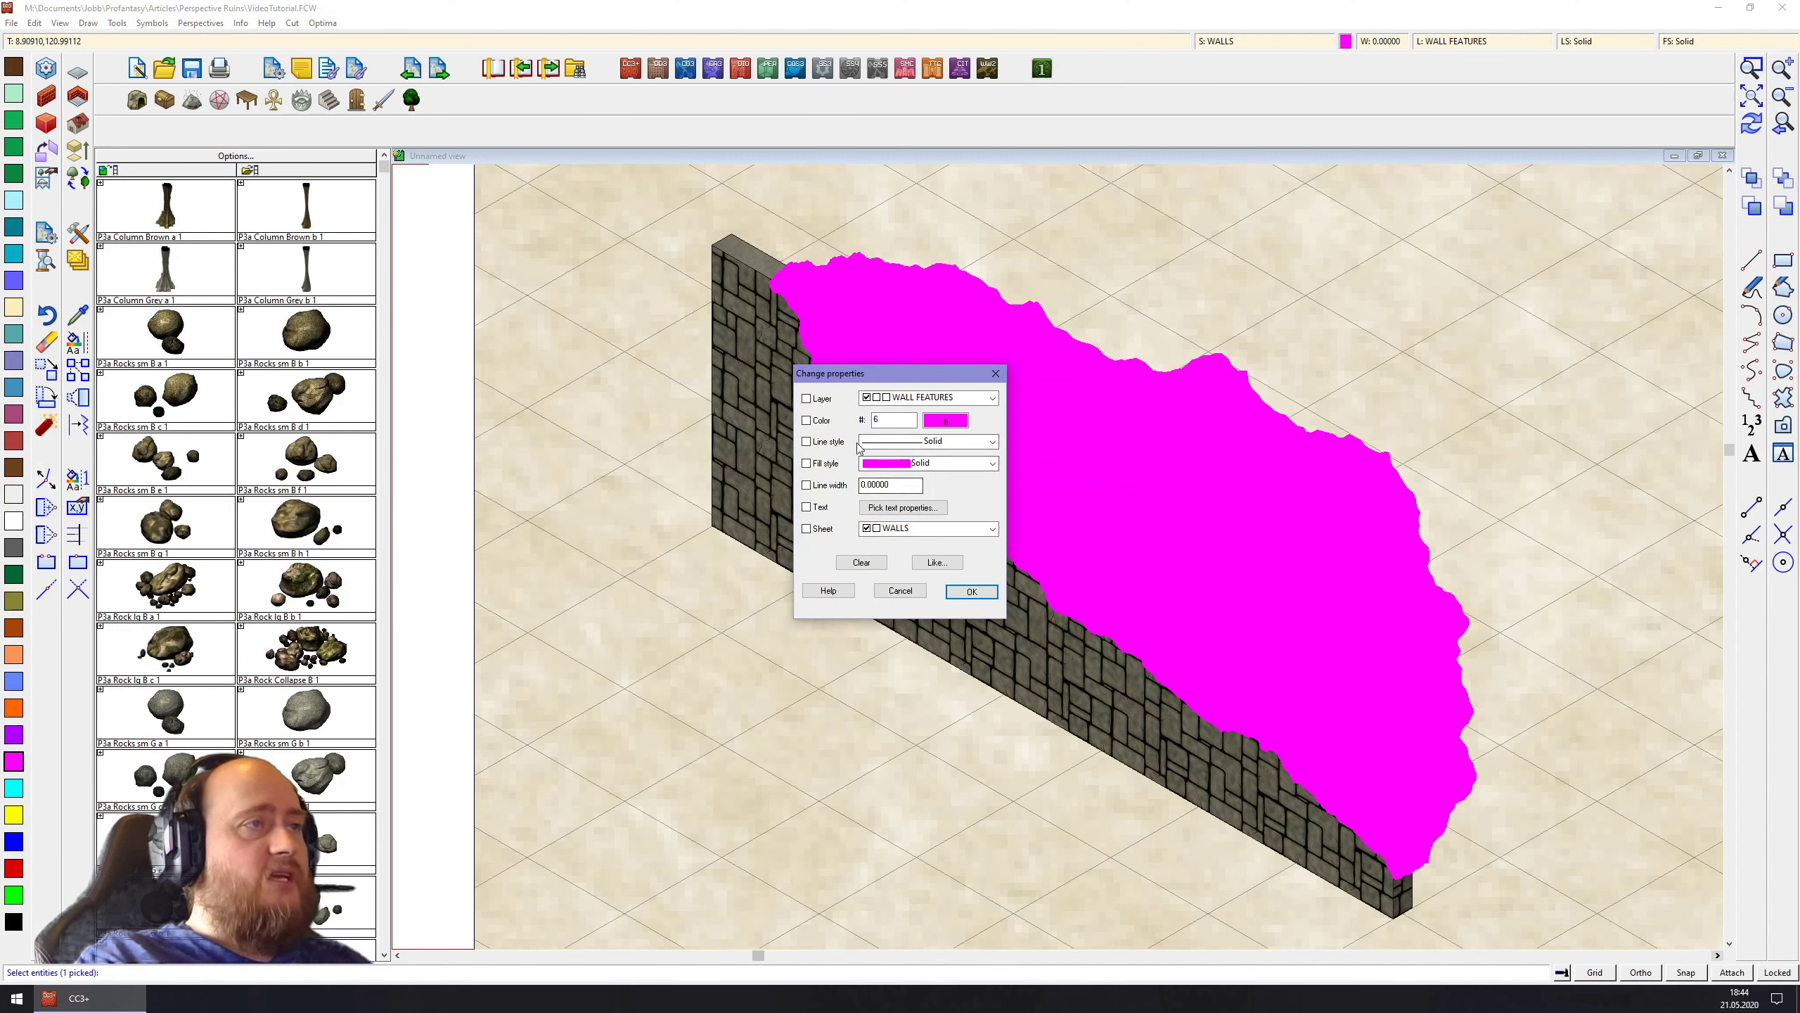
left_click(946, 422)
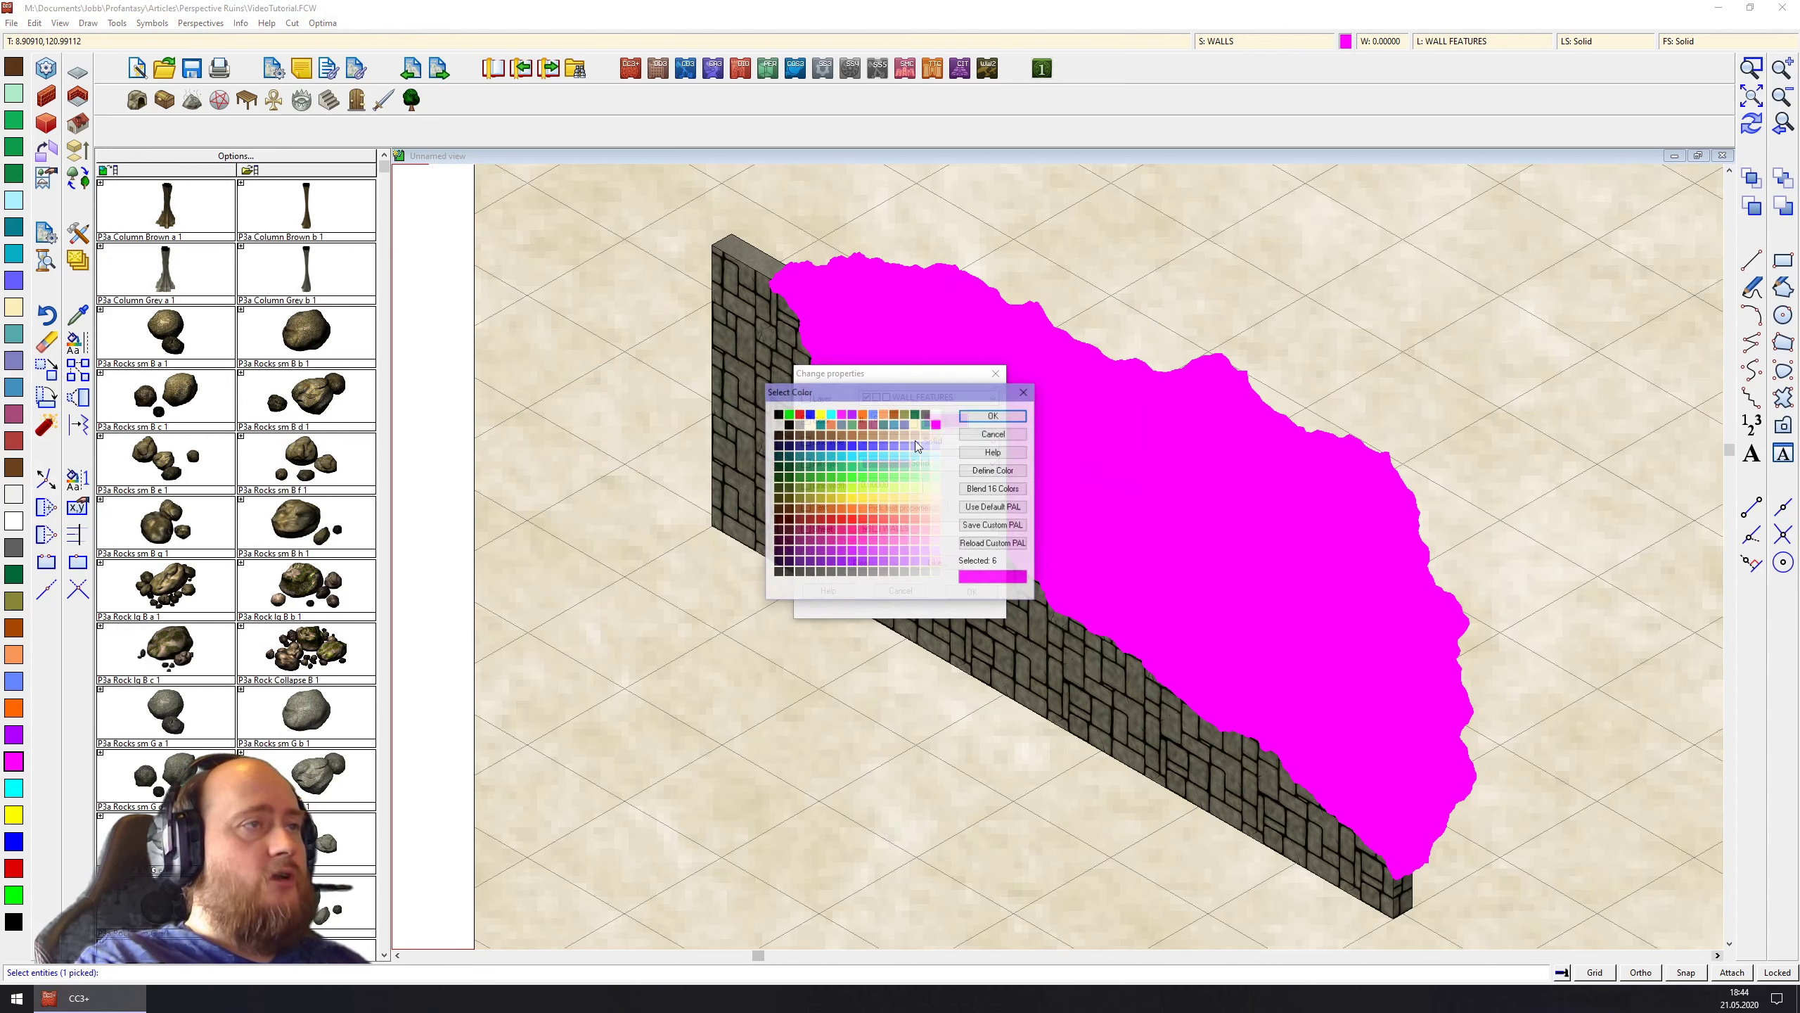
left_click(780, 415)
left_click(993, 415)
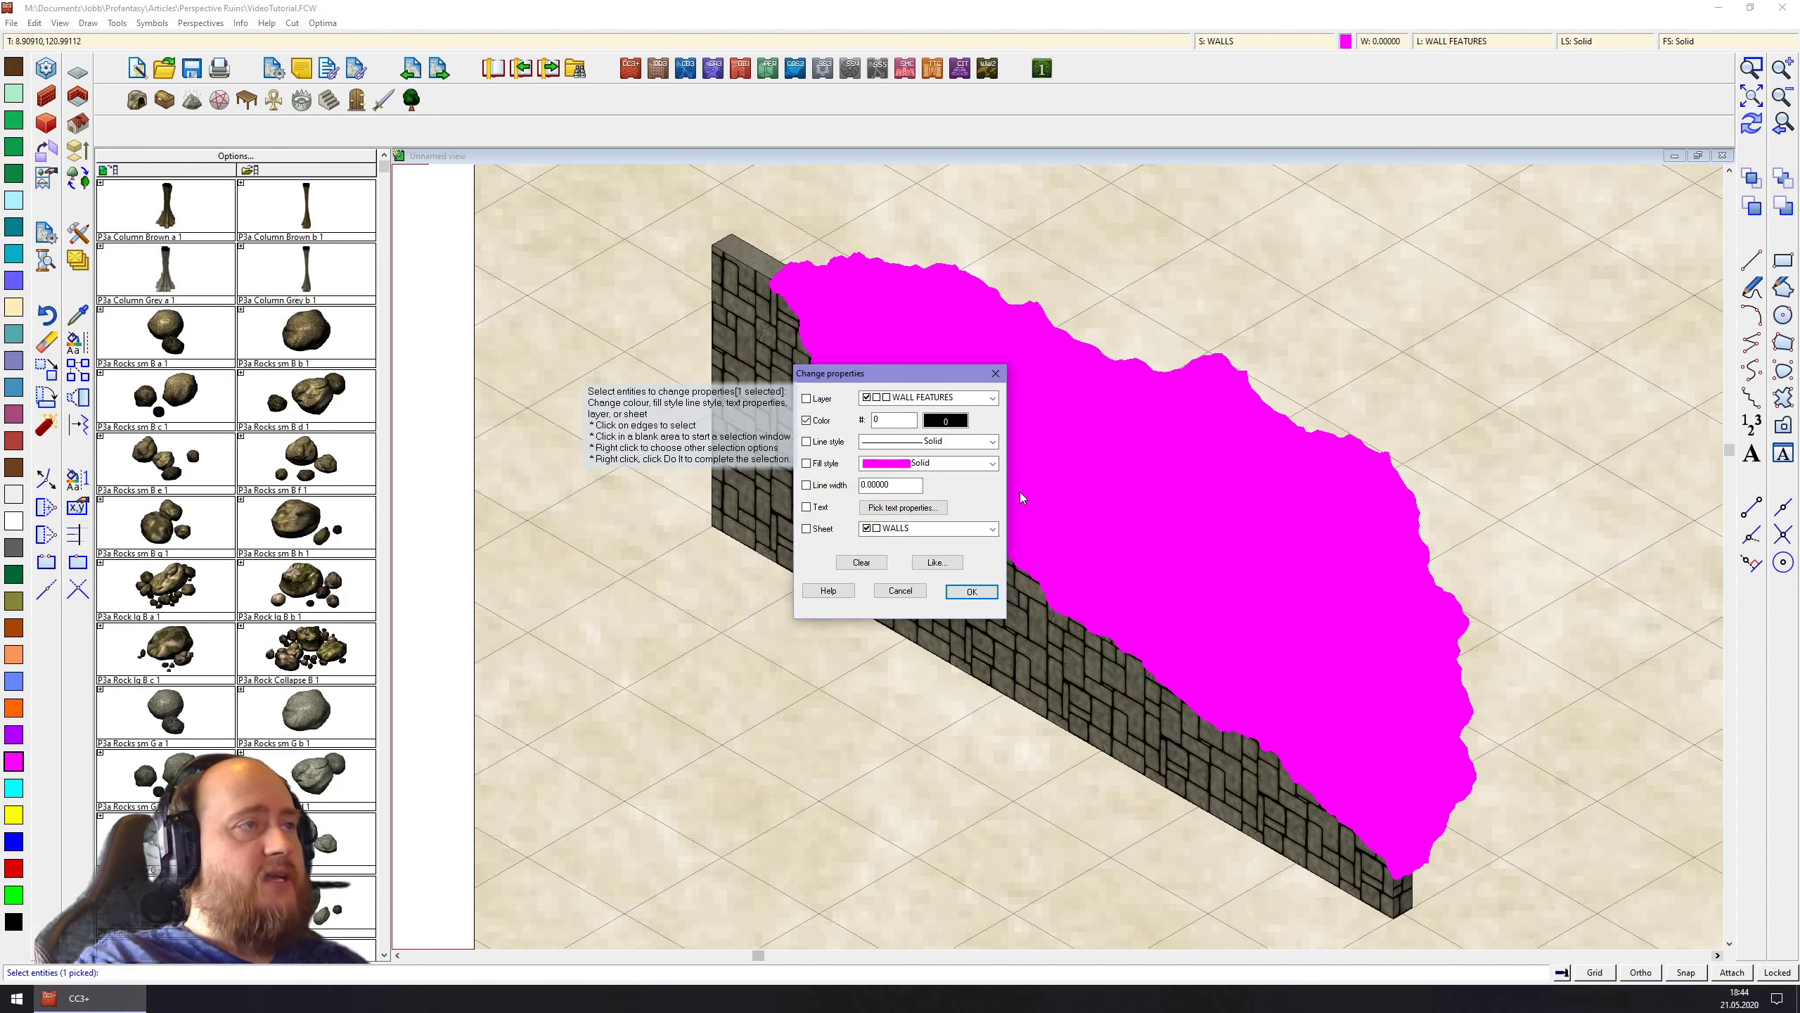
left_click(807, 463)
left_click(991, 463)
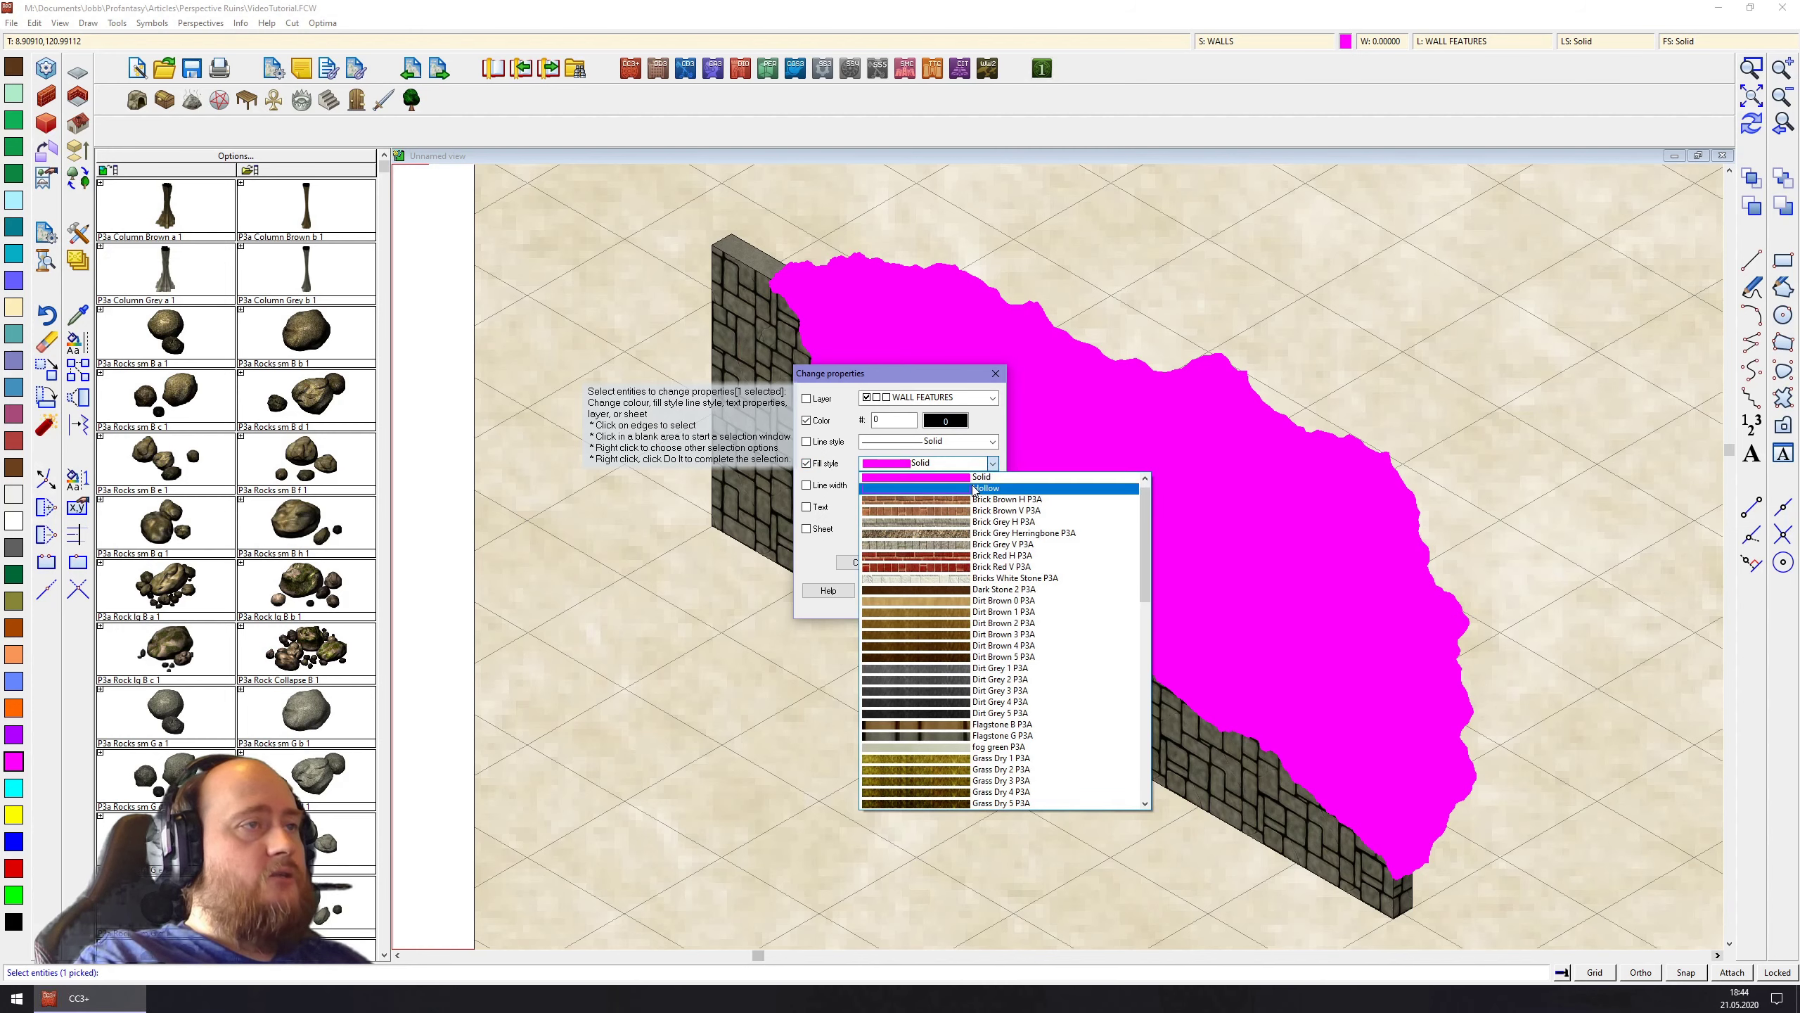
left_click(976, 480)
left_click(971, 592)
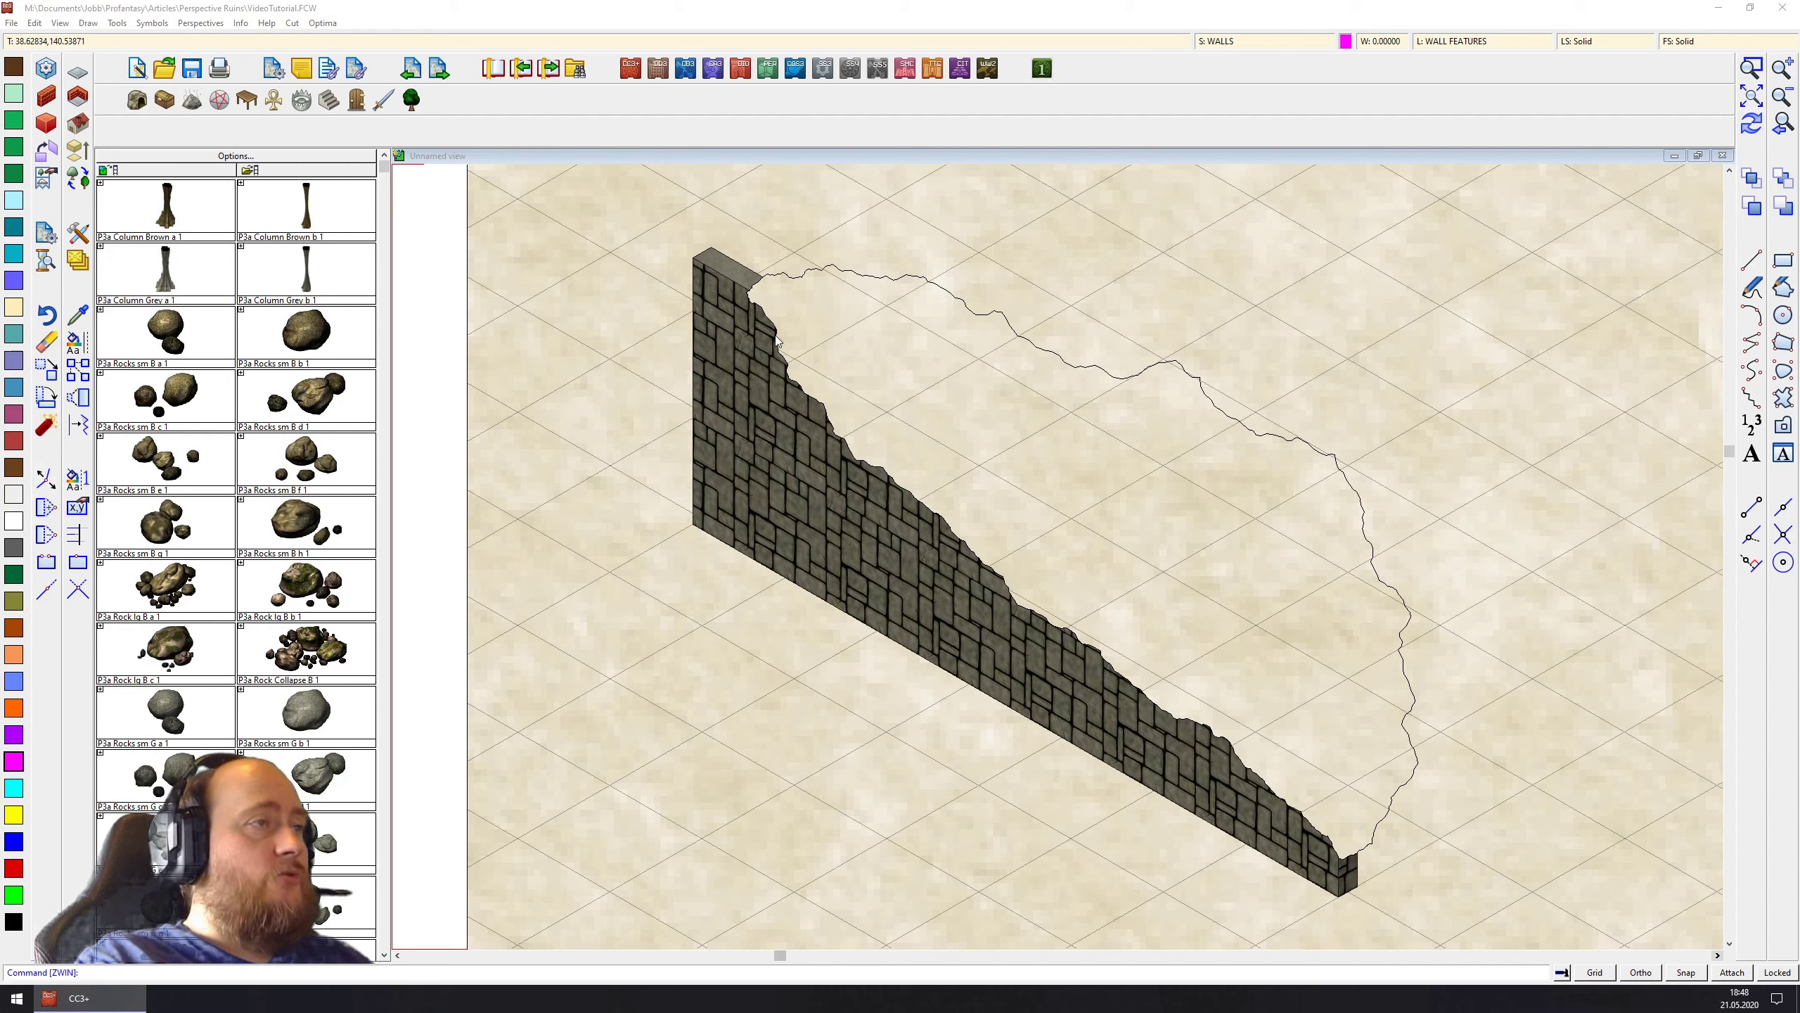
left_click(1754, 70)
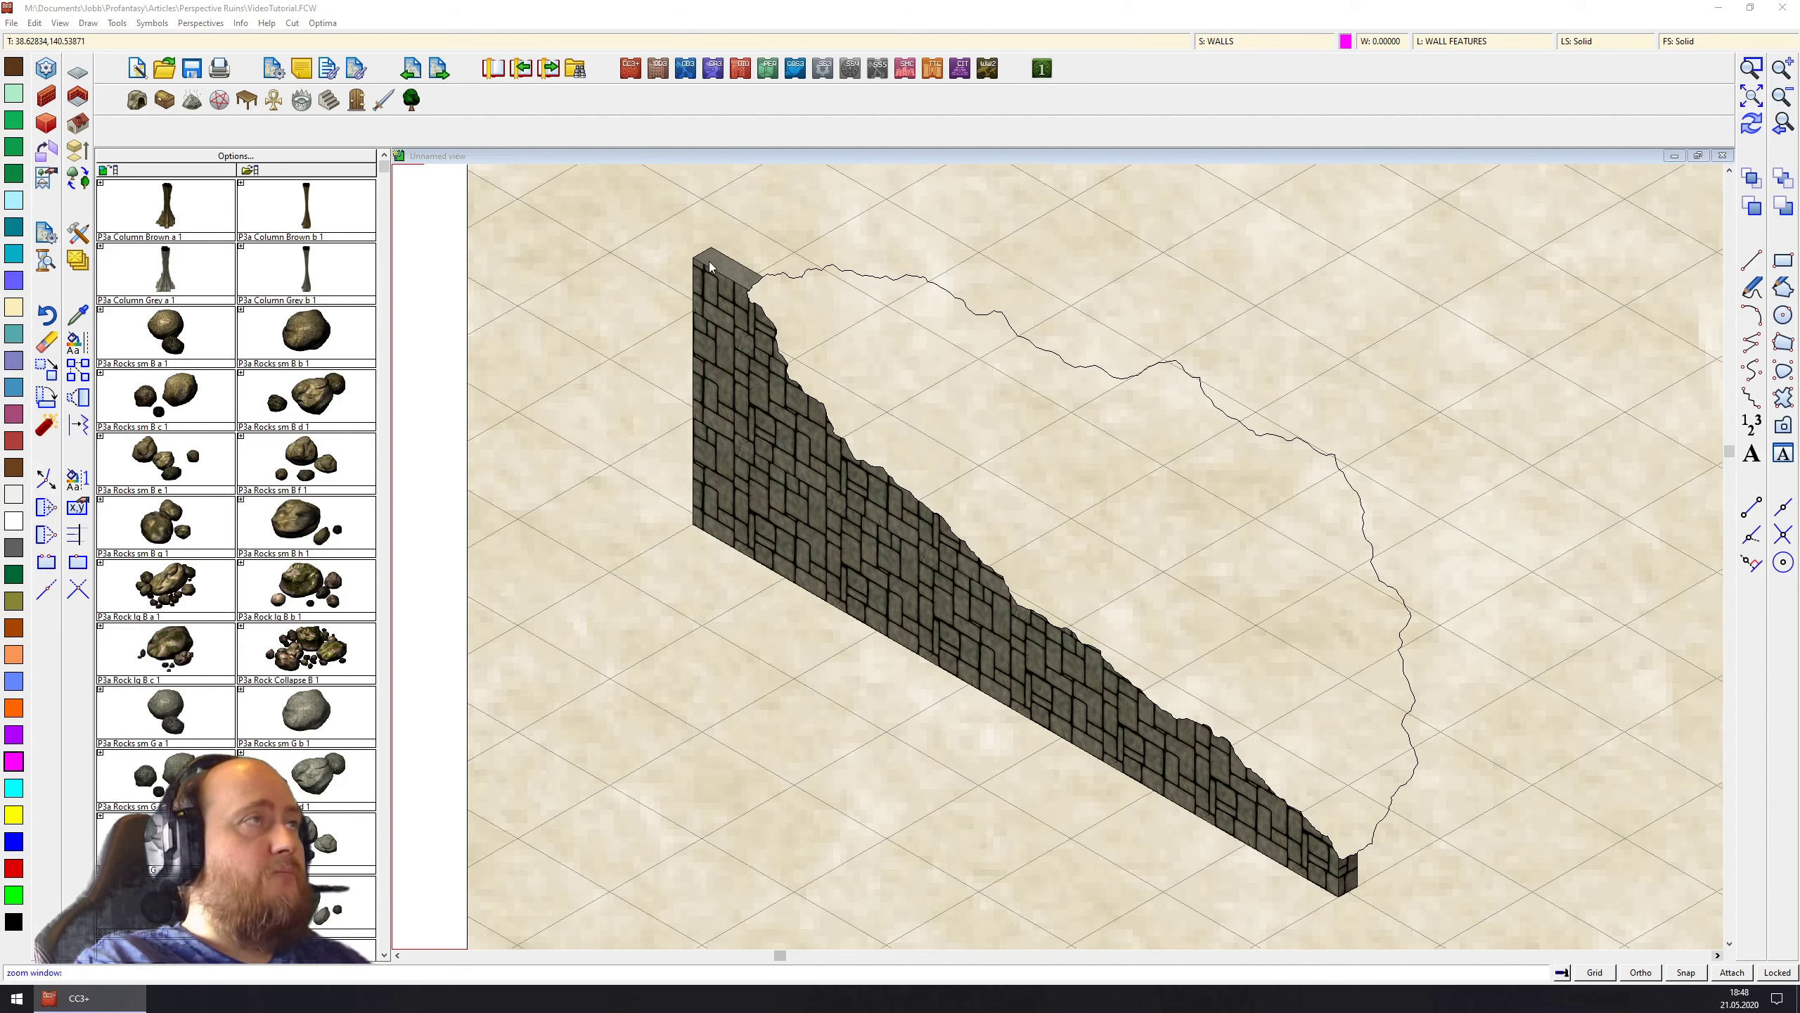
left_click(654, 200)
left_click(708, 268)
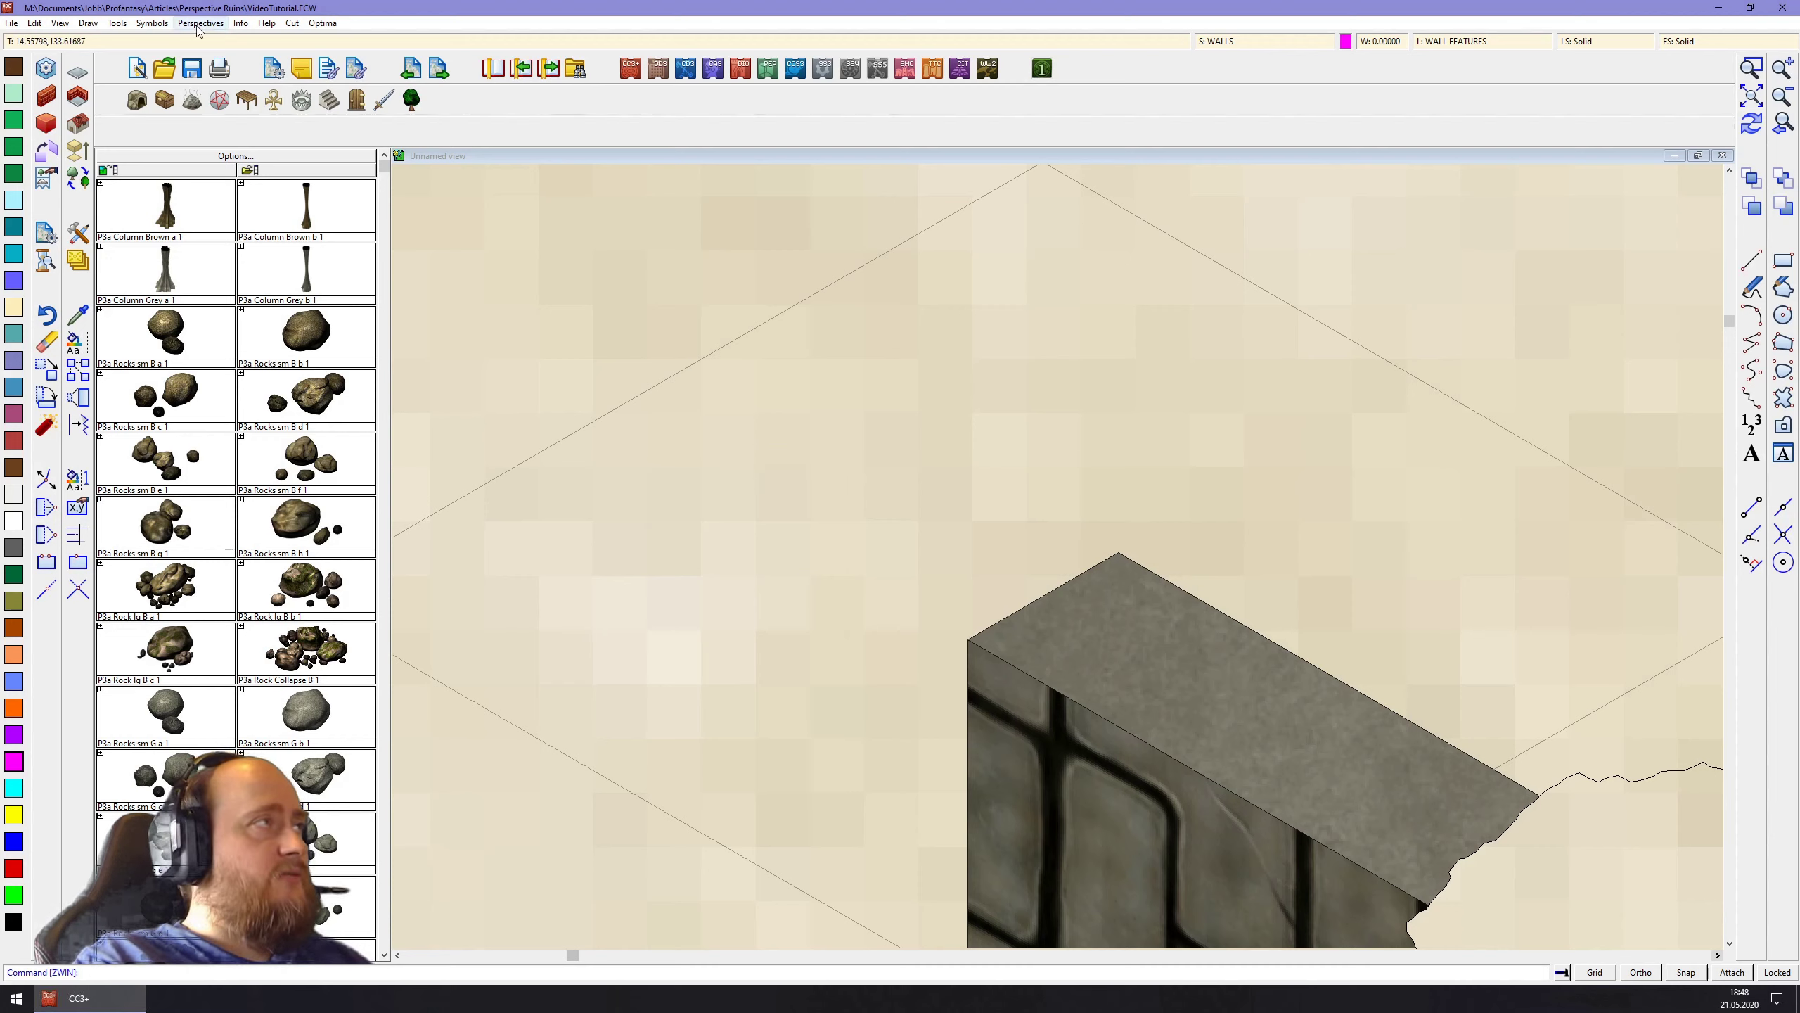
left_click(241, 22)
left_click(269, 50)
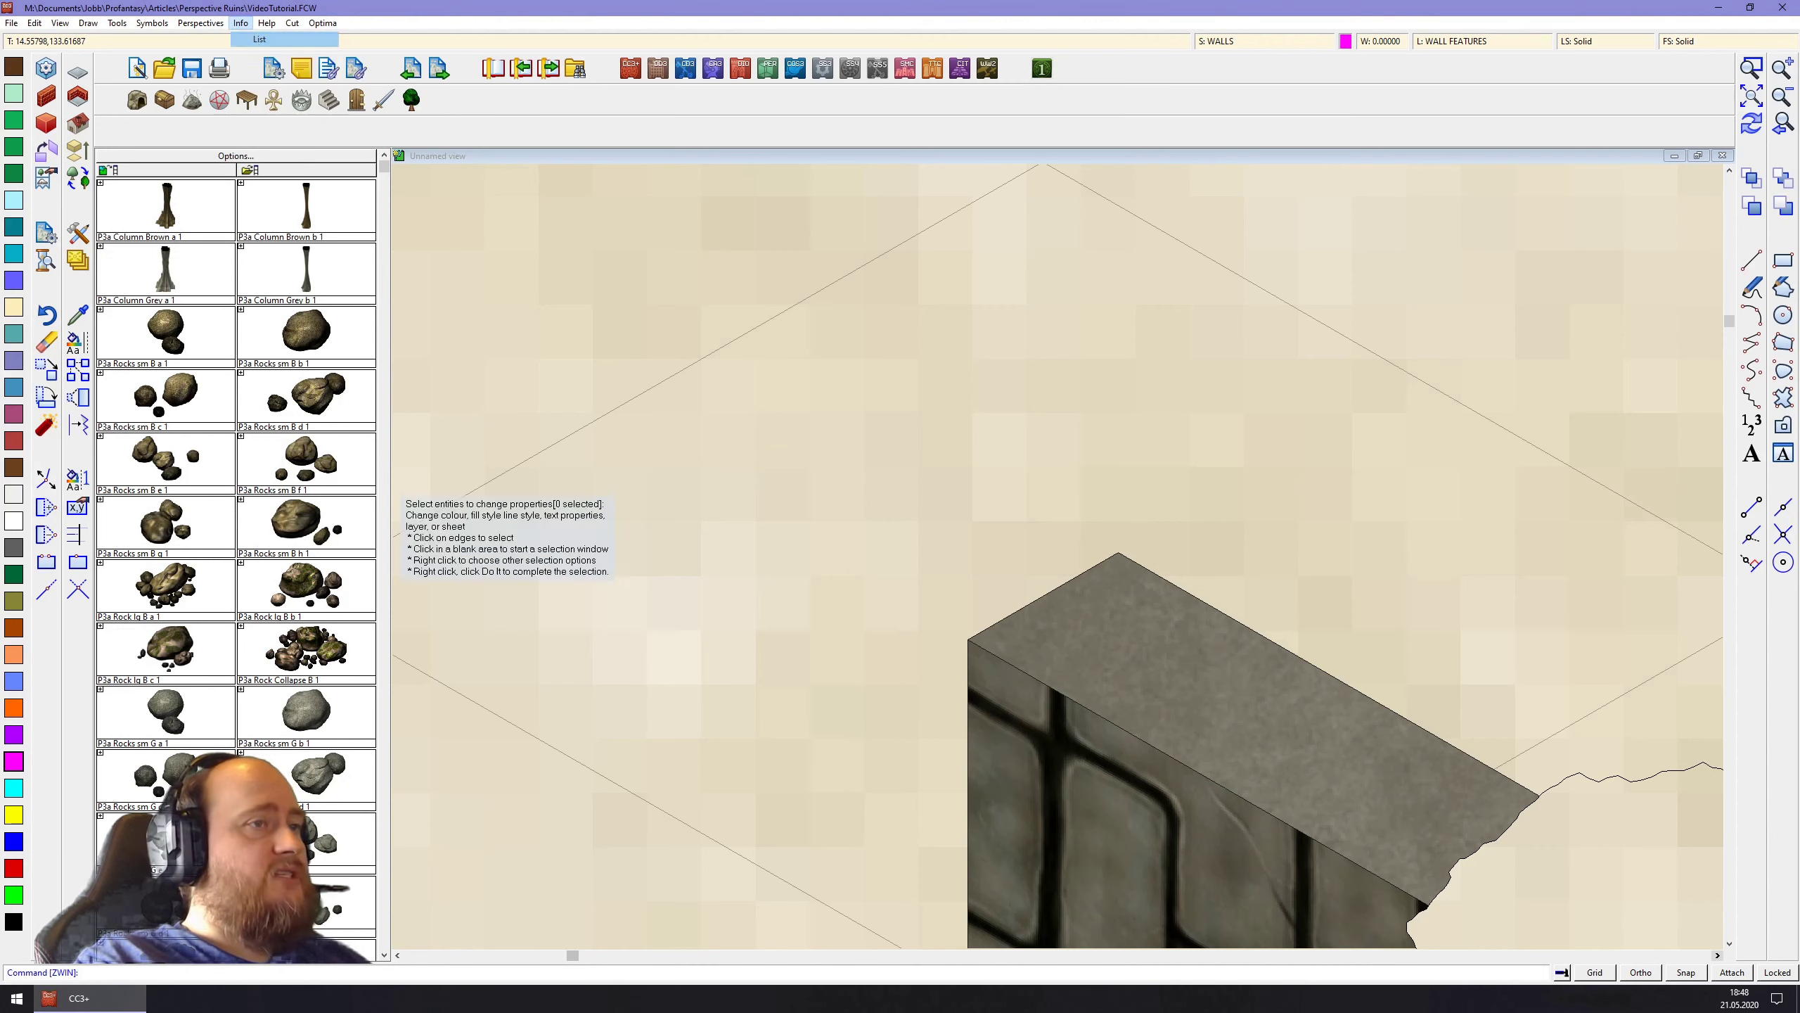
left_click(1052, 590)
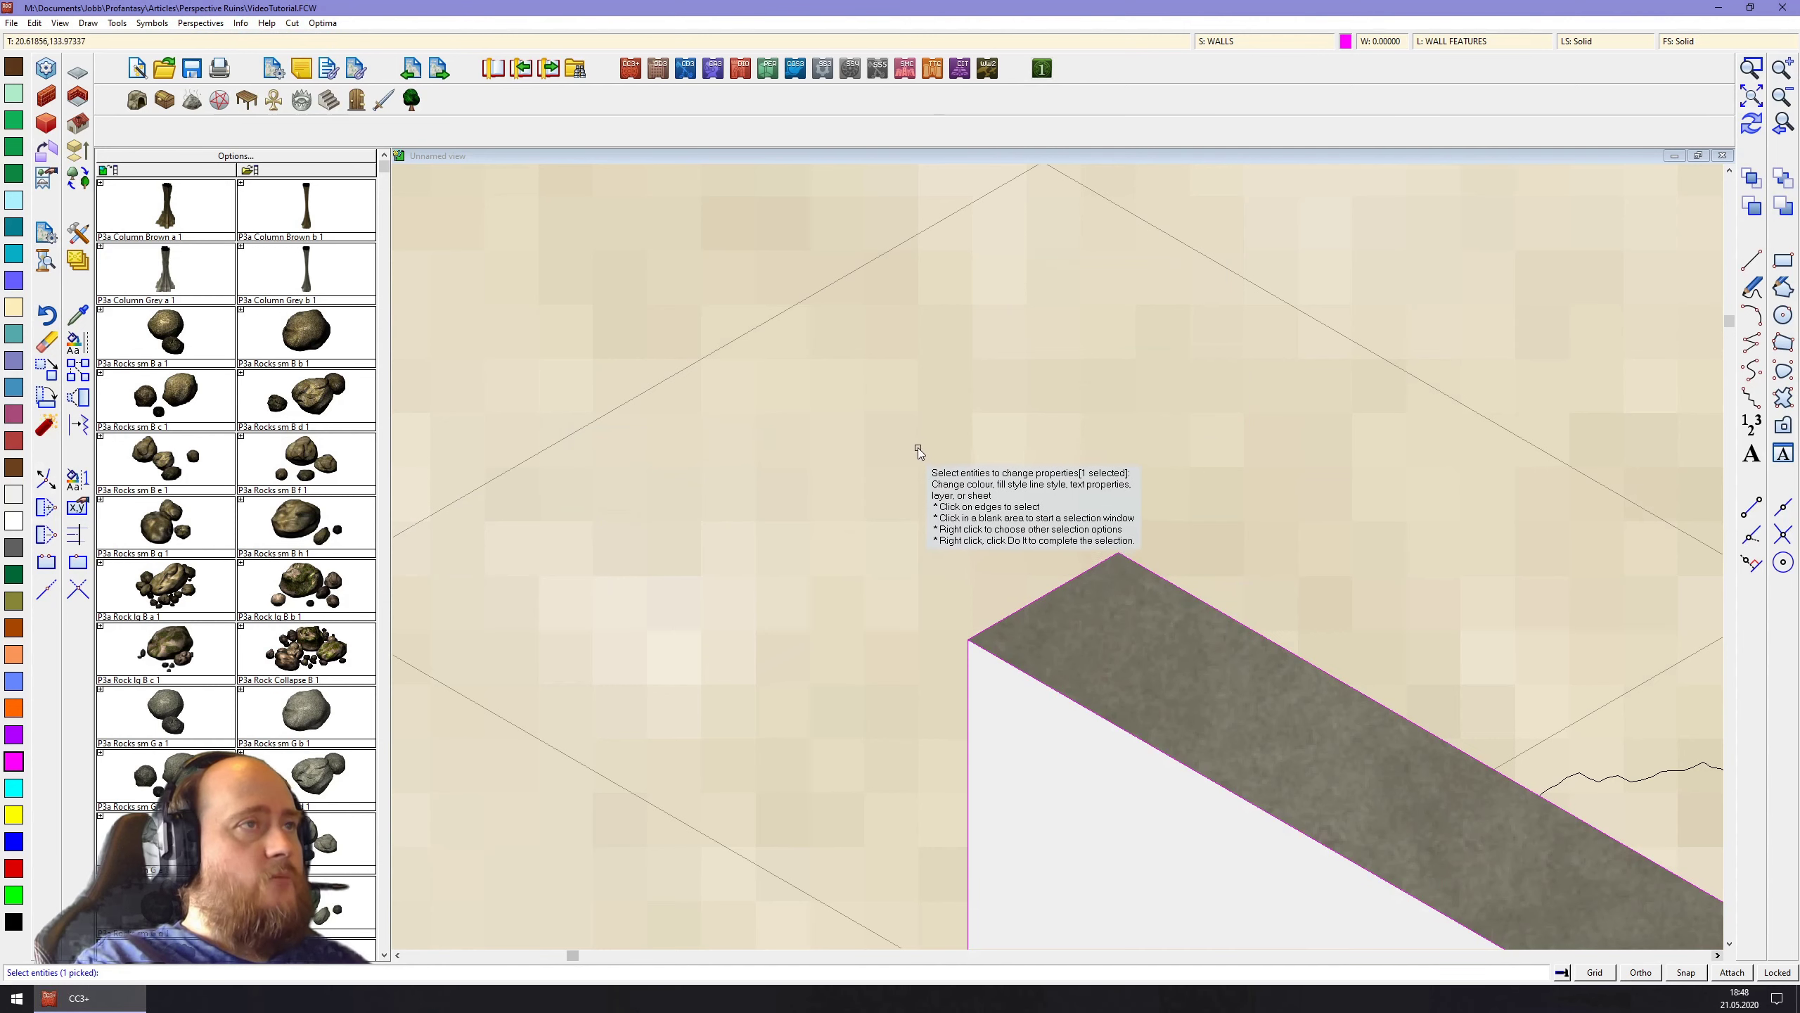
right_click(747, 352)
left_click(769, 360)
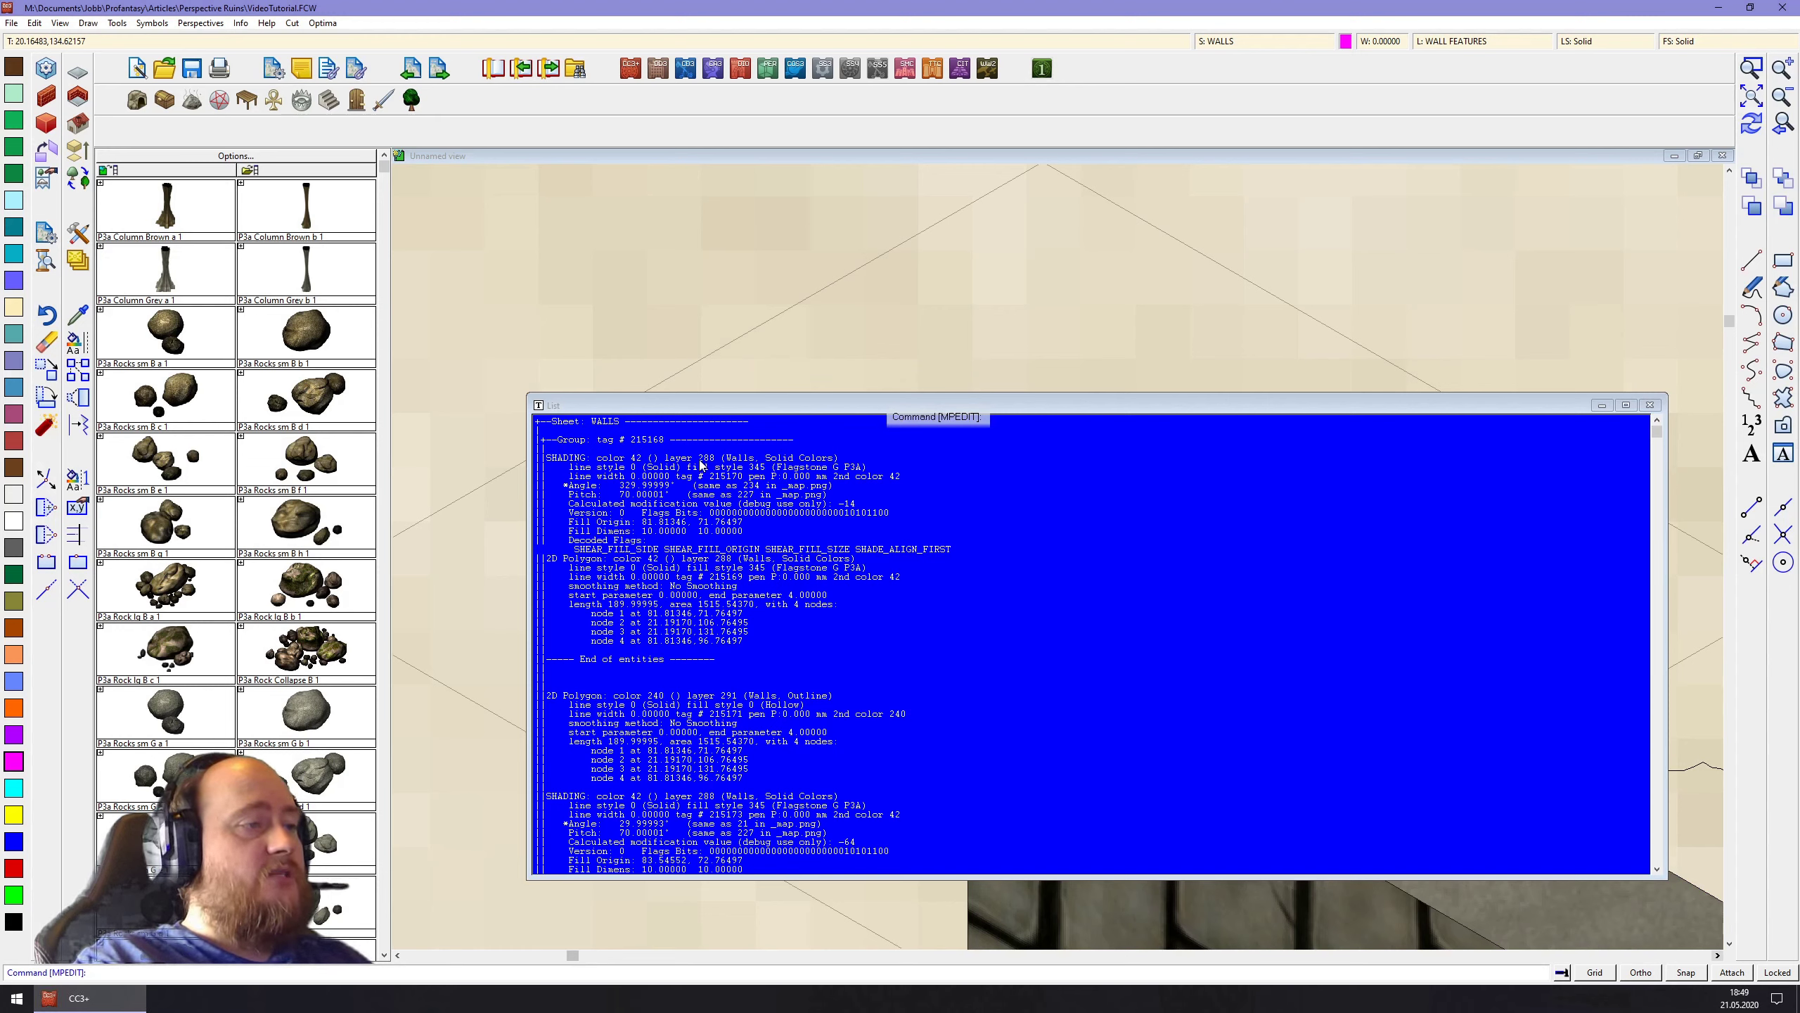
left_click(1649, 405)
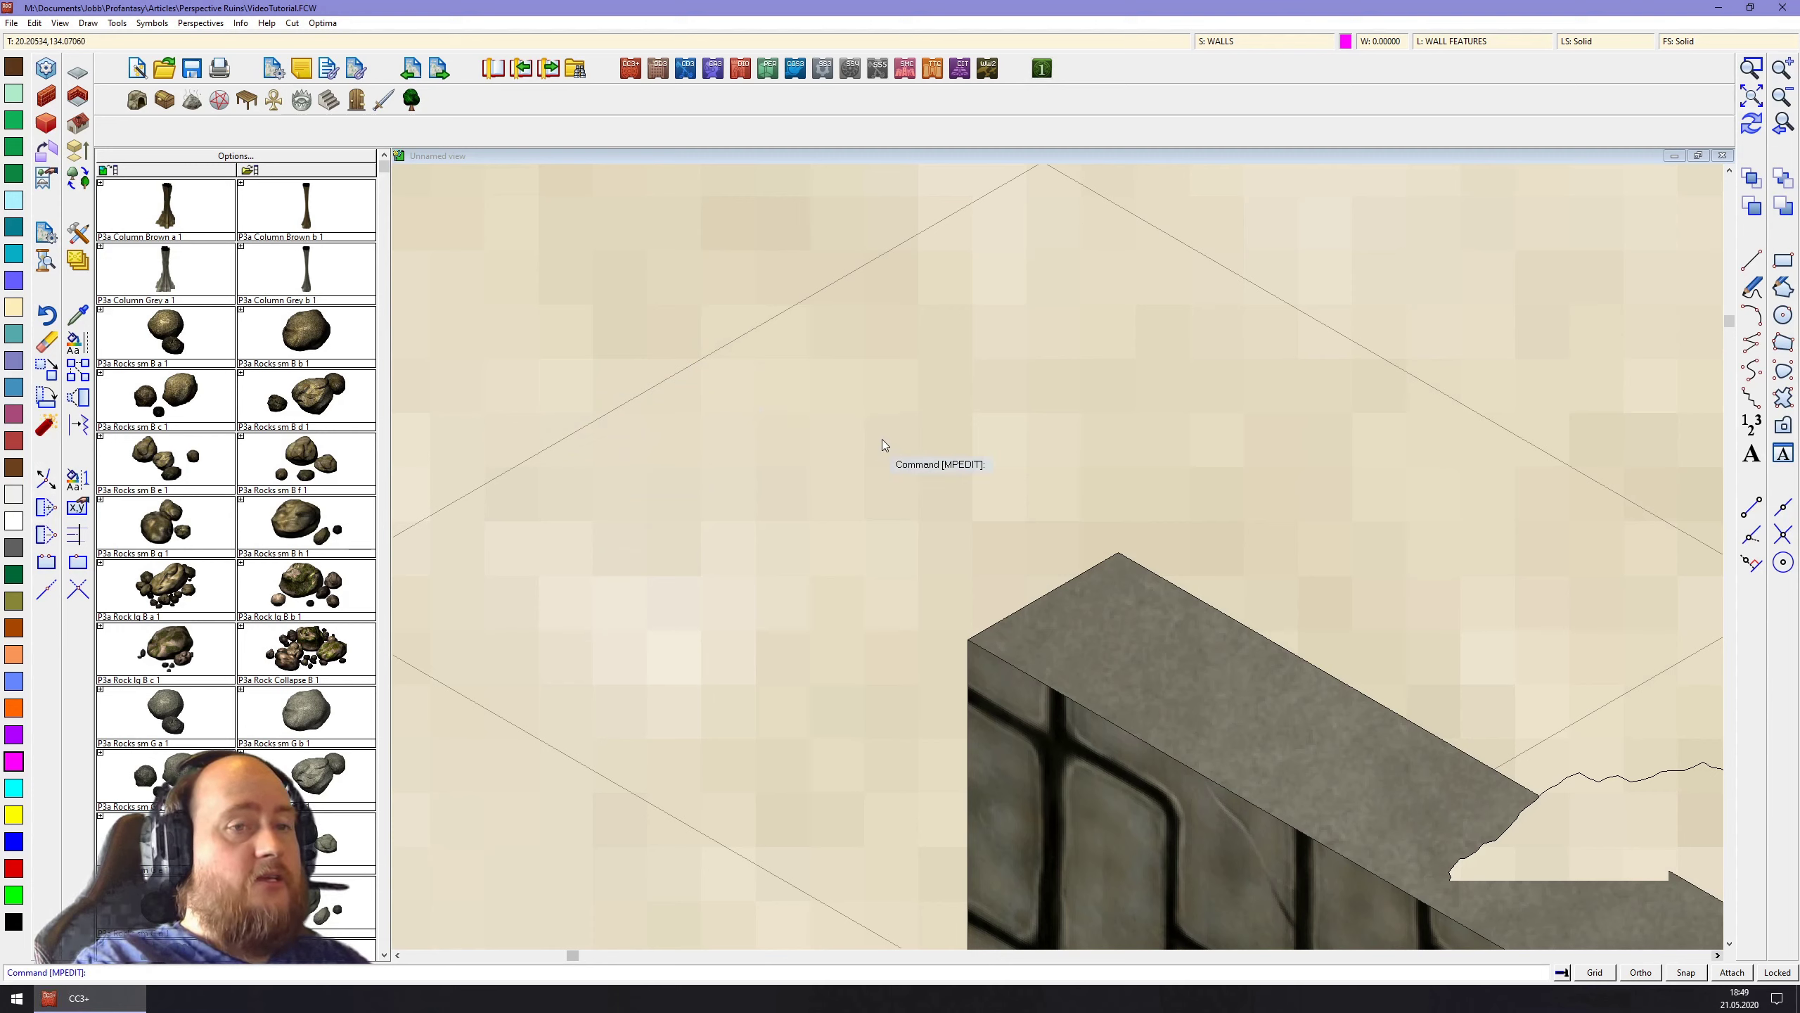
Turn locking off and measure the wall's top edge bearing at 30°
left_click(1774, 978)
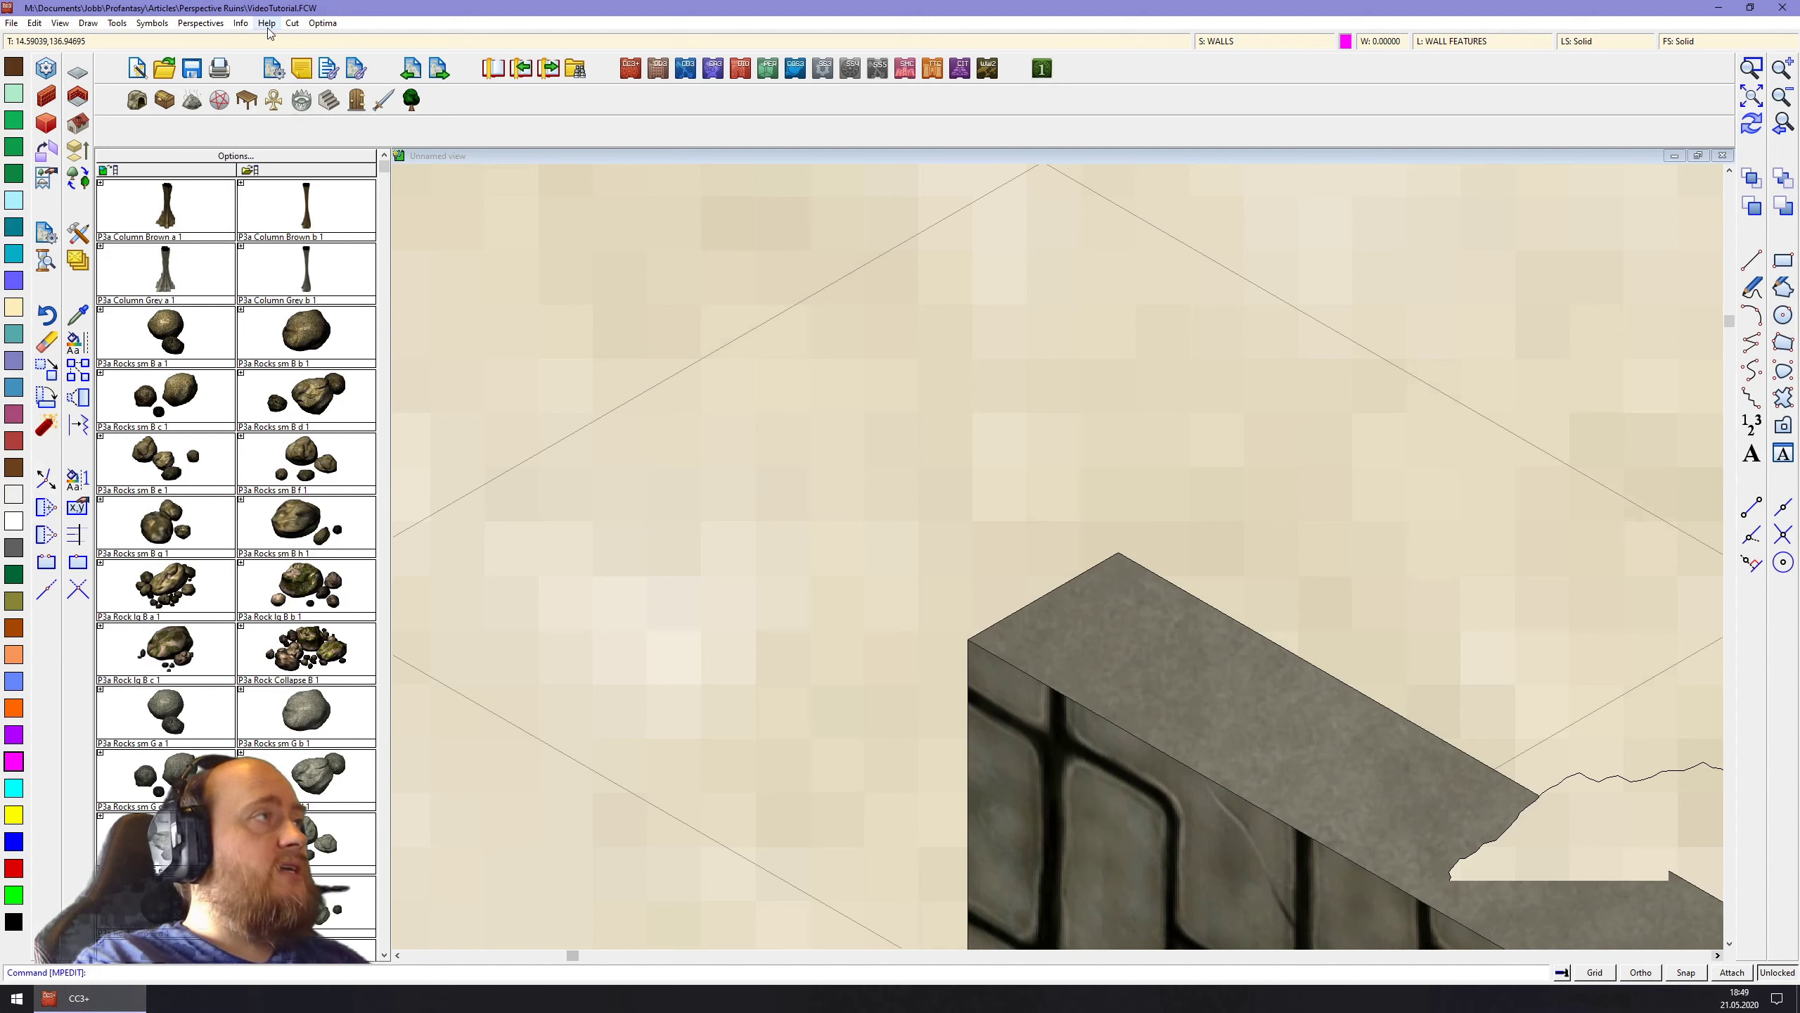
left_click(240, 24)
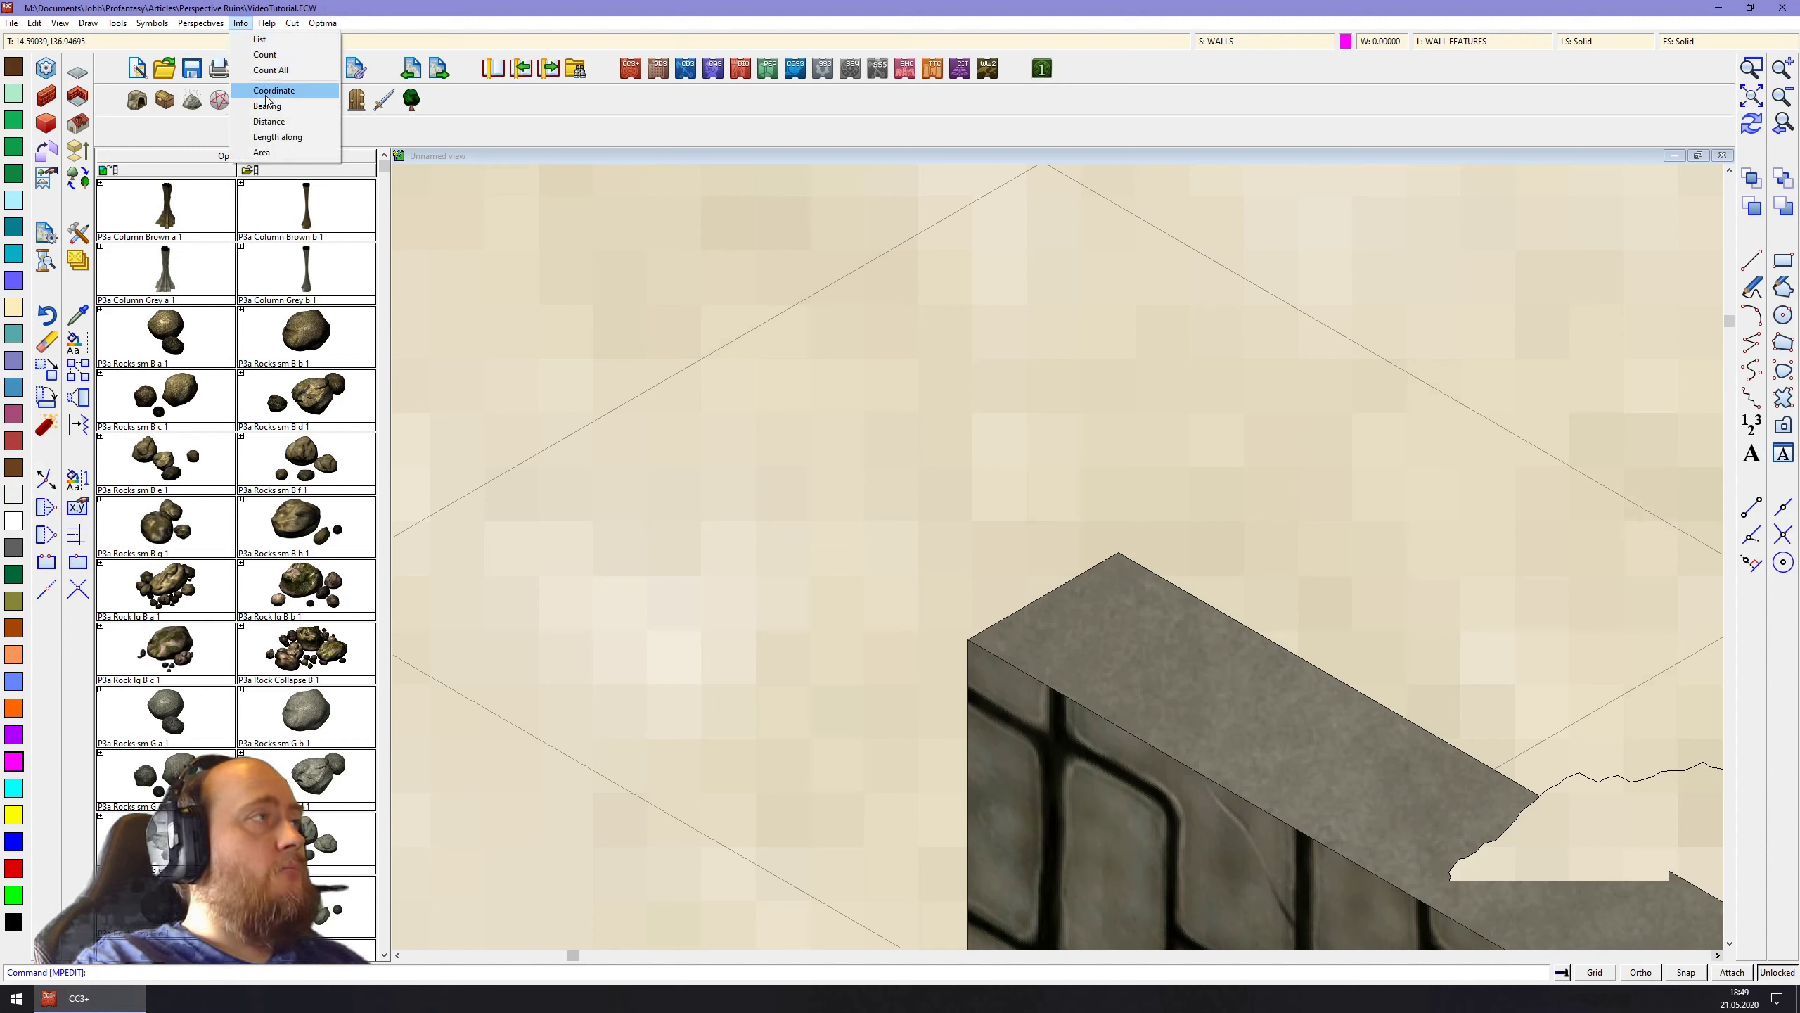
left_click(267, 105)
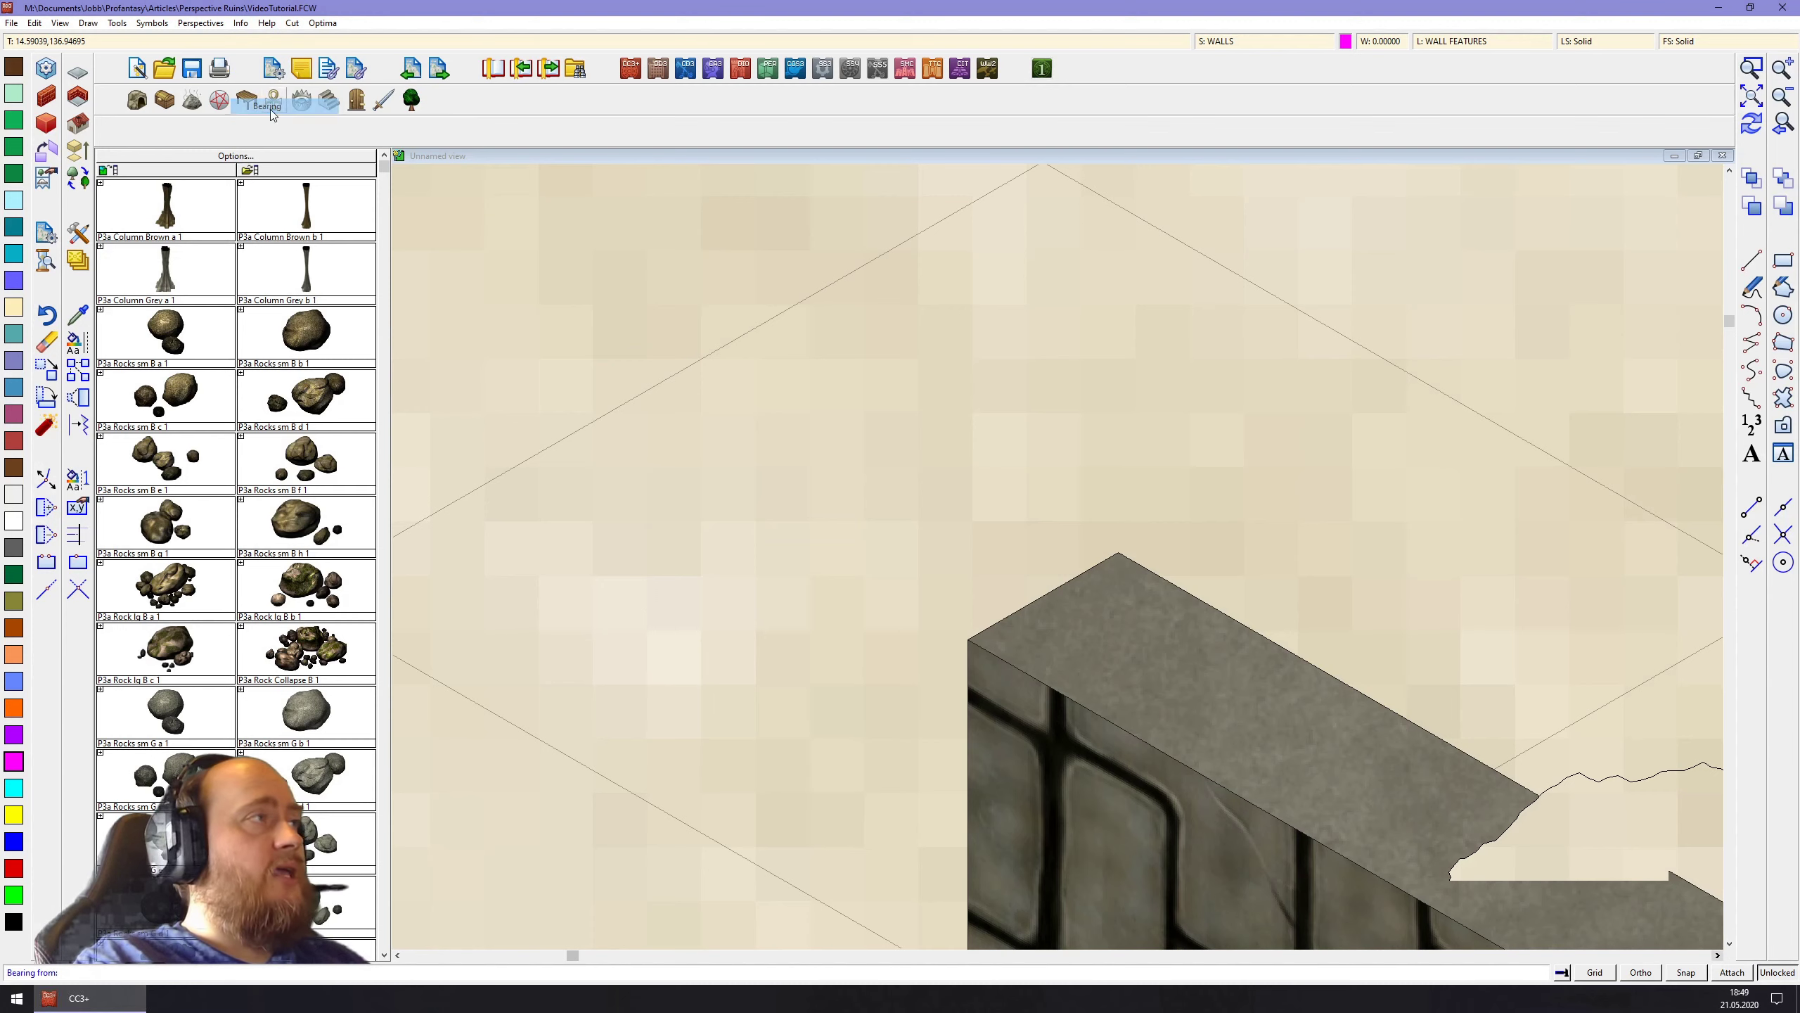
left_click(1025, 605)
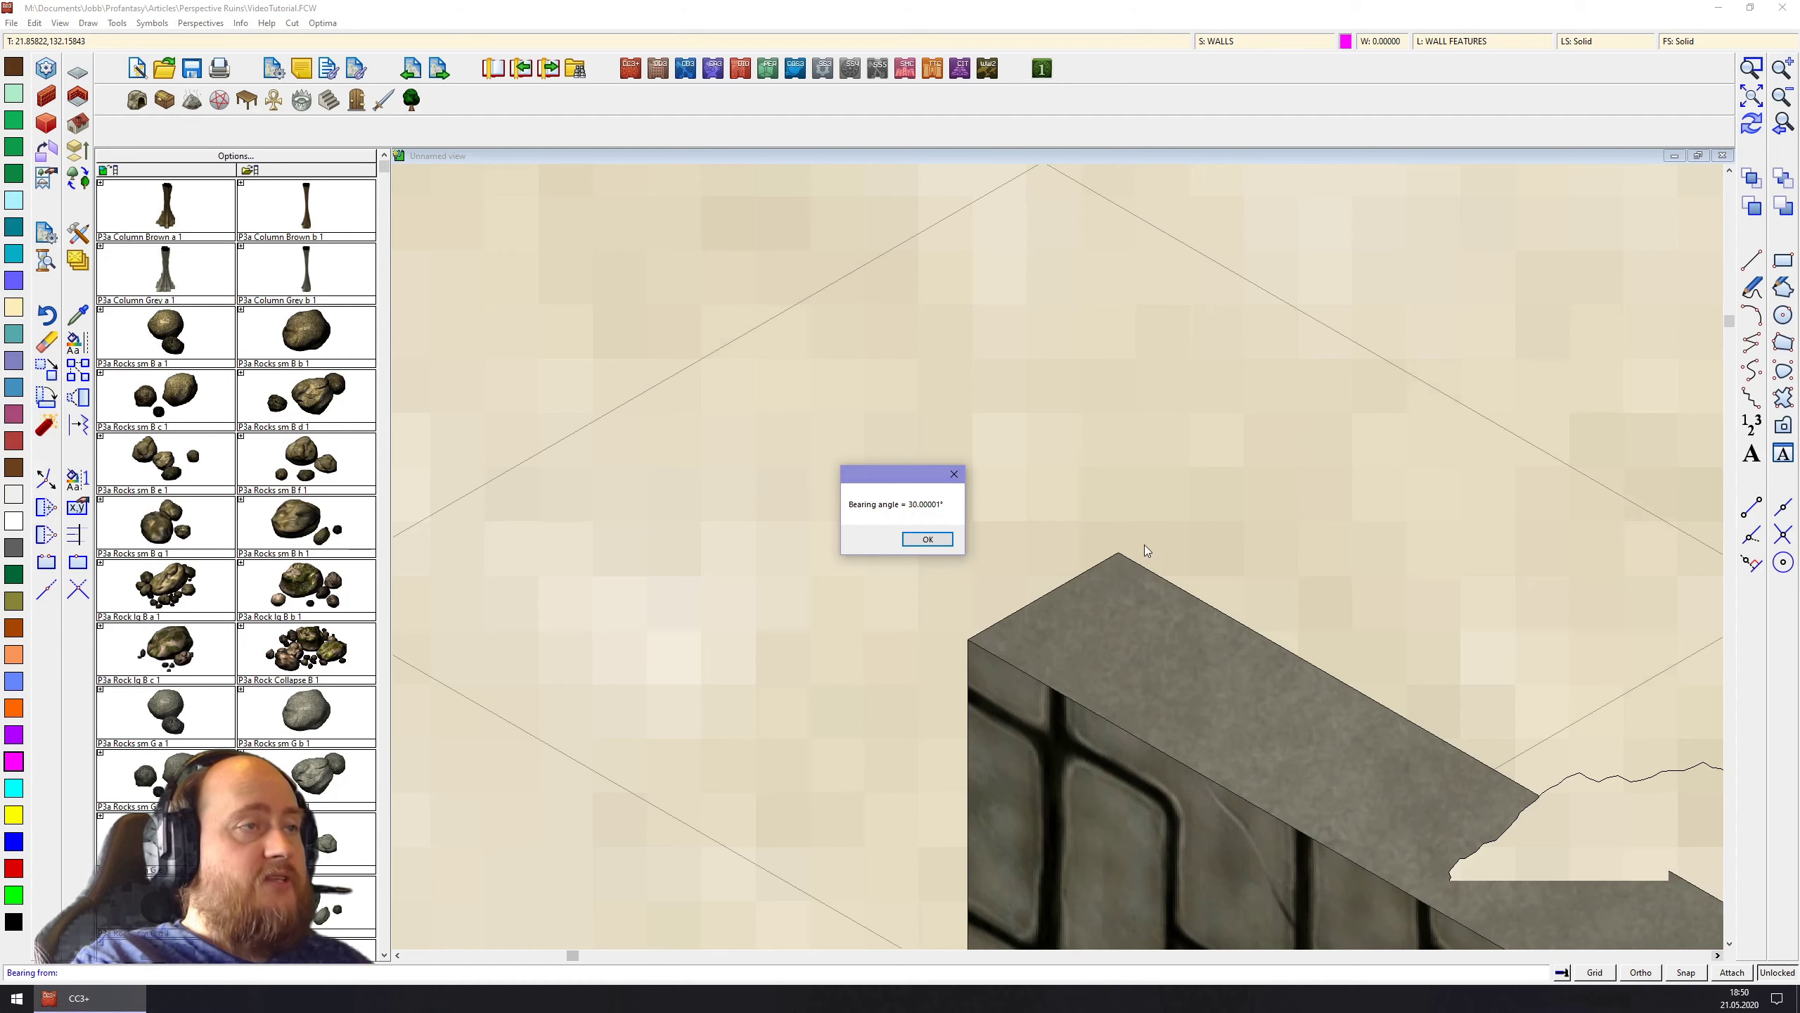
left_click(929, 540)
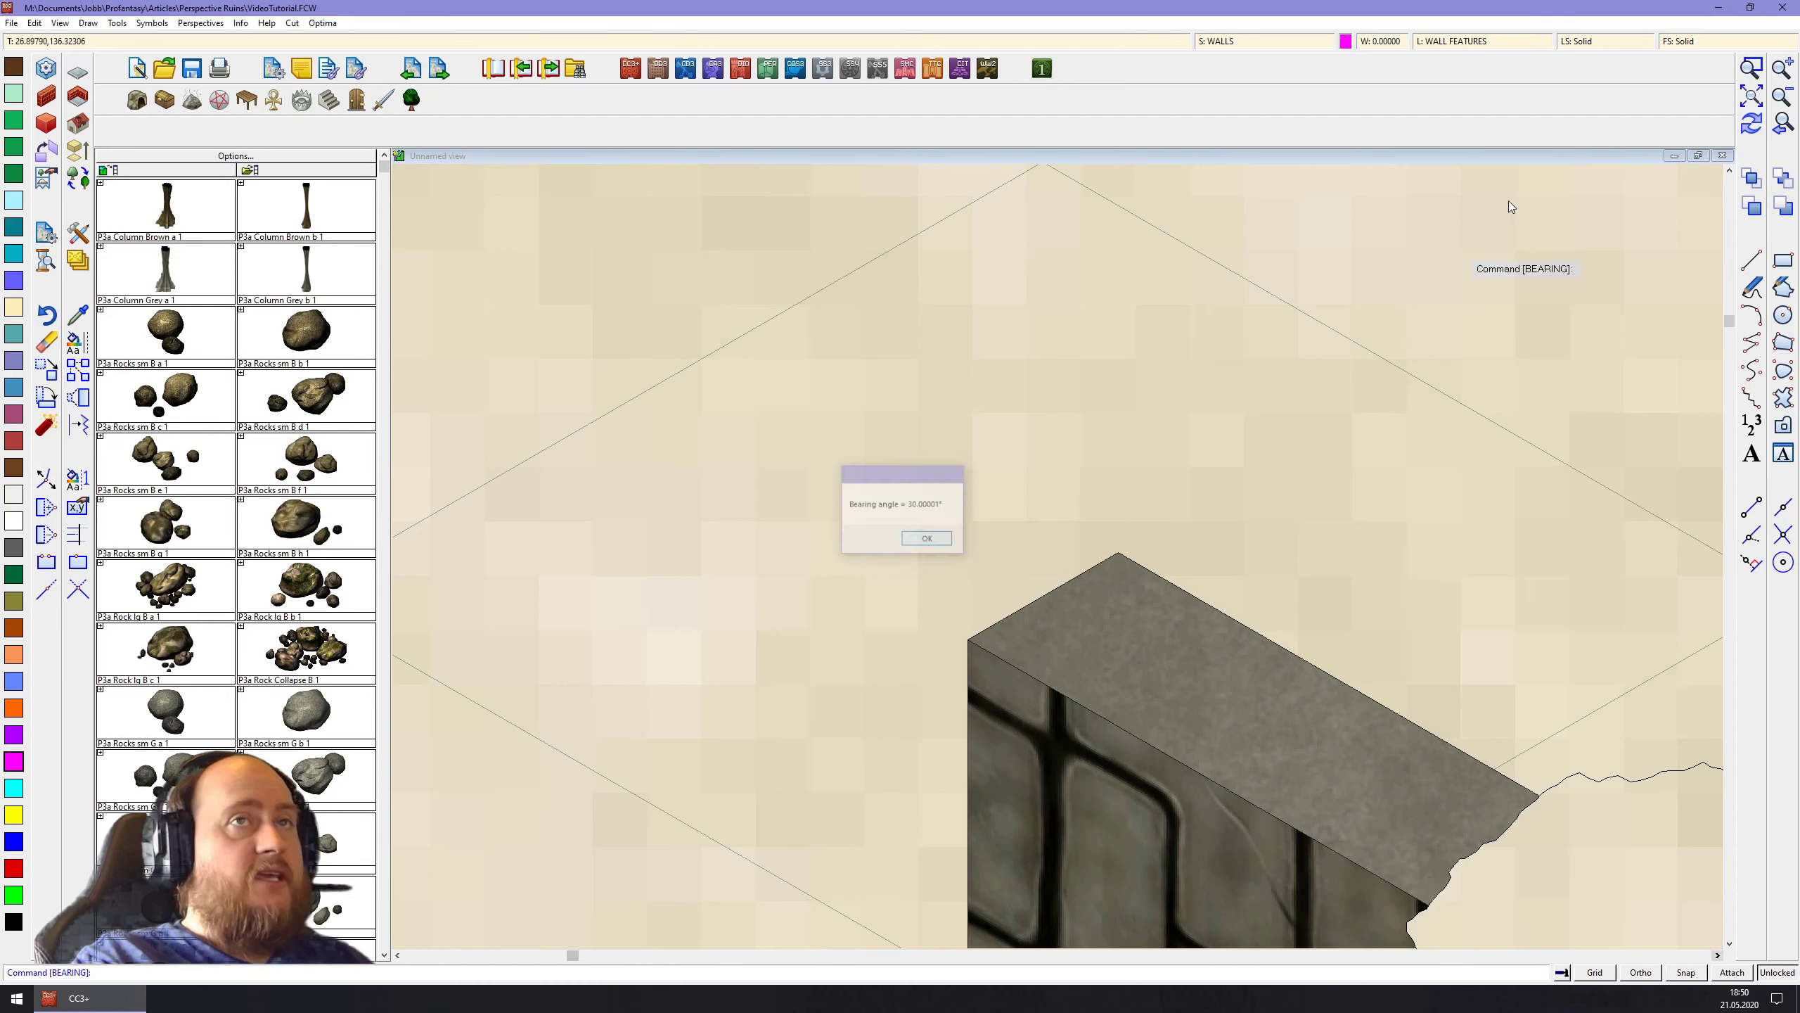
Zoom to extents, then zoom a window around the ruined wall
left_click(1747, 64)
left_click(1750, 68)
left_click(688, 301)
left_click(1024, 613)
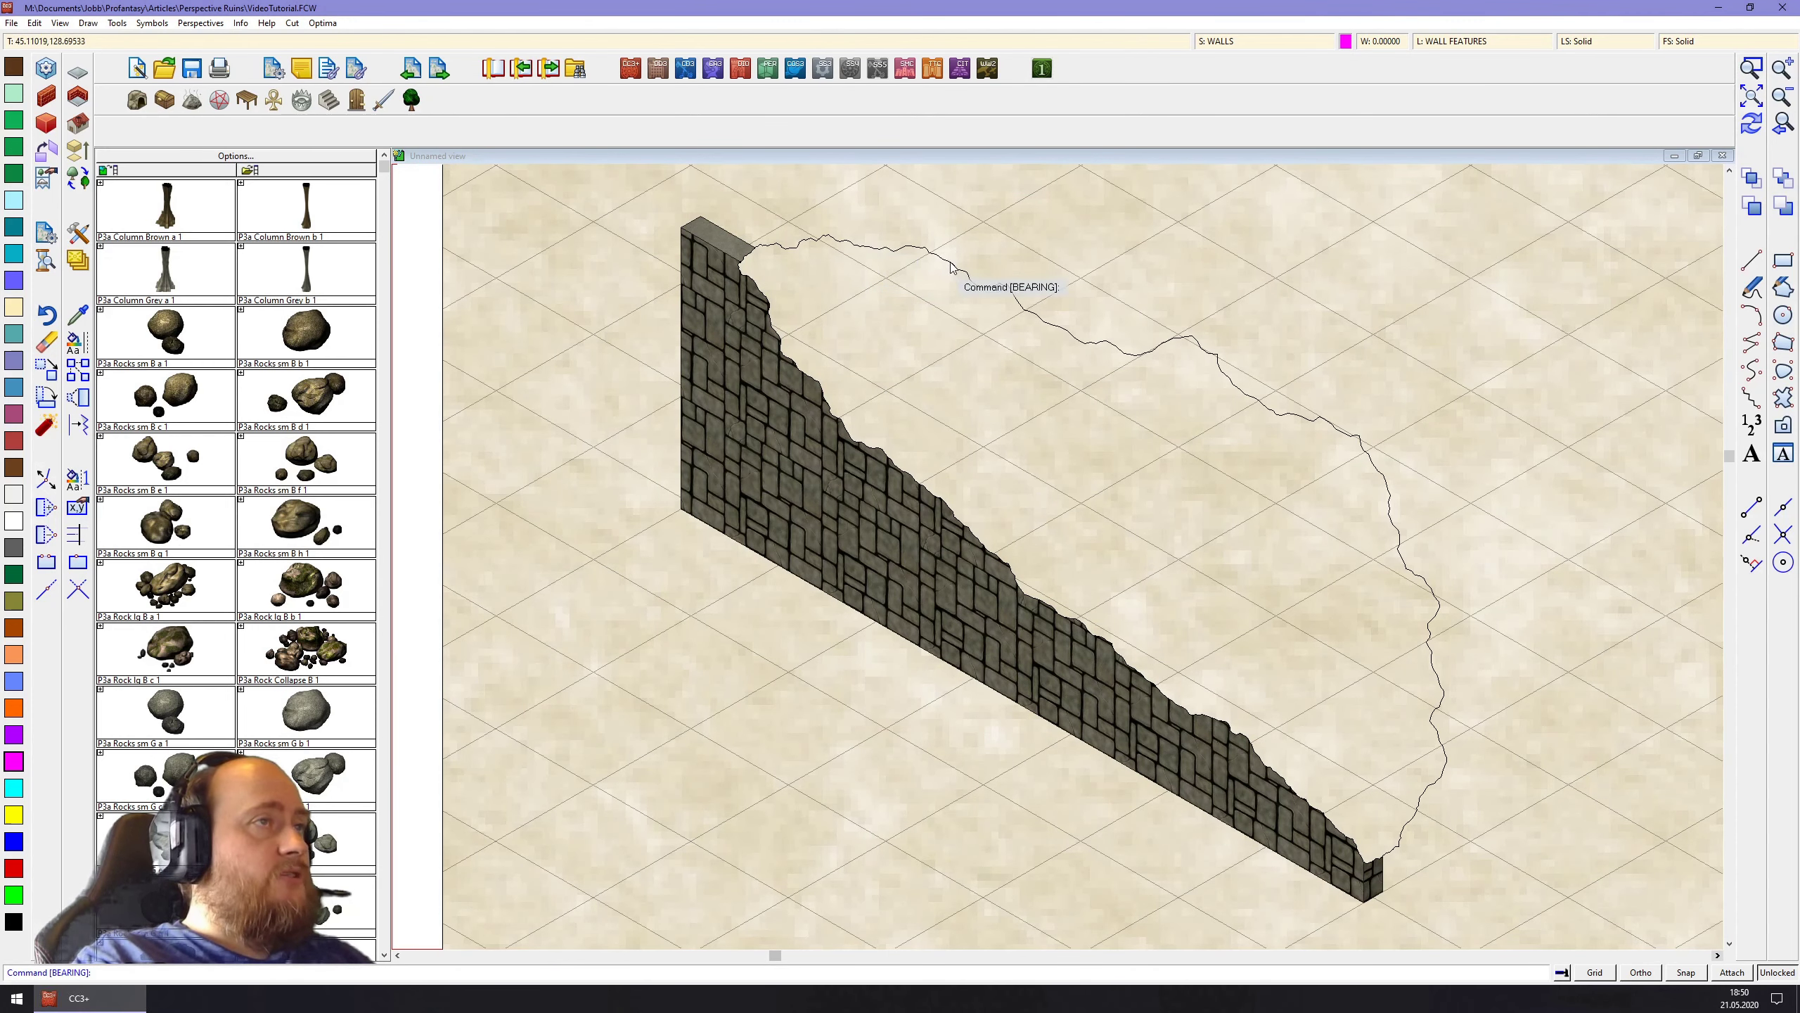
Start a Non-visual Copy and select the jagged cutoff outline above the wall
right_click(83, 378)
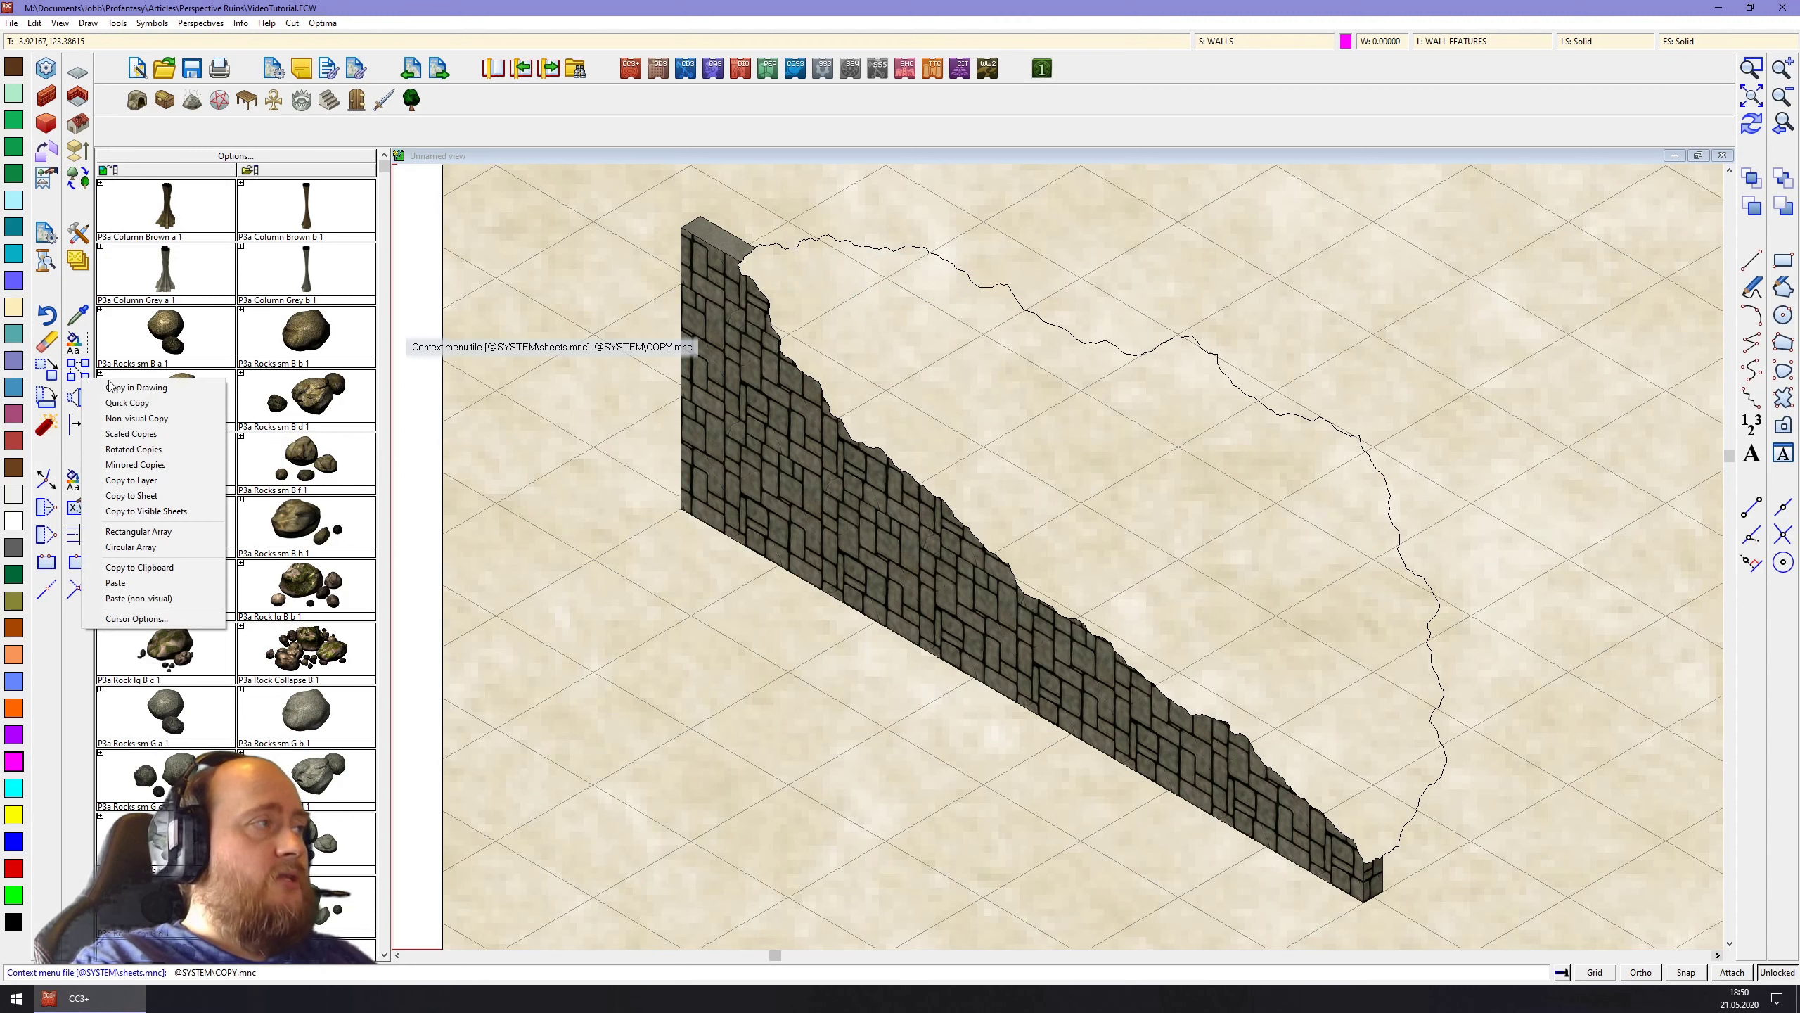
left_click(130, 419)
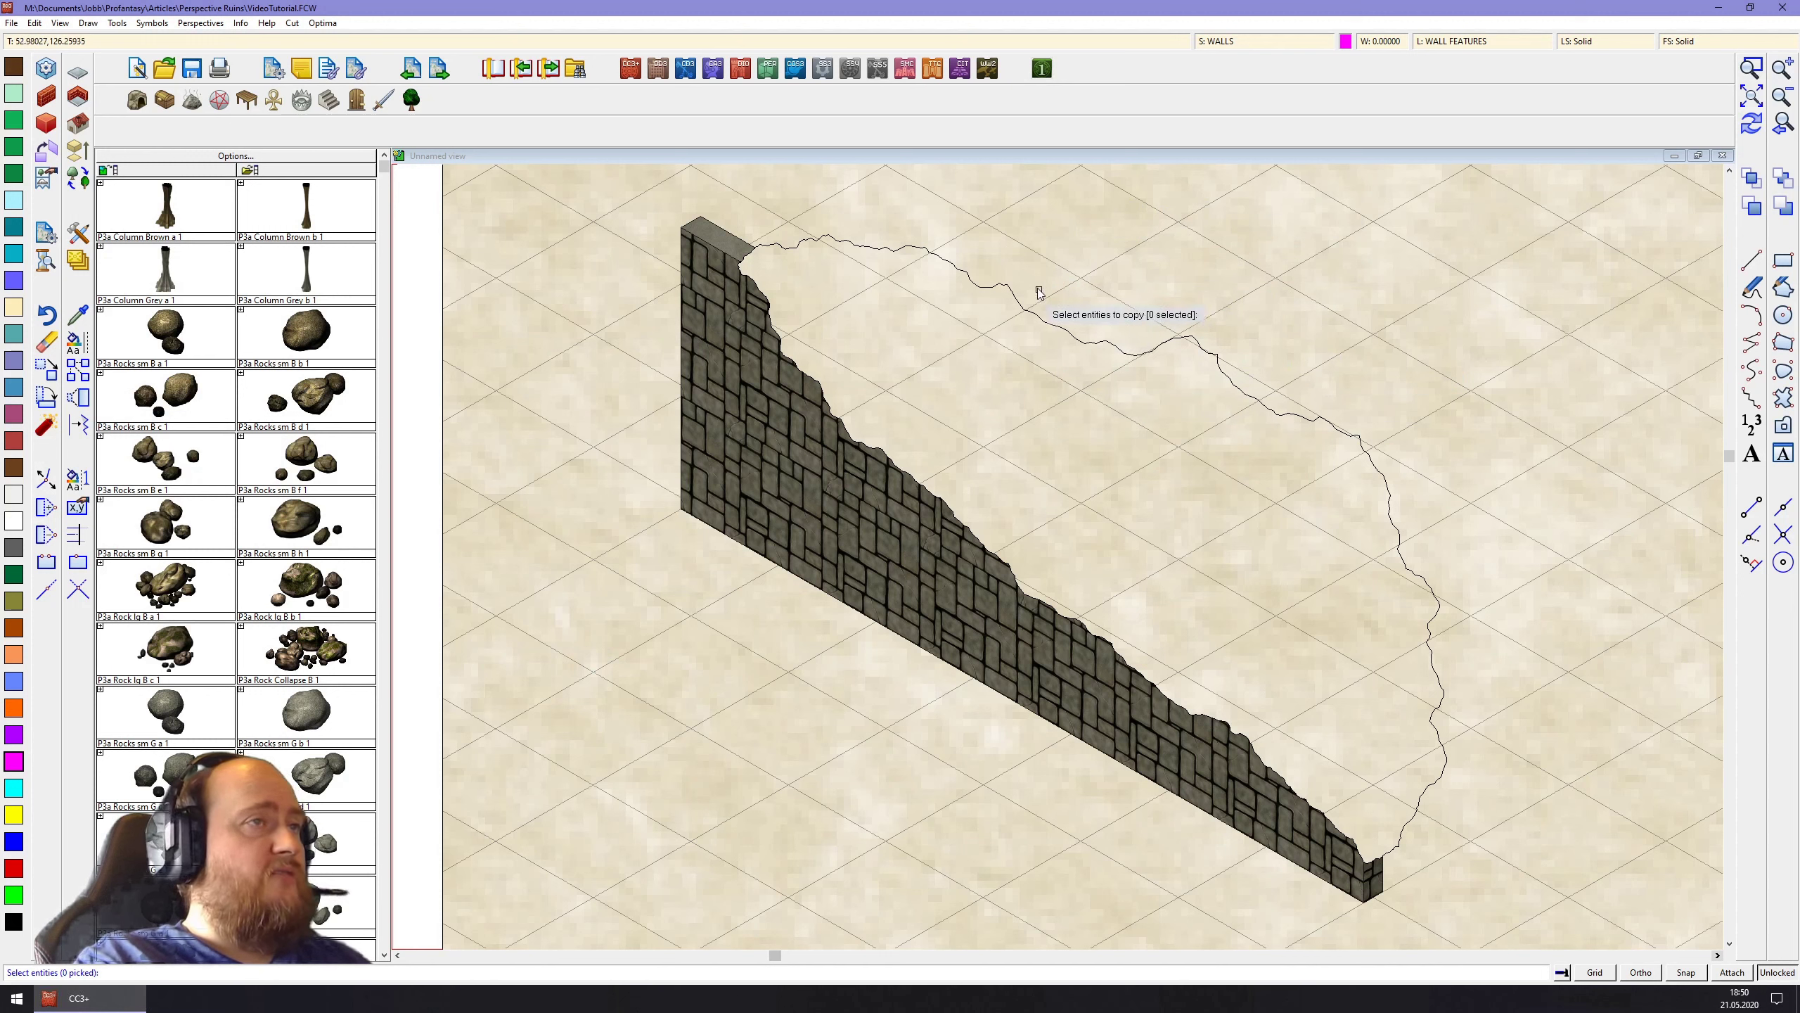
left_click(981, 286)
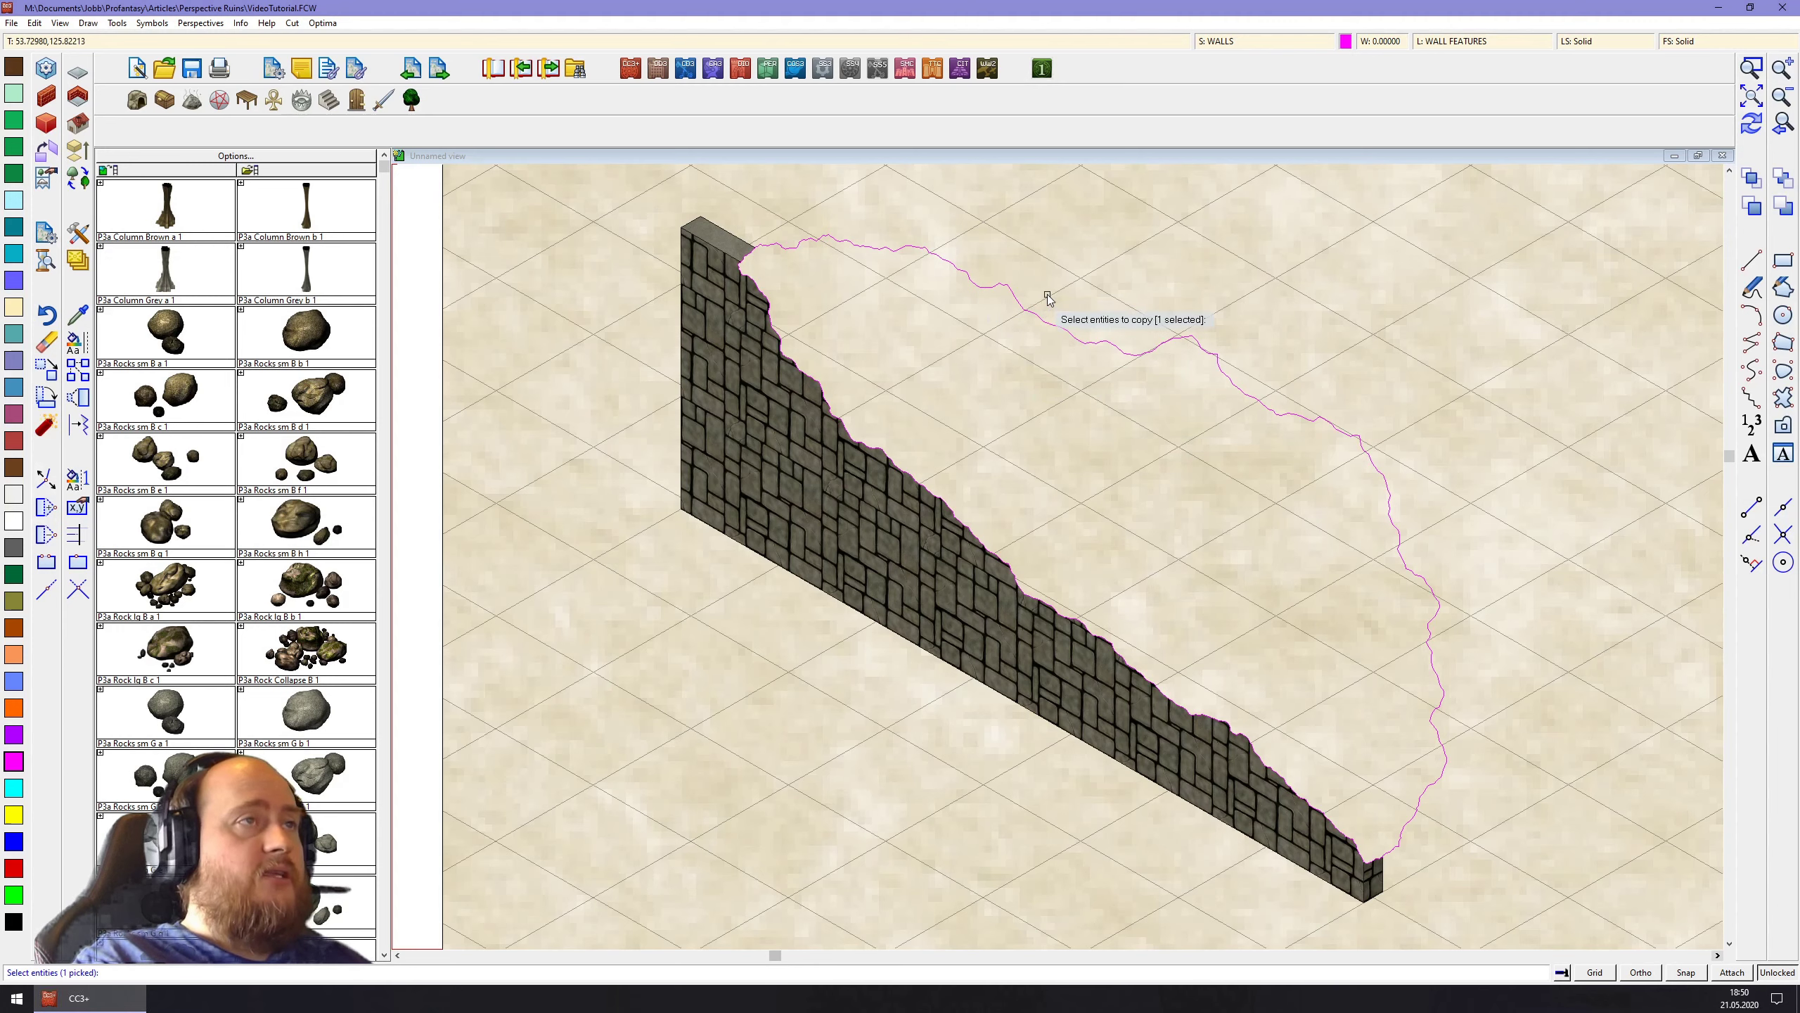
right_click(988, 278)
left_click(1034, 285)
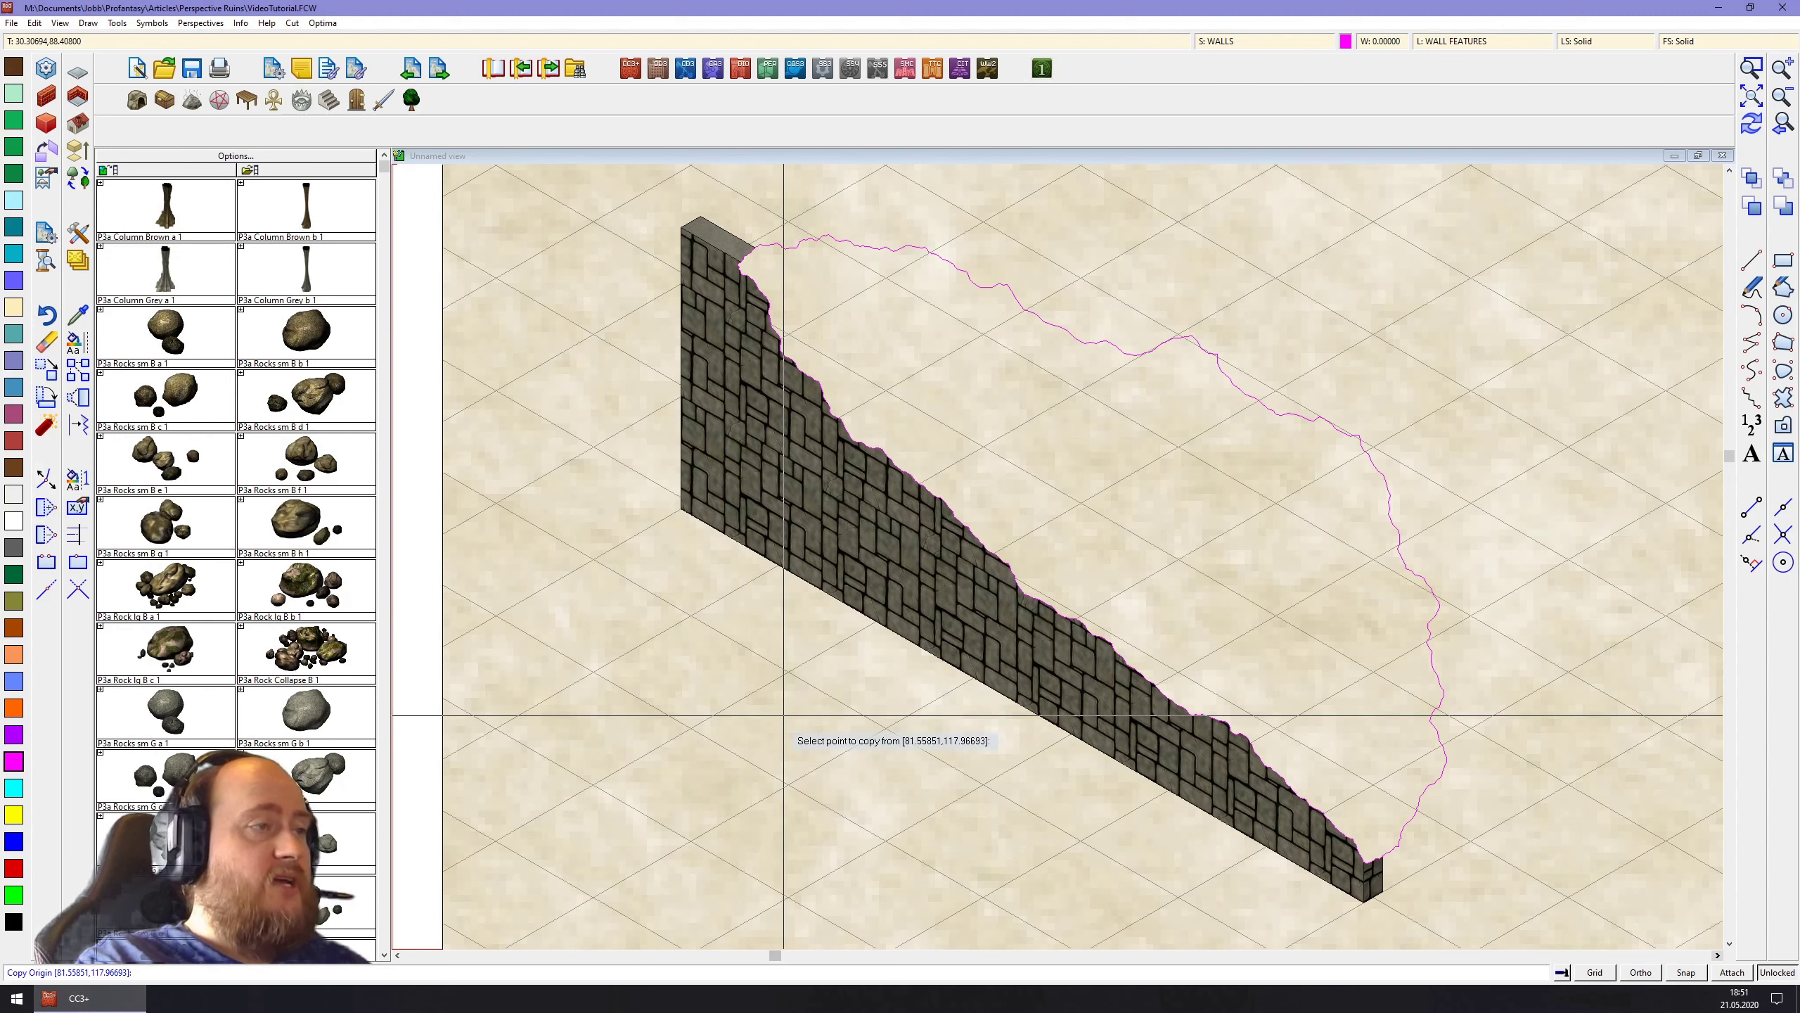
Place a copy of the jagged outline offset <30,2 (2 units at 30°) from the picked base point
left_click(783, 715)
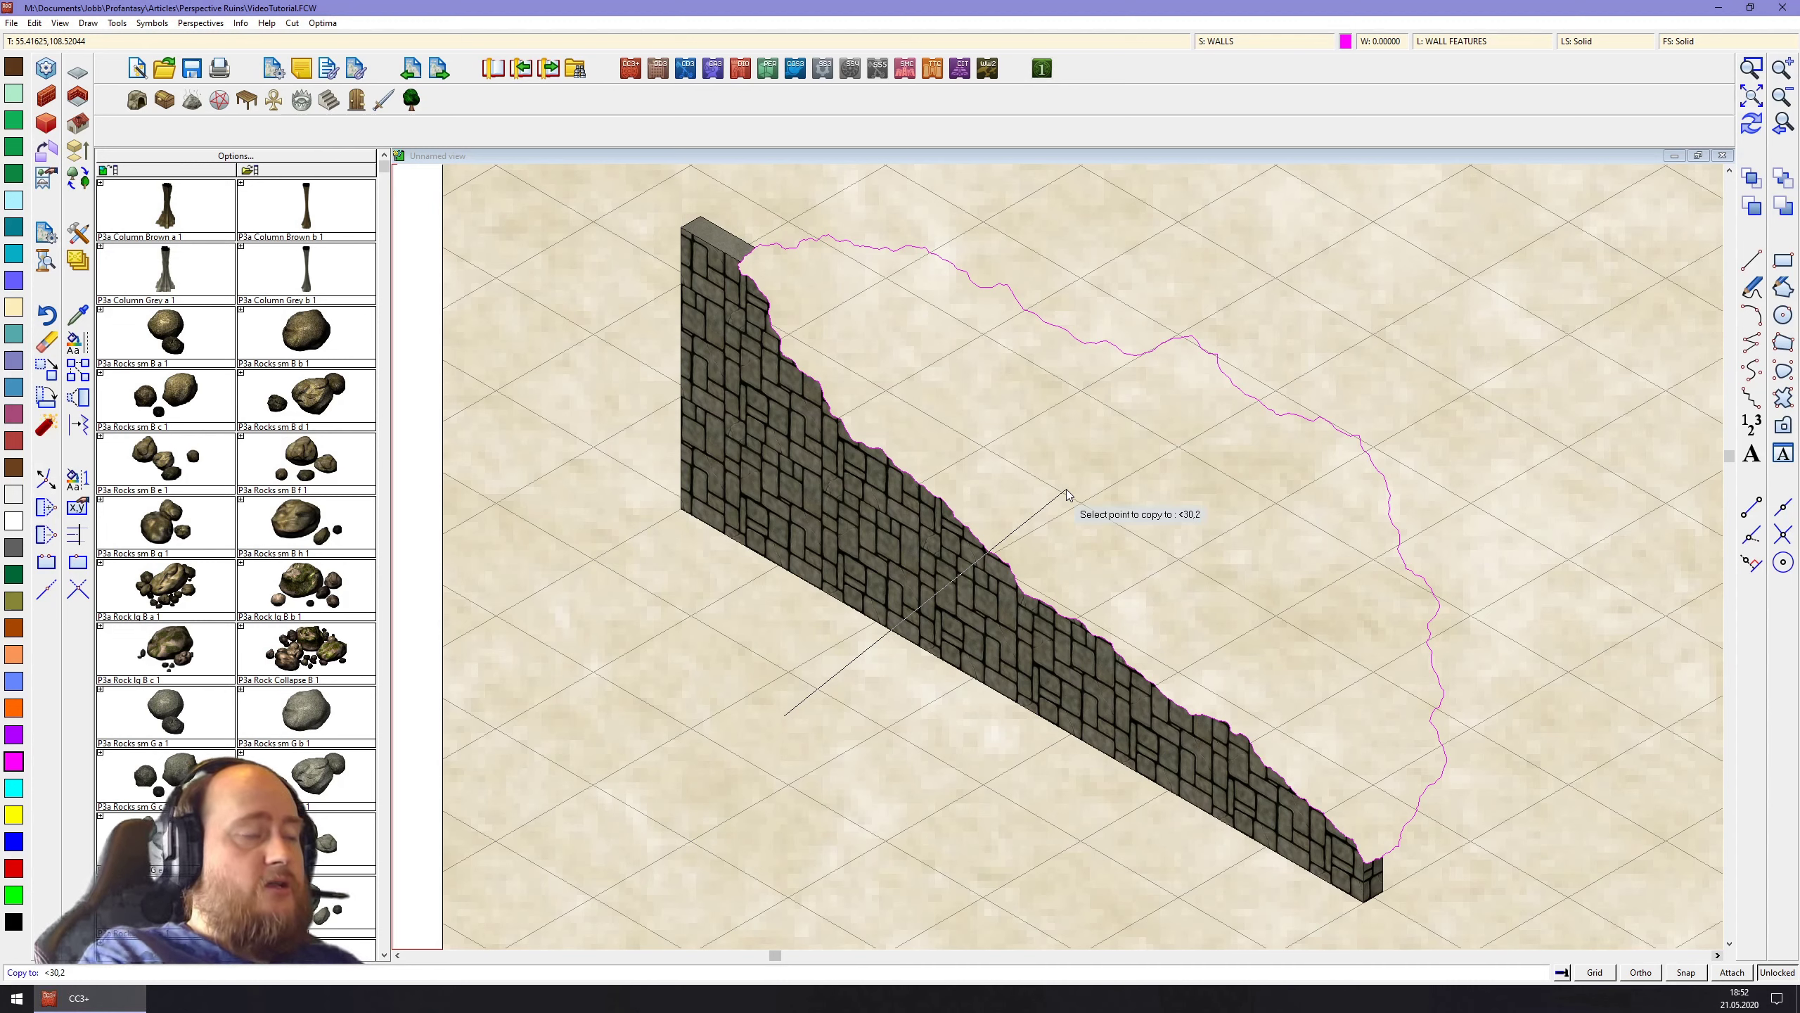
key("Return")
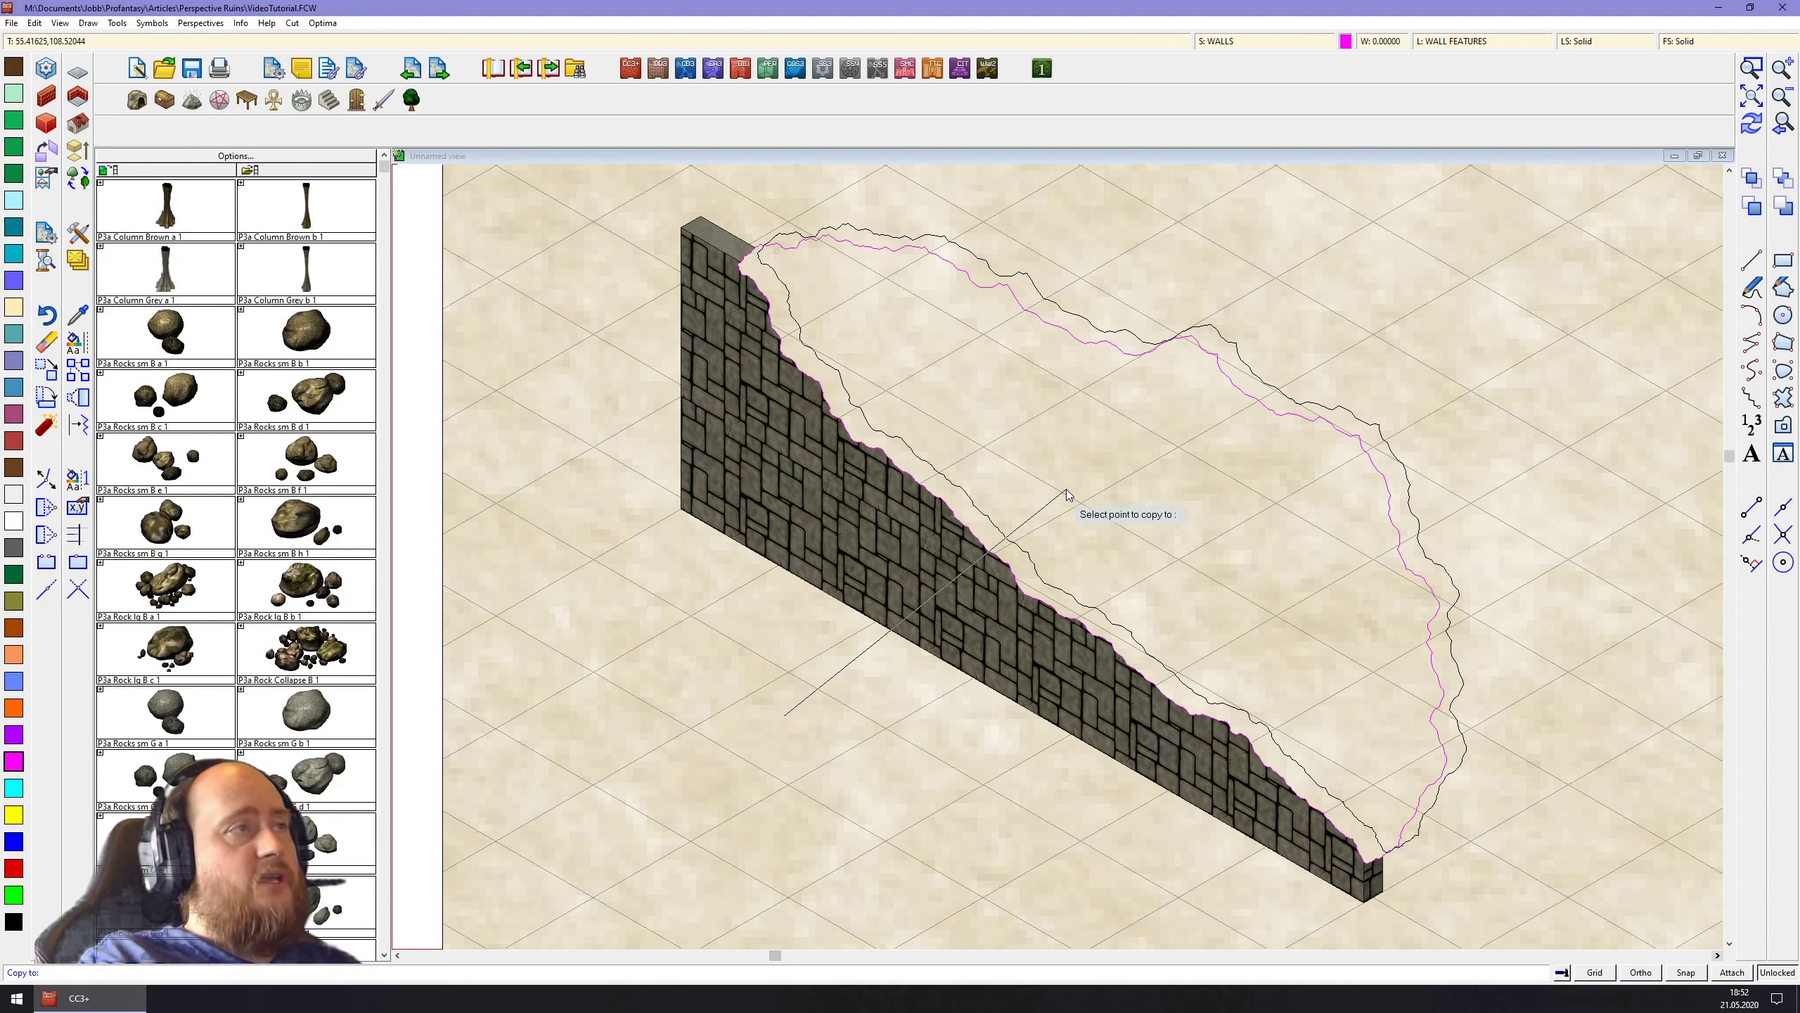
key("Escape")
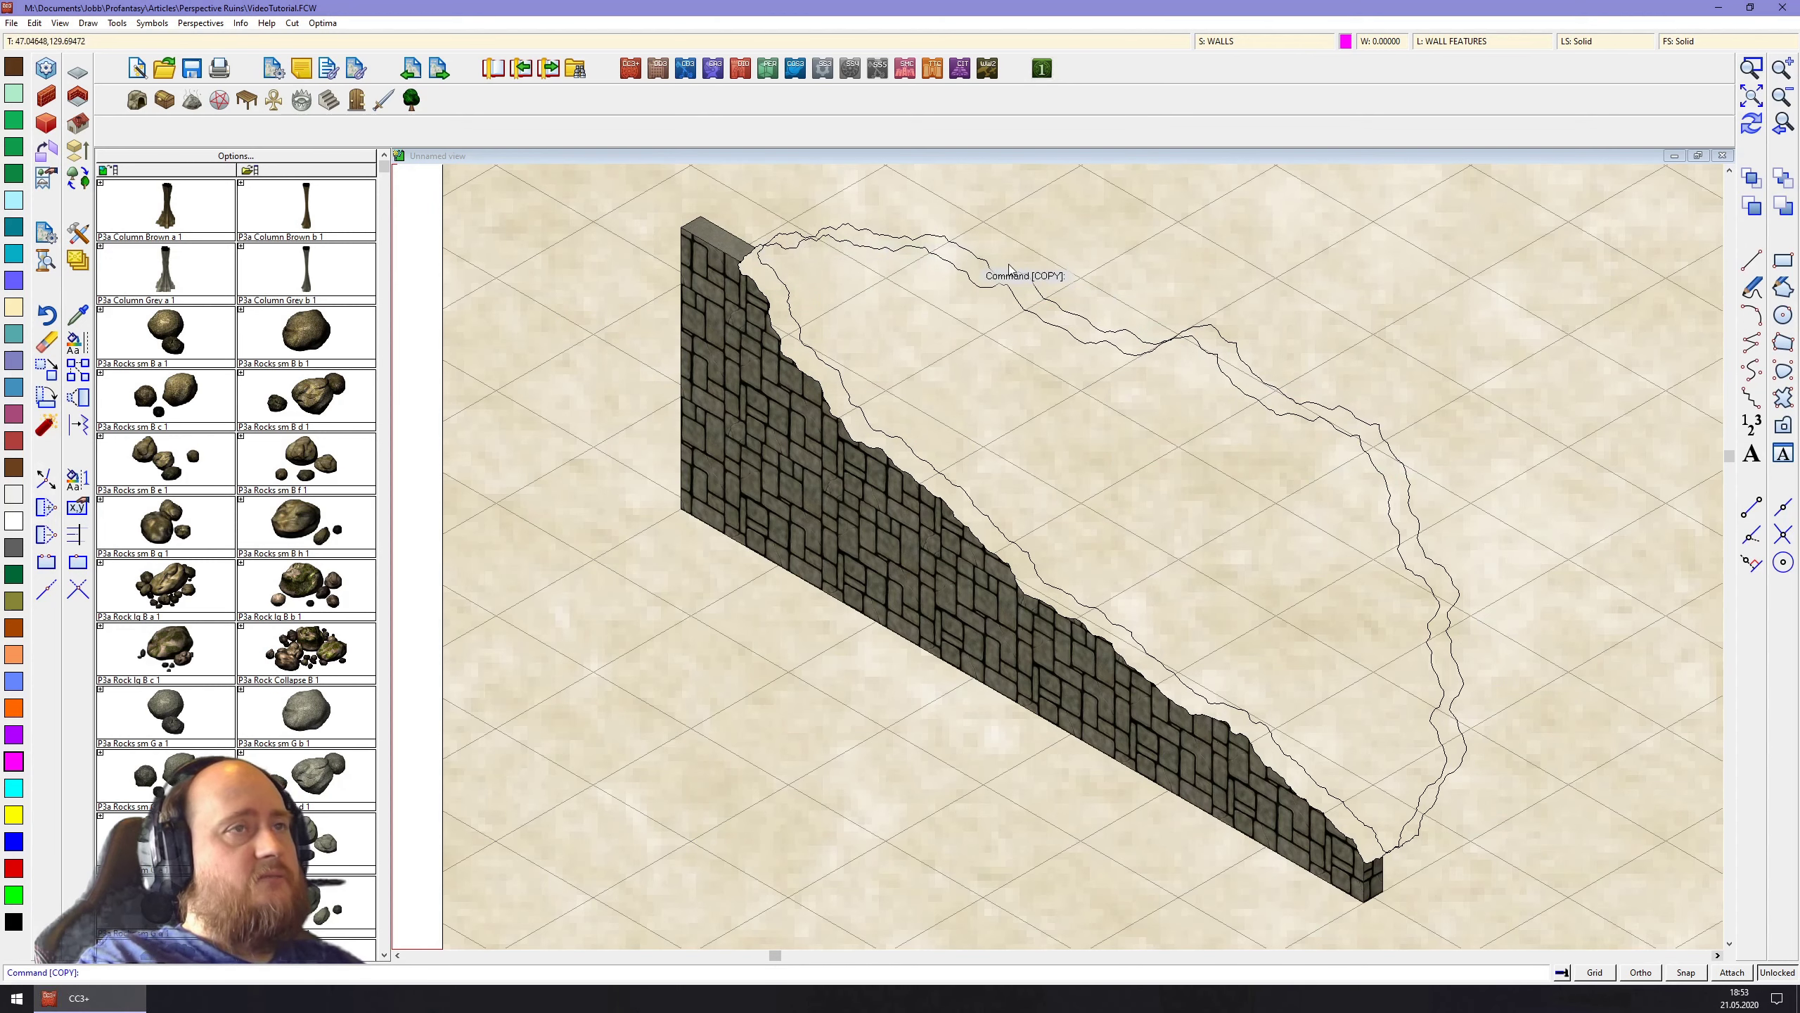
Zoom in on the wall's top corner and split both jagged outlines there
left_click(1752, 69)
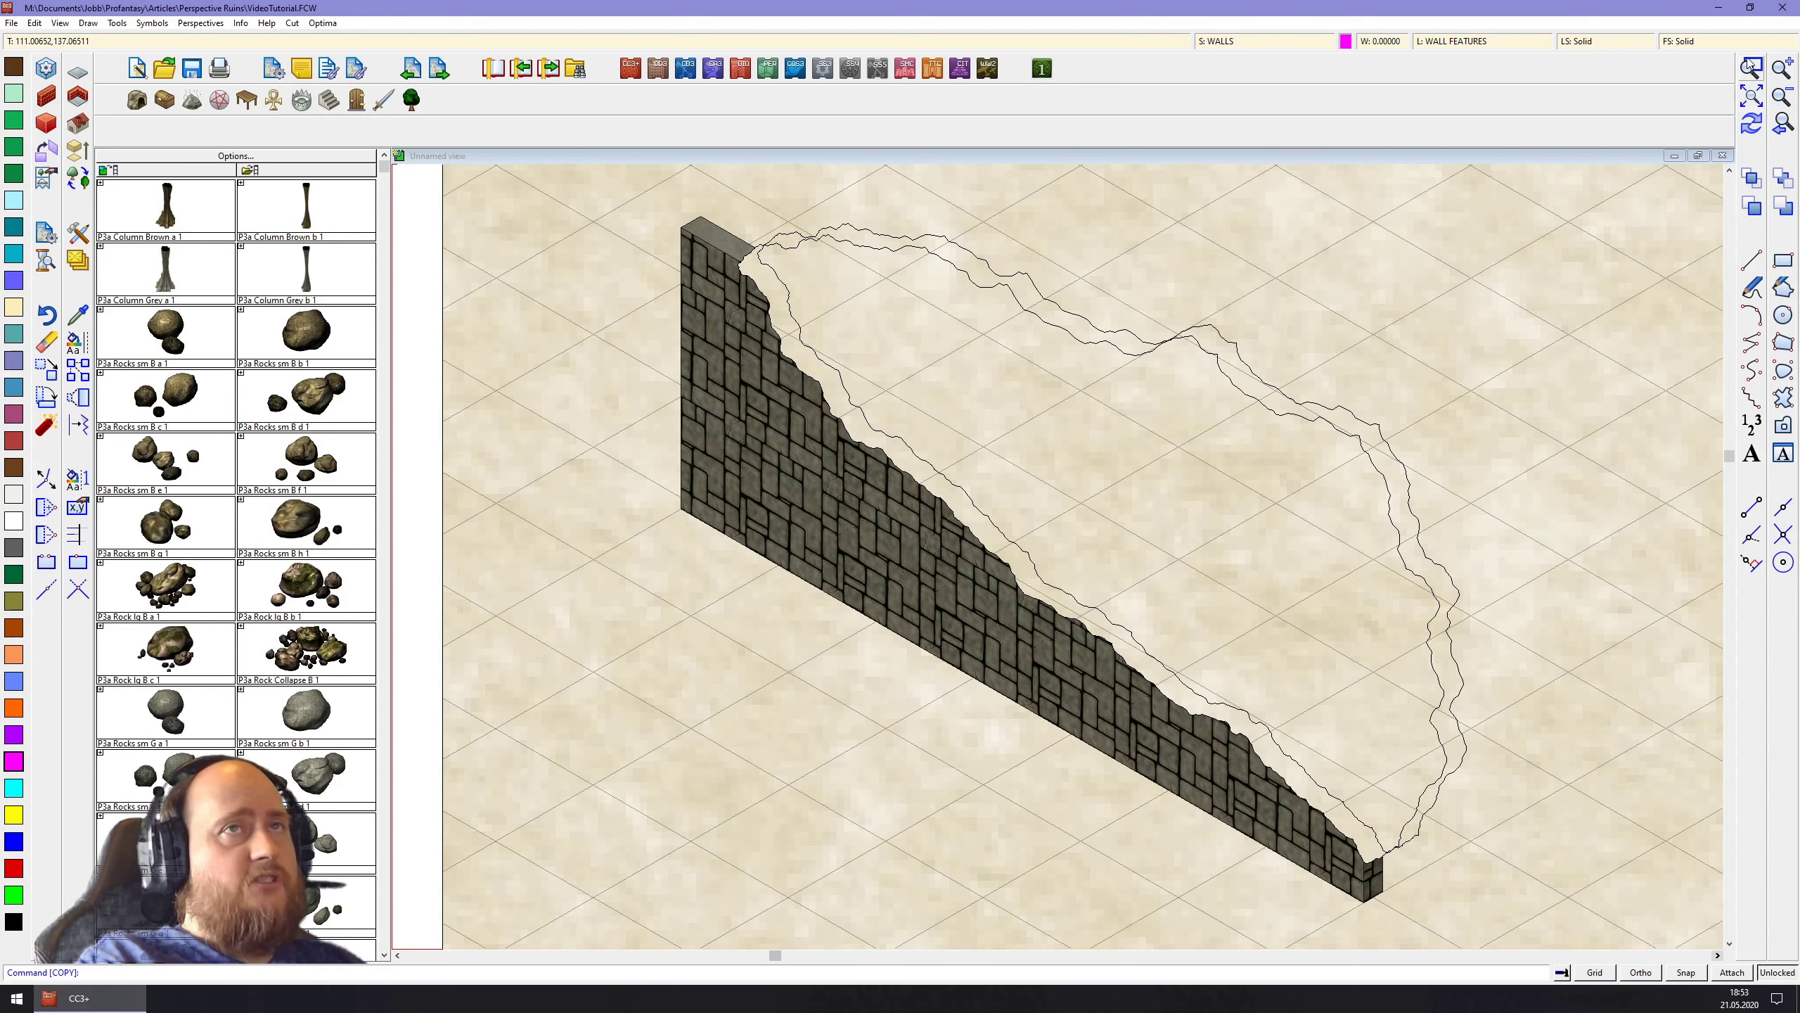
left_click(724, 221)
left_click(812, 287)
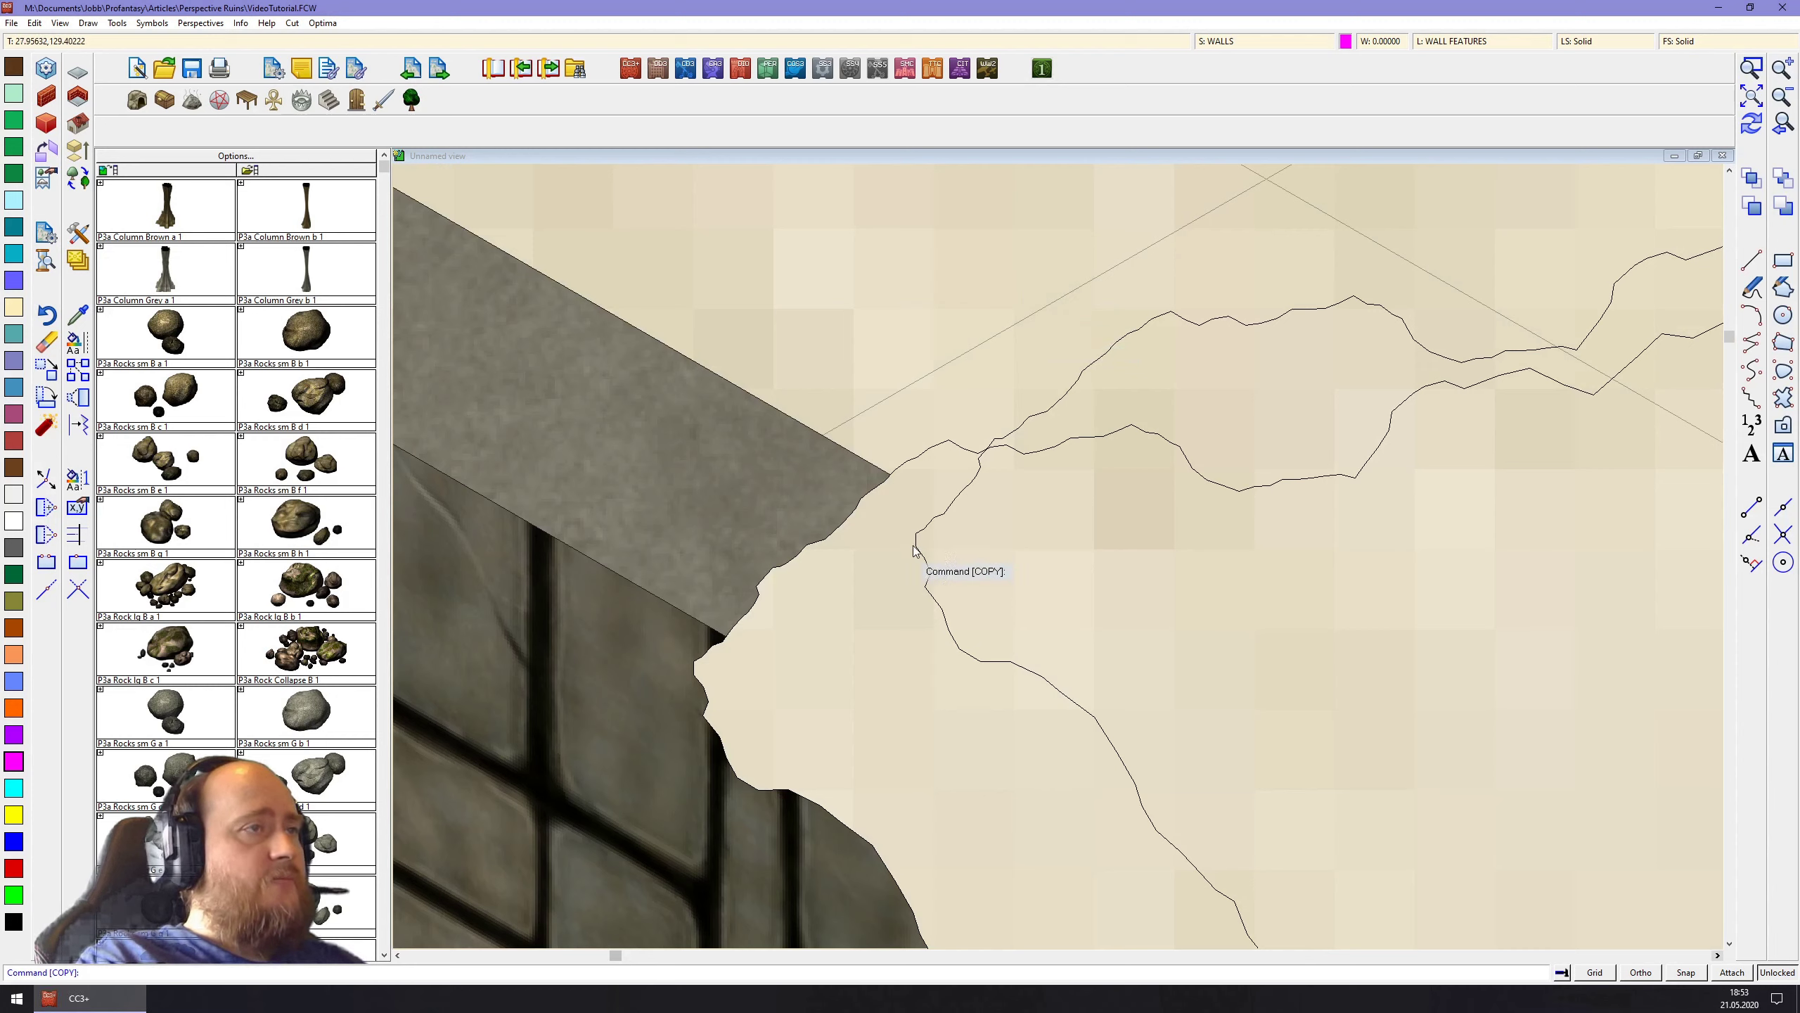
left_click(78, 565)
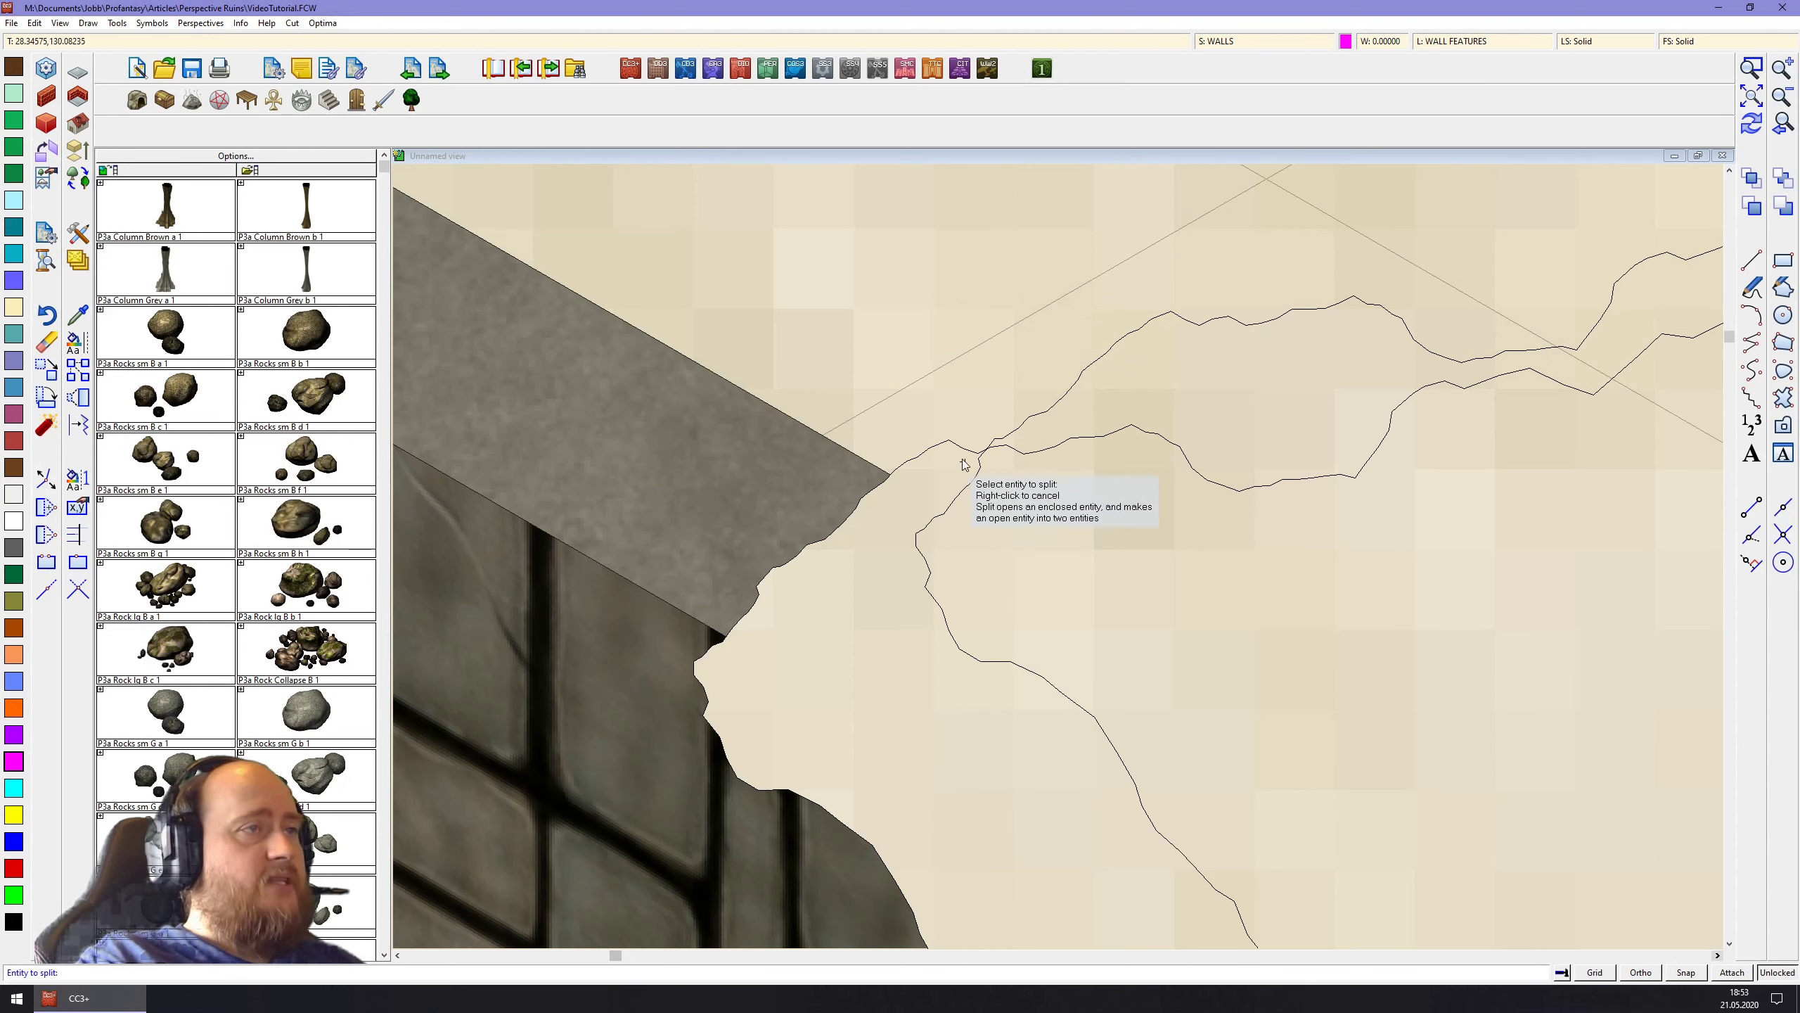
left_click(937, 444)
left_click(932, 449)
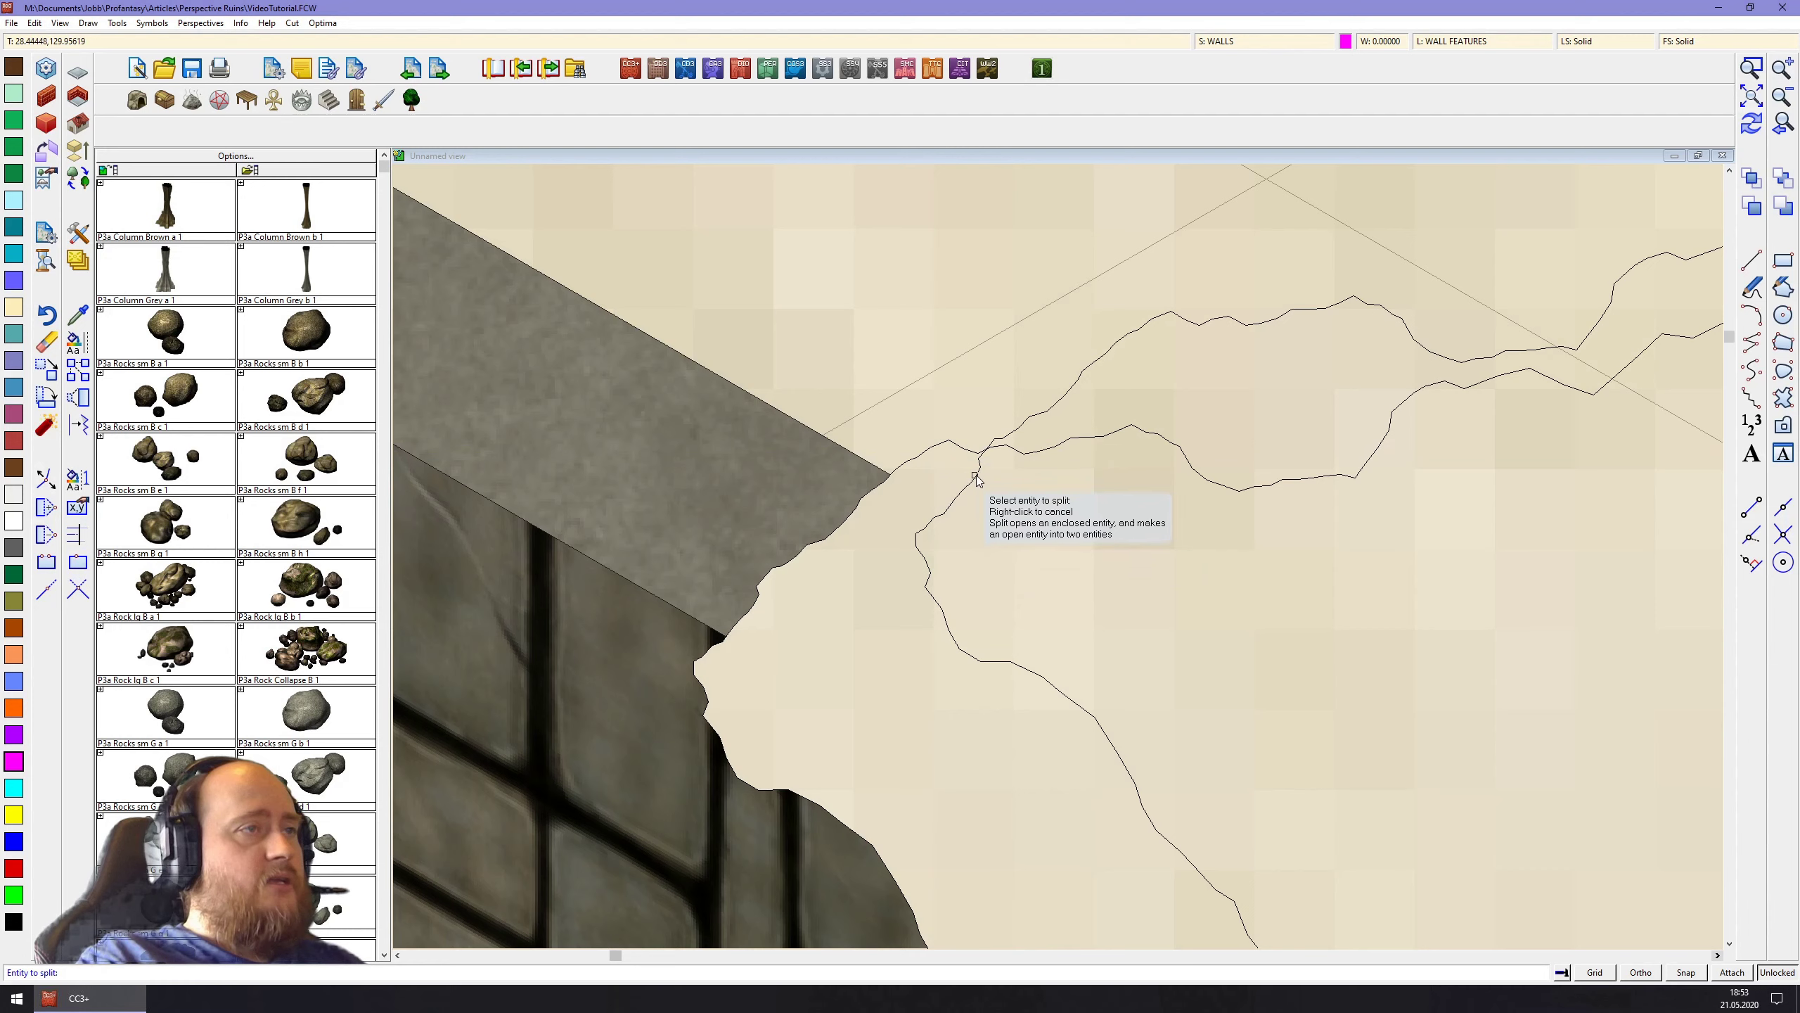
left_click(979, 483)
left_click(979, 487)
right_click(1310, 427)
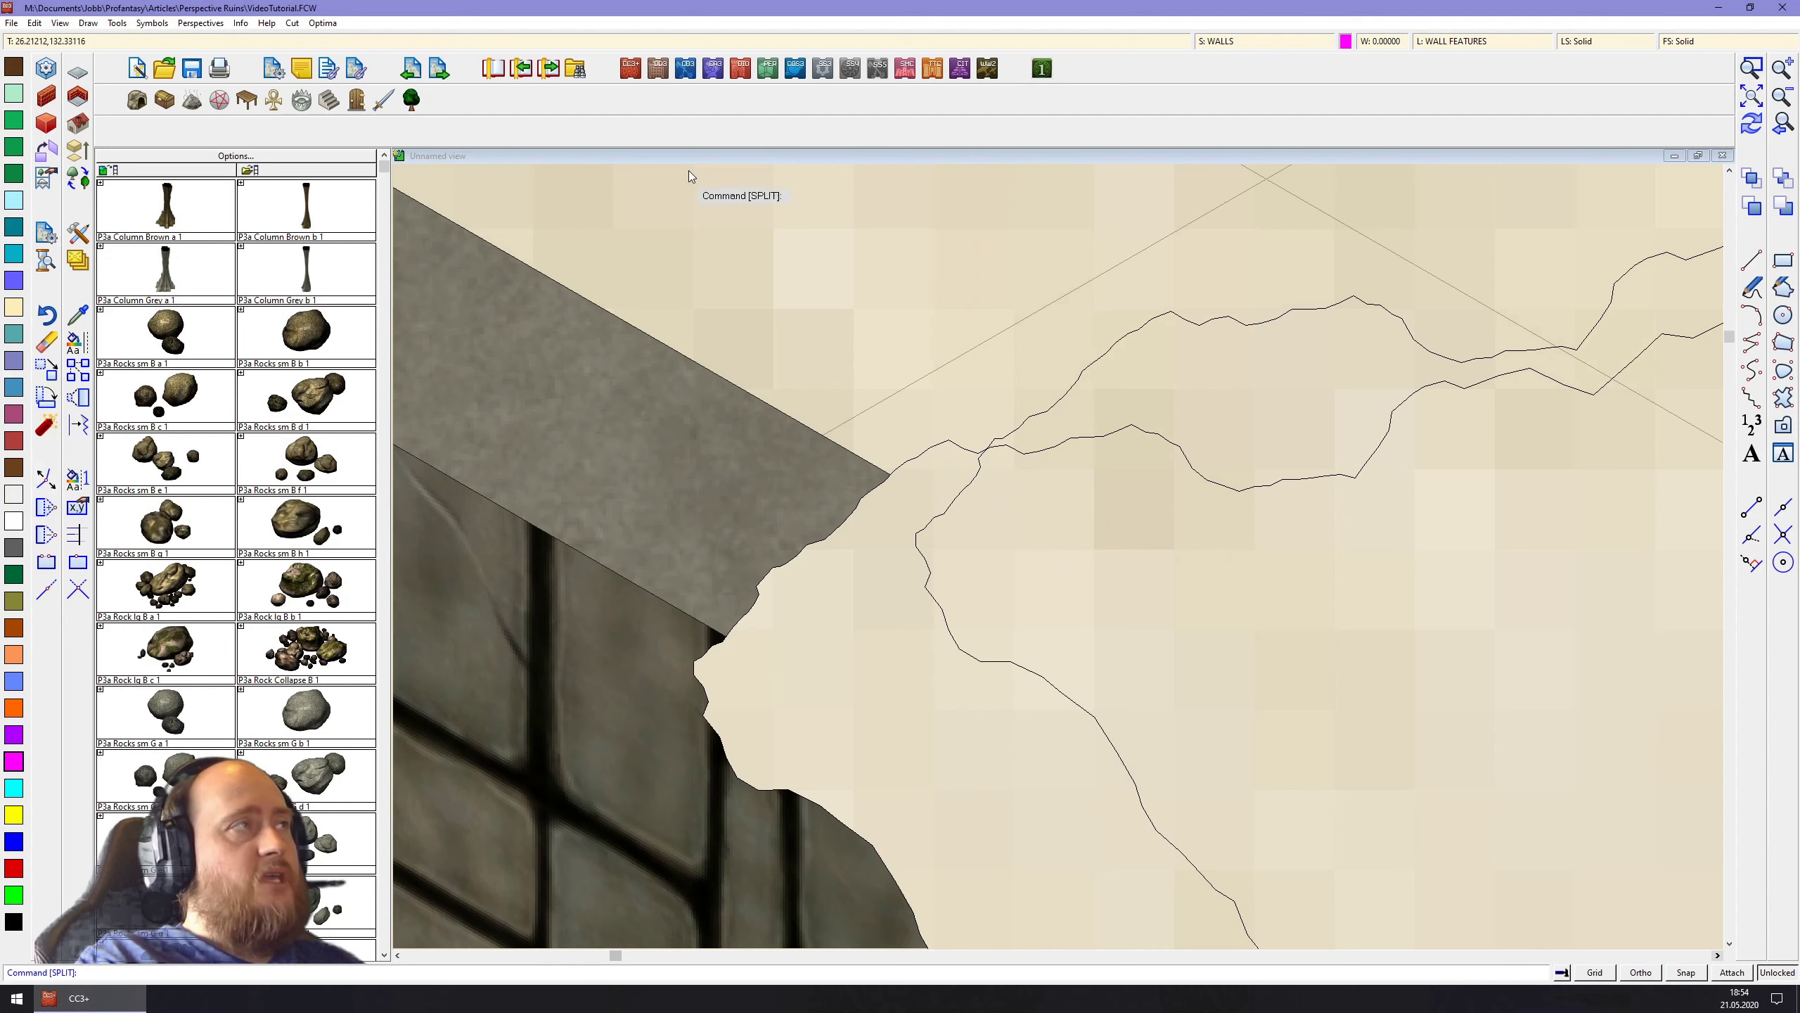
left_click(241, 22)
left_click(263, 39)
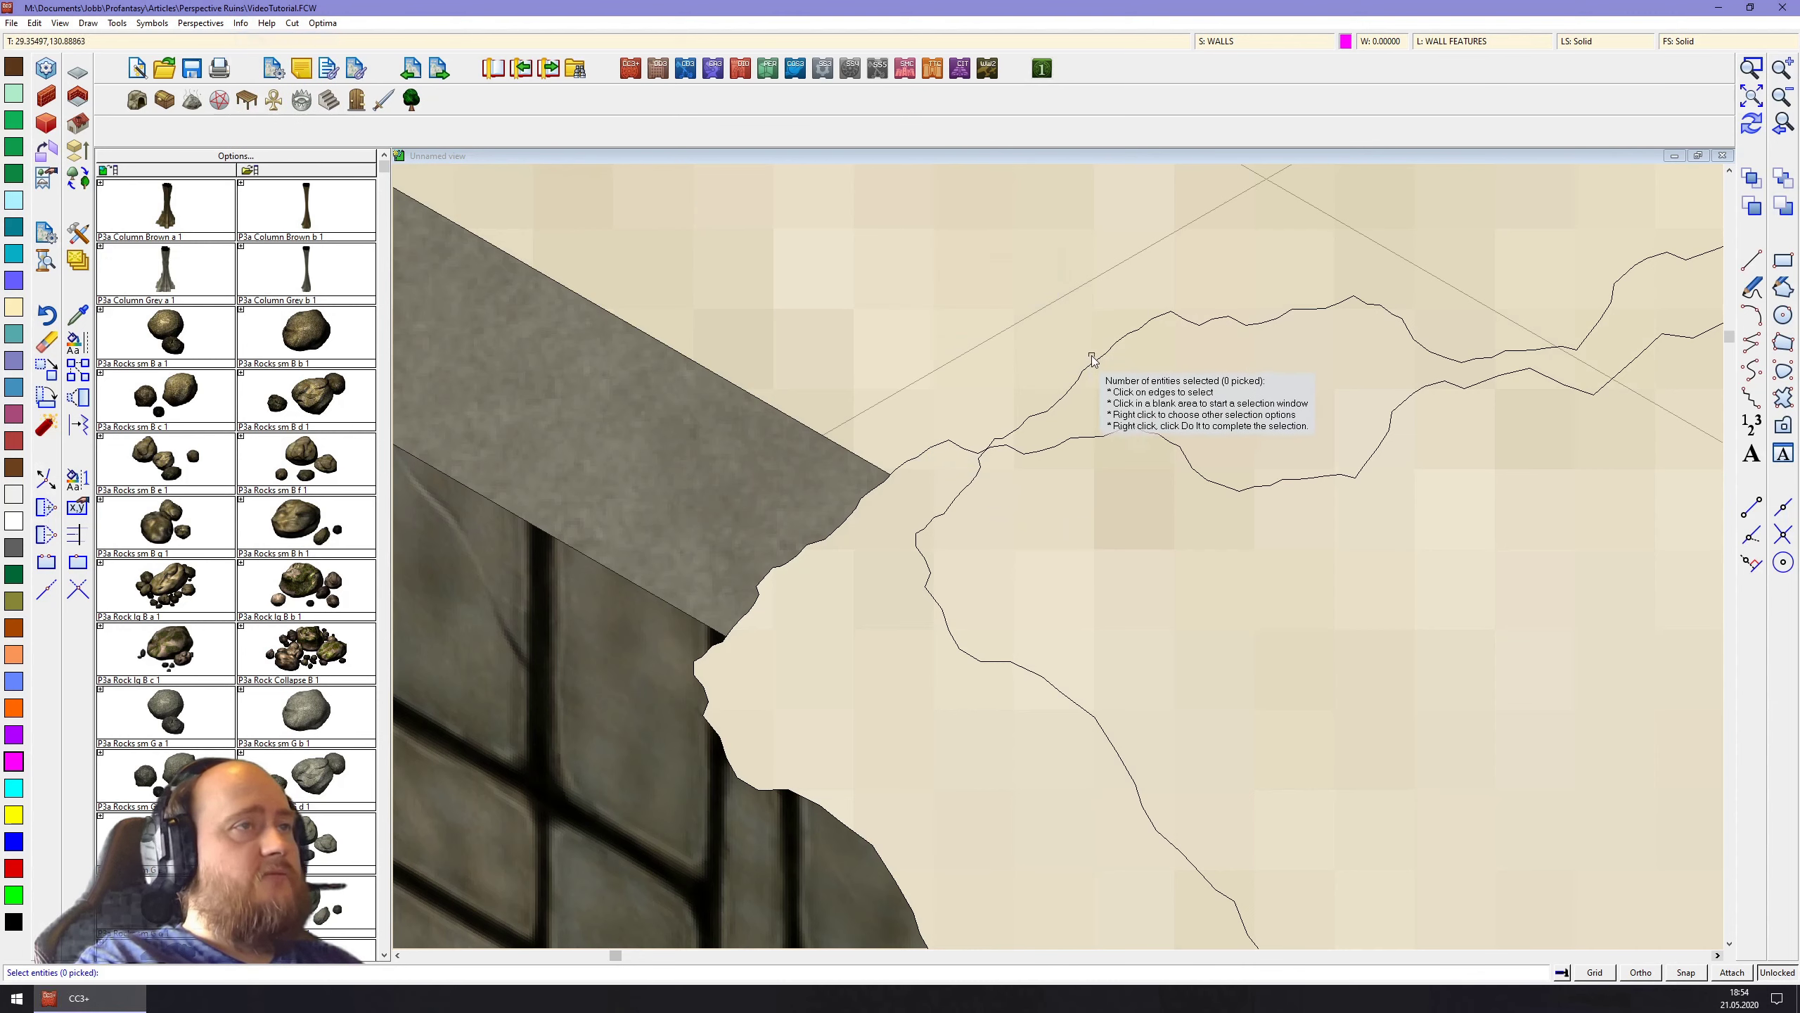
left_click(1103, 356)
right_click(1145, 366)
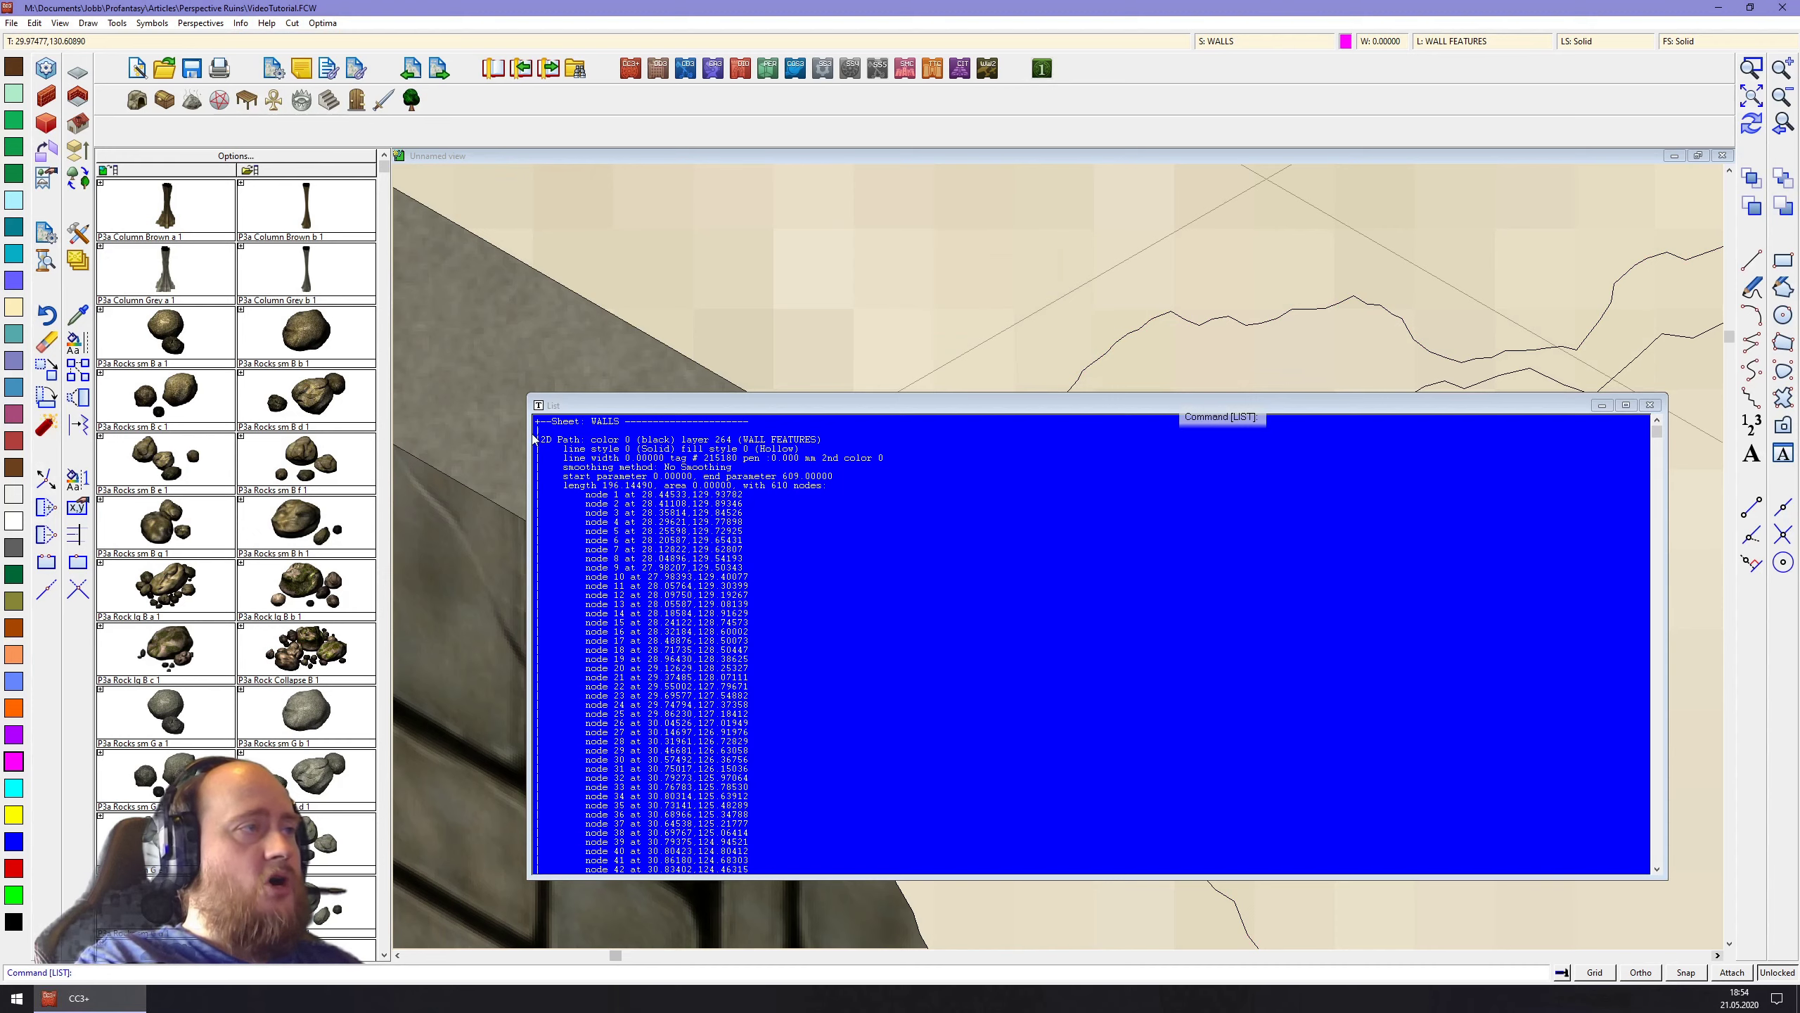
left_click(1649, 405)
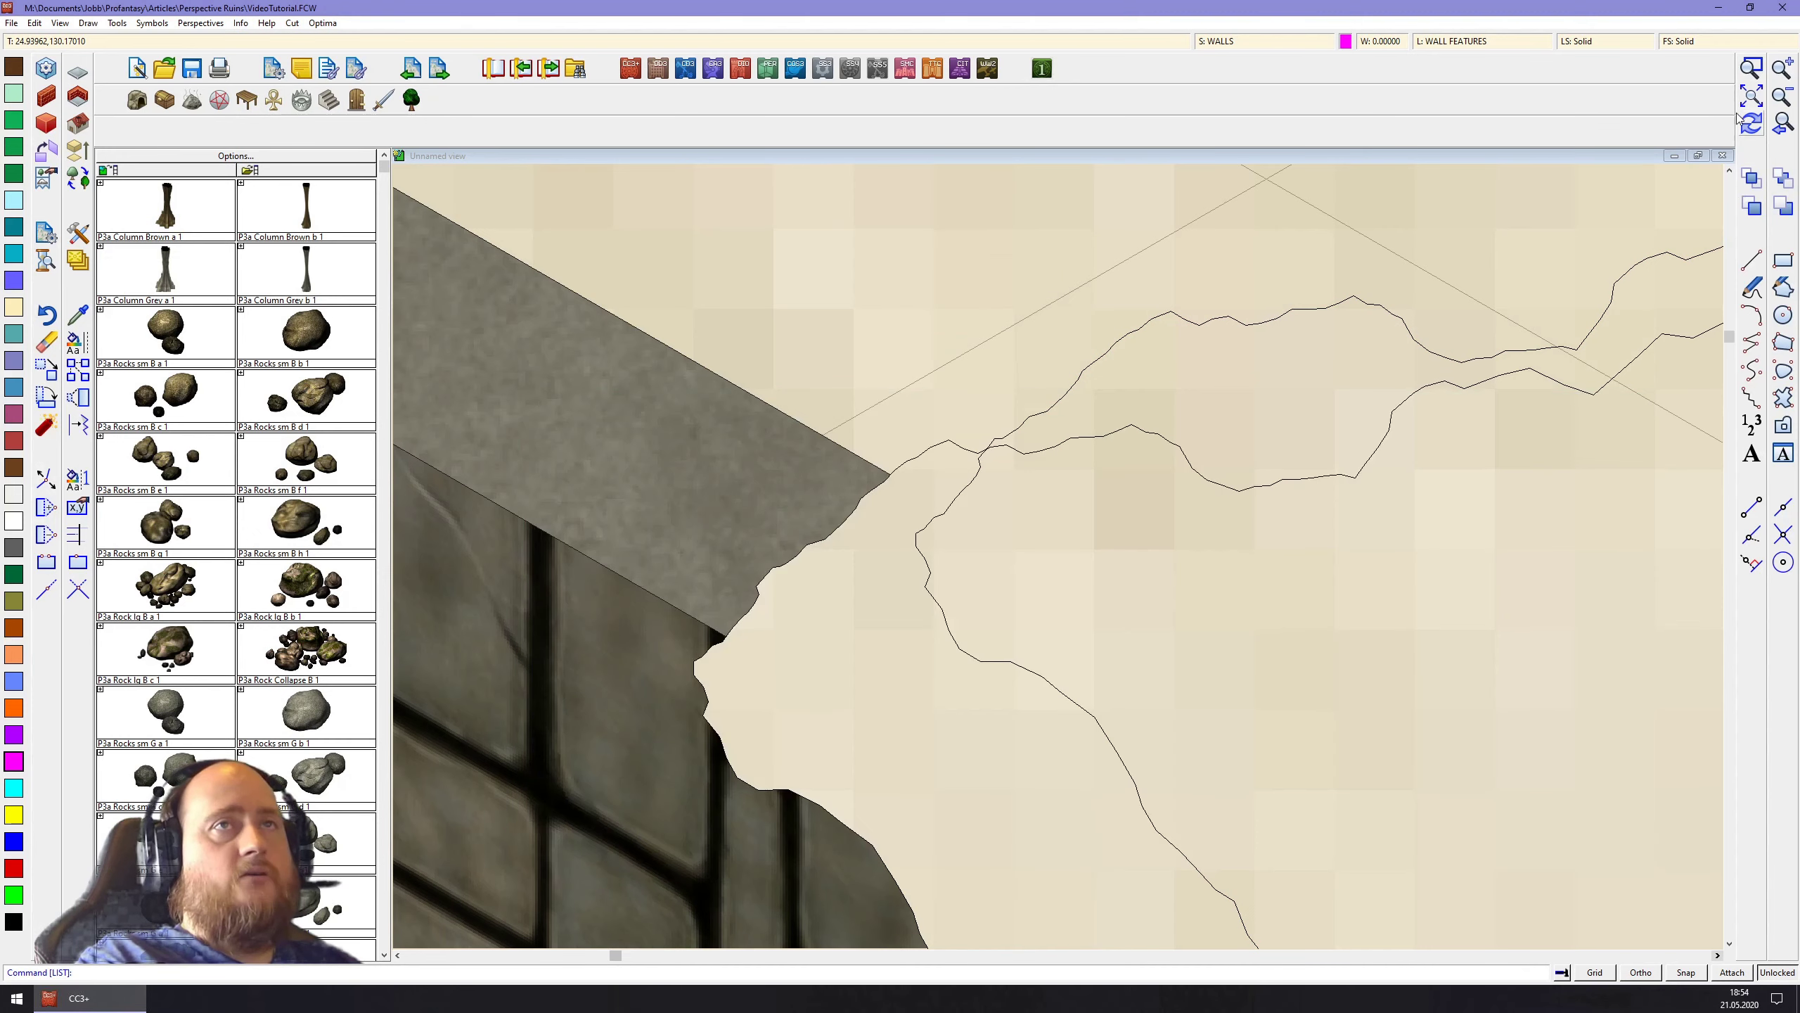
Split the wavy outline where it meets the wall's lower-right corner, then reframe the view on the wall
left_click(1753, 100)
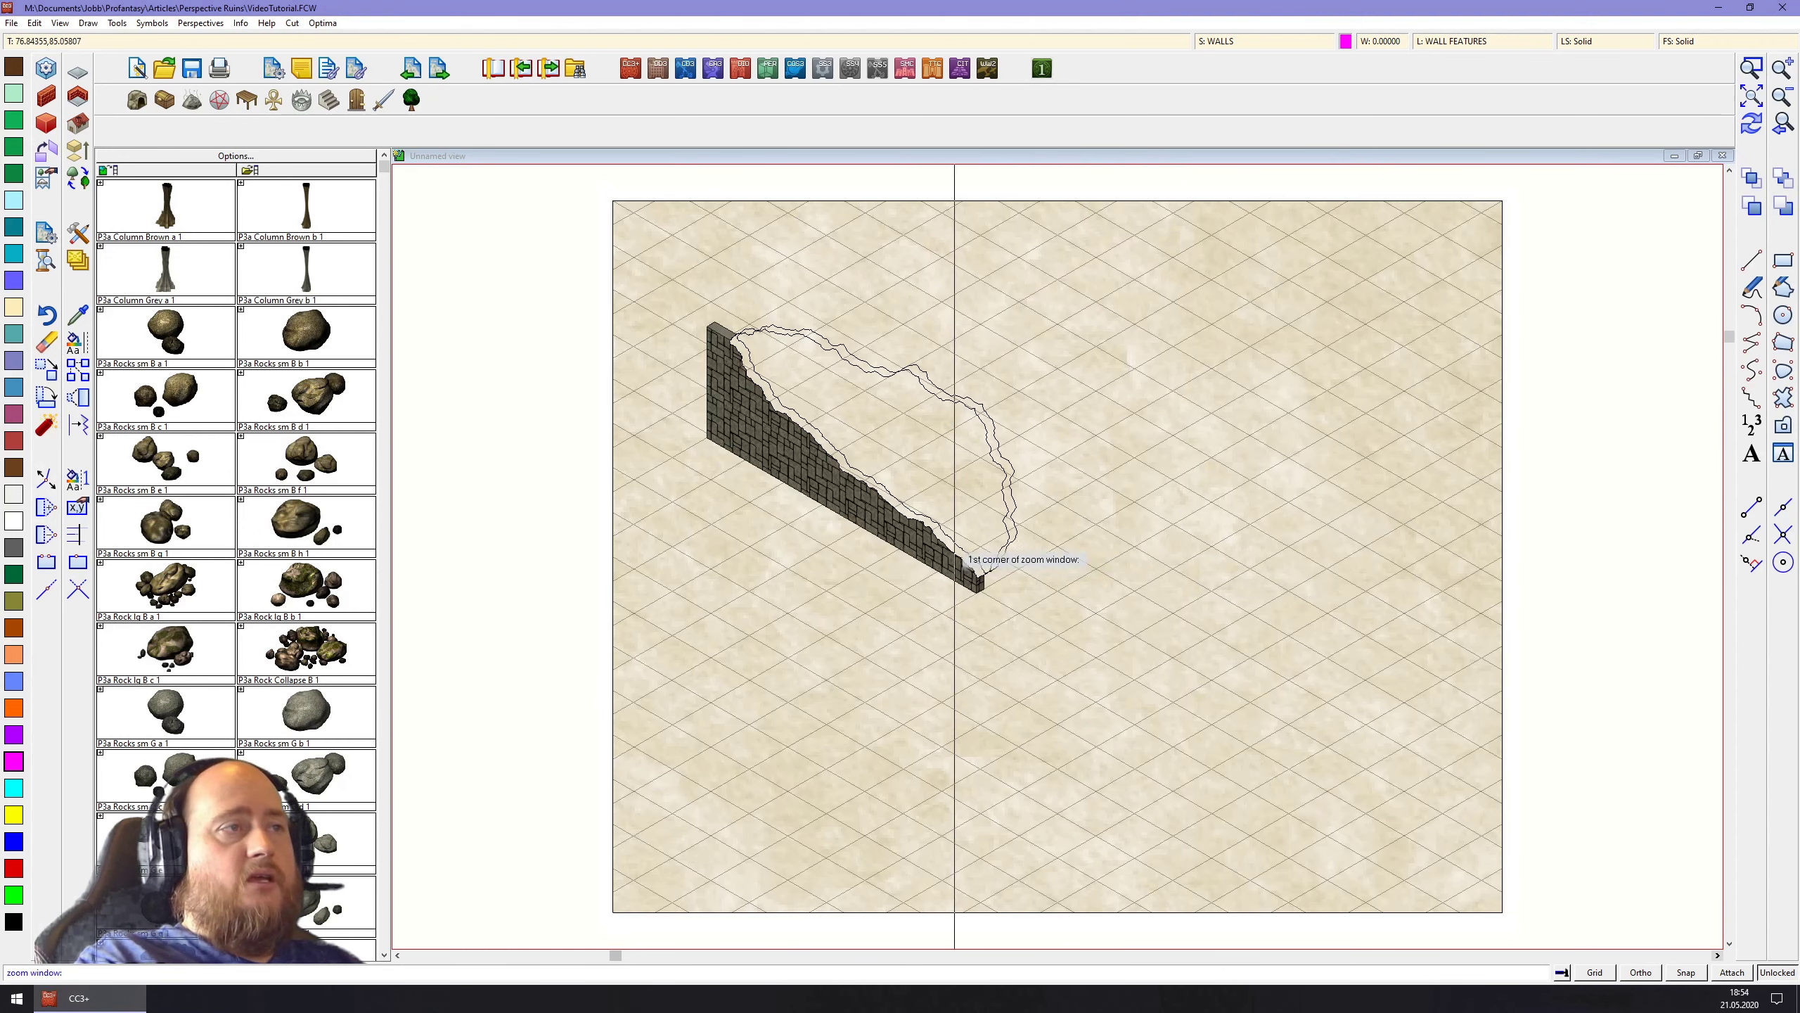
scroll(1022, 614, "up", 5)
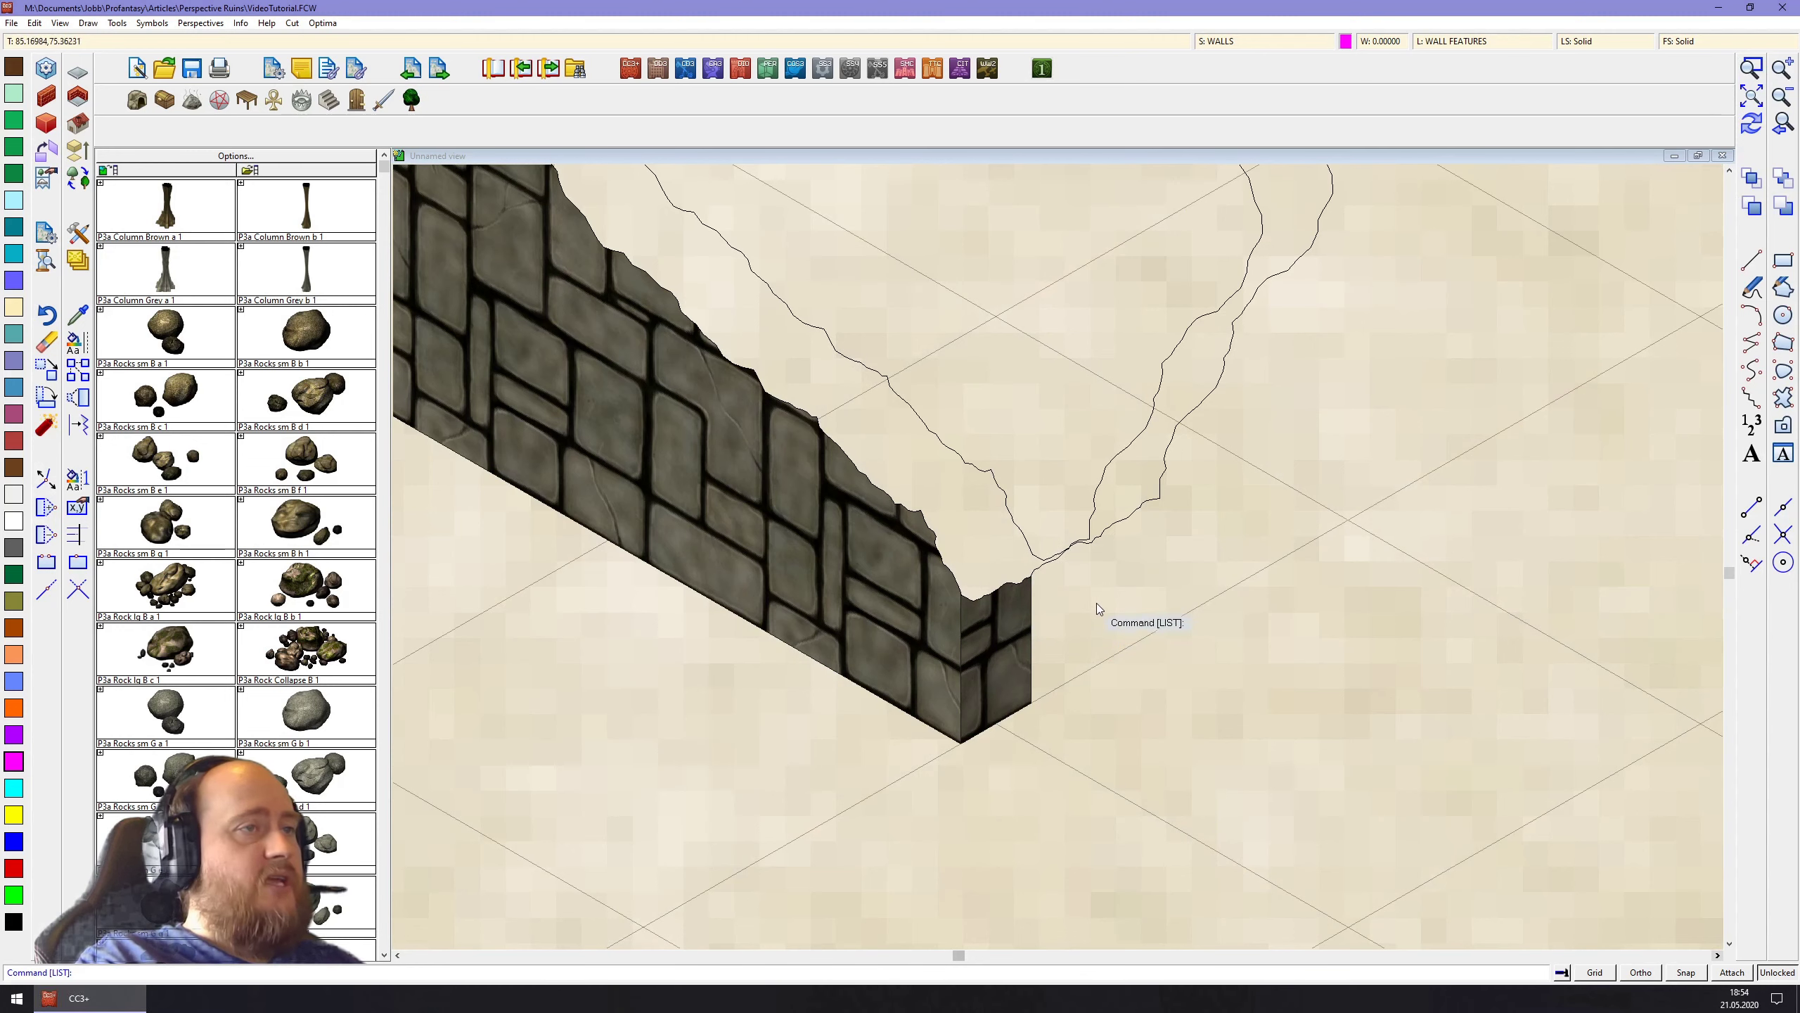
left_click(78, 564)
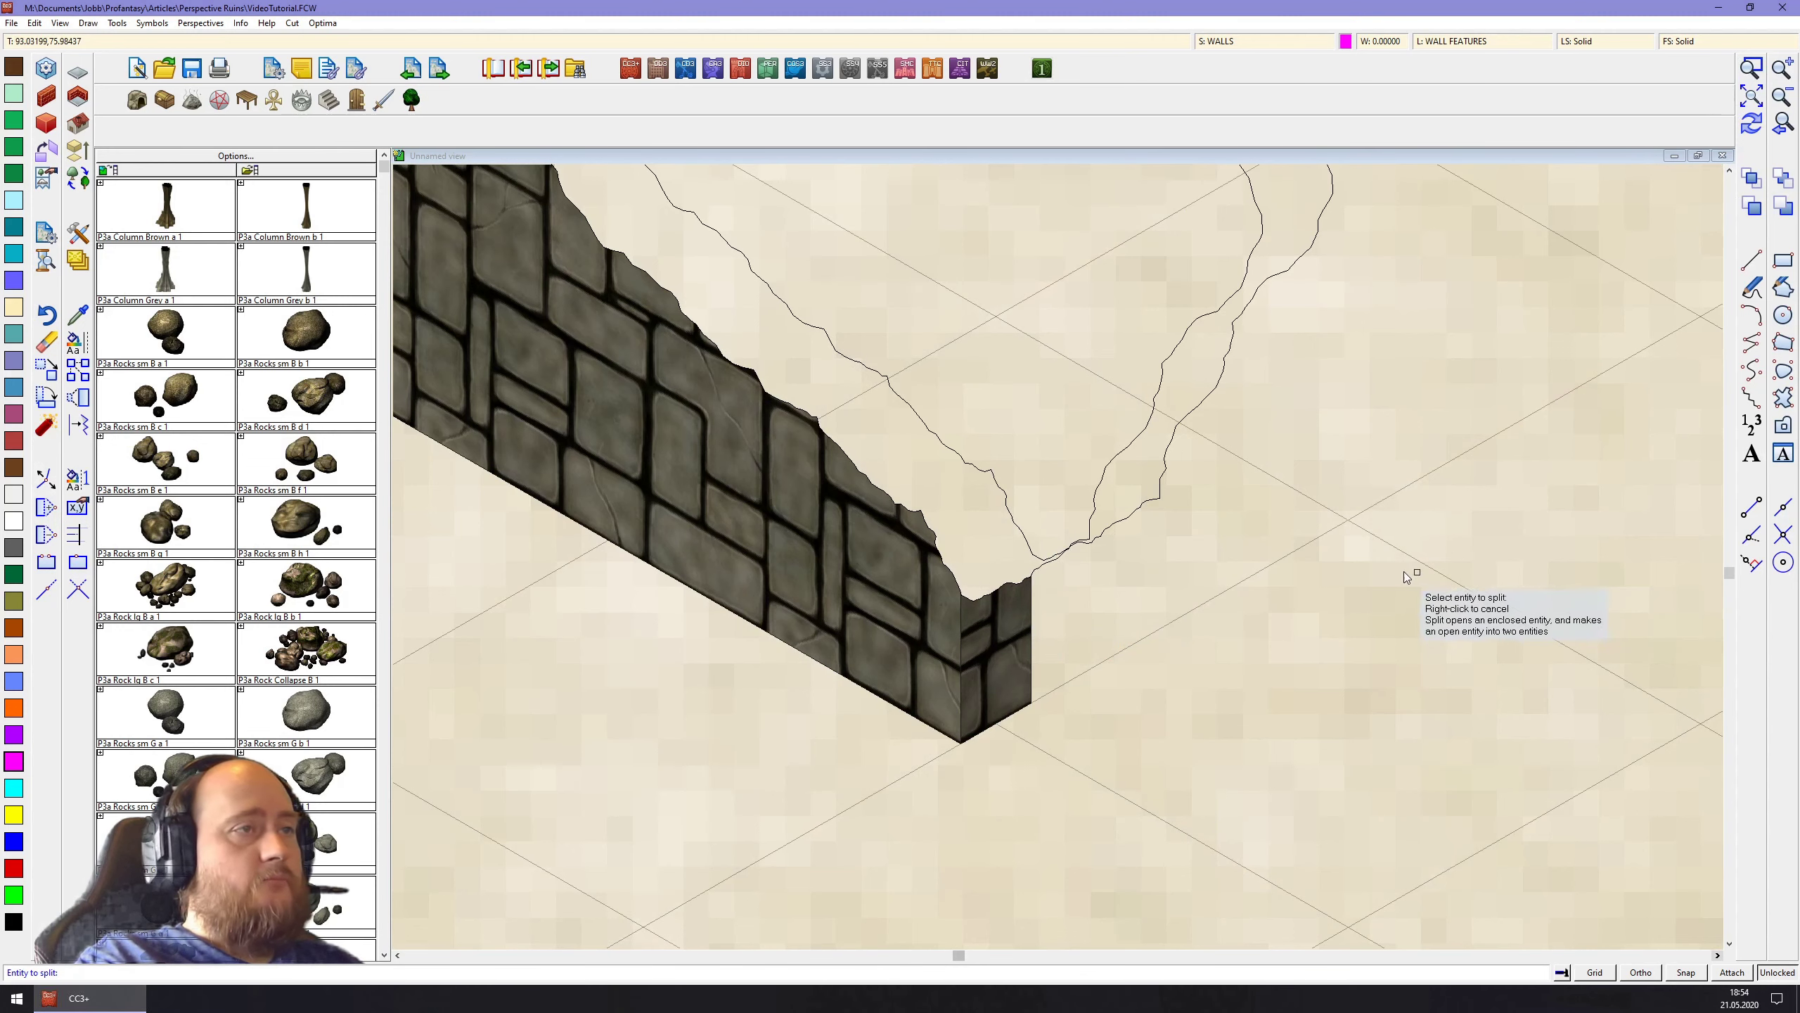
left_click(1090, 532)
left_click(1091, 536)
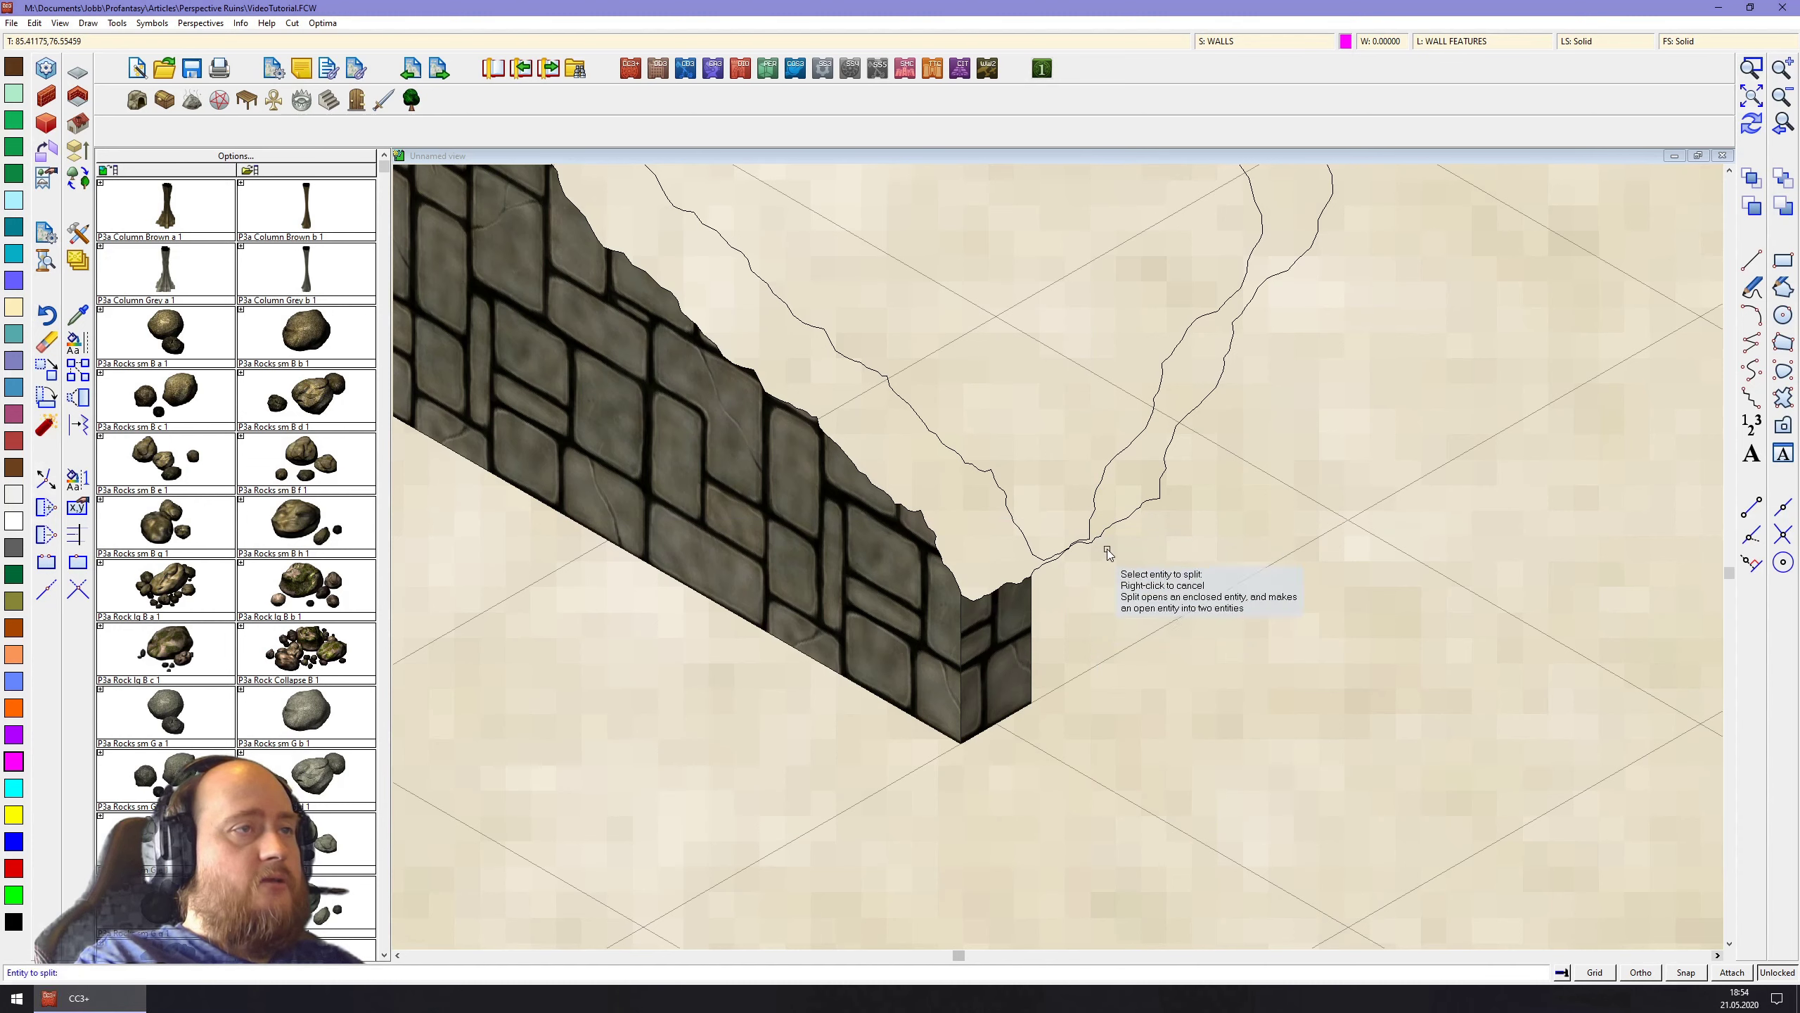
left_click(1106, 547)
right_click(1187, 616)
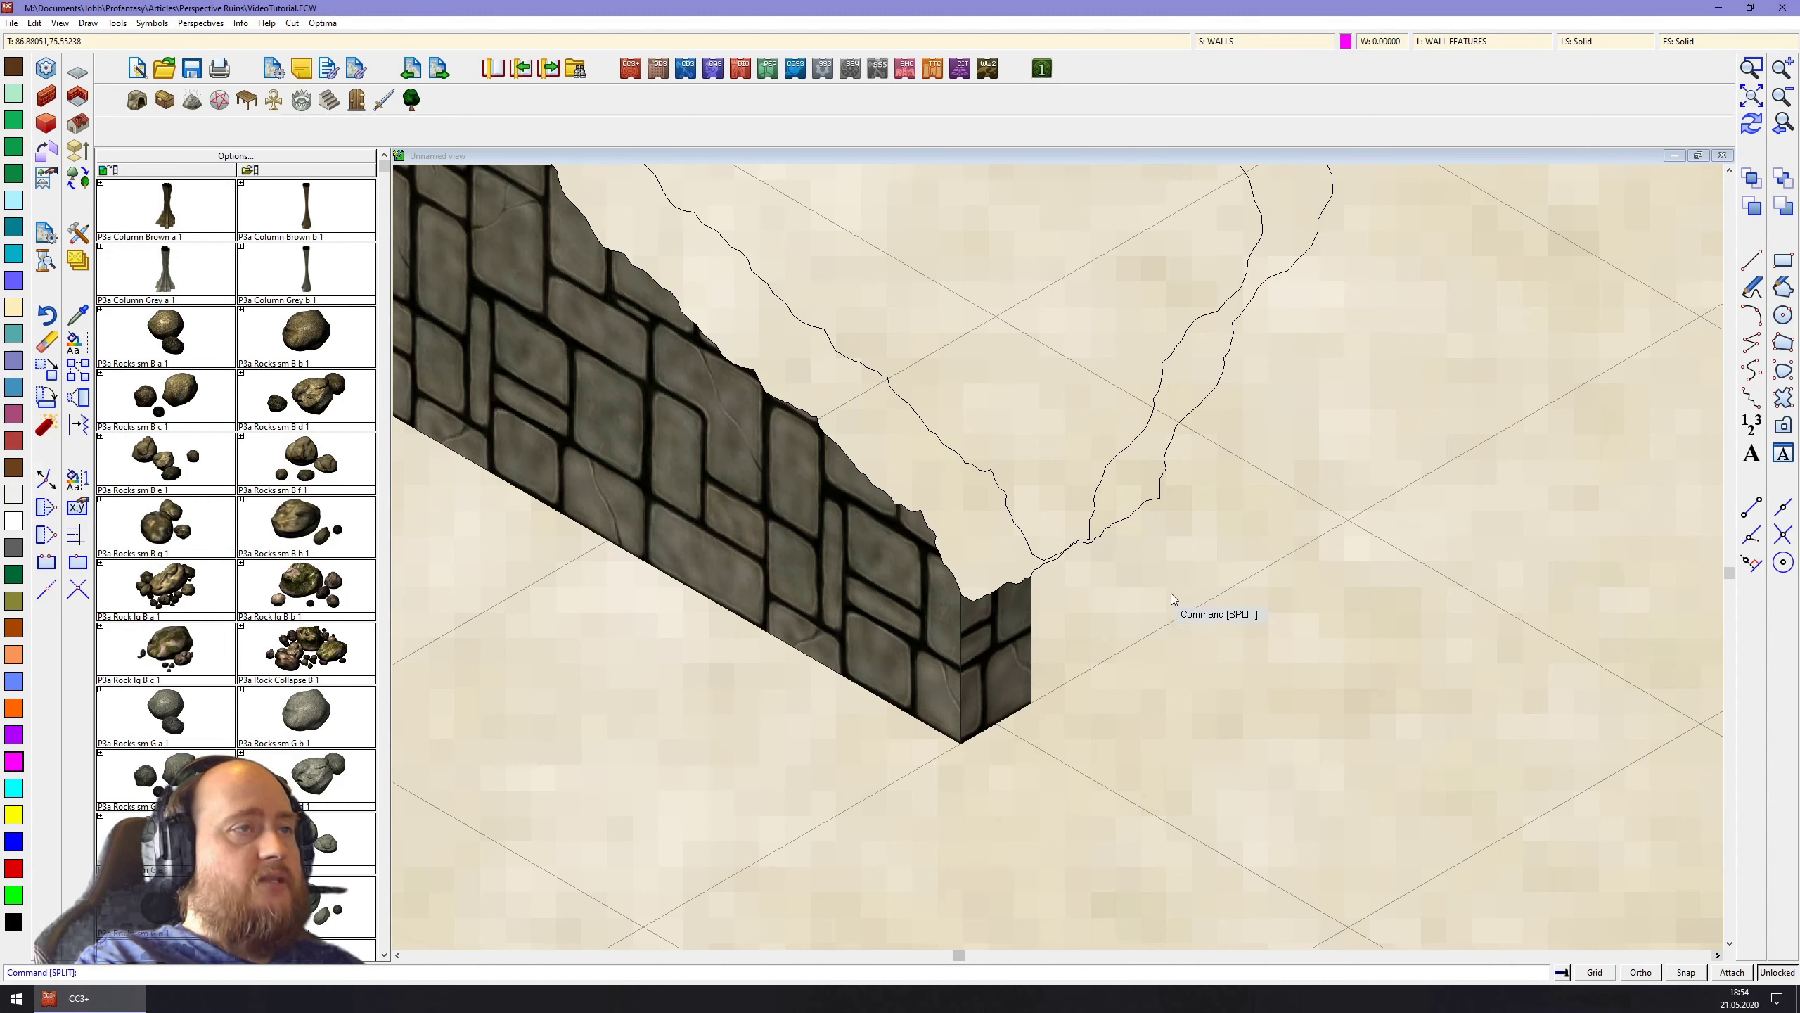
left_click(1749, 95)
left_click(1751, 69)
left_click(663, 288)
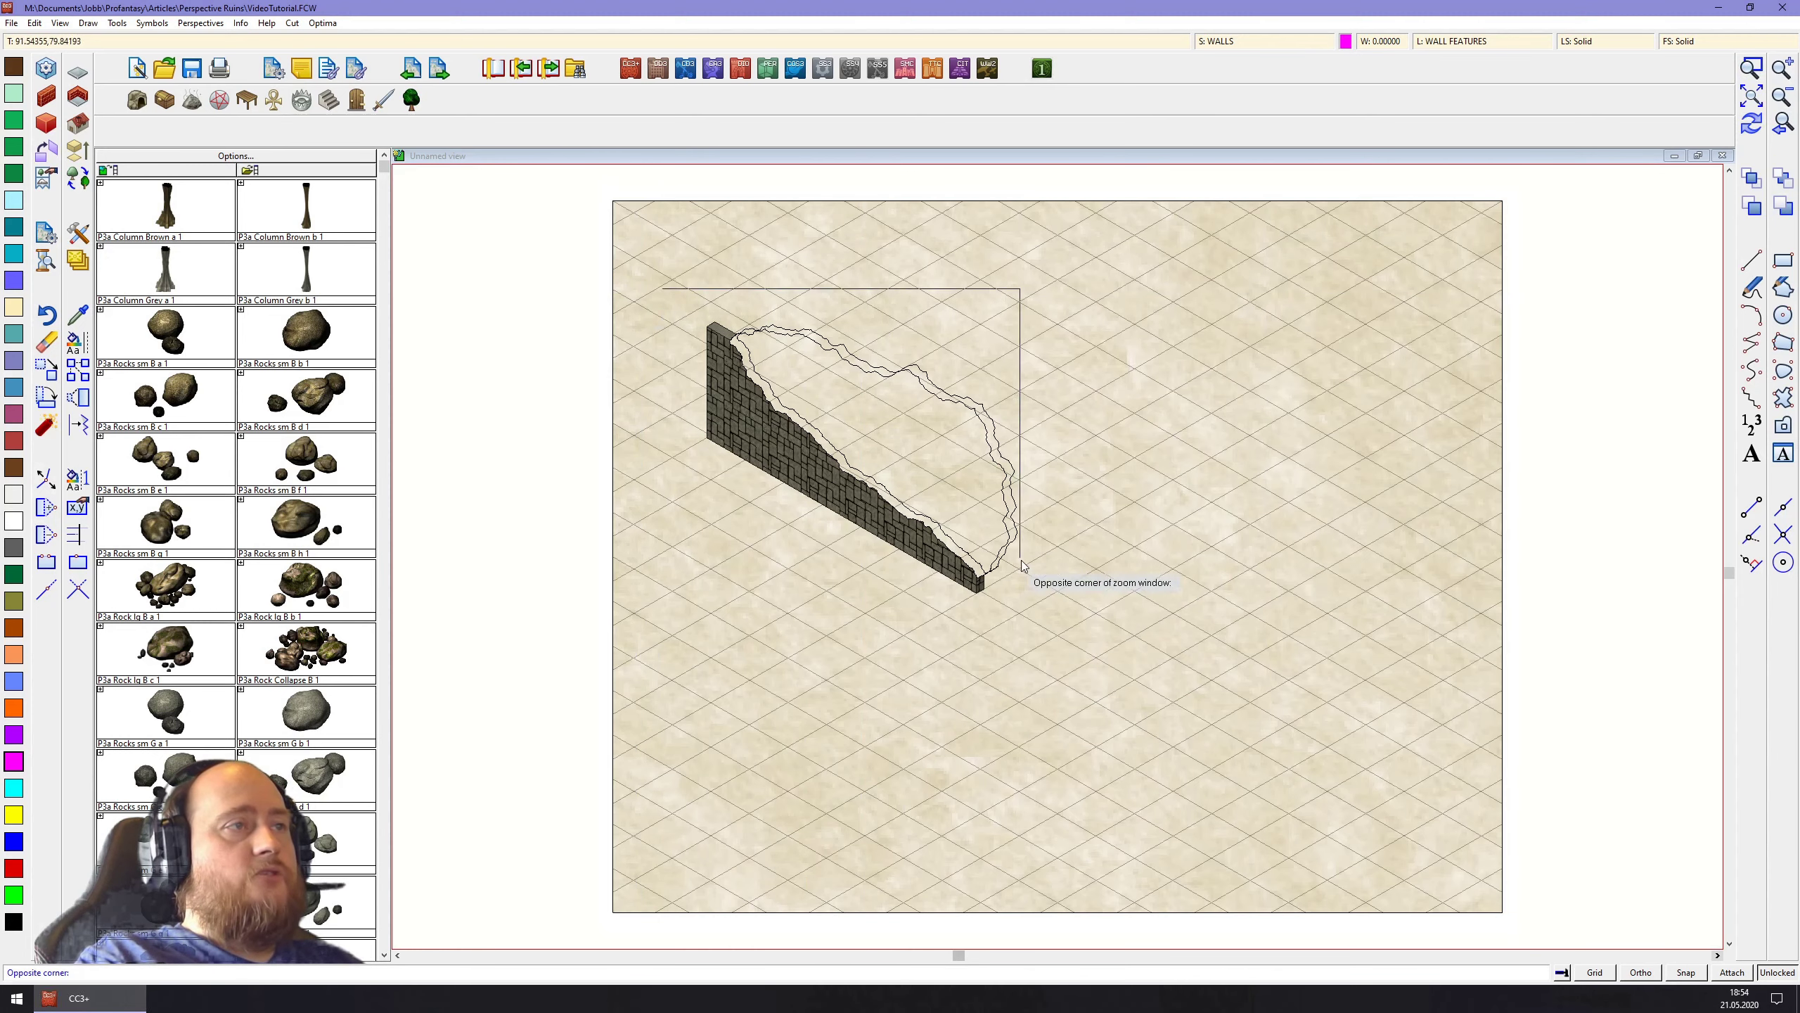
Erase the two outer wavy lines looping above the wall
left_click(1057, 623)
left_click(44, 343)
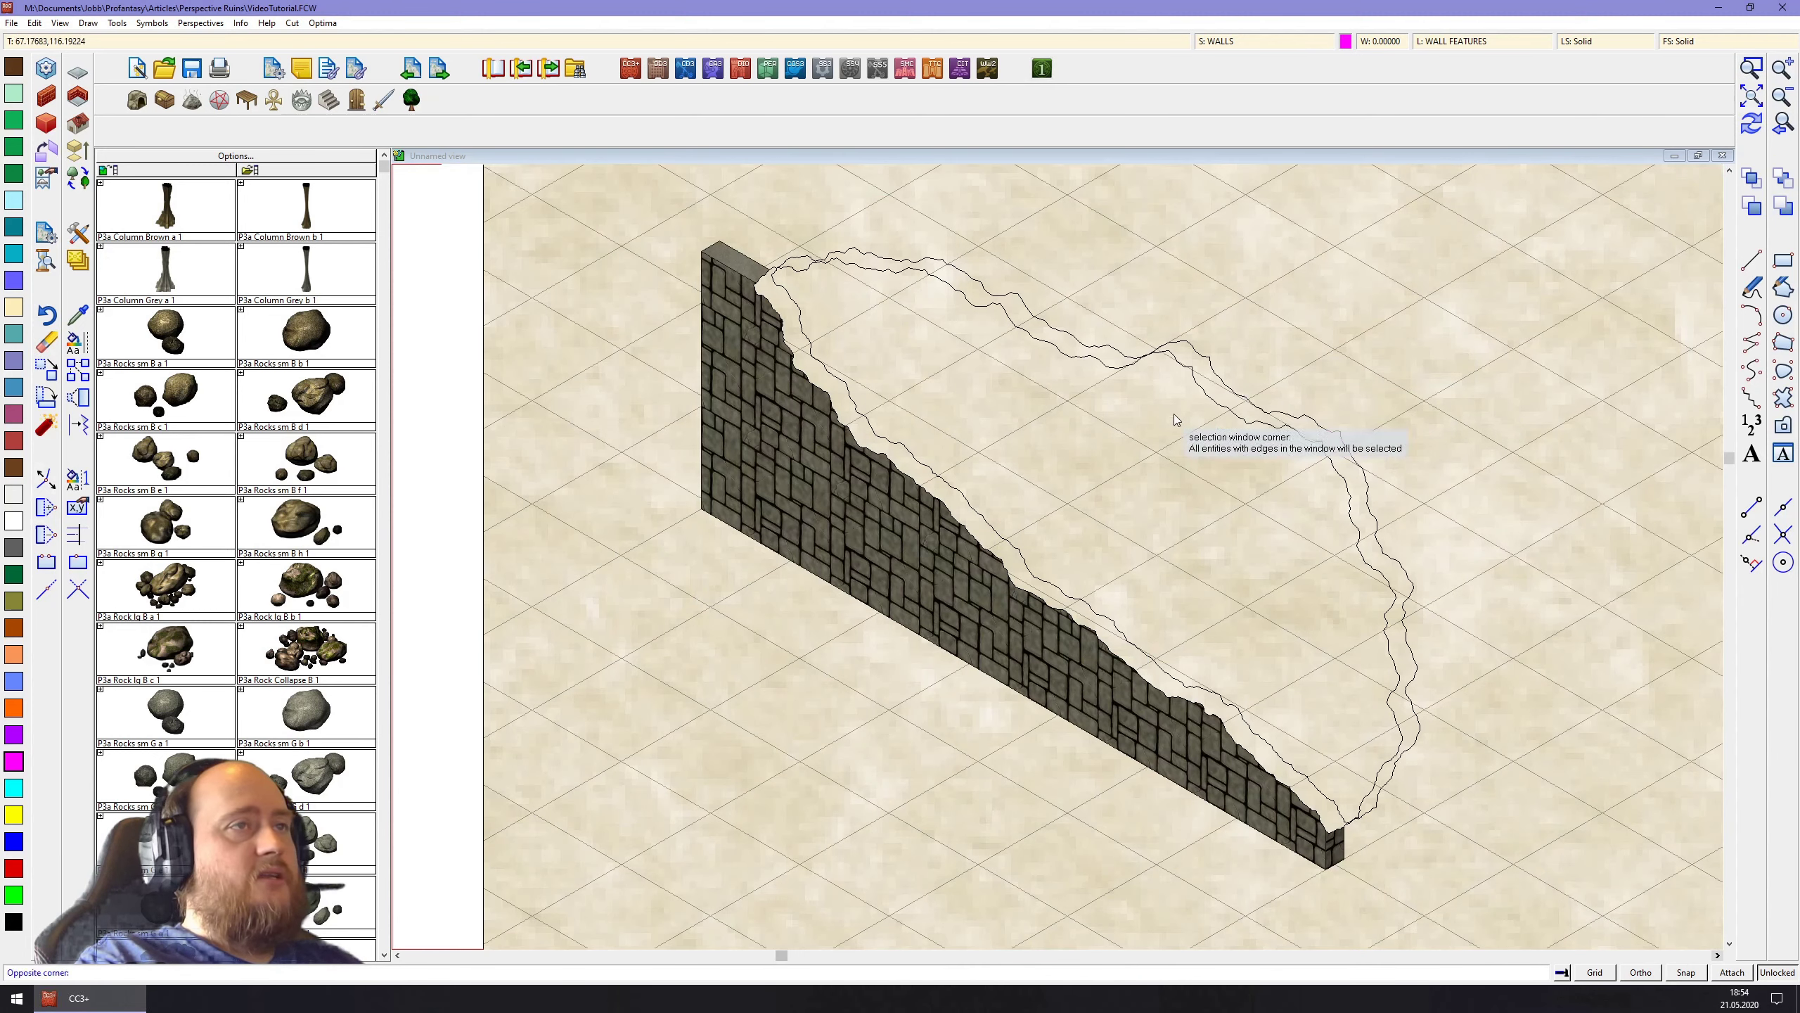
left_click(1185, 353)
left_click(1370, 528)
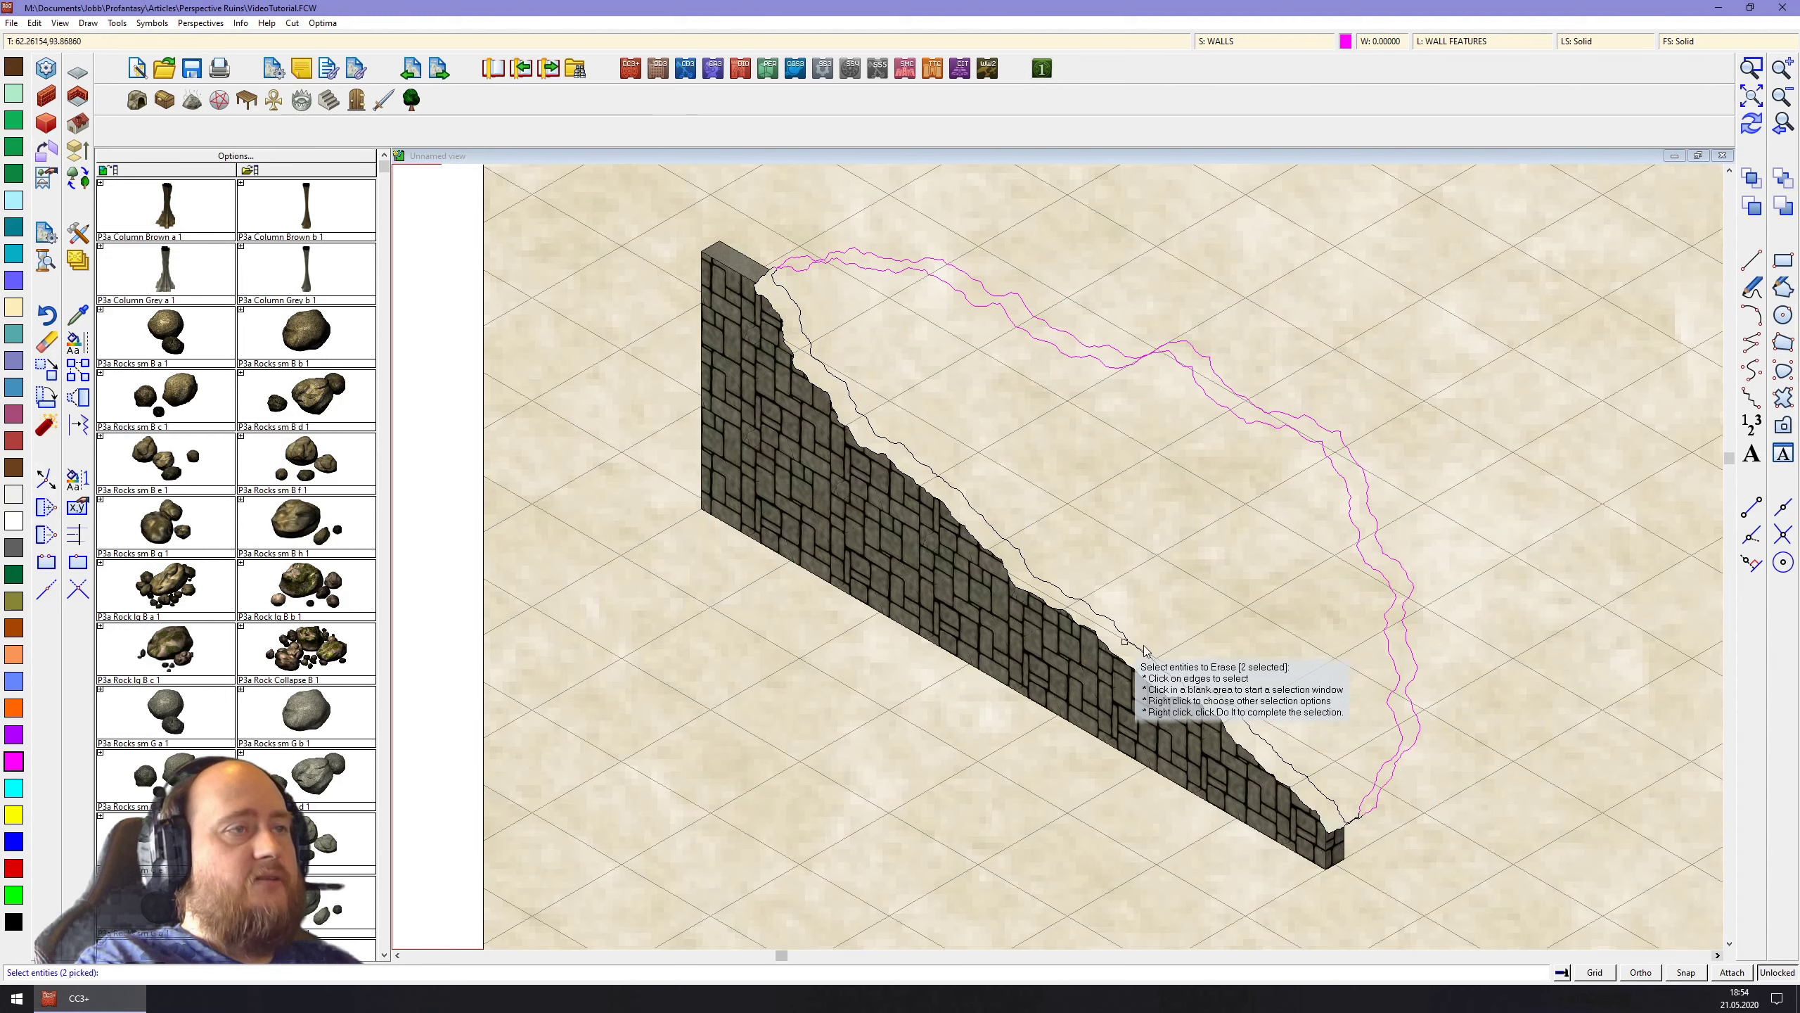
key("Return")
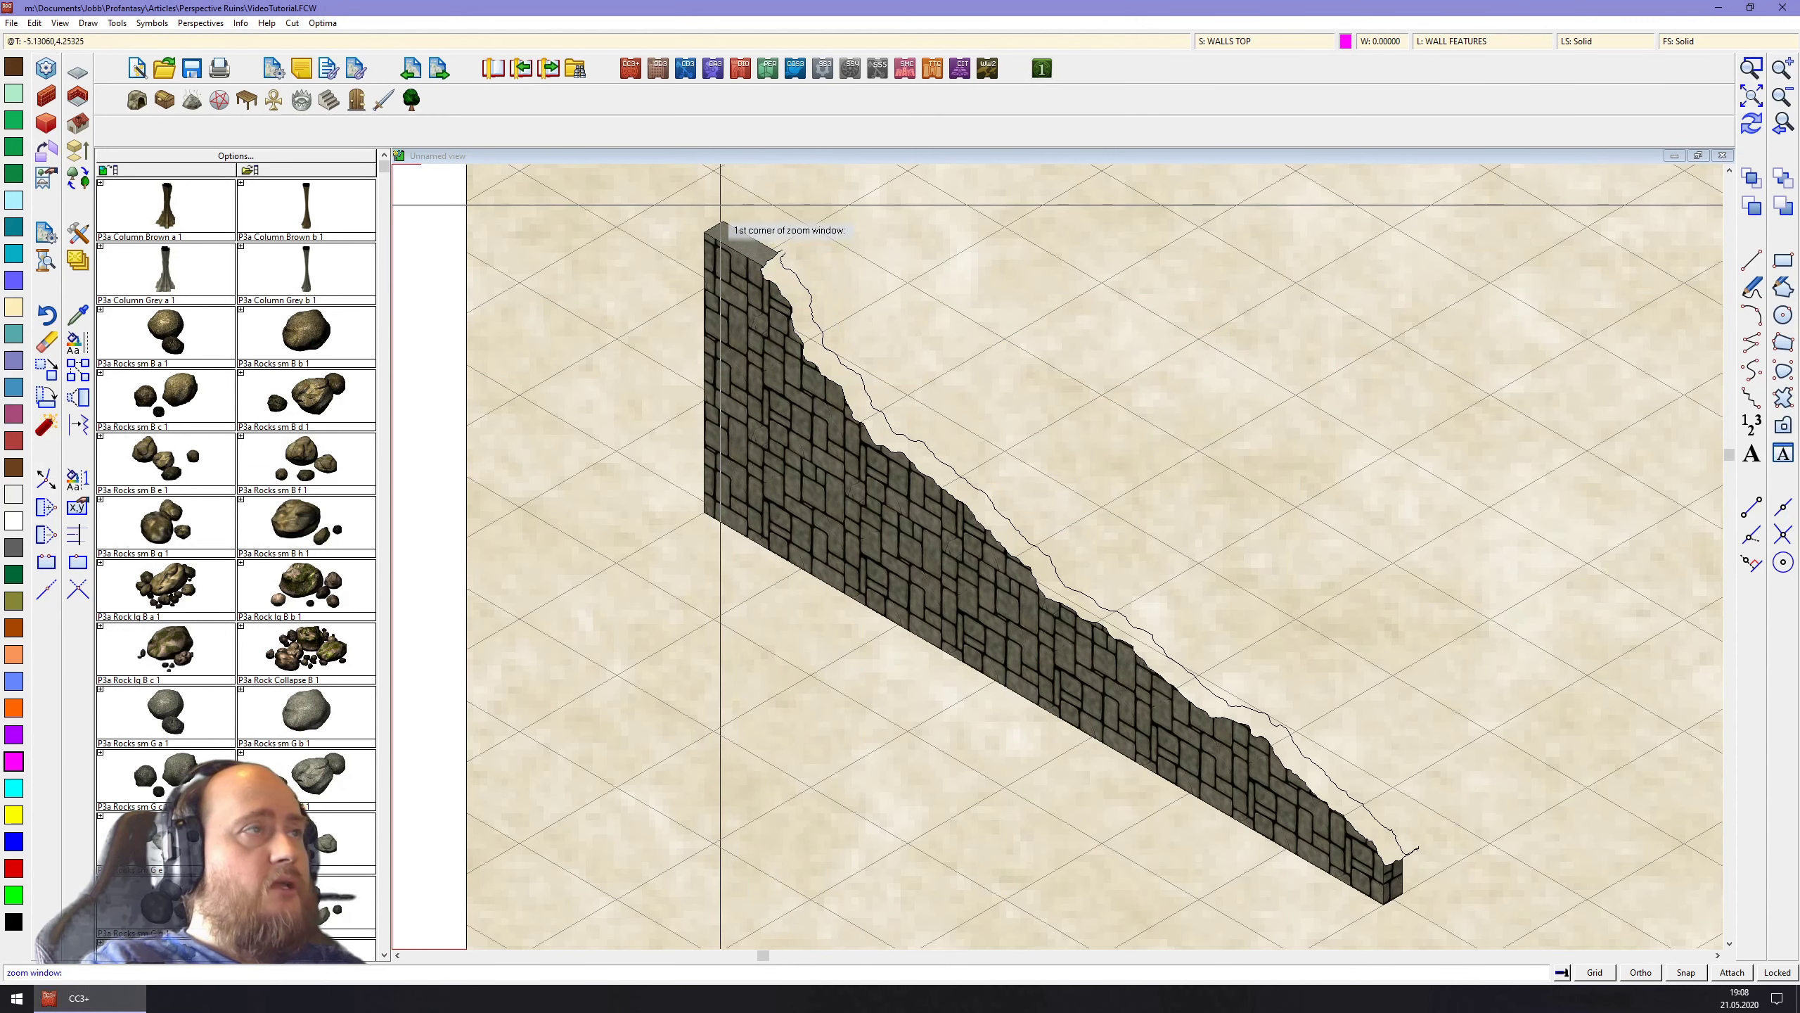
Zoom in on the wall's top-left corner to show its grey top face and jagged edge
left_click(727, 220)
left_click(825, 325)
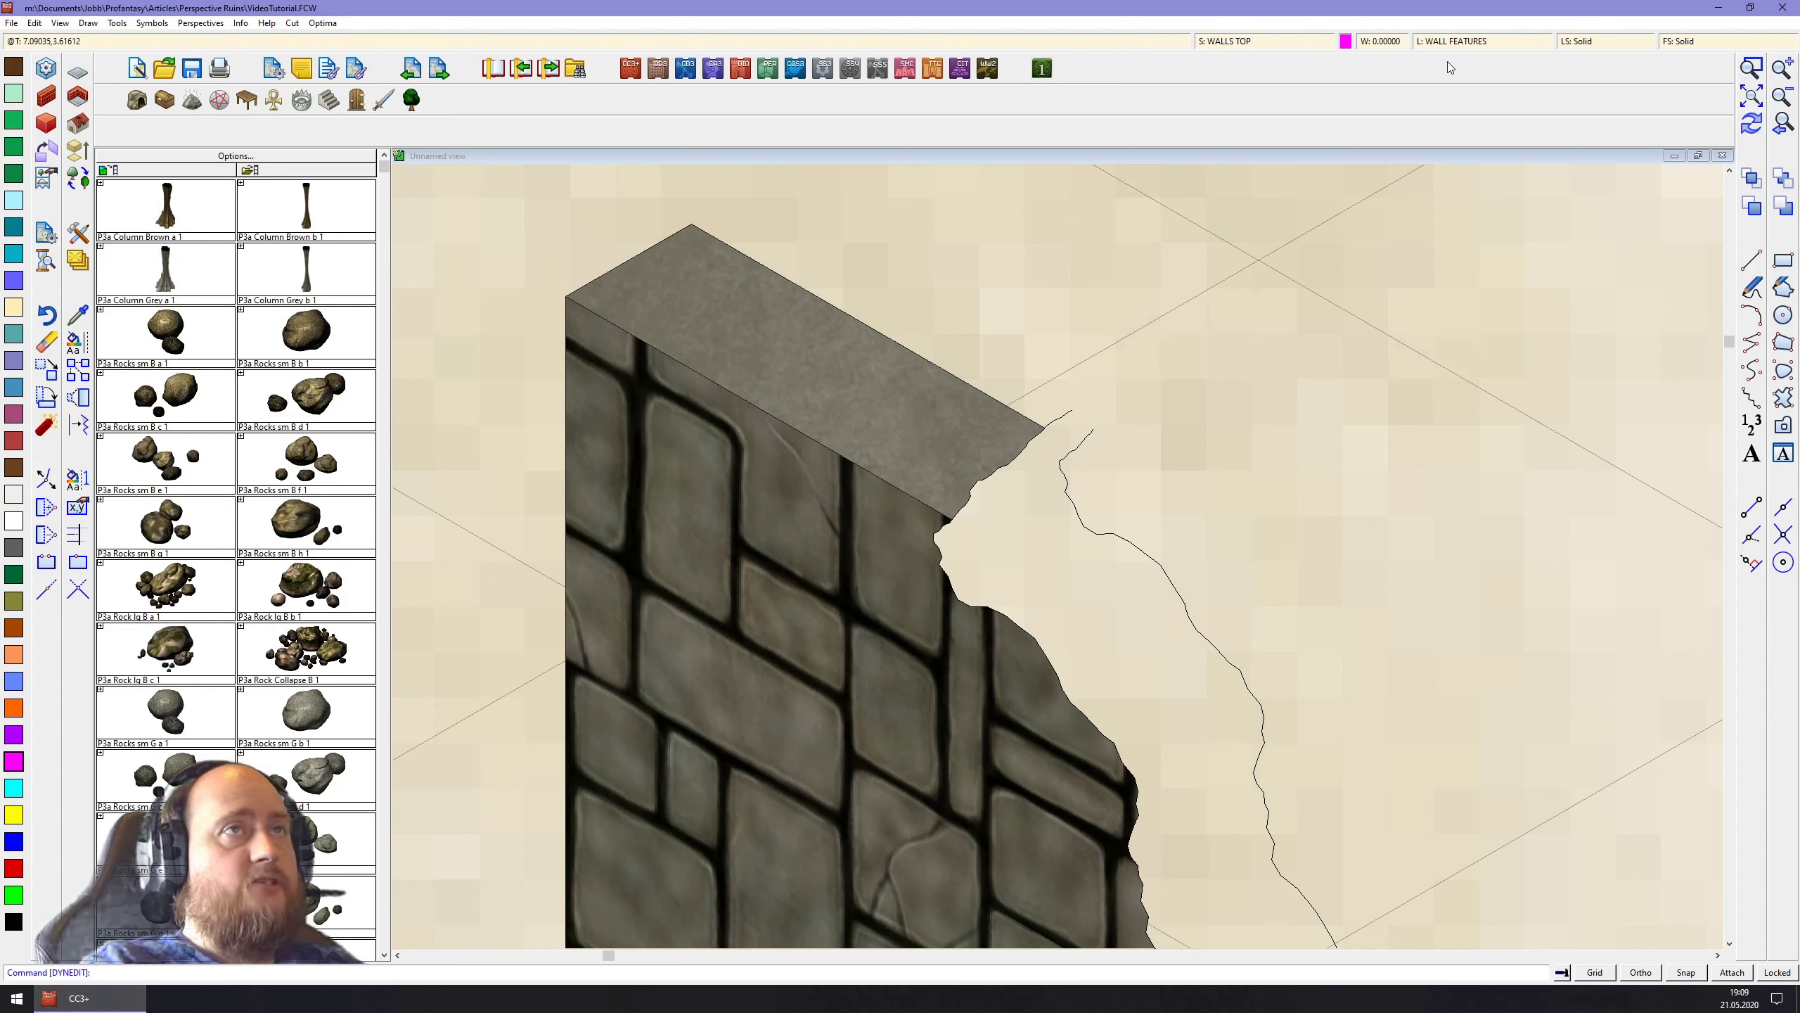
Hide the Walls, Solid Colors layer so only the grey top band stays visible
left_click(1464, 46)
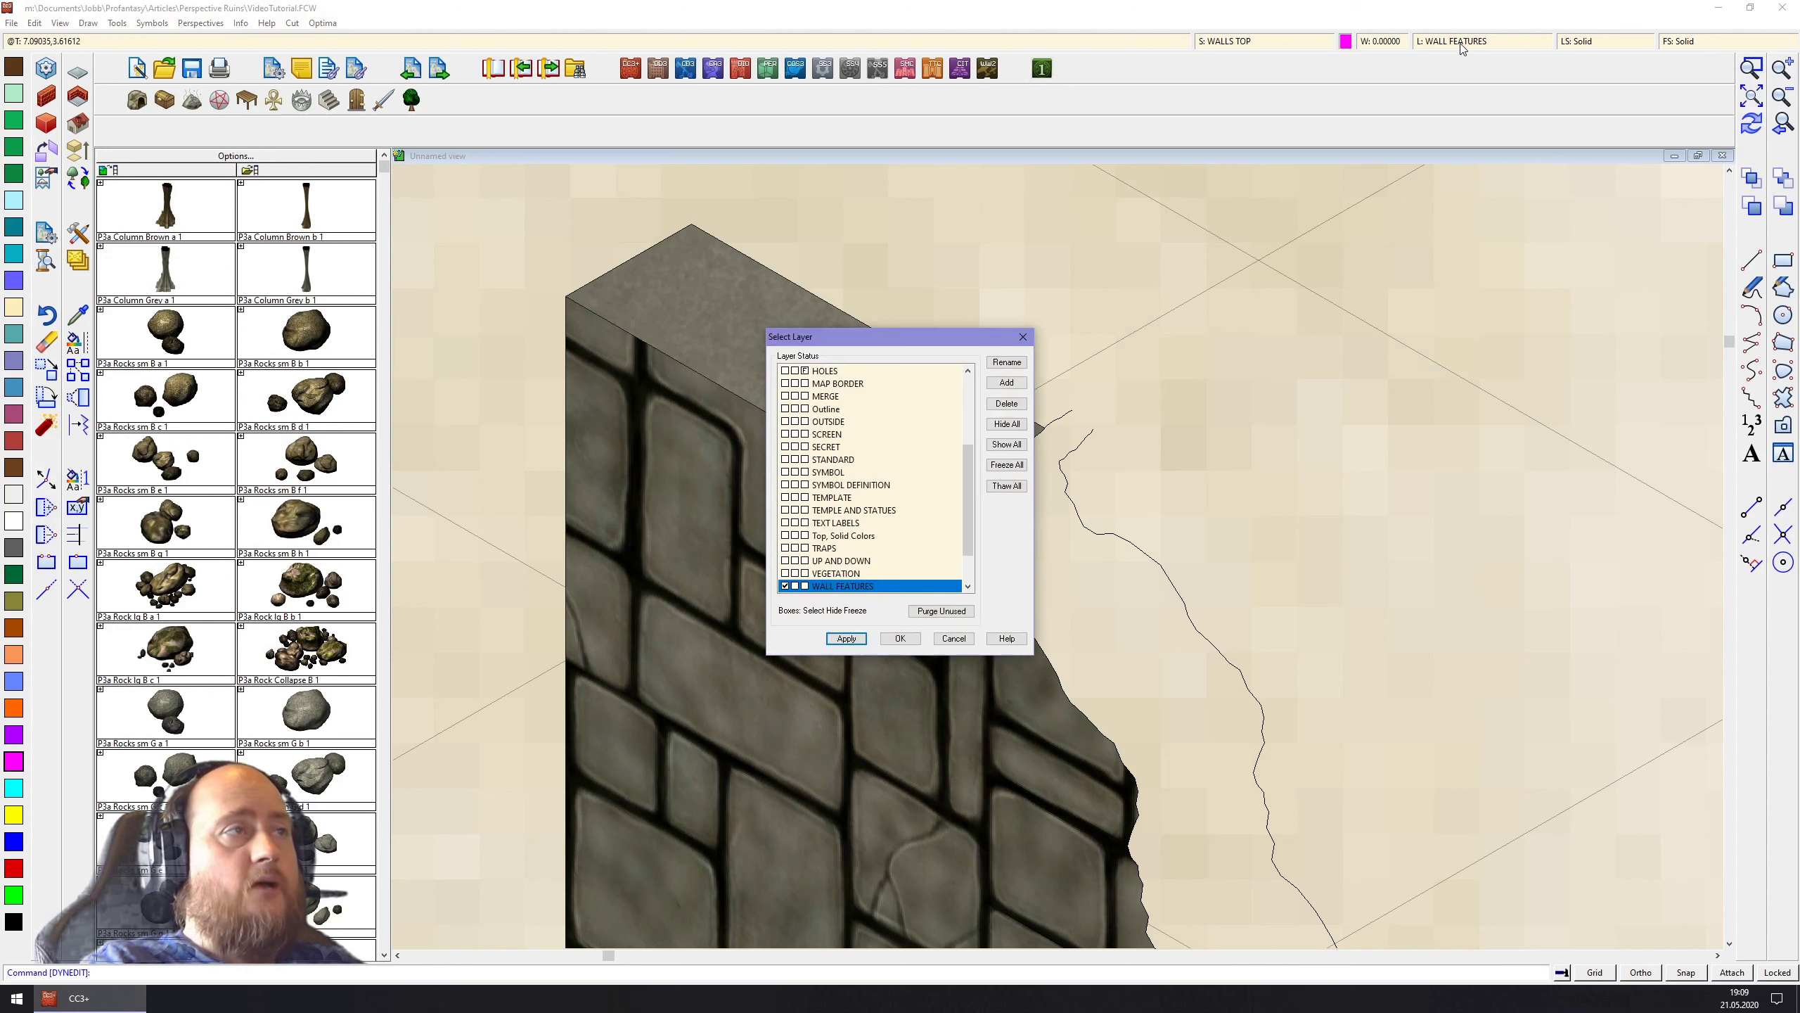
left_click(794, 373)
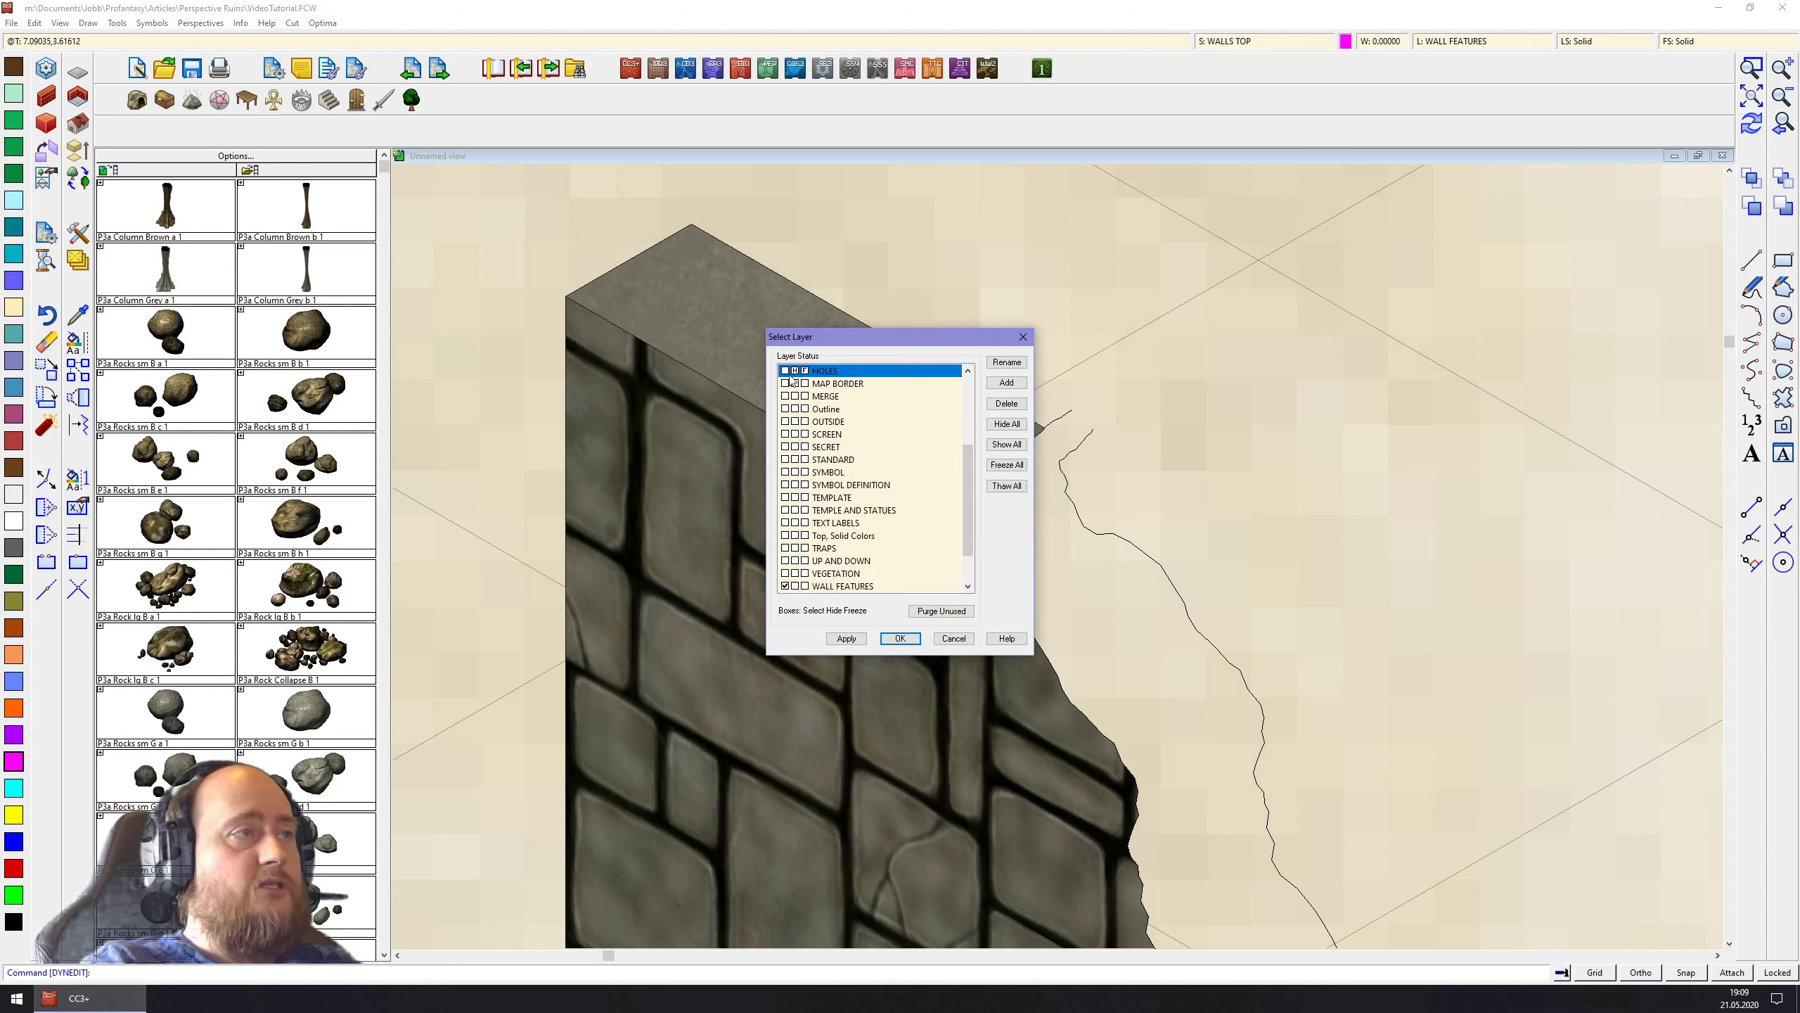
left_click_drag(969, 489, 957, 574)
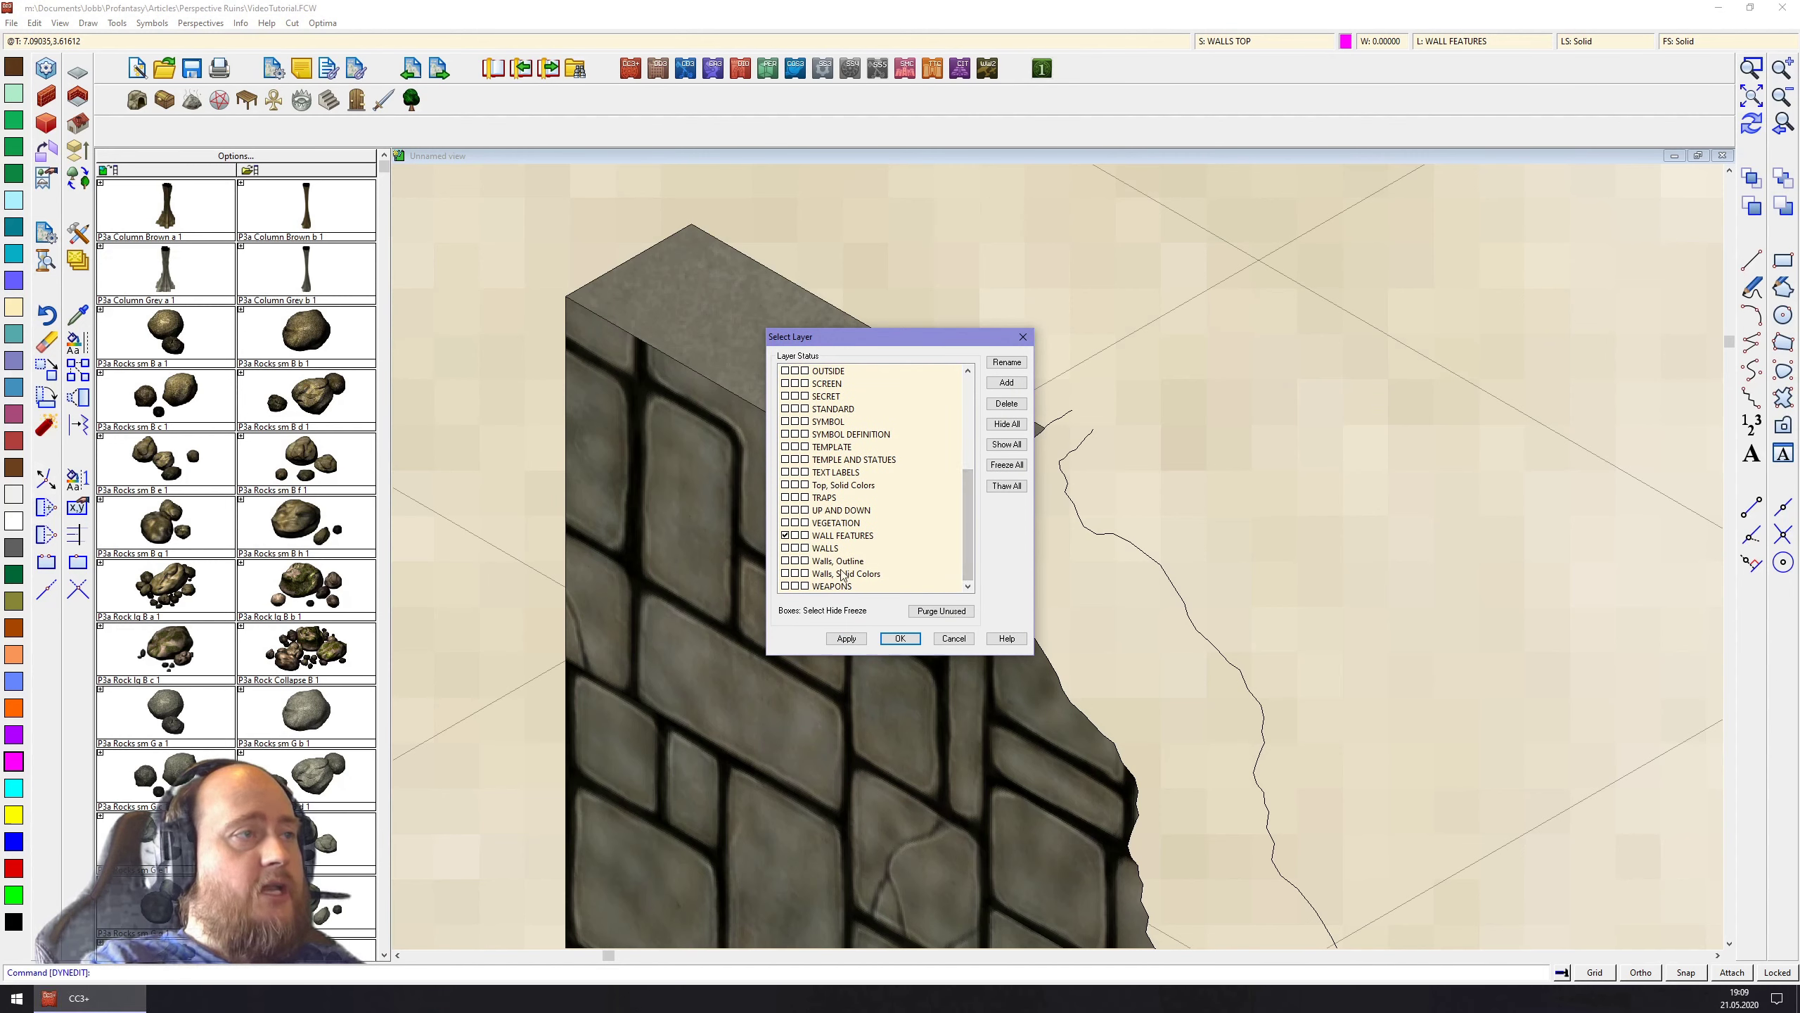
left_click(795, 574)
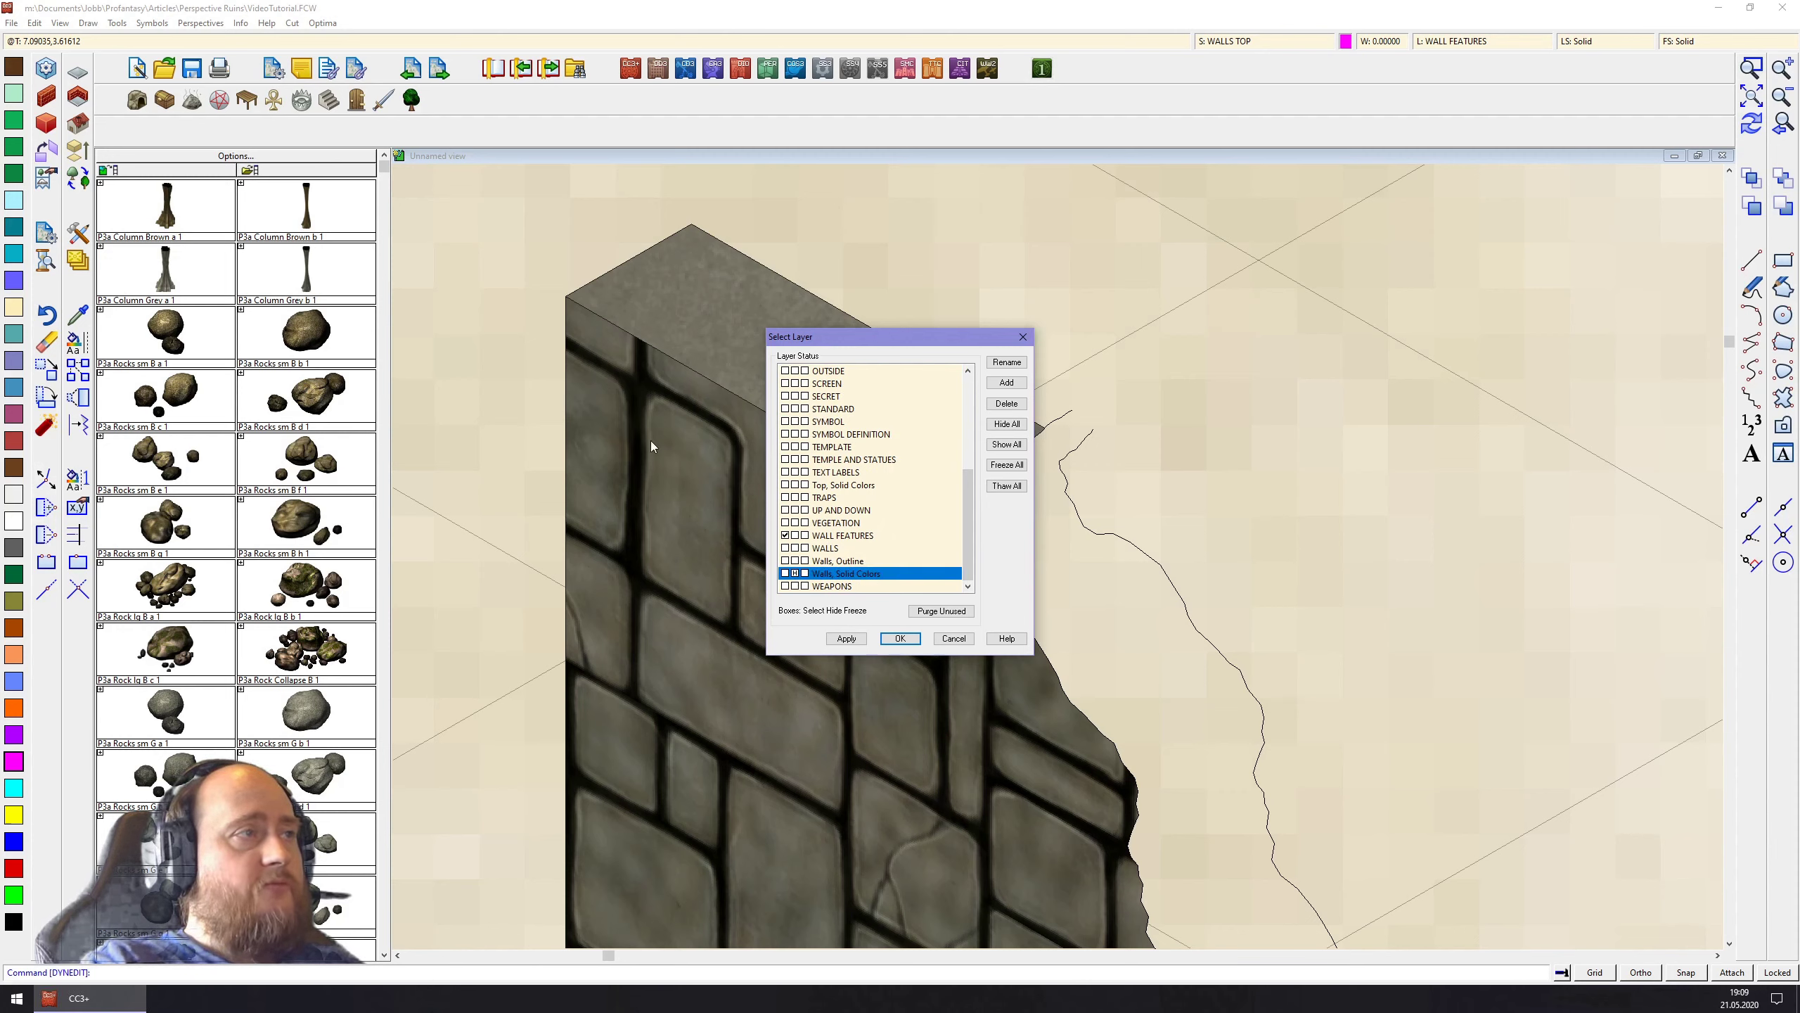
left_click(901, 643)
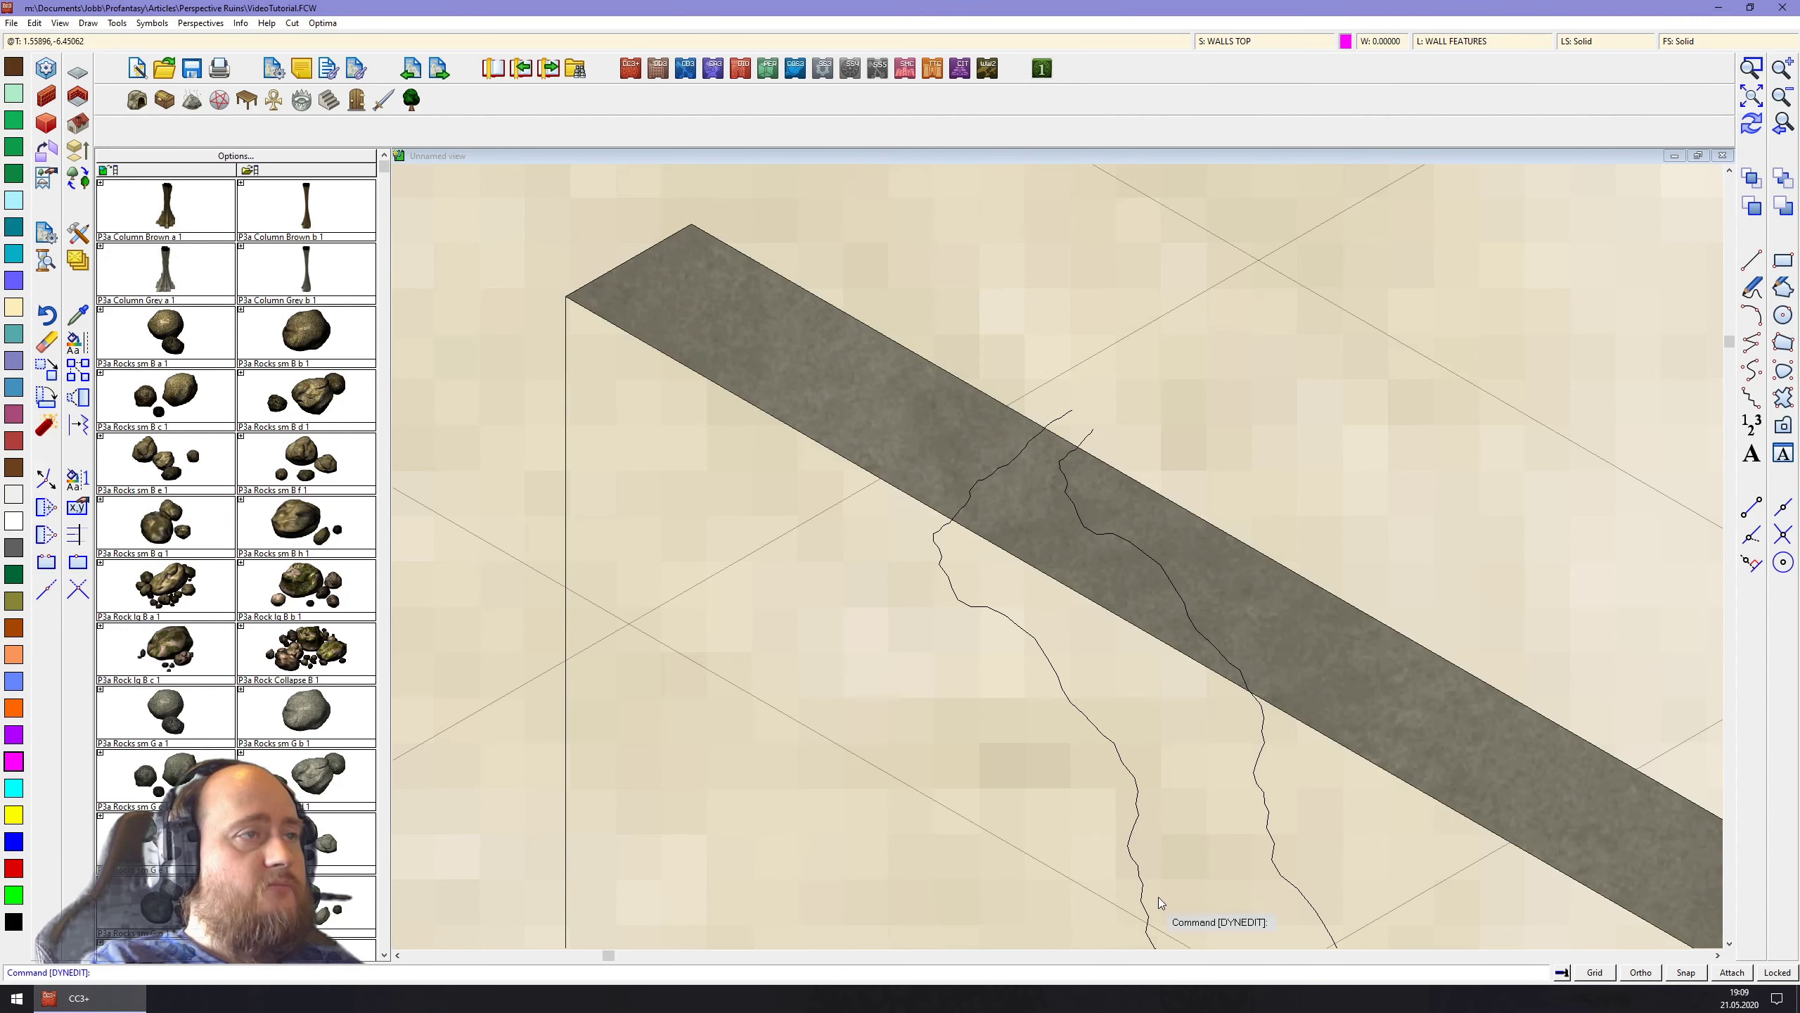
Zoom out to the whole map, then zoom twice onto the cracks crossing the grey wall top
left_click(1751, 96)
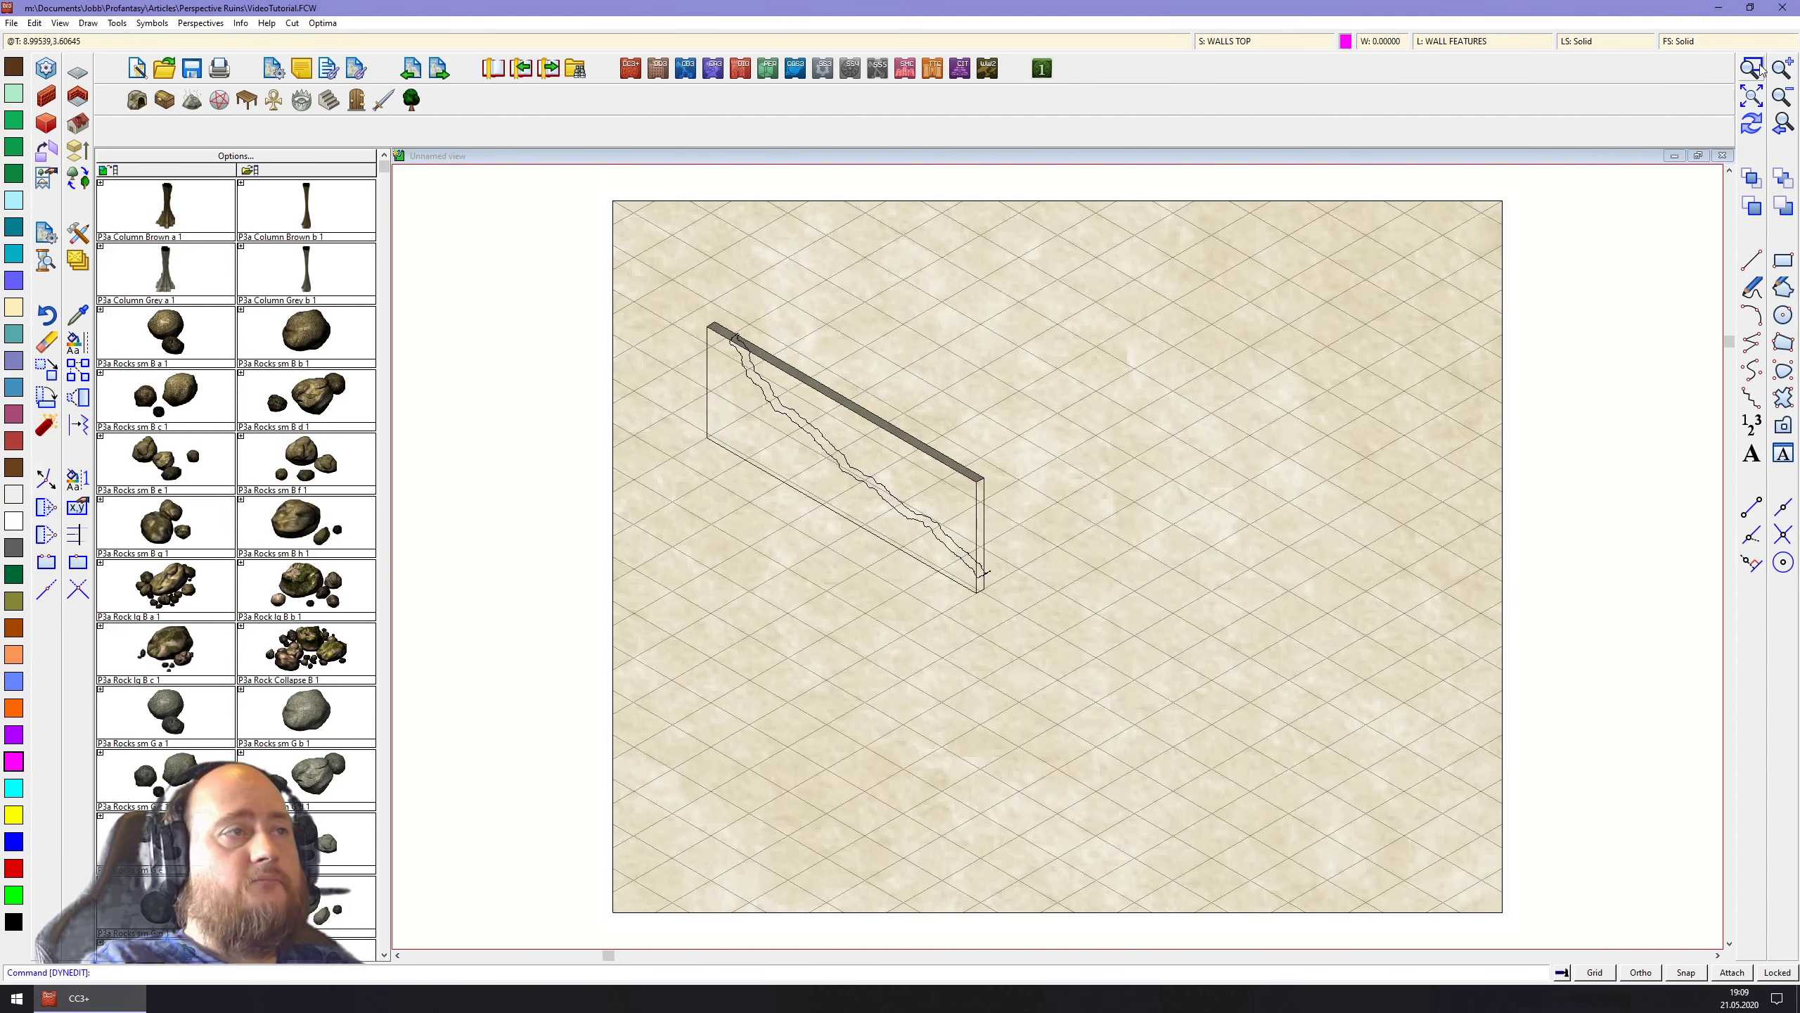
left_click(1751, 67)
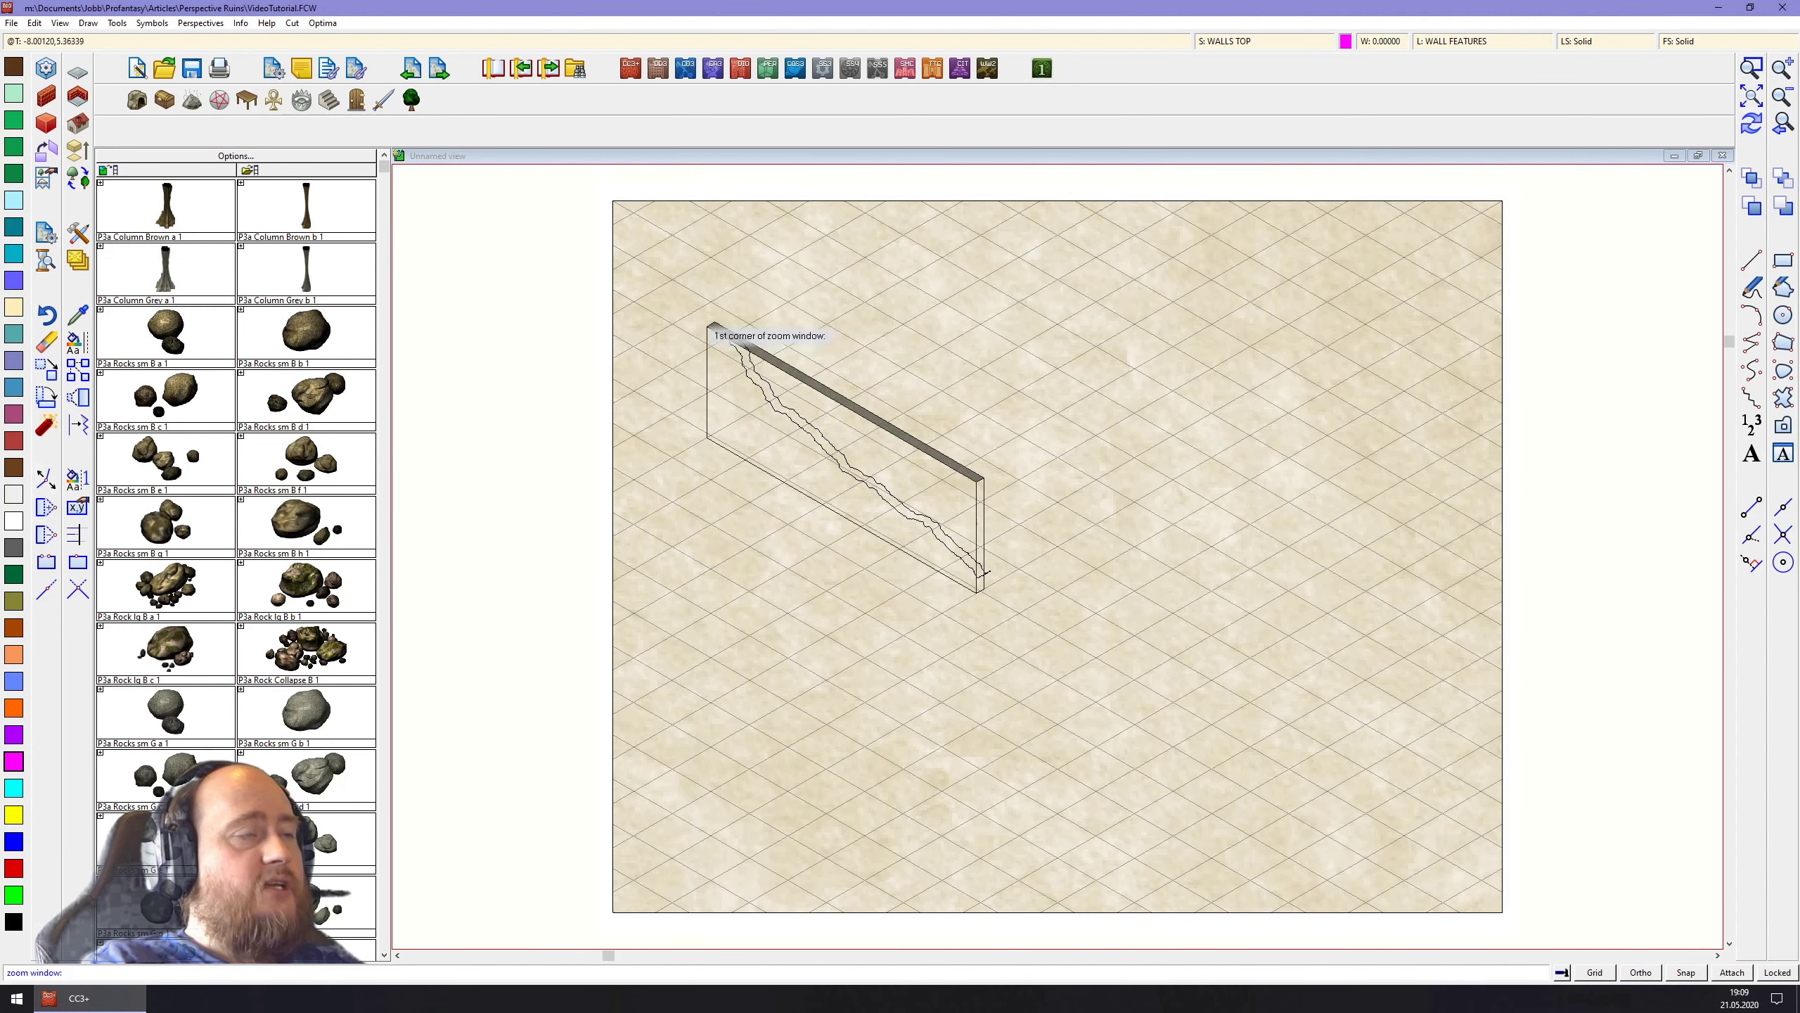
left_click(712, 301)
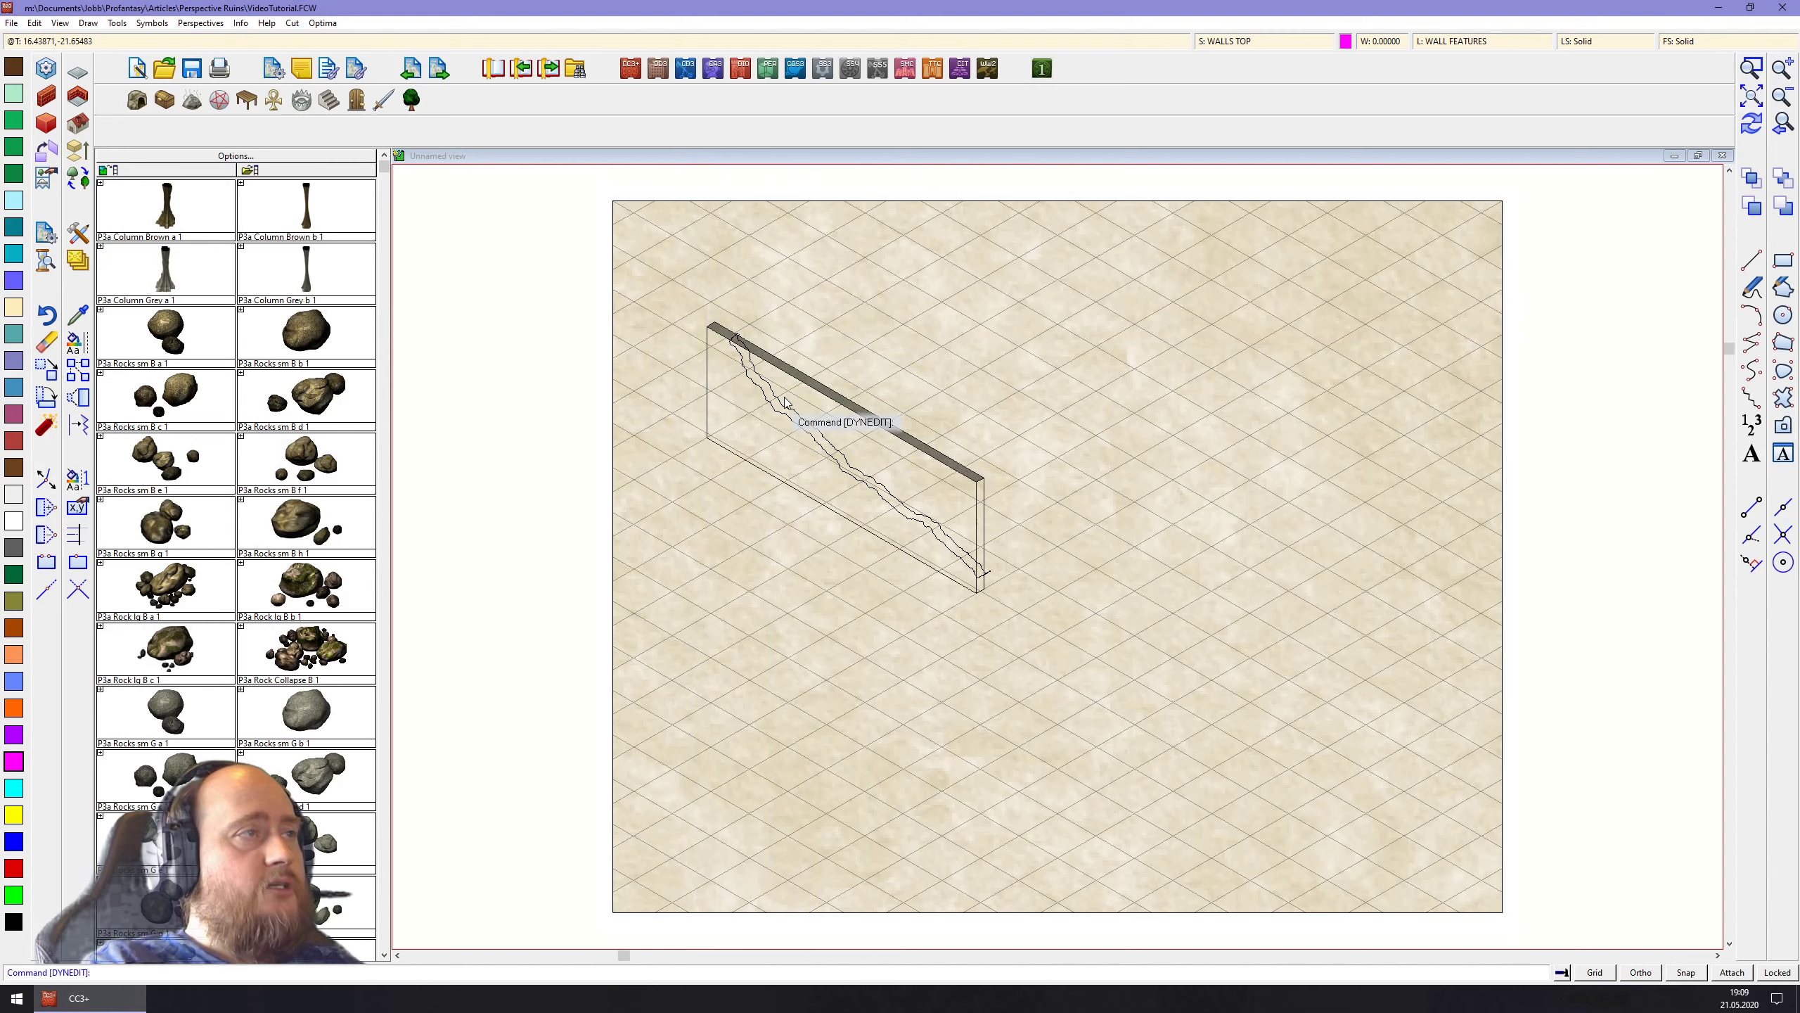
left_click(769, 364)
left_click(1751, 69)
left_click(872, 366)
left_click(1071, 575)
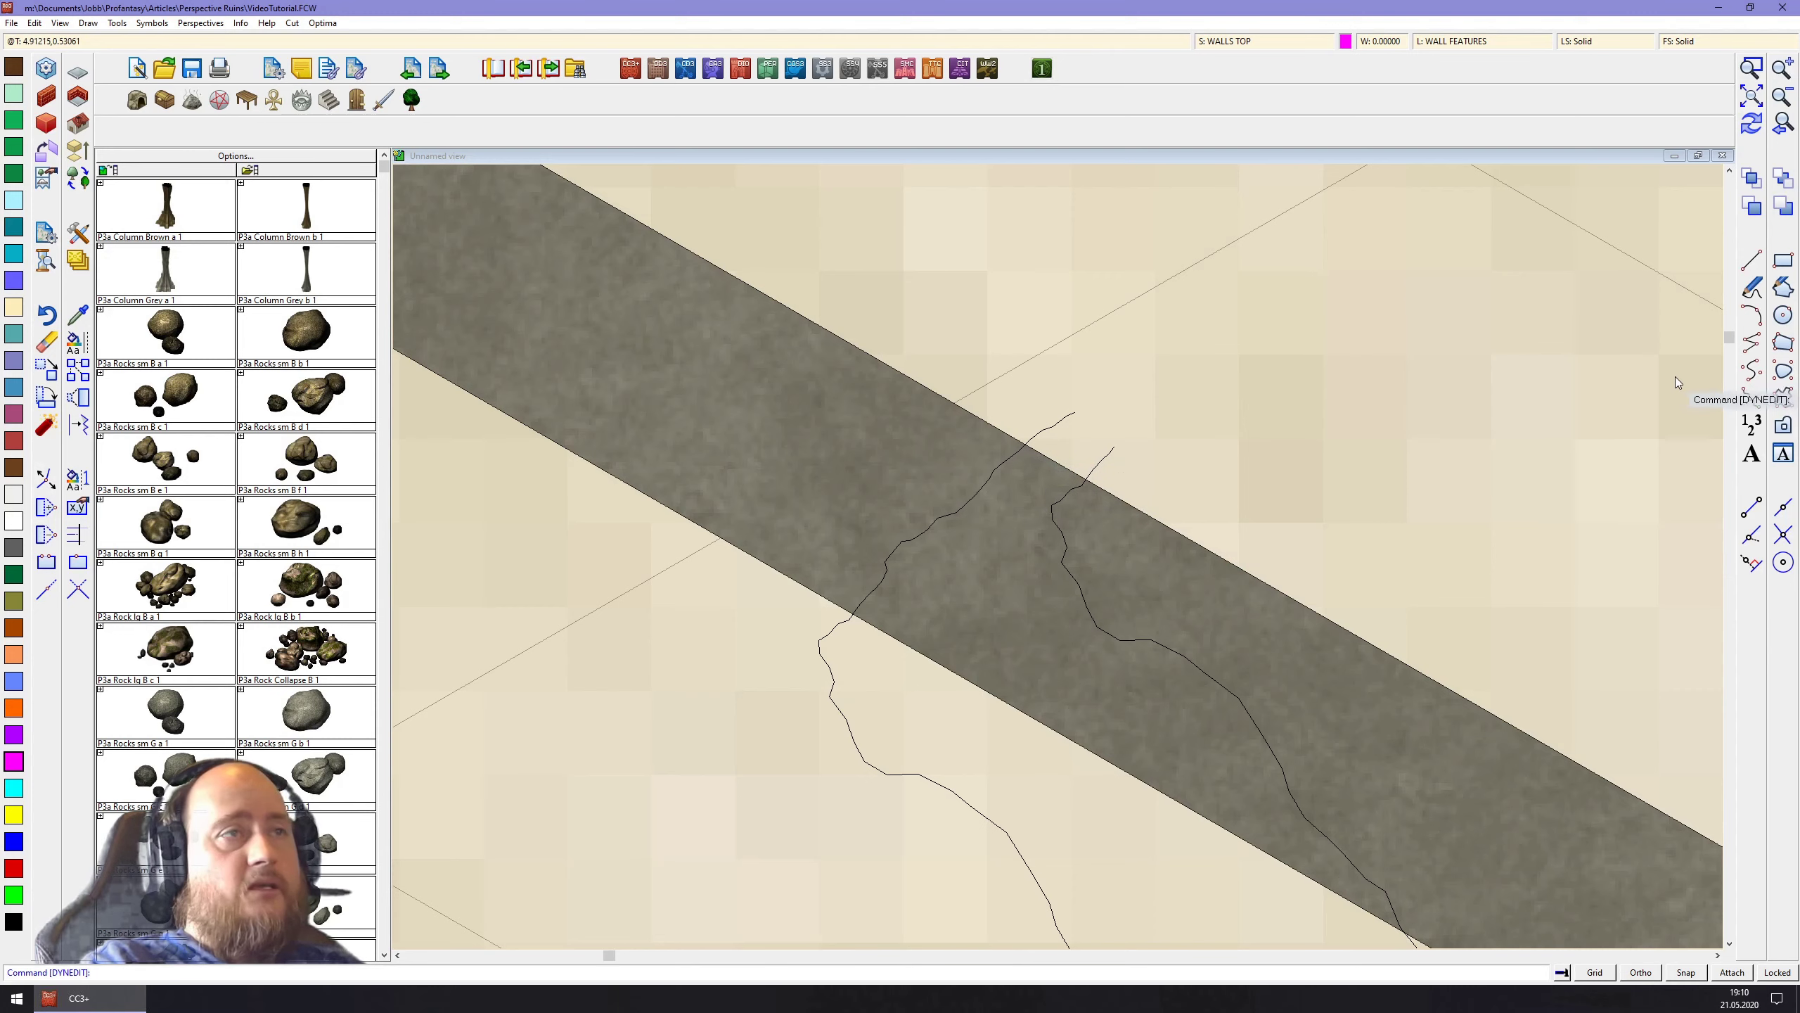
Snap the right crack's end node to where the left crack crosses the wall's upper edge
left_click(52, 483)
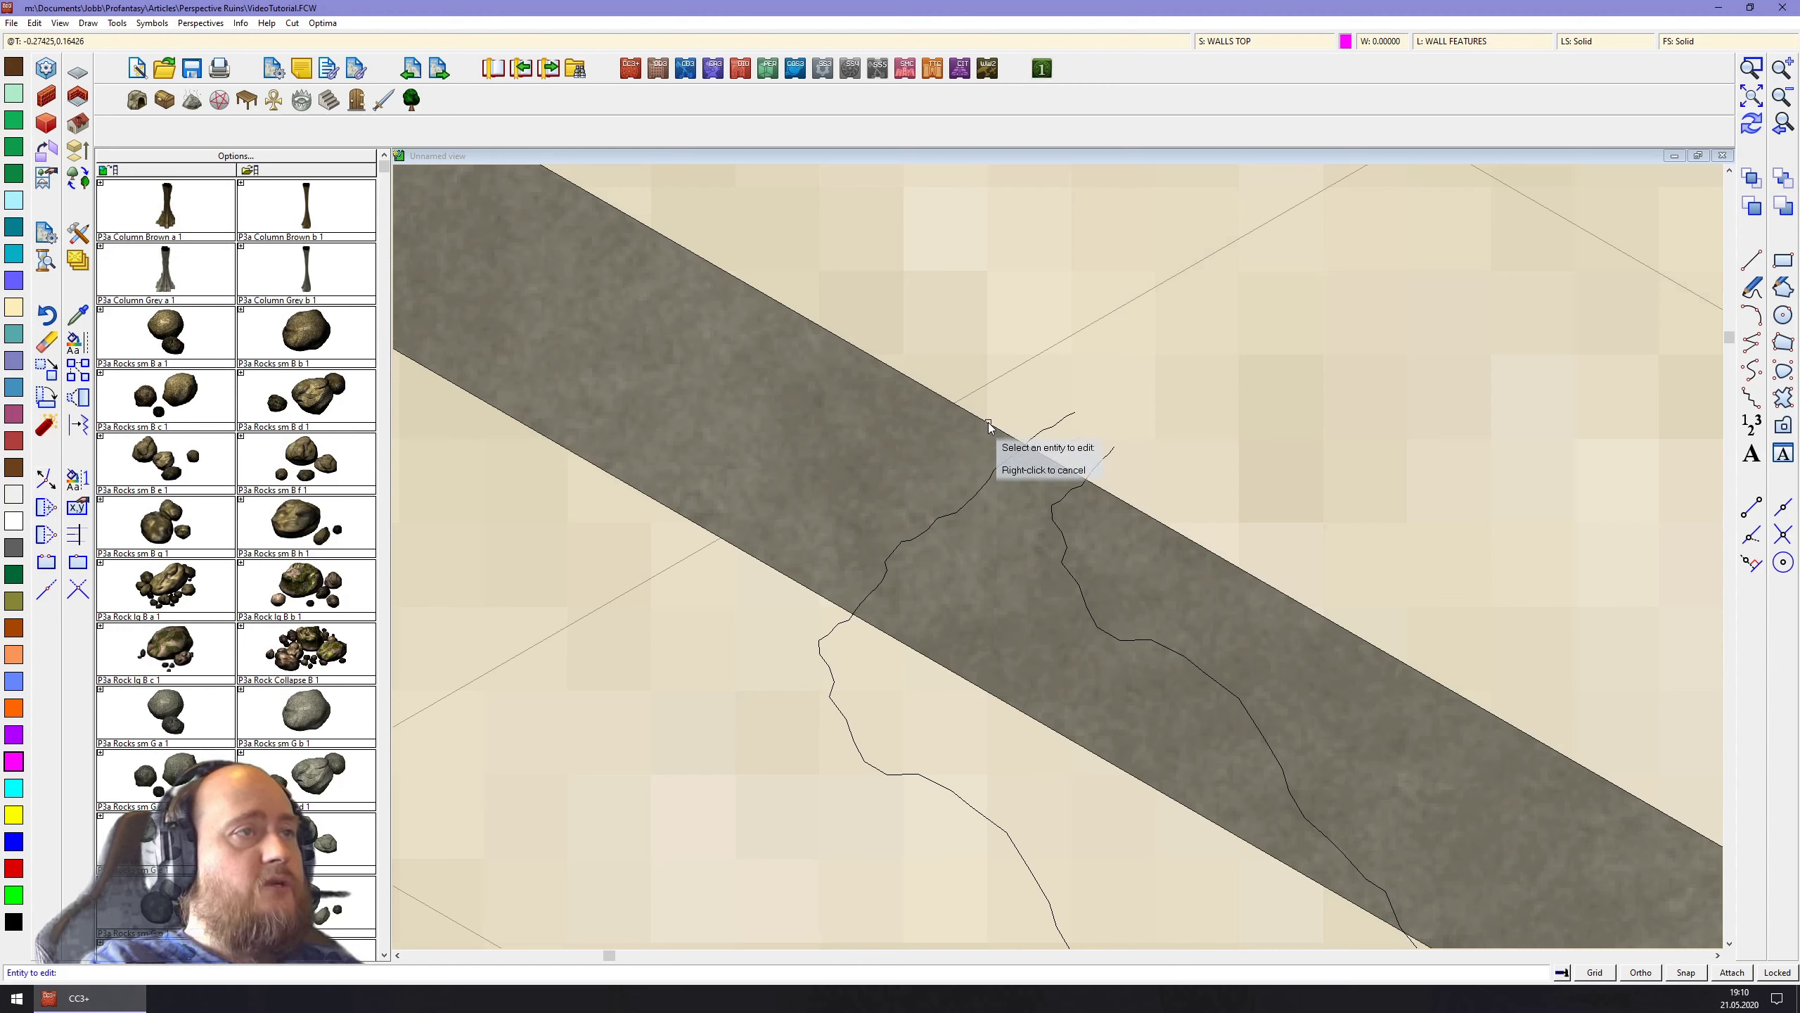
left_click(1061, 500)
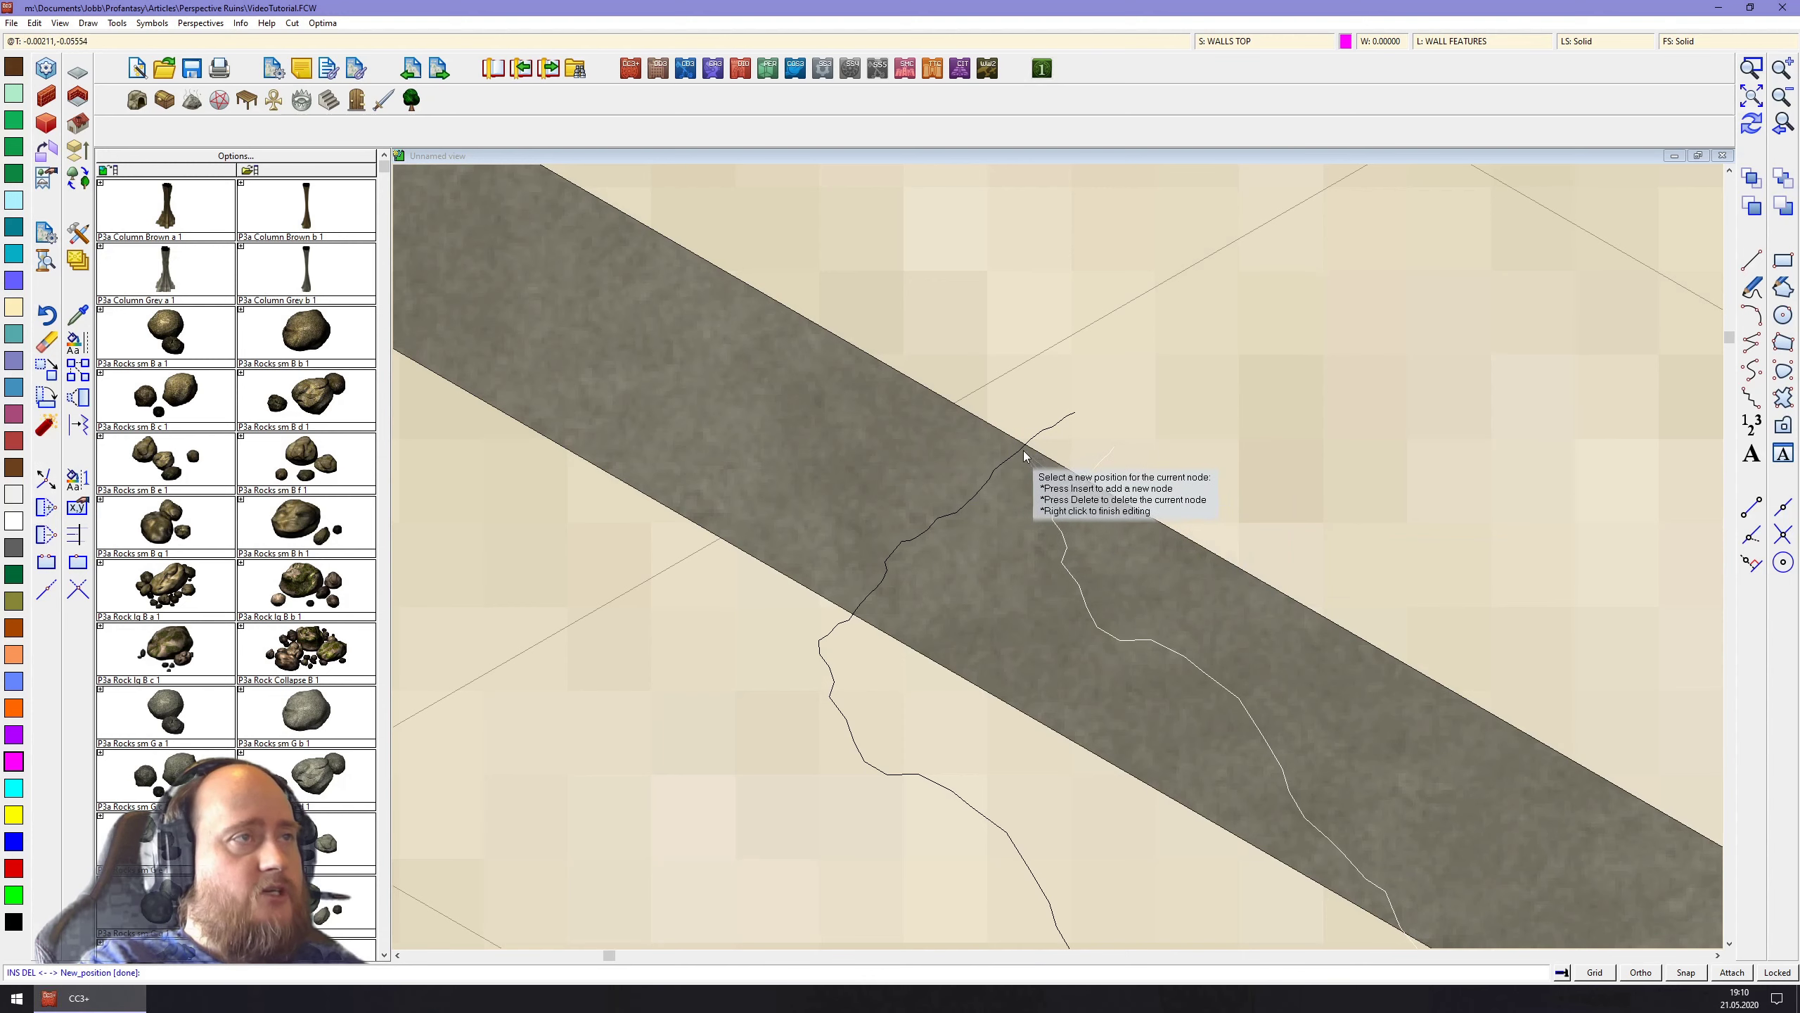
left_click(1783, 536)
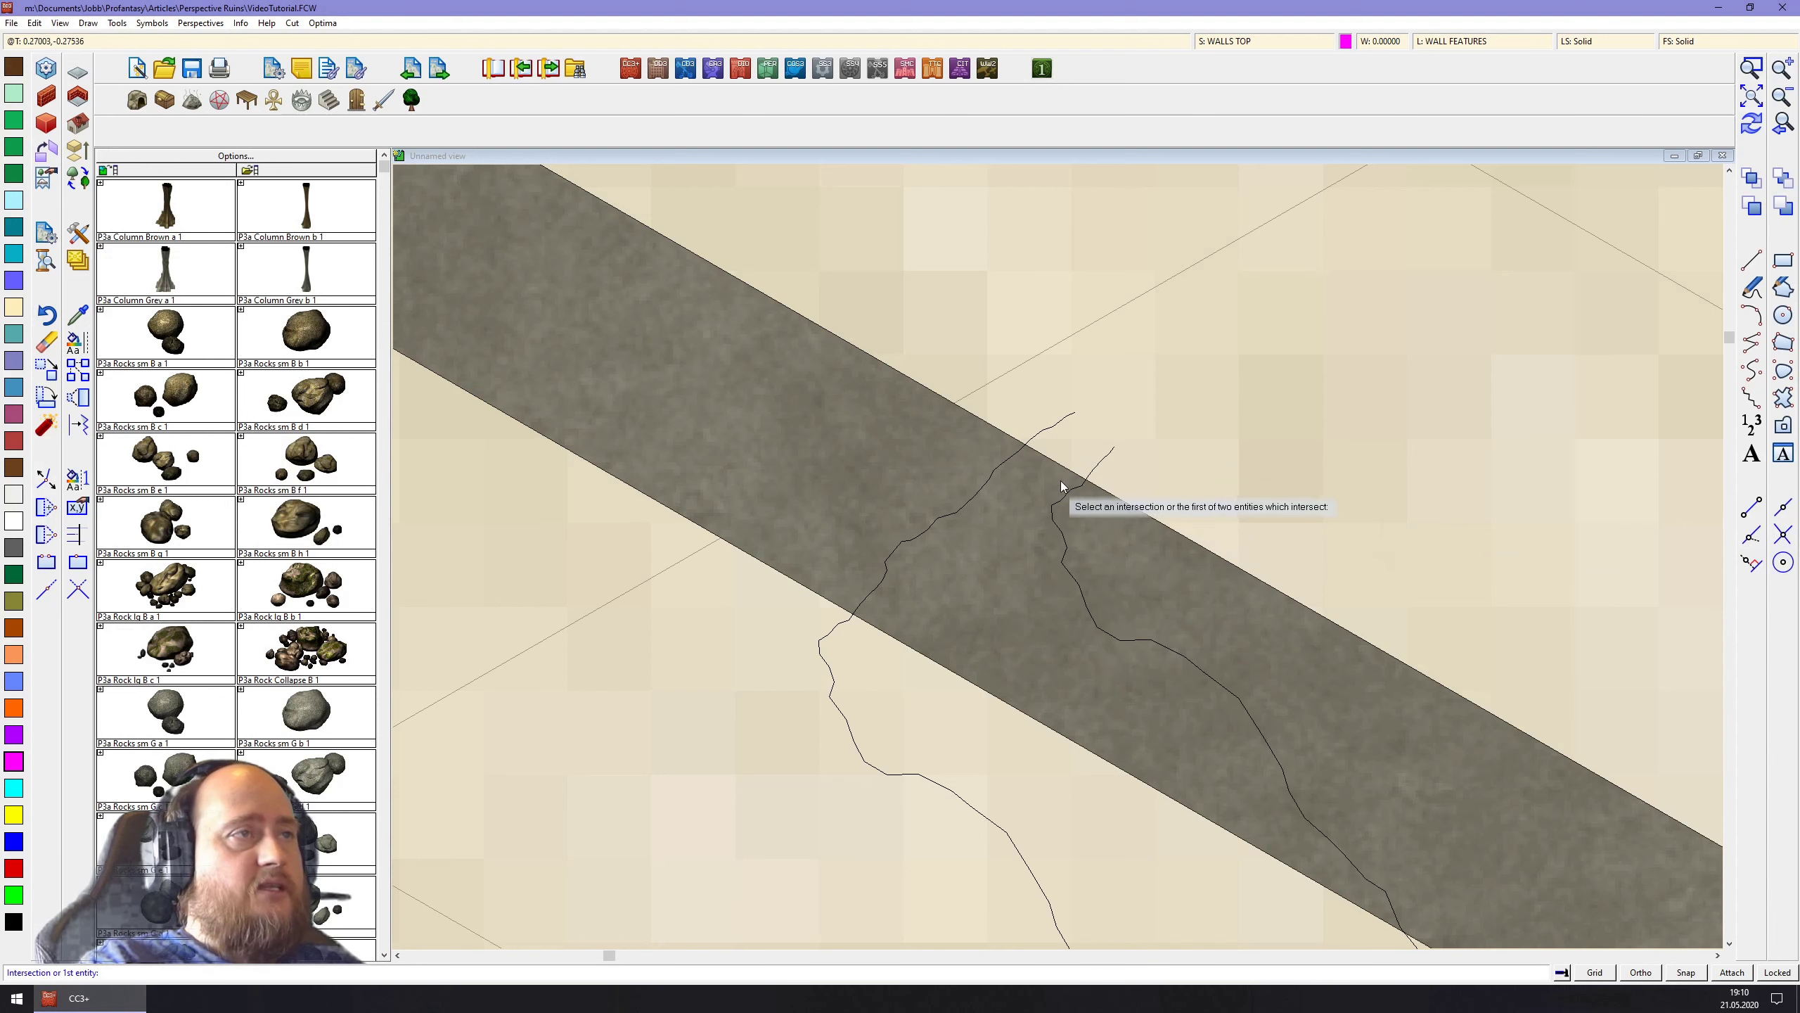
left_click(1050, 428)
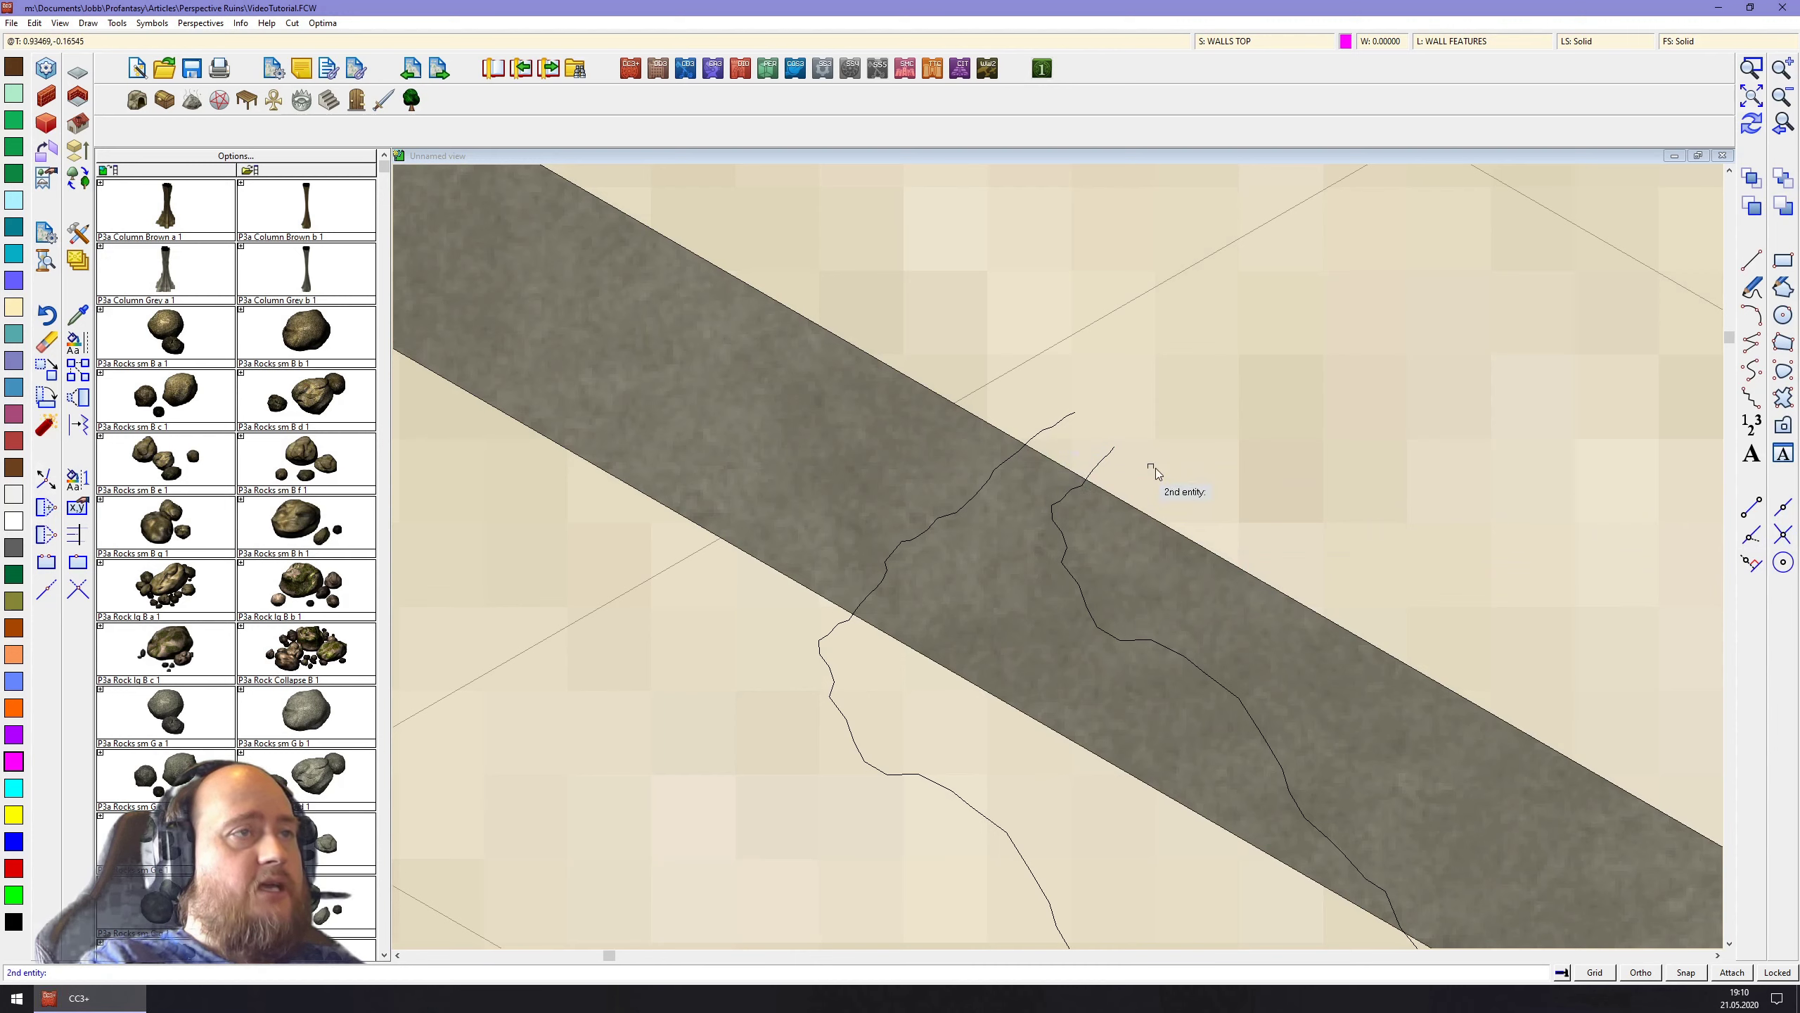
left_click(1136, 506)
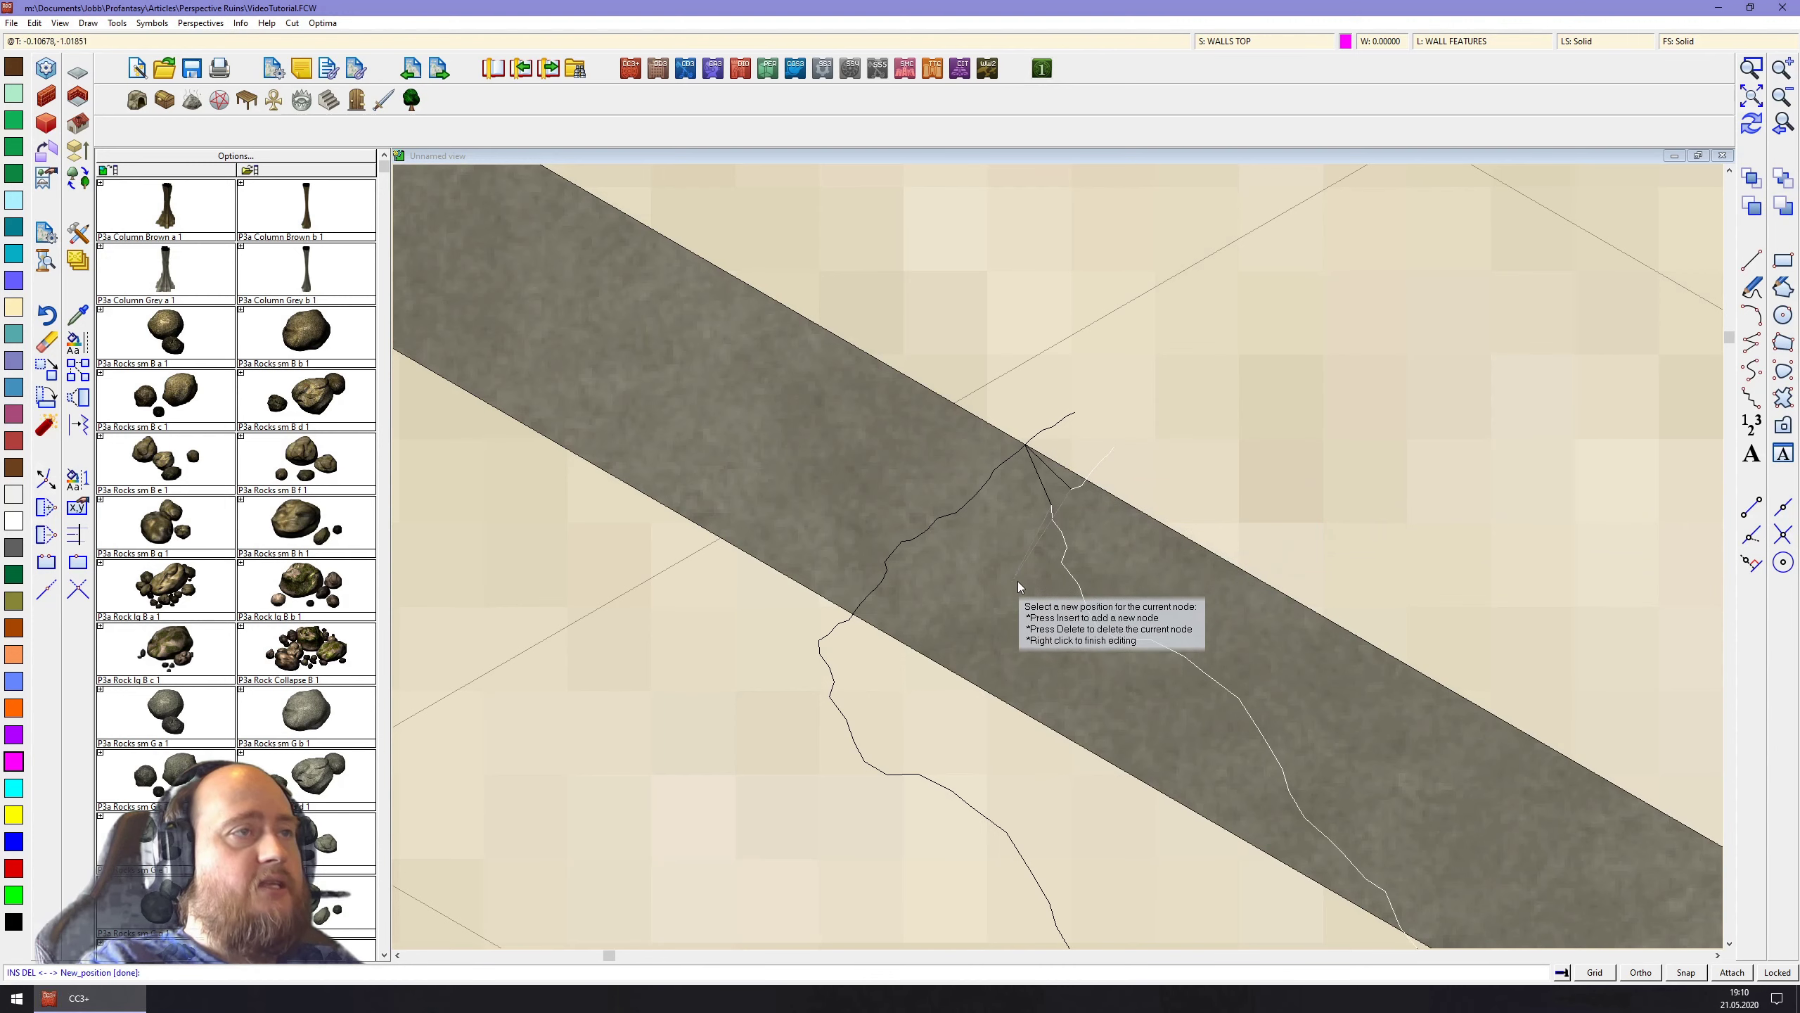
left_click(1010, 546)
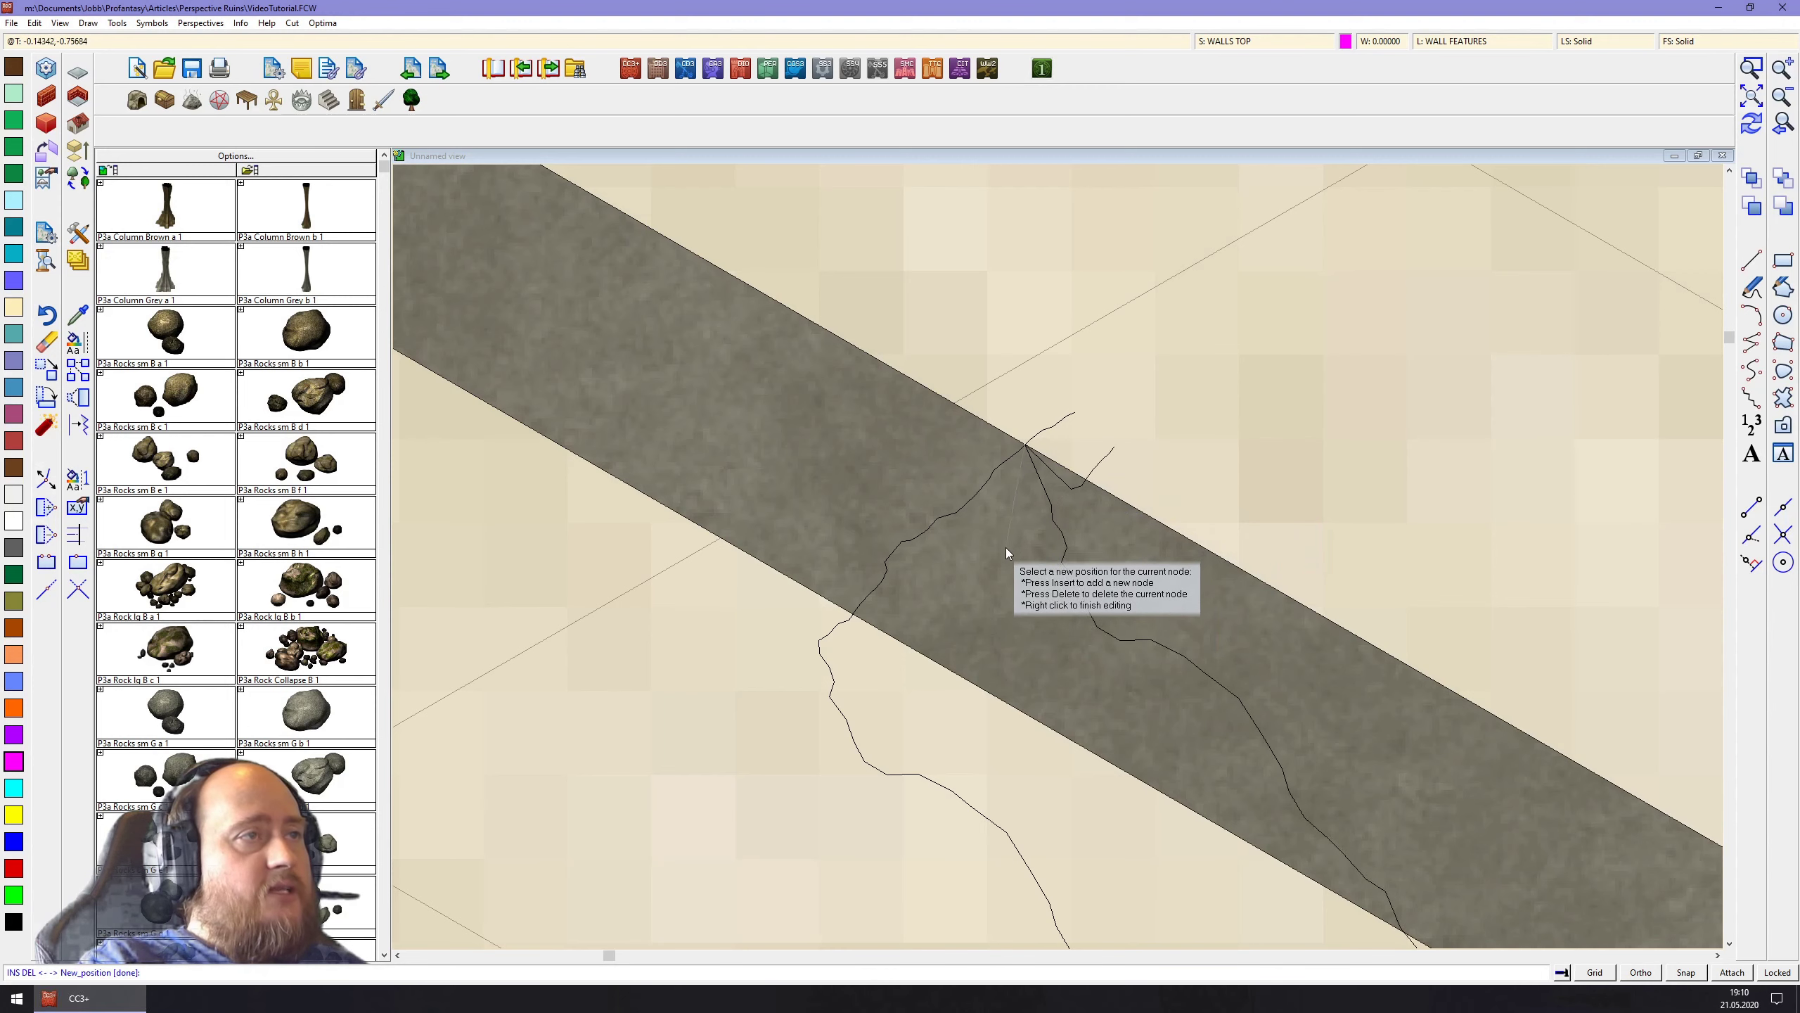
left_click(1024, 448)
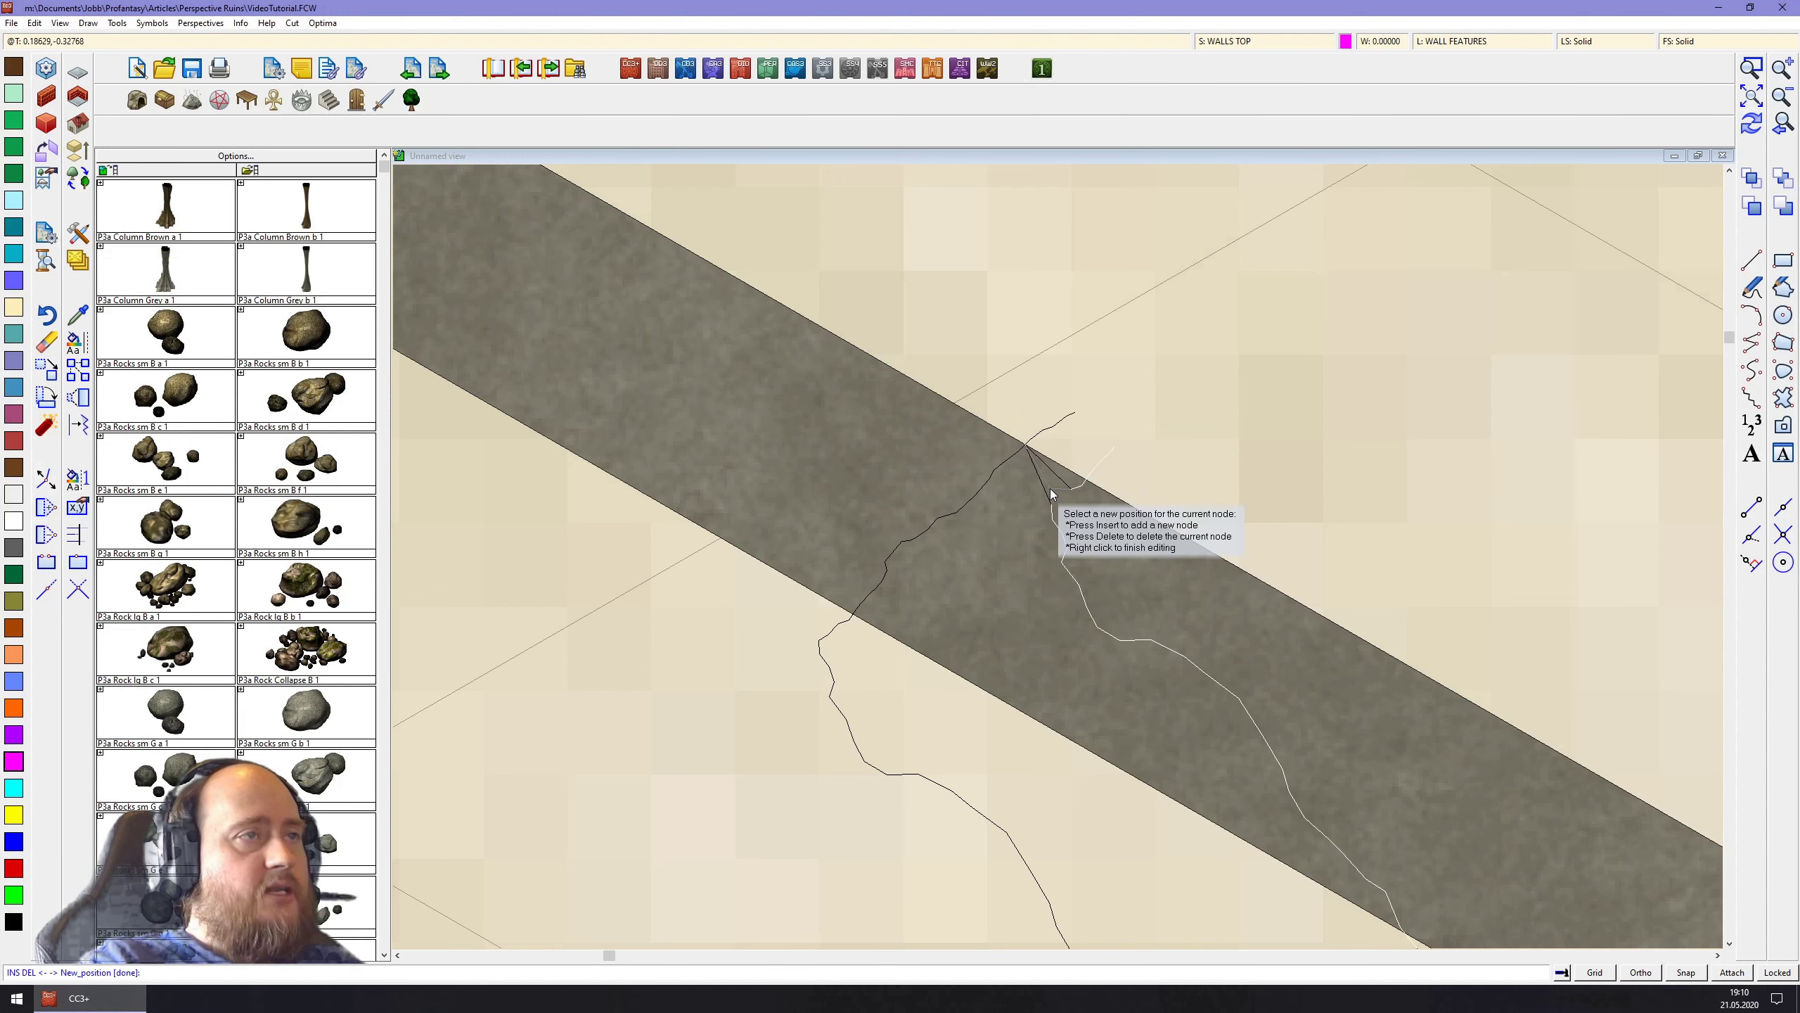
left_click(1051, 494)
right_click(1036, 591)
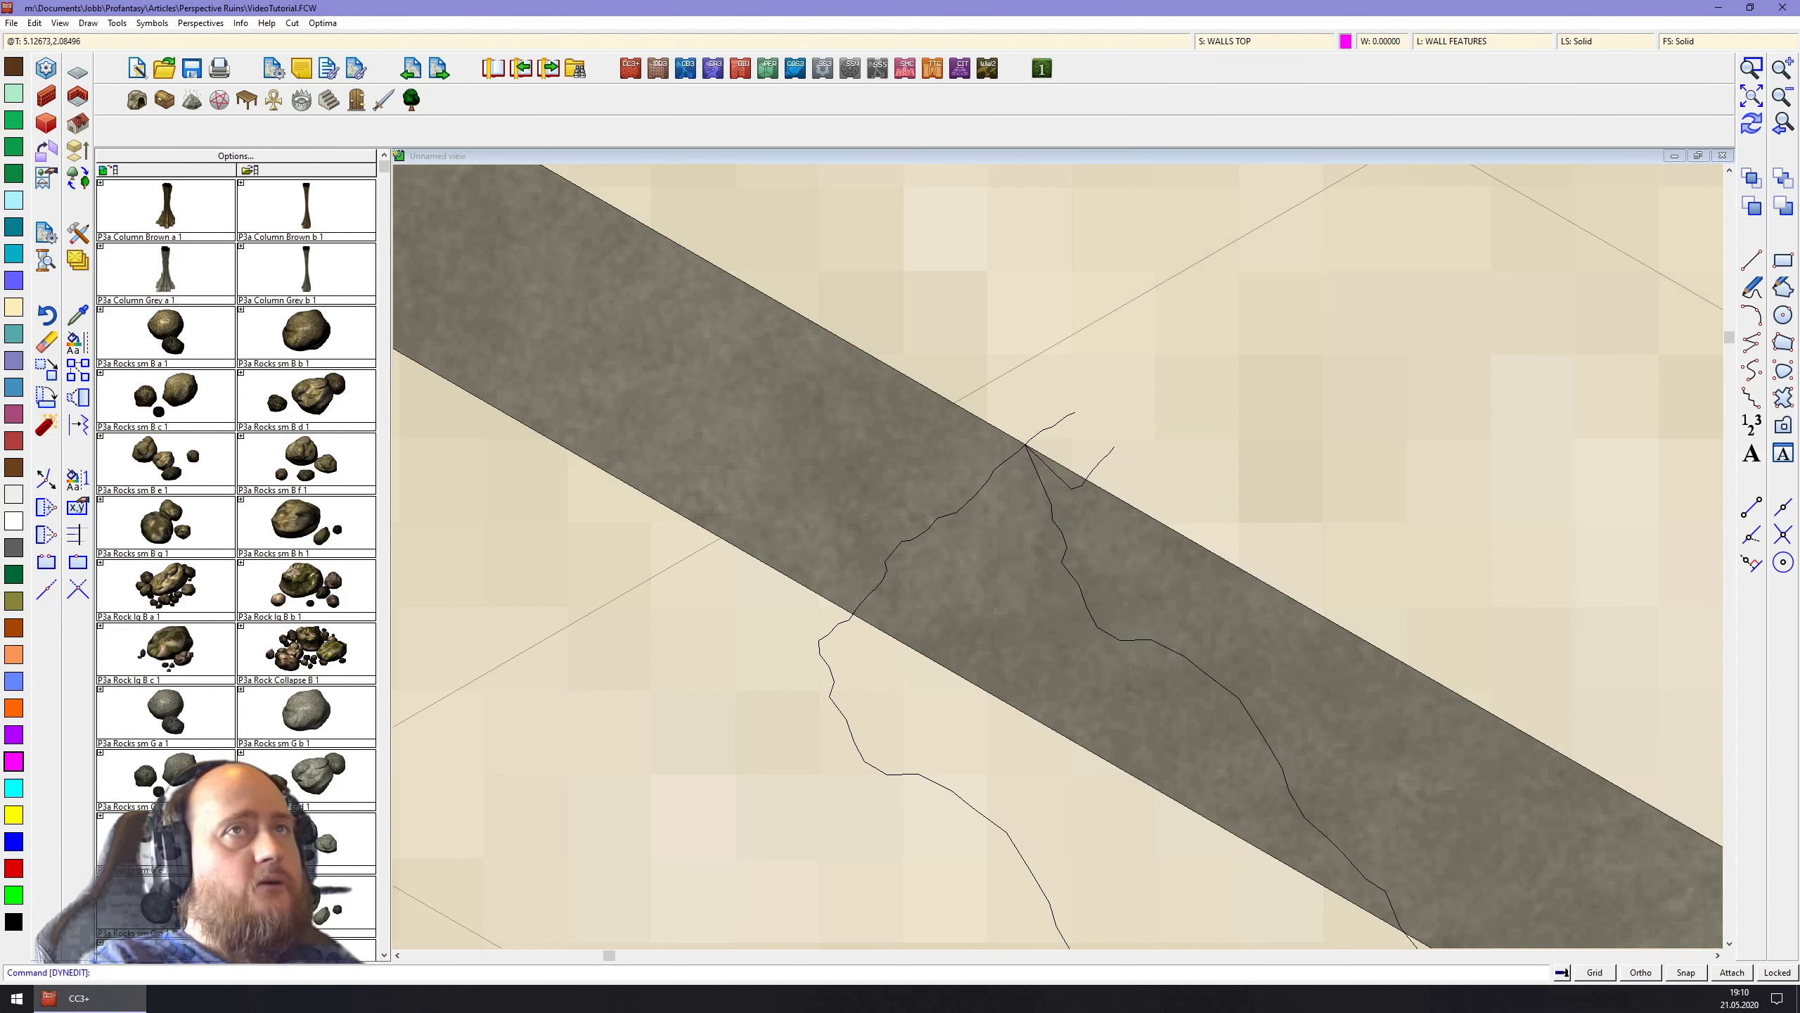
left_click(1751, 69)
left_click(948, 354)
Trim the right crack line back to its intersection with the wall's upper edge
left_click(1169, 535)
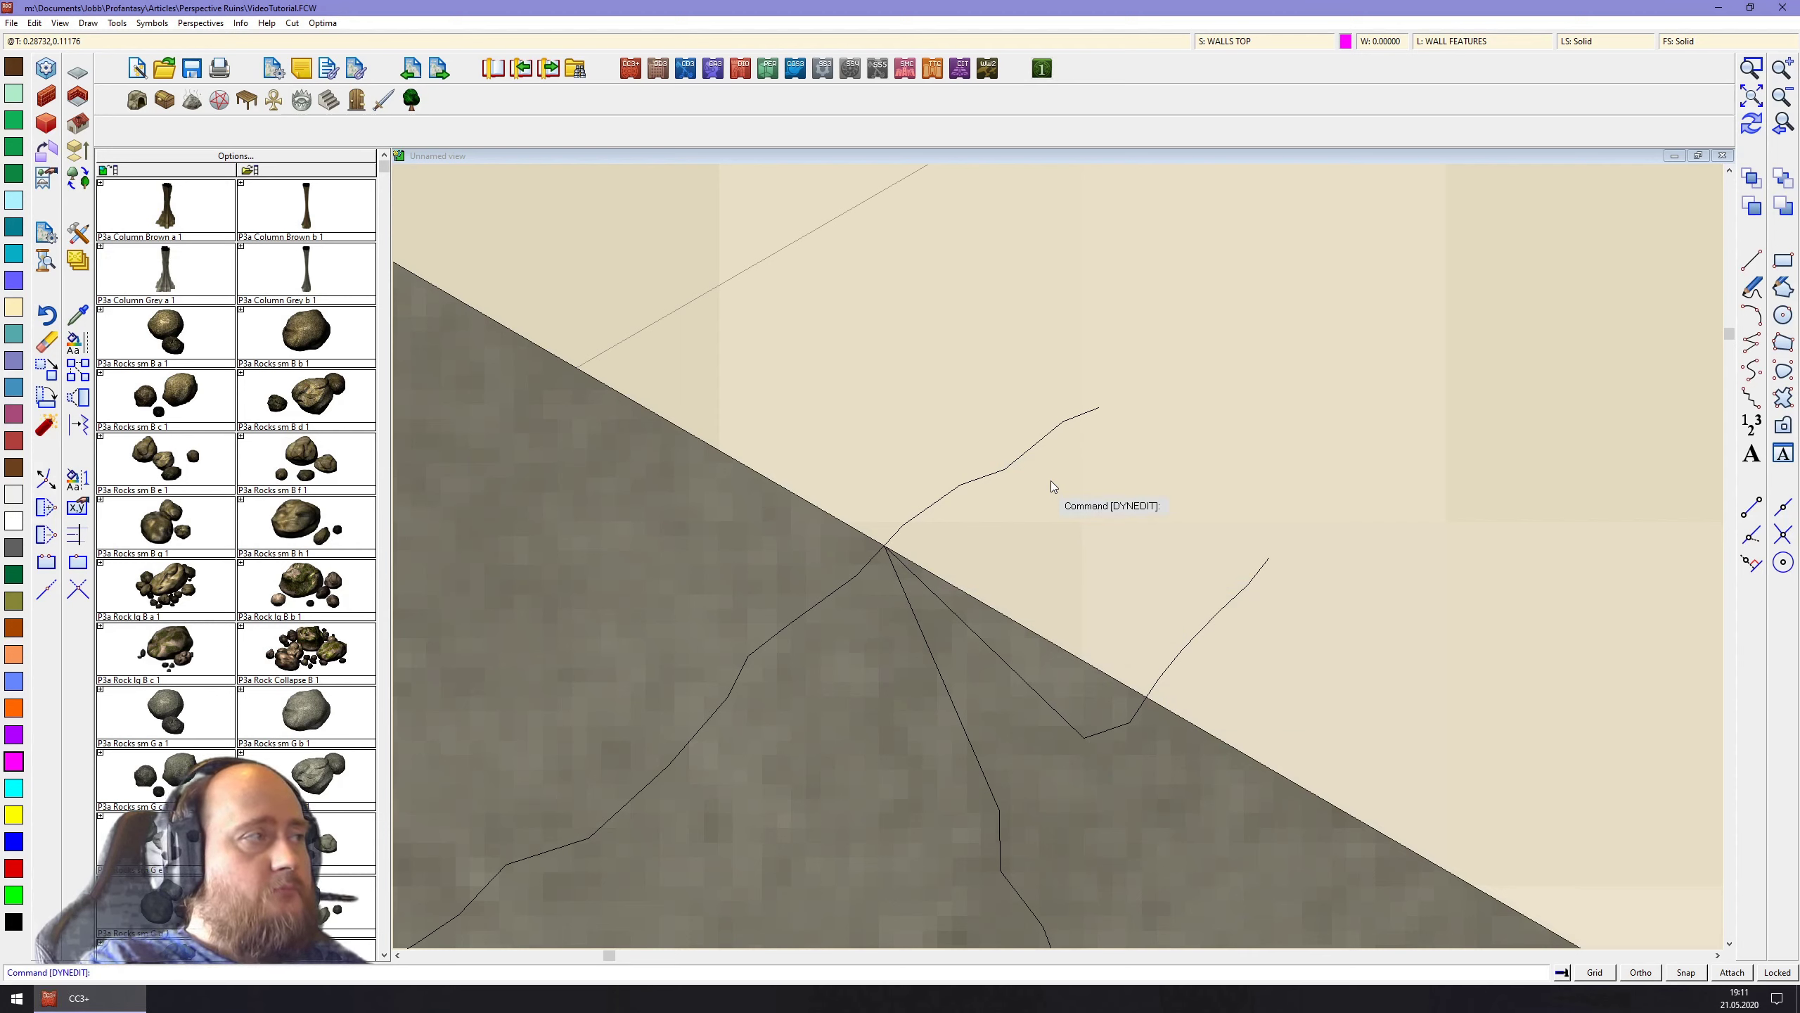
left_click(51, 594)
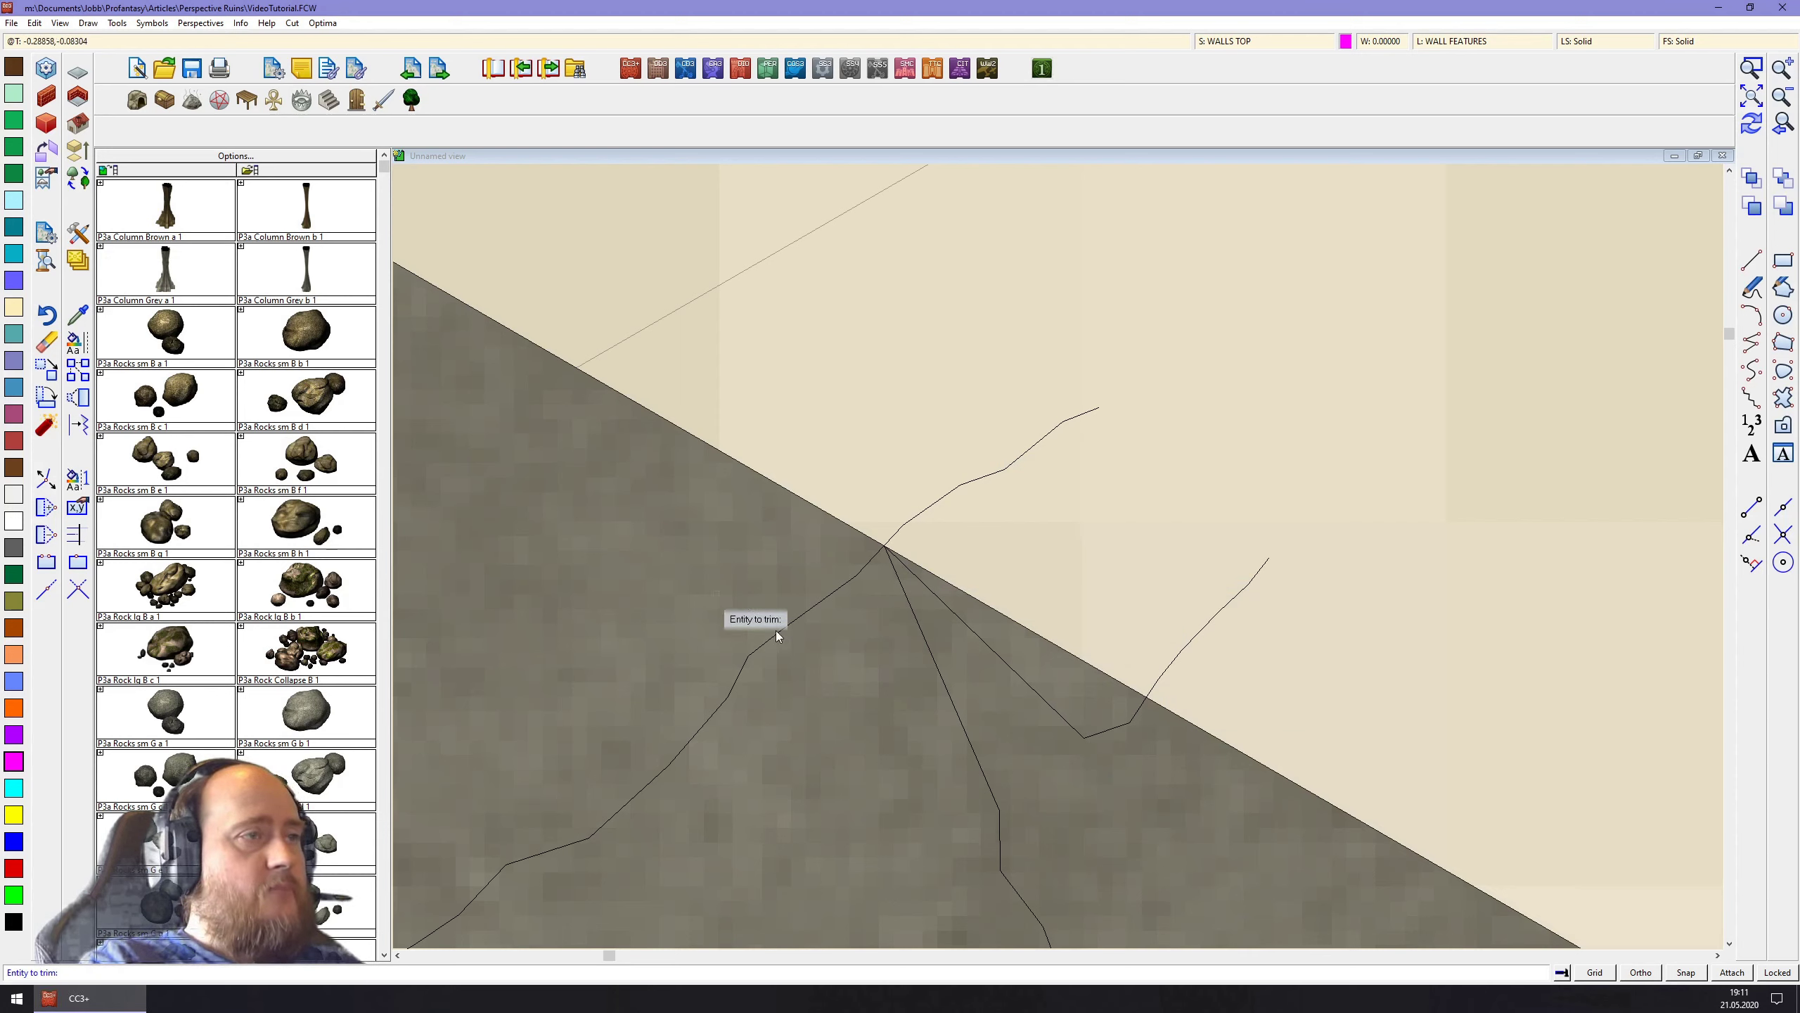
left_click(942, 684)
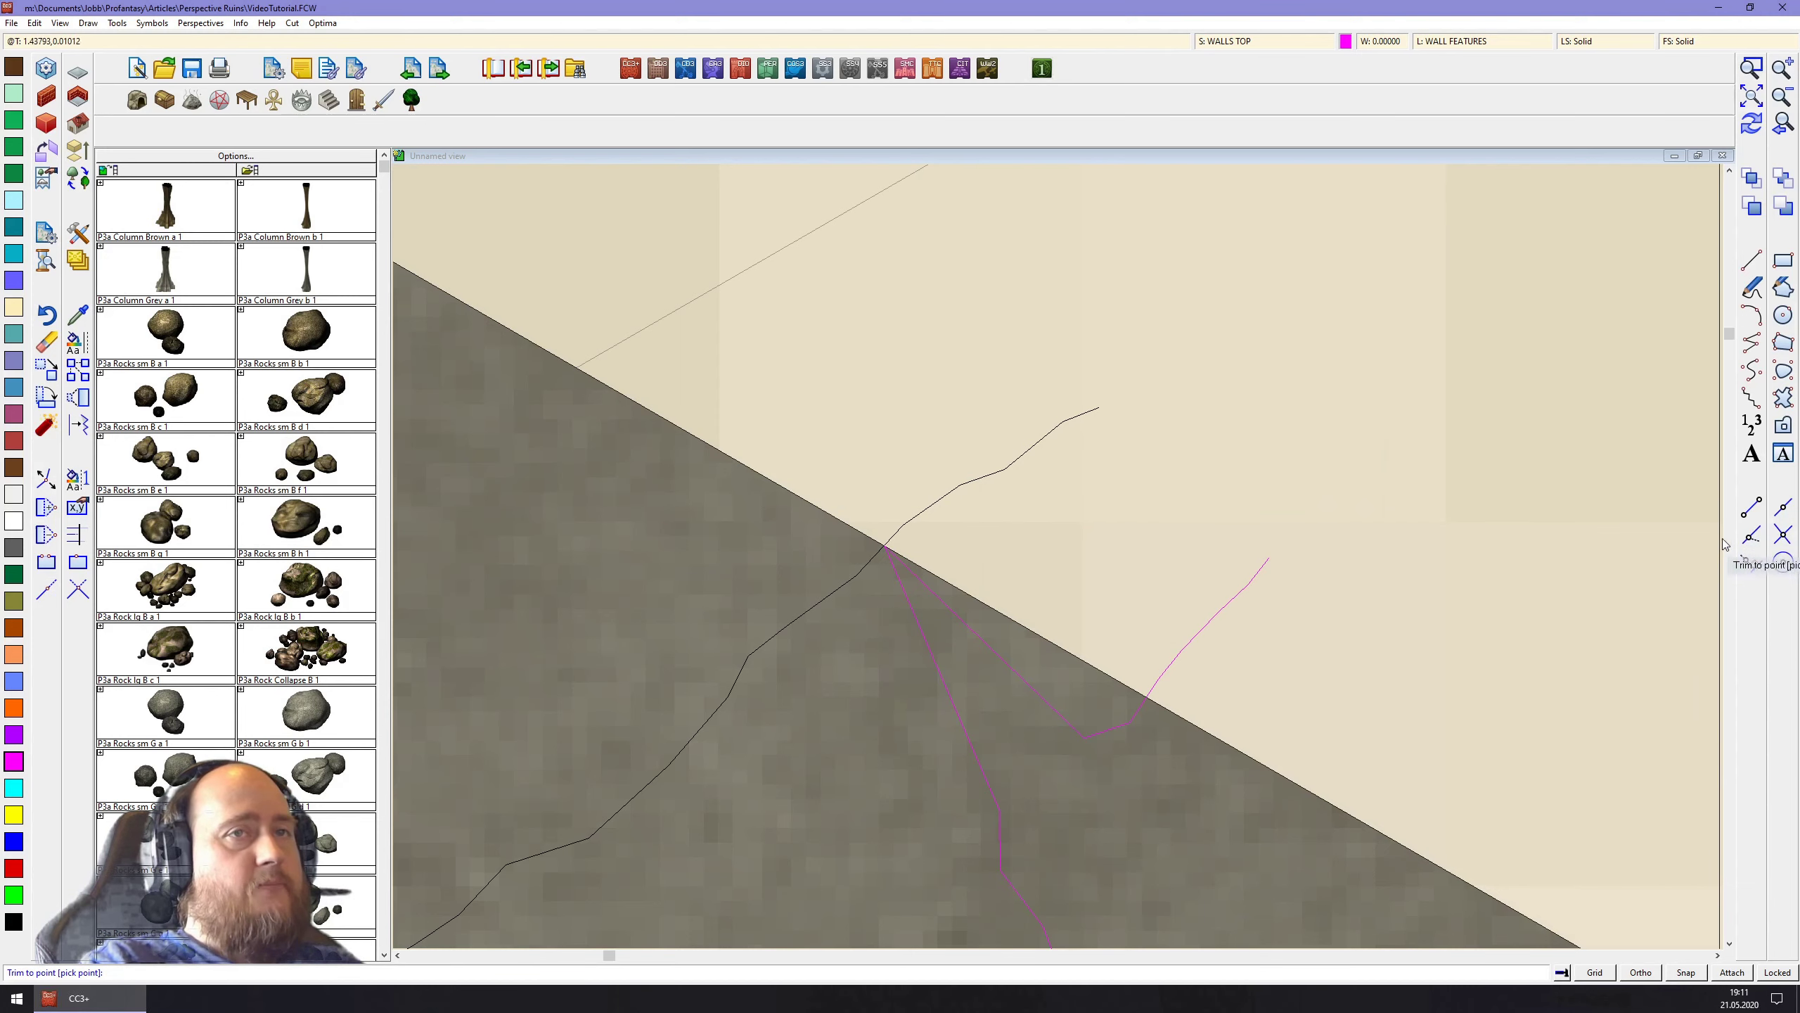
left_click(1786, 537)
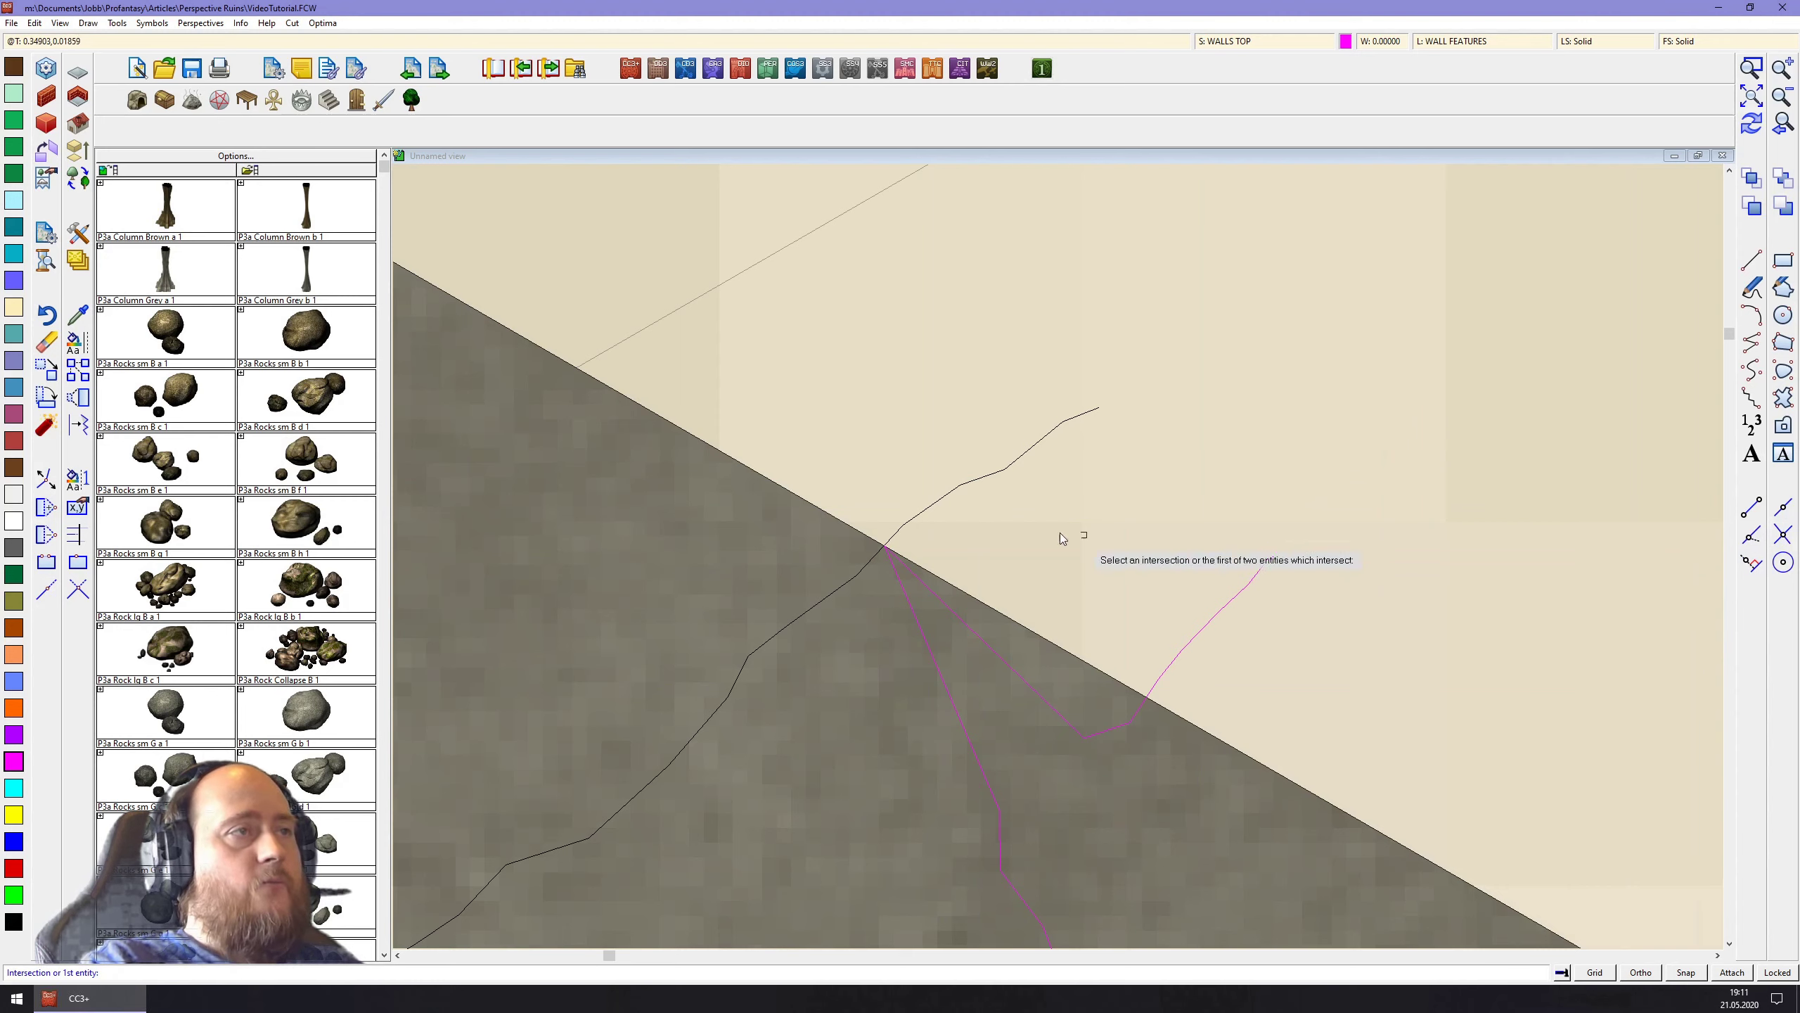
left_click(934, 502)
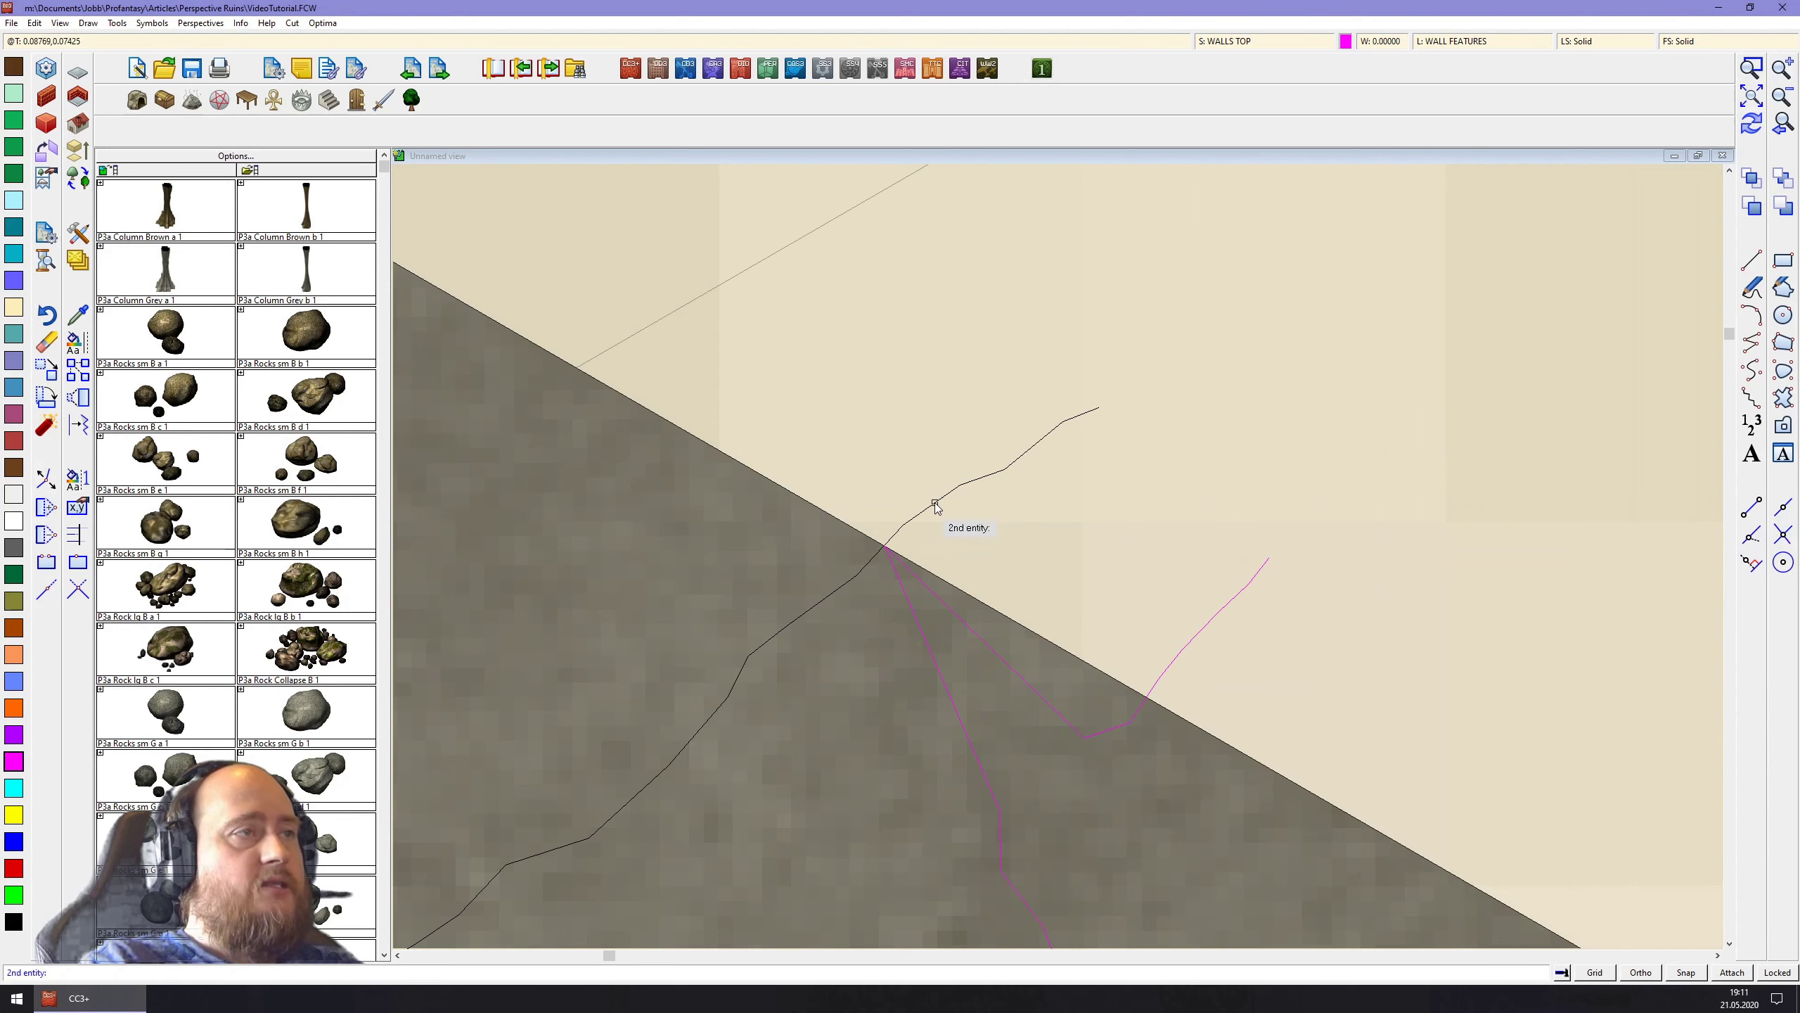
left_click(1188, 645)
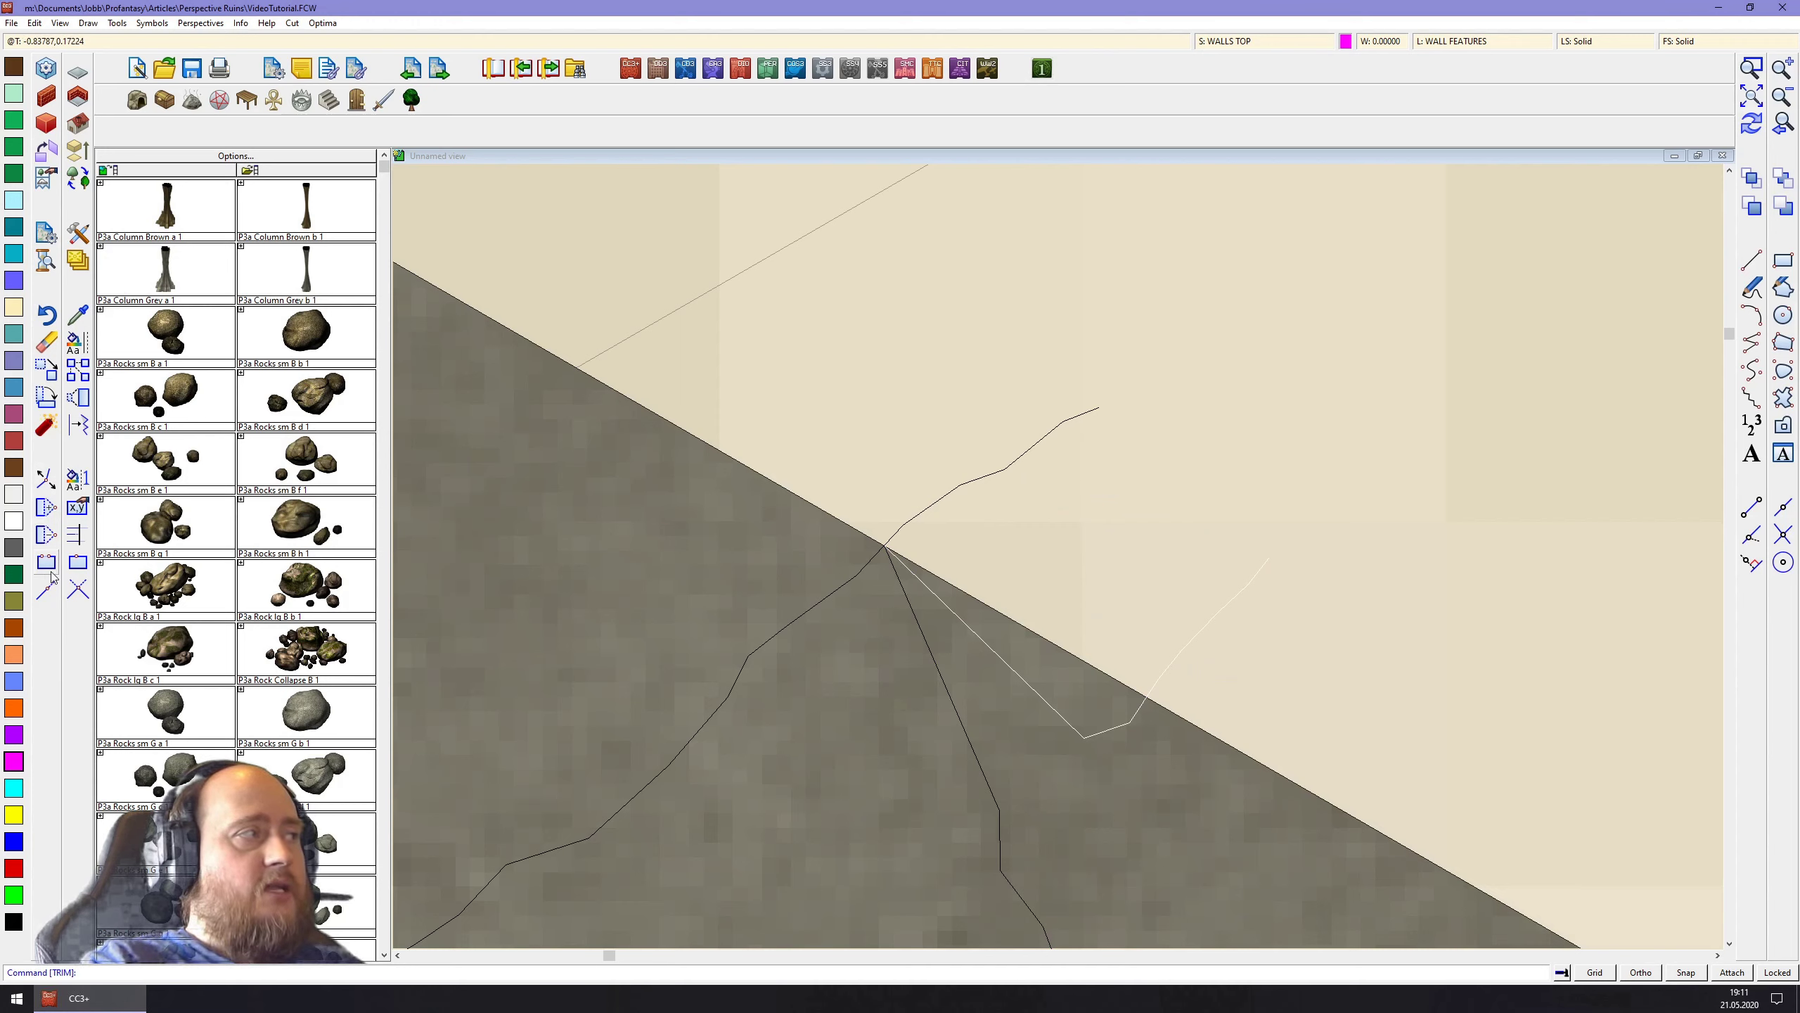
Trim the long crack line so nothing extends beyond the wall's upper edge
left_click(45, 592)
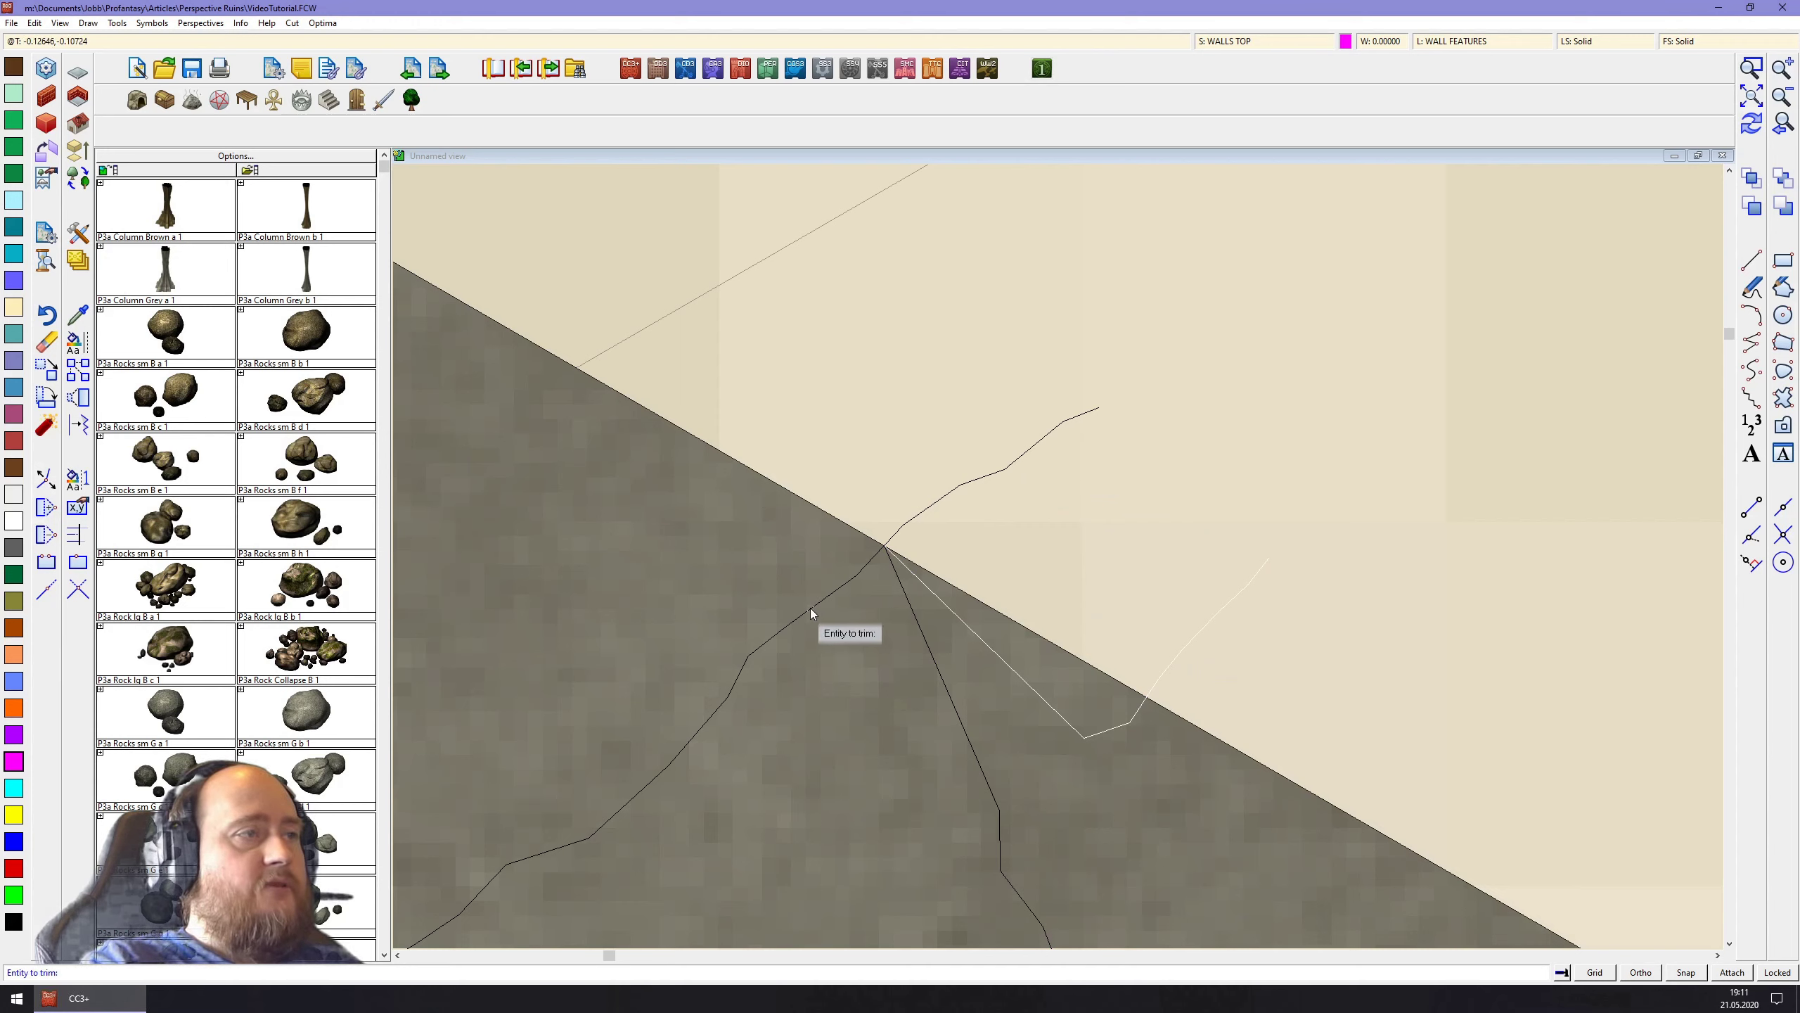
left_click(810, 607)
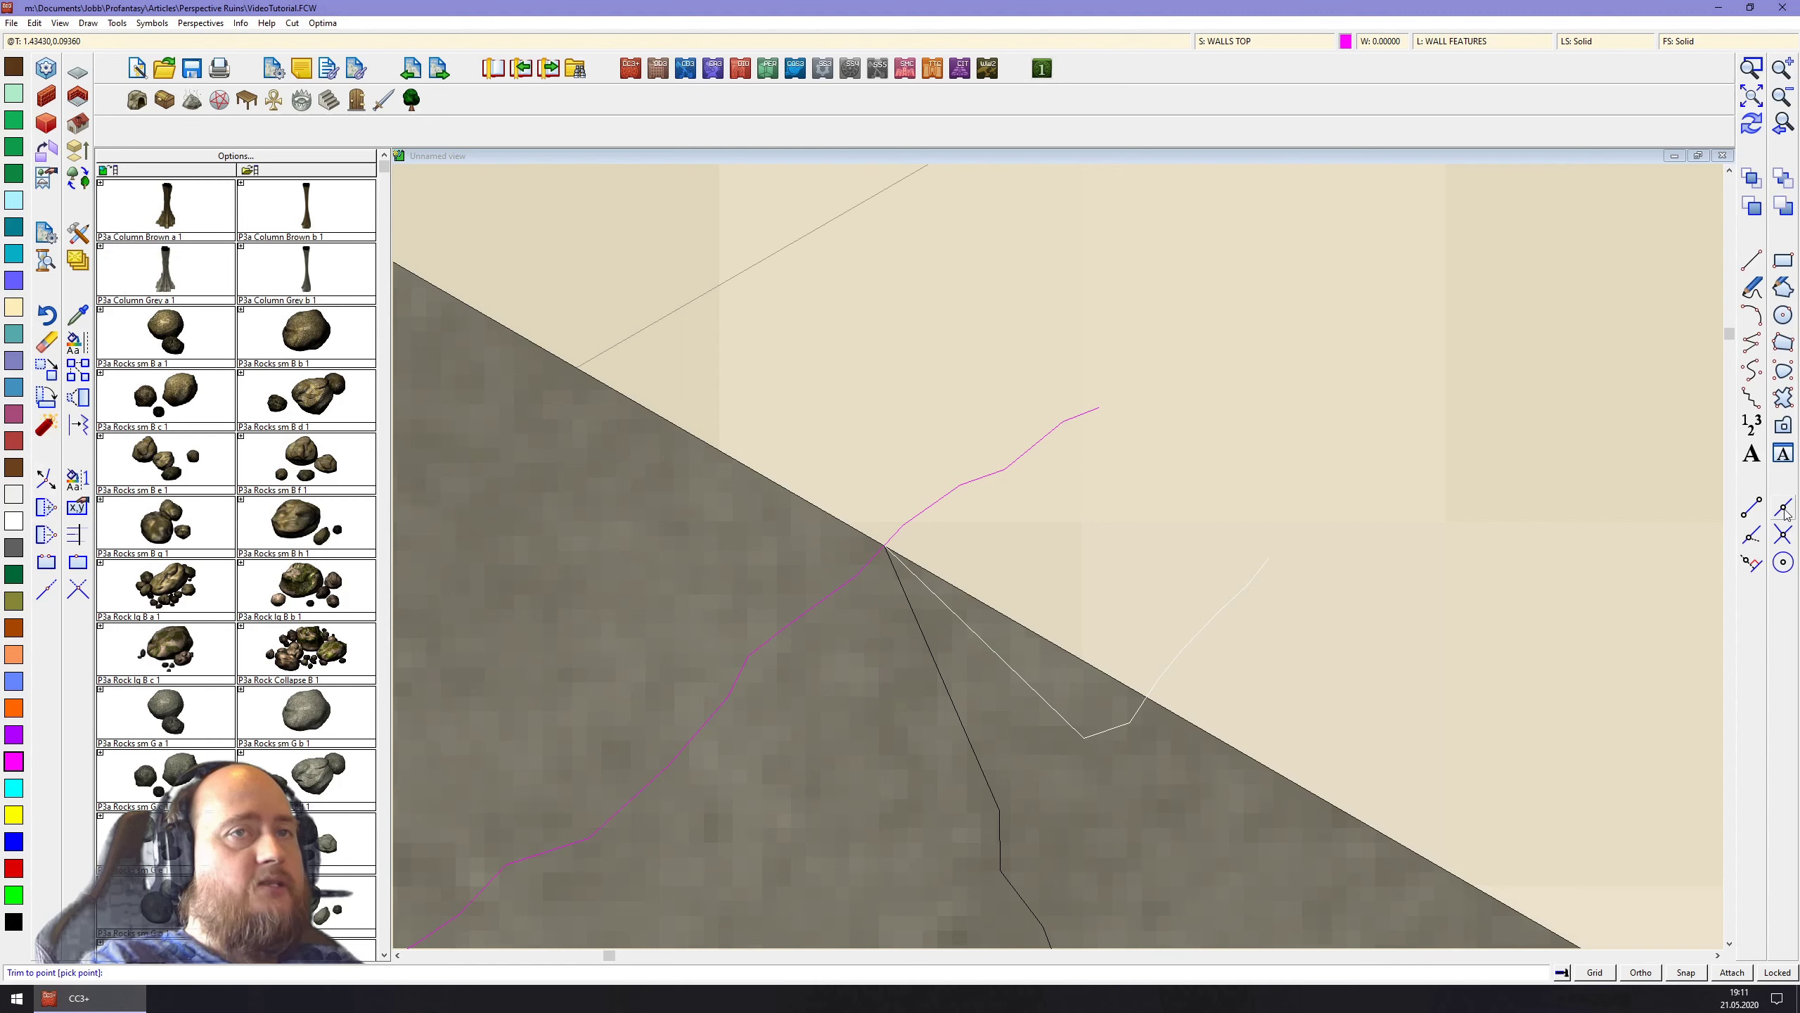
left_click(1783, 534)
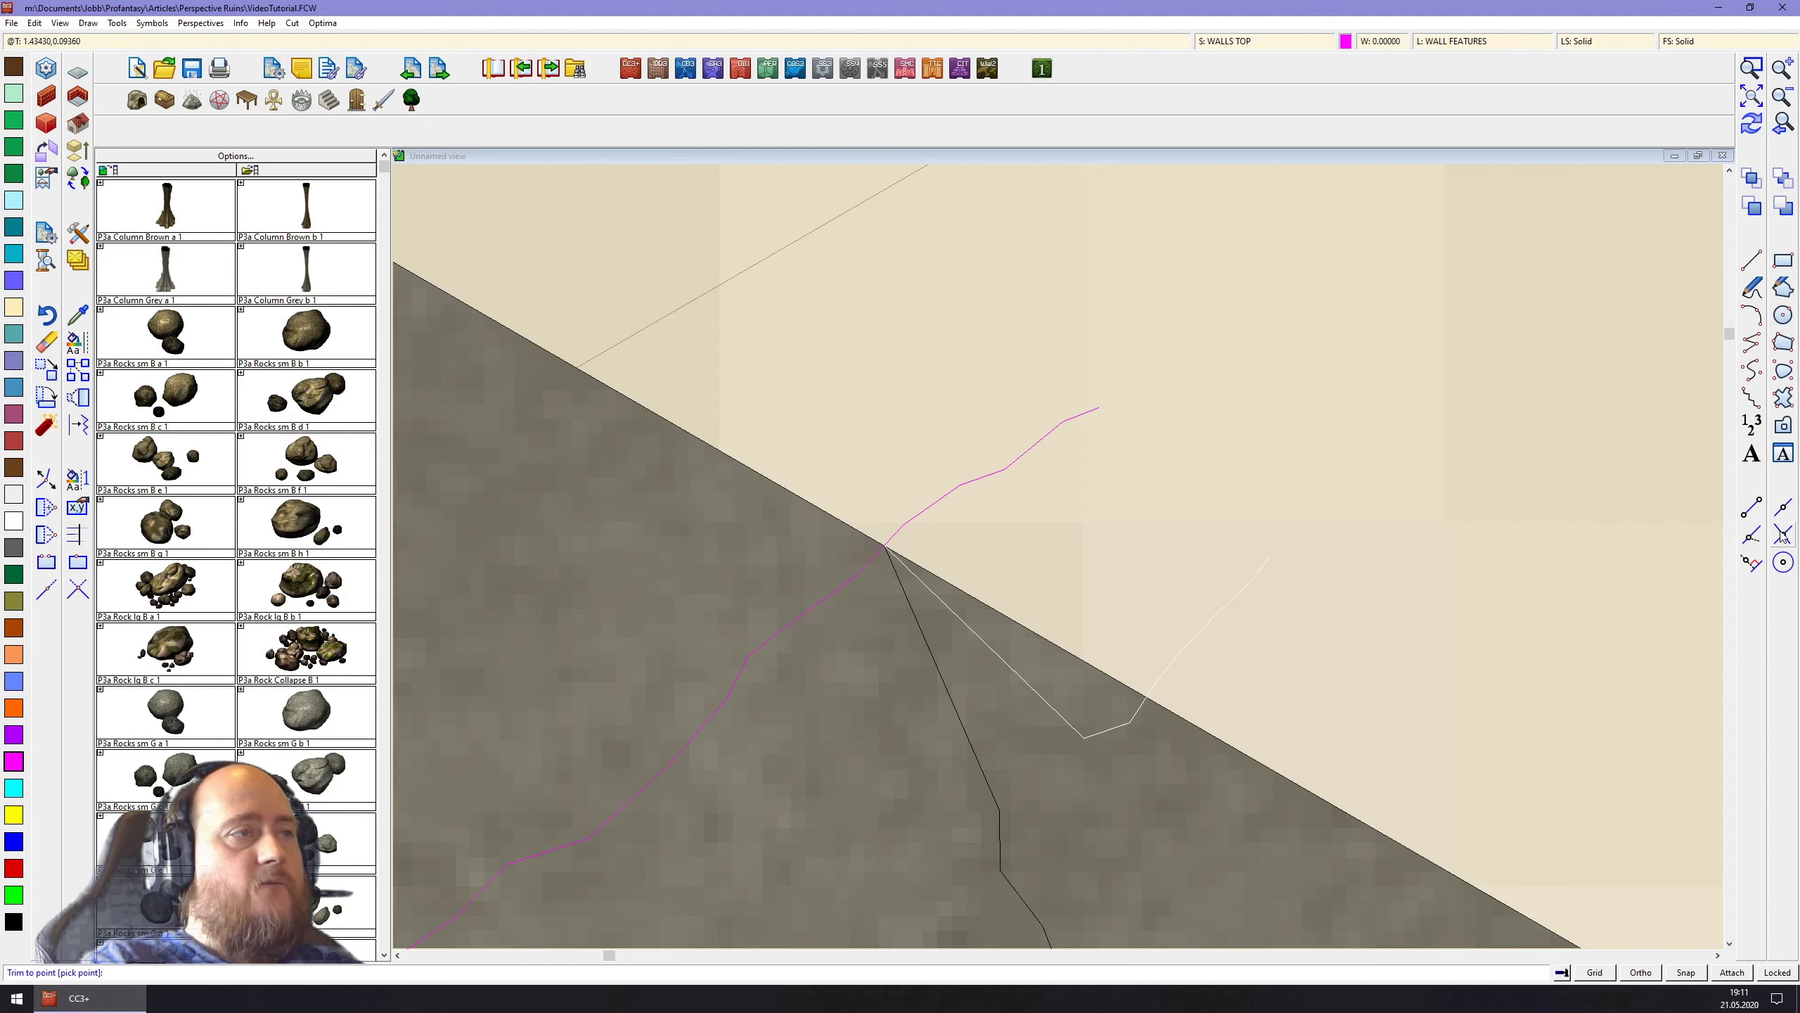
left_click(907, 601)
left_click(944, 498)
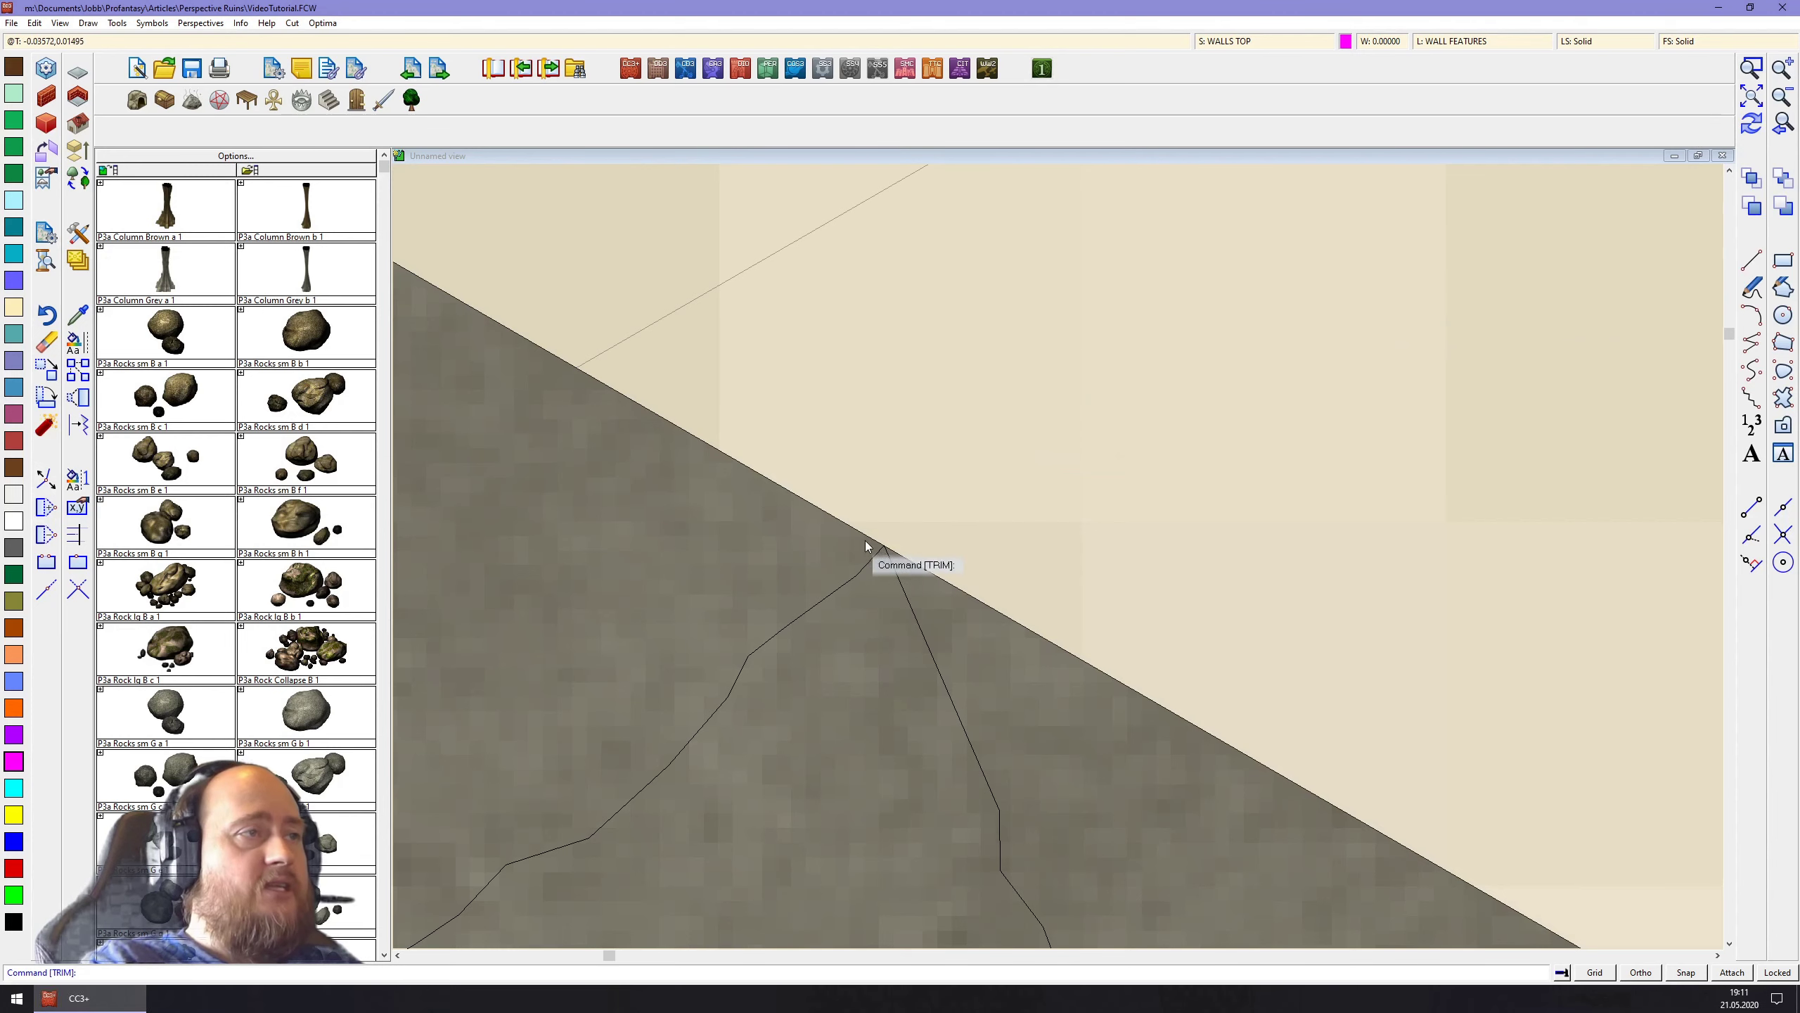
Zoom in on the wall's right end where the crack lines meet its vertical edge
left_click(1753, 70)
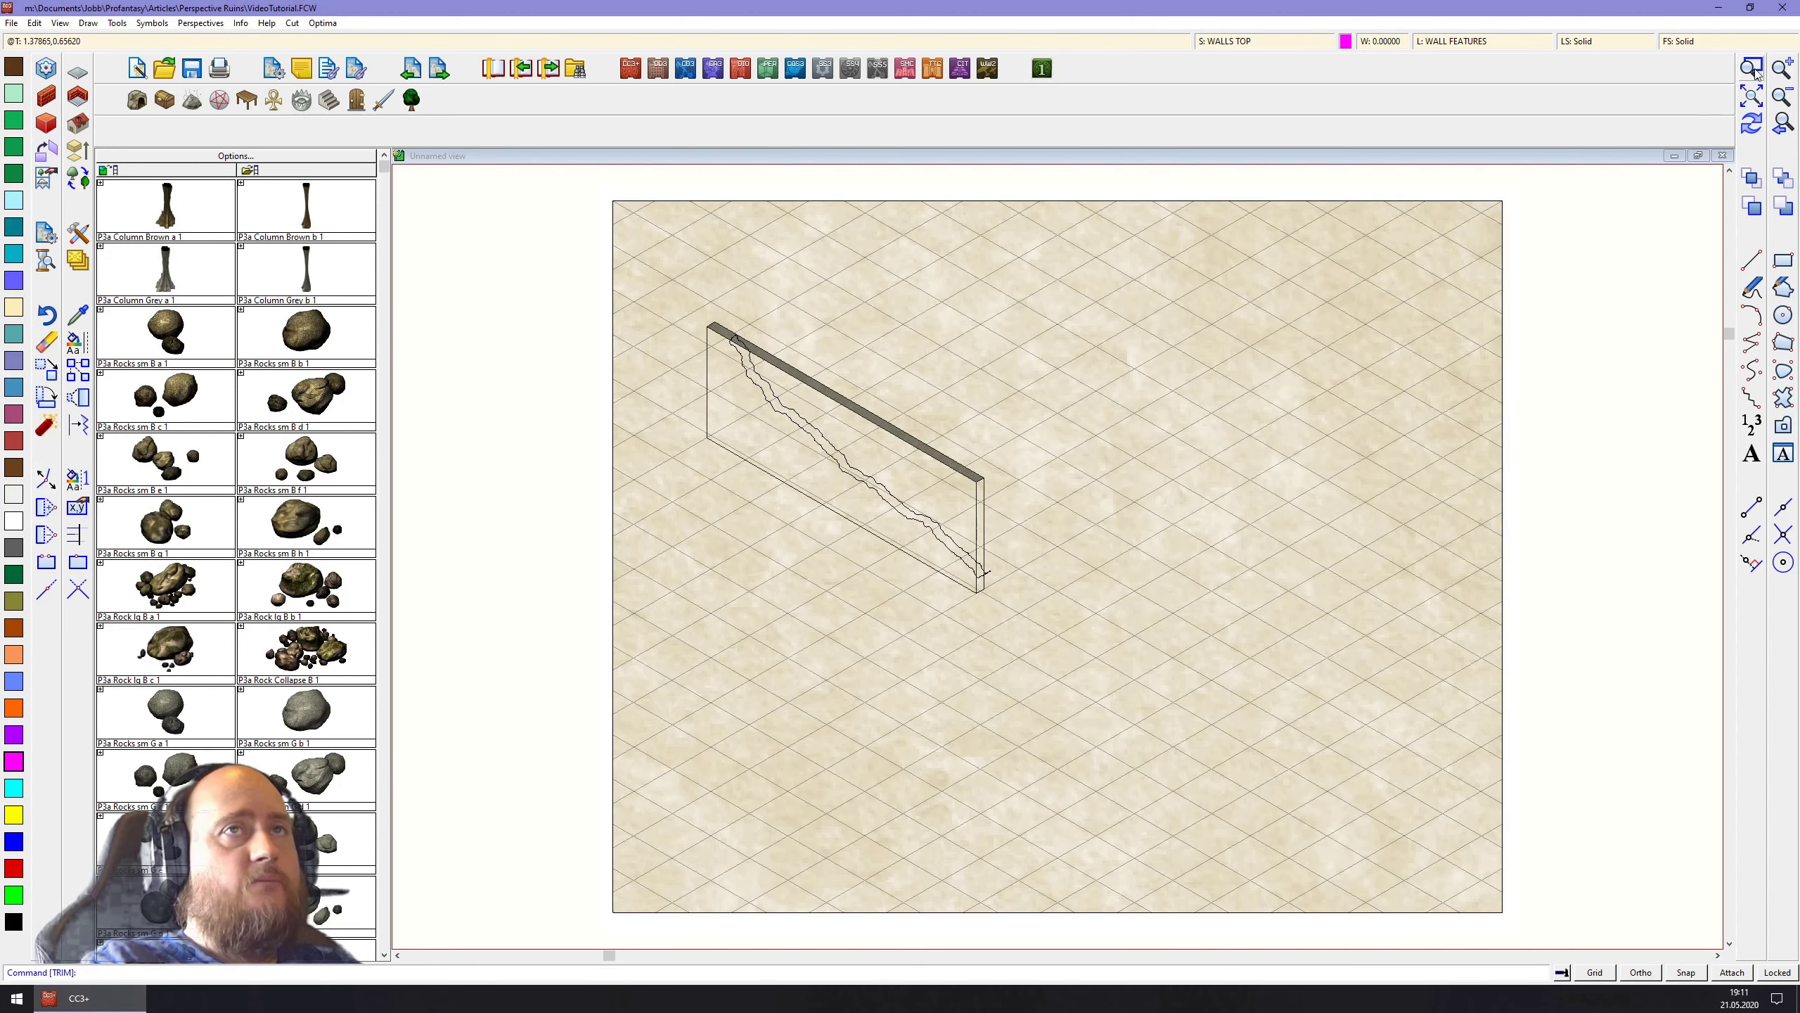
left_click(1753, 69)
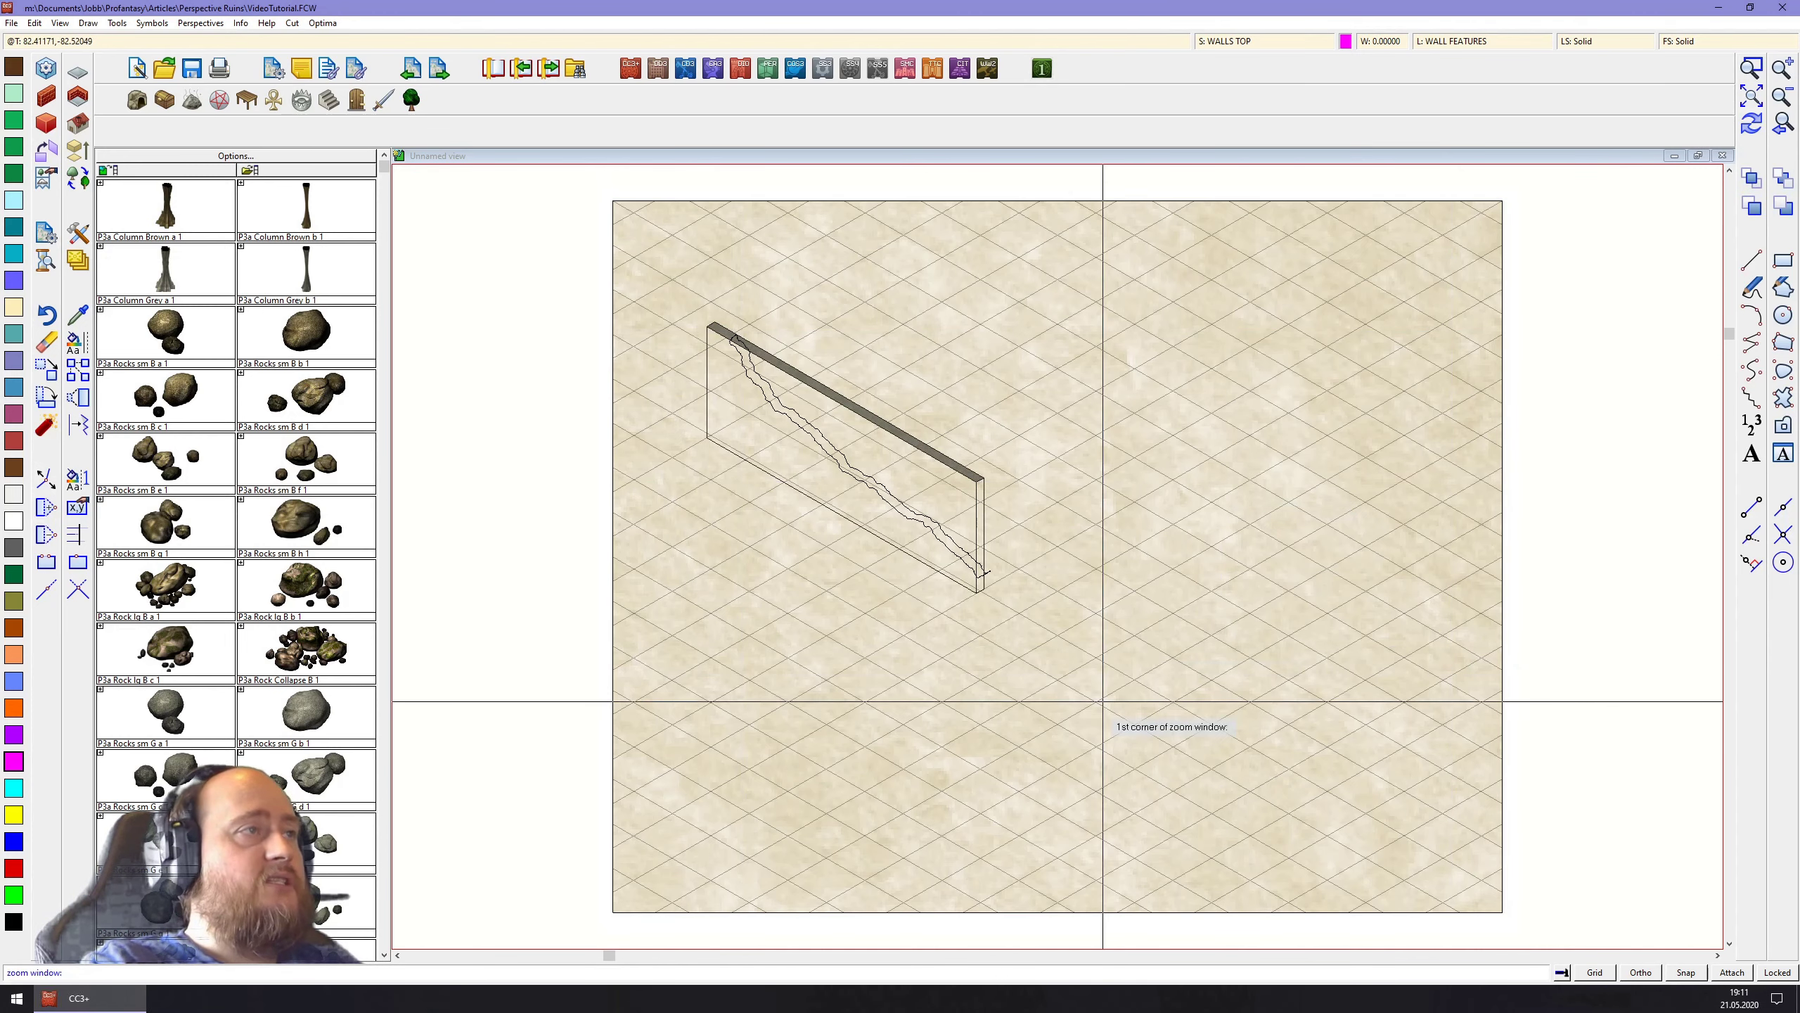
left_click(959, 468)
left_click(1015, 612)
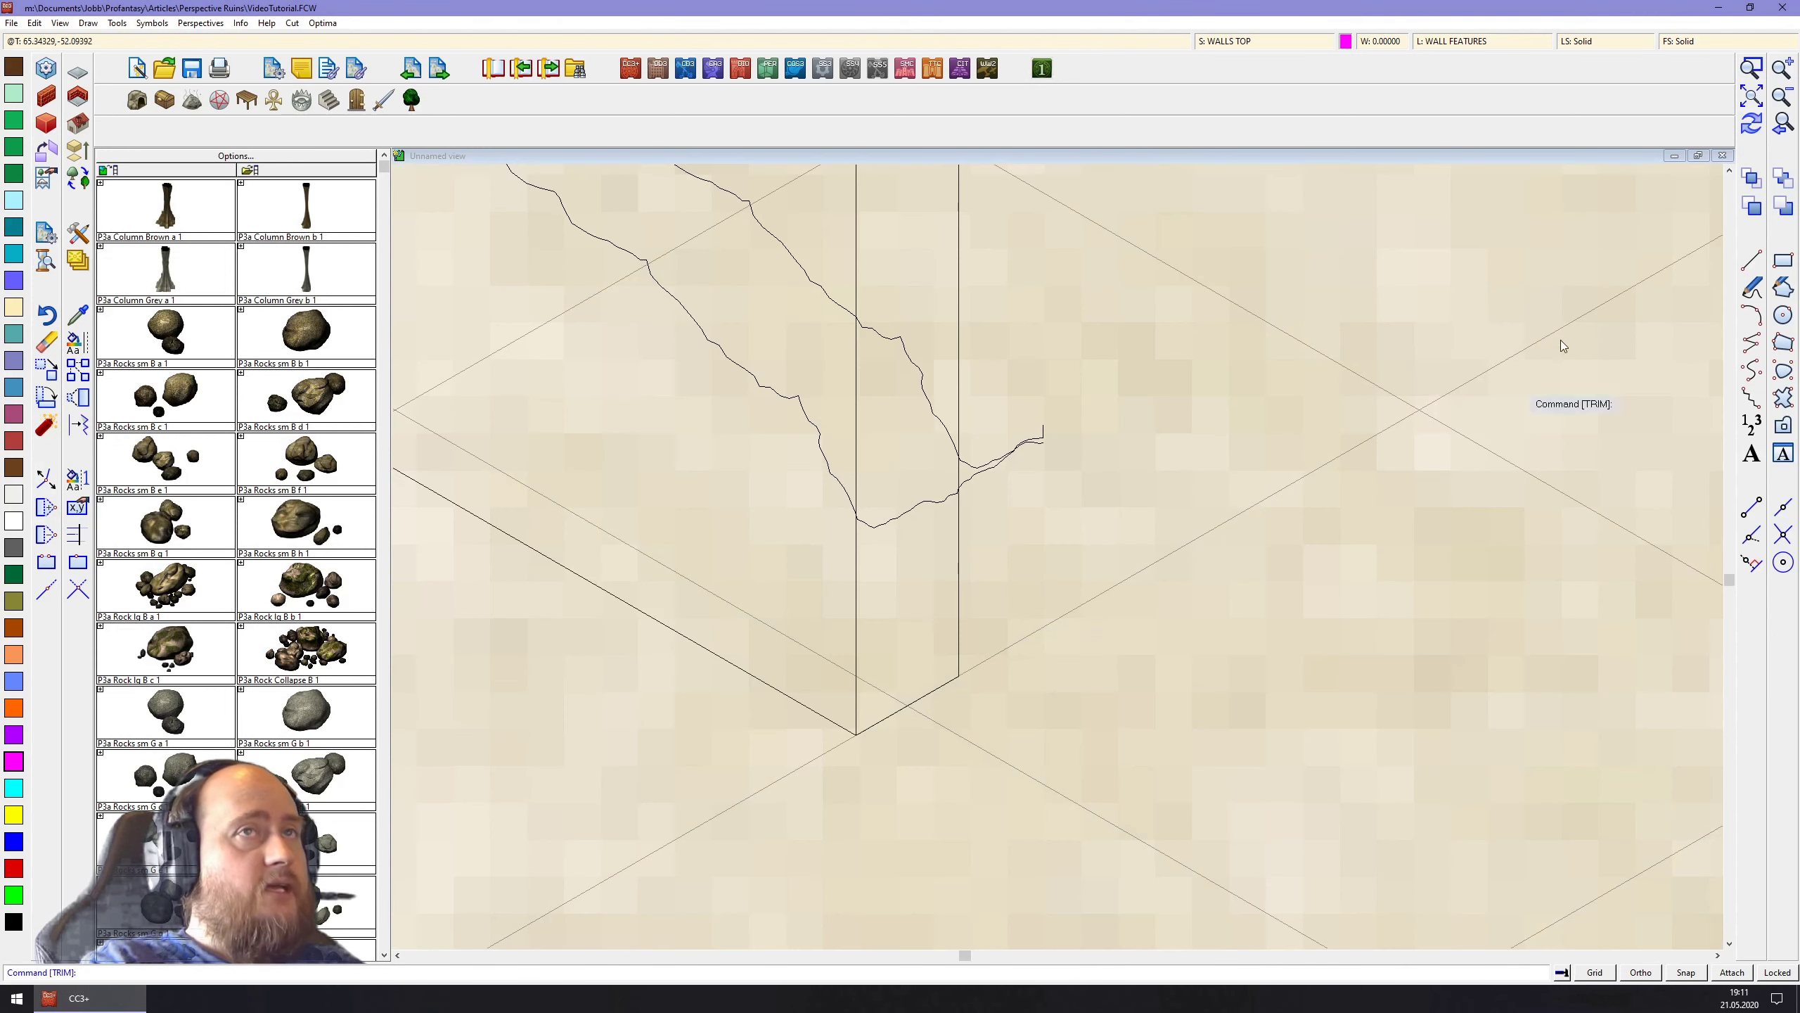
left_click(1753, 69)
left_click(869, 387)
left_click(1063, 567)
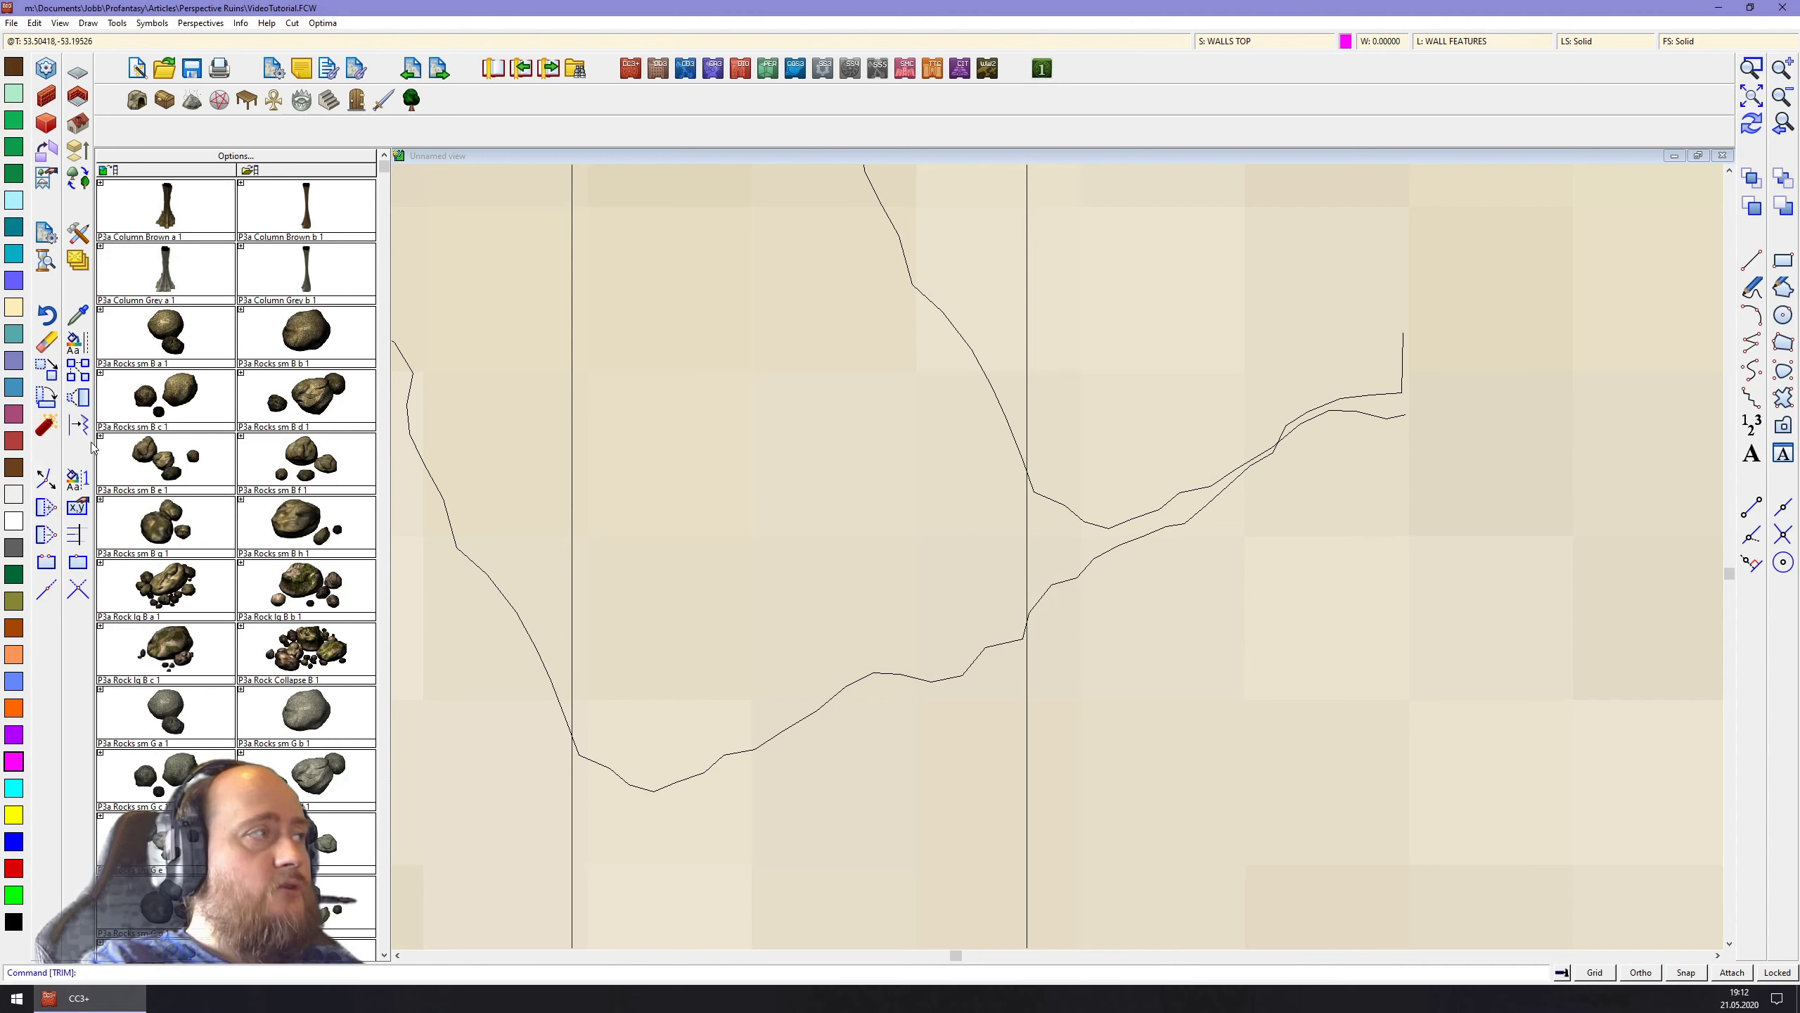
Snap the upper crack's end node onto its intersection with the lower line at the wall's edge
left_click(47, 482)
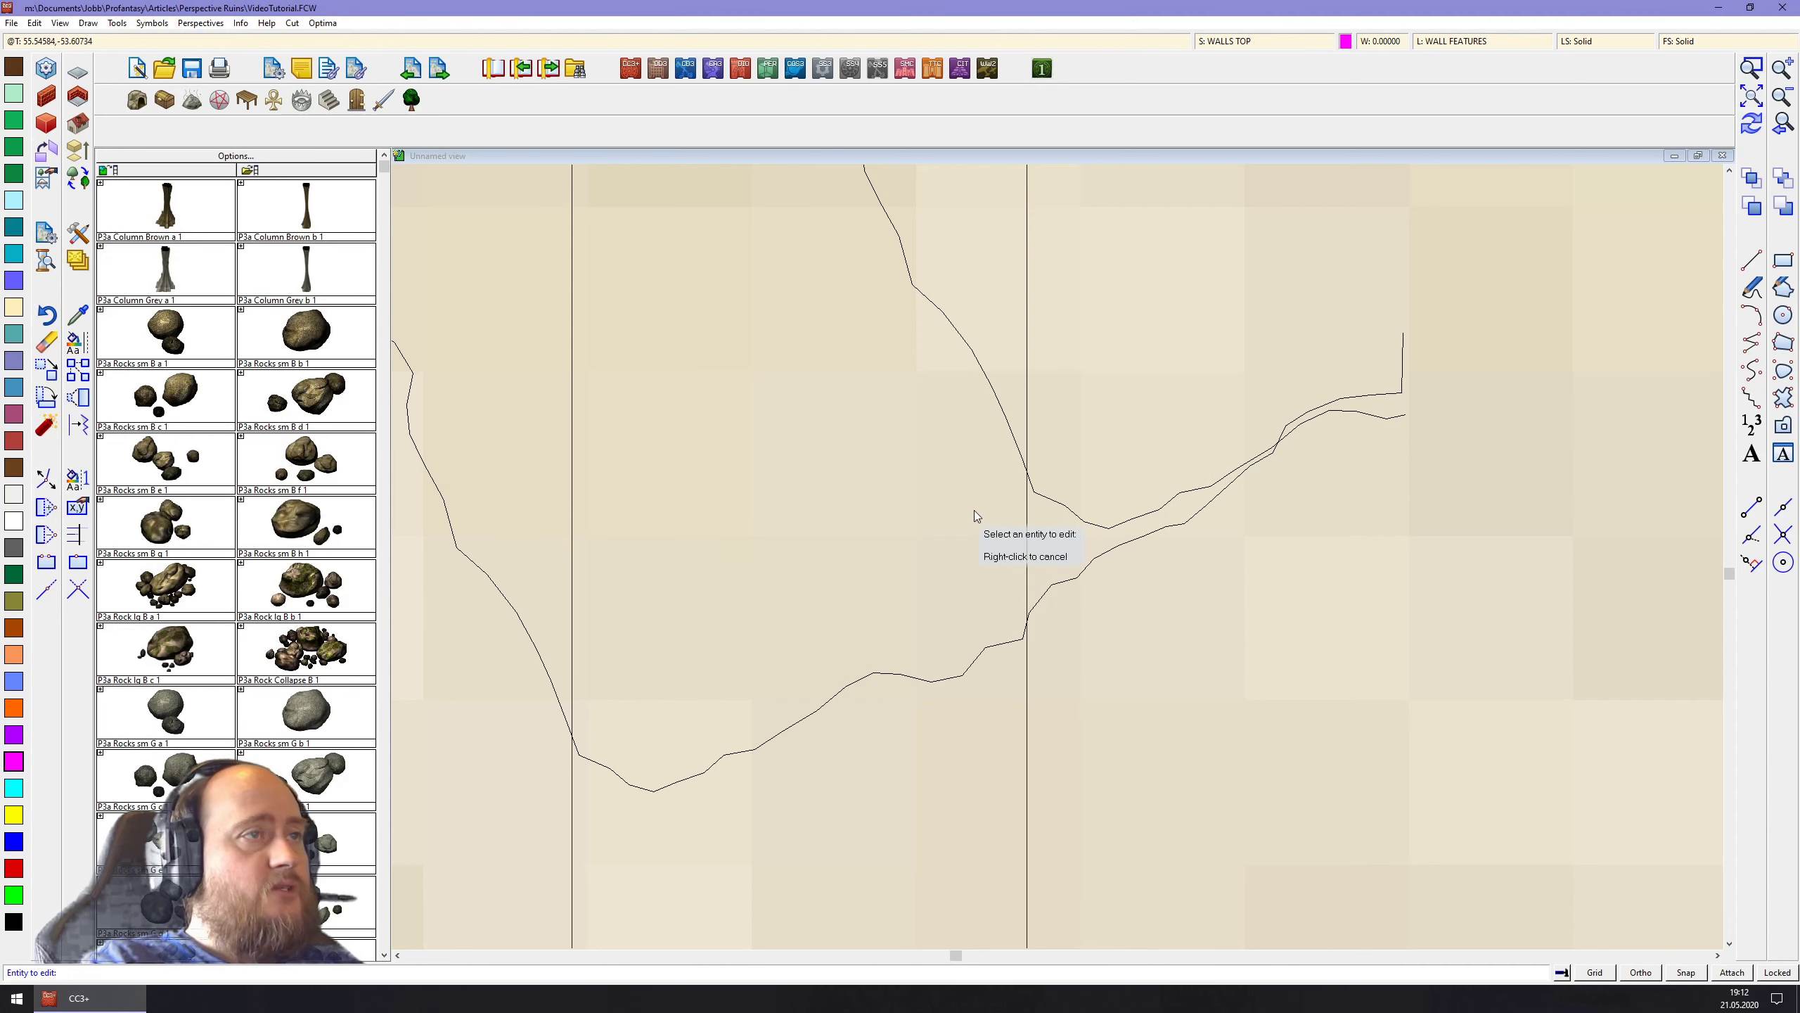
left_click(1032, 490)
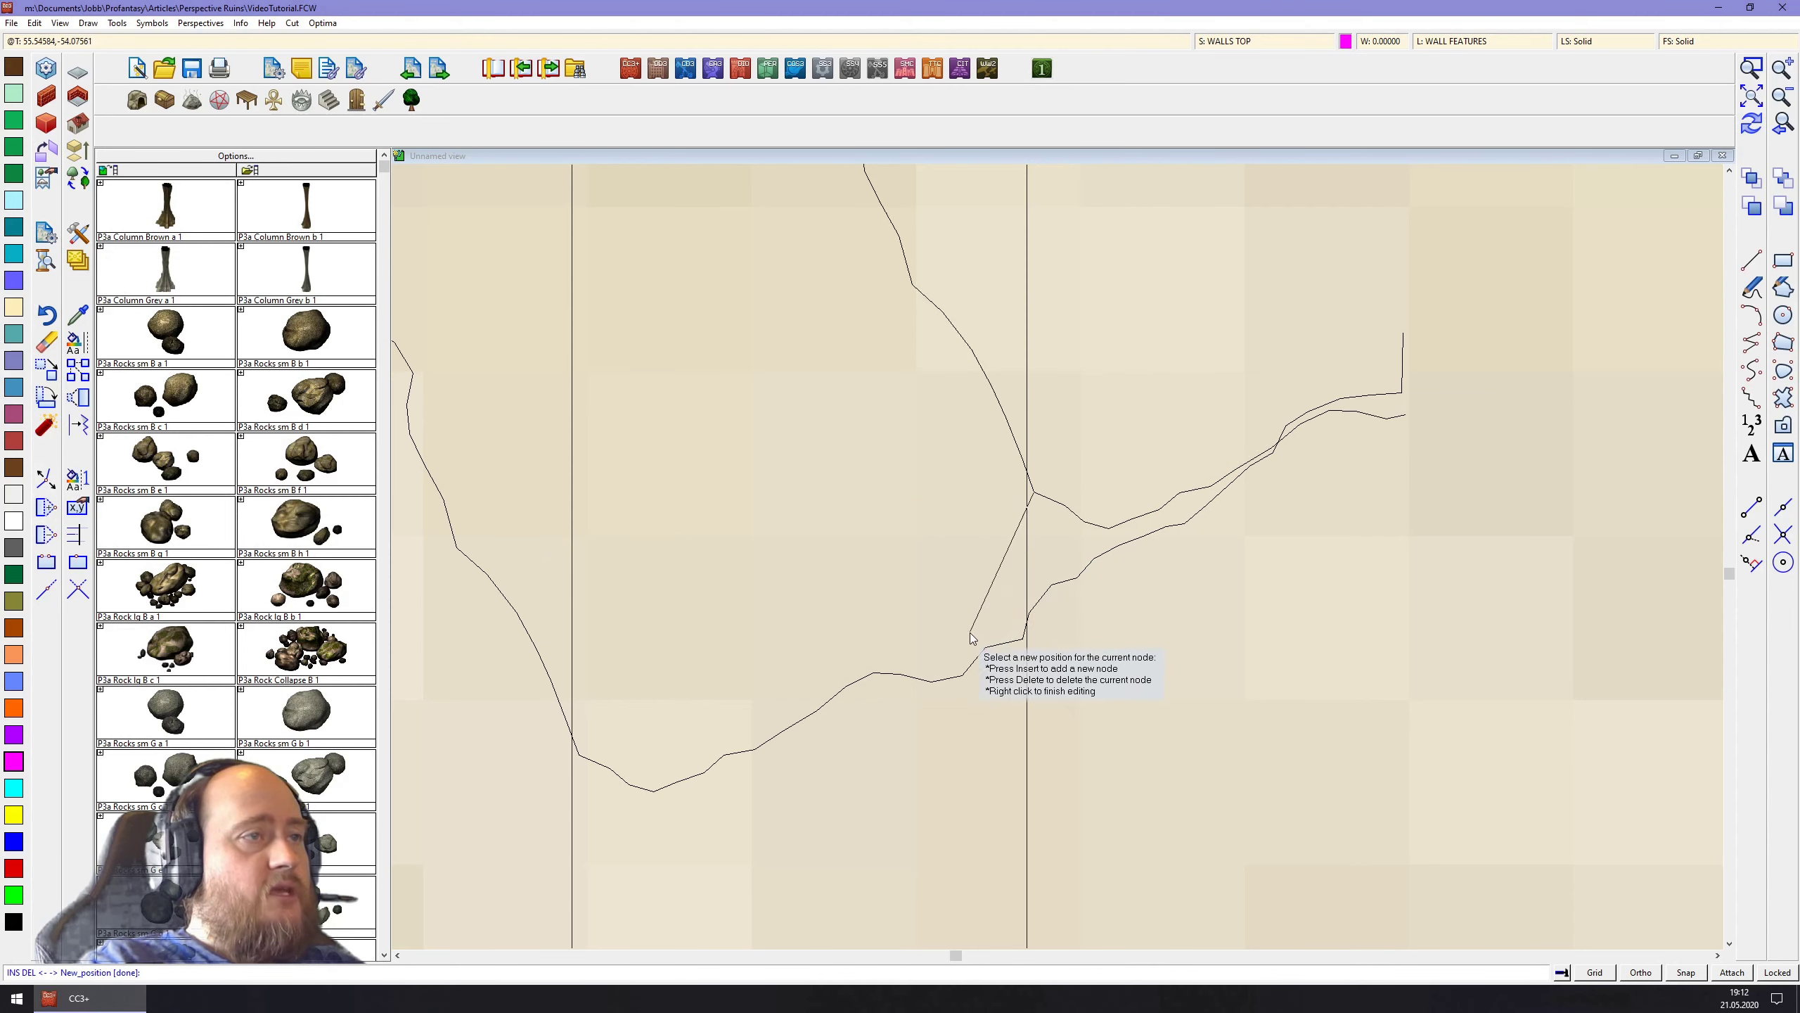
left_click(1025, 619)
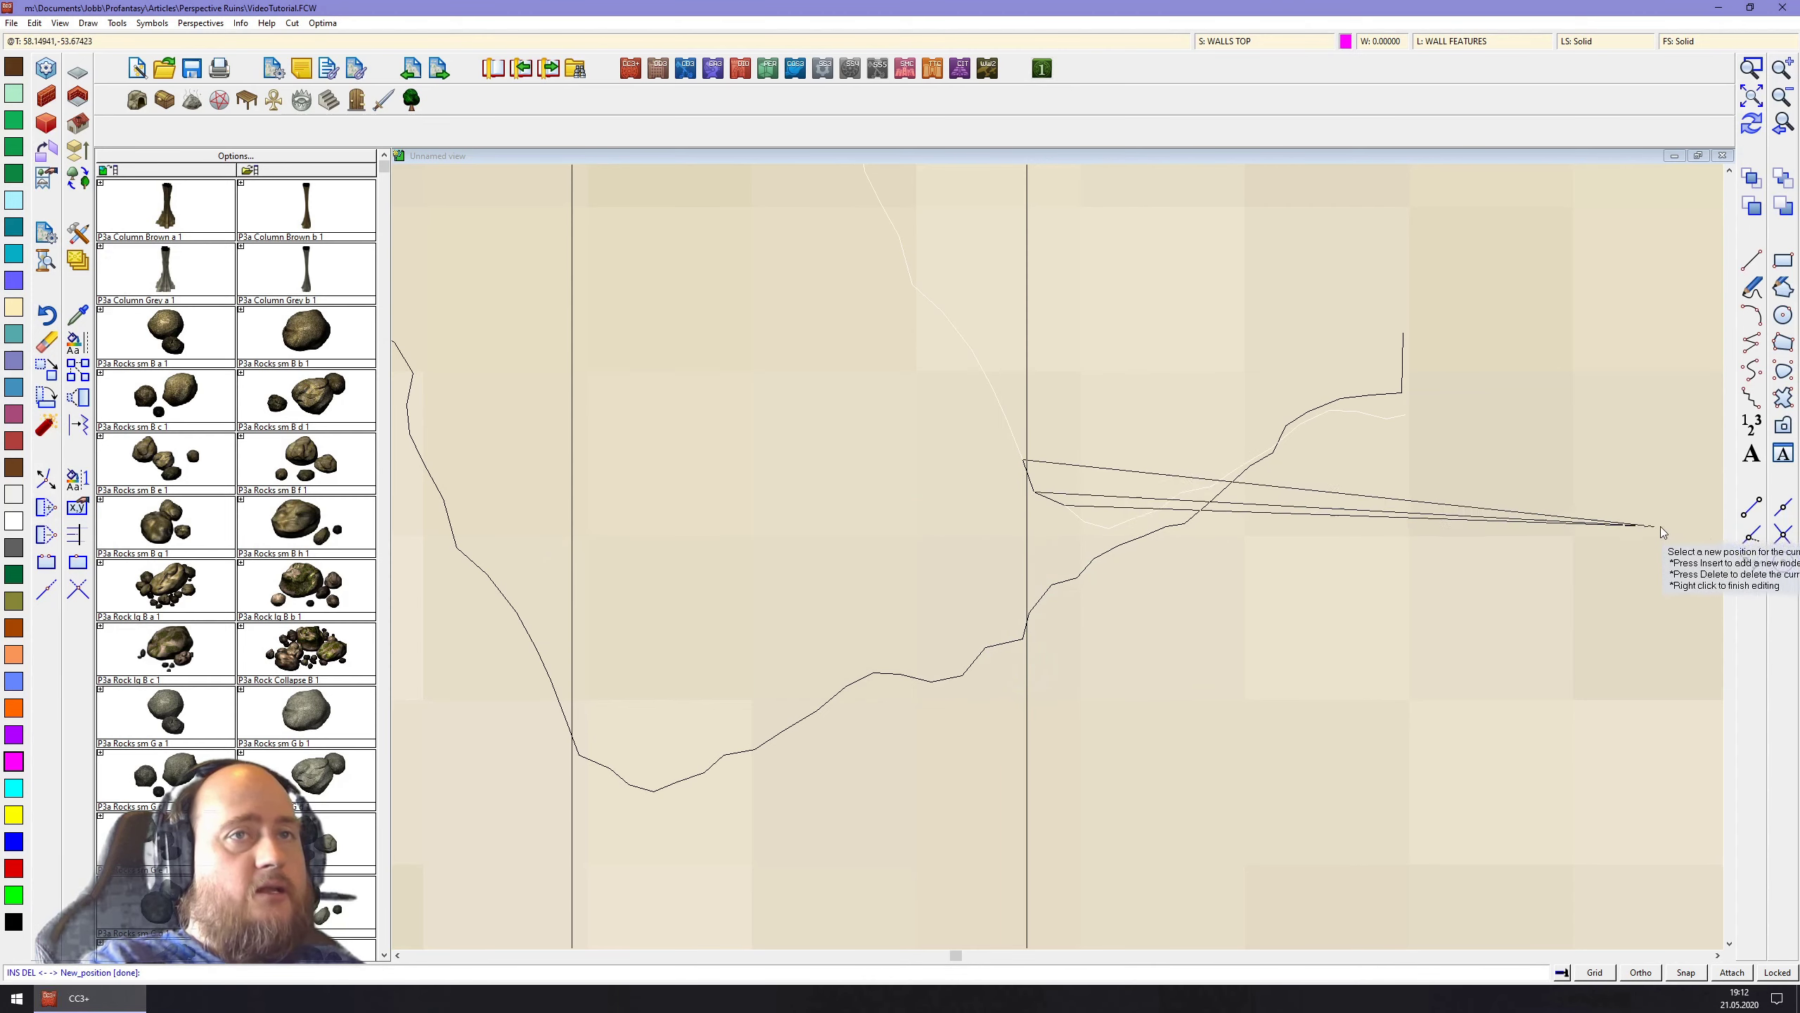
right_click(1687, 522)
left_click(1783, 535)
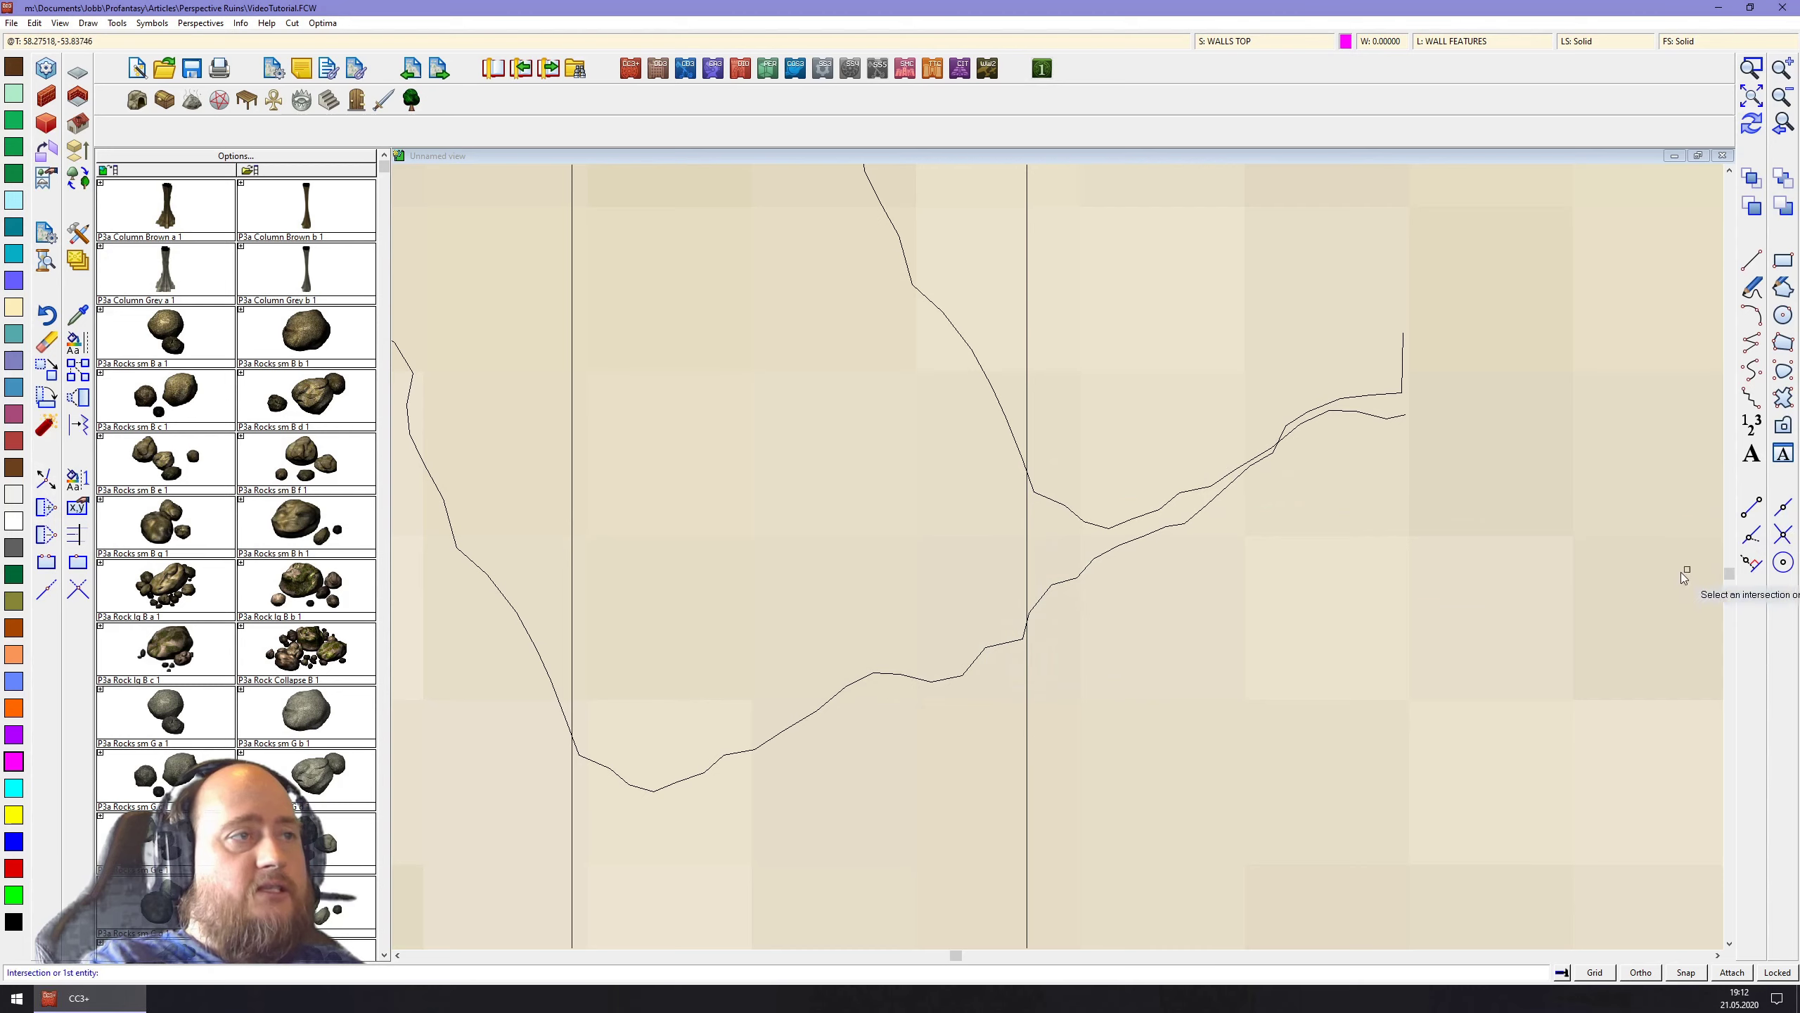
left_click(1027, 626)
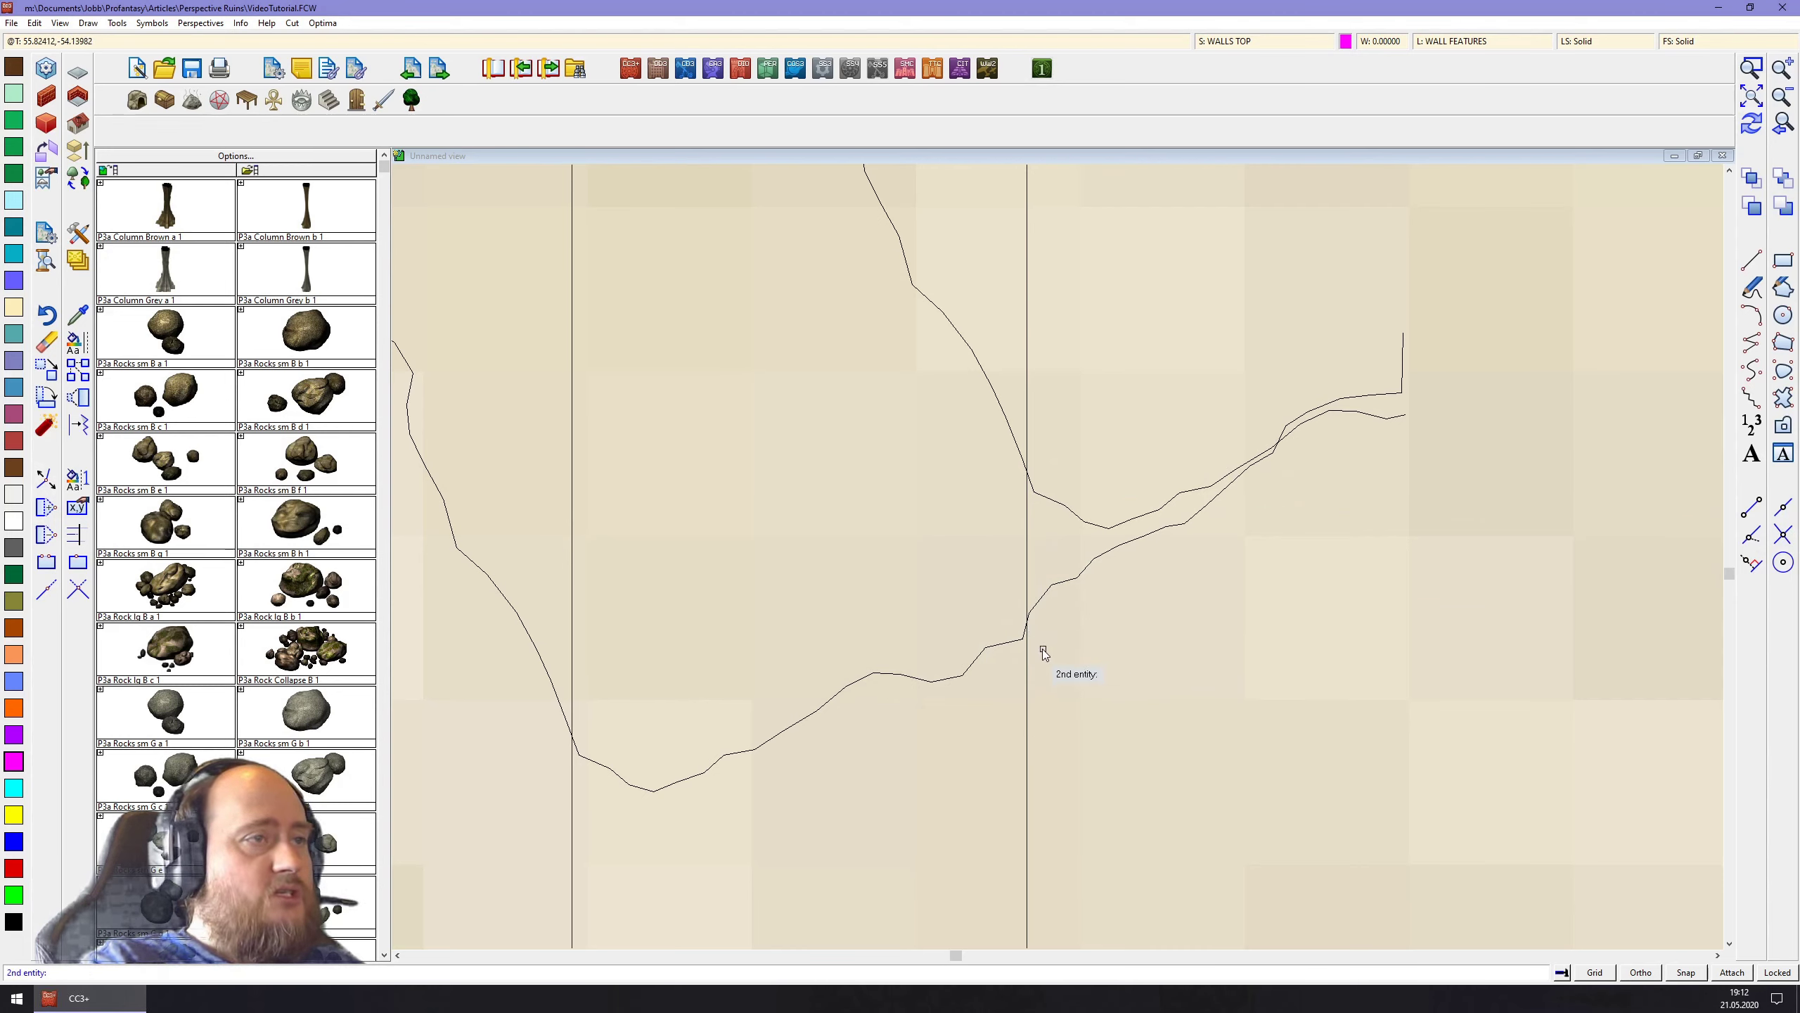
left_click(1027, 583)
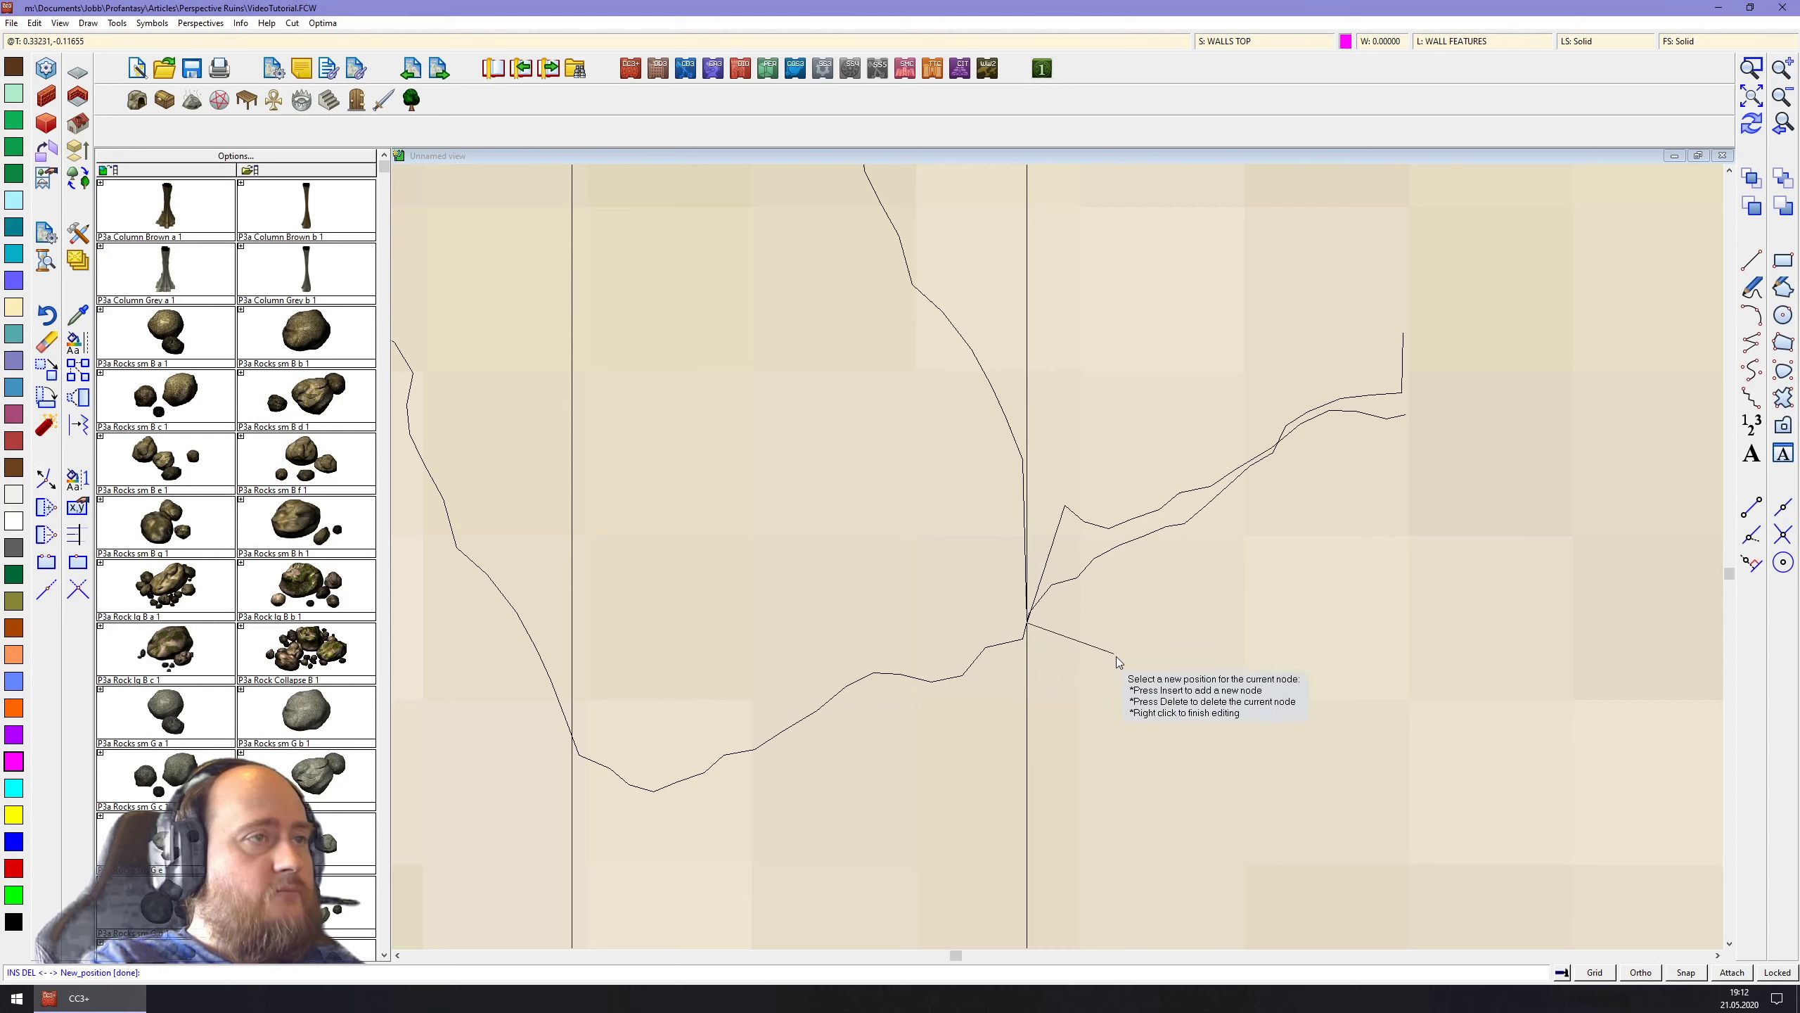
left_click(1027, 618)
right_click(1060, 461)
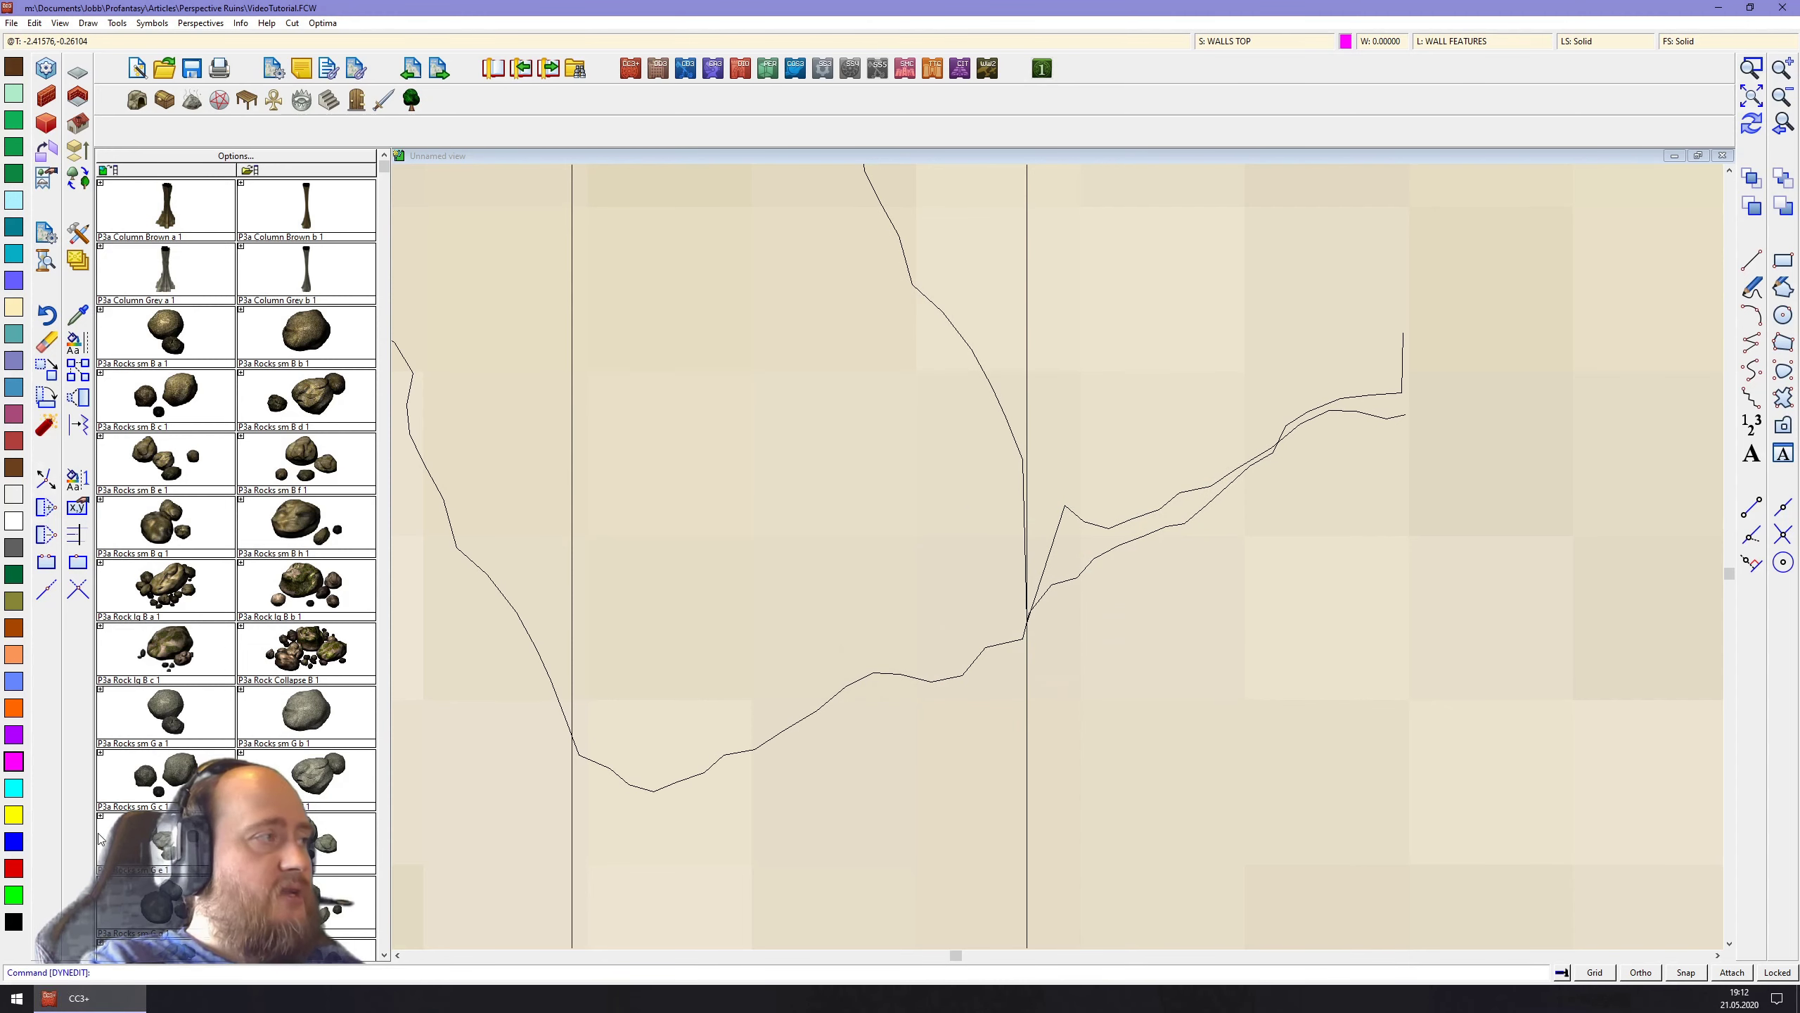
Trim the lower crack line back to the wall's right vertical edge
left_click(43, 593)
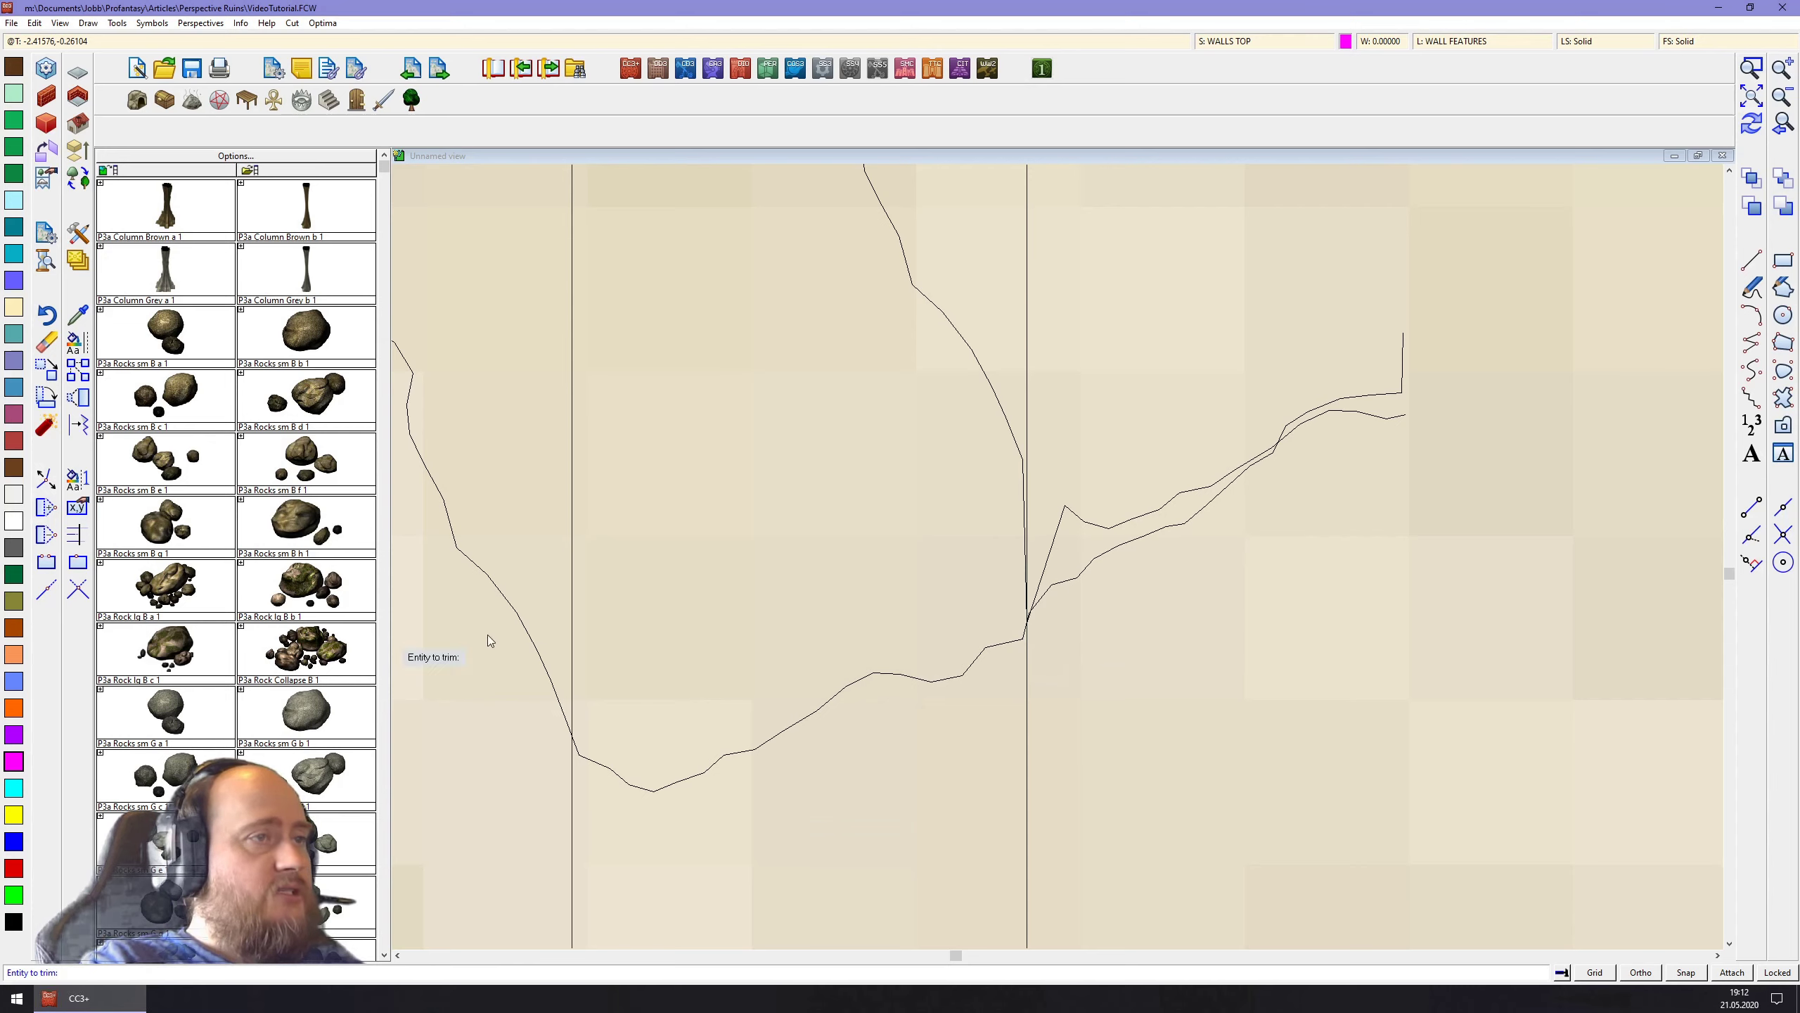
left_click(992, 650)
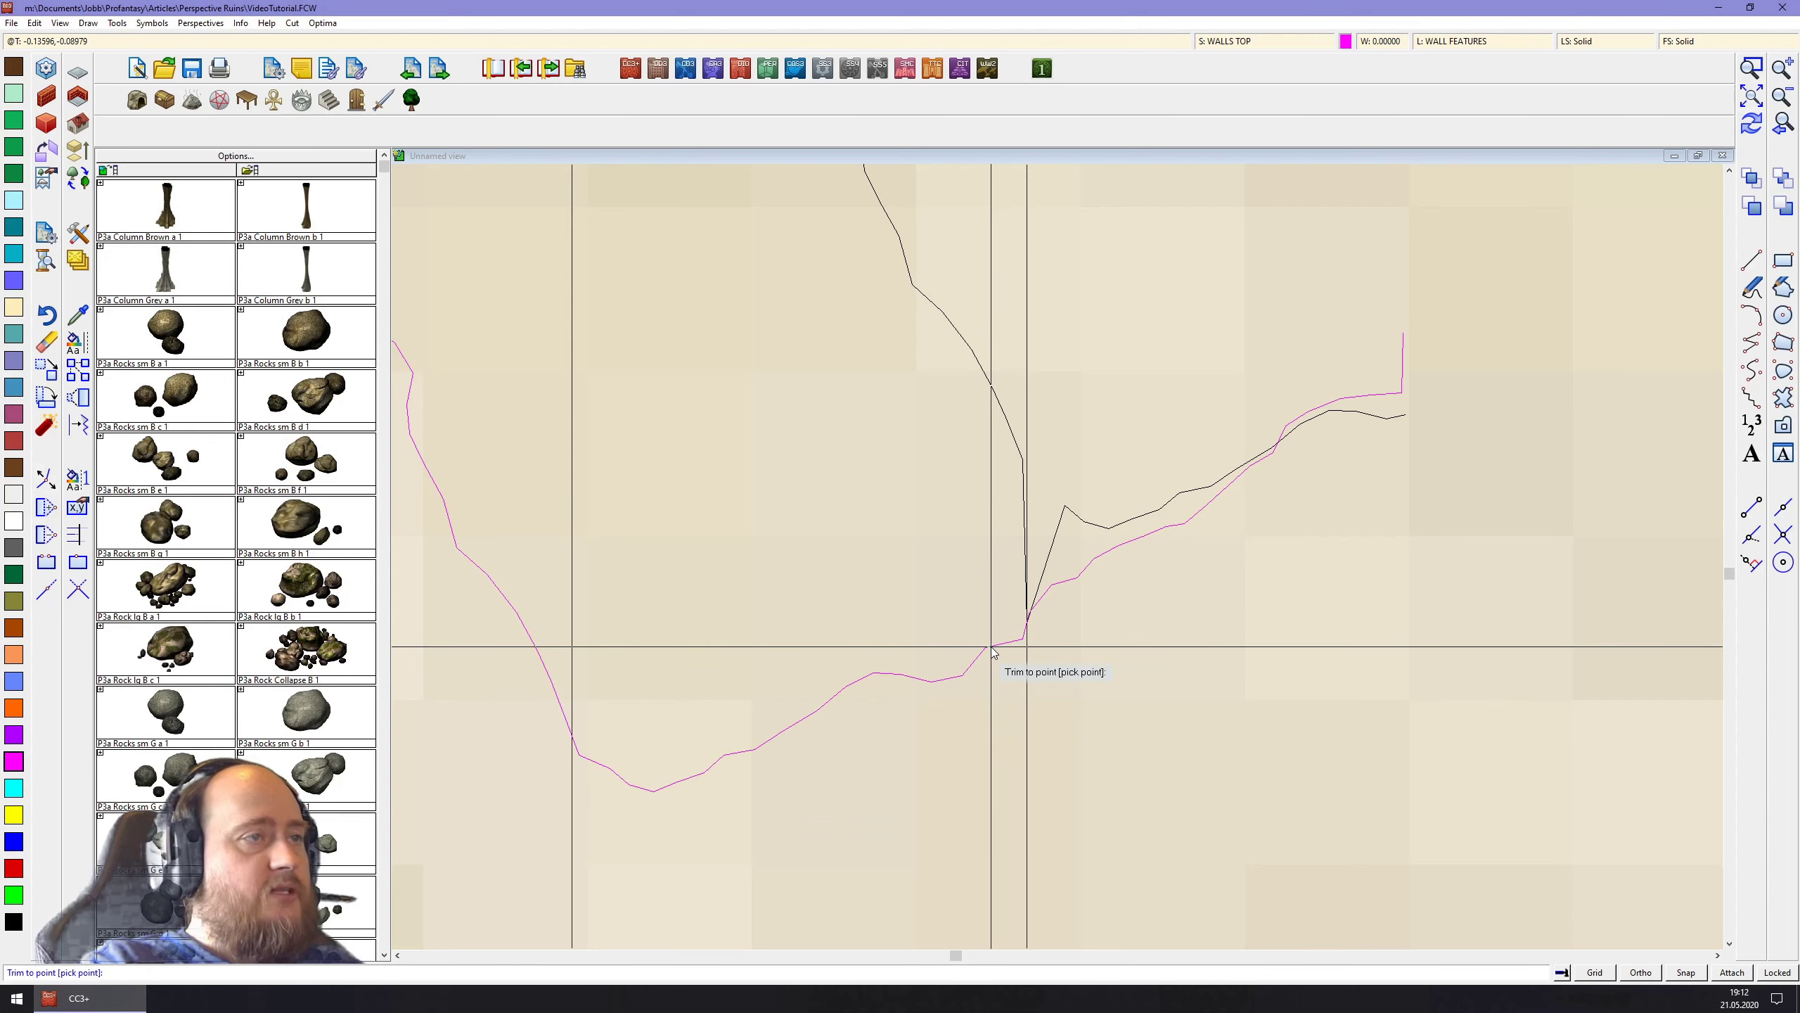
left_click(1784, 537)
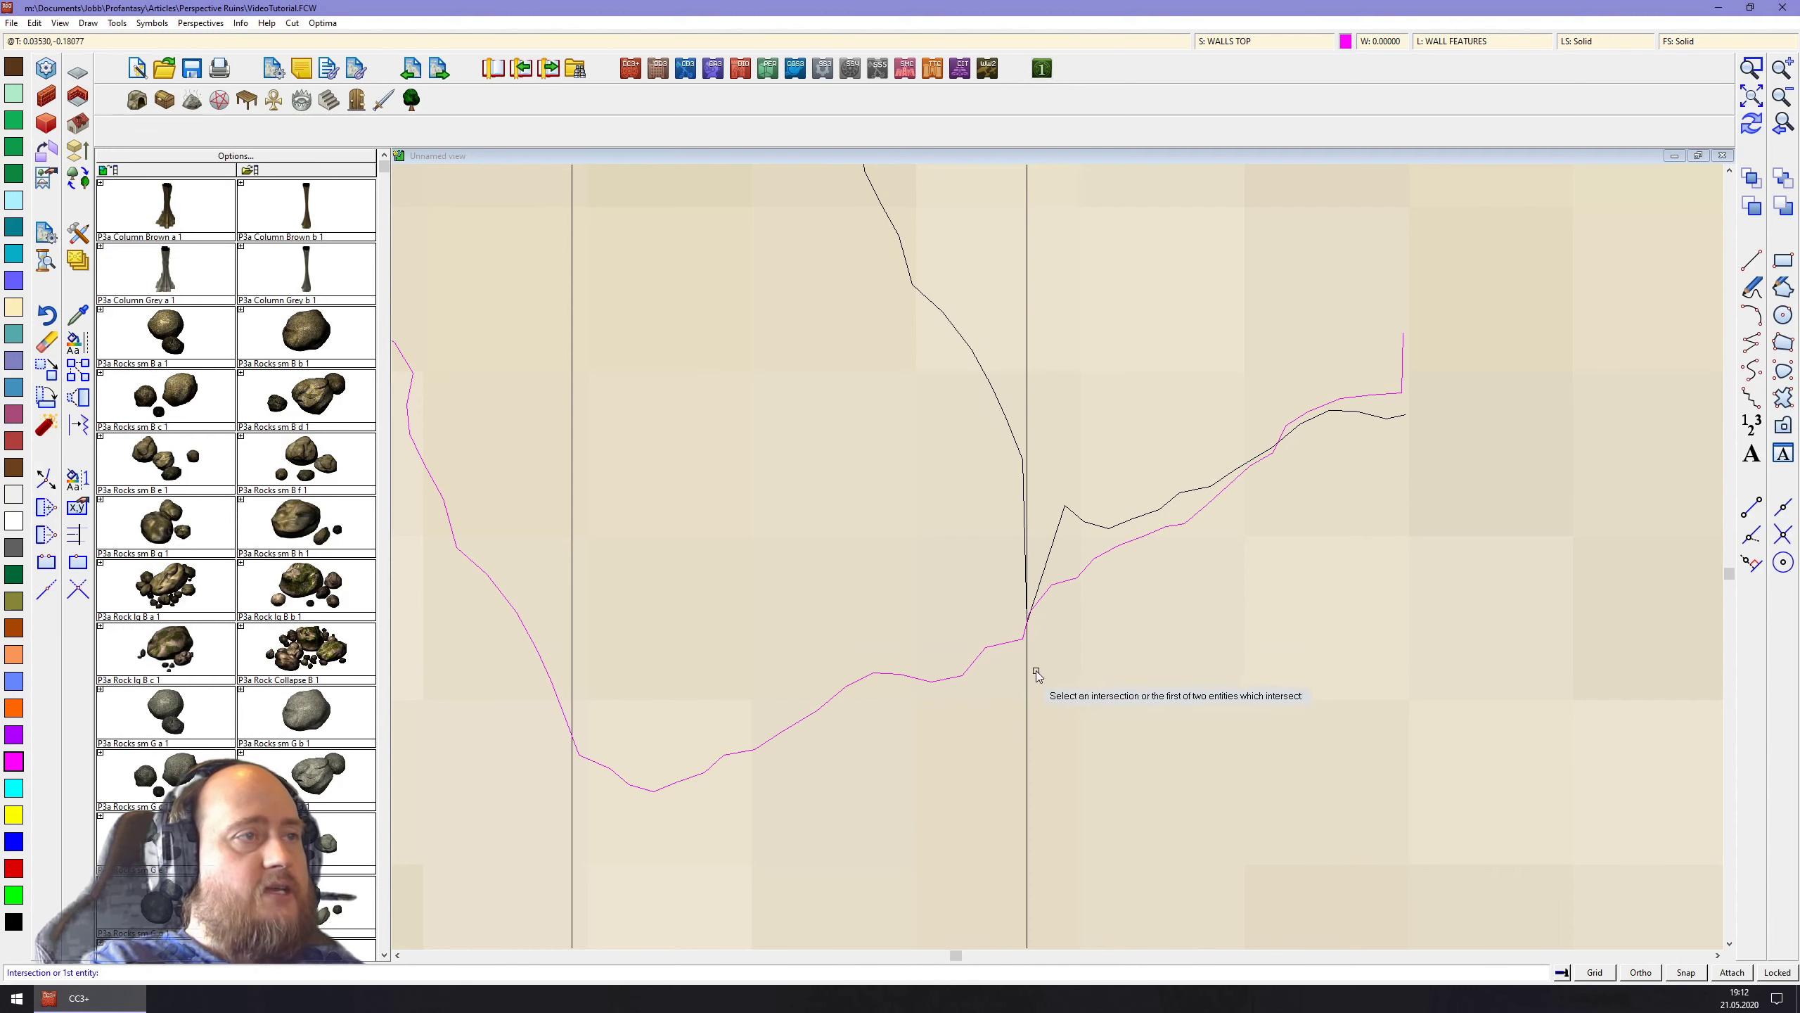
left_click(1000, 647)
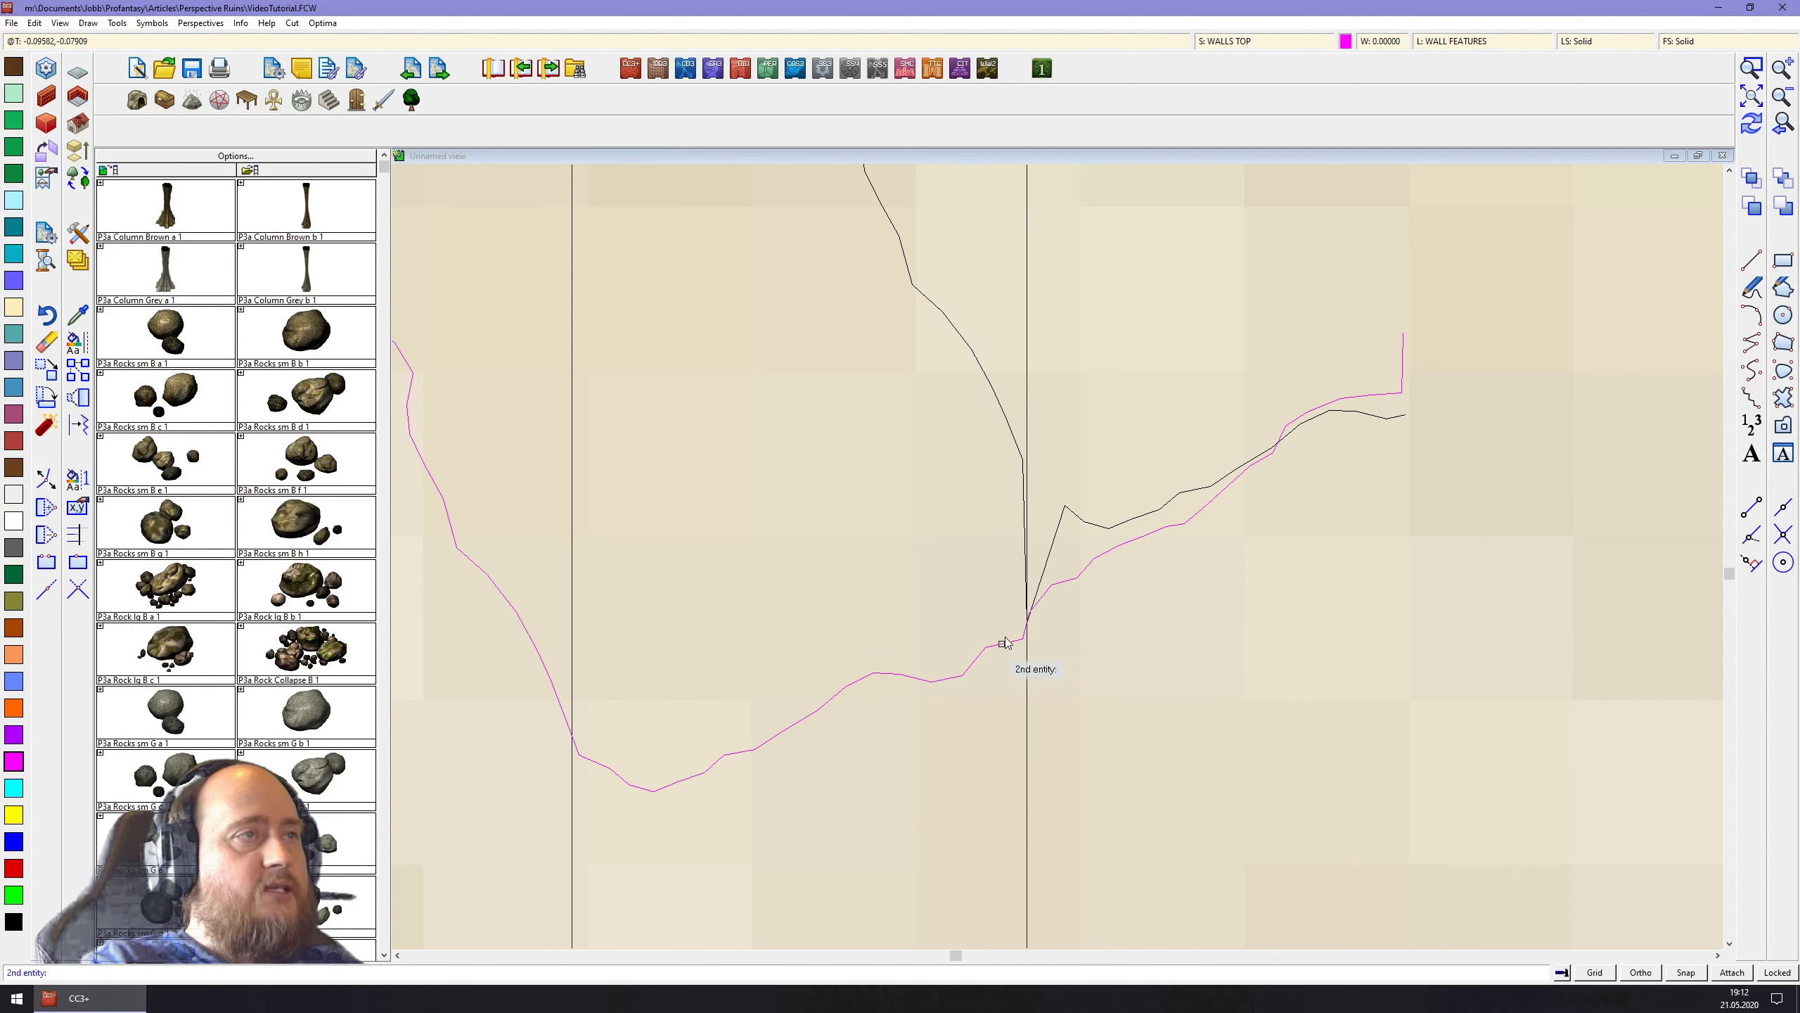
left_click(1016, 443)
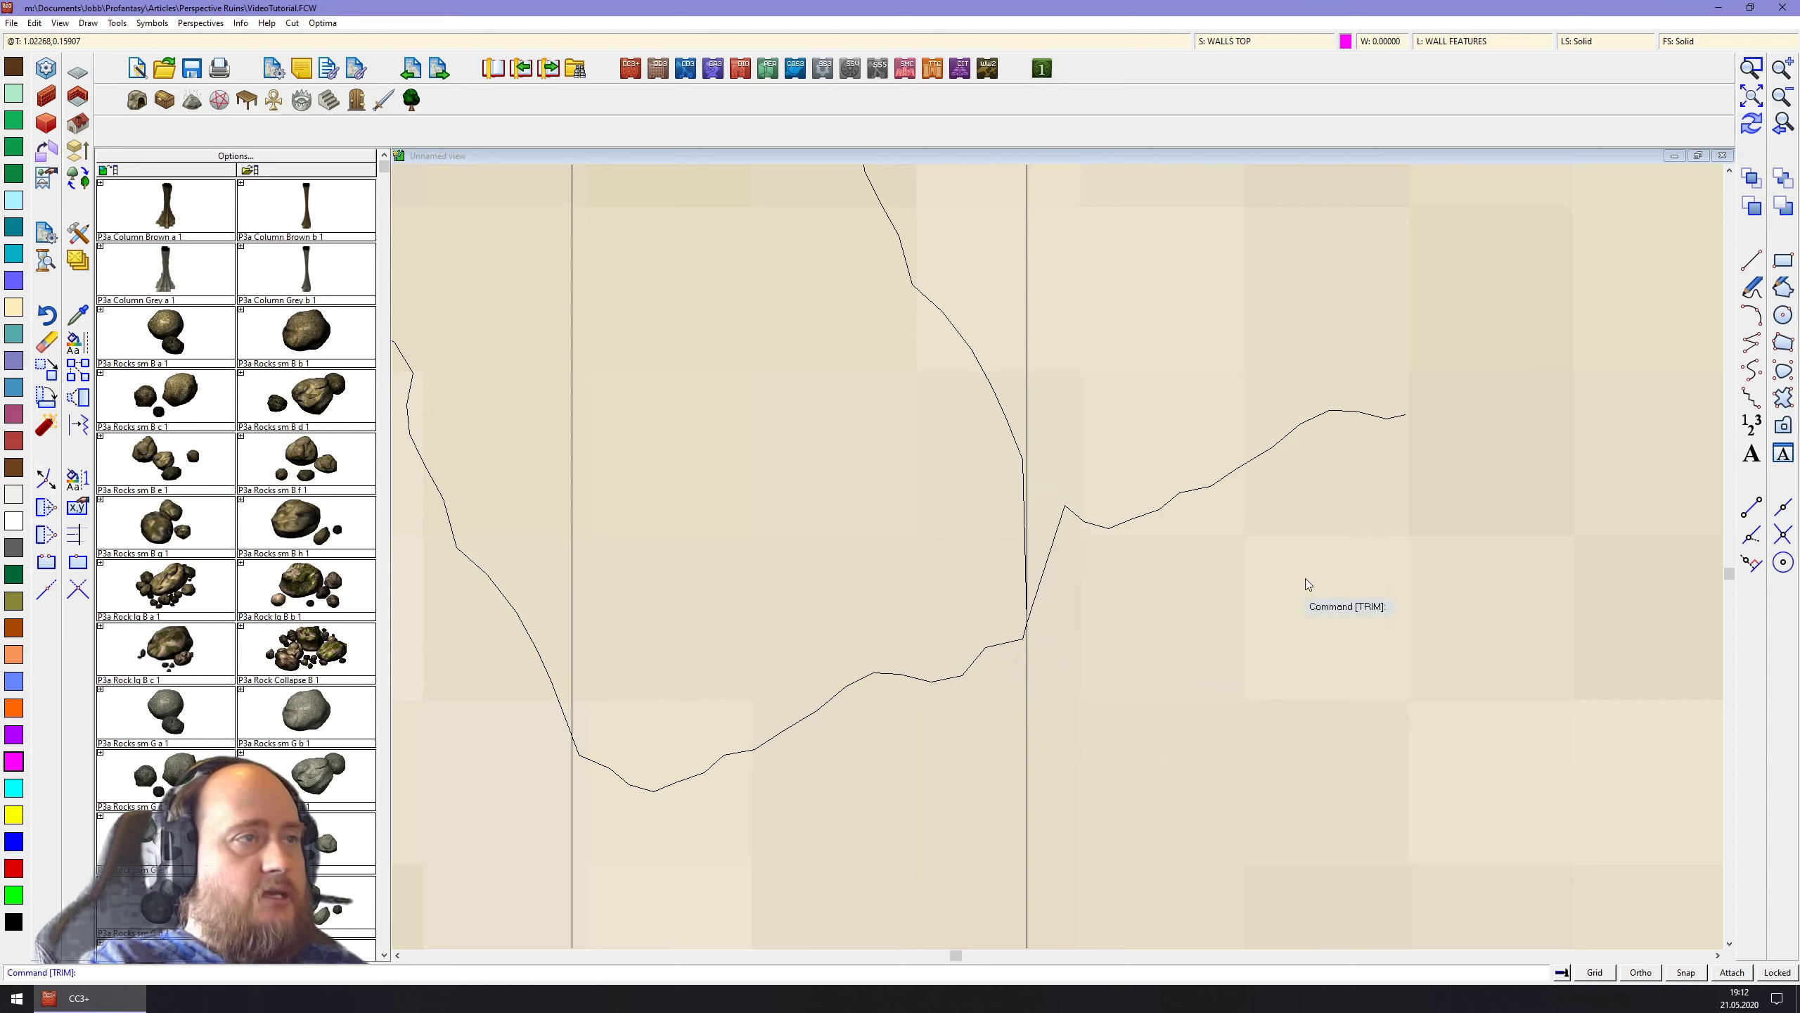
Trim the upper crack line back to the wall's right vertical edge too
left_click(45, 590)
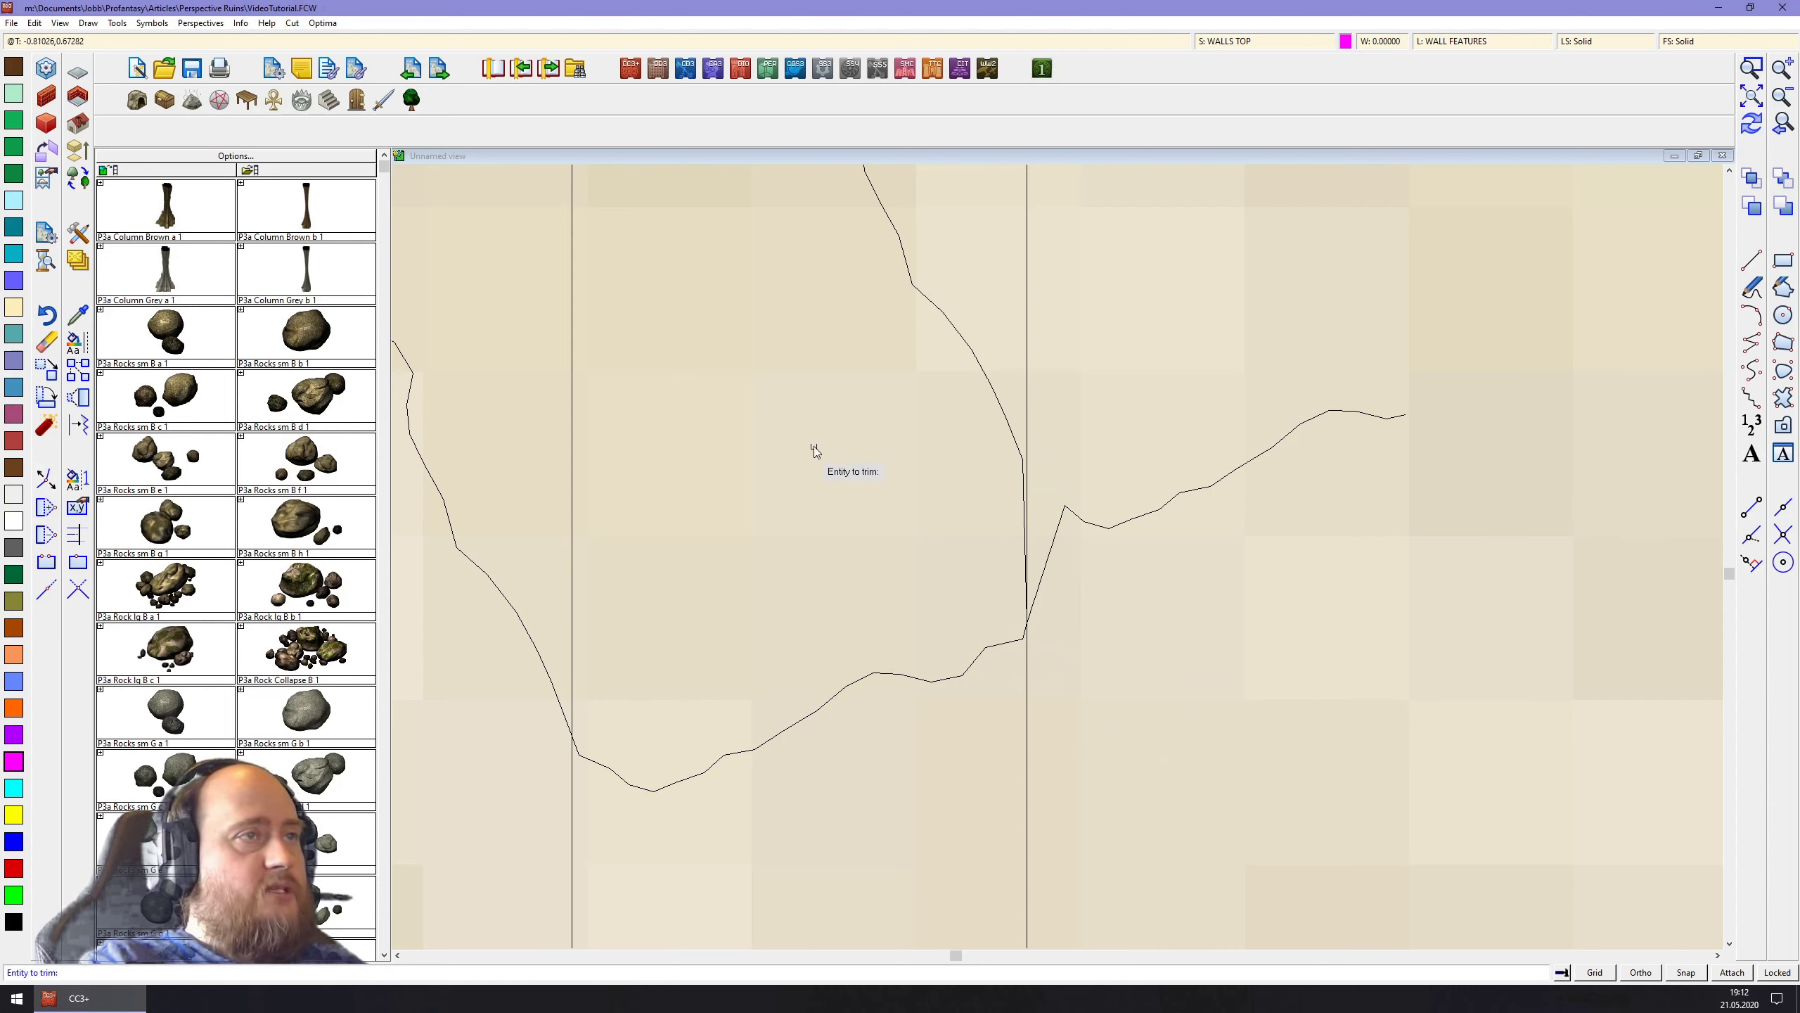
left_click(1013, 441)
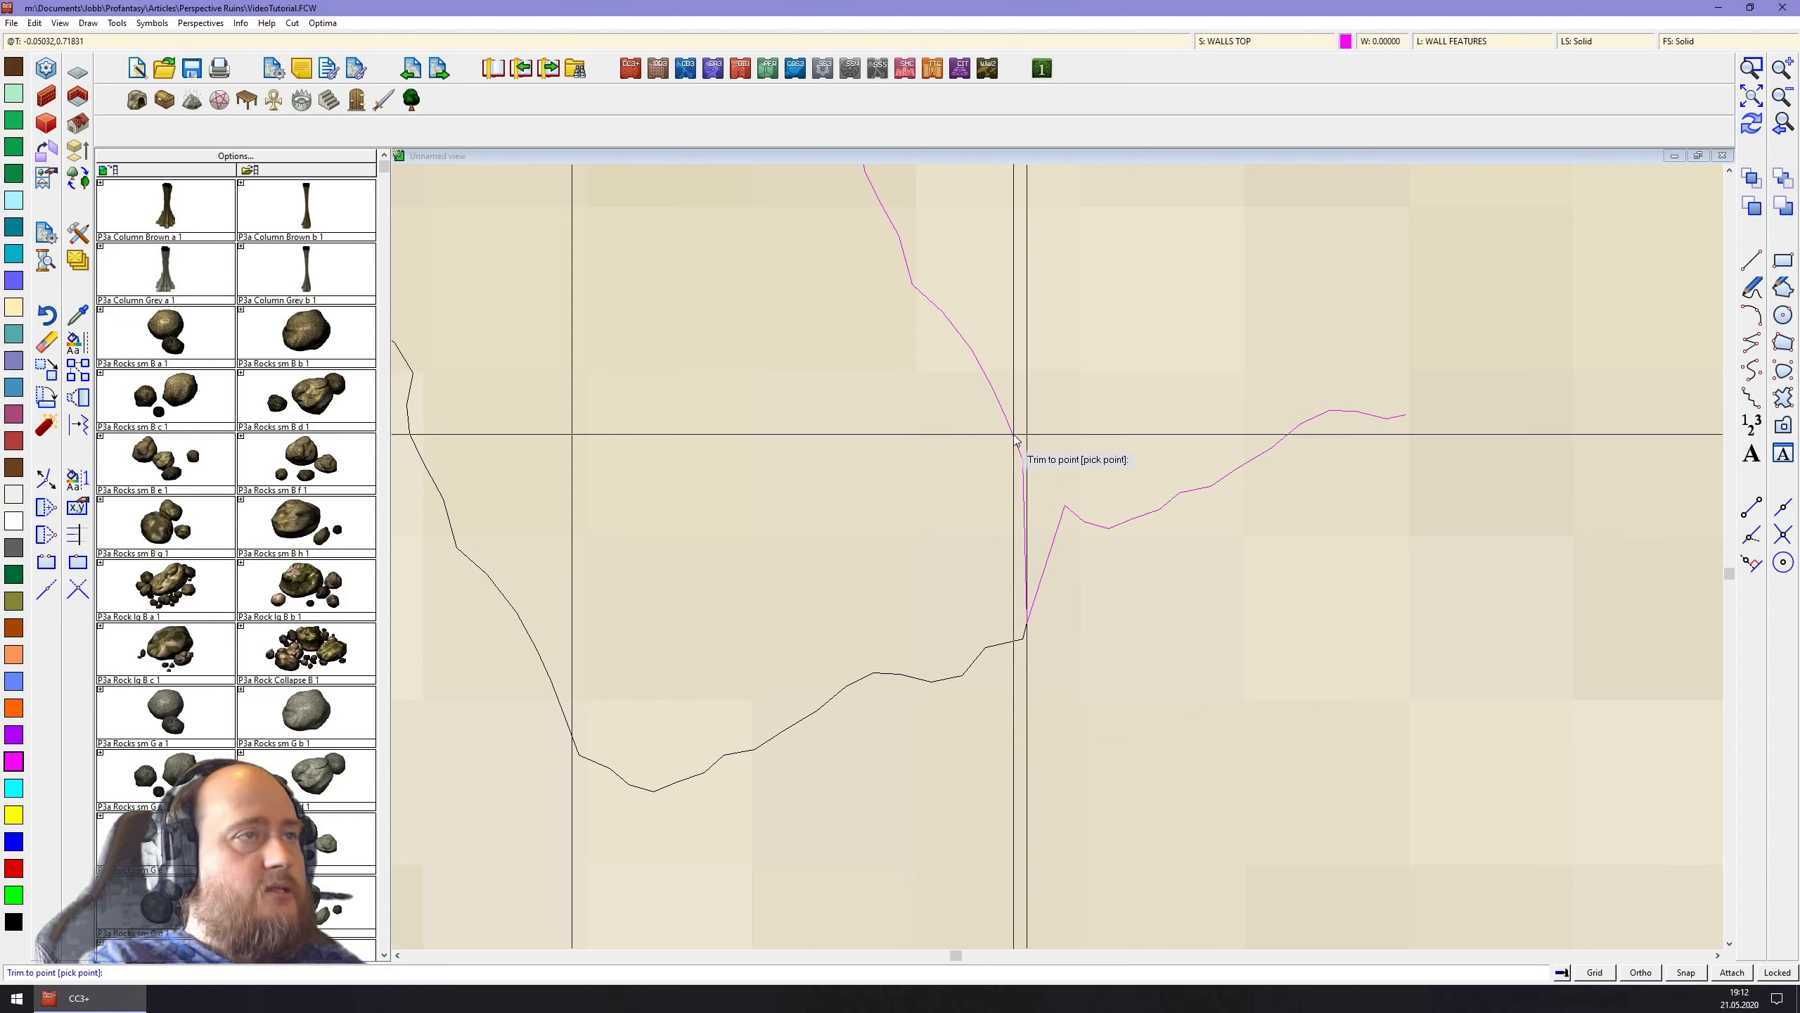
left_click(1787, 534)
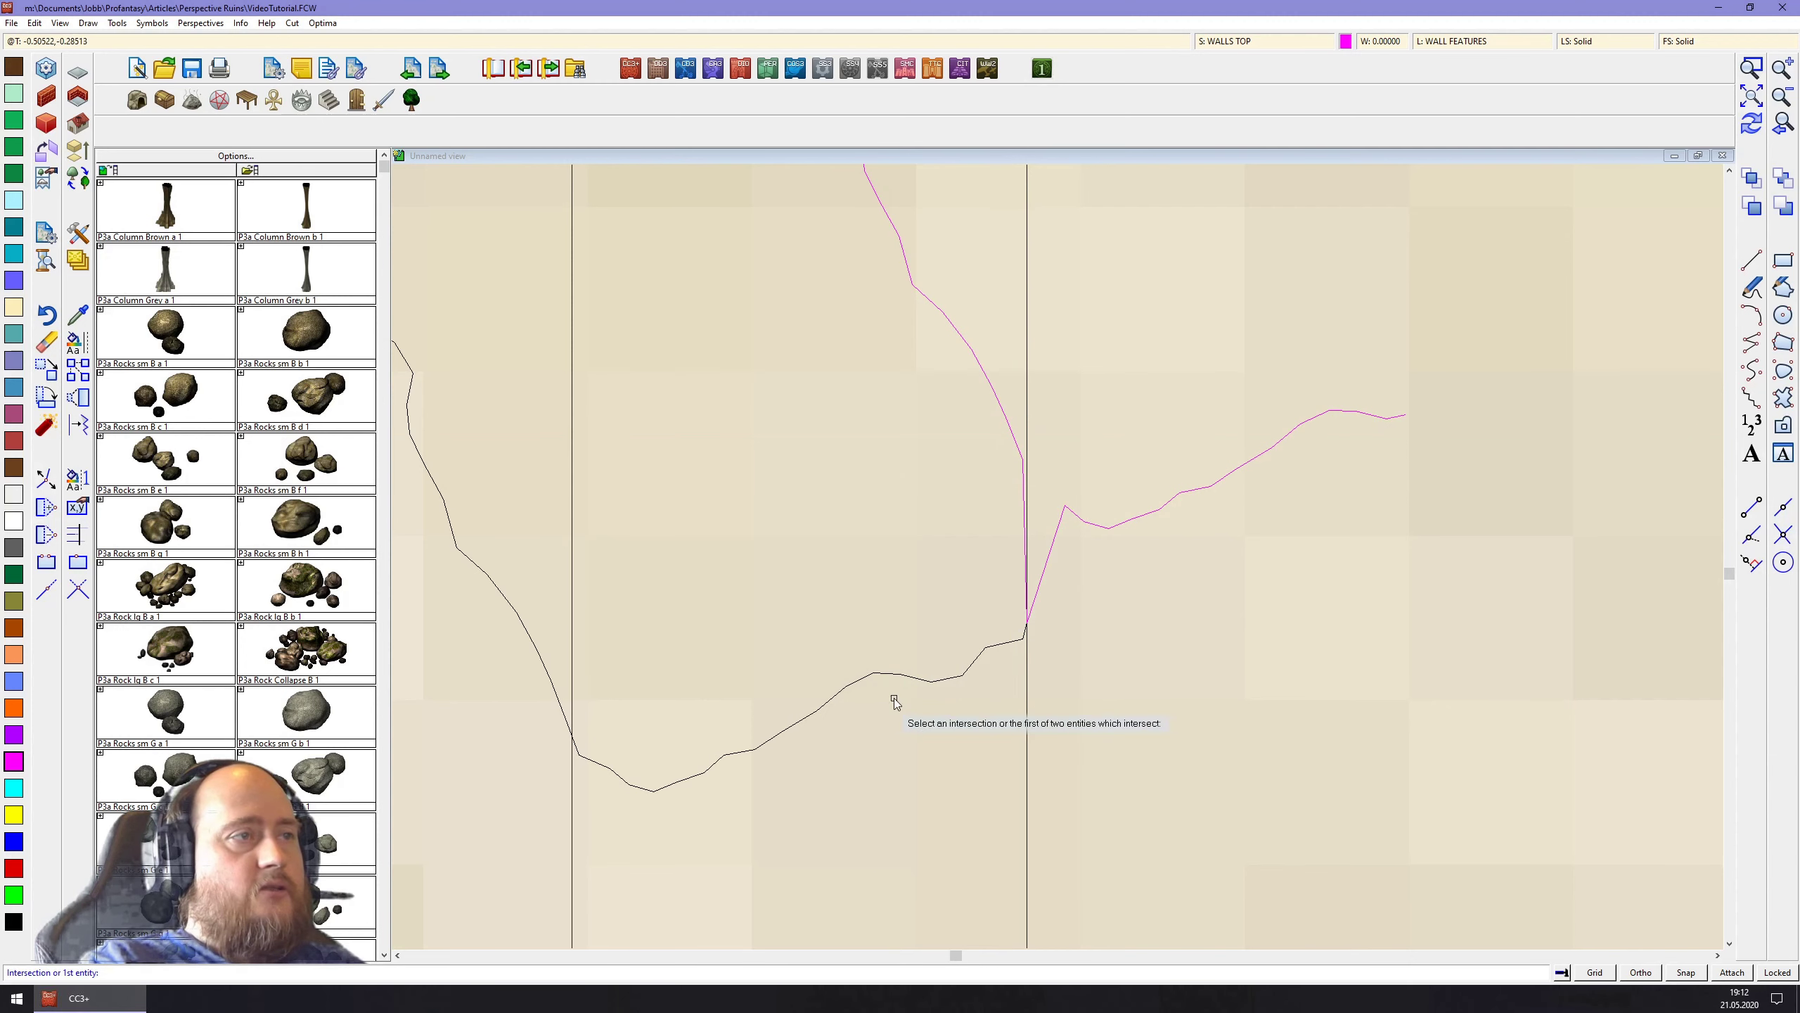
left_click(997, 649)
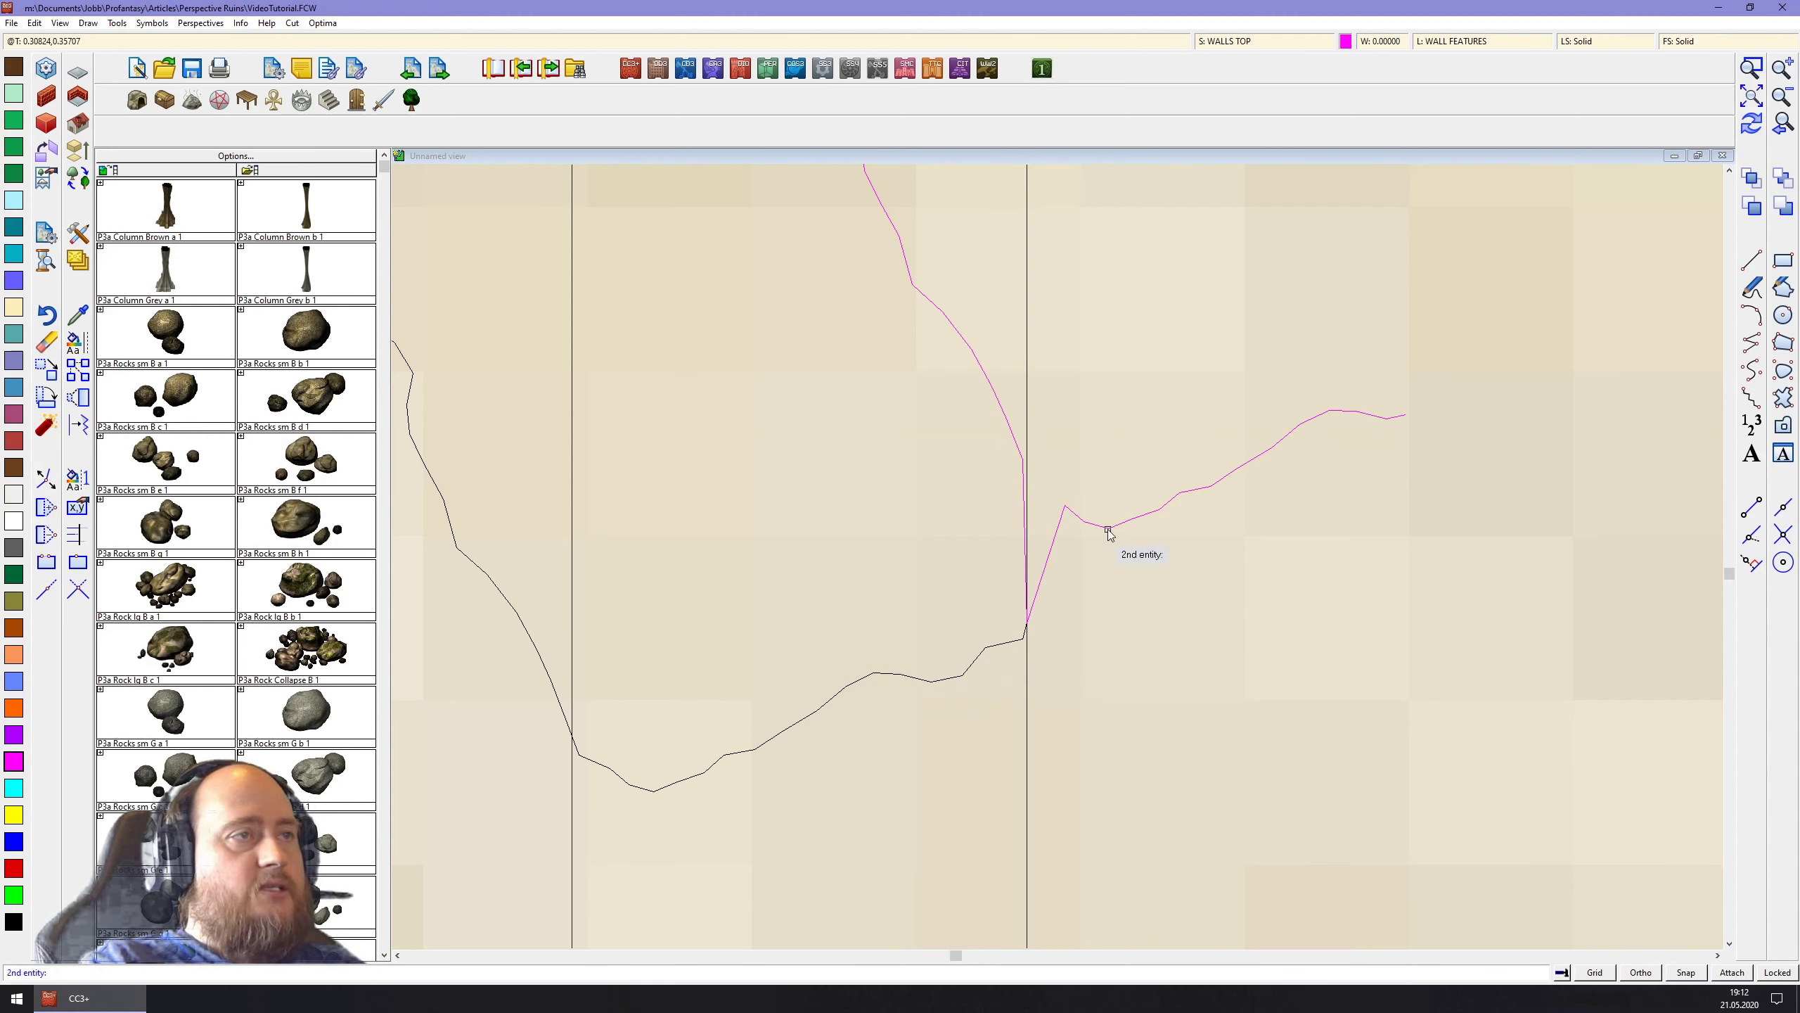
left_click(1109, 529)
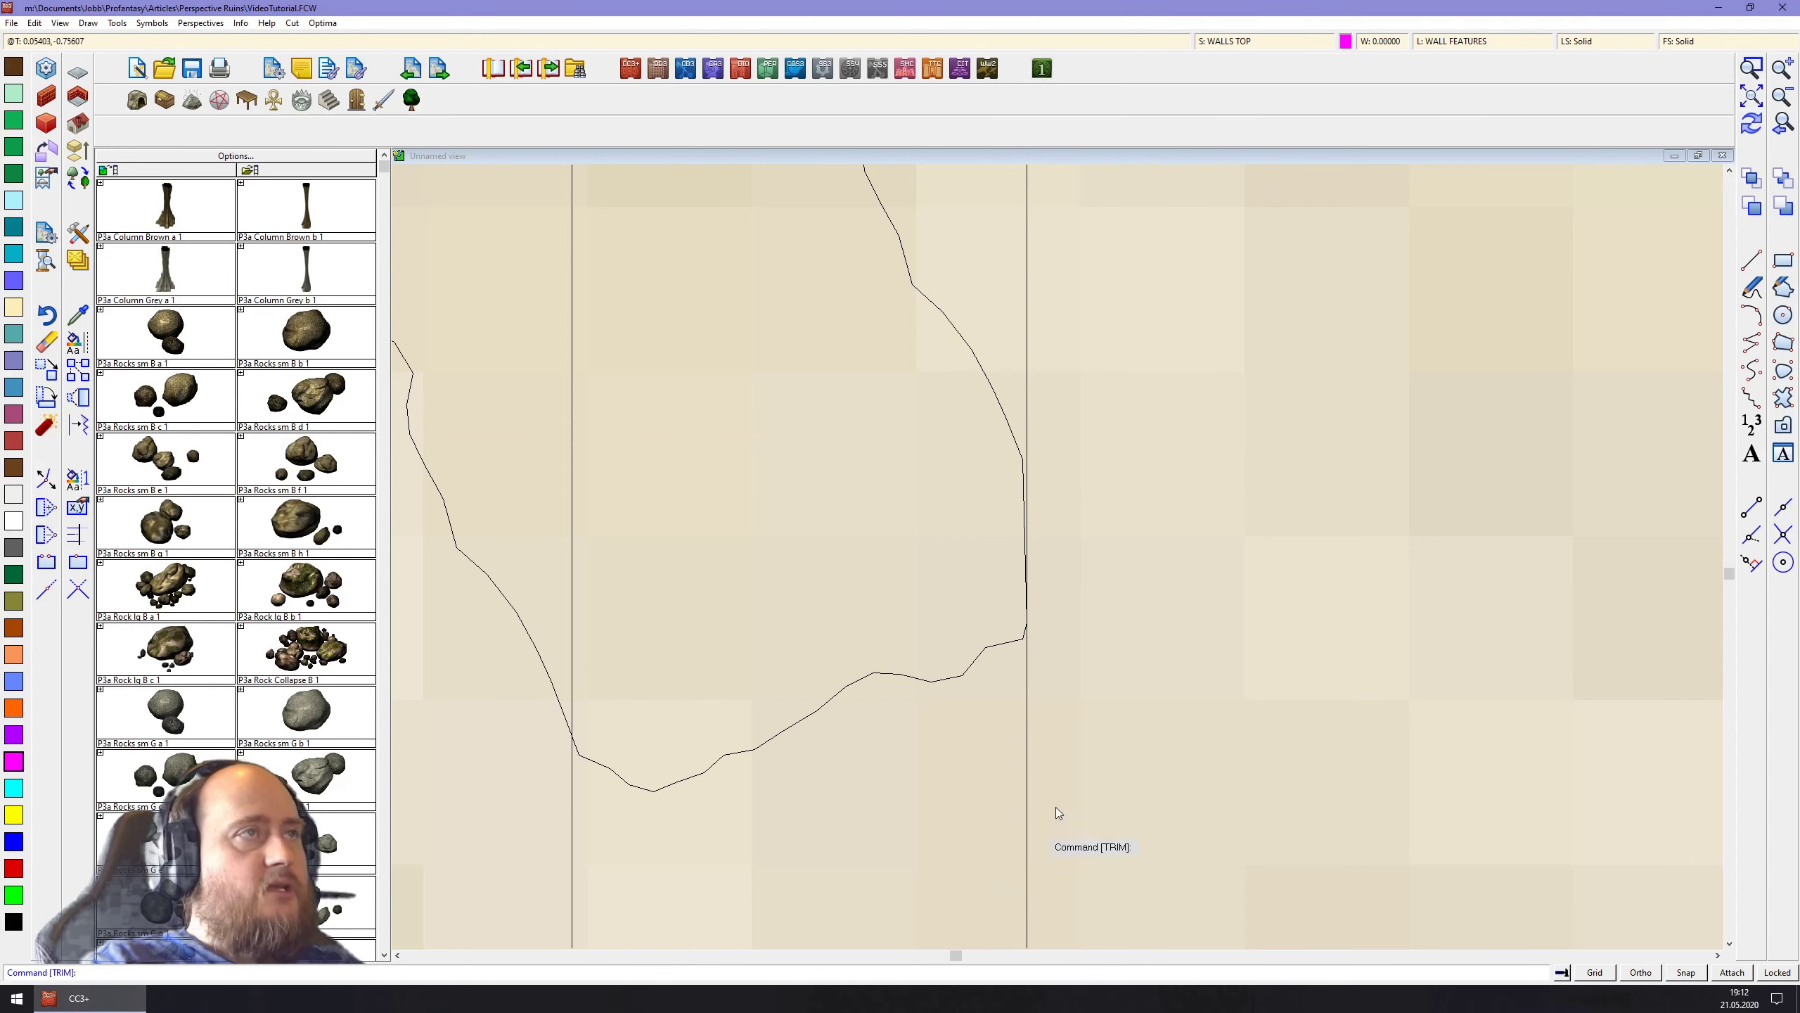
Zoom in on the wall's lower corner to inspect the crack ends
left_click(1749, 97)
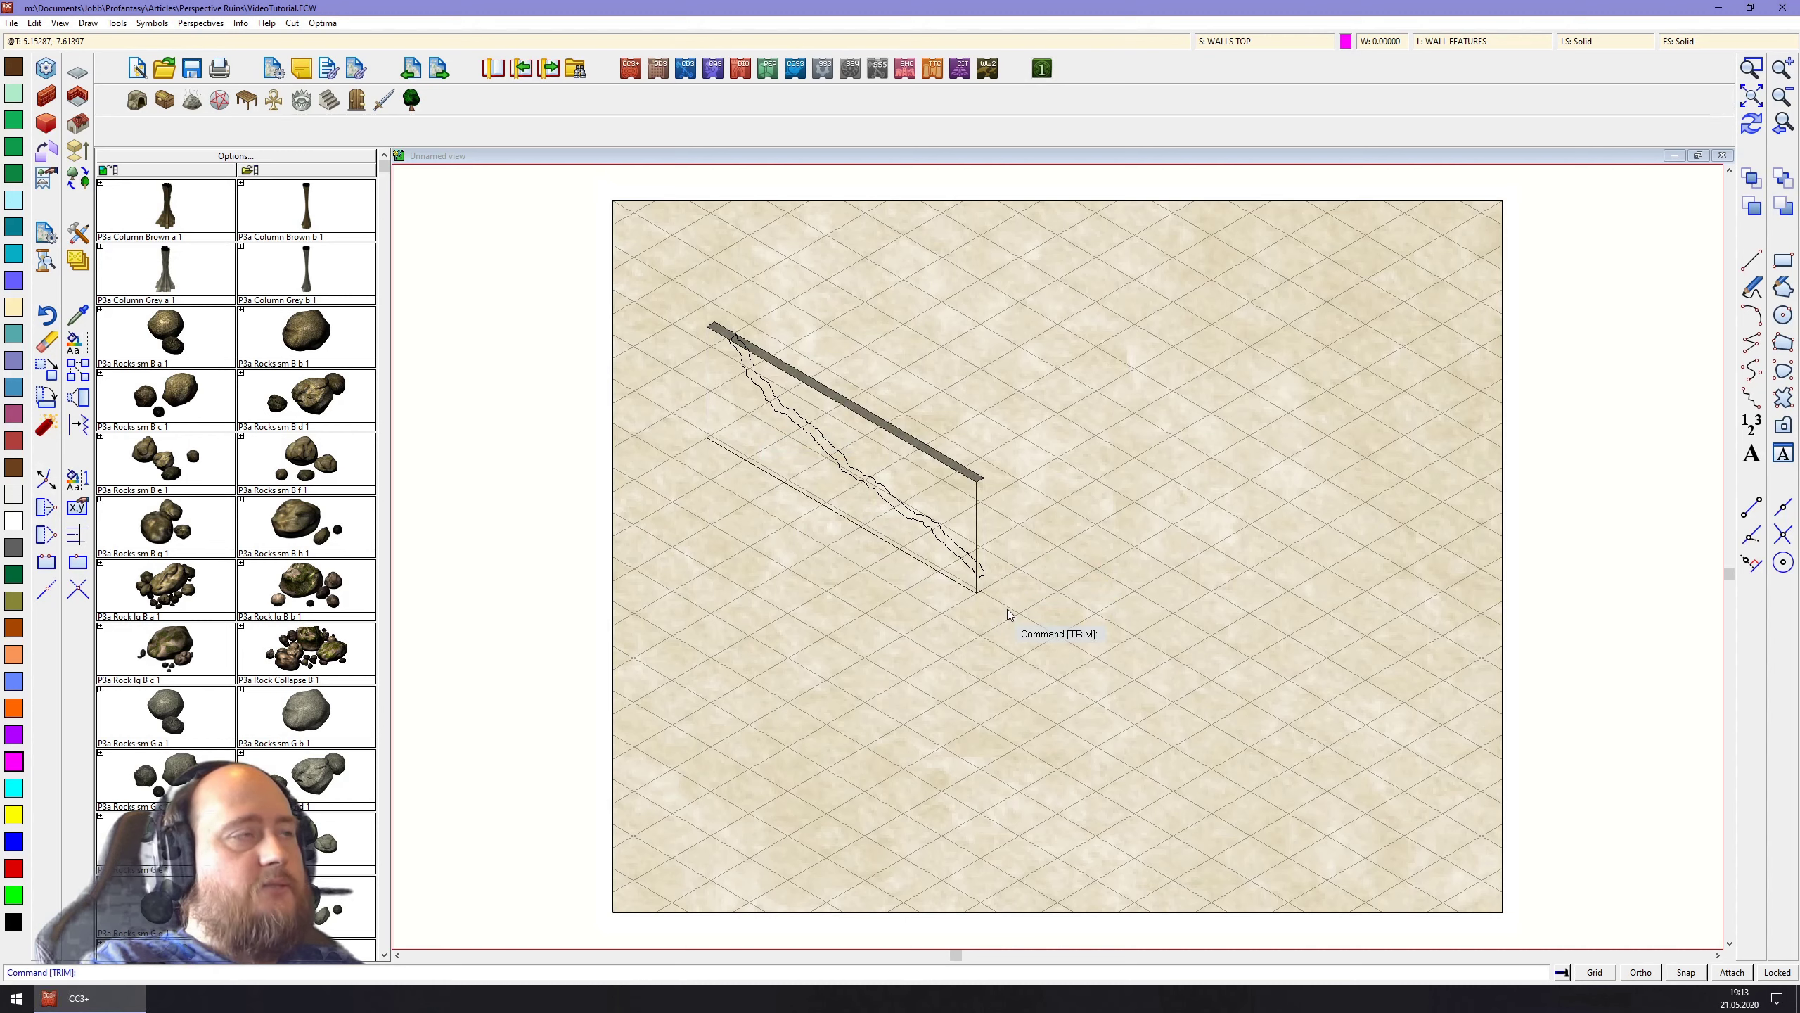
left_click(1751, 69)
left_click(977, 563)
left_click(993, 593)
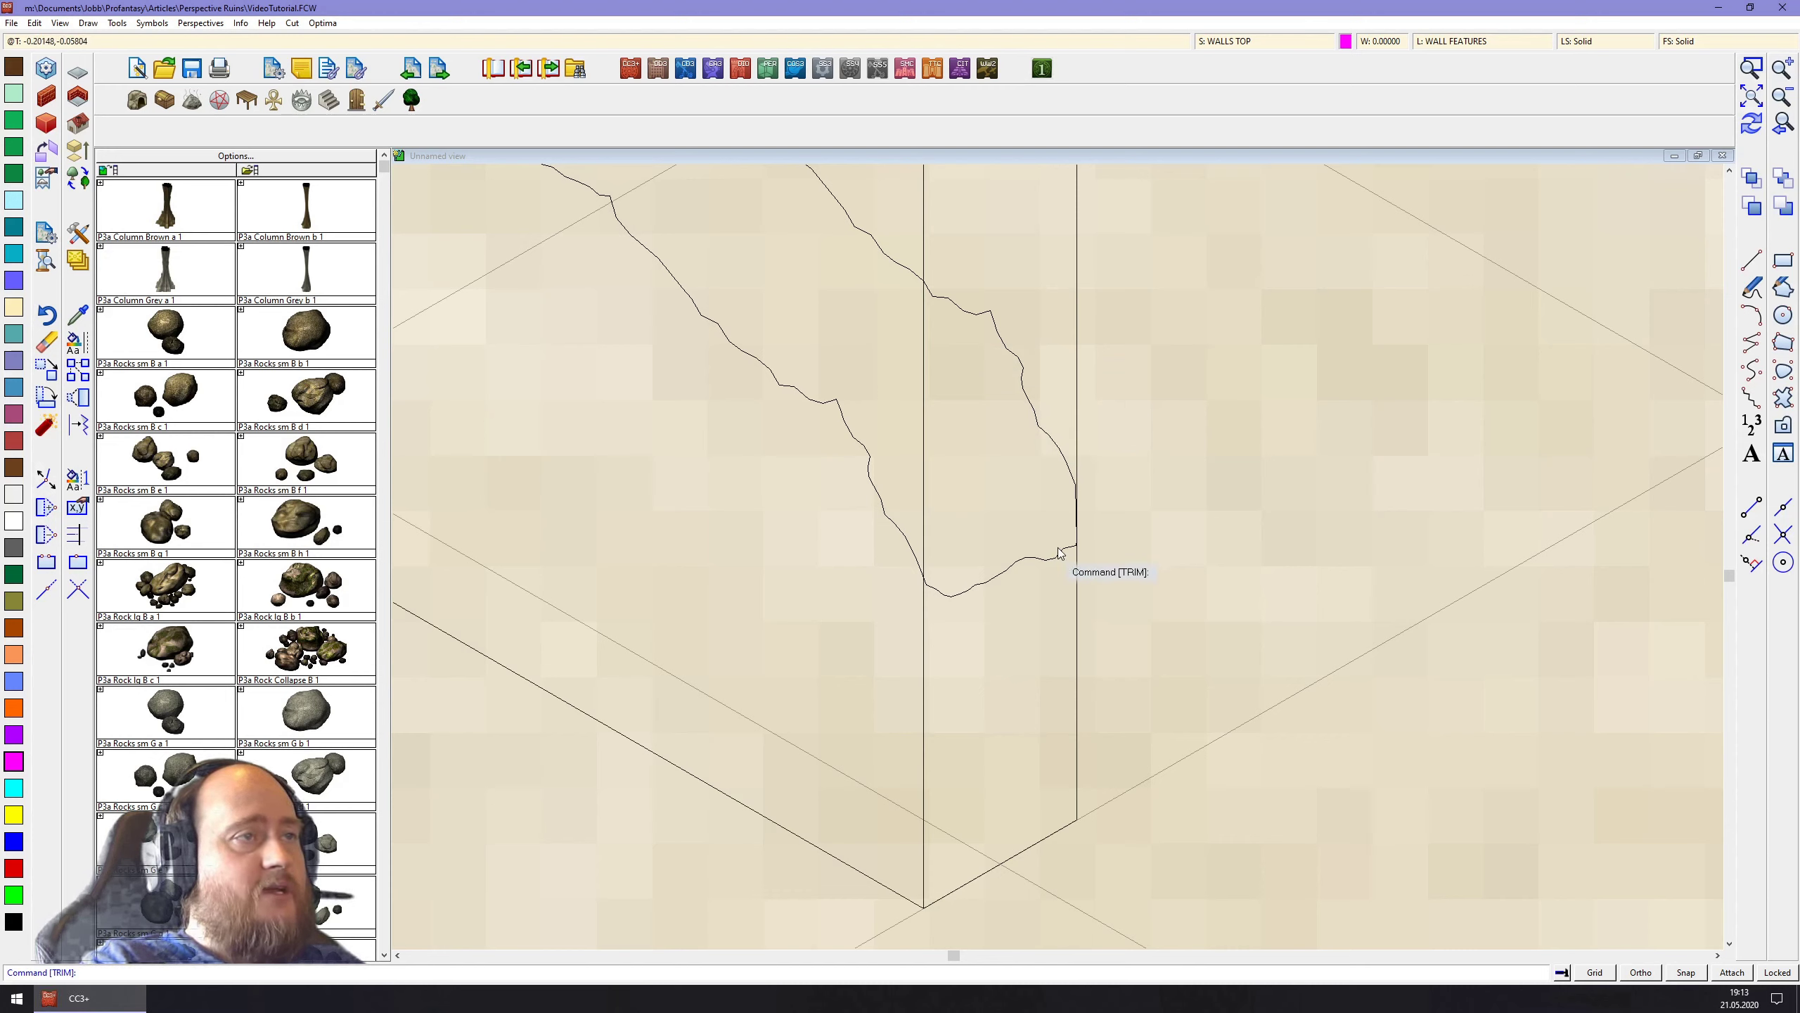
Zoom back out and frame the whole wall so it fills the view
left_click(1751, 96)
left_click(1751, 67)
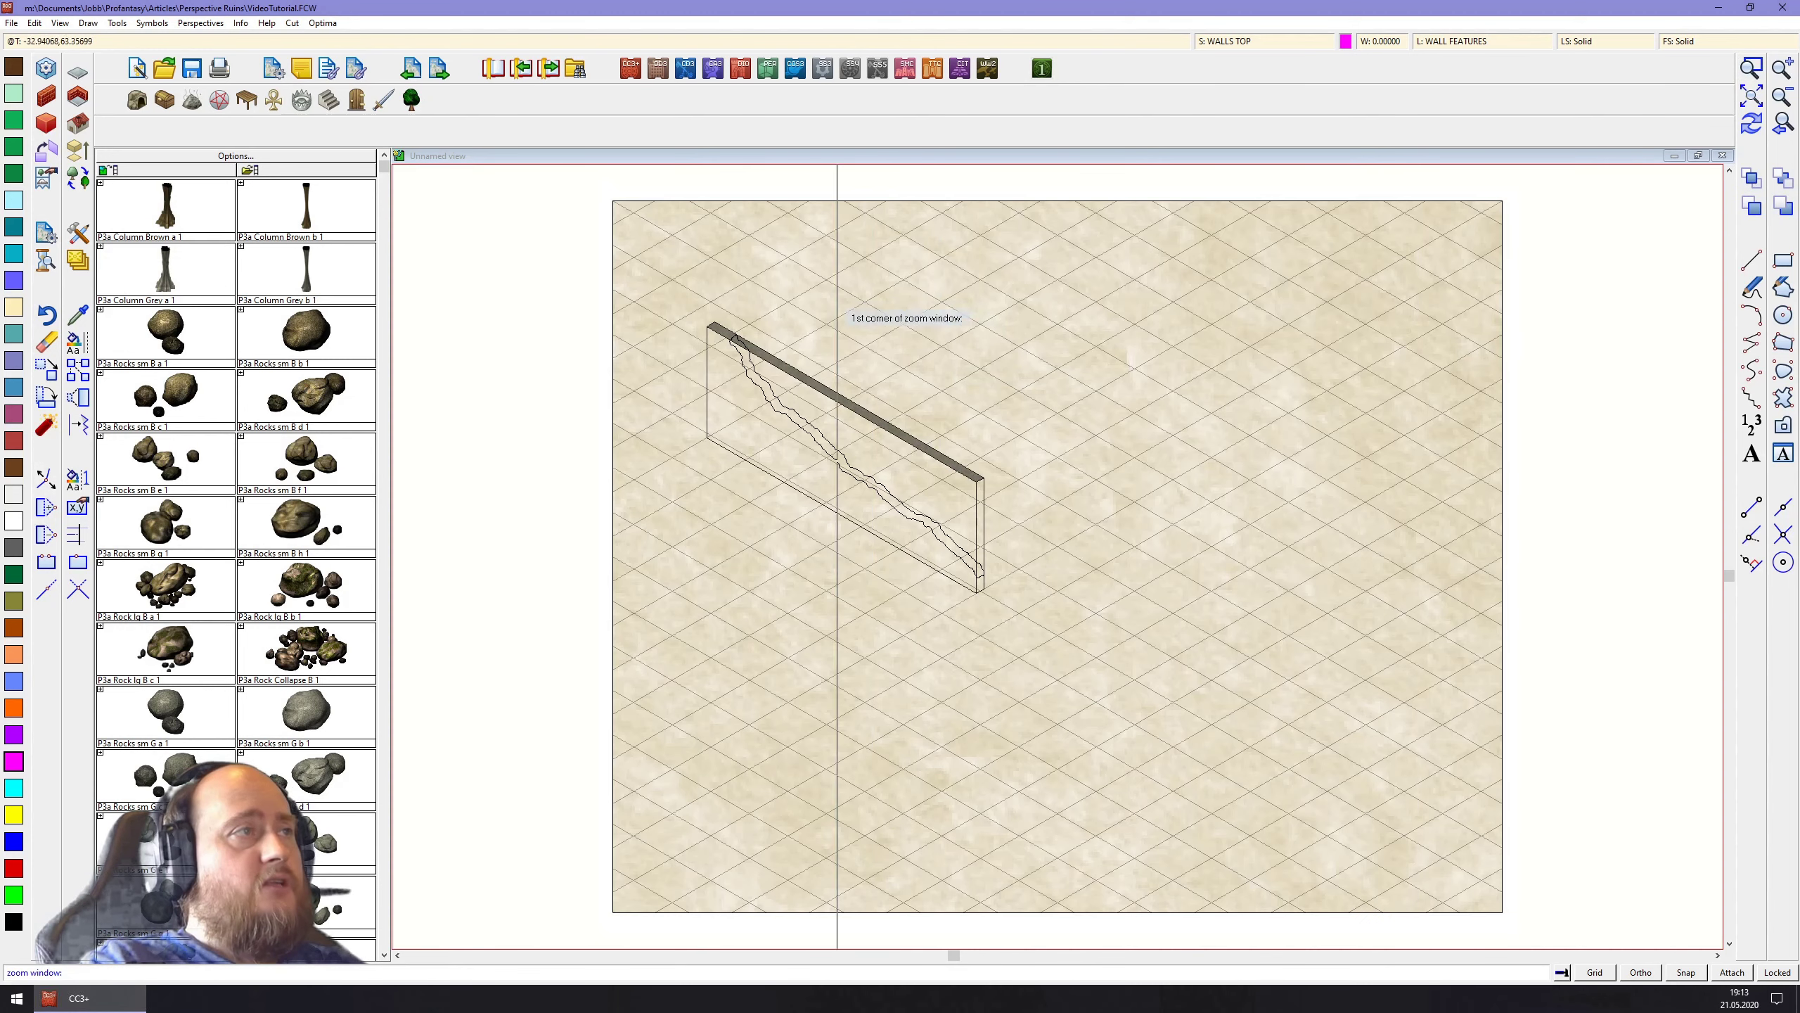
left_click(692, 307)
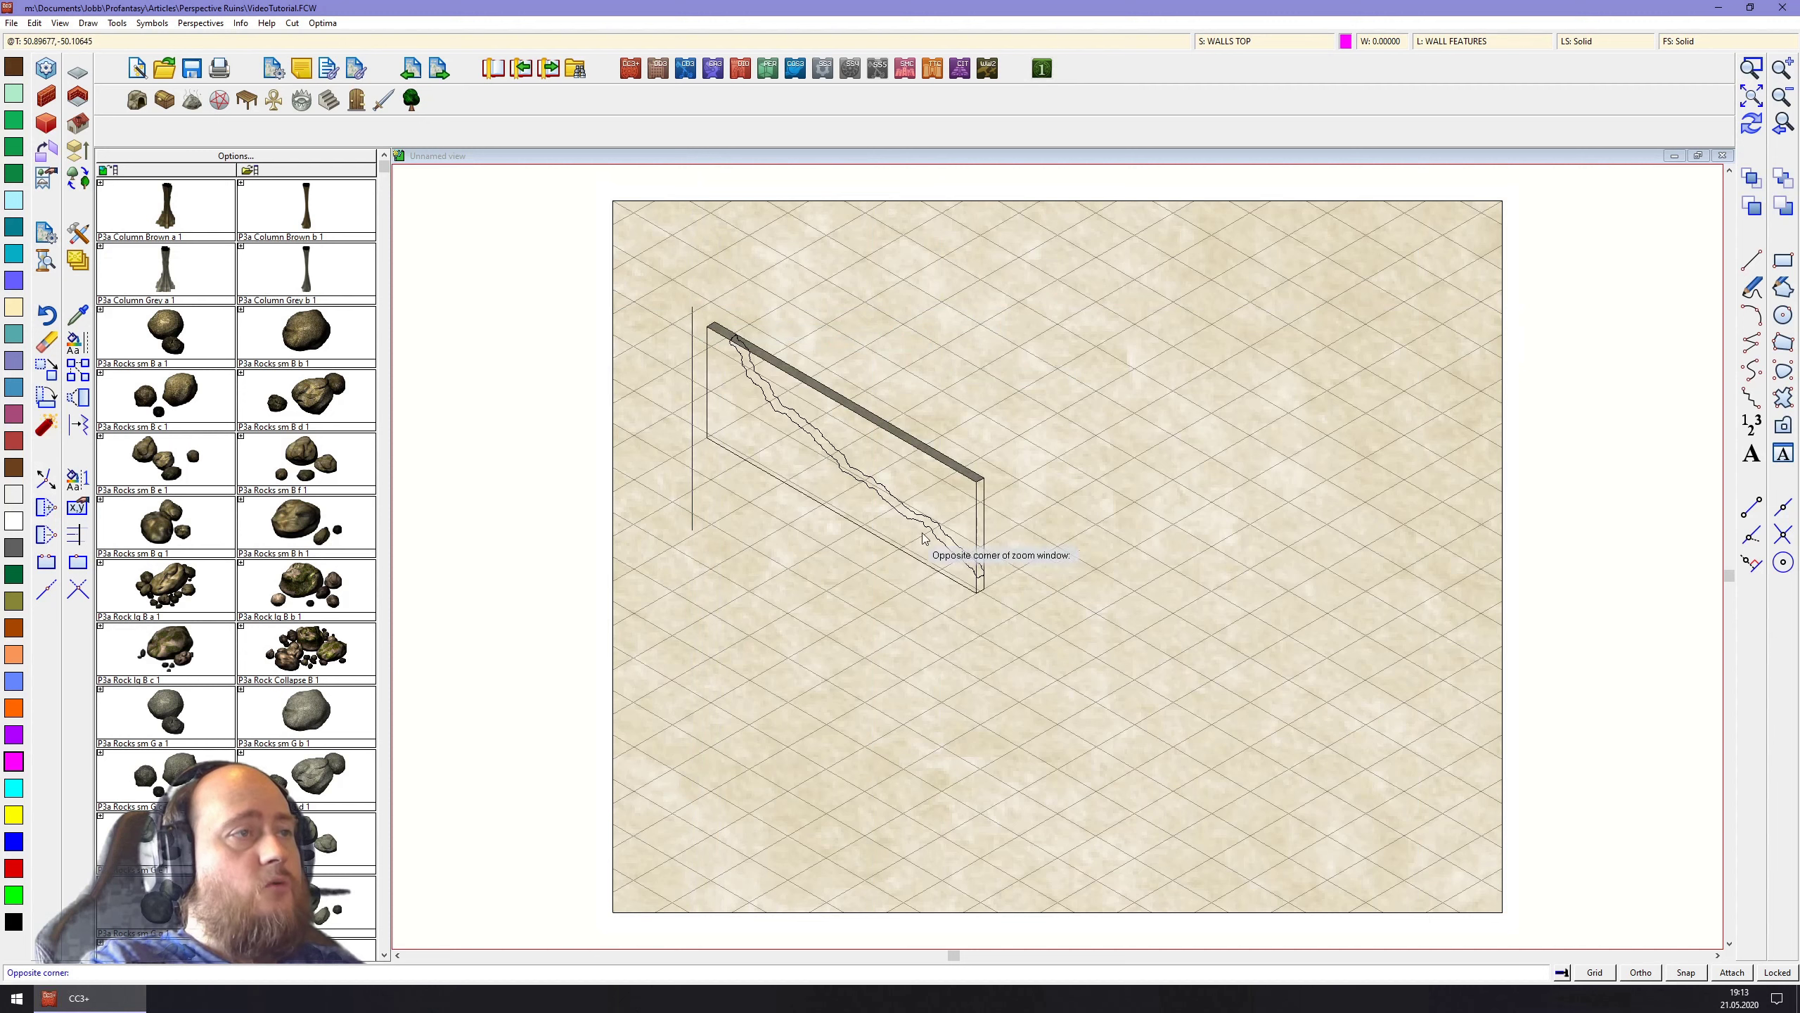
left_click(1001, 608)
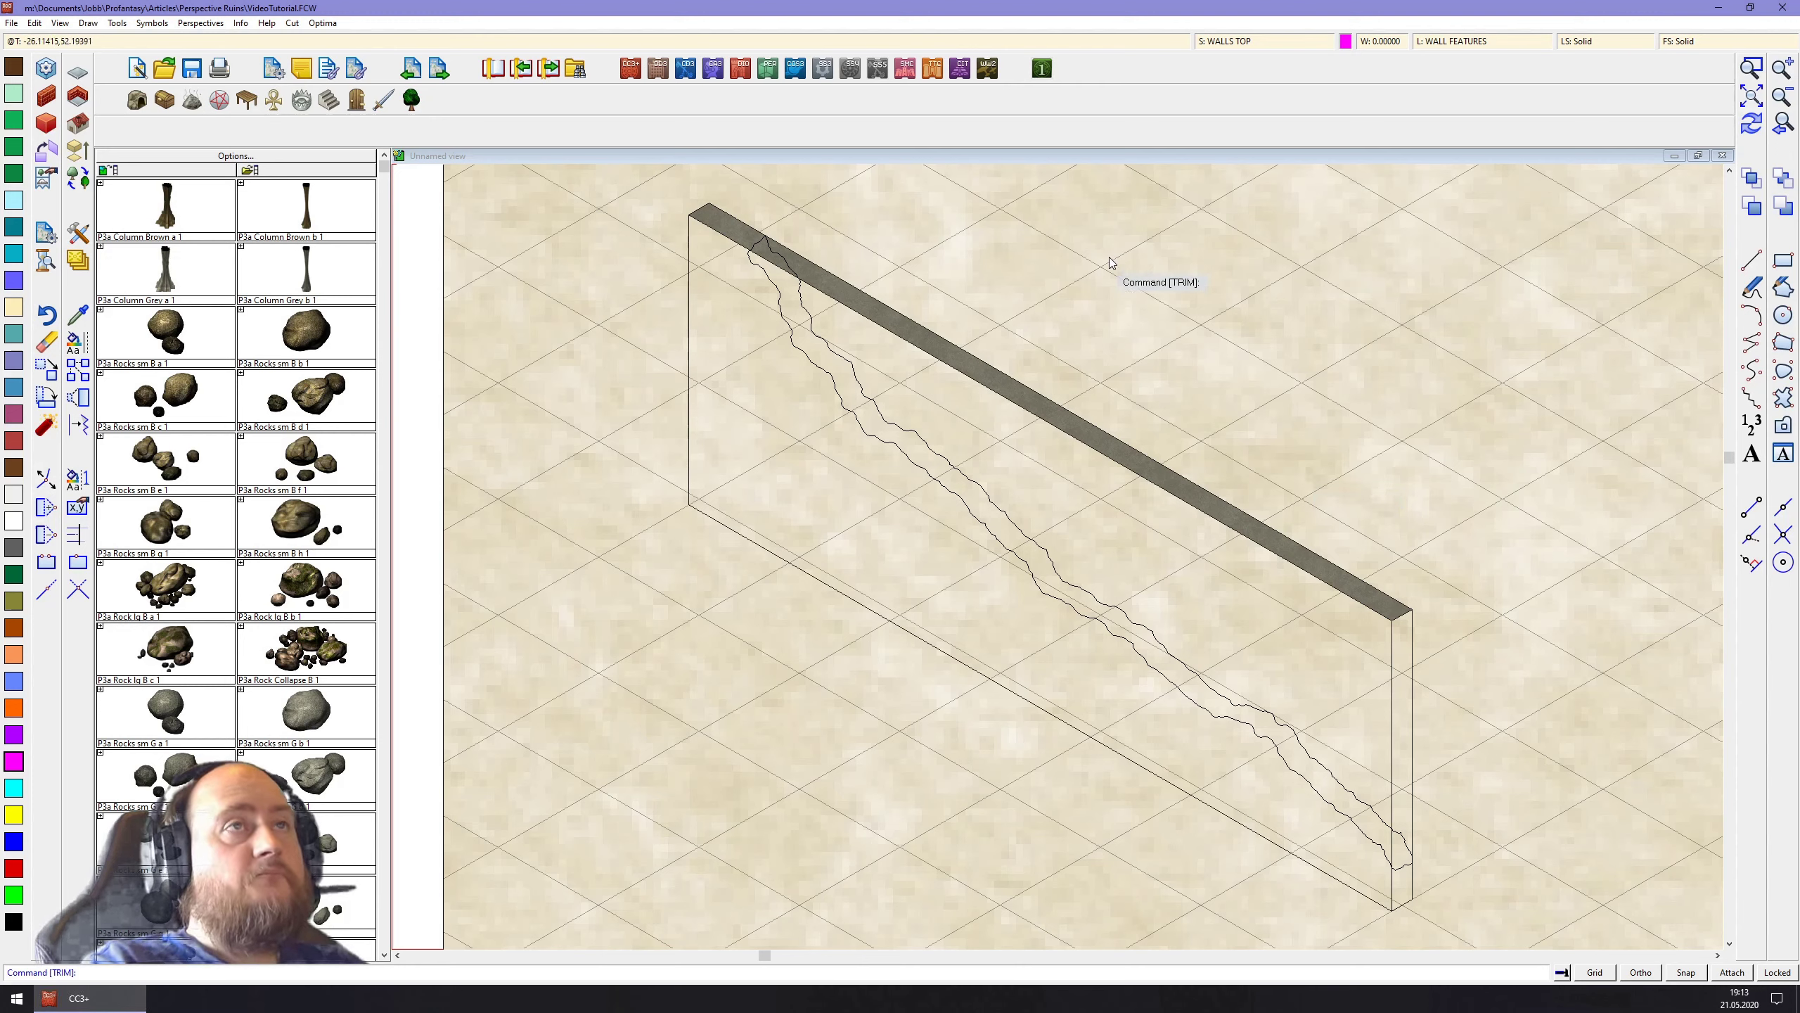
Make Walls, Solid Colors the current layer and hide the HOLES layer
left_click(1430, 45)
left_click(794, 376)
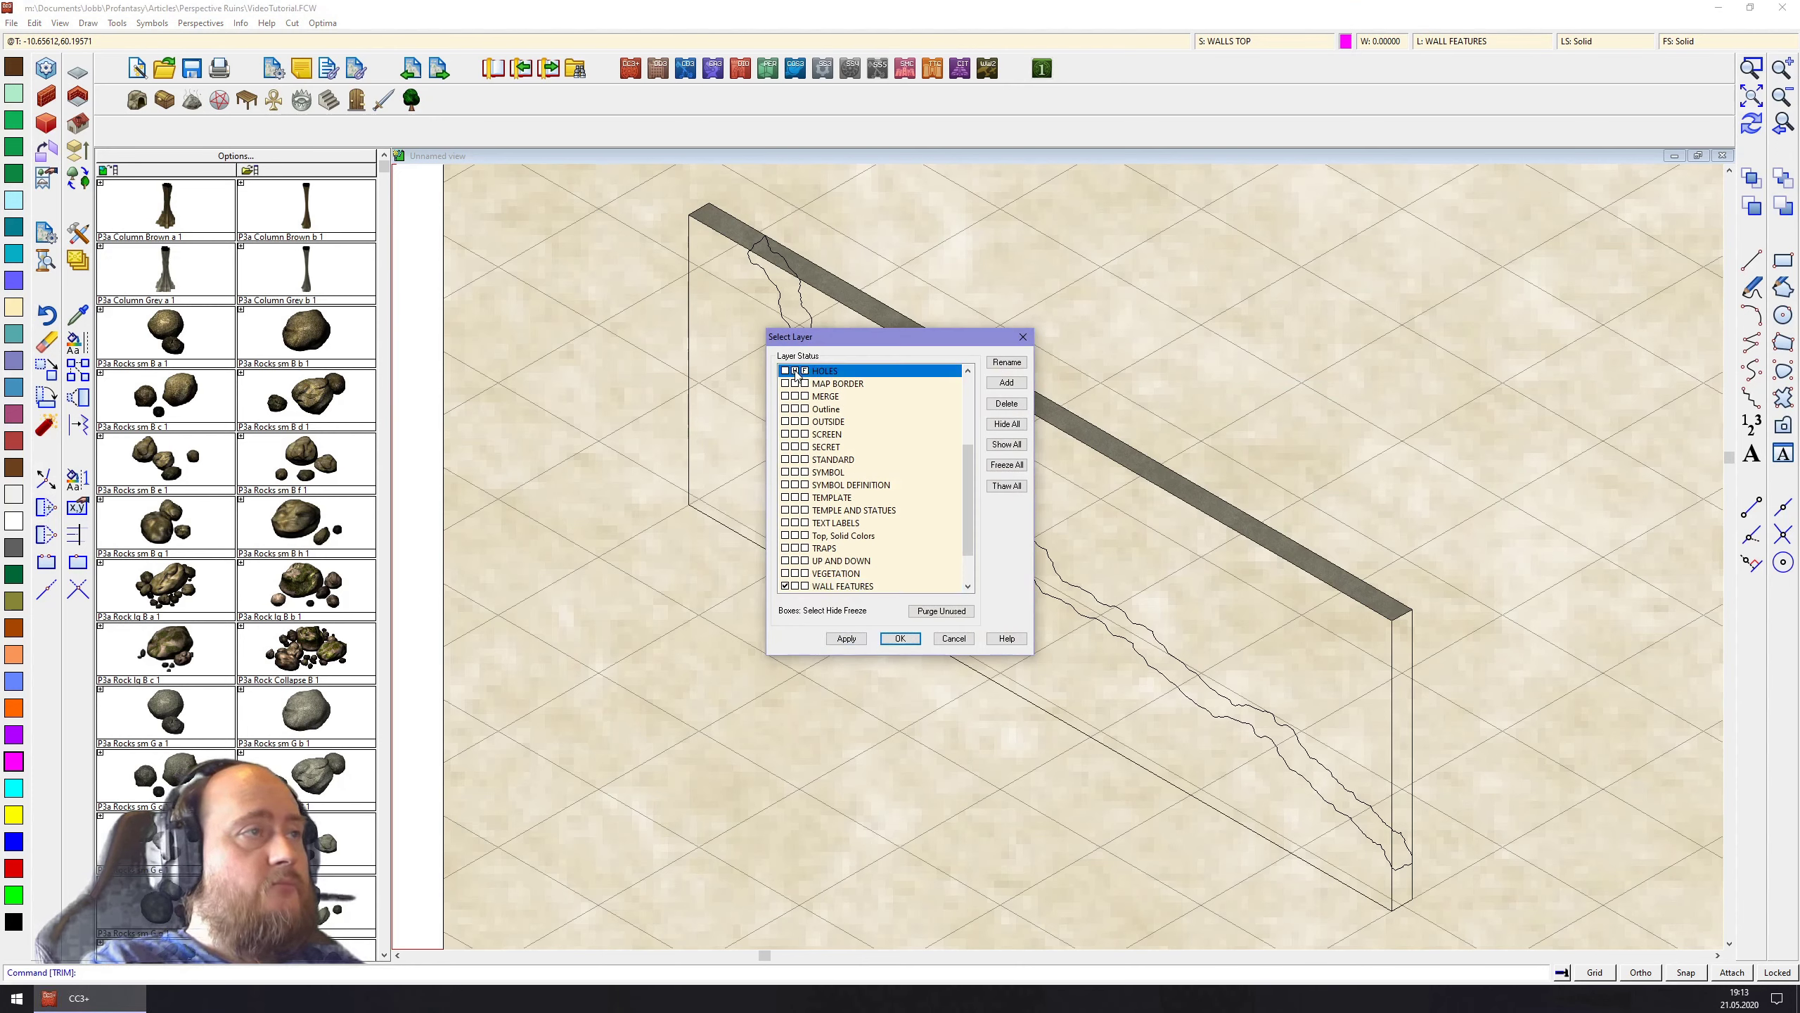
scroll(803, 578, "down", 2)
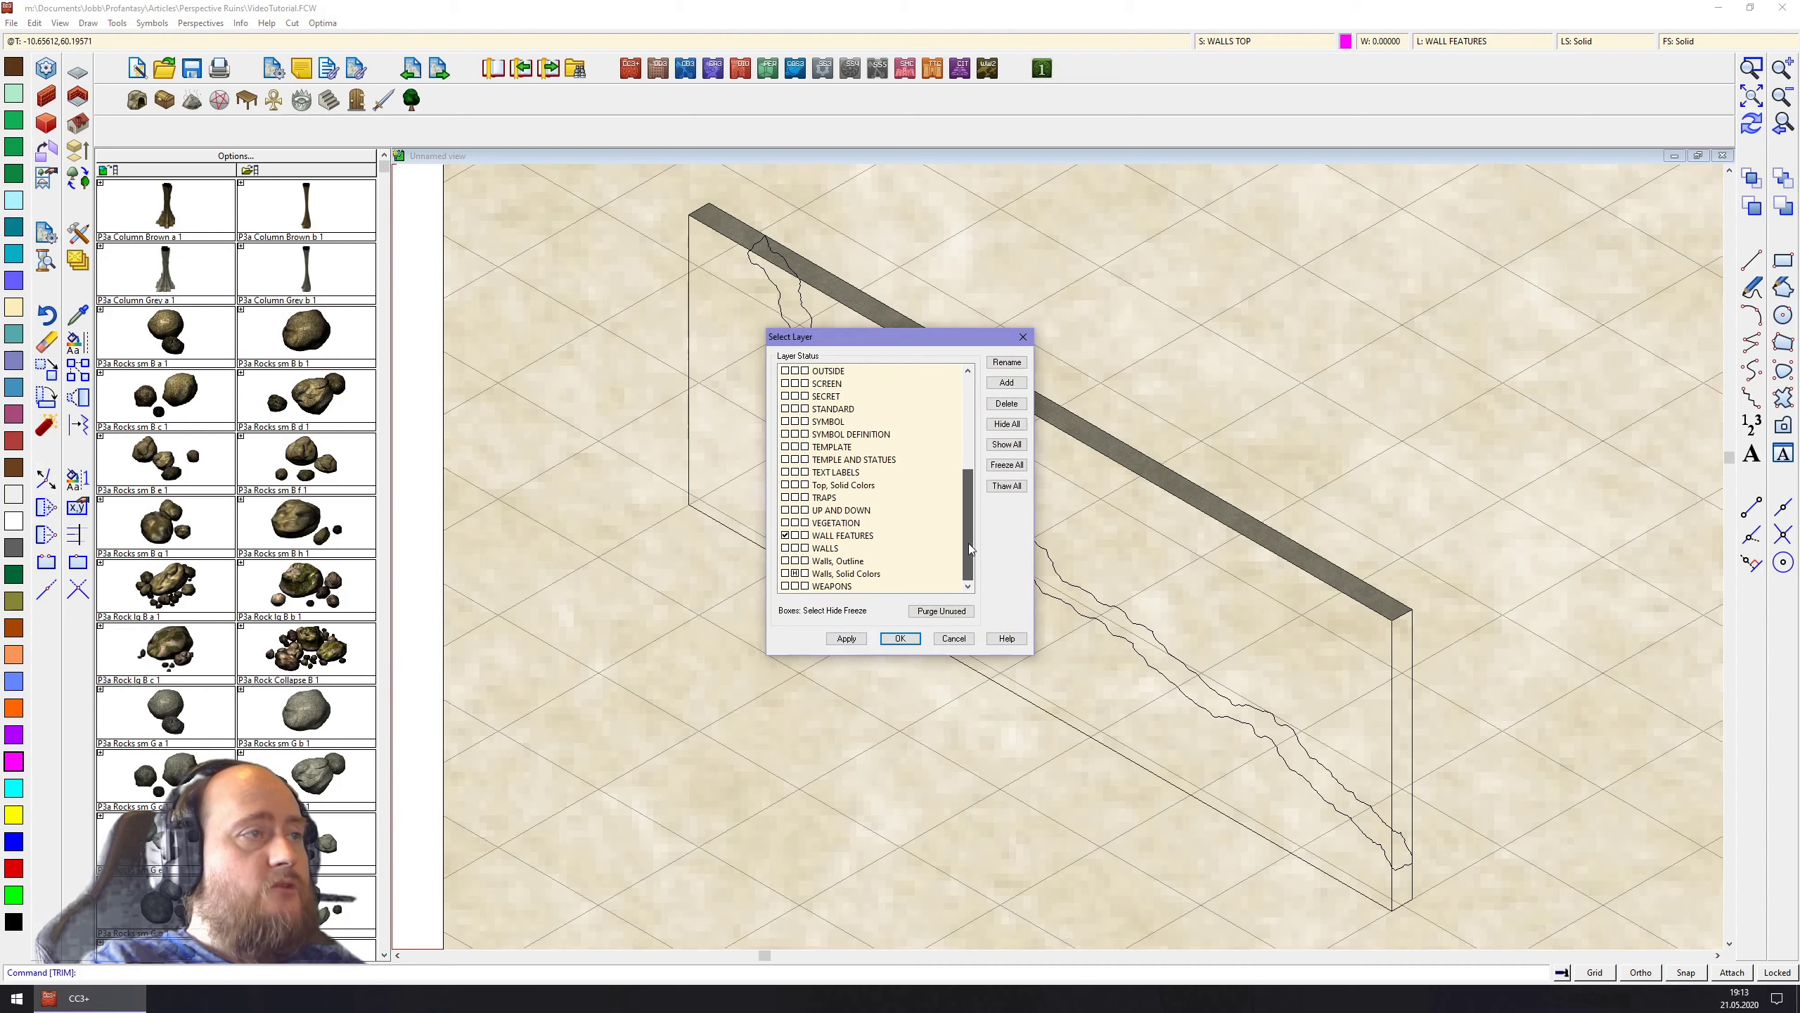
left_click(803, 573)
left_click(900, 638)
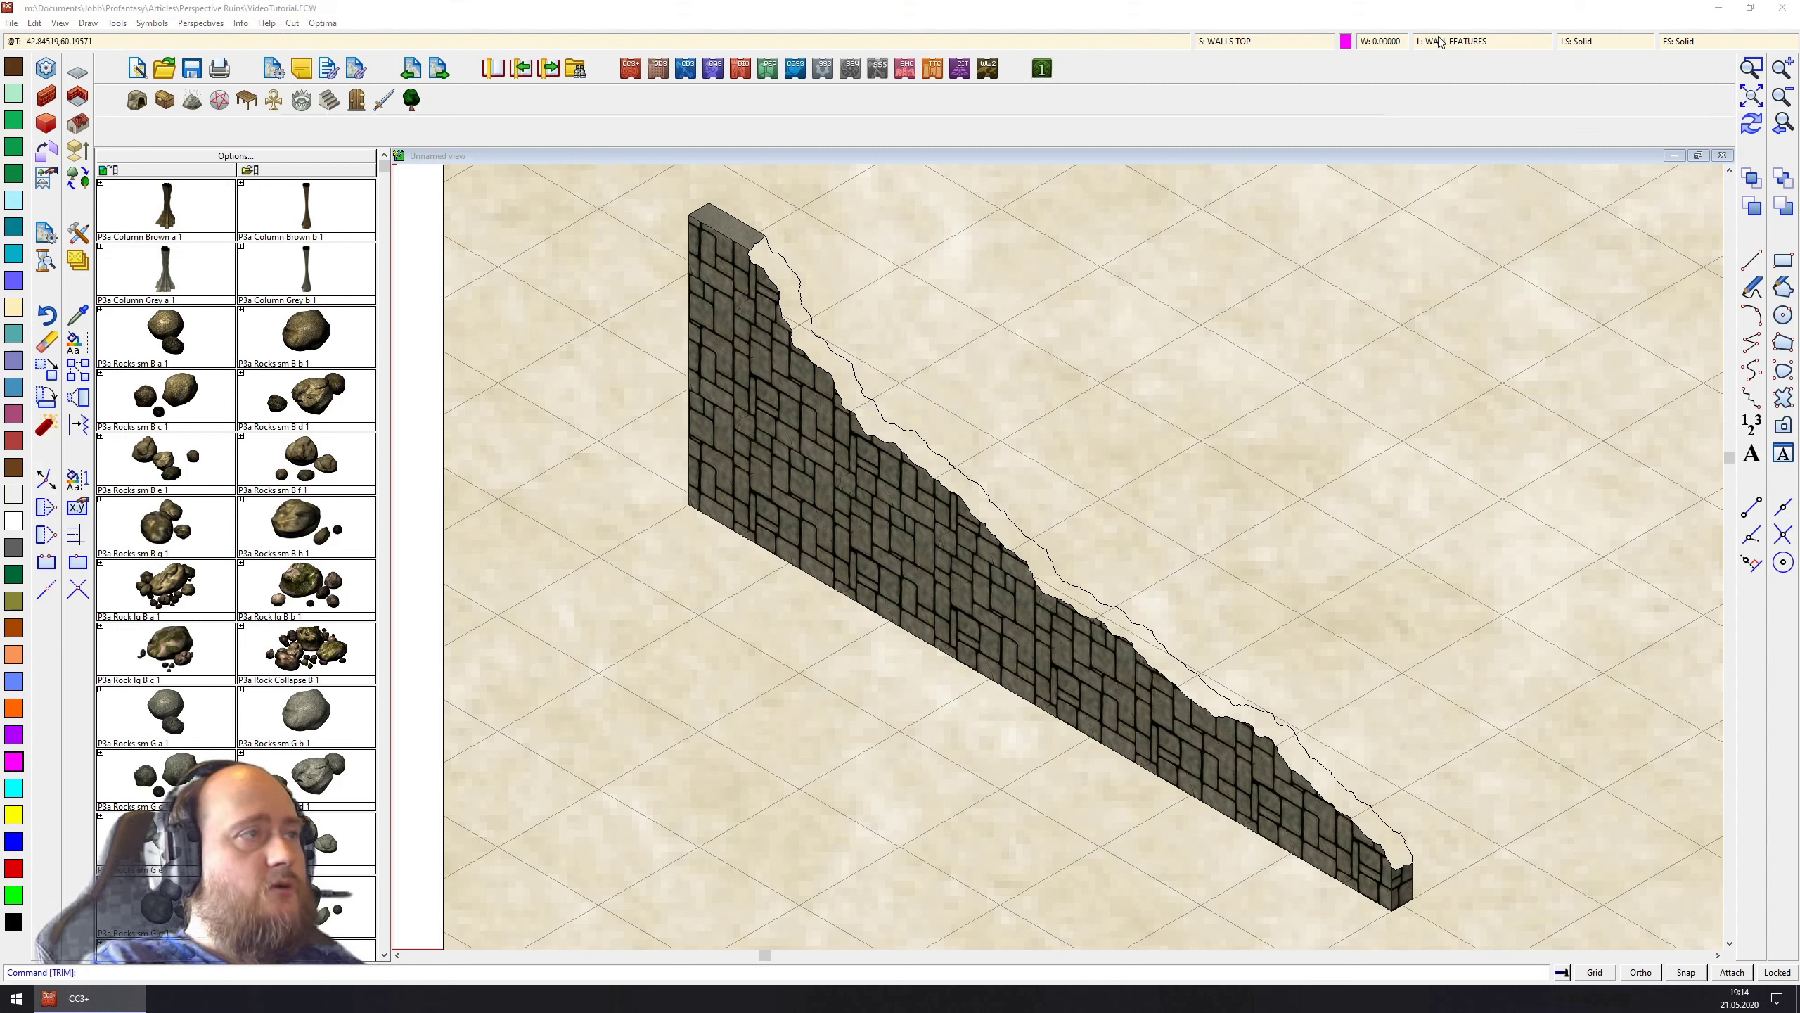
left_click(795, 370)
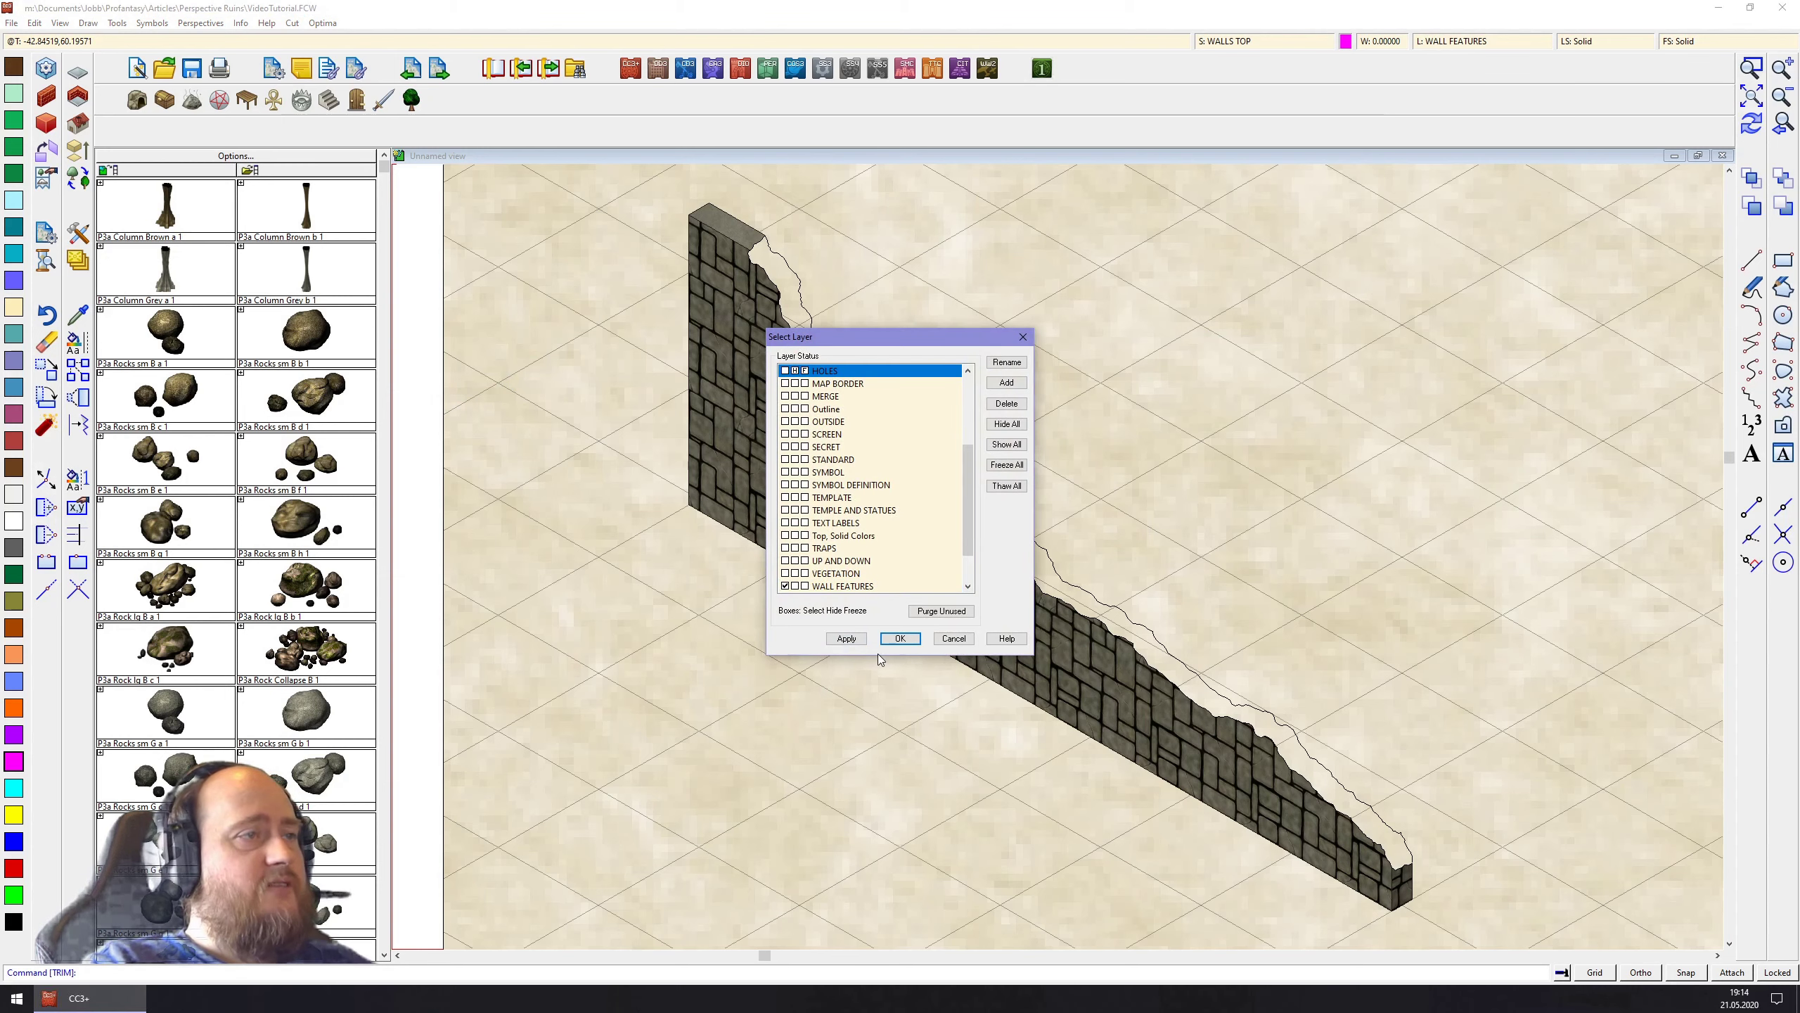
left_click(899, 638)
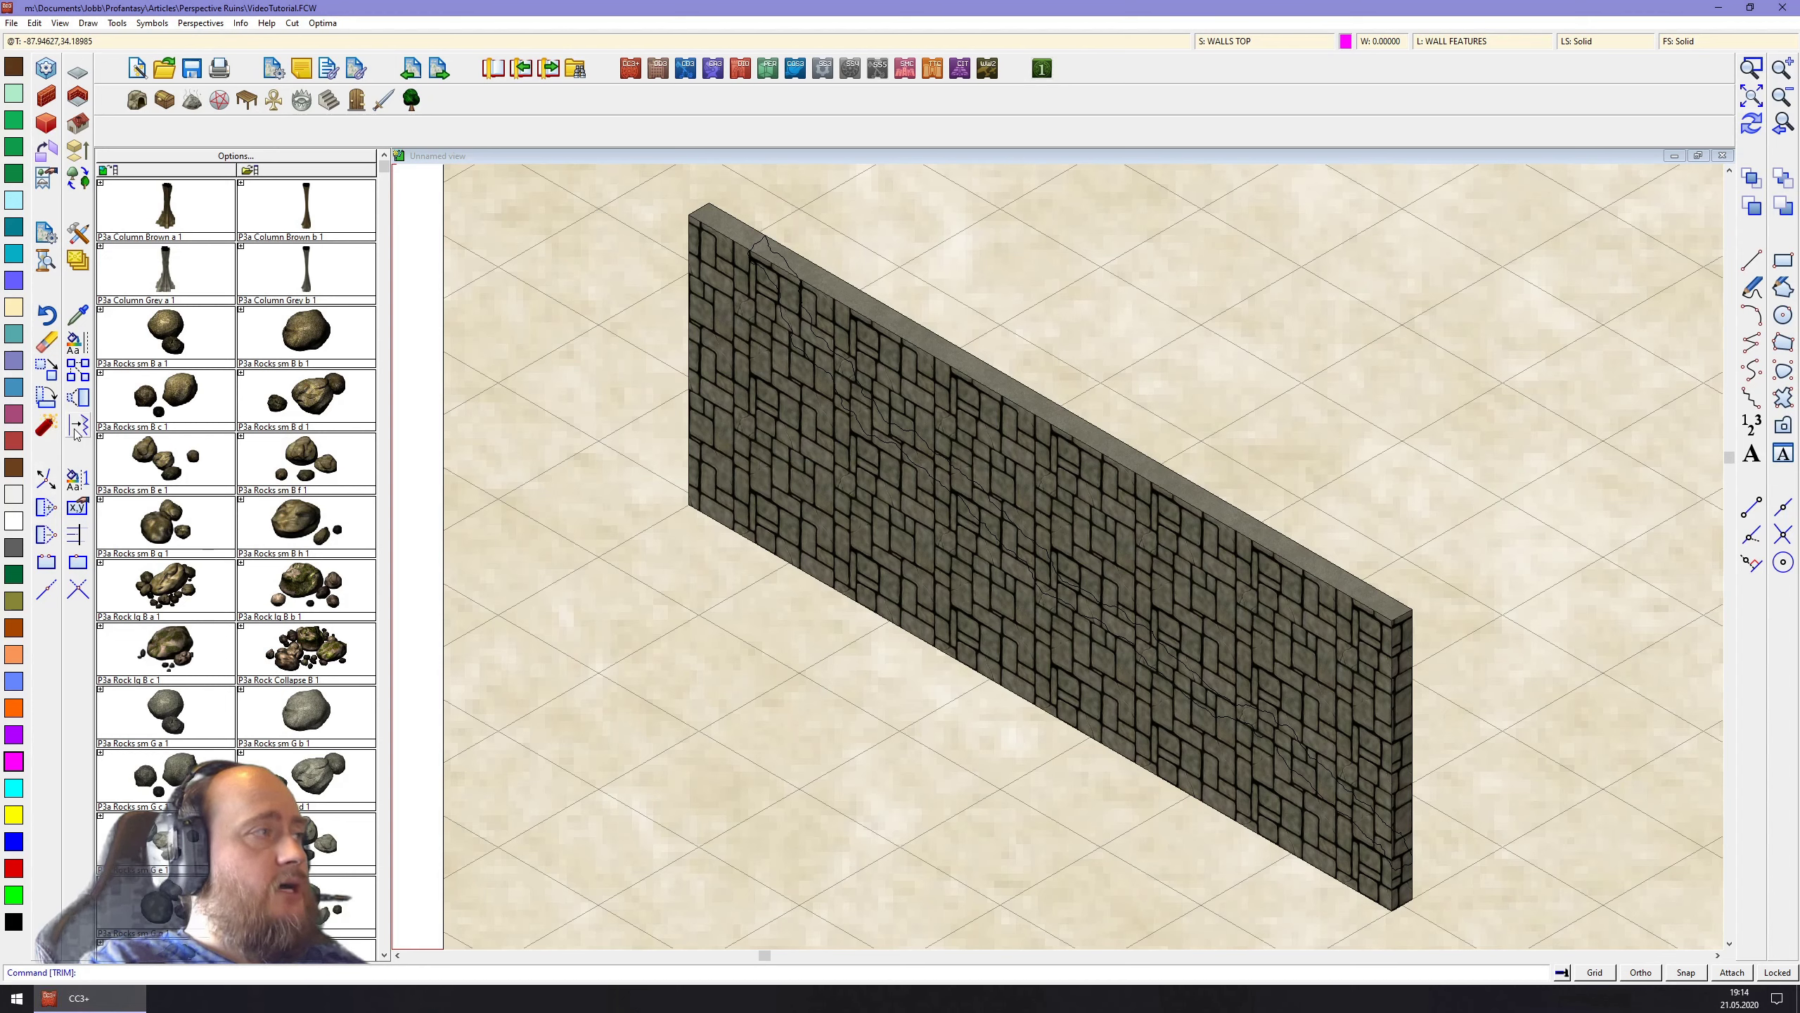
Merge both crack lines into one magenta path with Line To Path
right_click(48, 431)
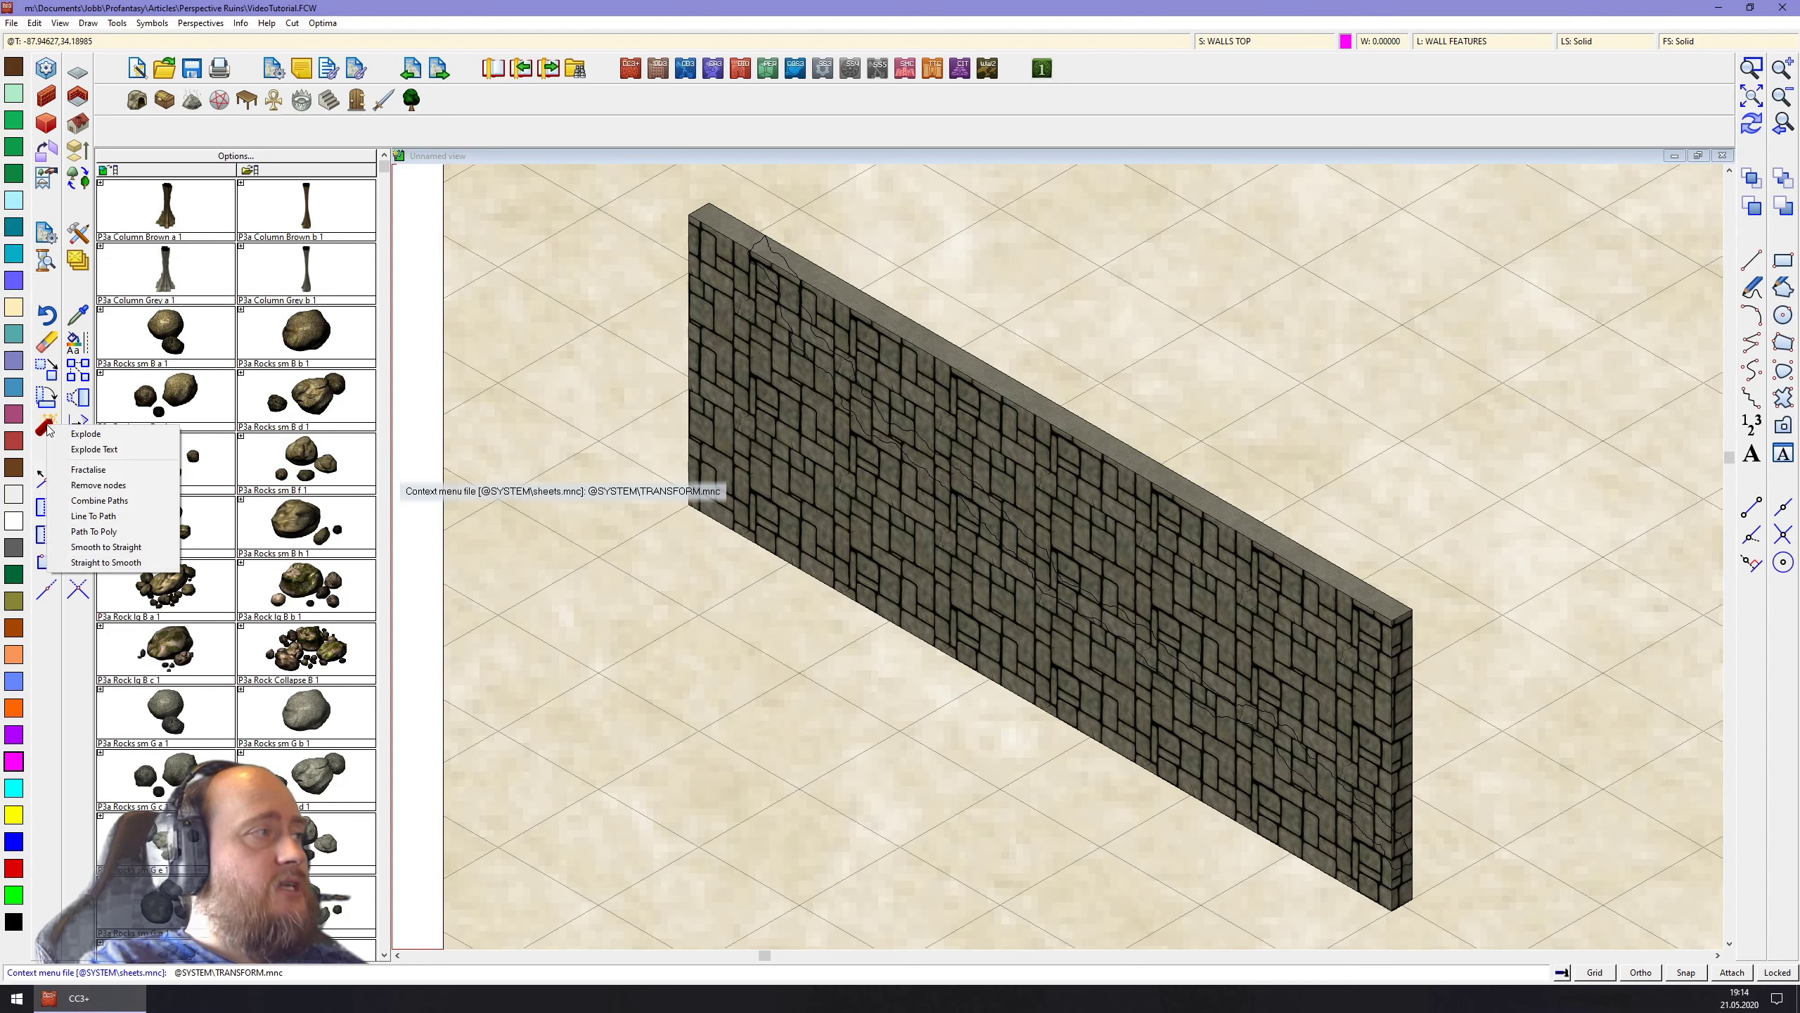
left_click(111, 517)
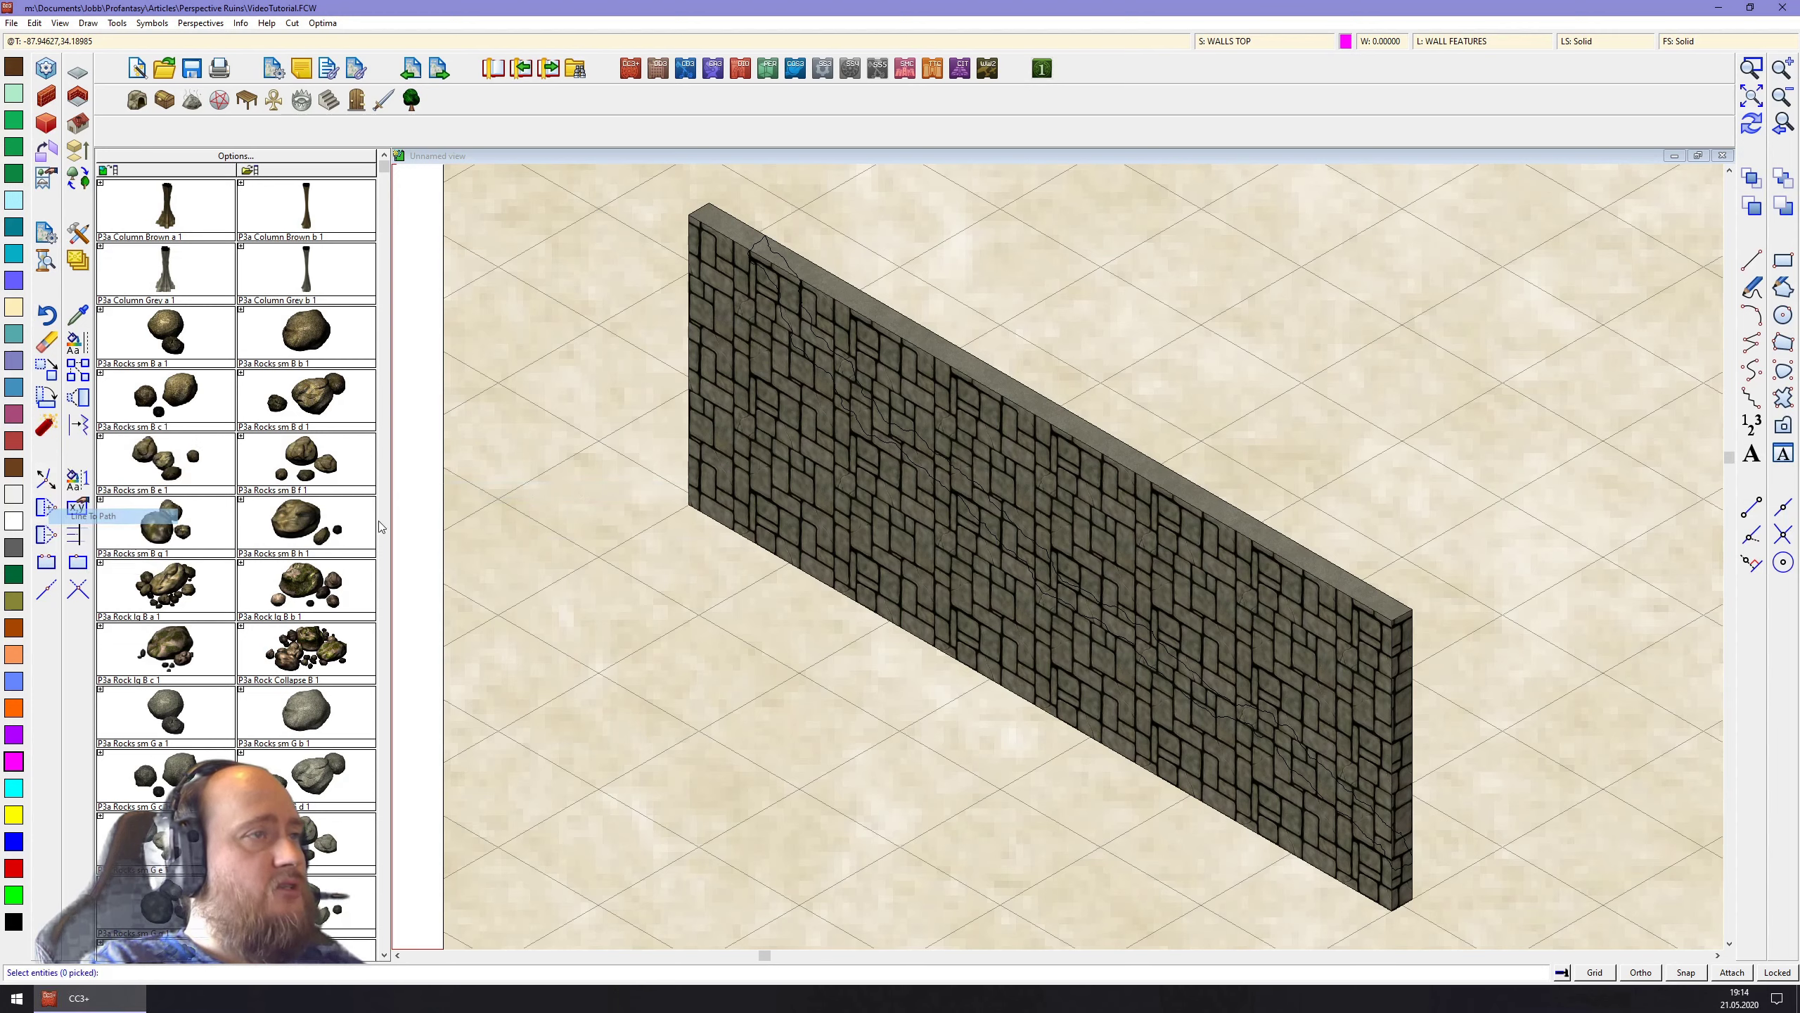
left_click(911, 461)
left_click(923, 440)
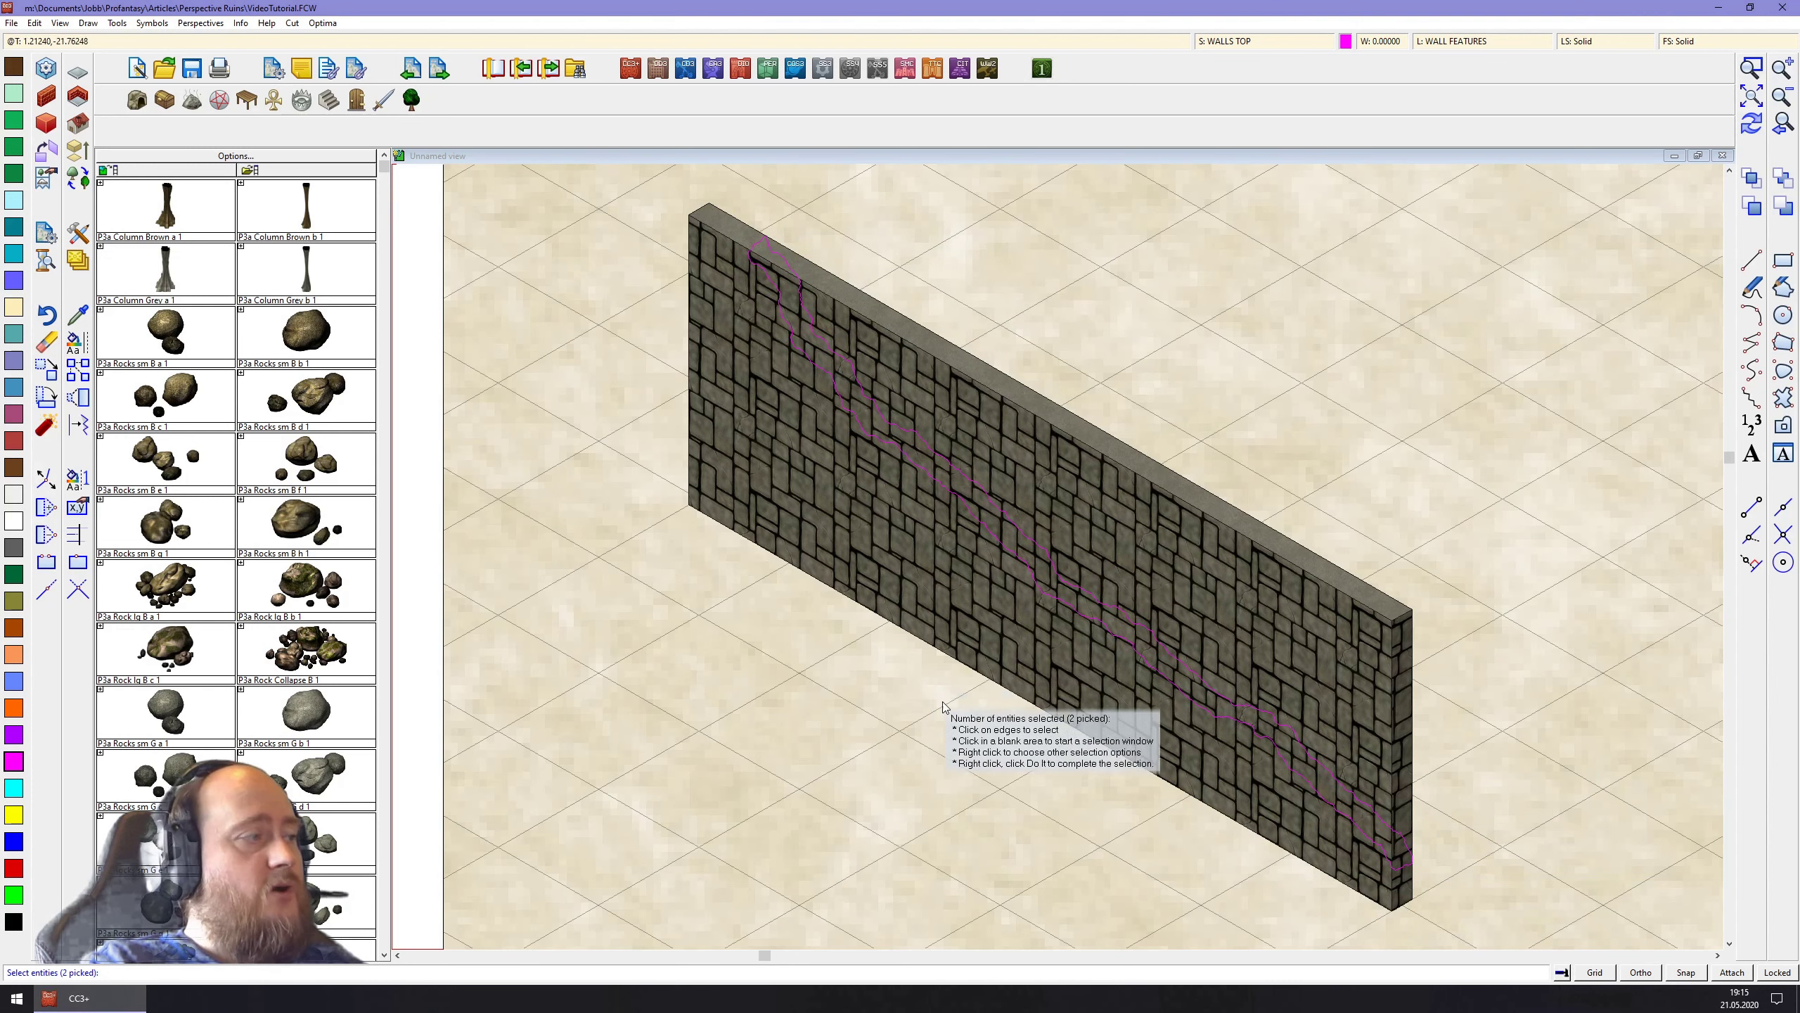
right_click(1039, 292)
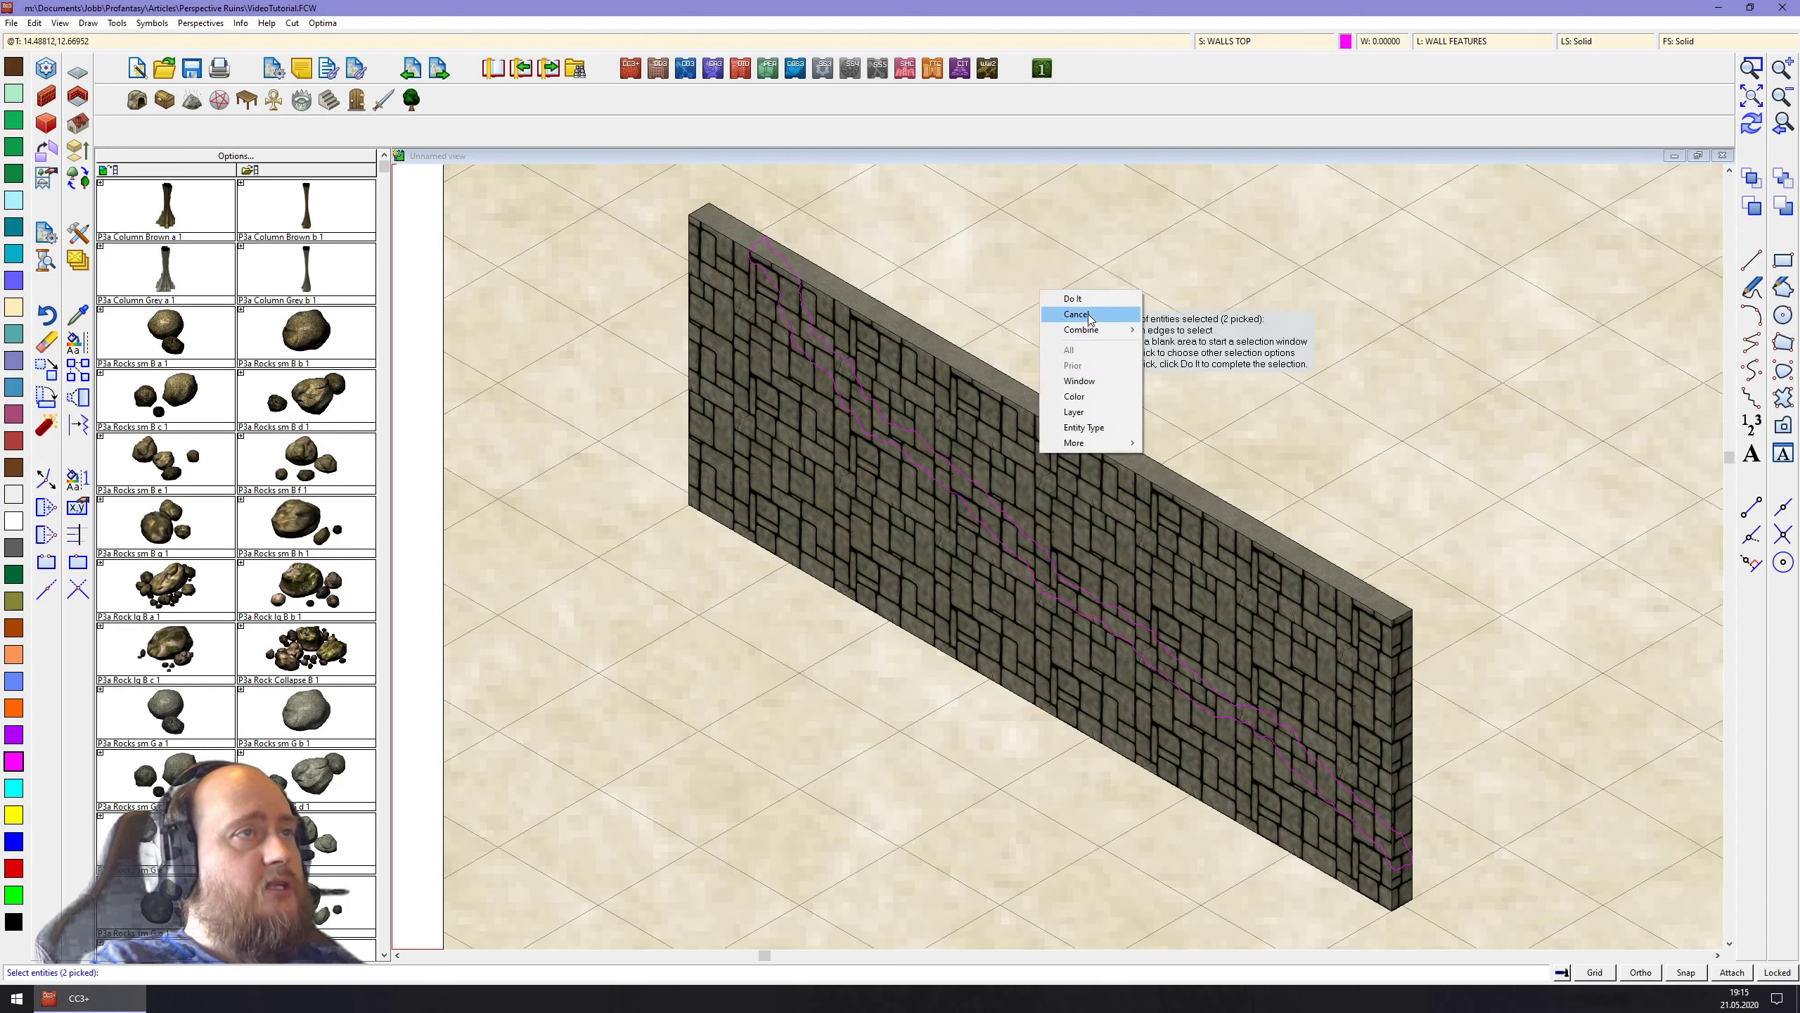
left_click(1073, 299)
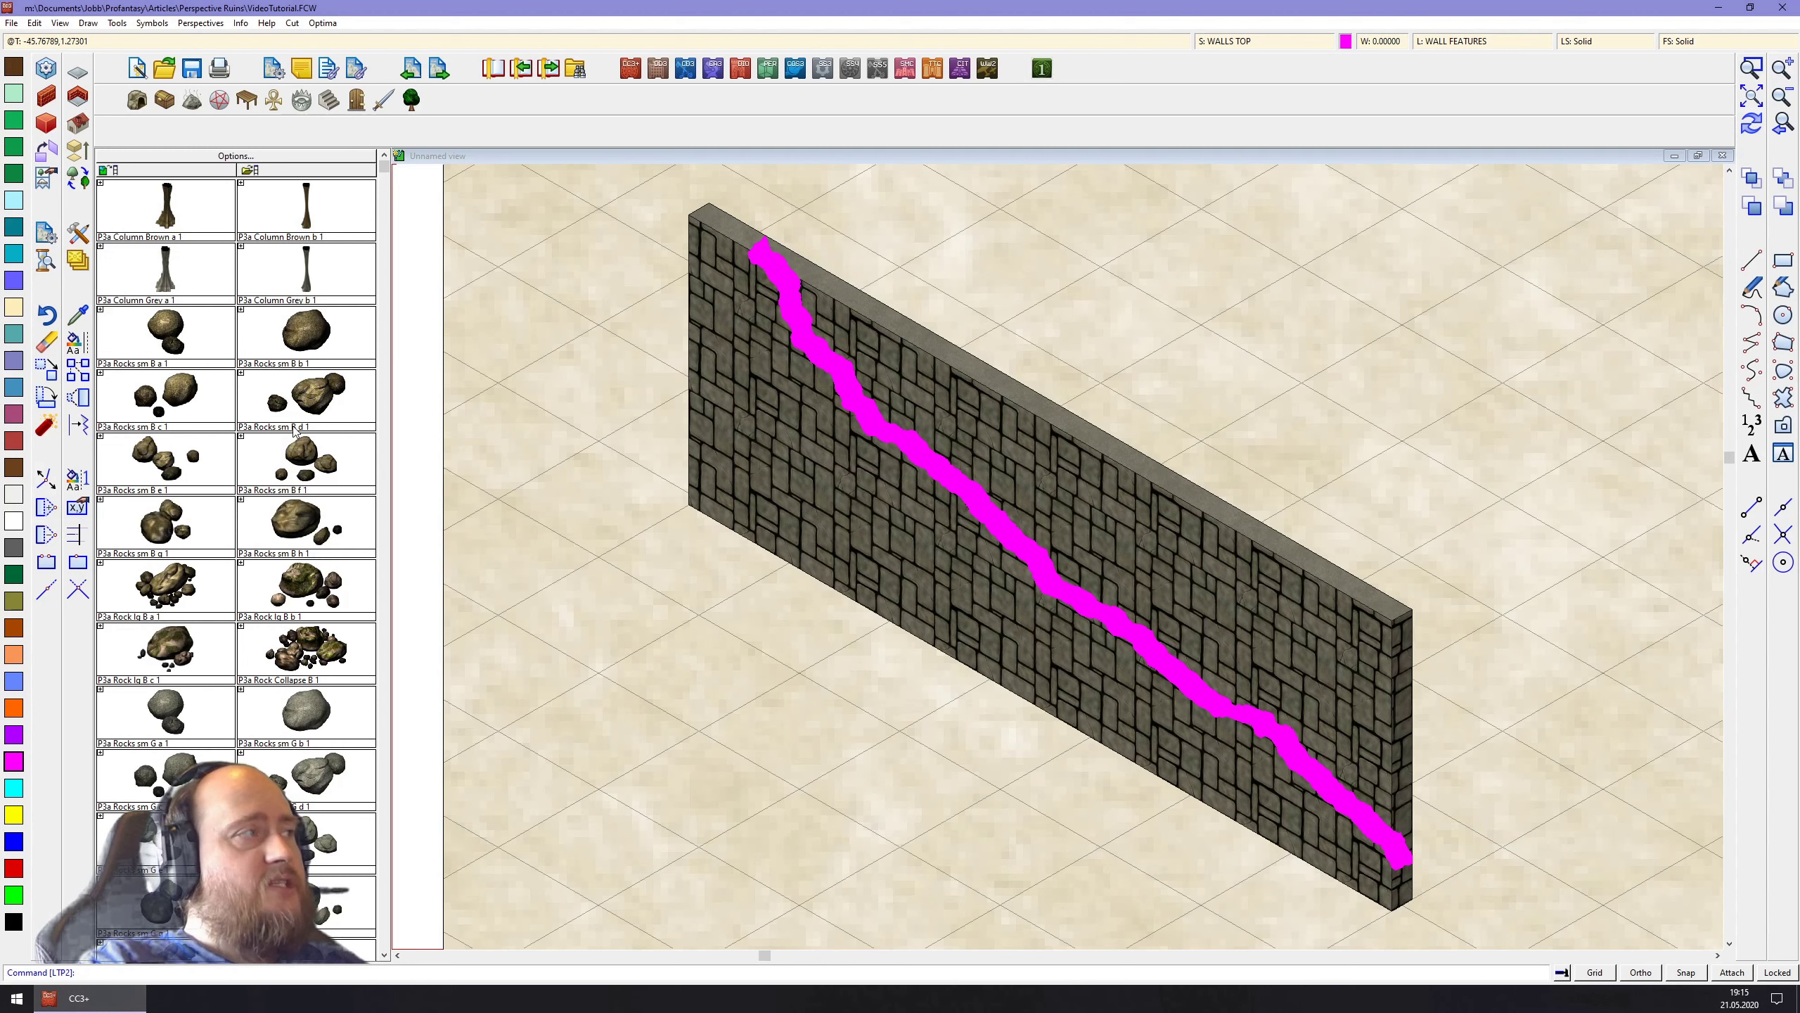
Convert the magenta crack path to a polygon and close it
right_click(40, 435)
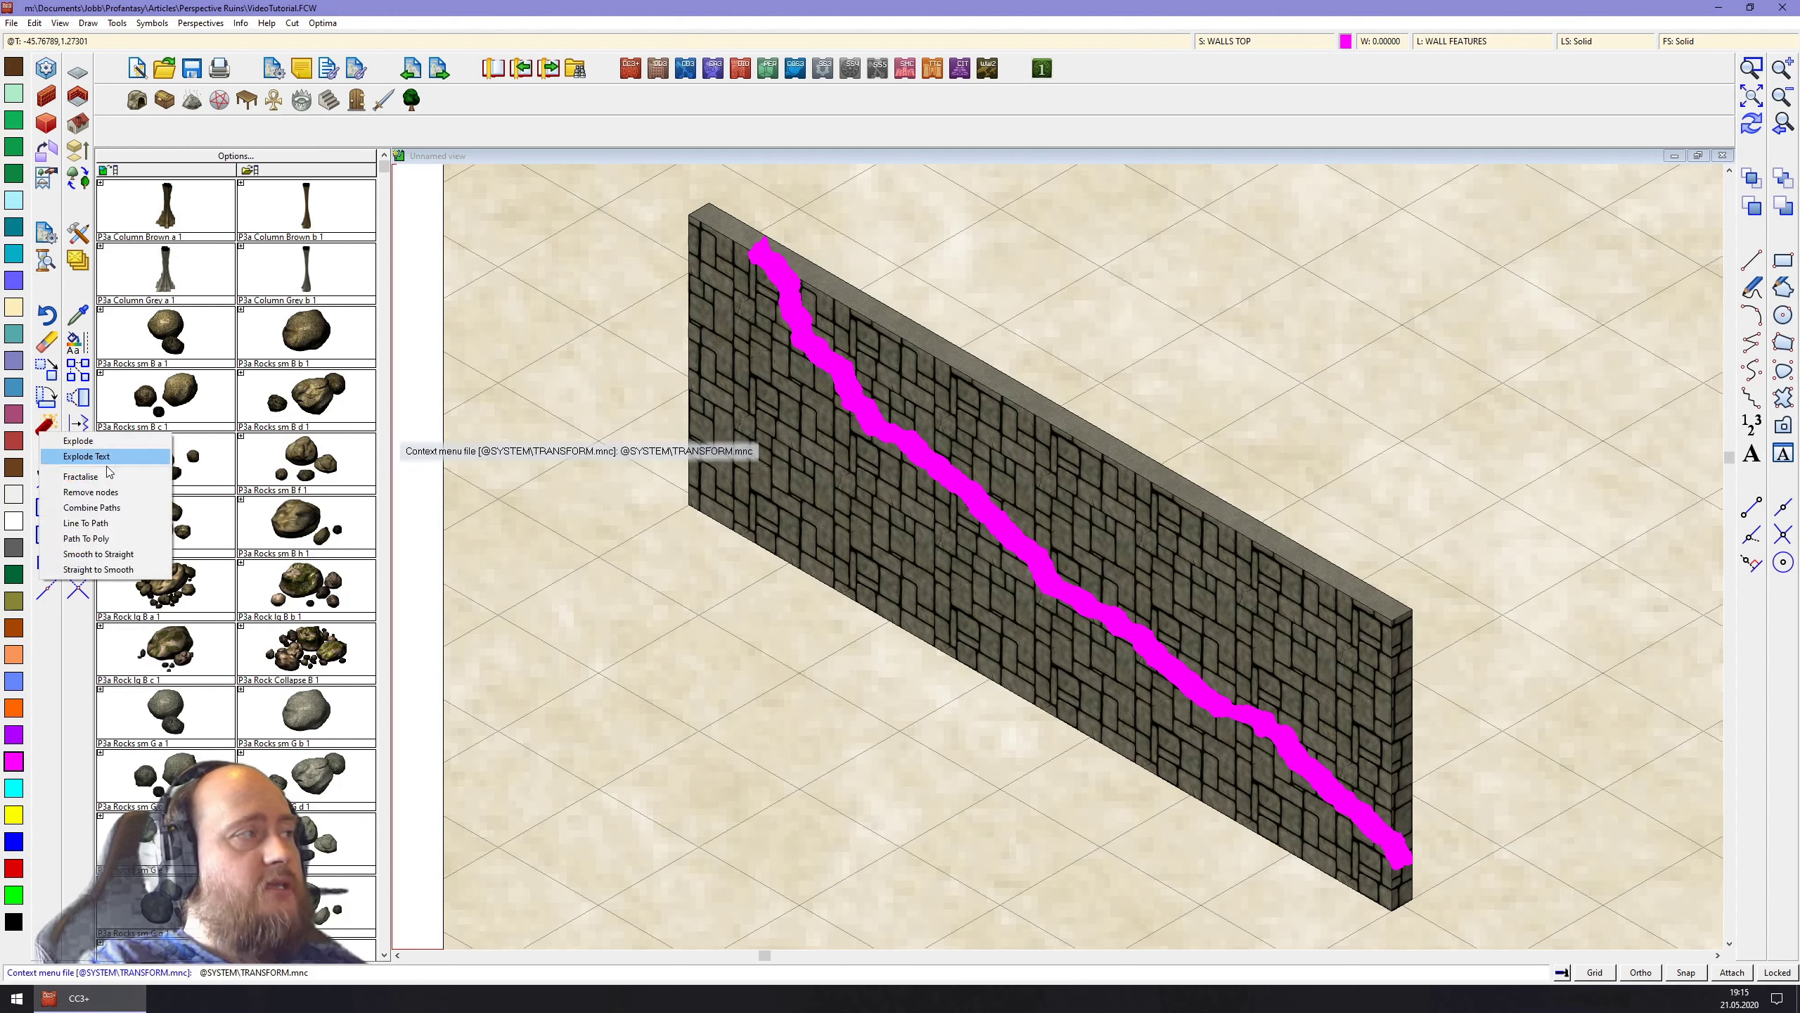
left_click(93, 539)
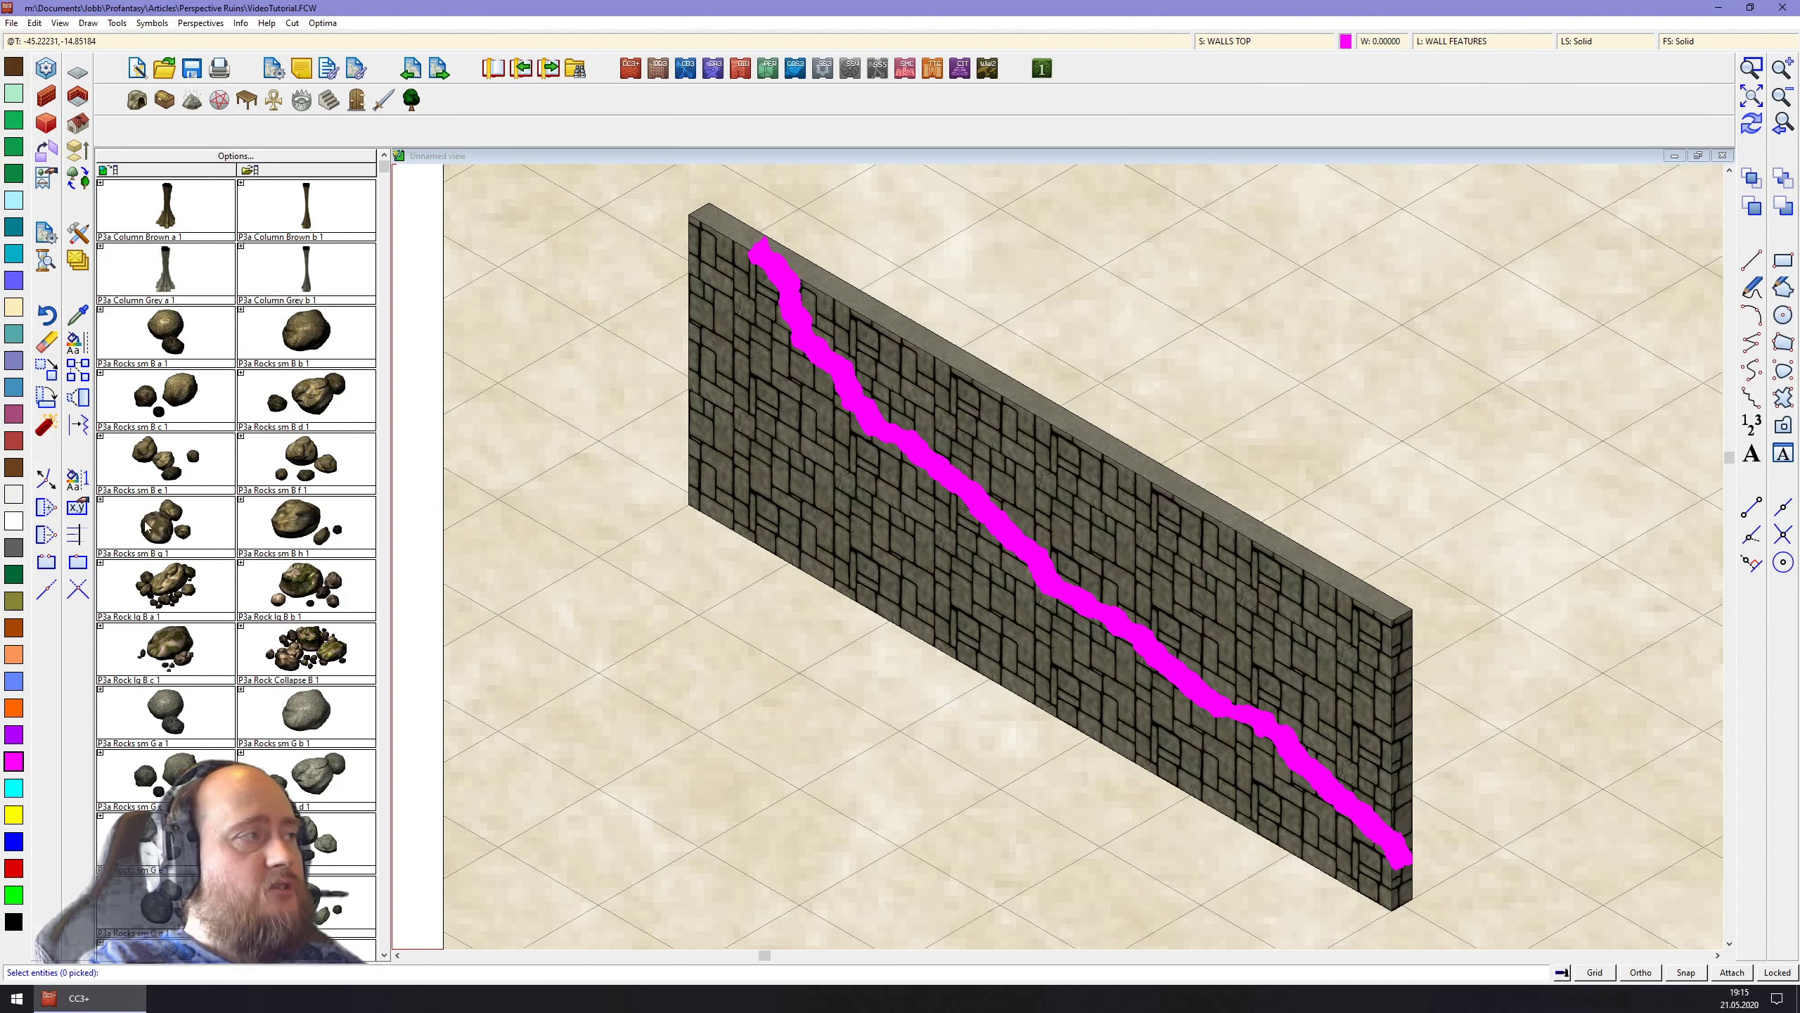
left_click(961, 502)
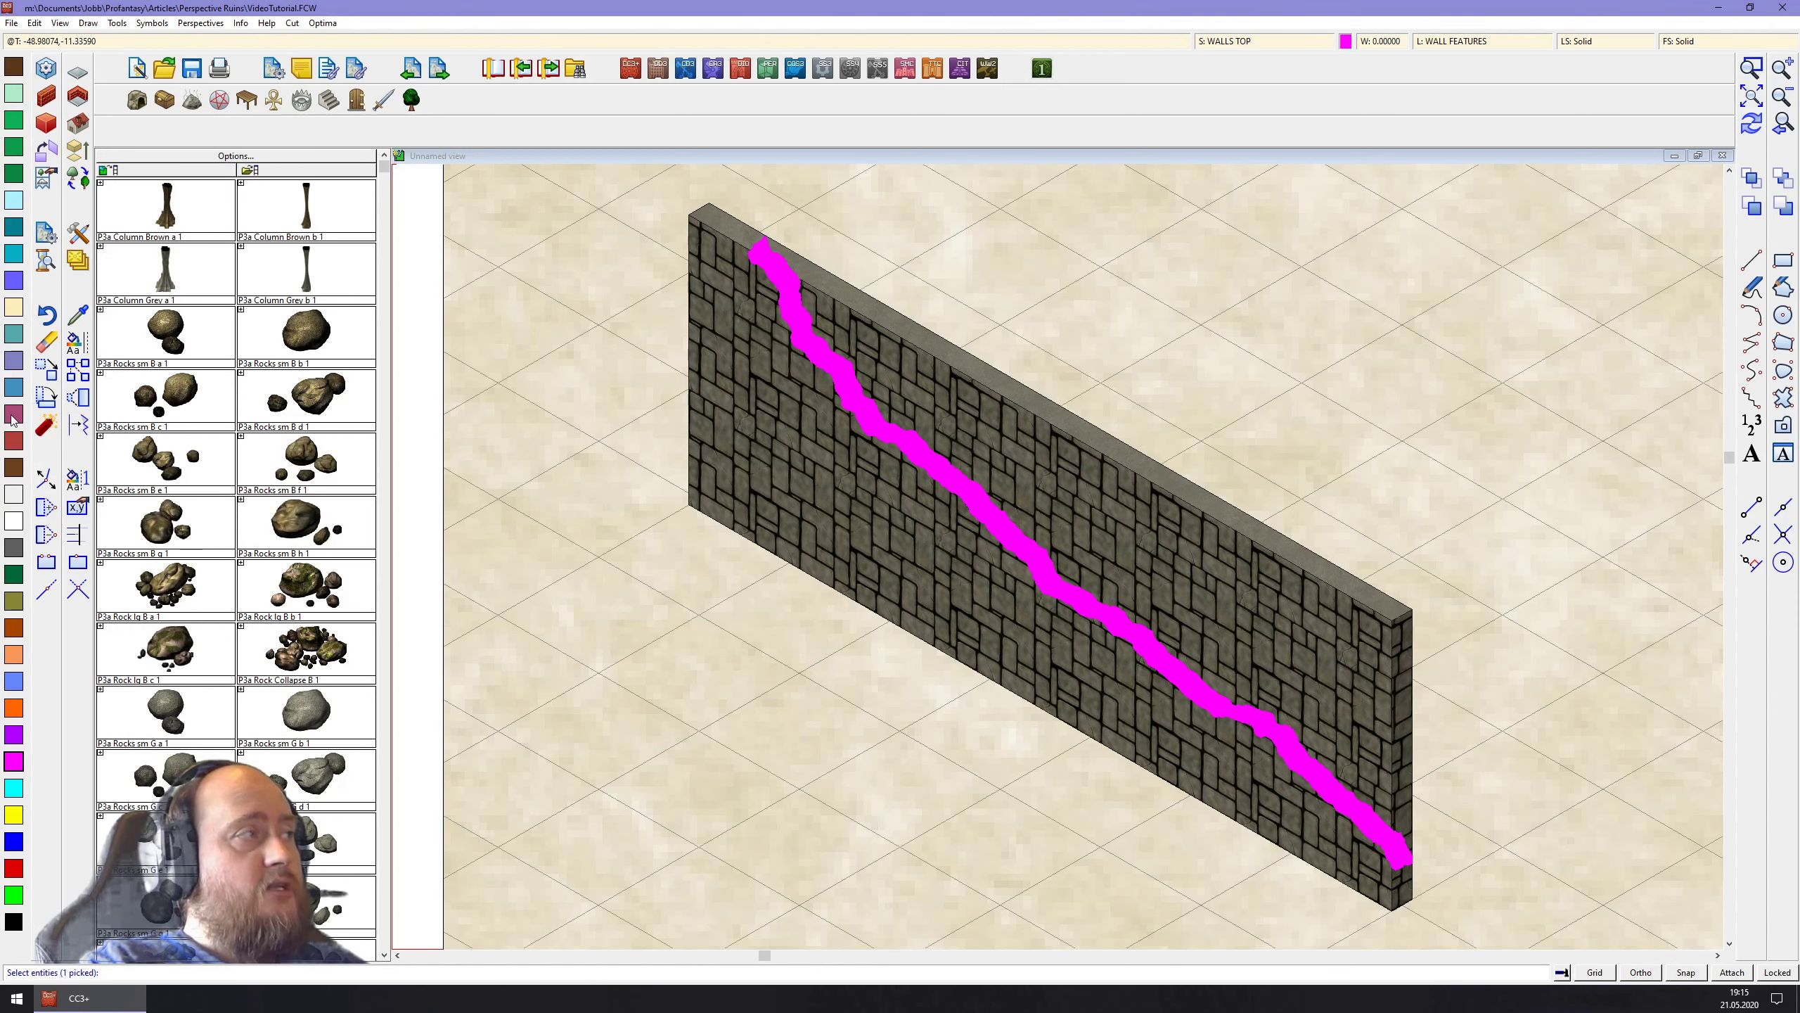
right_click(43, 423)
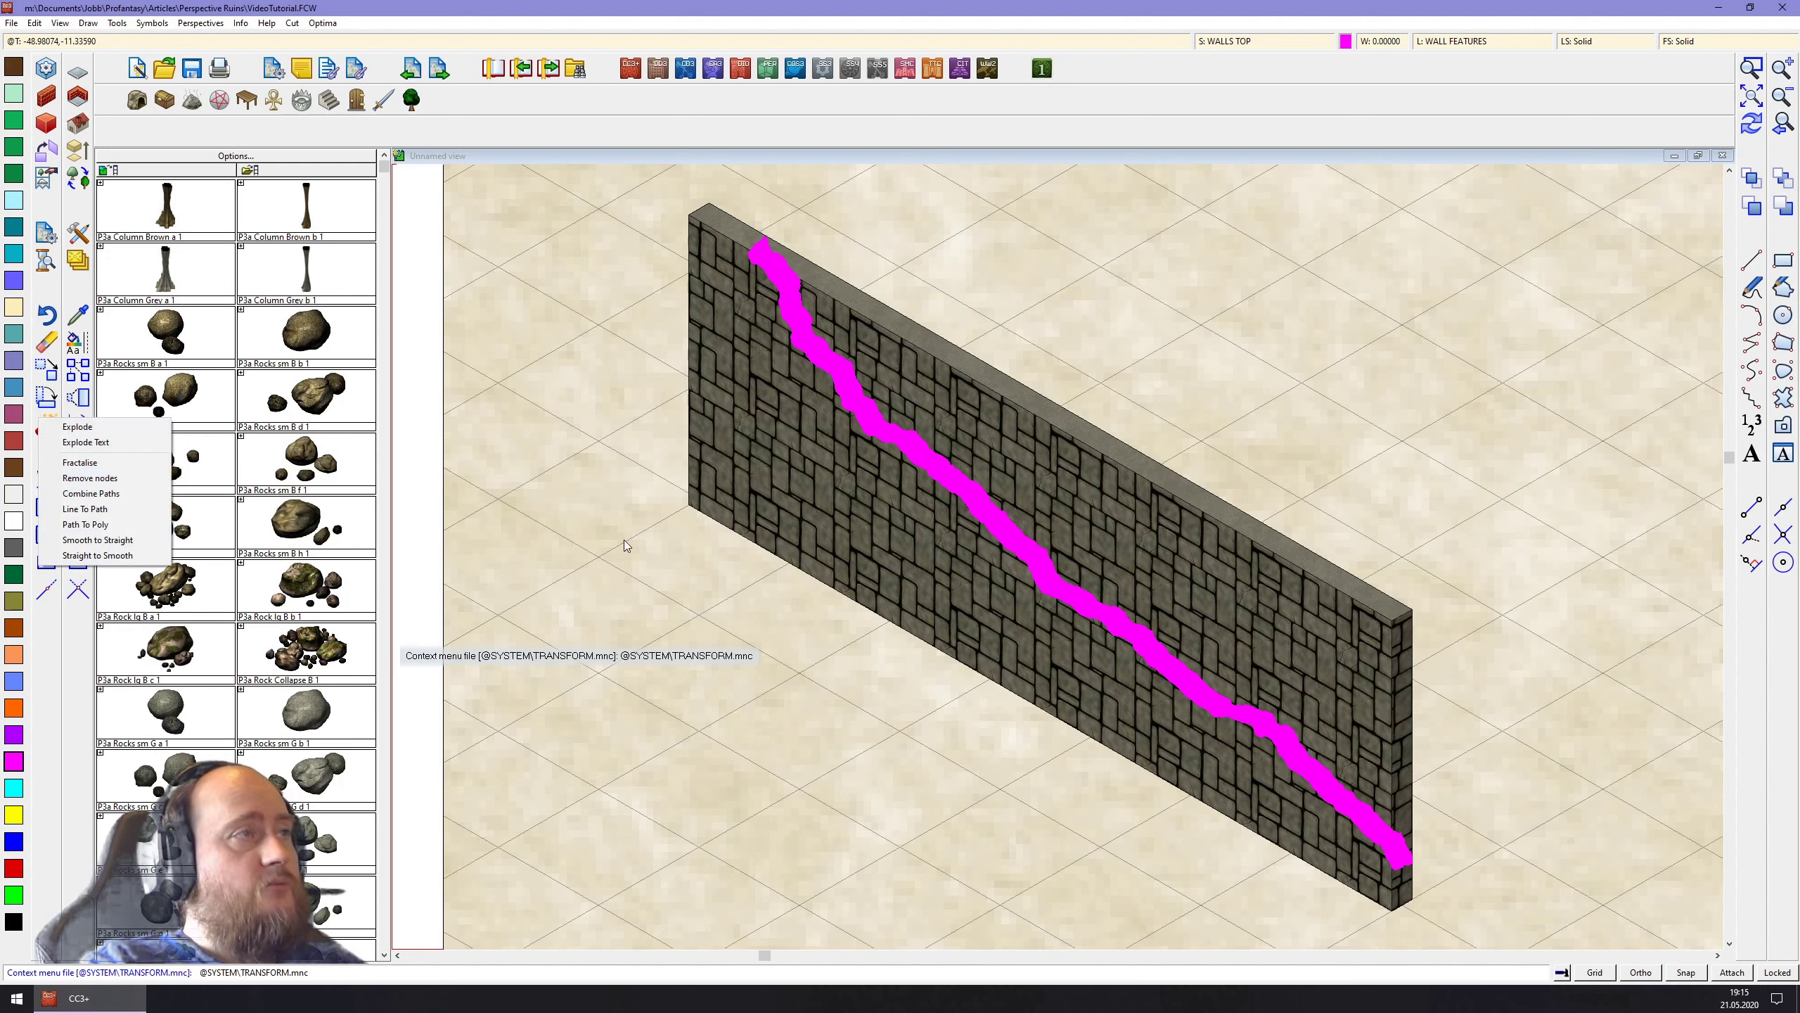
left_click(92, 526)
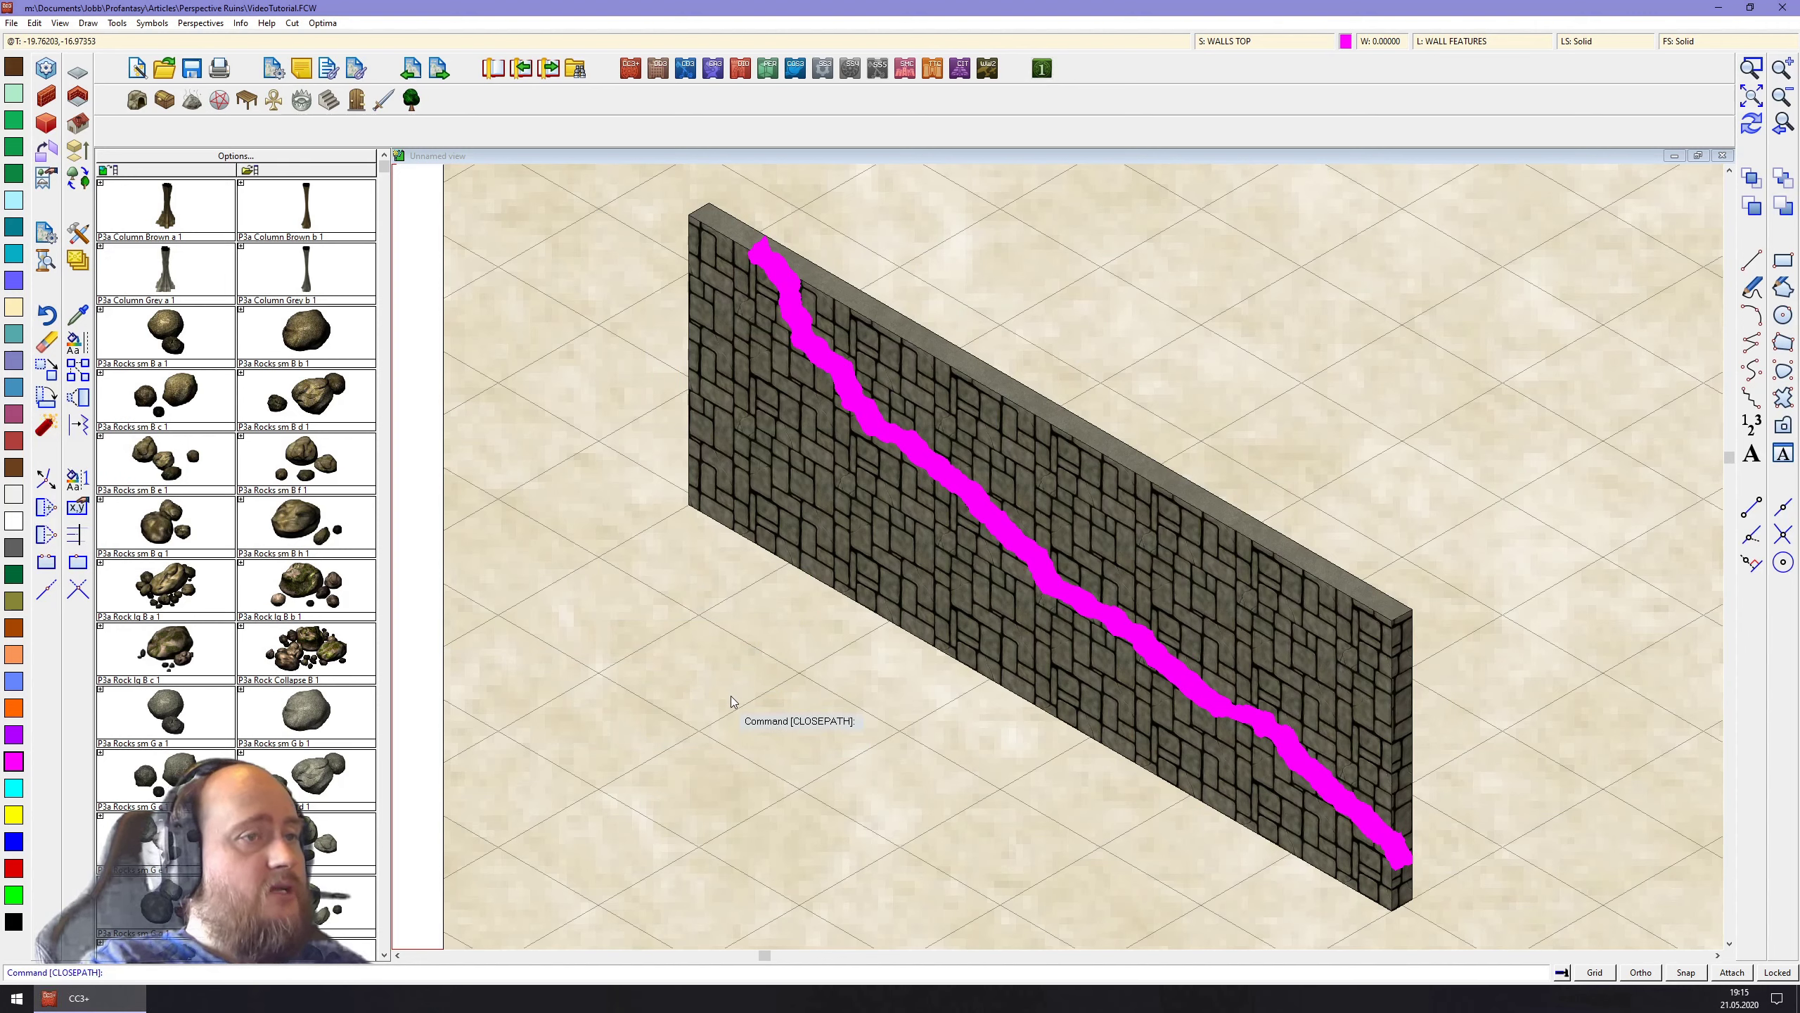
Show the HOLES layer again so the wall is cut away above the strip
left_click(1427, 44)
left_click(798, 376)
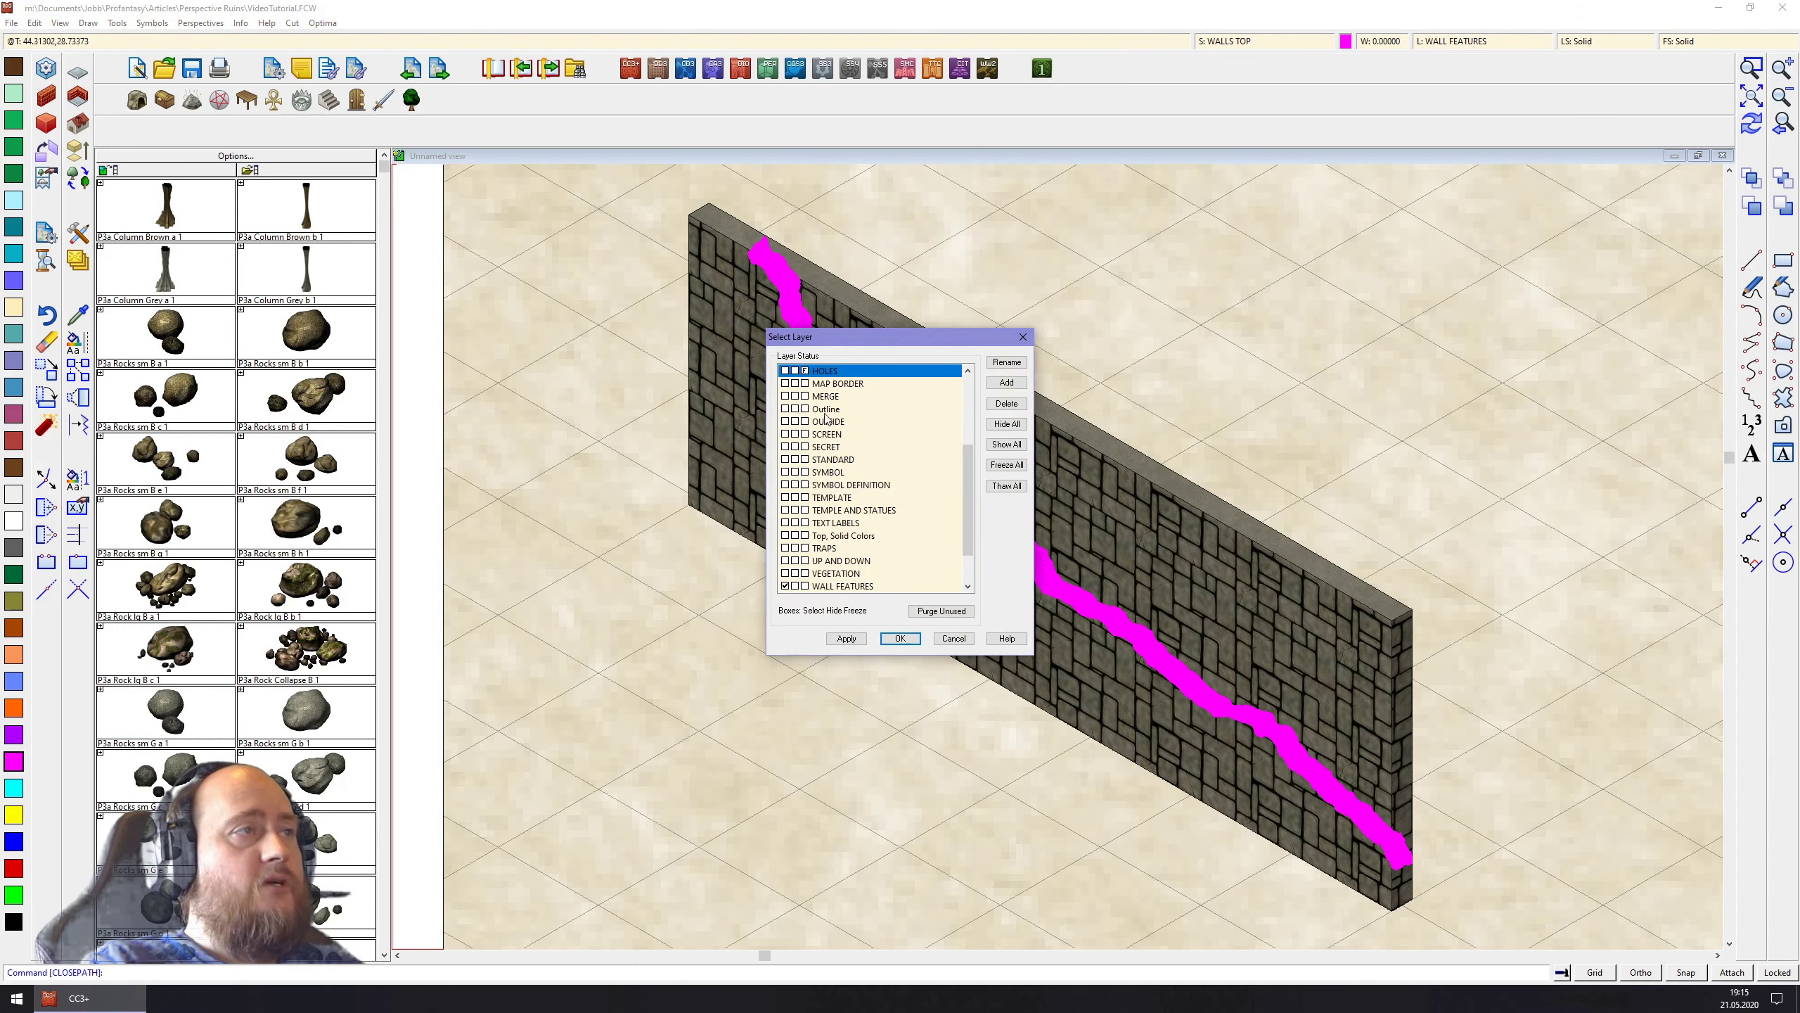
left_click(901, 638)
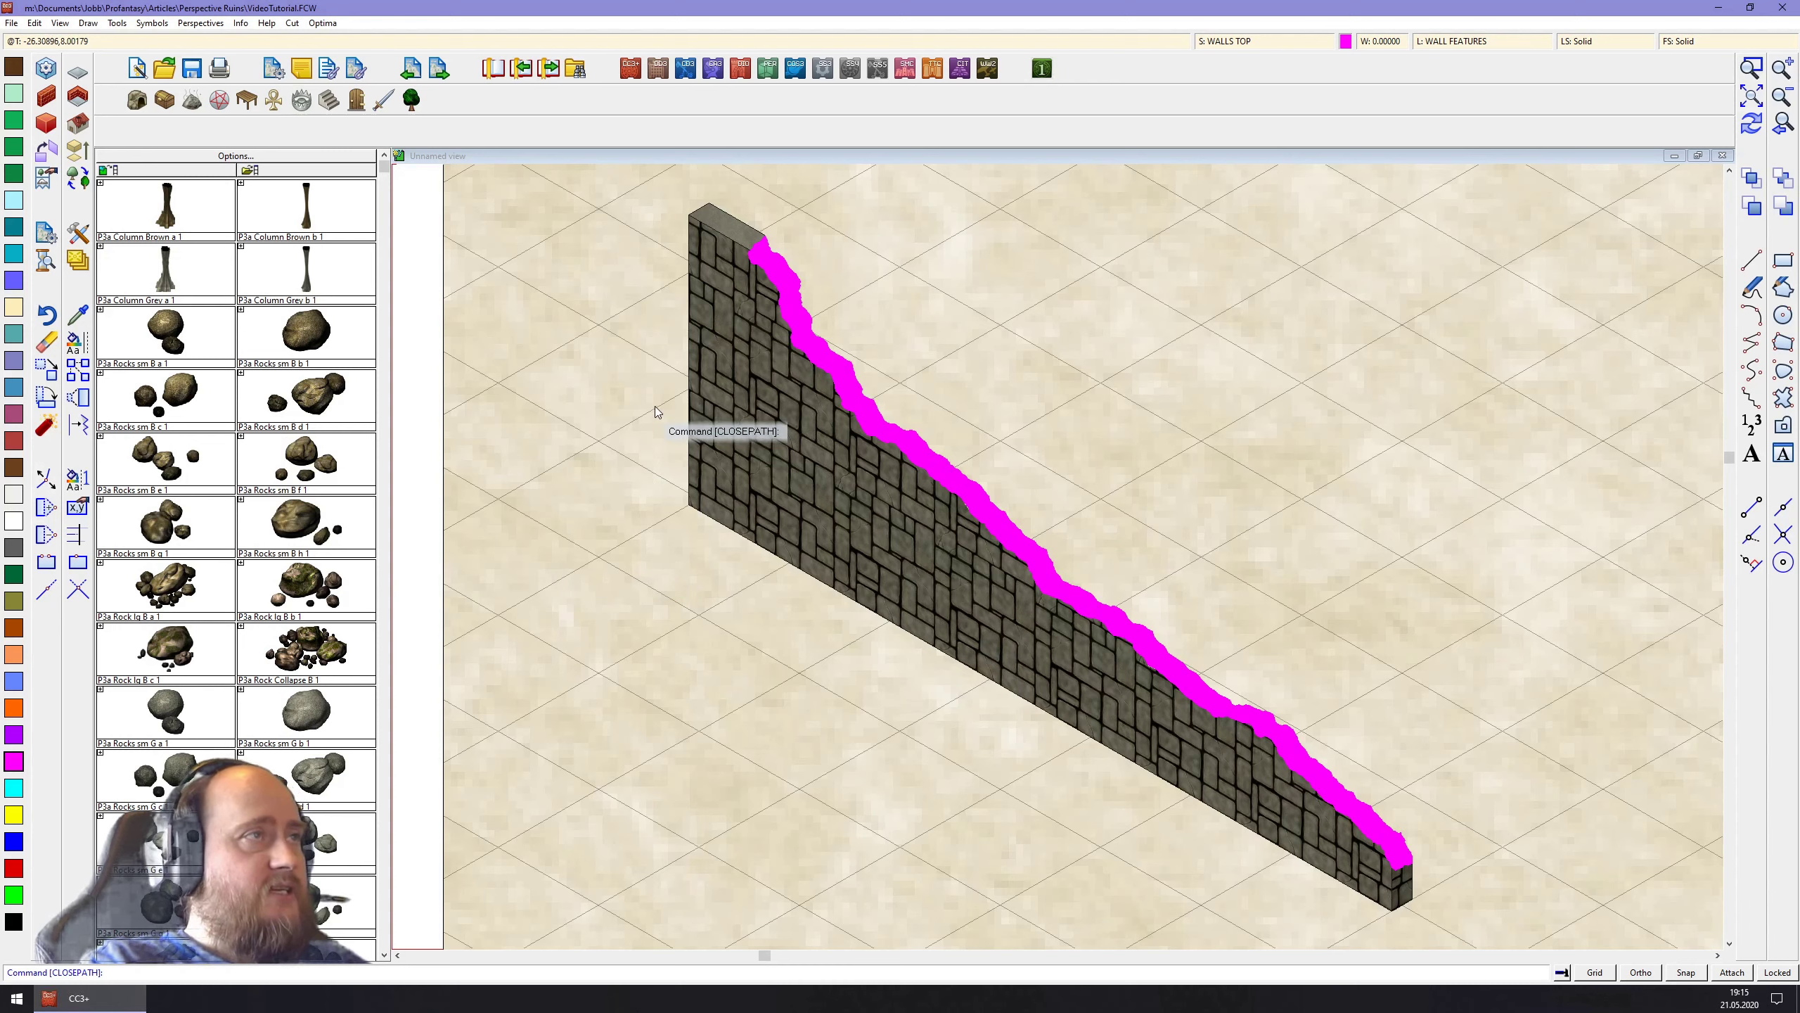
Change the magenta top strip's fill style to Stone Grey Flat P3A
left_click(76, 343)
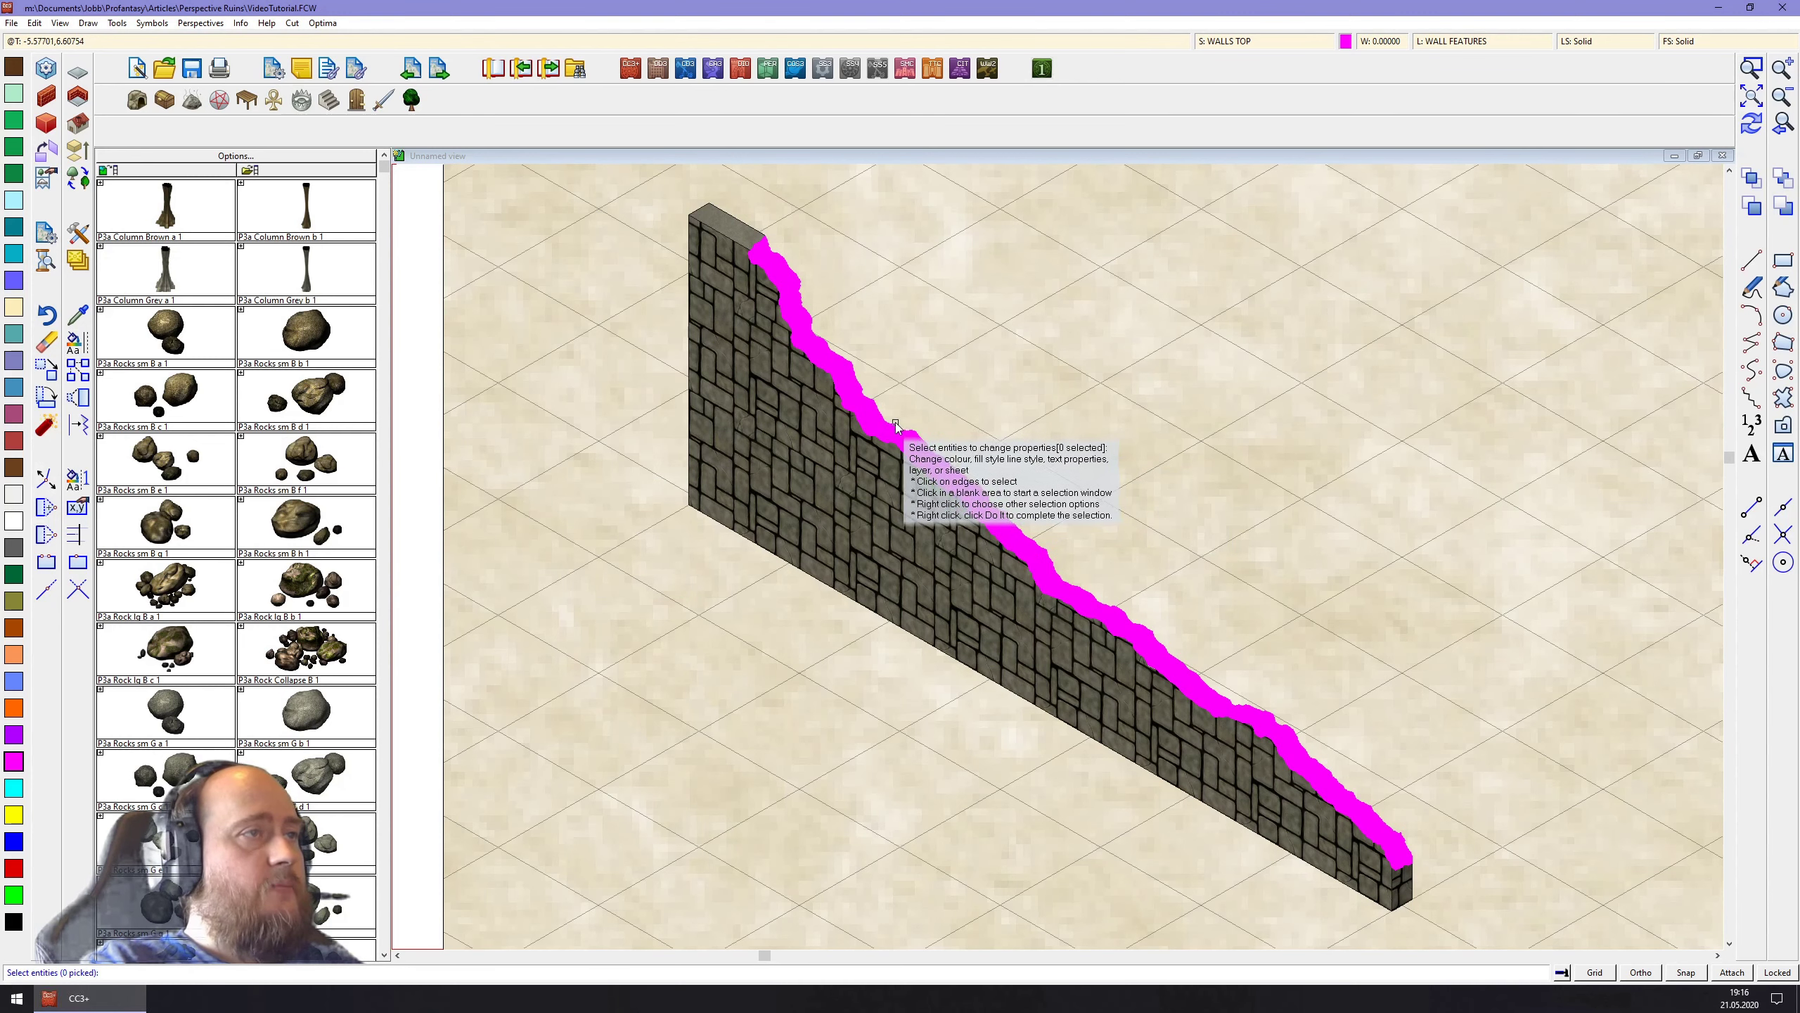
left_click(930, 425)
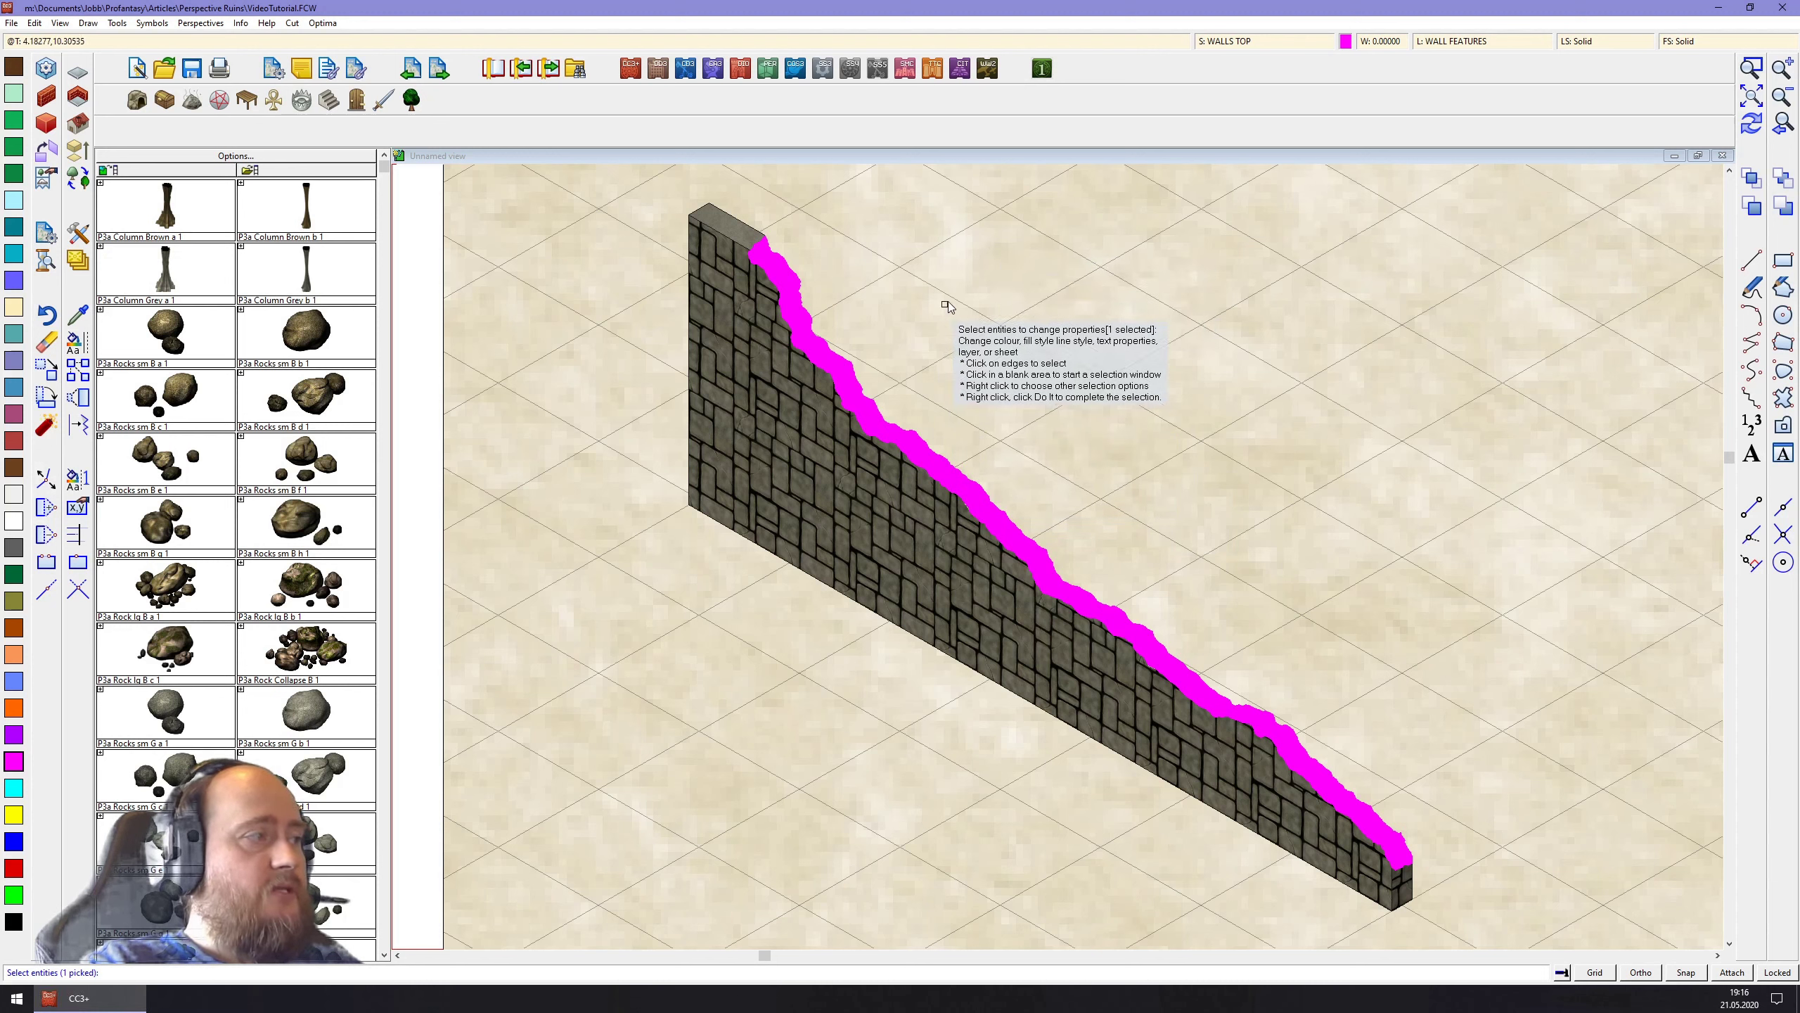
right_click(974, 310)
left_click(974, 310)
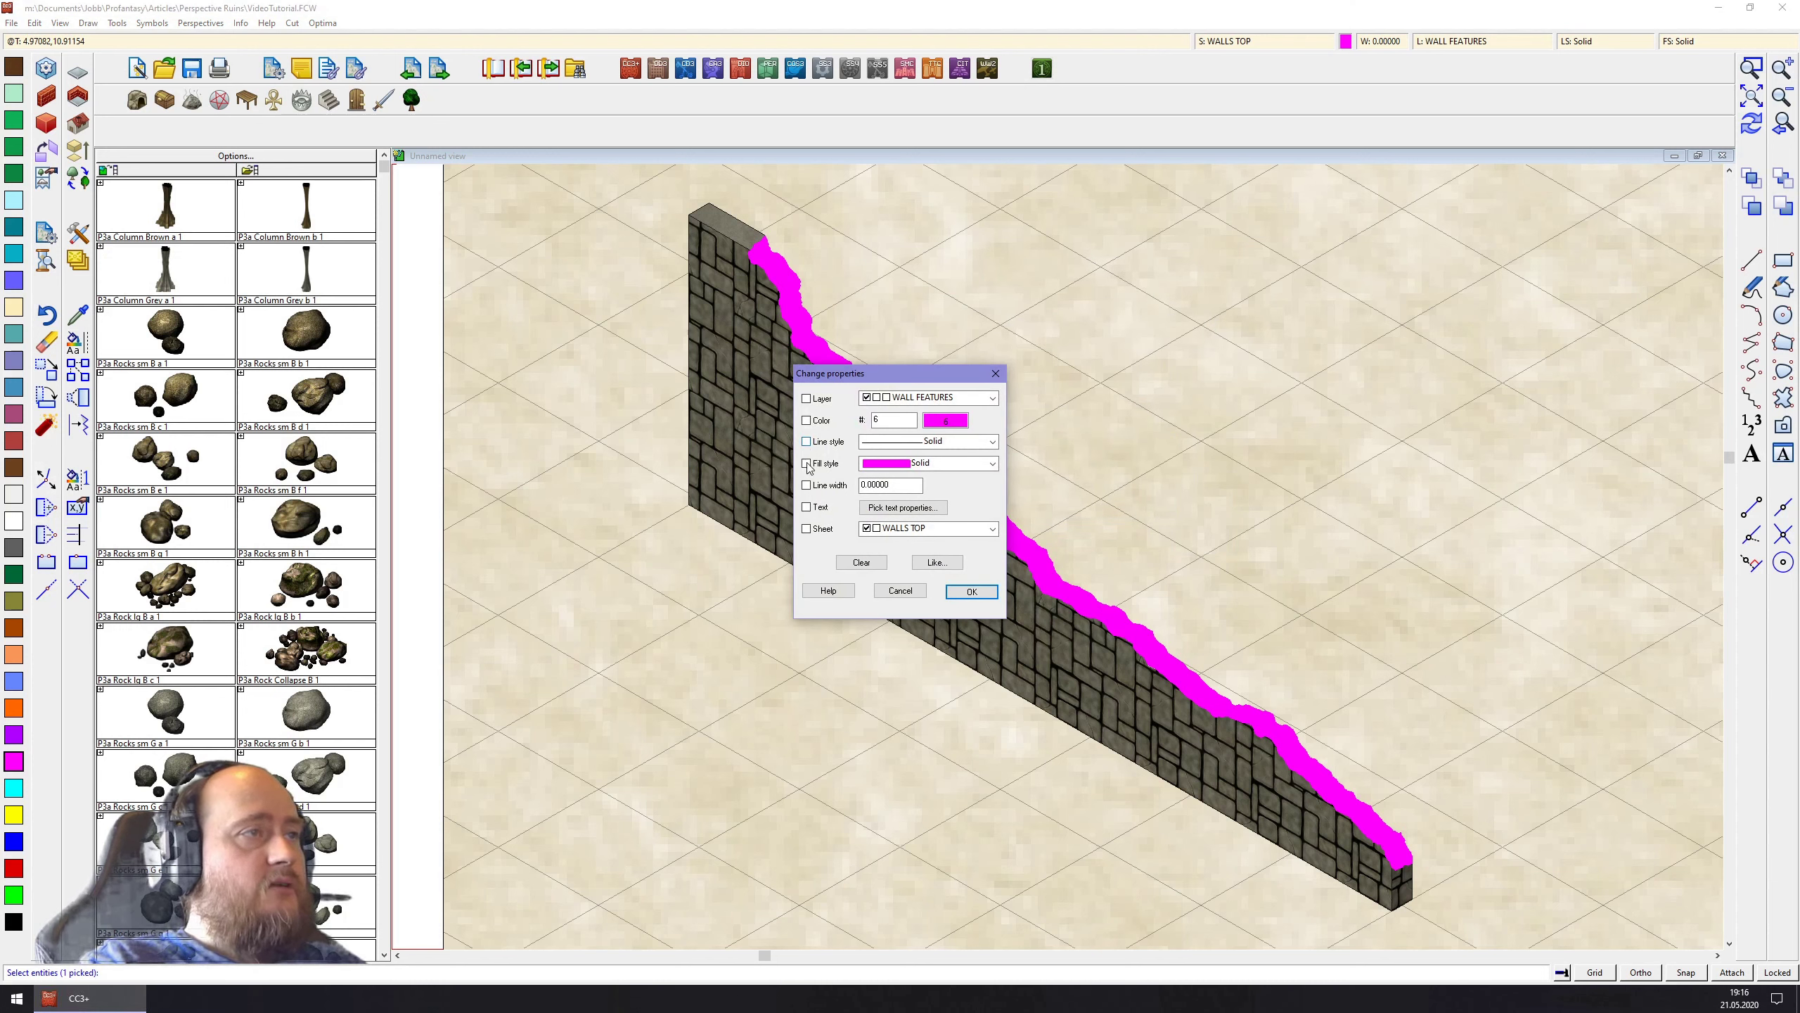
left_click(992, 463)
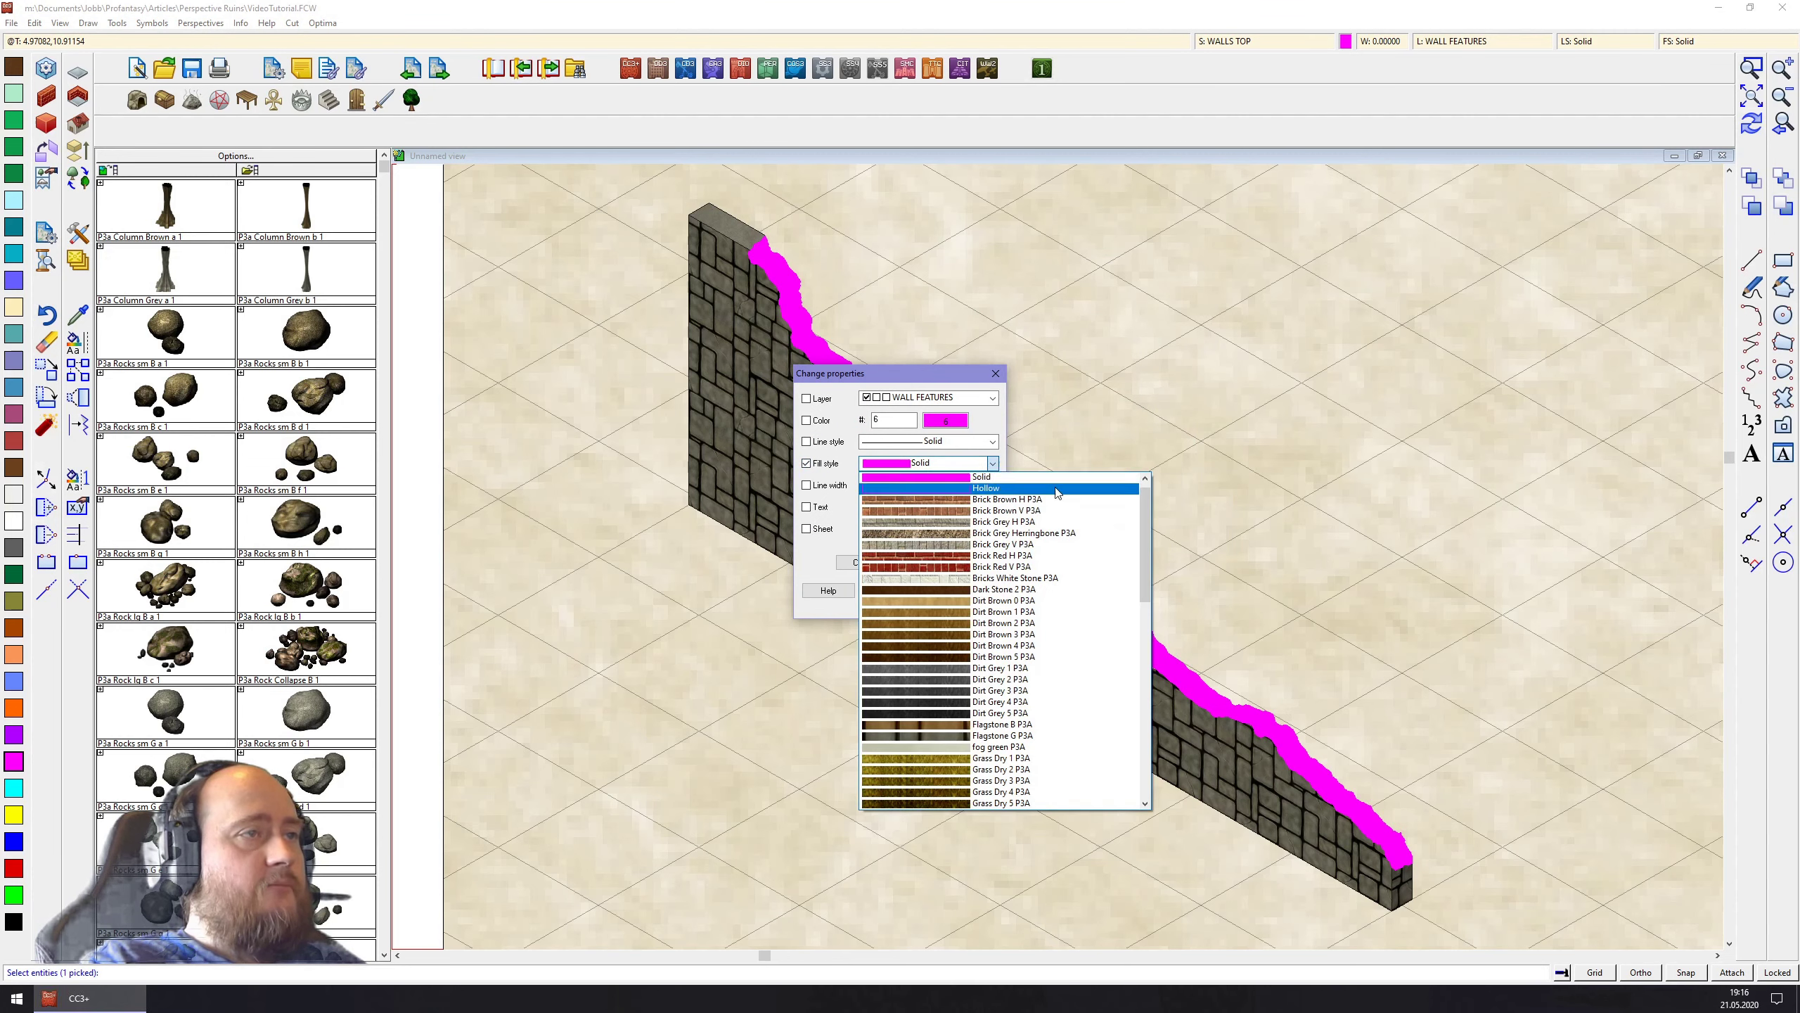
scroll(1099, 581, "down", 1)
scroll(1099, 582, "down", 8)
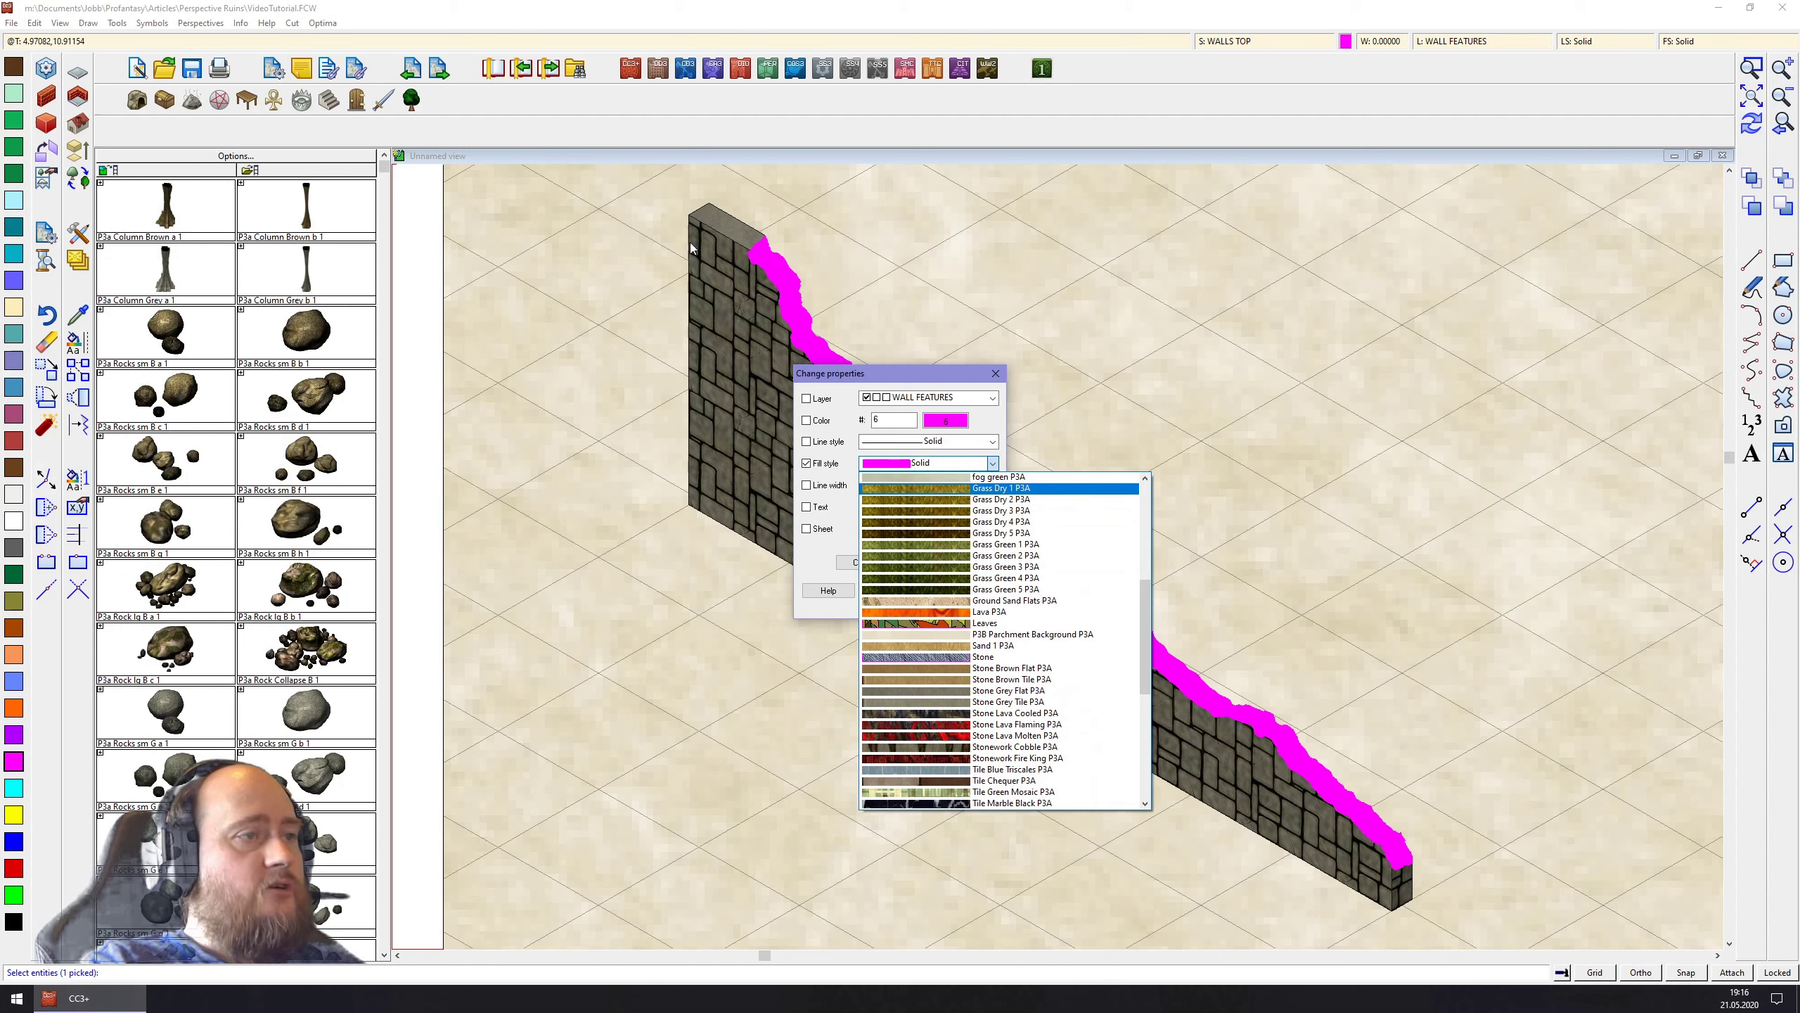
scroll(1056, 592, "down", 3)
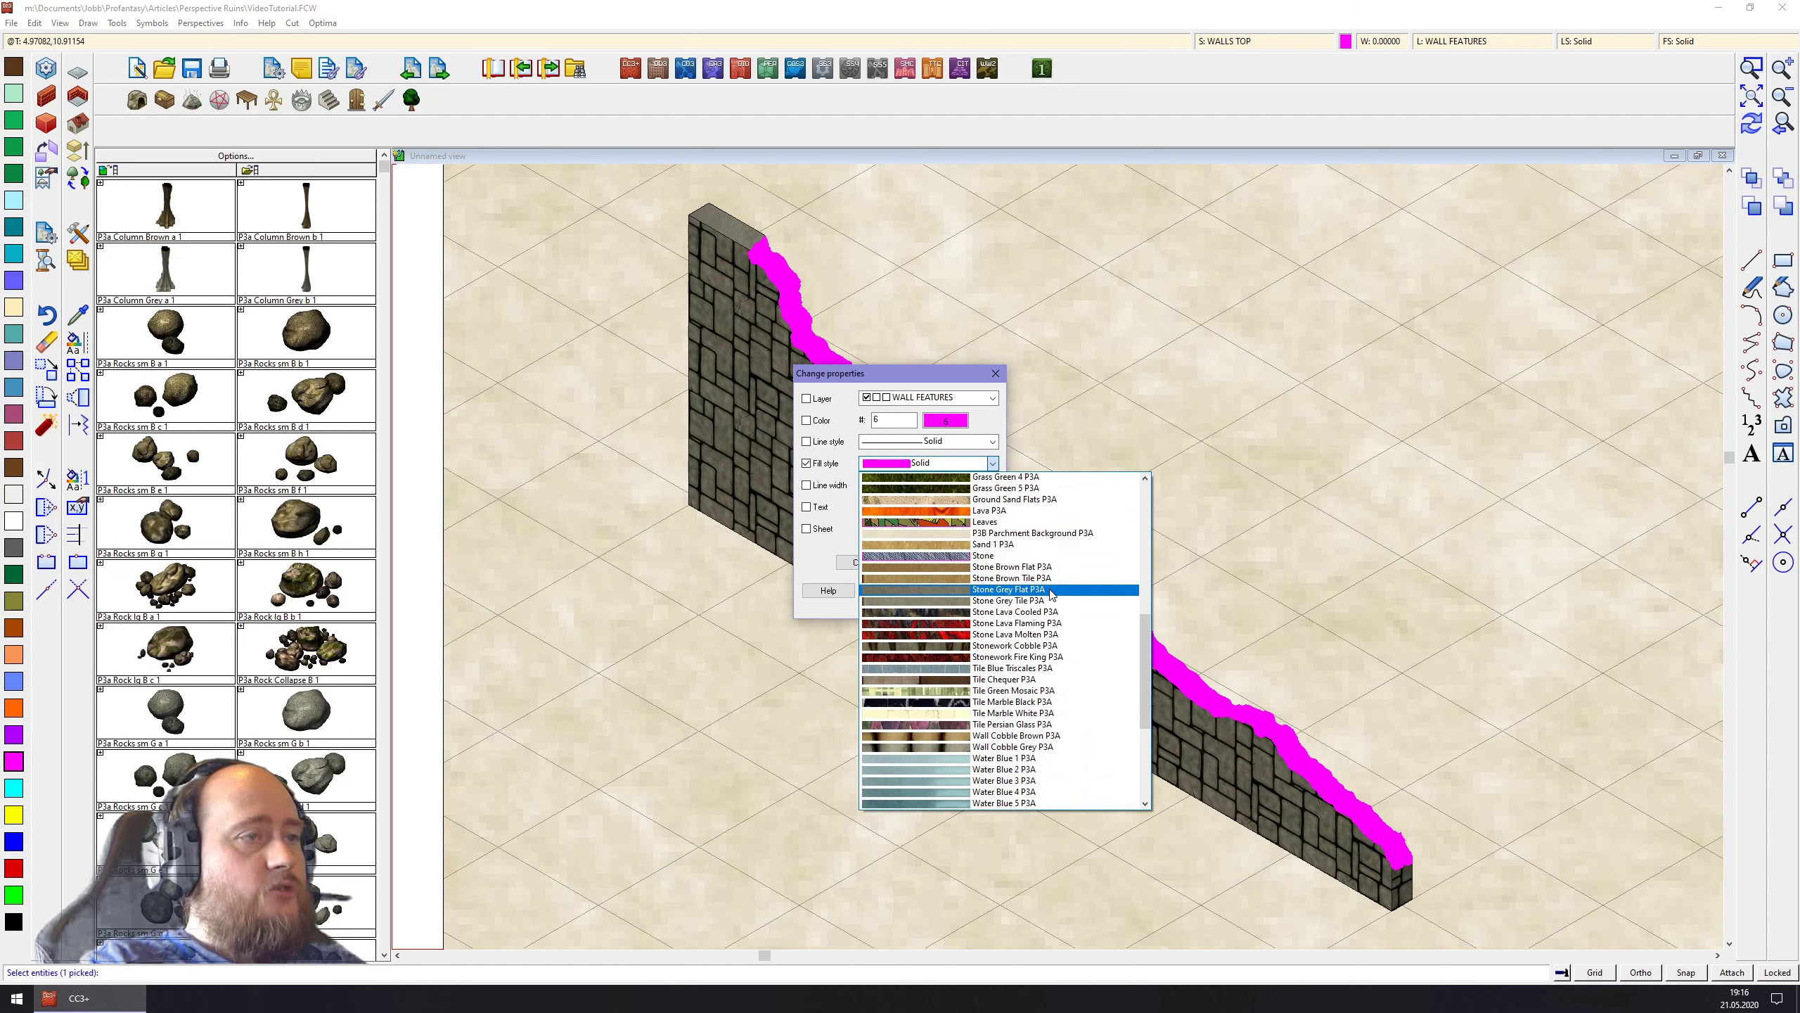
scroll(1056, 637, "up", 1)
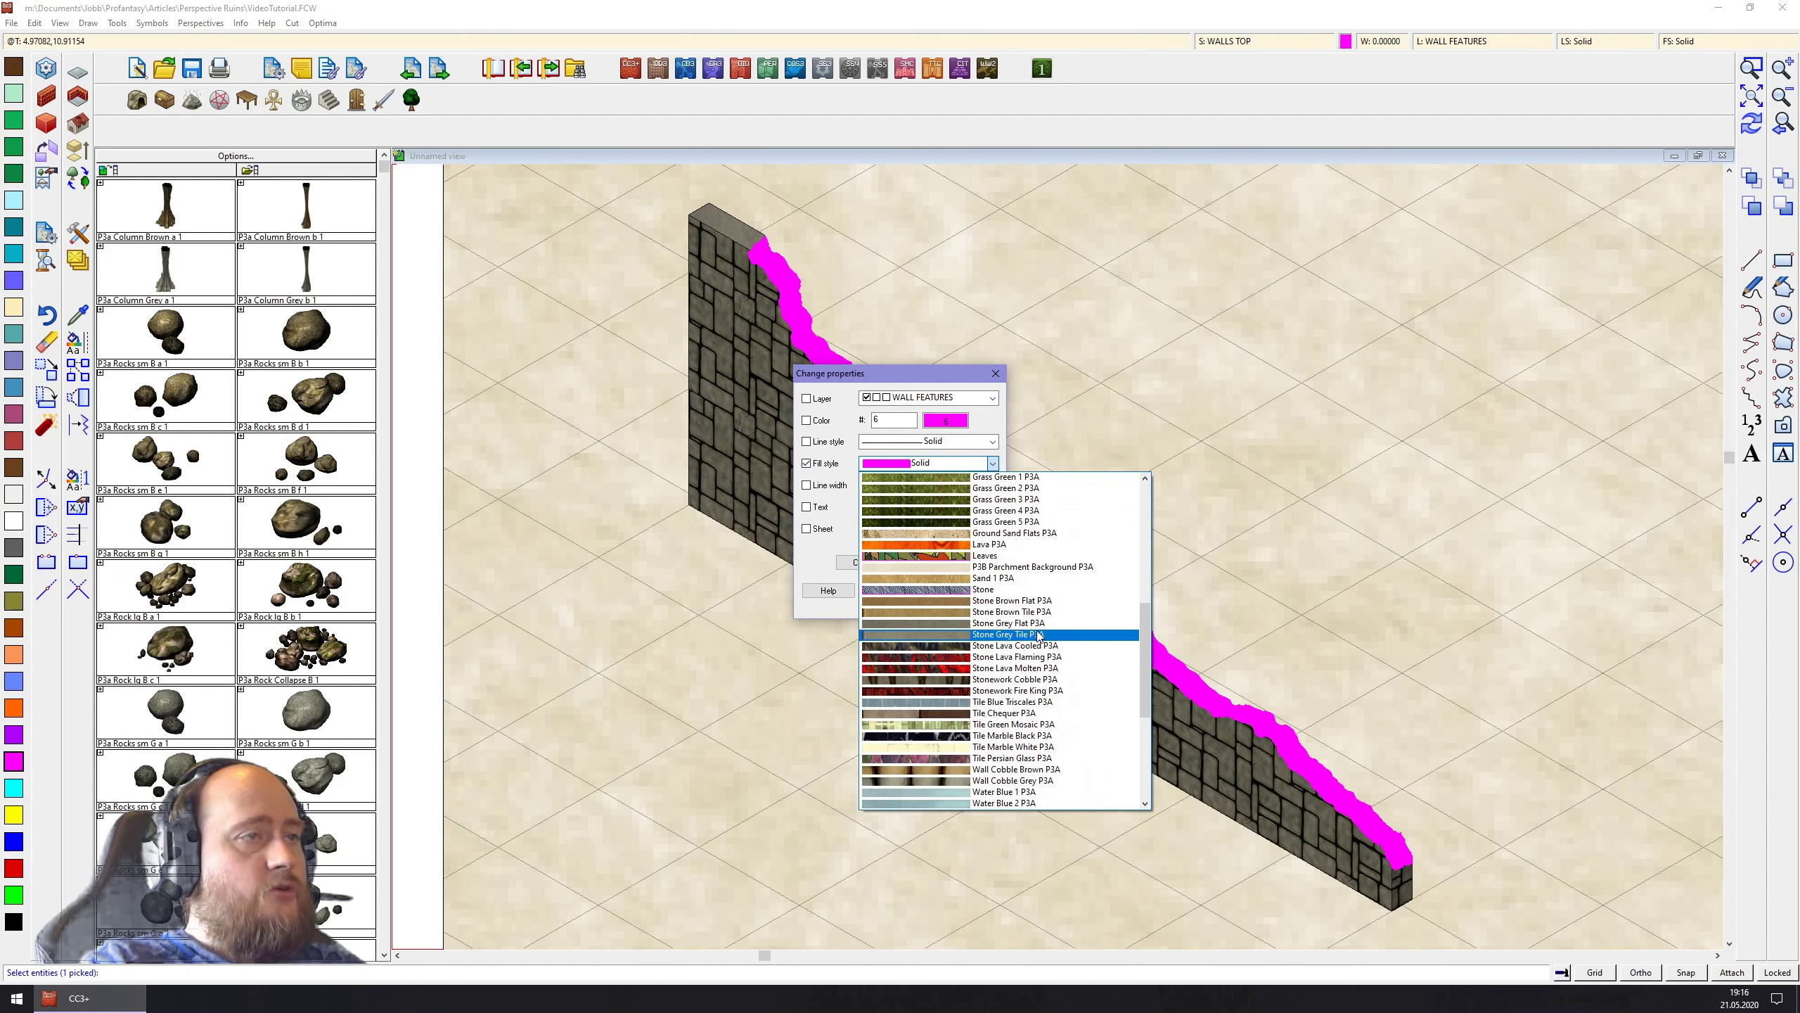
left_click(1036, 631)
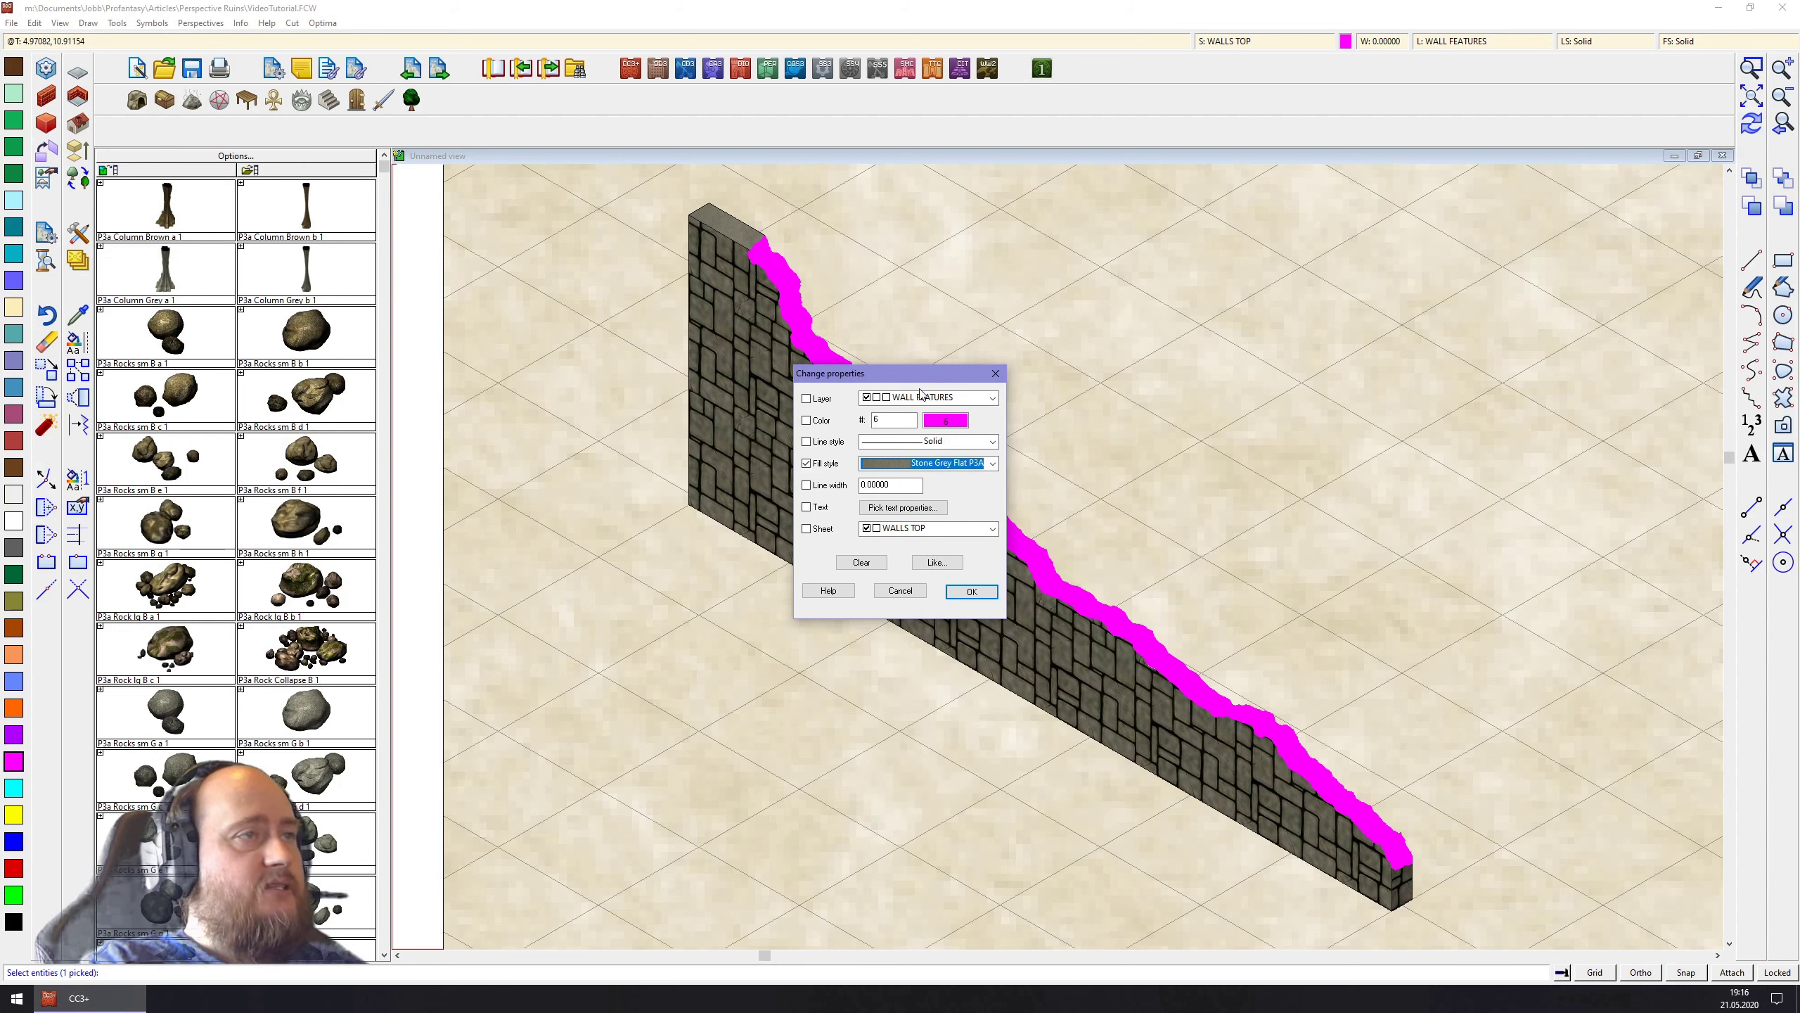
left_click(970, 592)
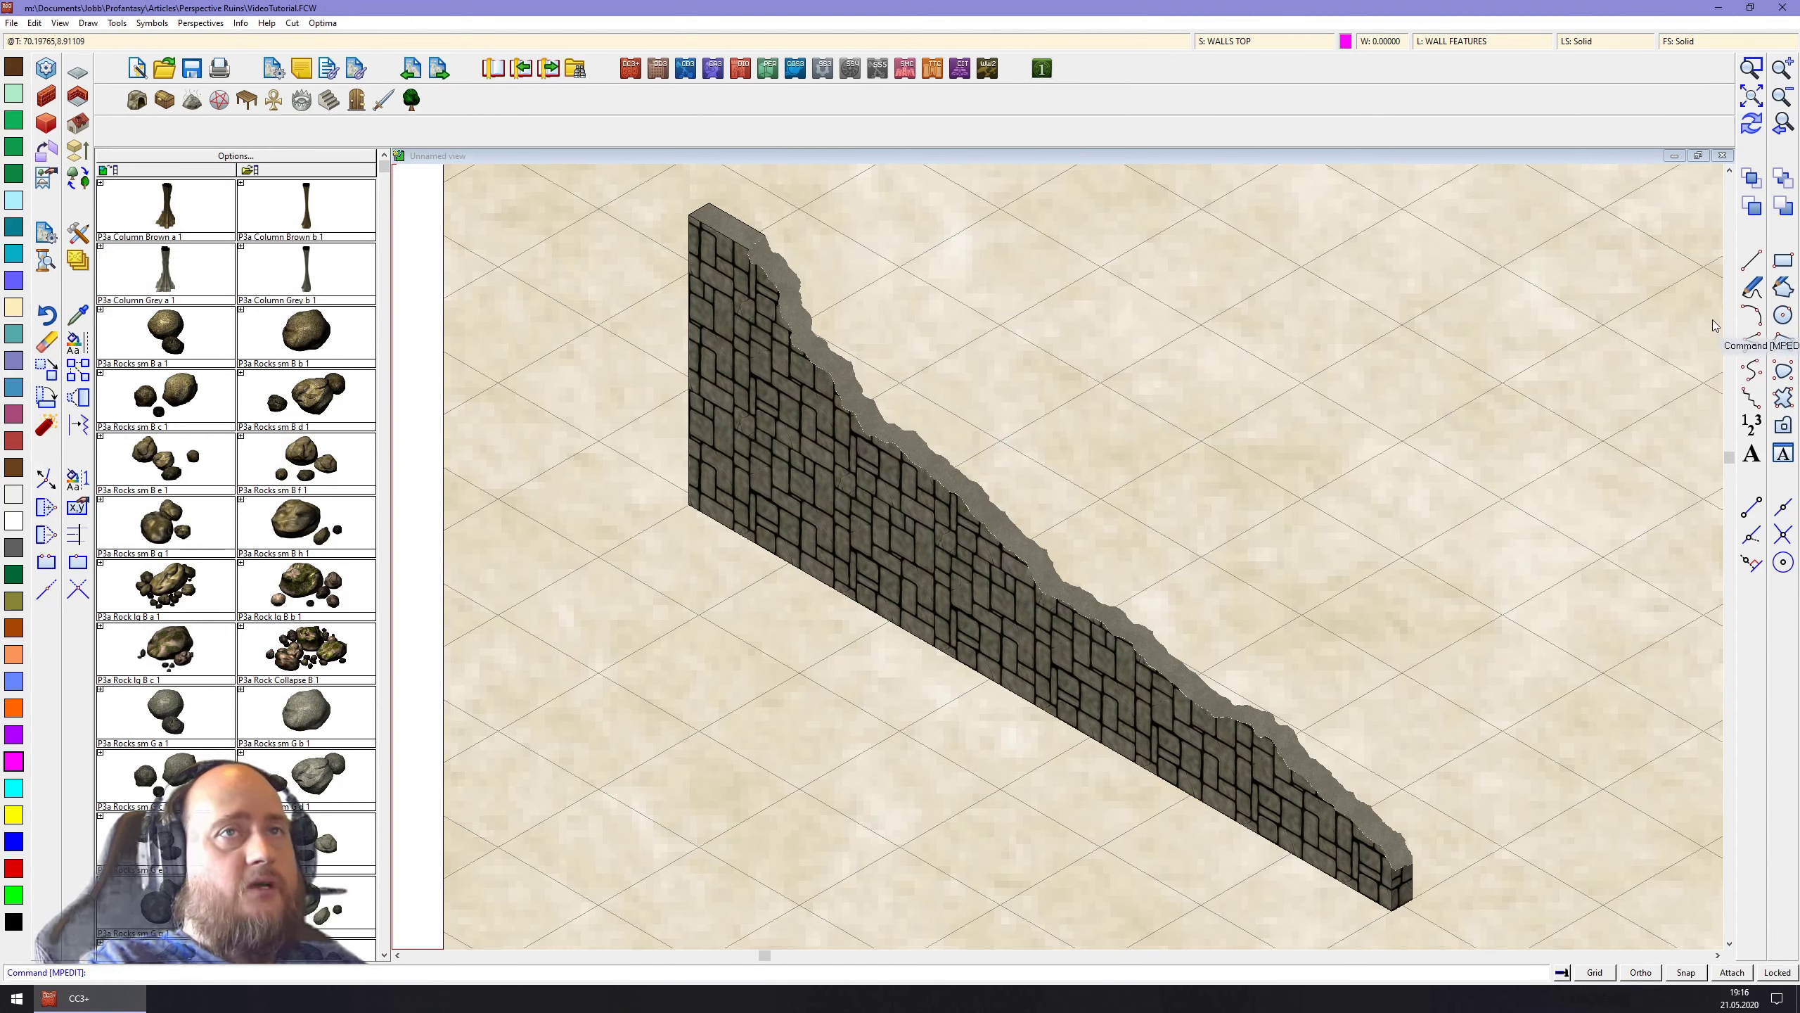
Add a black outline to the ruined wall
left_click(1751, 289)
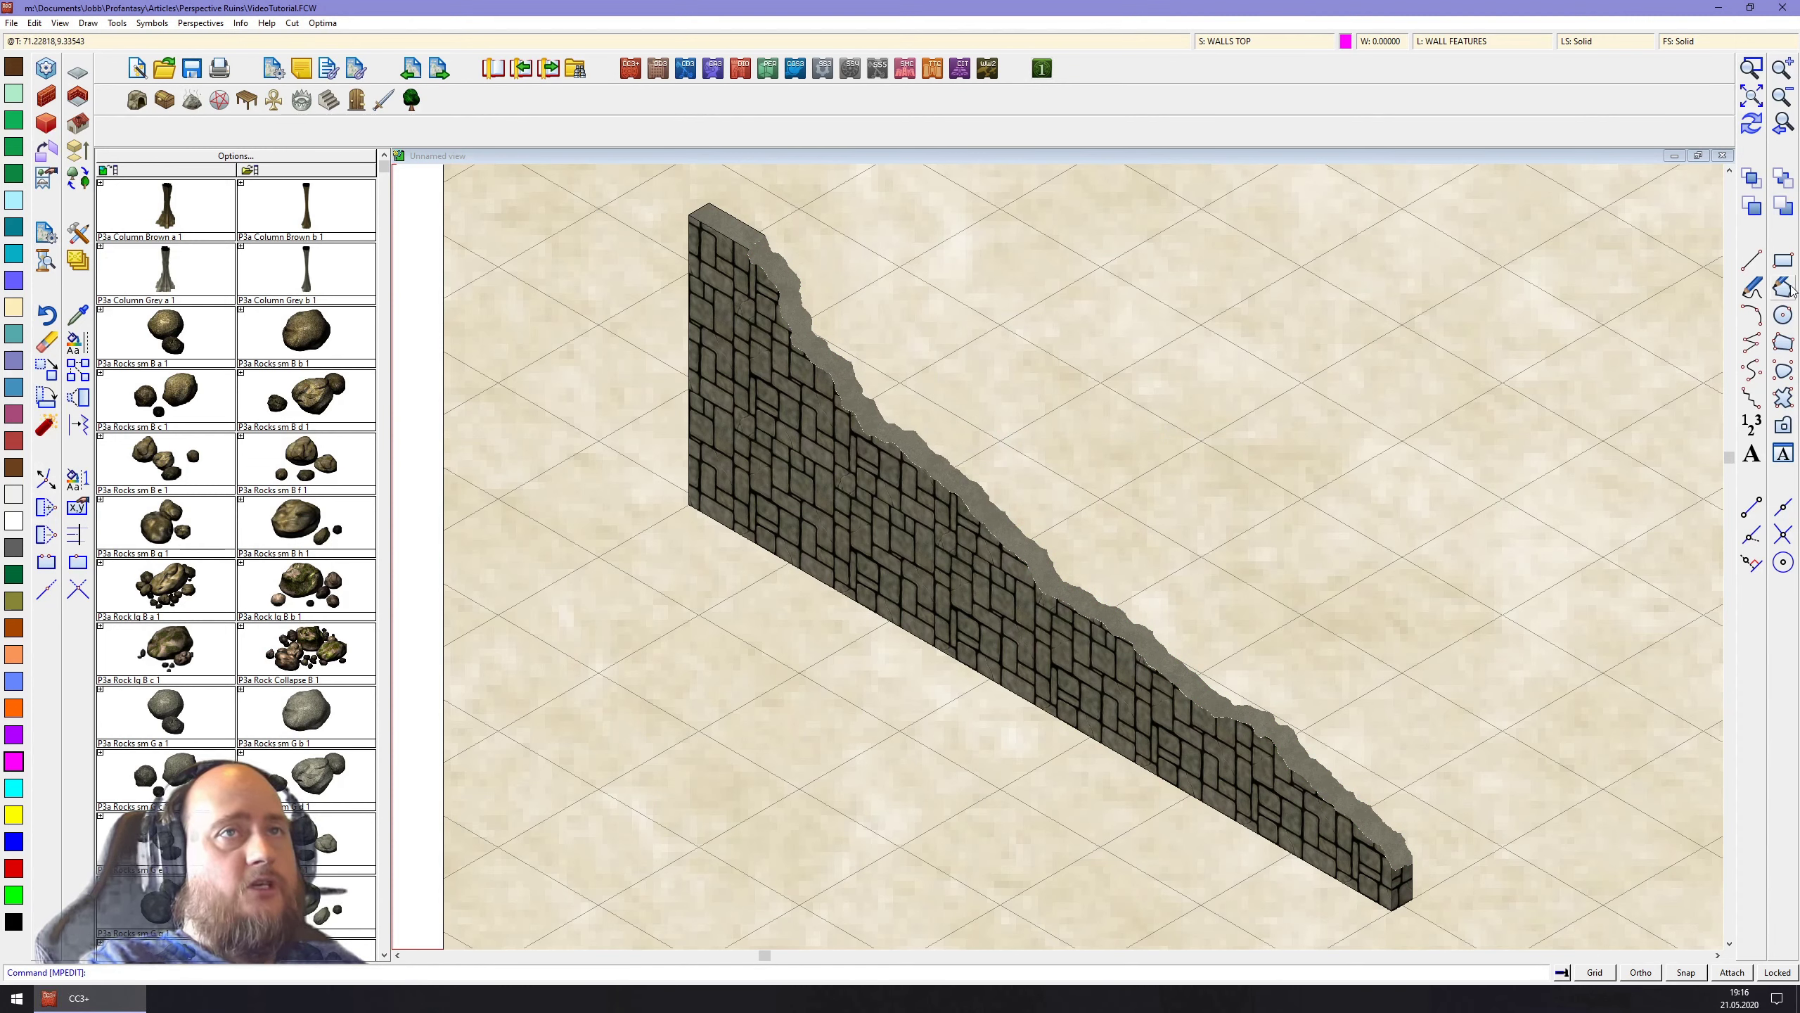
left_click(877, 408)
right_click(1039, 360)
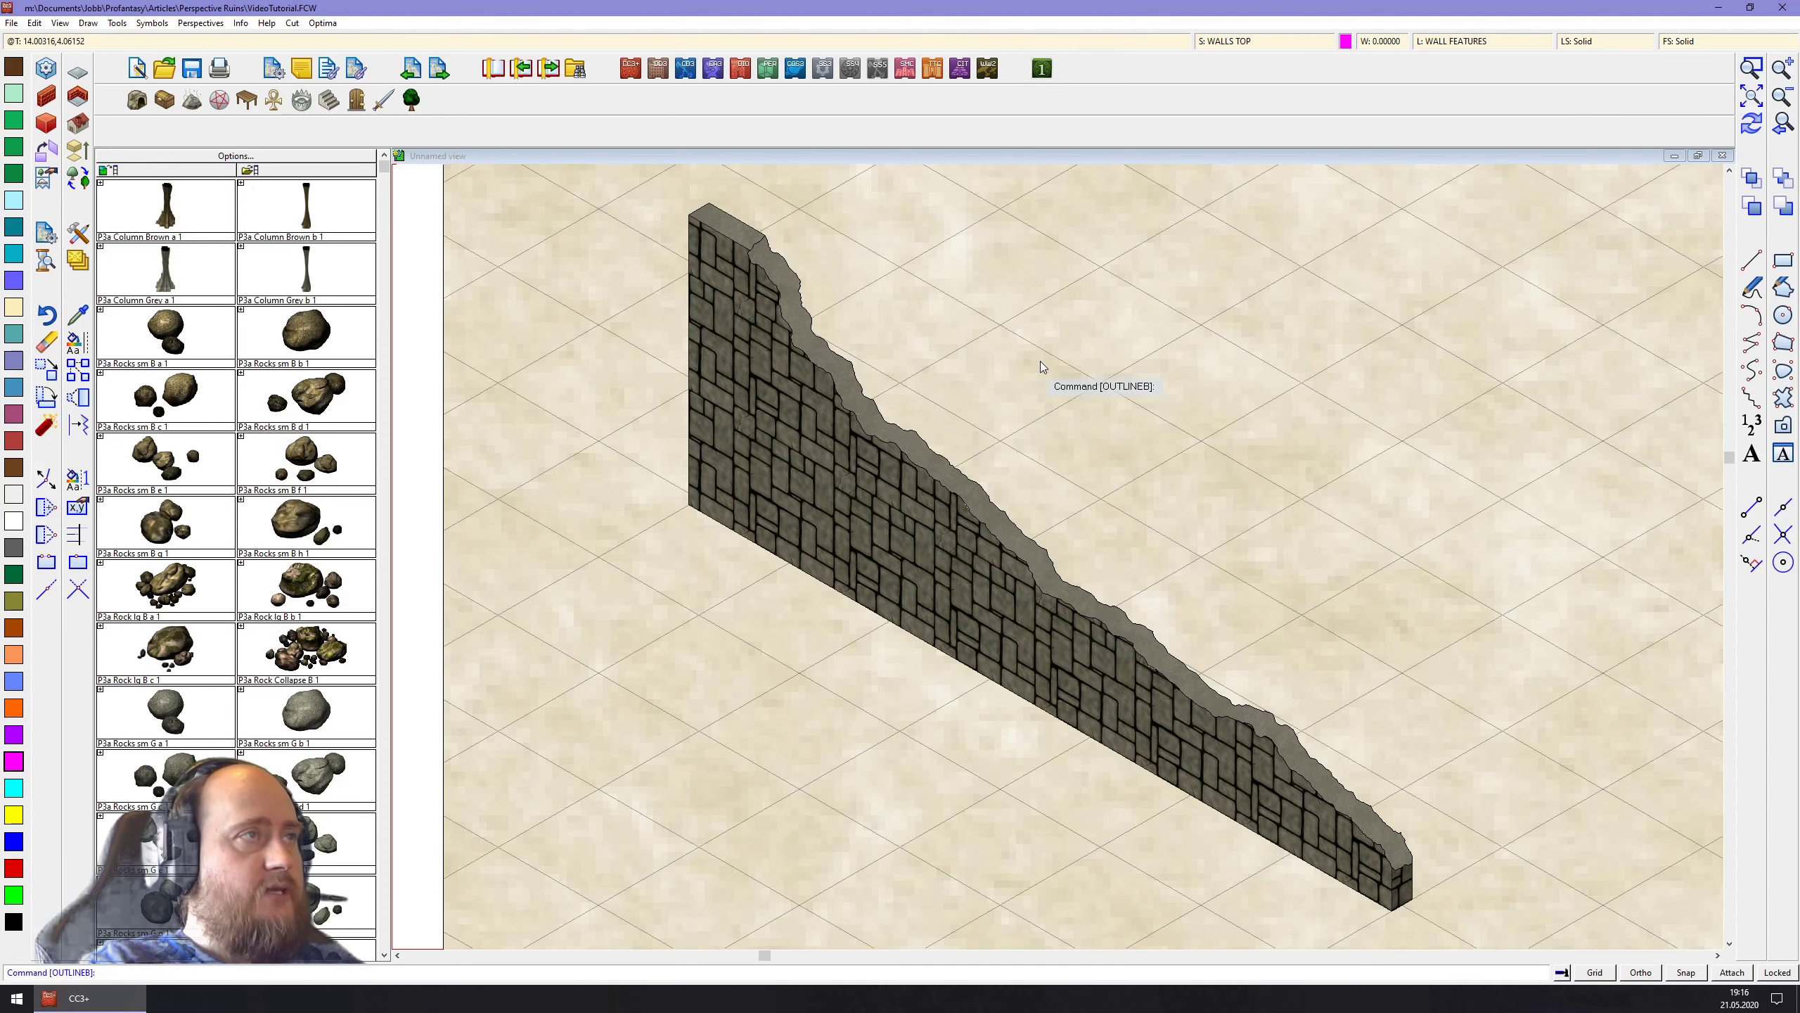
Frame the wall in the view and bring up the Drawing Sheets and Effects settings
left_click(1751, 96)
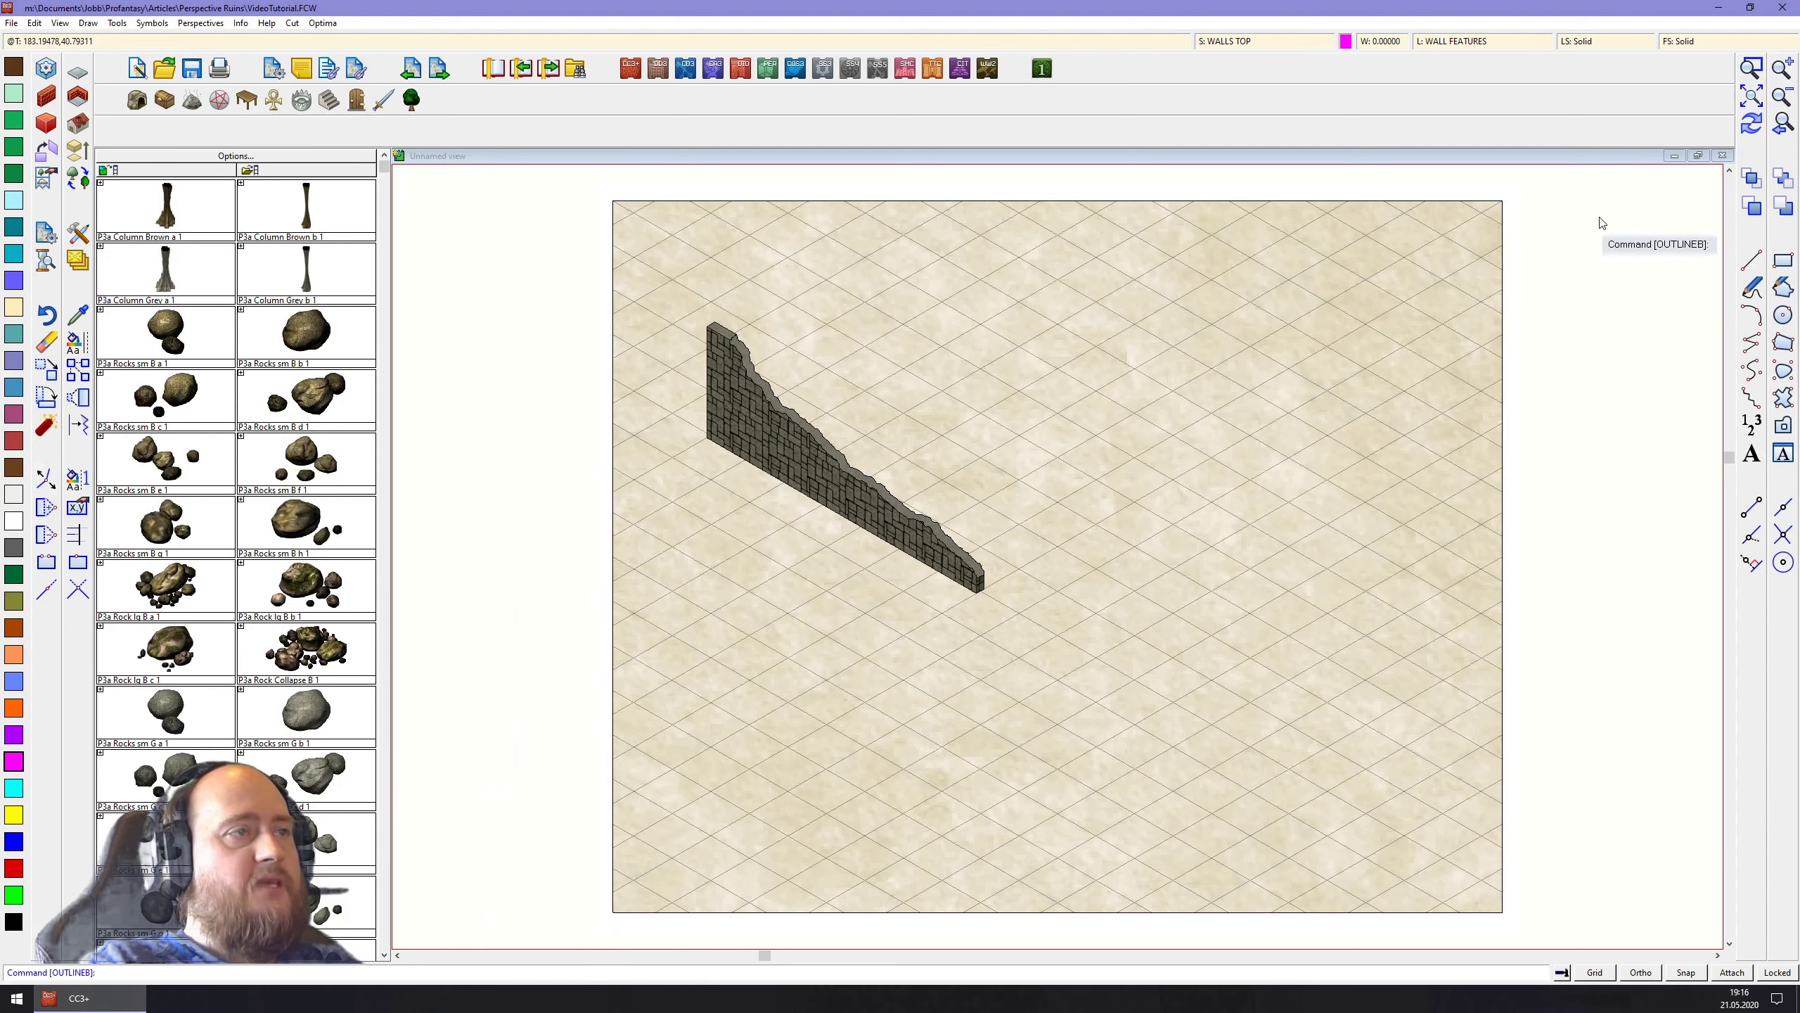
left_click(692, 281)
left_click(1002, 608)
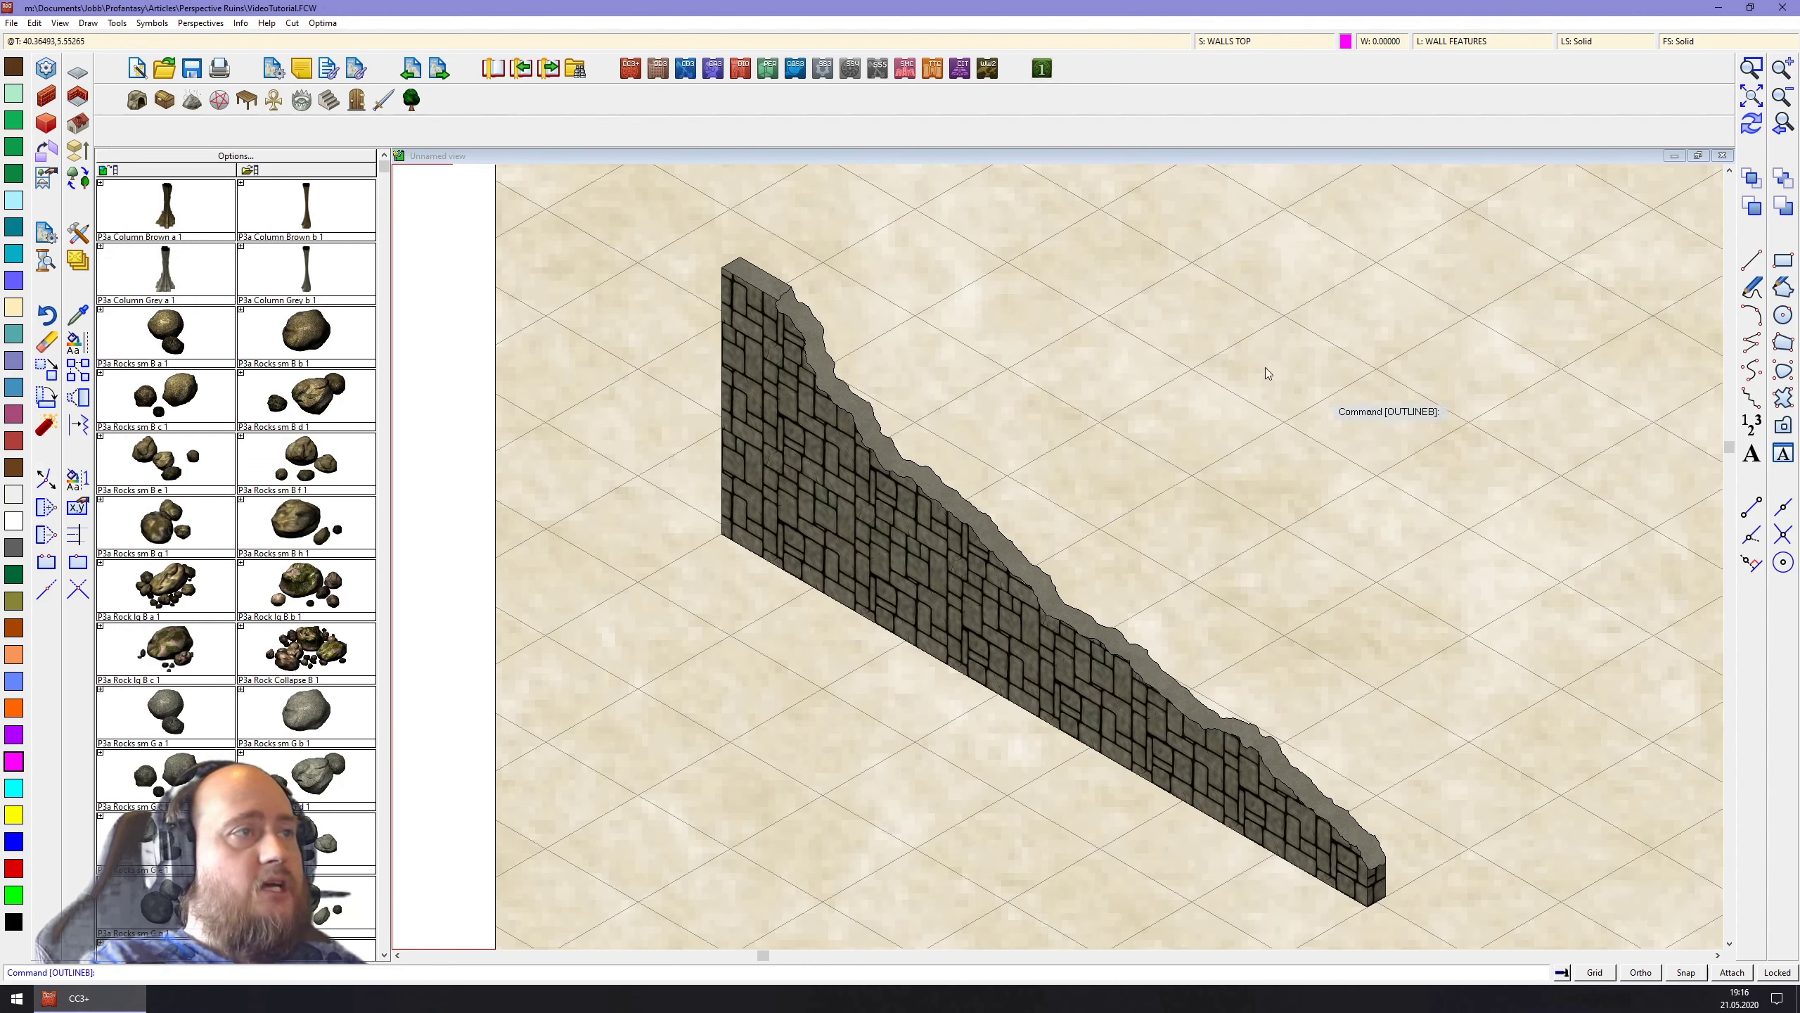
left_click(1245, 45)
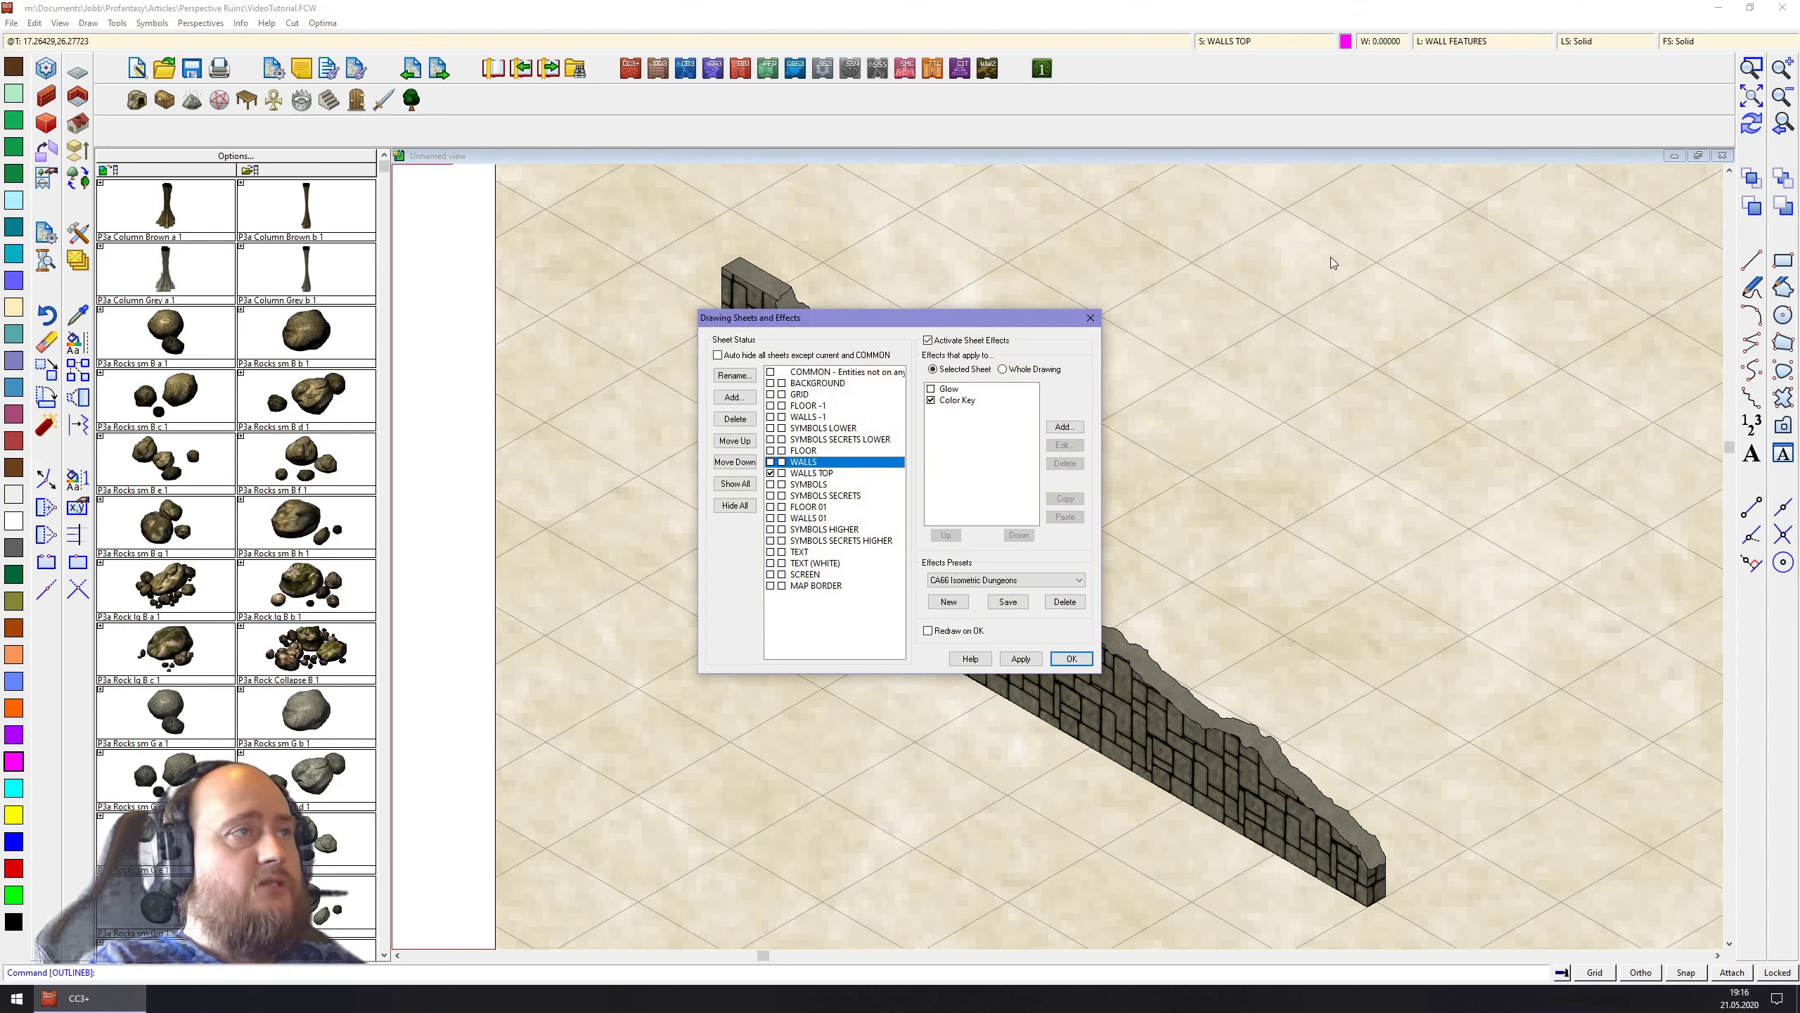
Make SYMBOLS LOWER the current sheet and filter the catalog to temples and statues
left_click(771, 429)
left_click(1074, 663)
left_click(279, 106)
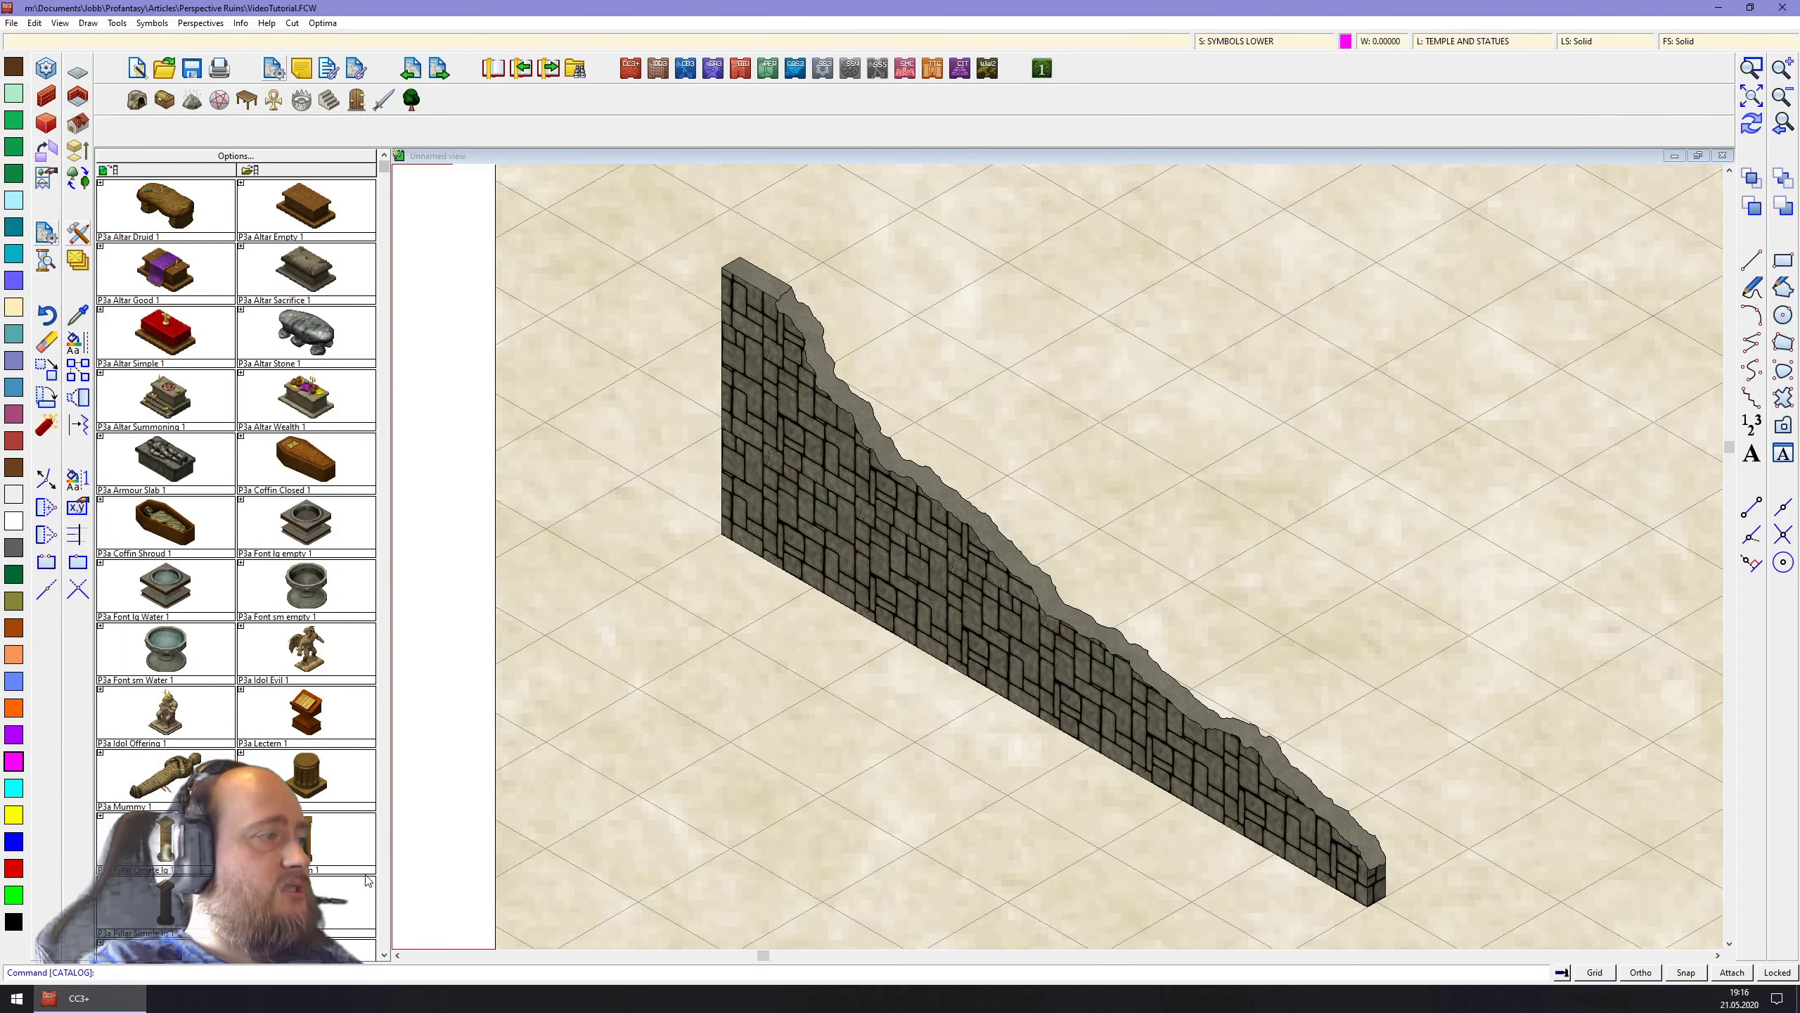
Place four seated idol statues along the wall's jagged top
left_click(213, 737)
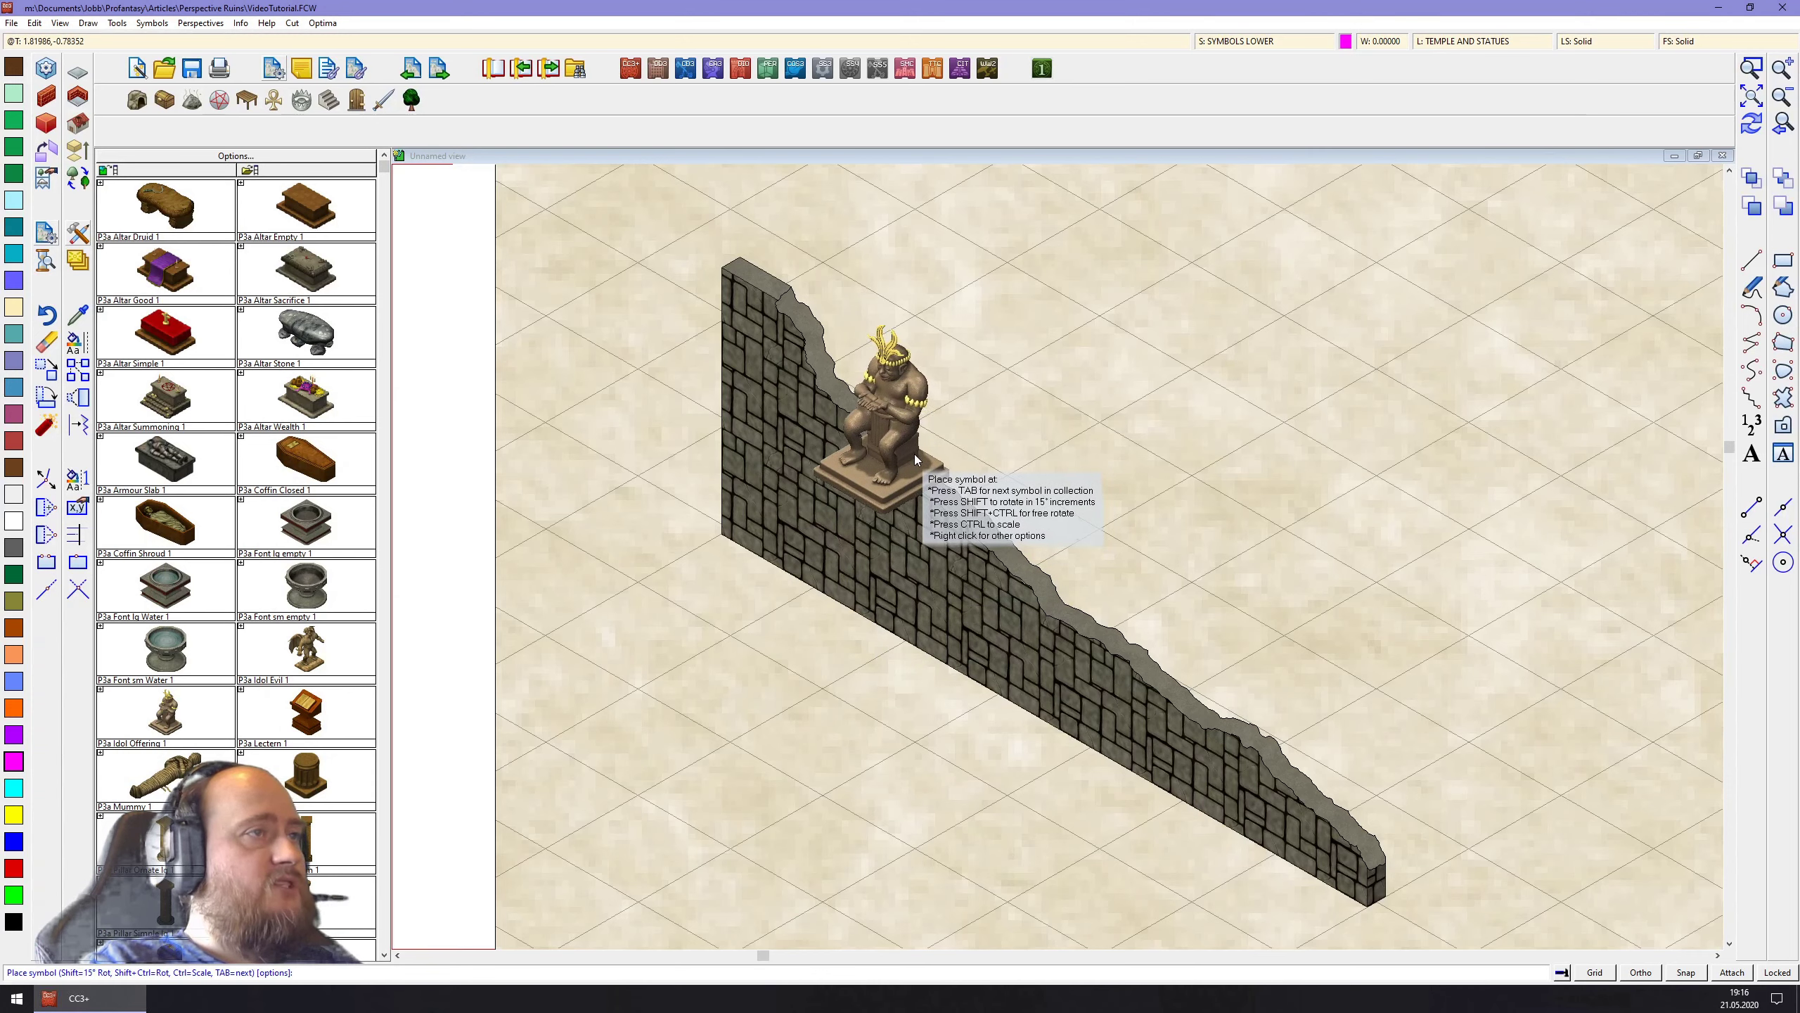
left_click(909, 450)
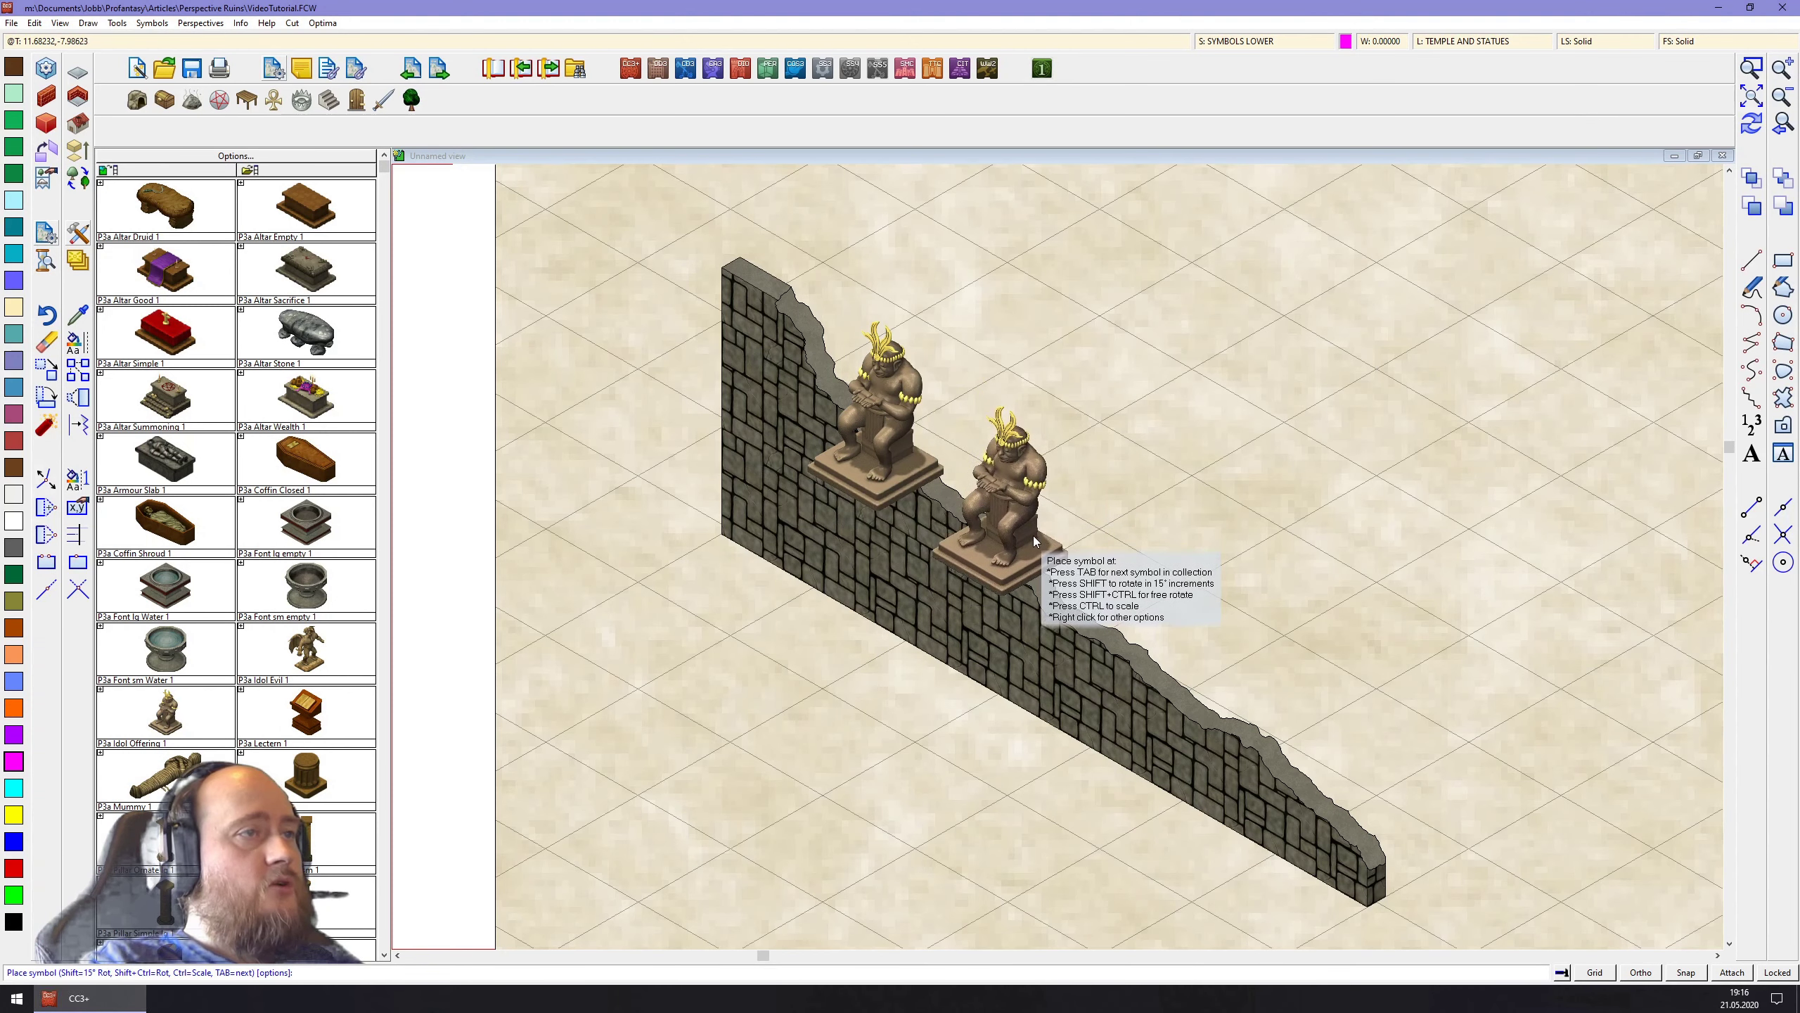
left_click(1035, 549)
left_click(1166, 660)
left_click(1318, 778)
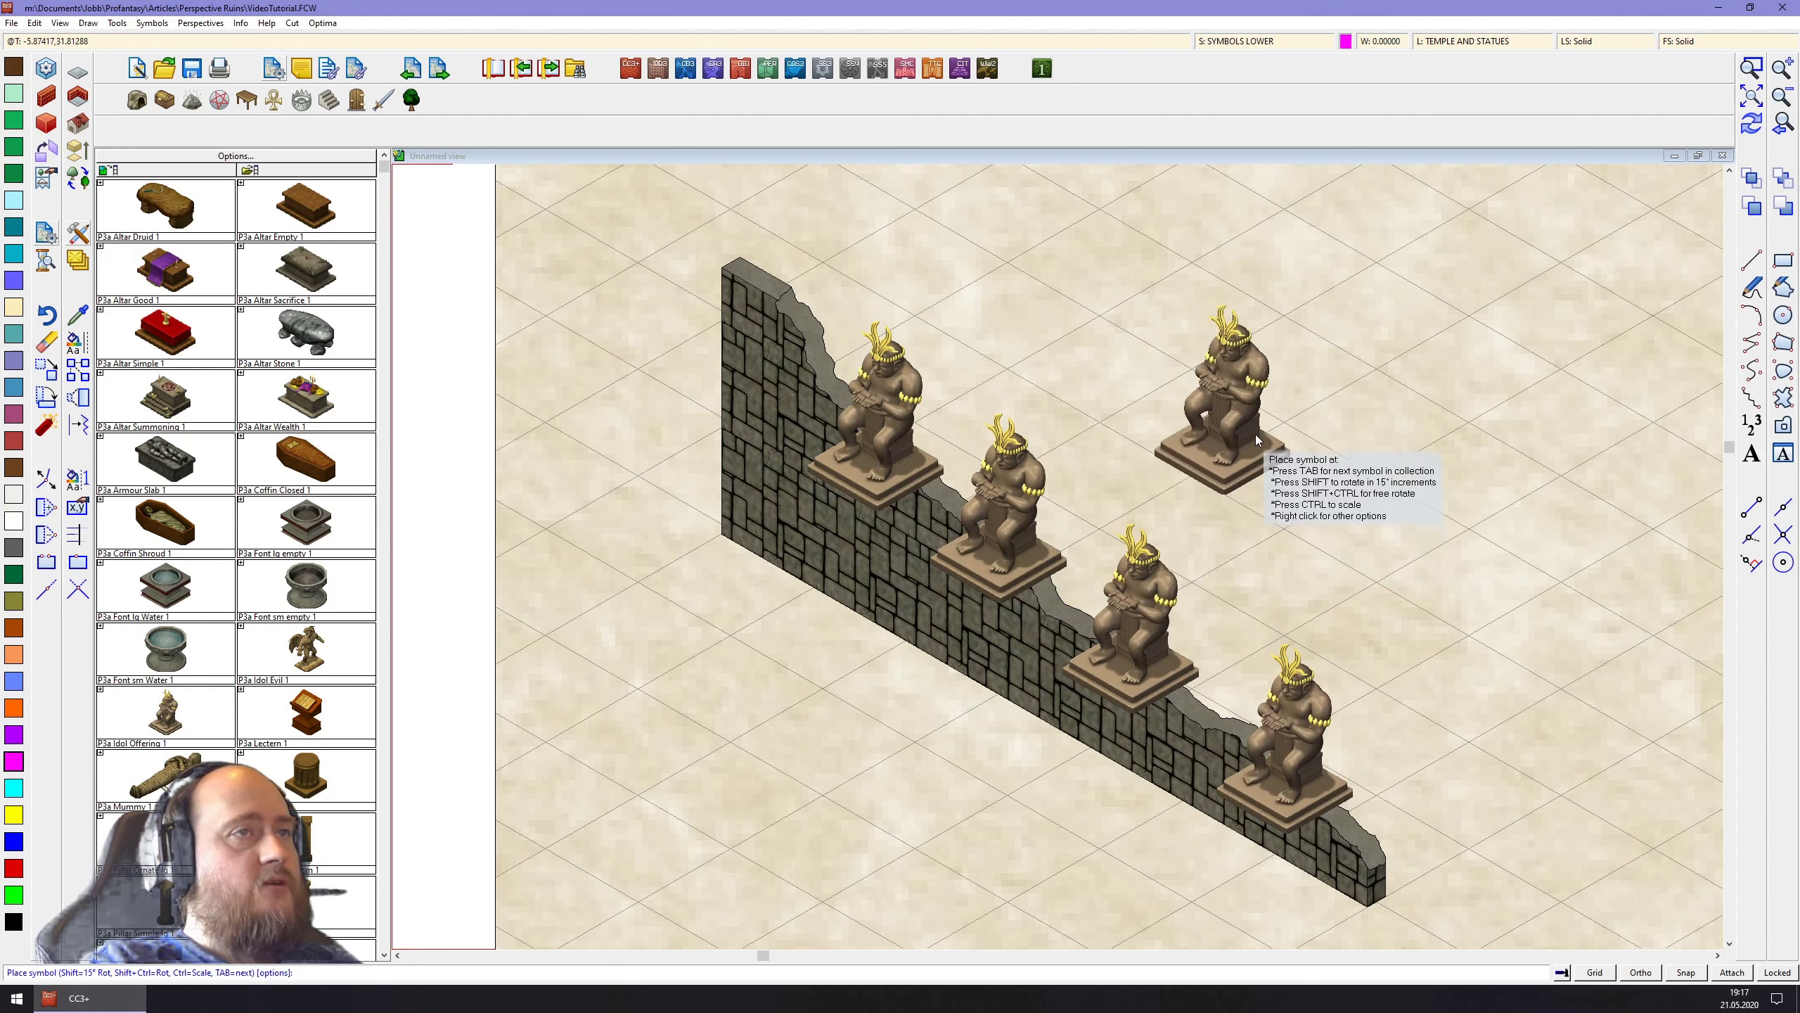
right_click(1272, 445)
left_click(961, 453)
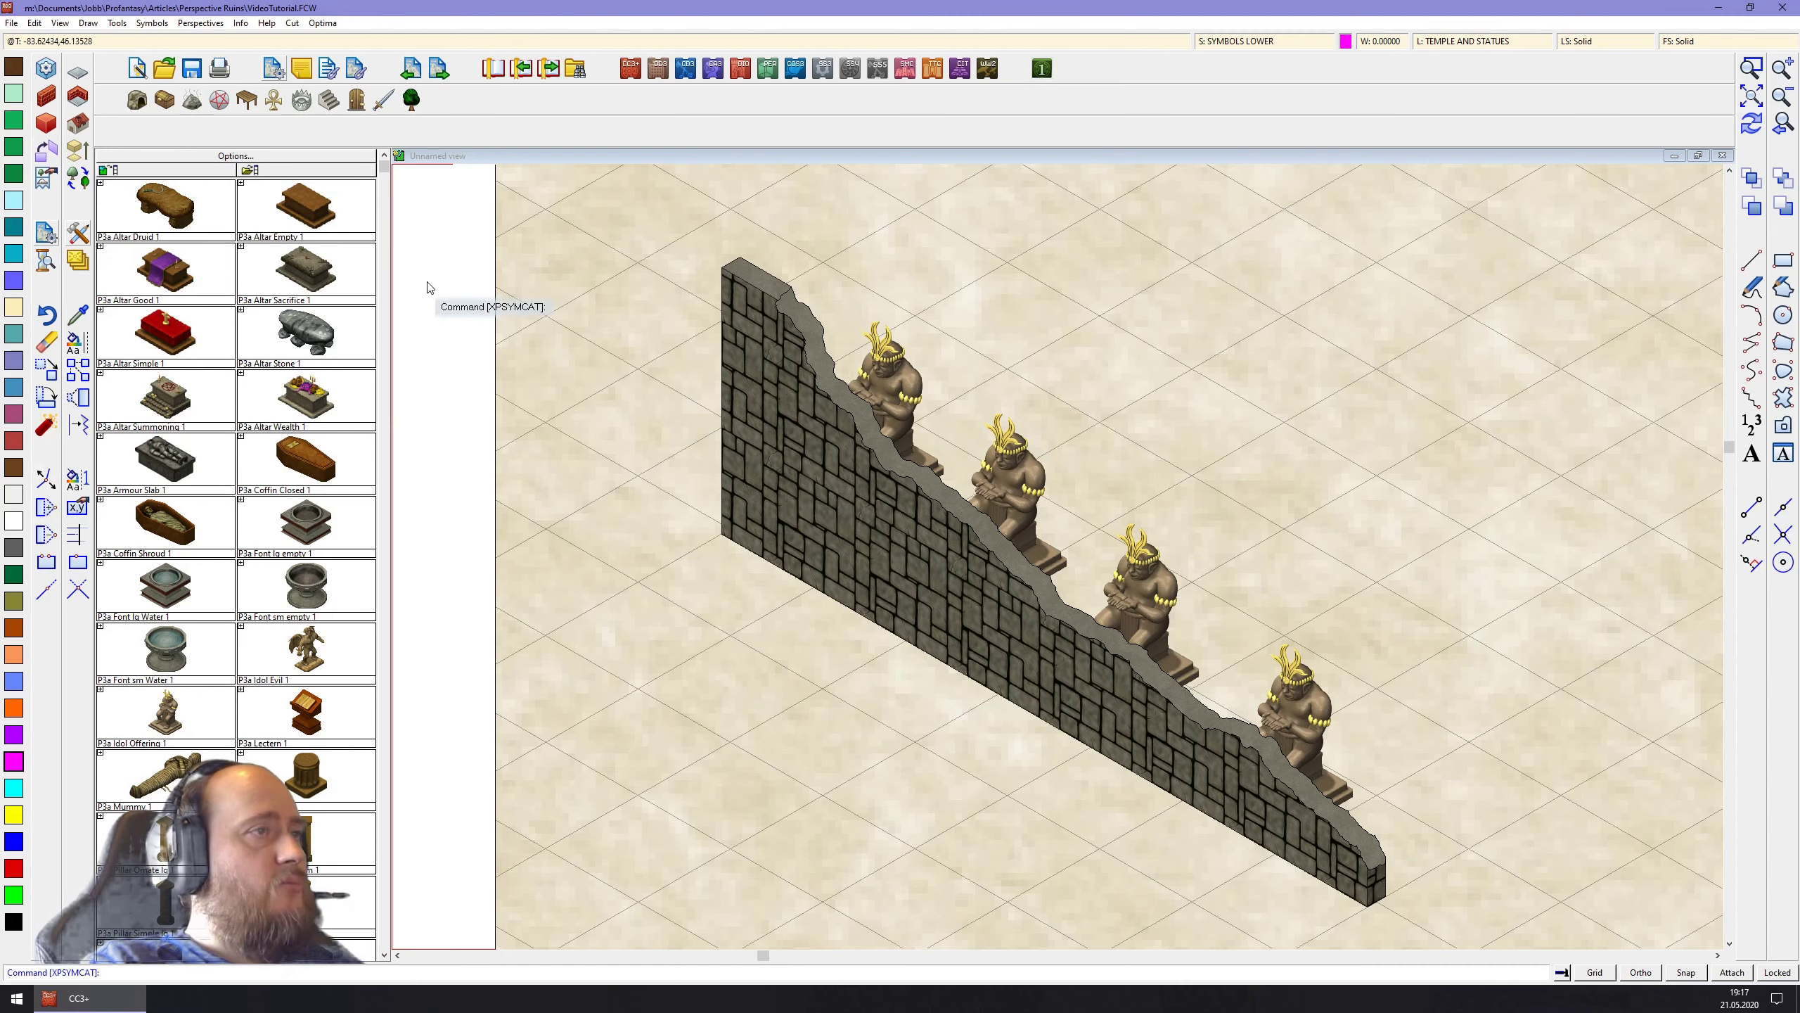
left_click(137, 100)
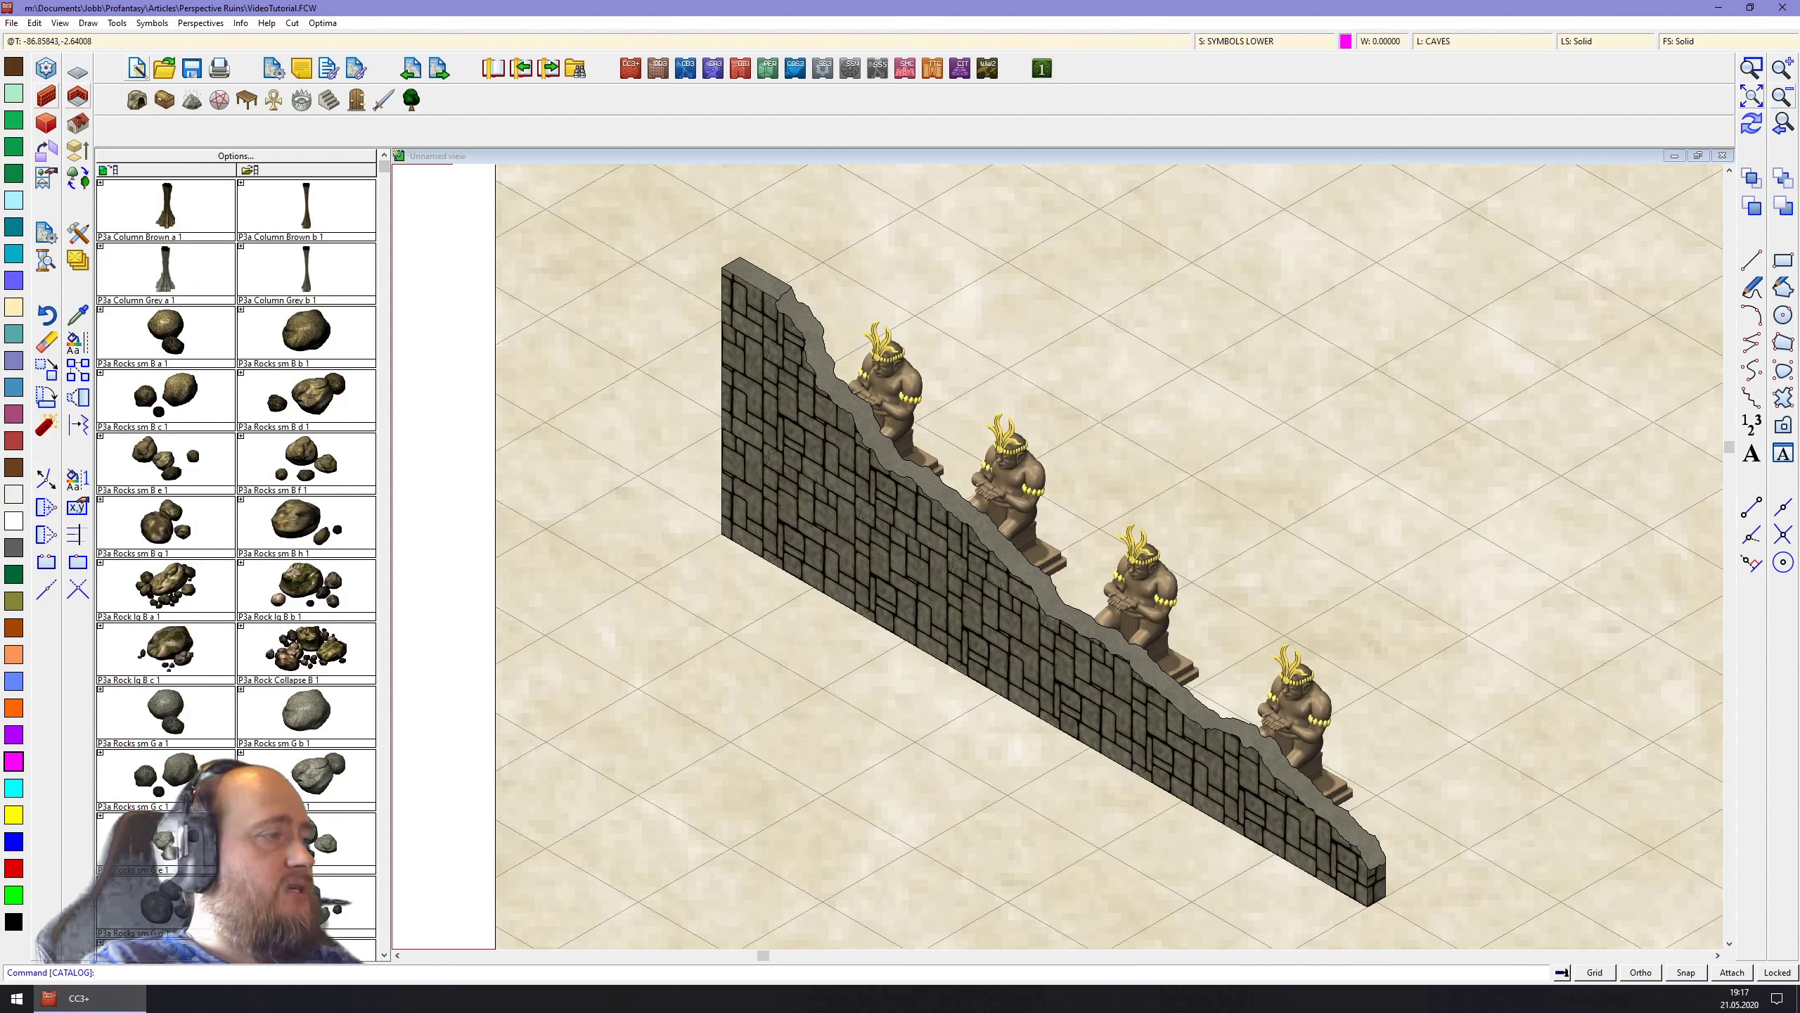
Make SYMBOLS the current sheet in Drawing Sheets and Effects
left_click(1272, 43)
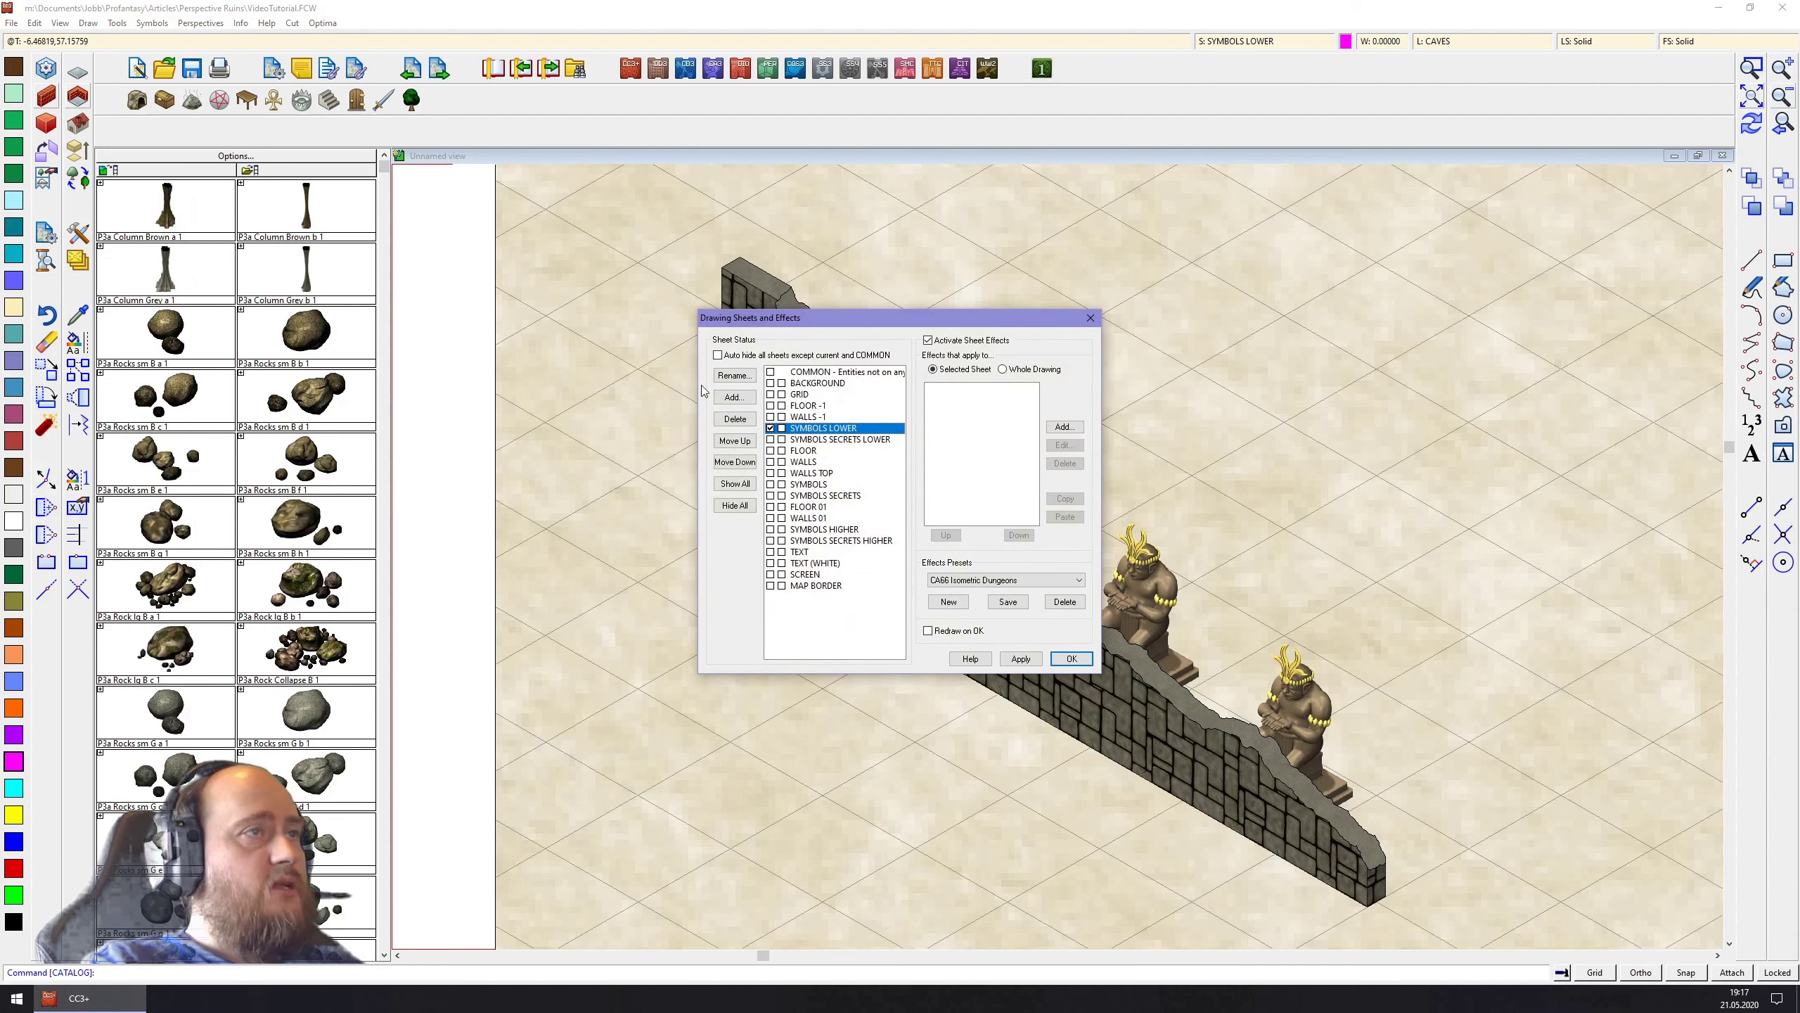
left_click(772, 485)
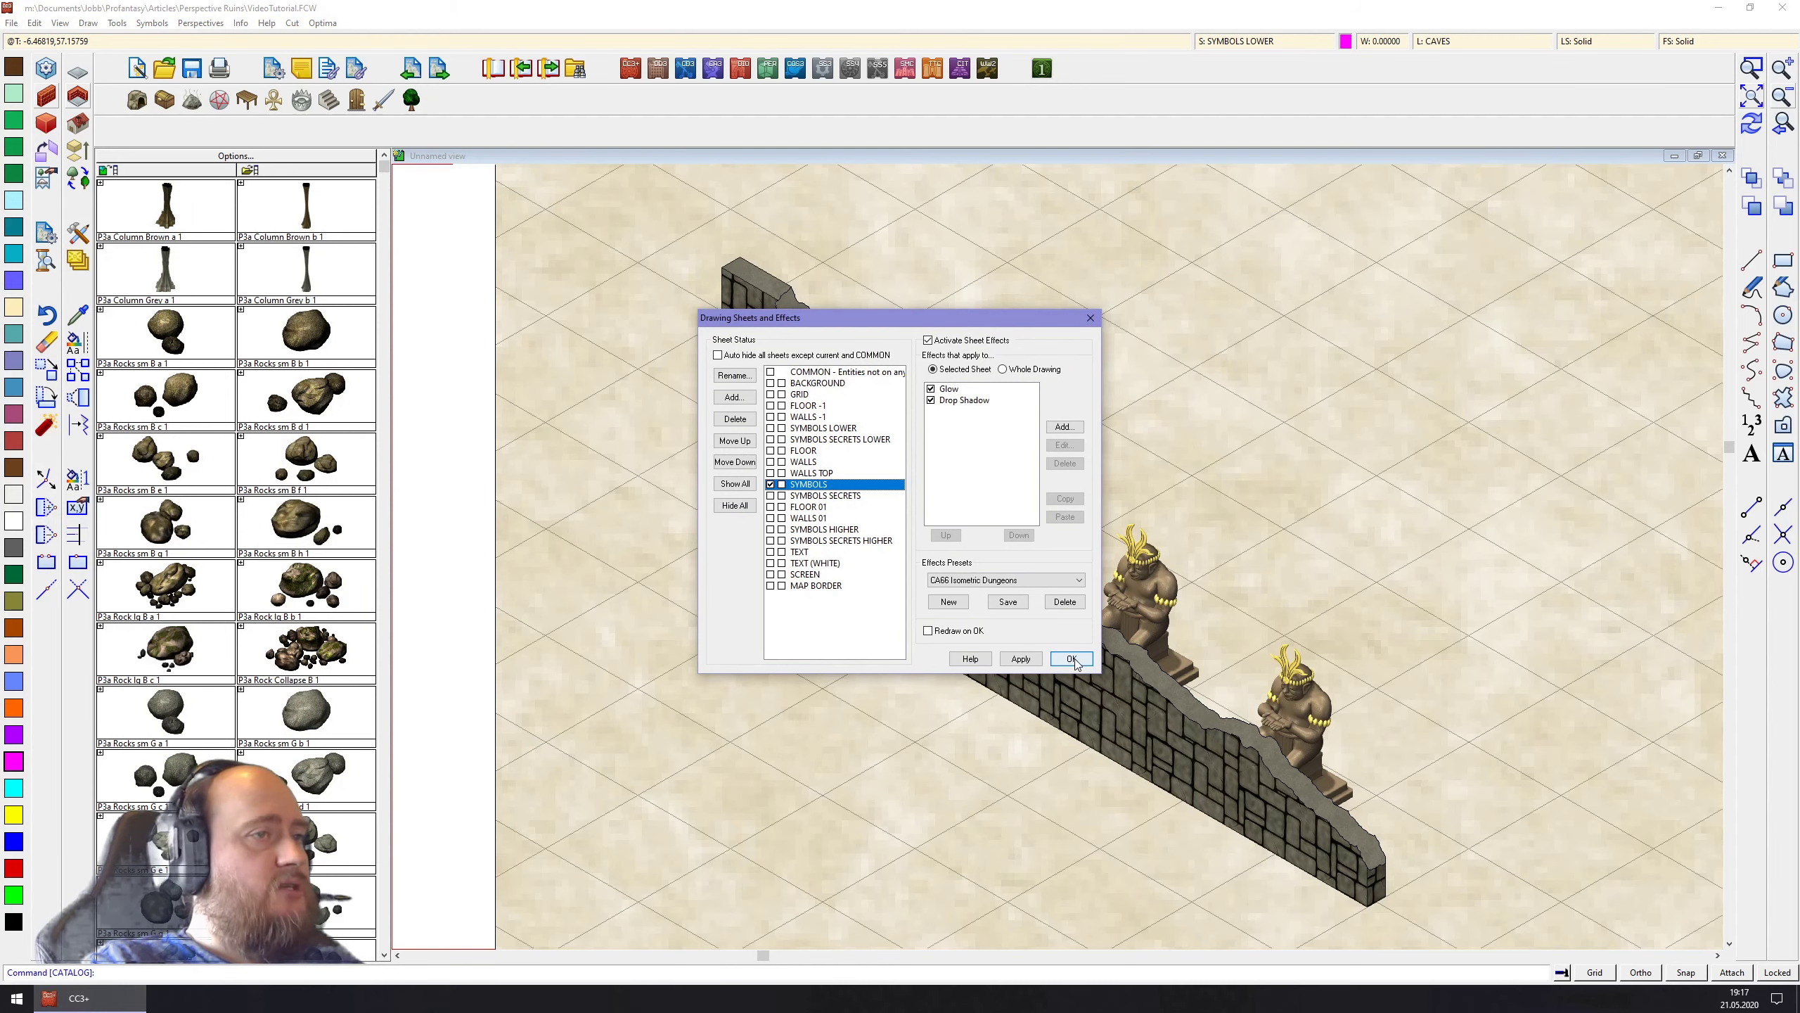
left_click(1071, 658)
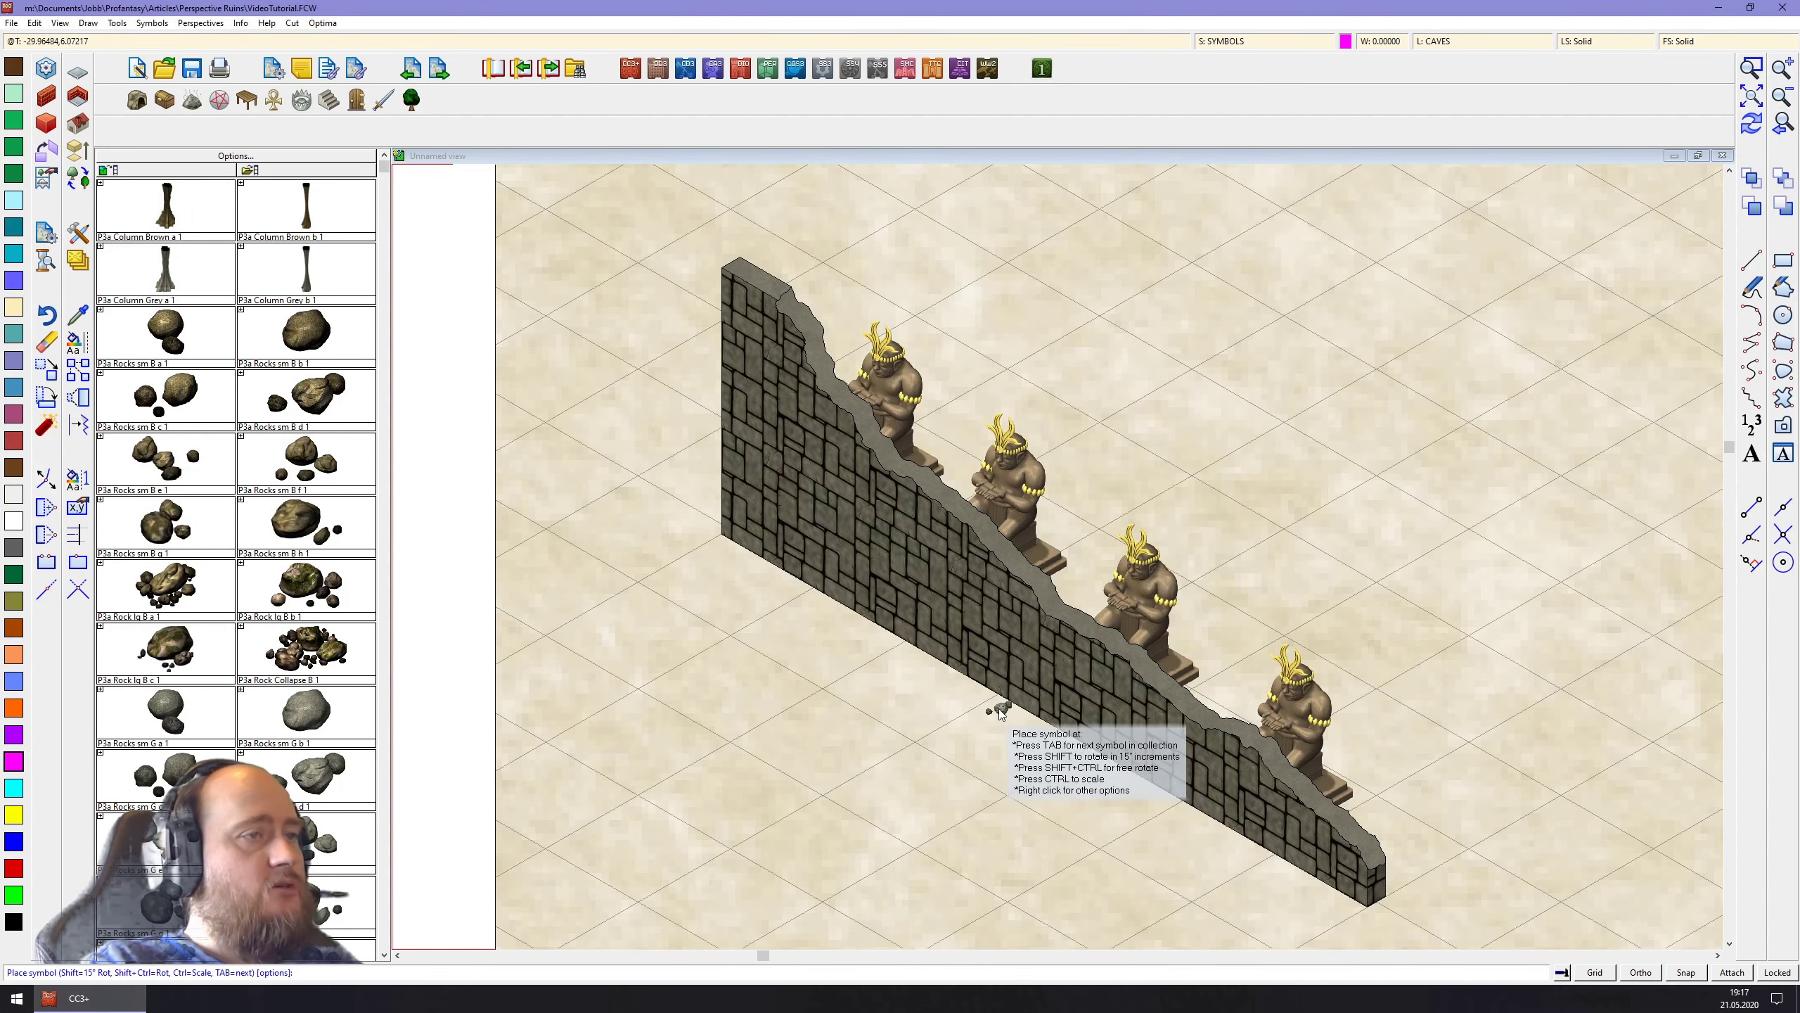
Scatter nine small rocks on the ground in front of the wall's base
left_click(998, 703)
left_click(1059, 738)
left_click(1085, 762)
left_click(1057, 809)
left_click(968, 752)
left_click(989, 780)
left_click(1127, 793)
left_click(1166, 871)
left_click(1248, 883)
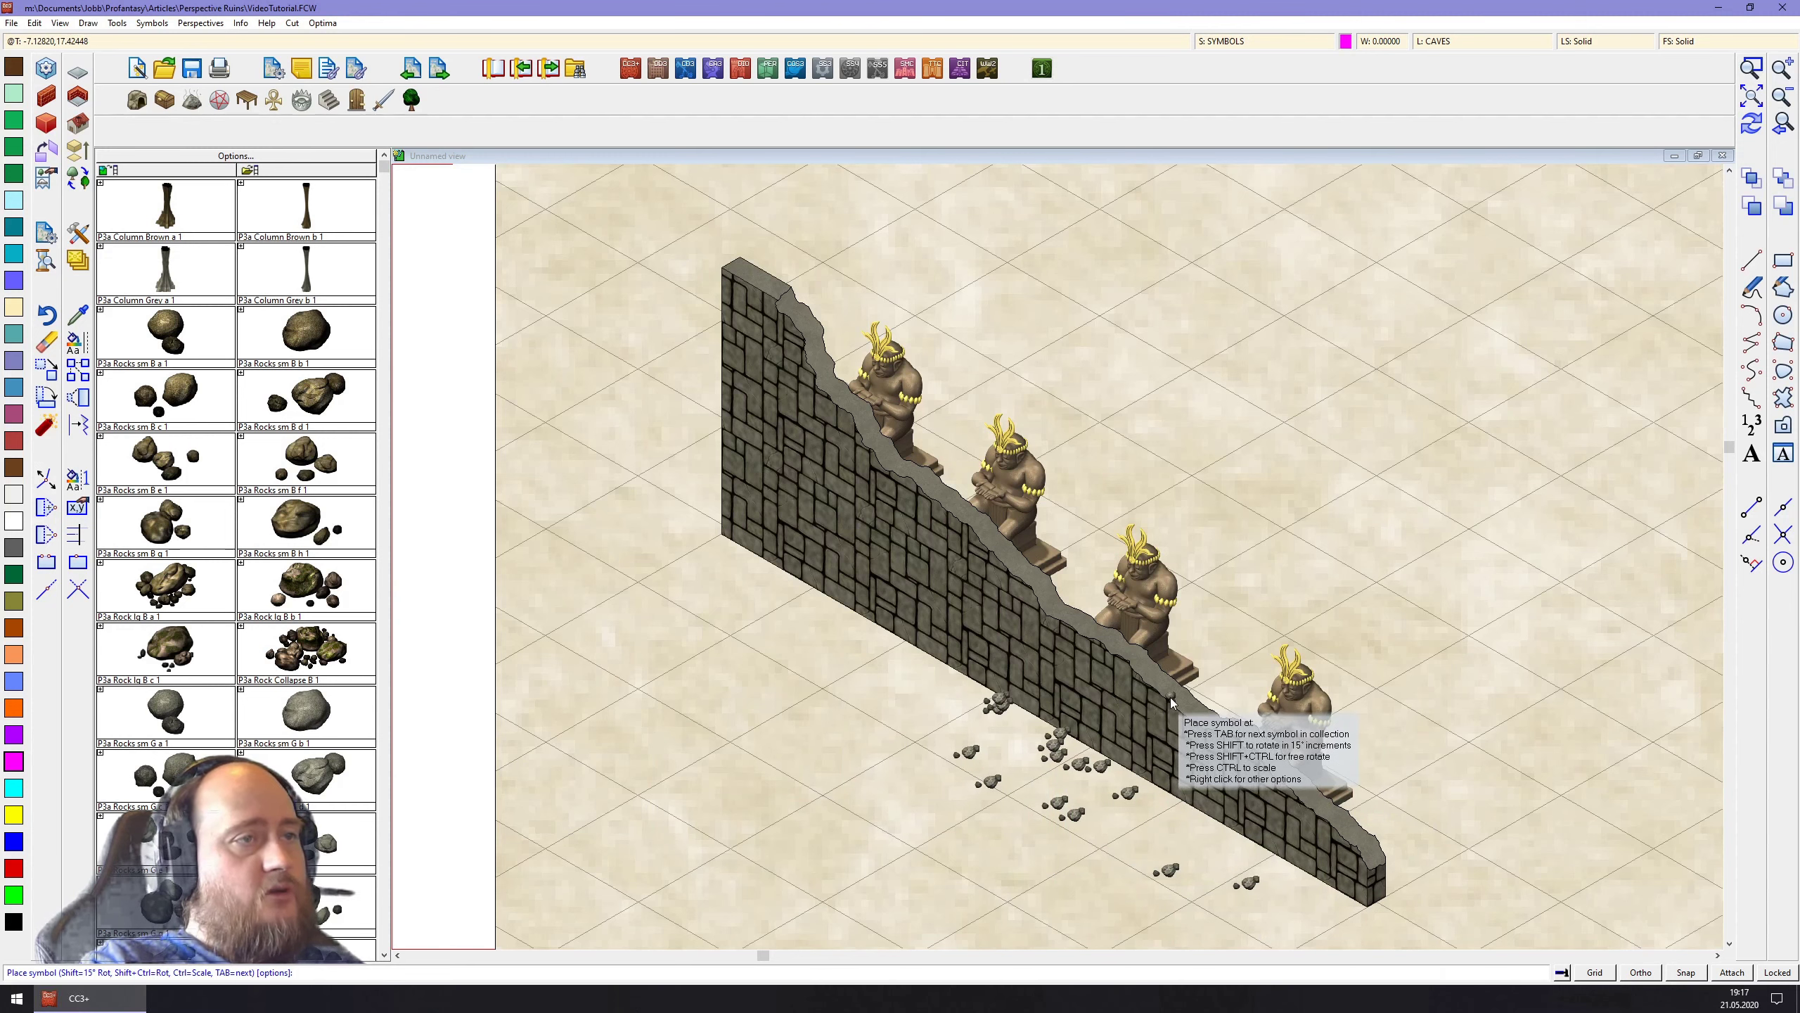
Add five more rocks along the wall's lower end by the last statue
left_click(1172, 697)
left_click(1200, 716)
left_click(1247, 729)
left_click(1281, 762)
left_click(1312, 790)
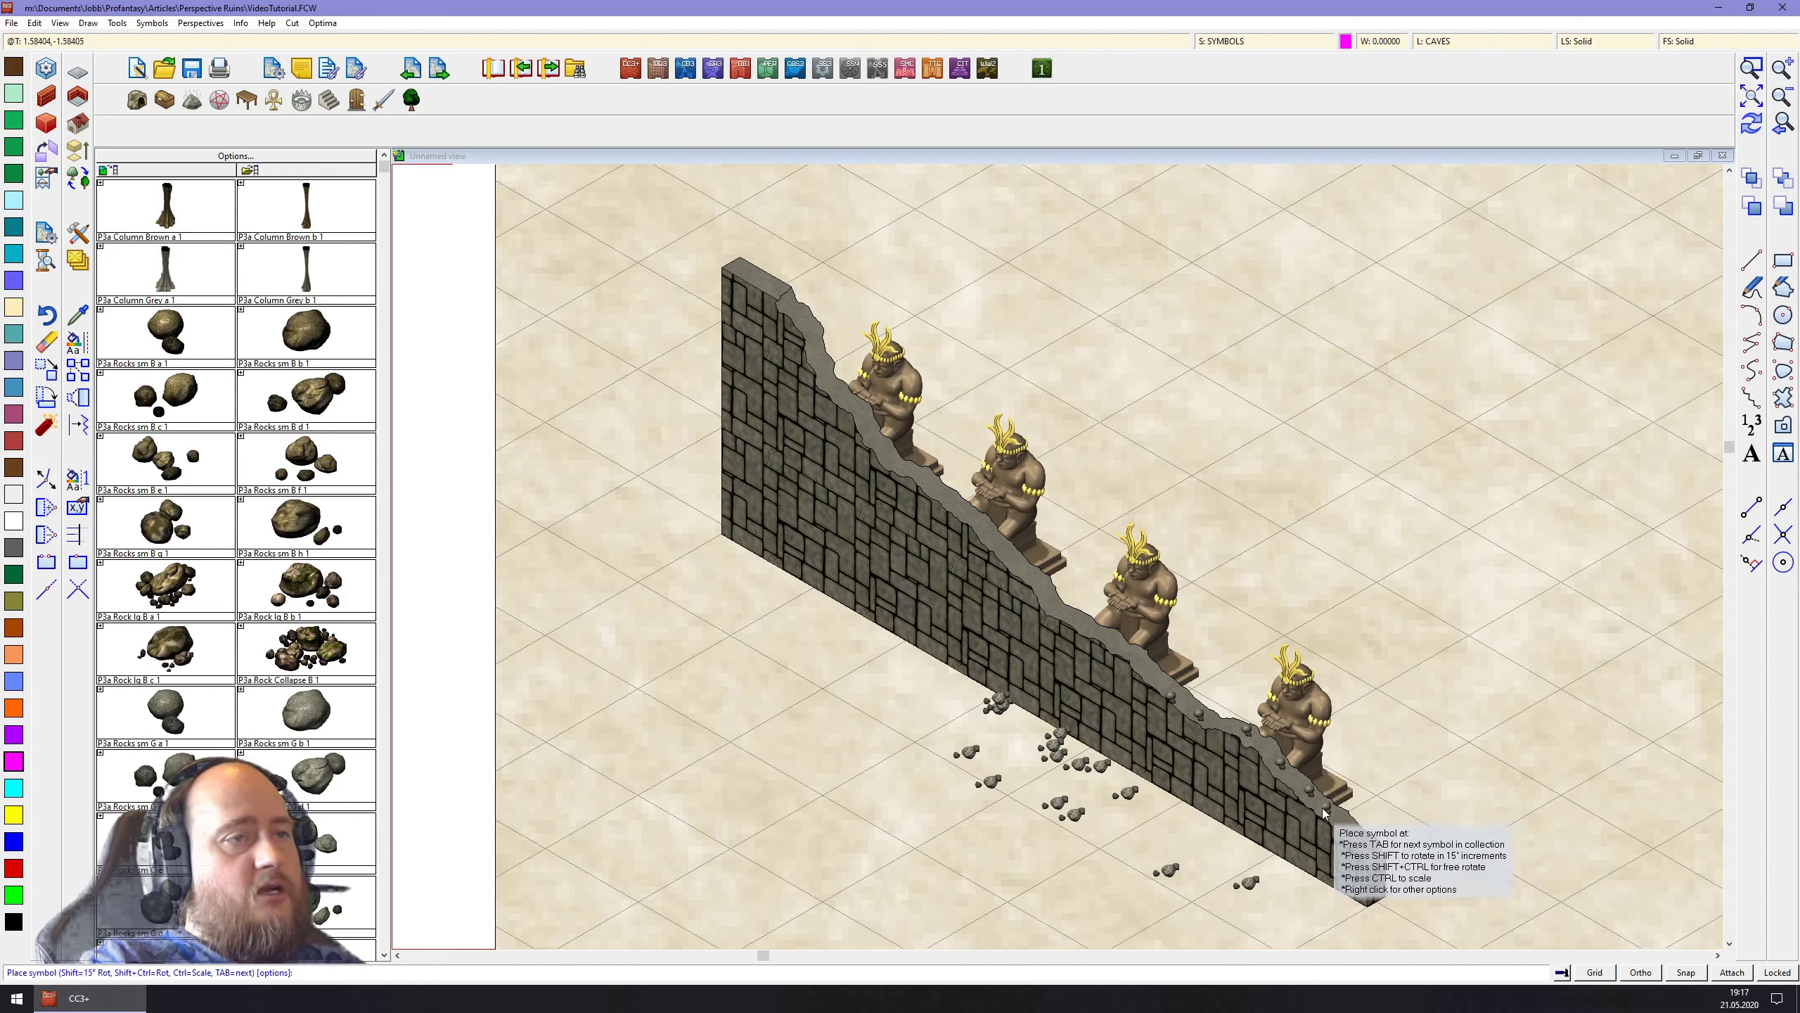
right_click(661, 700)
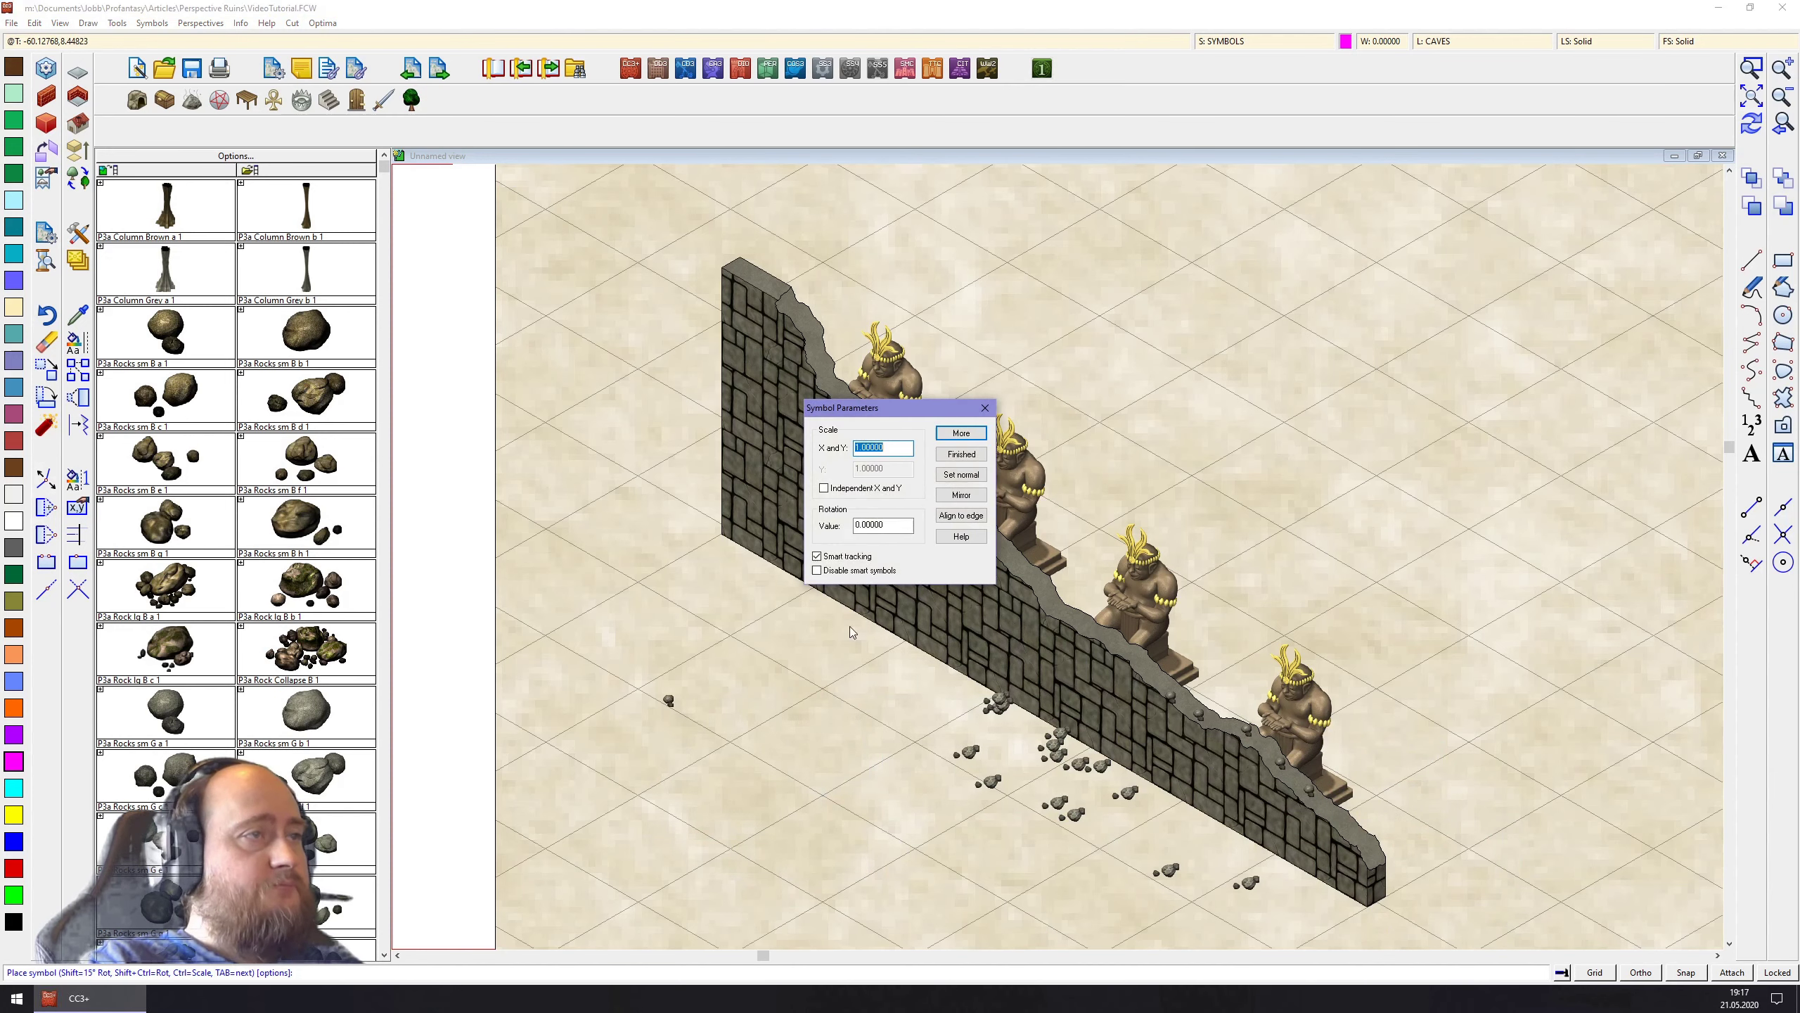
left_click(943, 476)
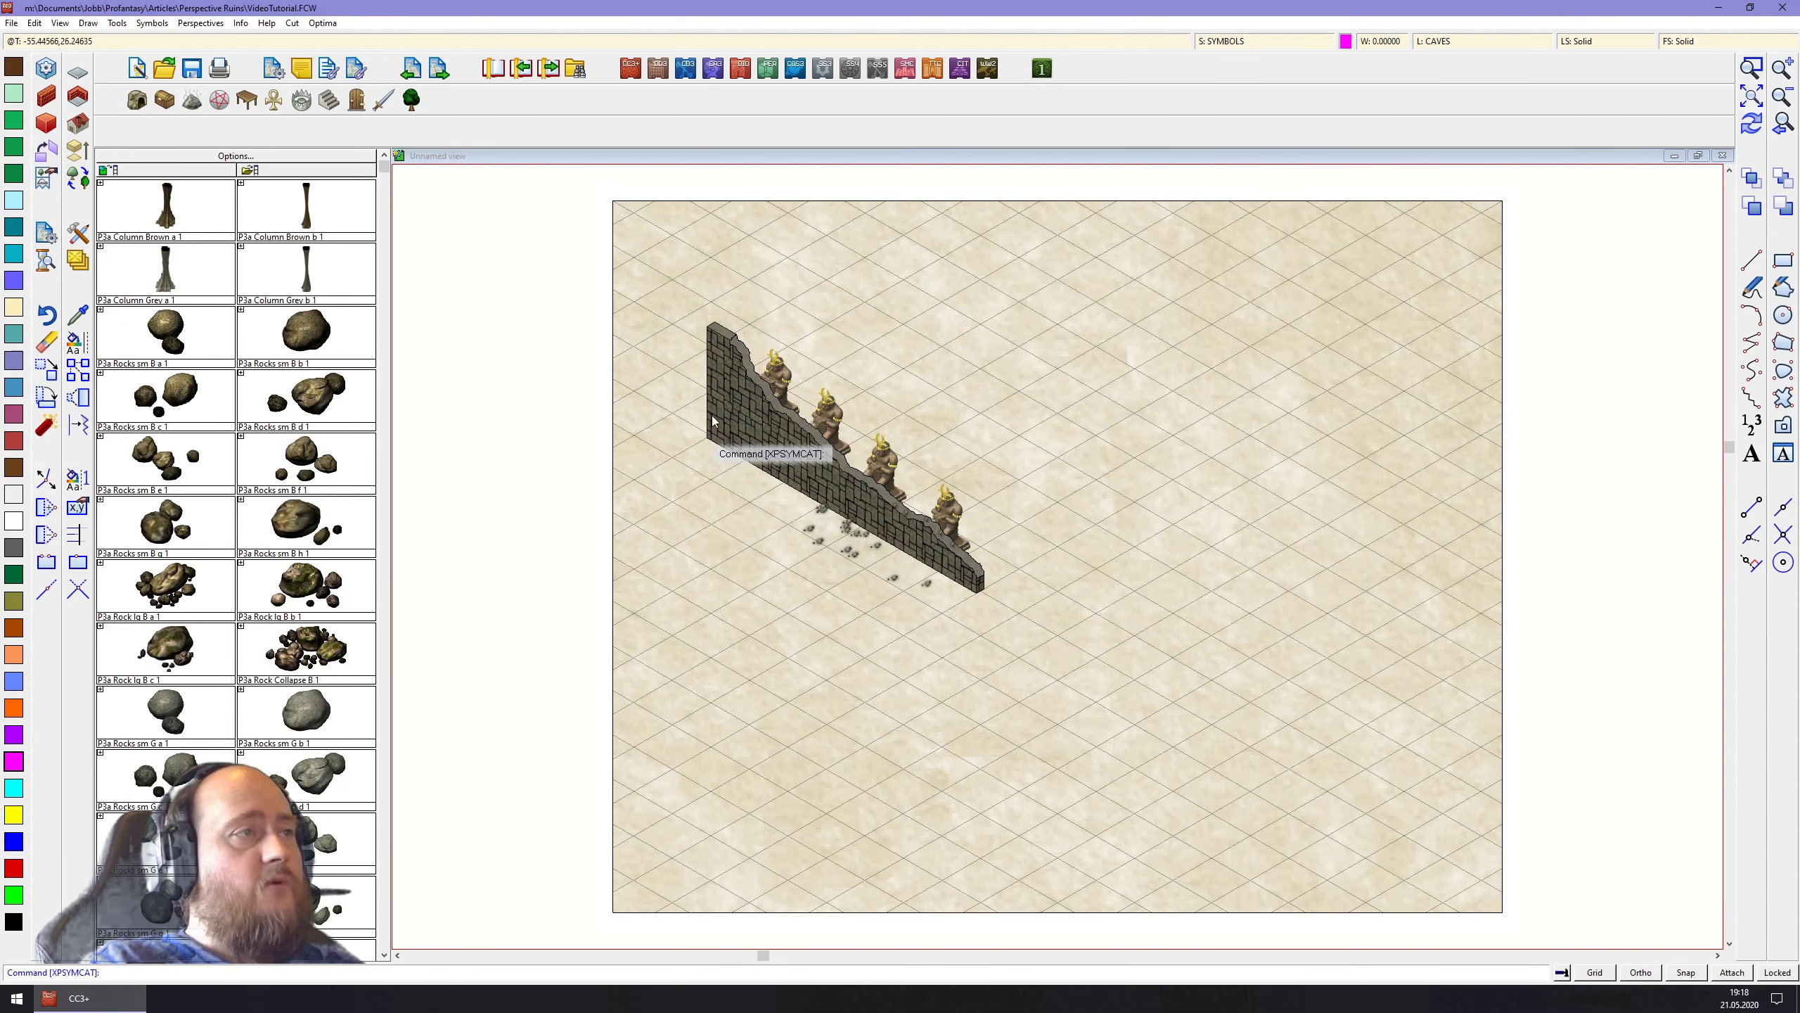
Zoom in on the wall, statues and rocks, then open Araneae Keep.FCW from recent files
left_click(1751, 69)
left_click(661, 277)
left_click(1029, 624)
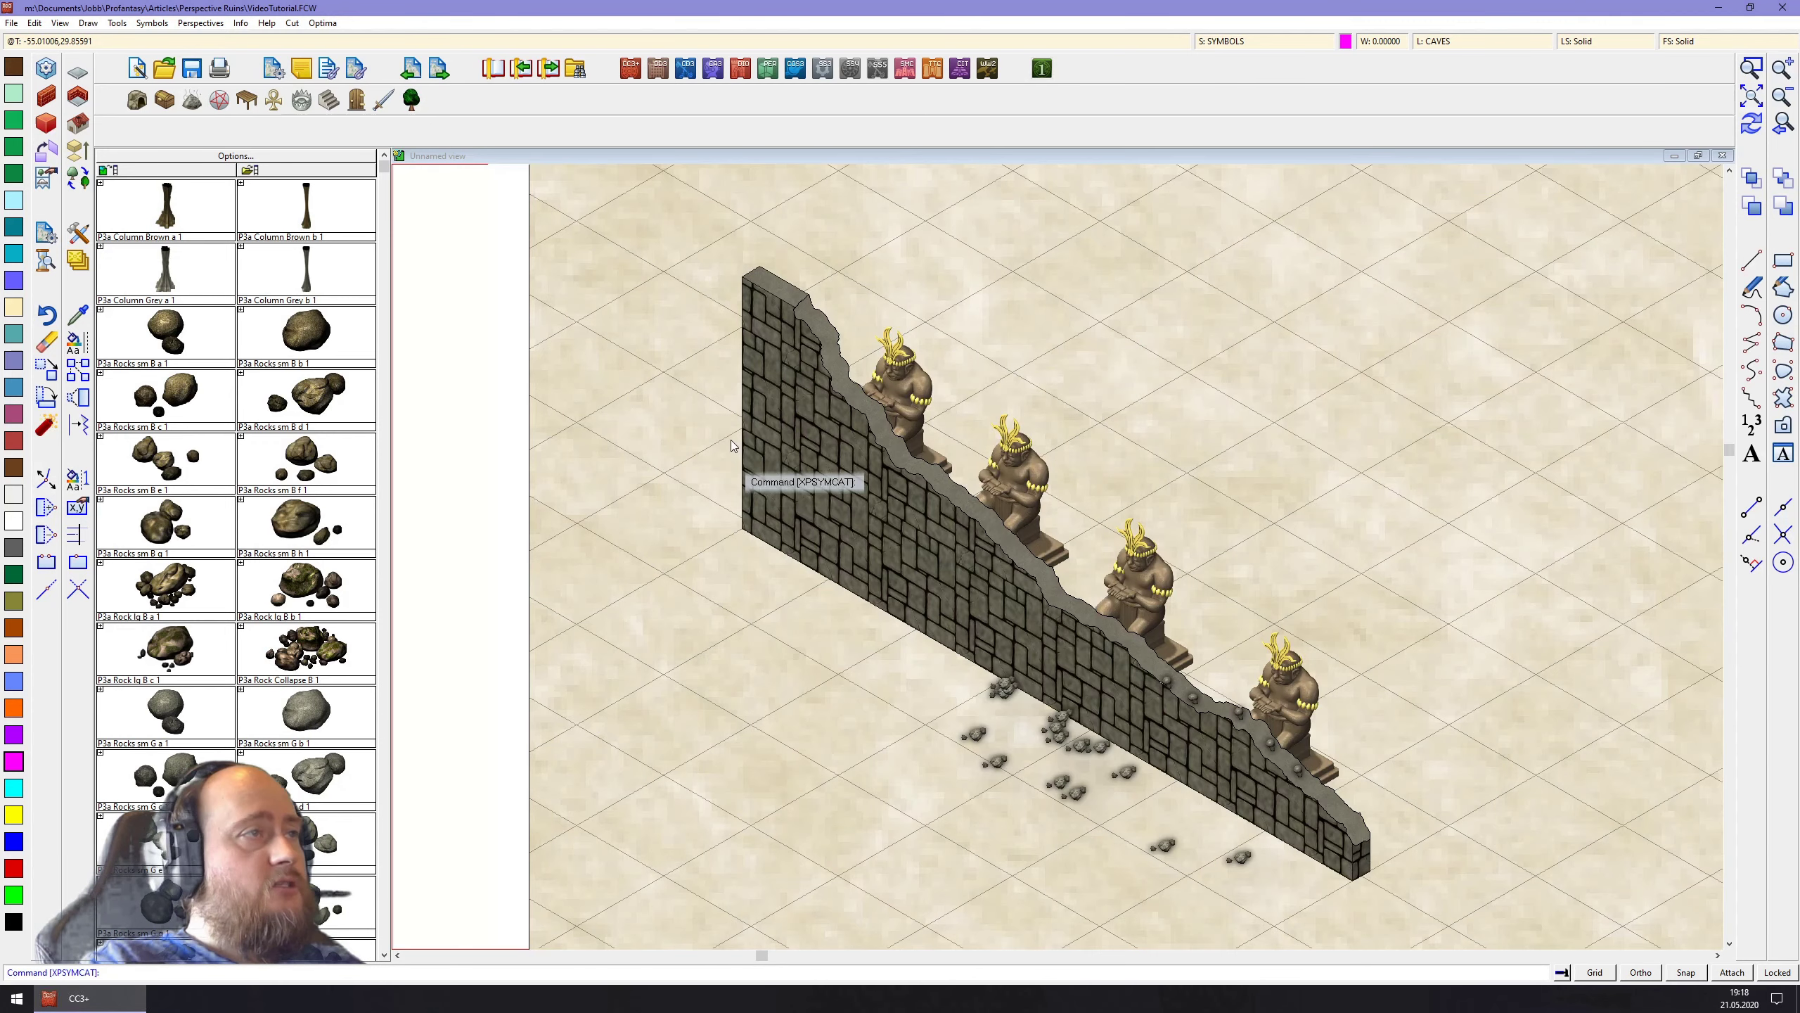
left_click(11, 23)
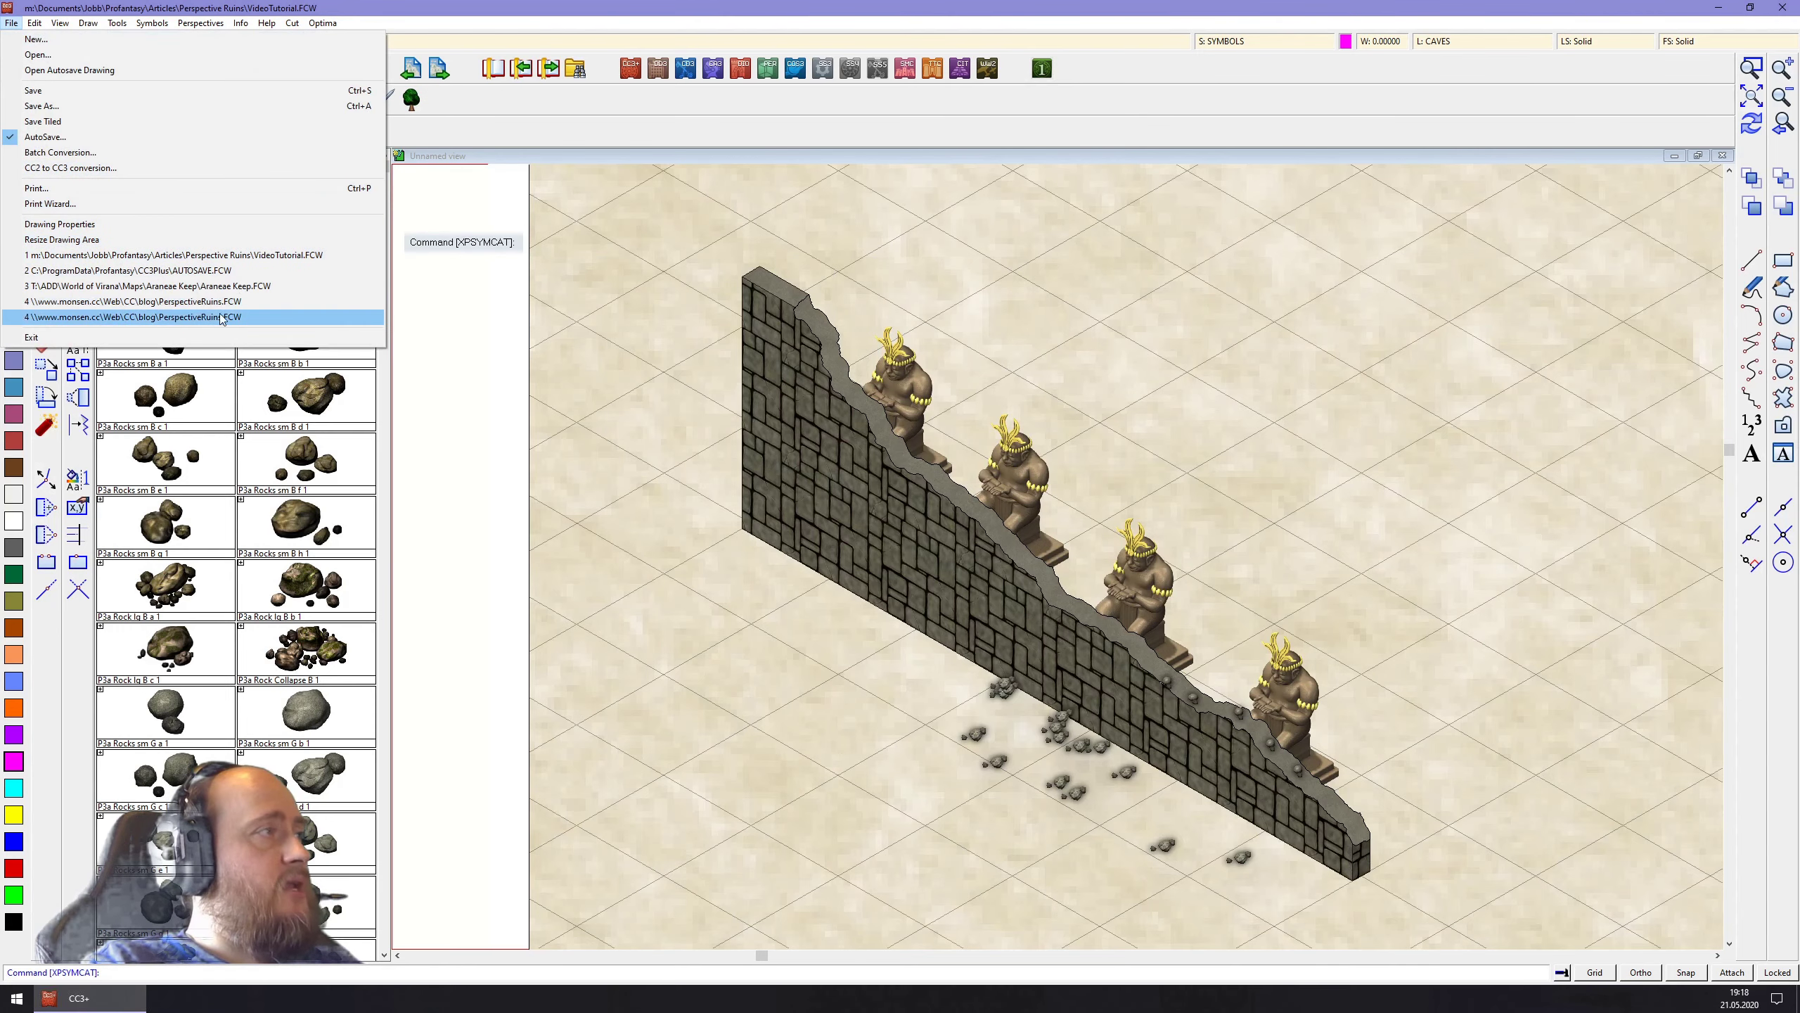
left_click(202, 284)
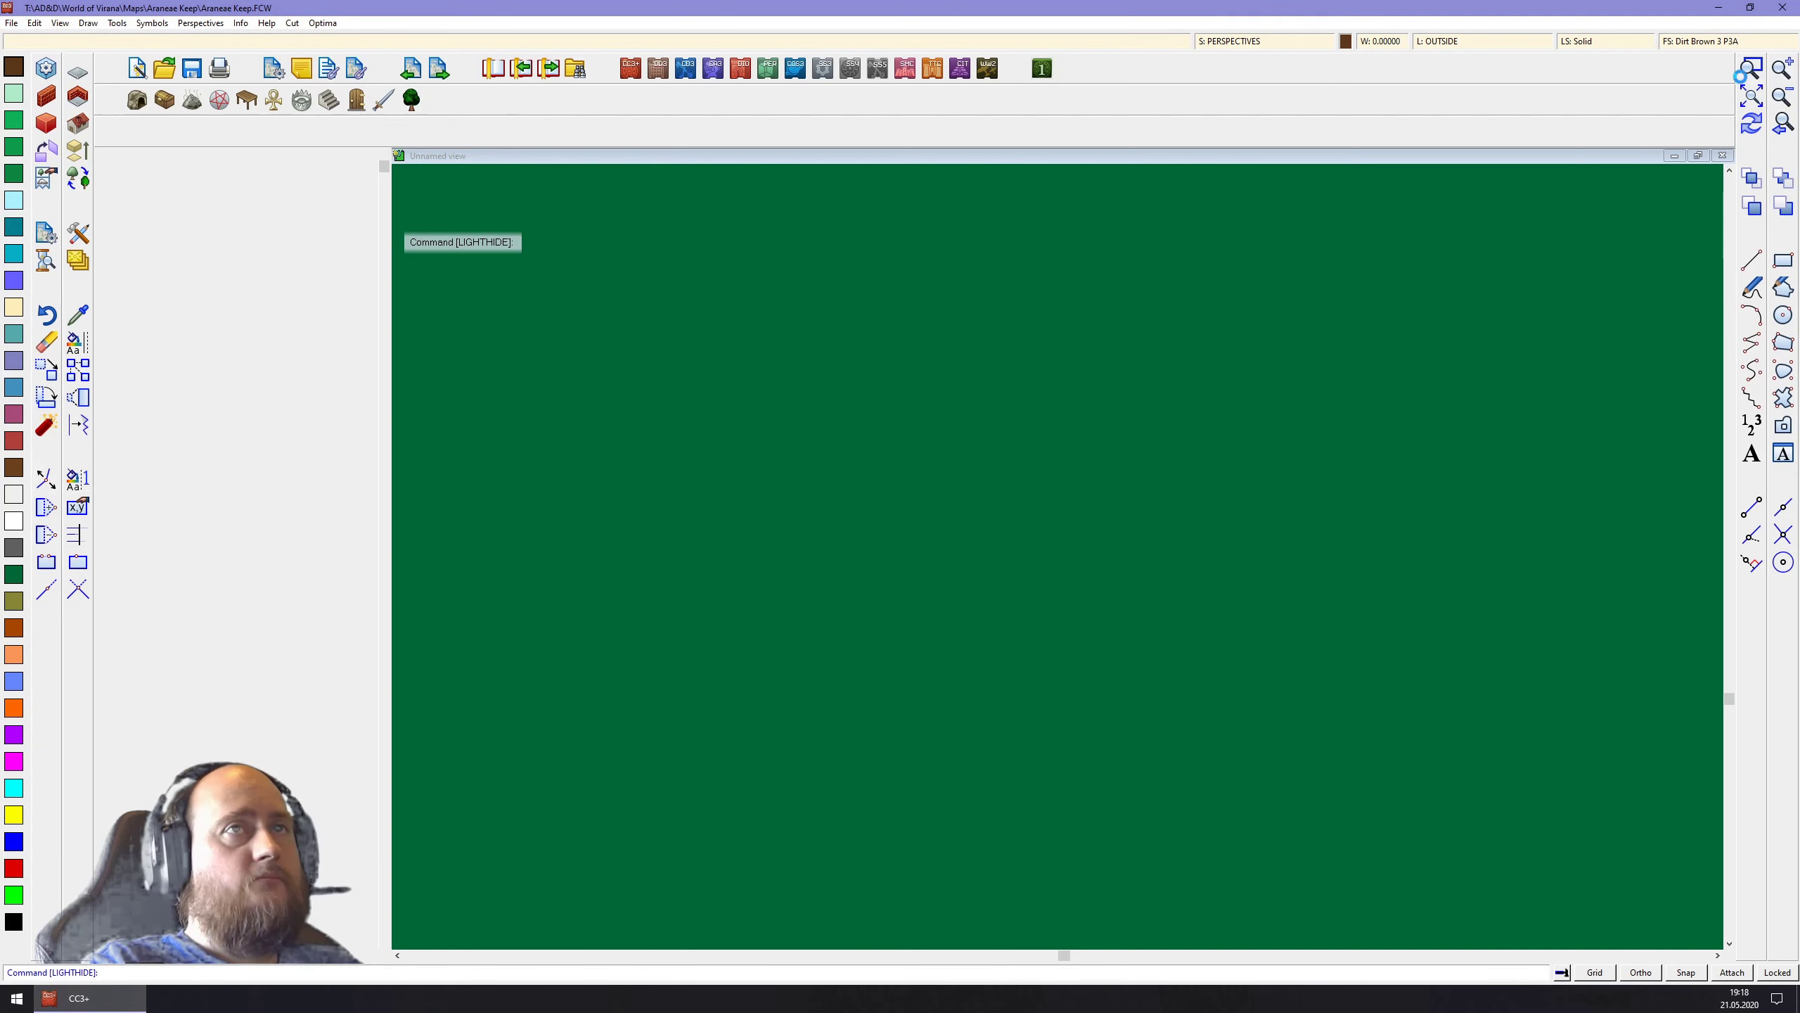